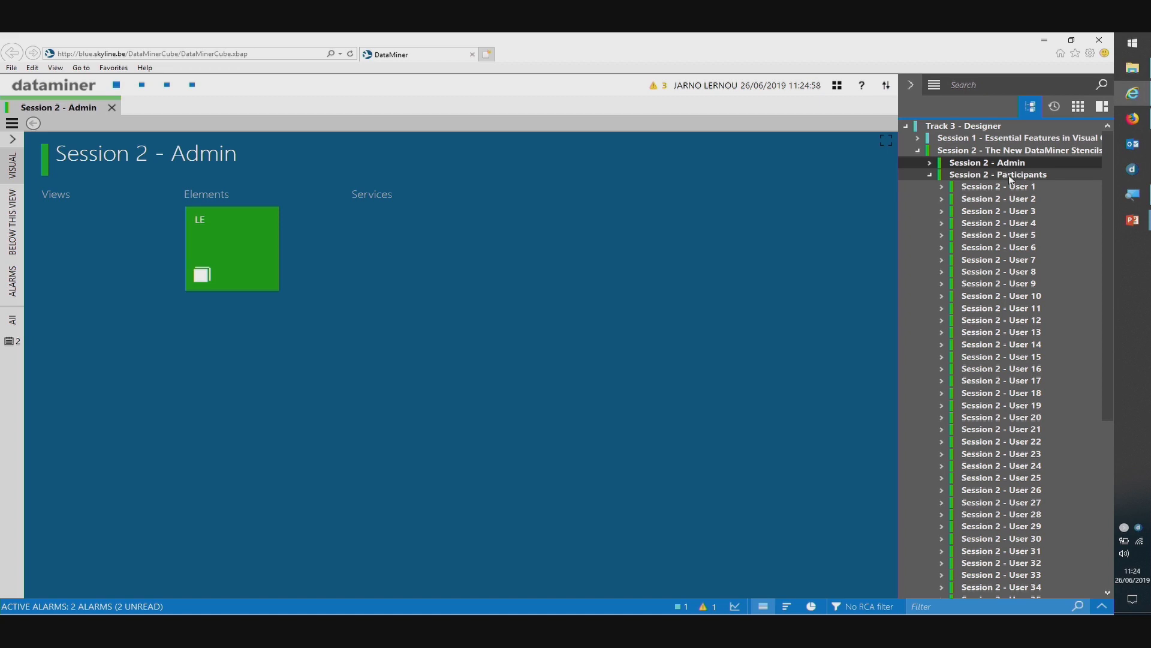
# - Open the Session 2 - Participants view and examine its final service overview and the final-info page with parameter IDs
pyautogui.click(1012, 177)
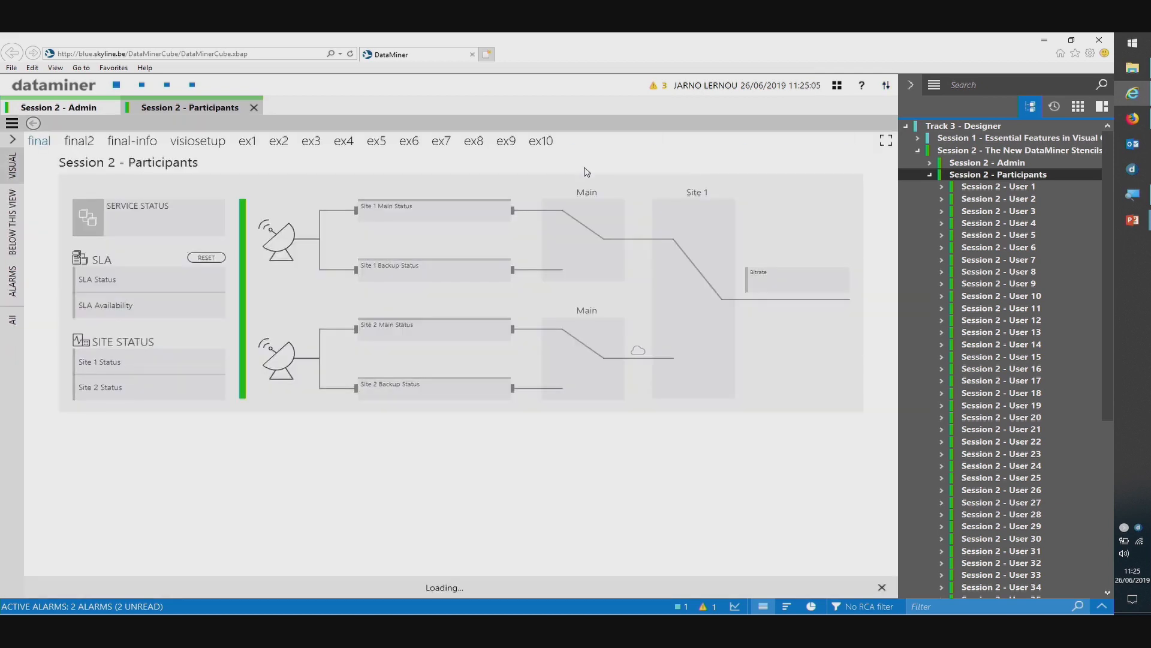
pyautogui.scroll(3, 350, 242)
pyautogui.scroll(-3, 351, 243)
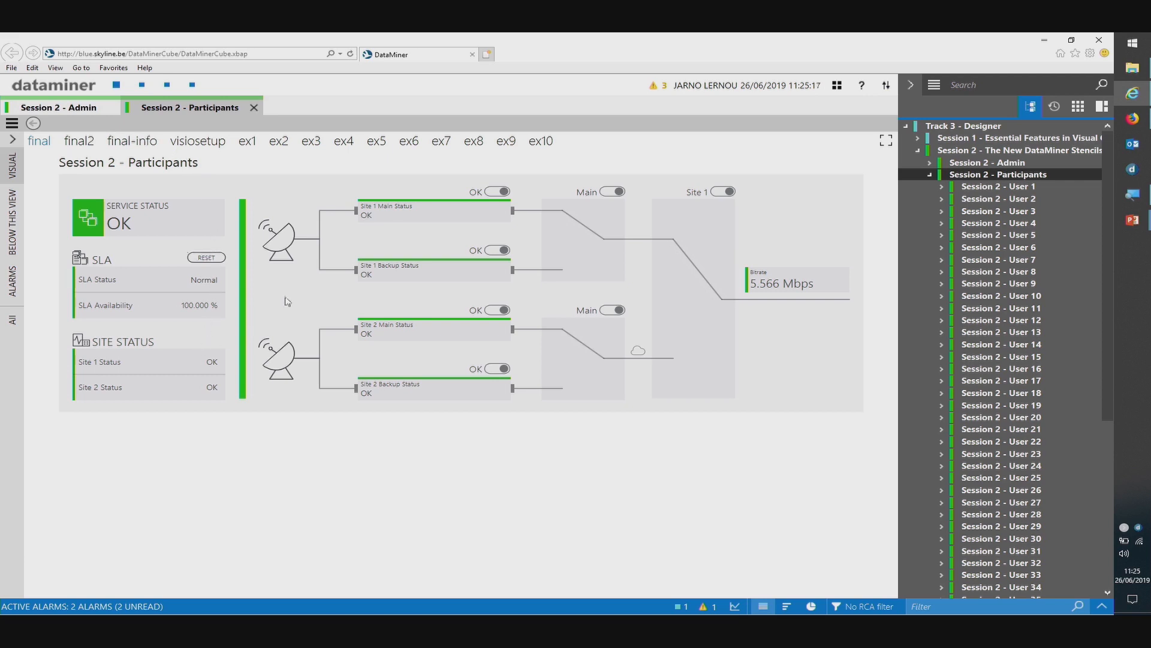
pyautogui.click(498, 193)
pyautogui.click(497, 191)
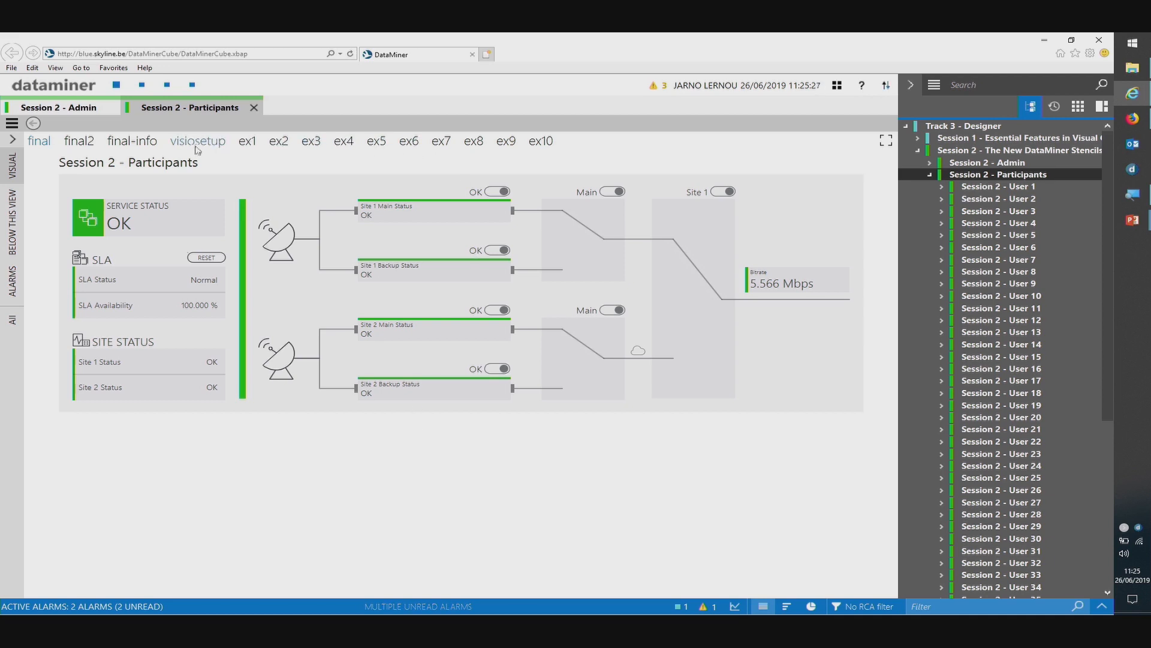
pyautogui.click(150, 143)
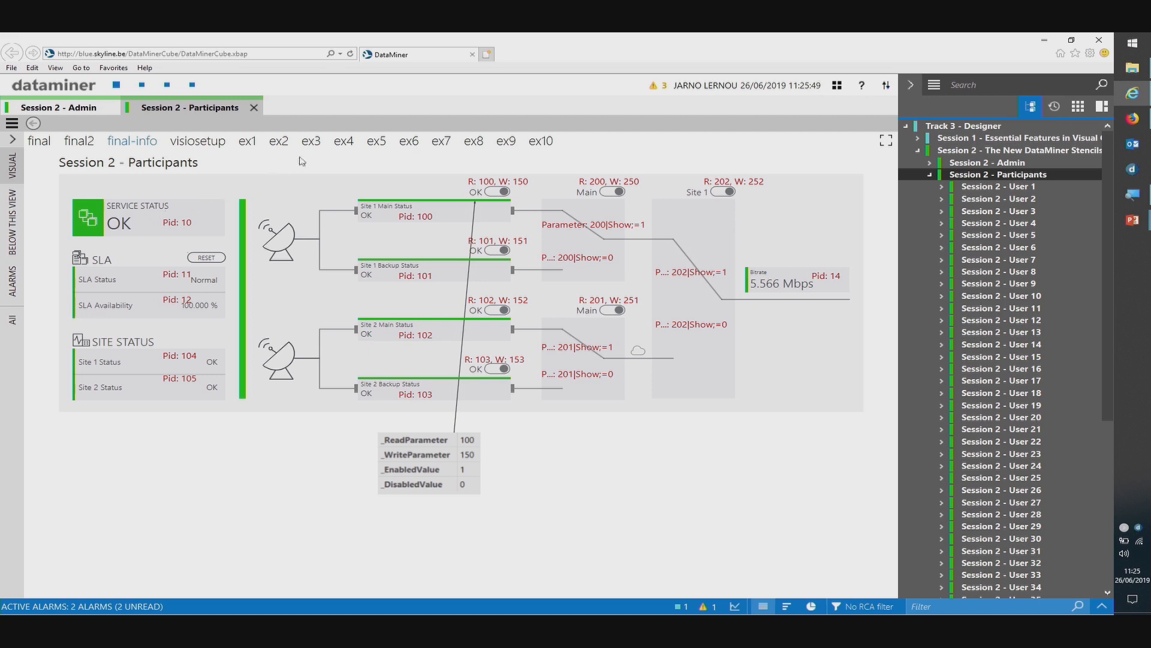
# - View the AFTER version of the ex5 exercise page
pyautogui.rightClick(369, 162)
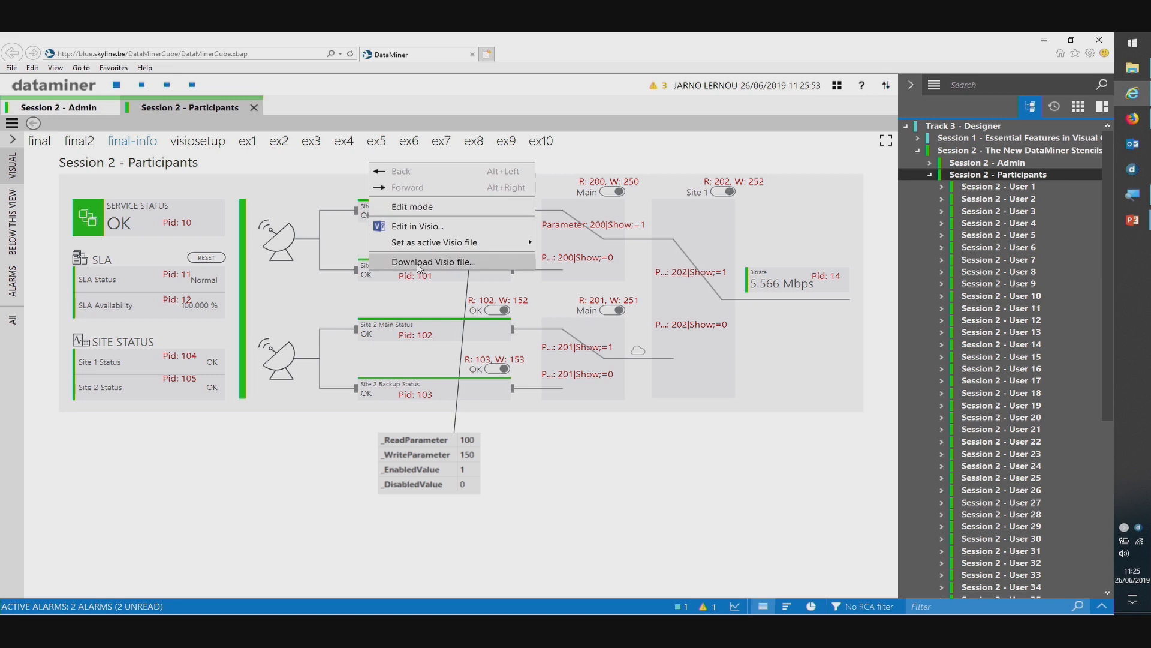
pyautogui.click(377, 143)
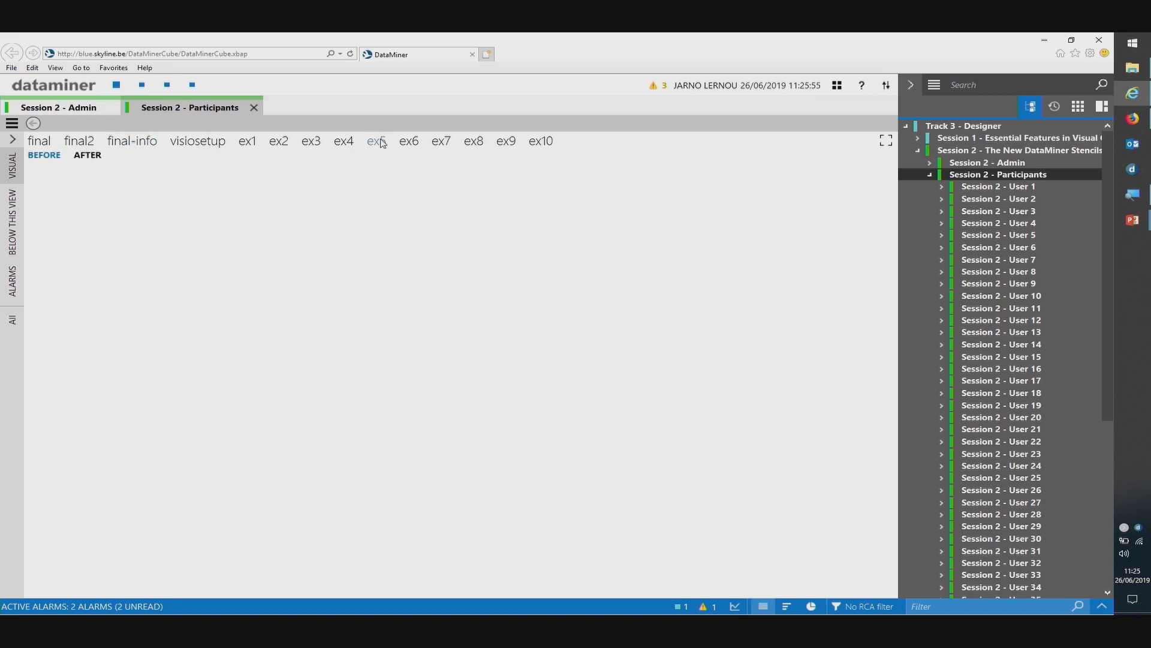
pyautogui.click(93, 160)
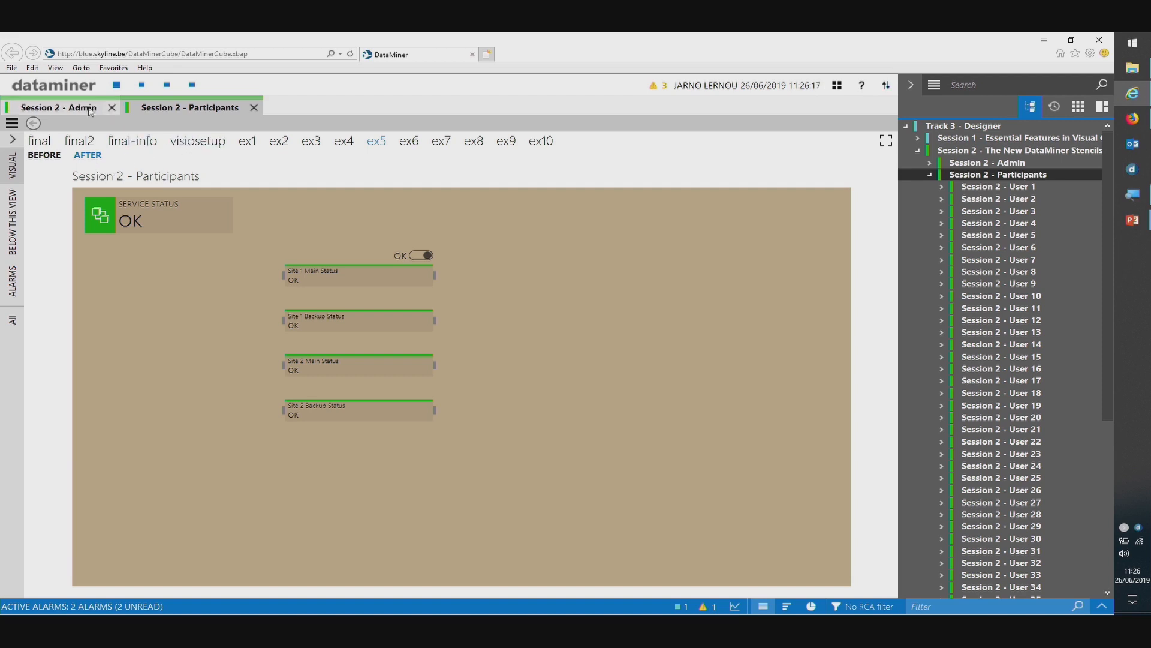
# - Assign a new blank Visio file to the Session 2 - Admin view and bring it up maximized in Visio
pyautogui.click(43, 107)
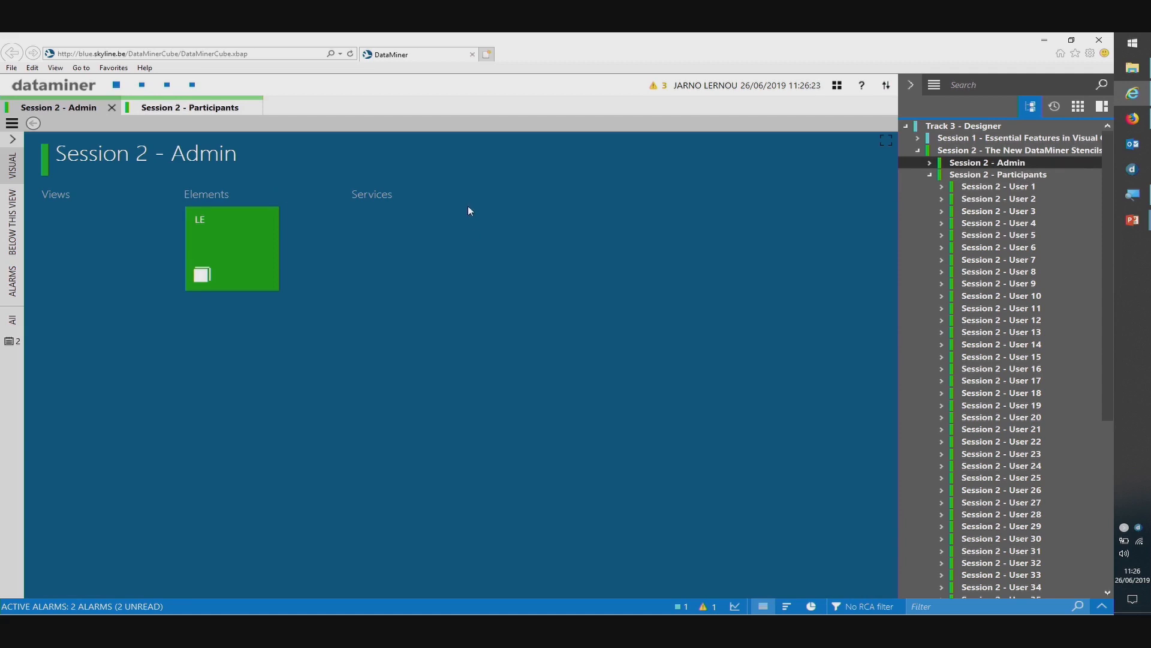
pyautogui.rightClick(474, 214)
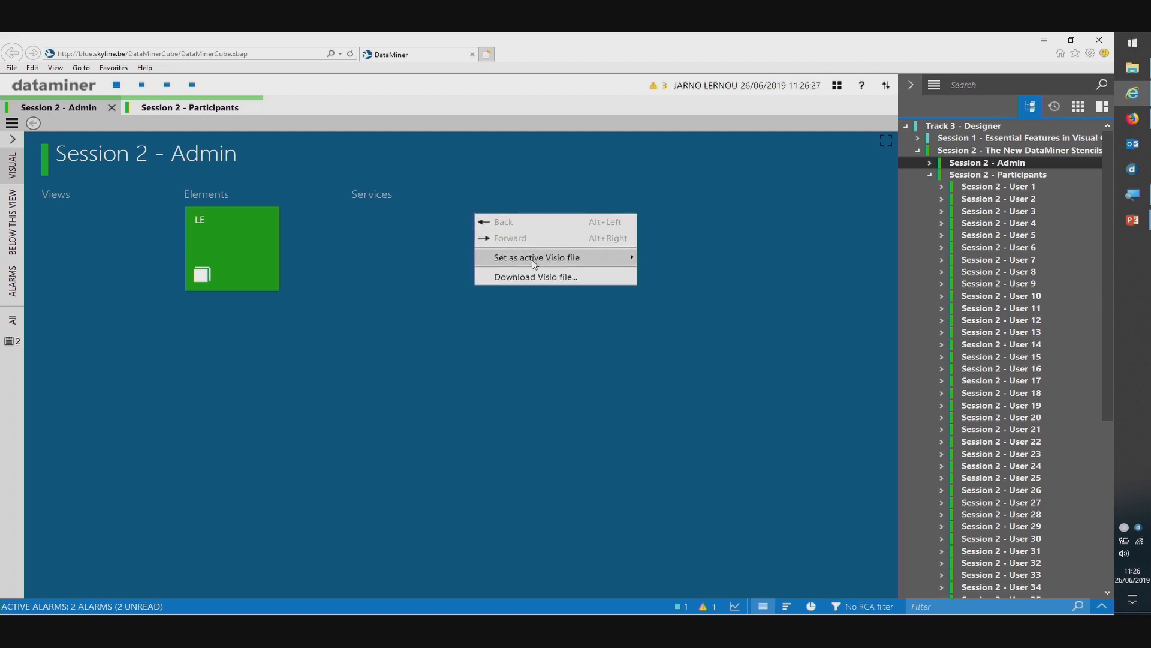
pyautogui.moveTo(635, 263)
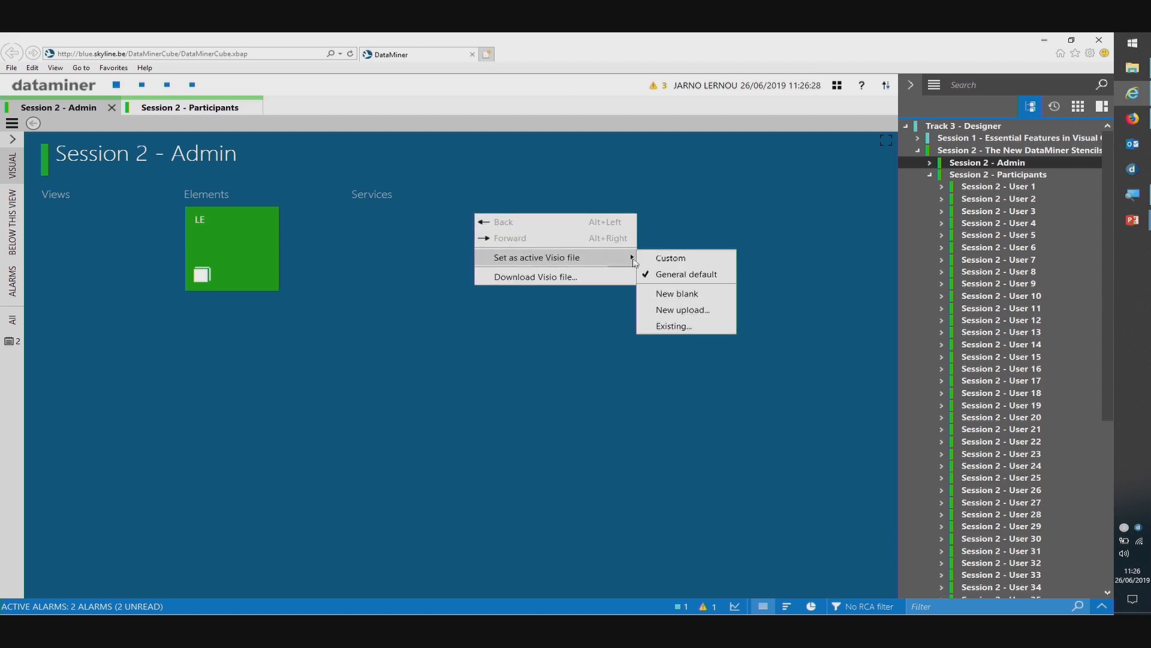
pyautogui.click(688, 293)
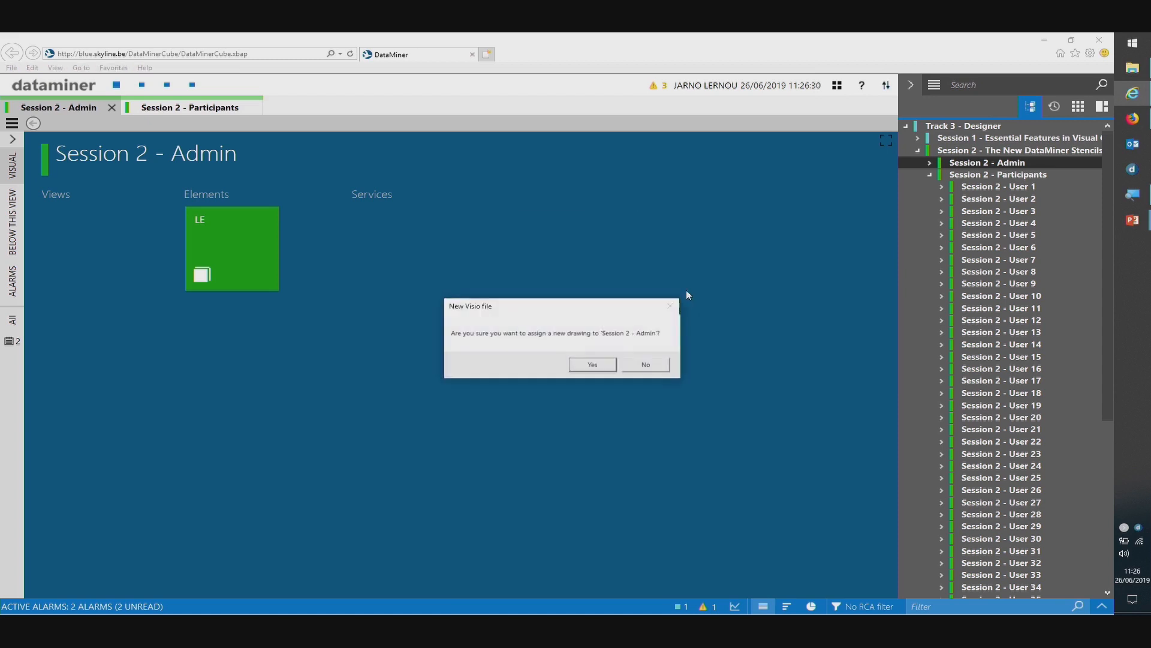
pyautogui.click(580, 358)
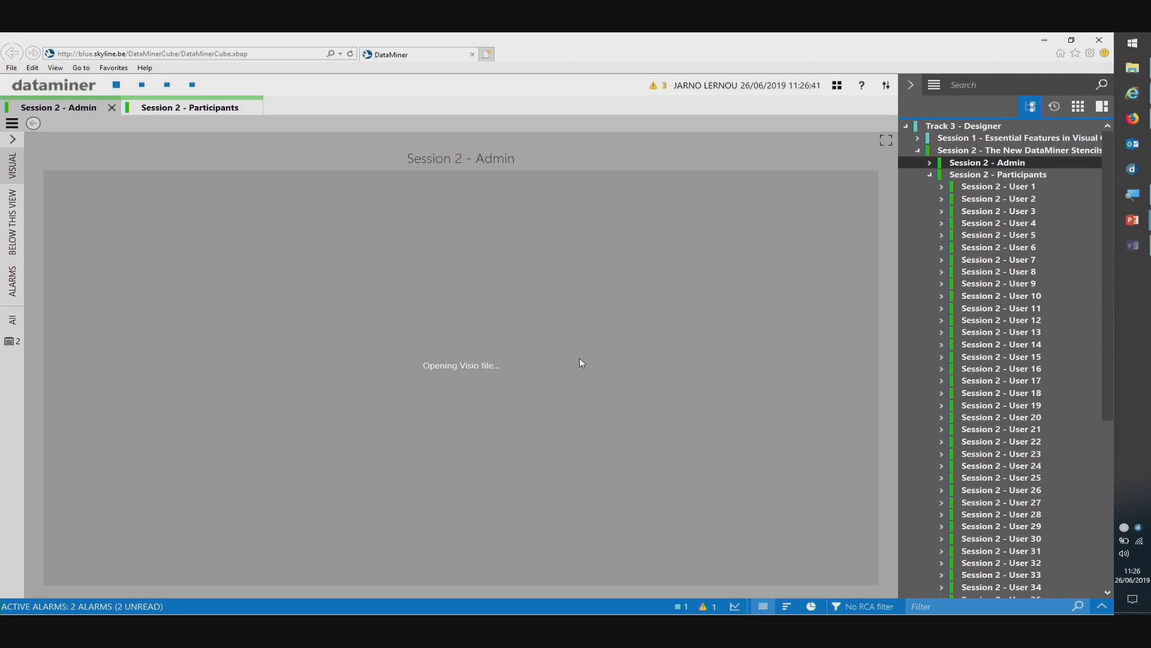
pyautogui.click(1130, 256)
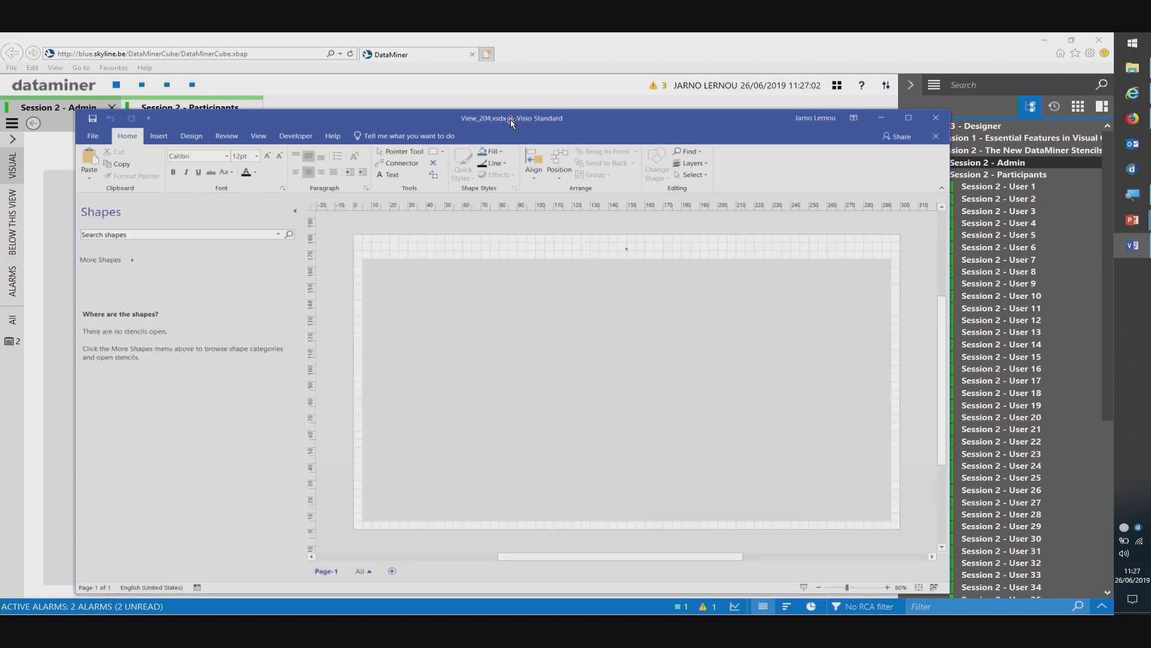
pyautogui.moveTo(511, 121); pyautogui.dragTo(526, 30)
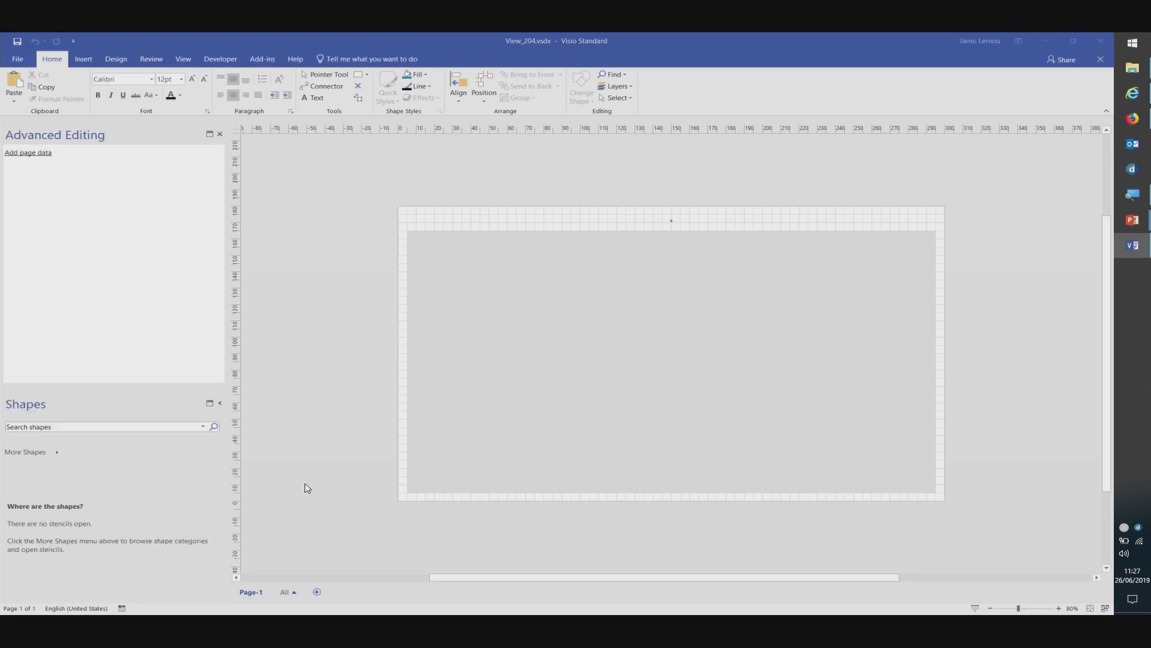
# - Select the view name shape above the grey area, show the Shape Data window and dock it with Advanced Editing
pyautogui.click(671, 222)
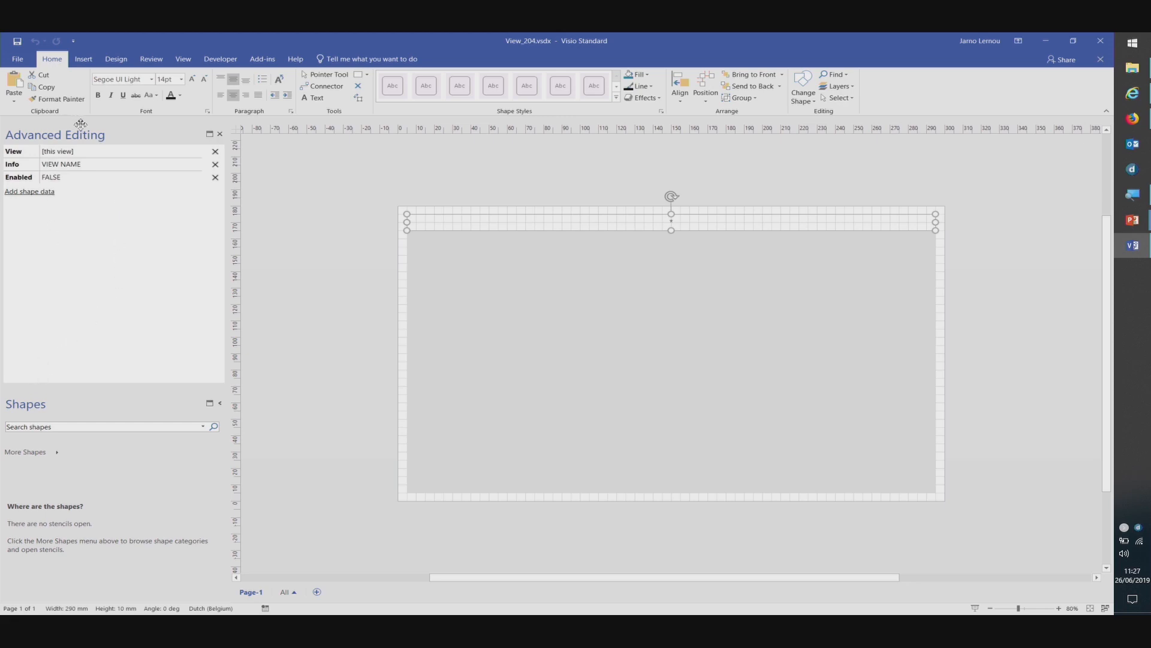
pyautogui.click(193, 63)
pyautogui.click(144, 100)
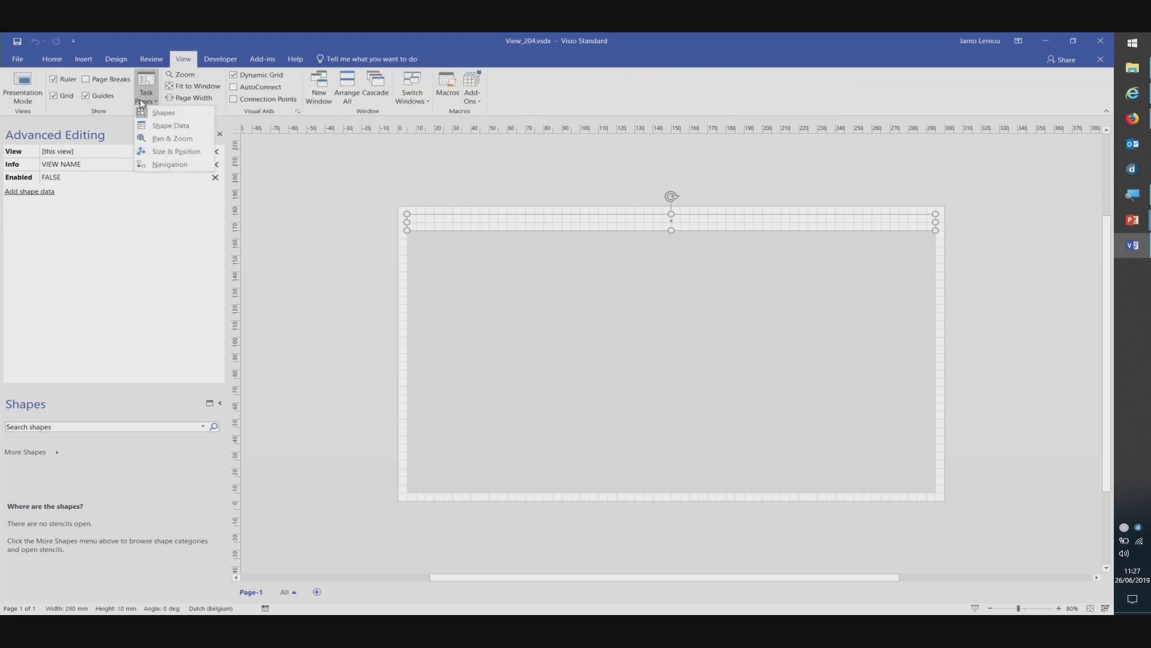
pyautogui.click(164, 131)
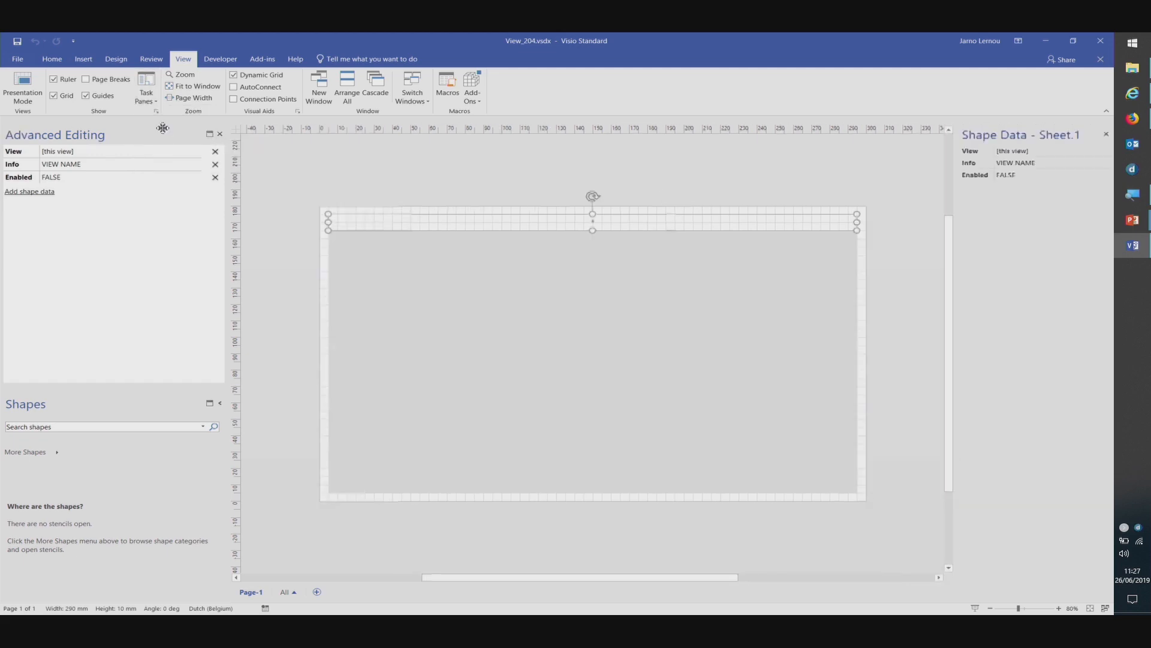
pyautogui.click(988, 140)
pyautogui.moveTo(988, 140); pyautogui.dragTo(49, 168)
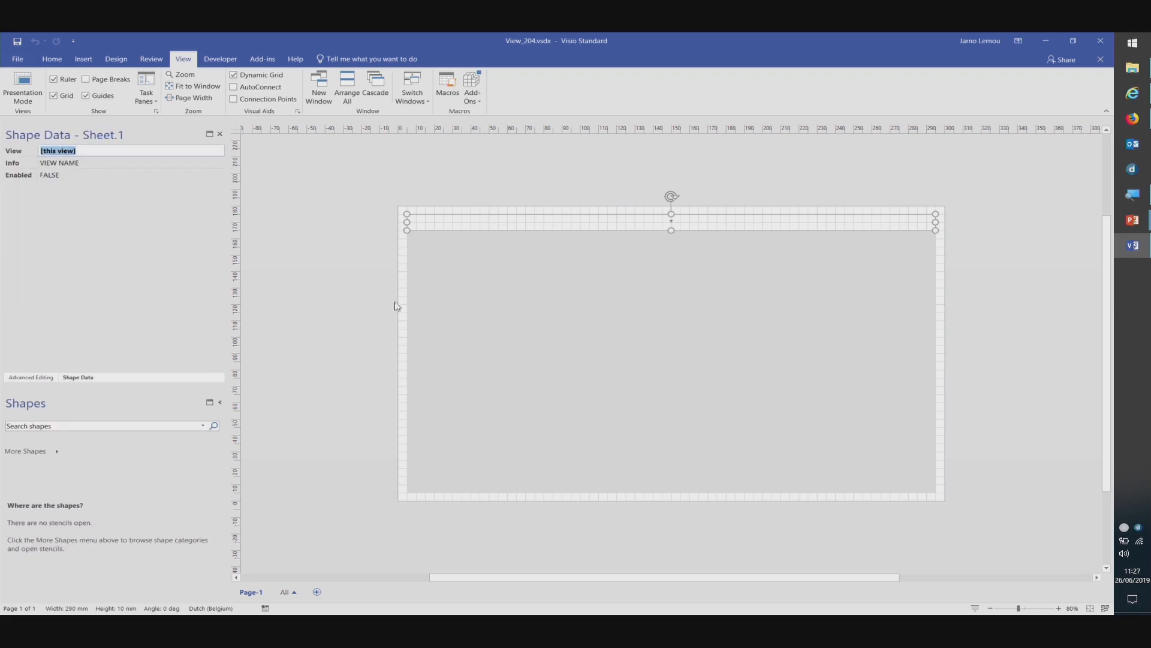
# - Align the text of the view name shape to the left
pyautogui.click(52, 59)
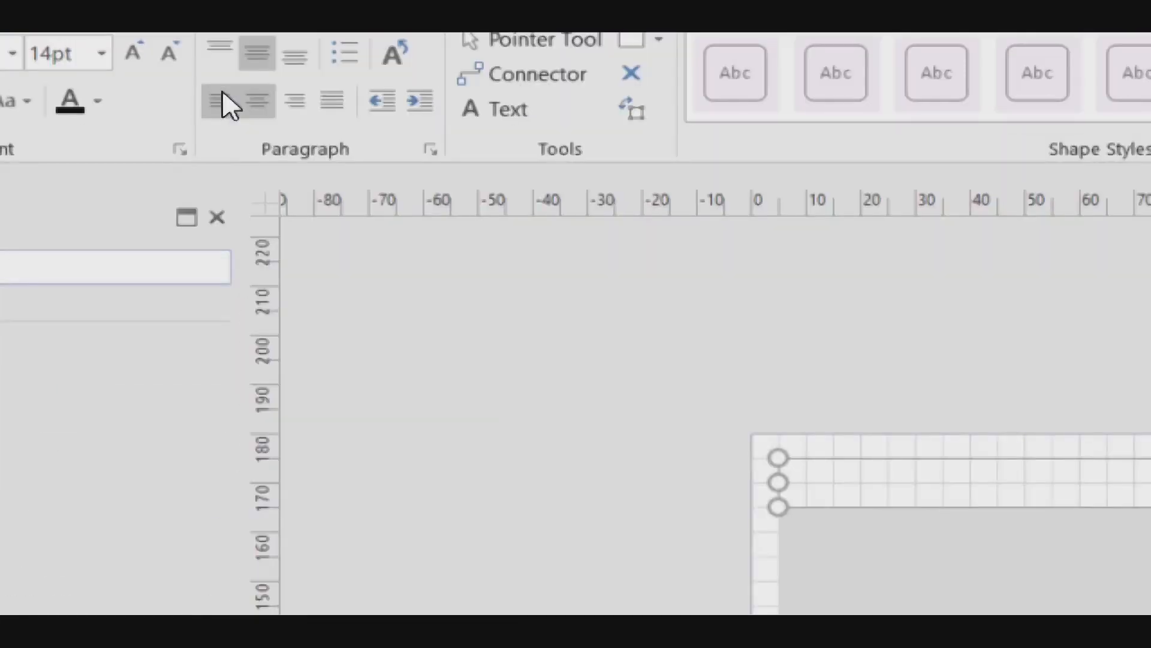
pyautogui.click(225, 102)
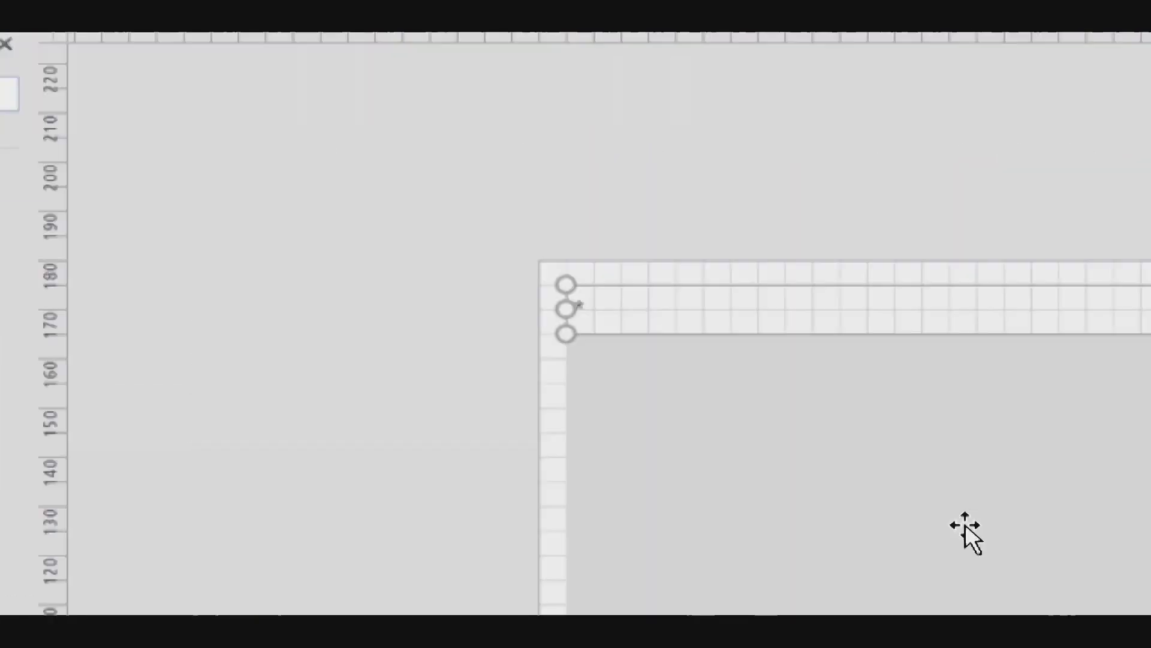
pyautogui.click(386, 82)
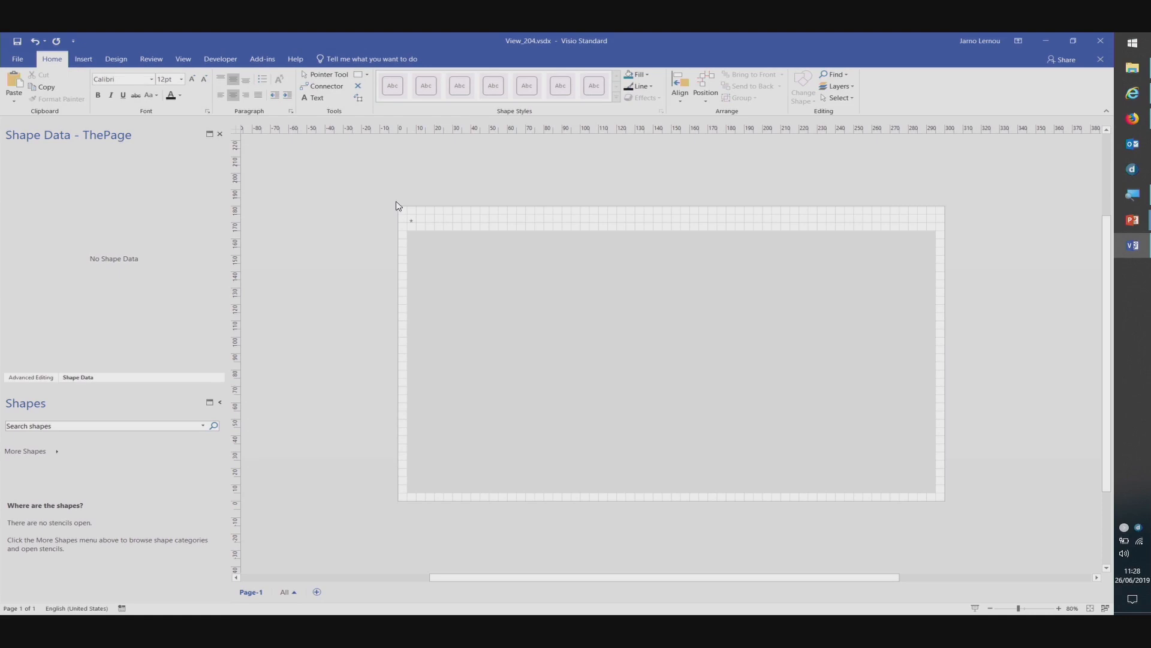
# - Set the top, bottom, left and right text block margins of the view name shape to 0 pt
pyautogui.moveTo(399, 204); pyautogui.dragTo(447, 265)
pyautogui.click(581, 331)
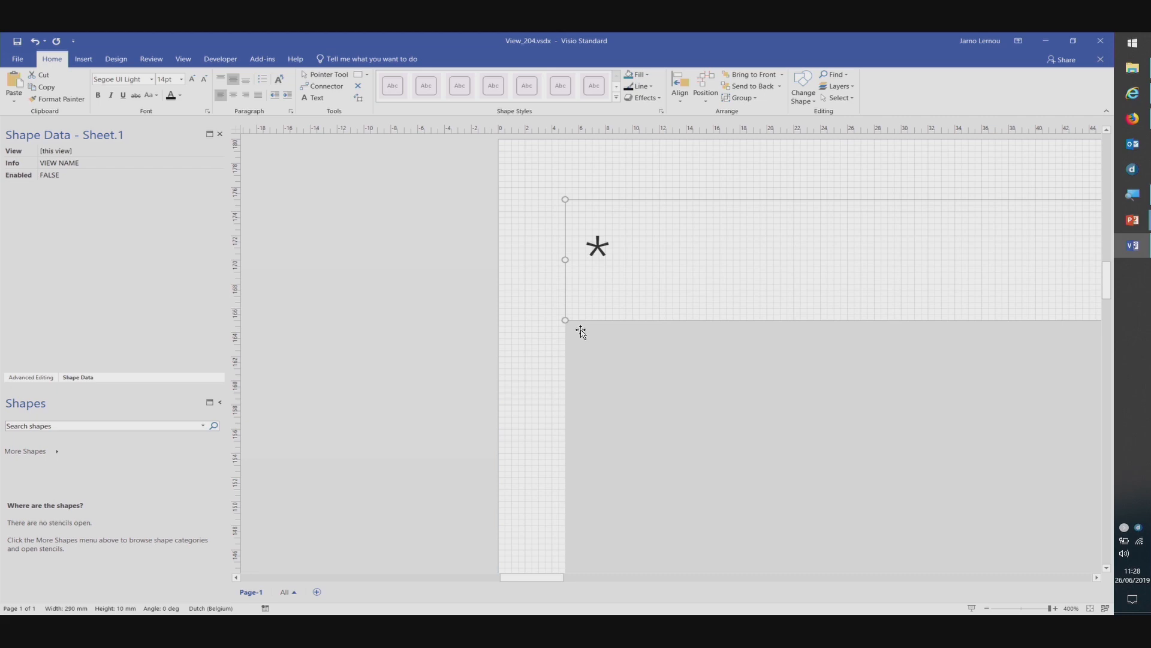
pyautogui.click(581, 332)
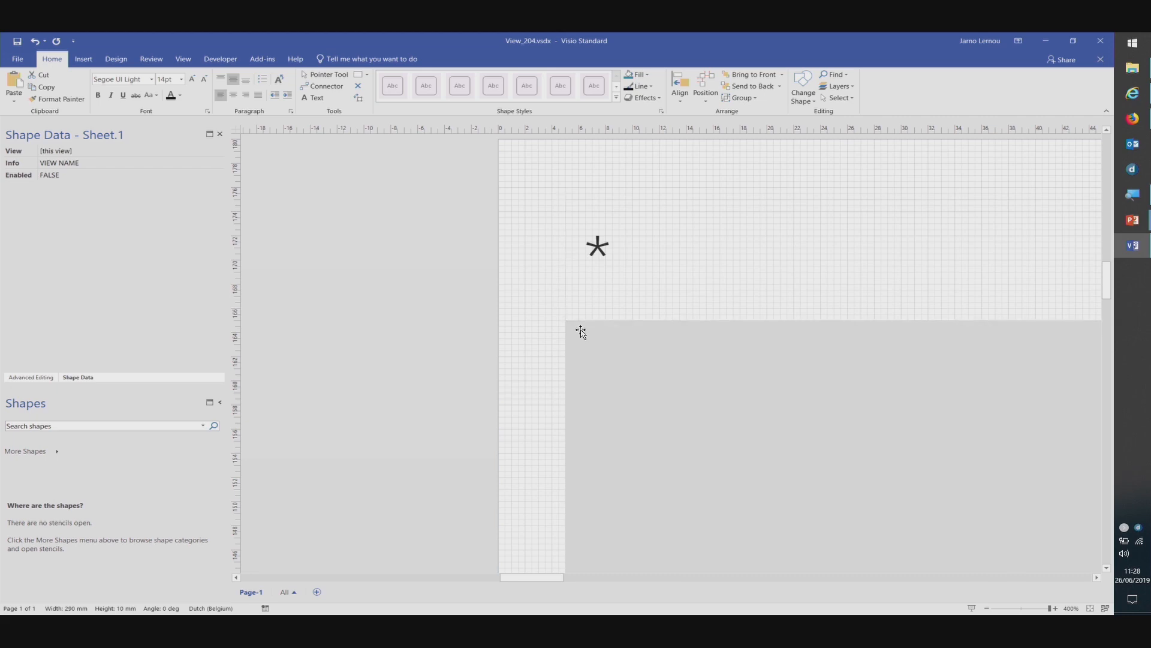
pyautogui.rightClick(600, 254)
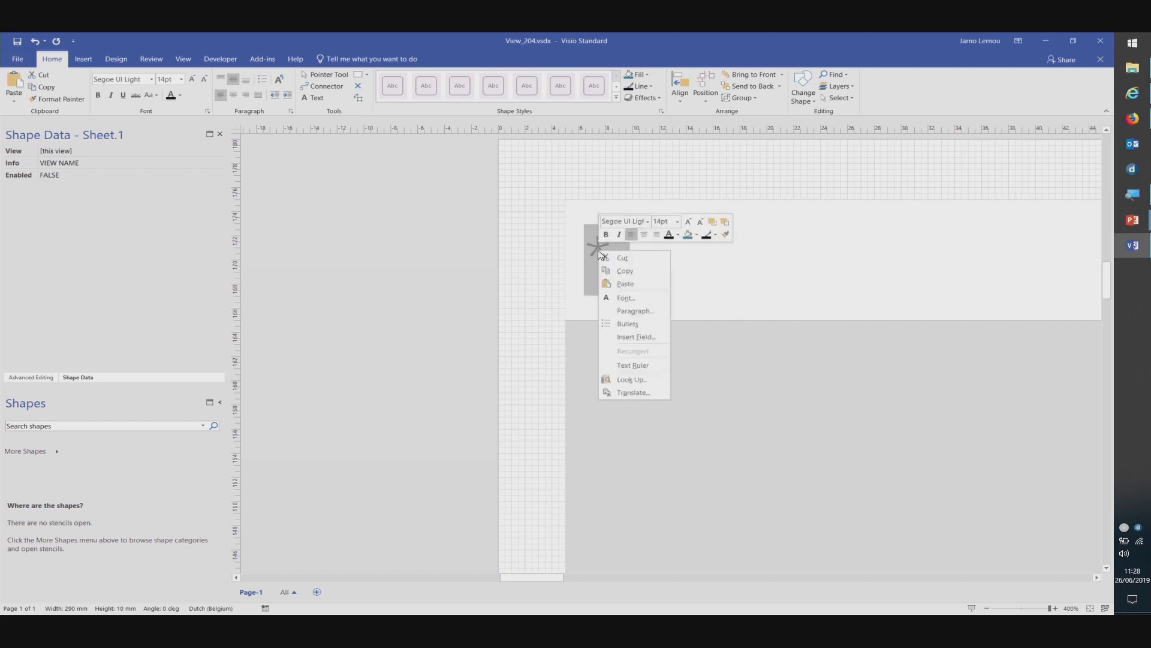
pyautogui.click(623, 311)
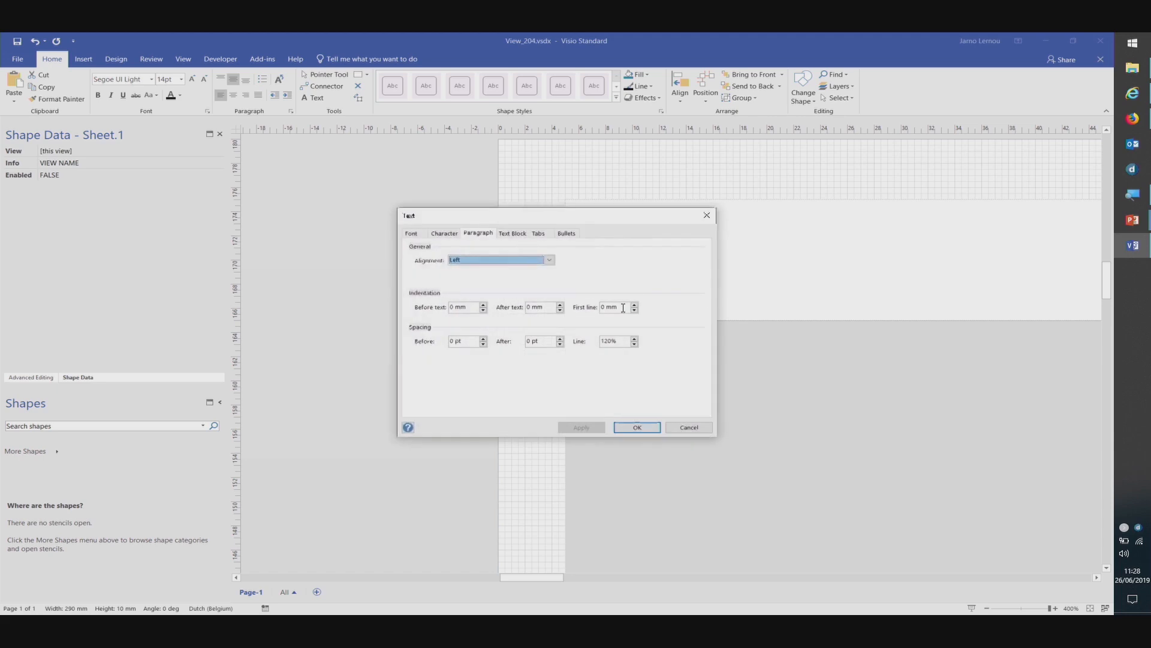
pyautogui.click(507, 234)
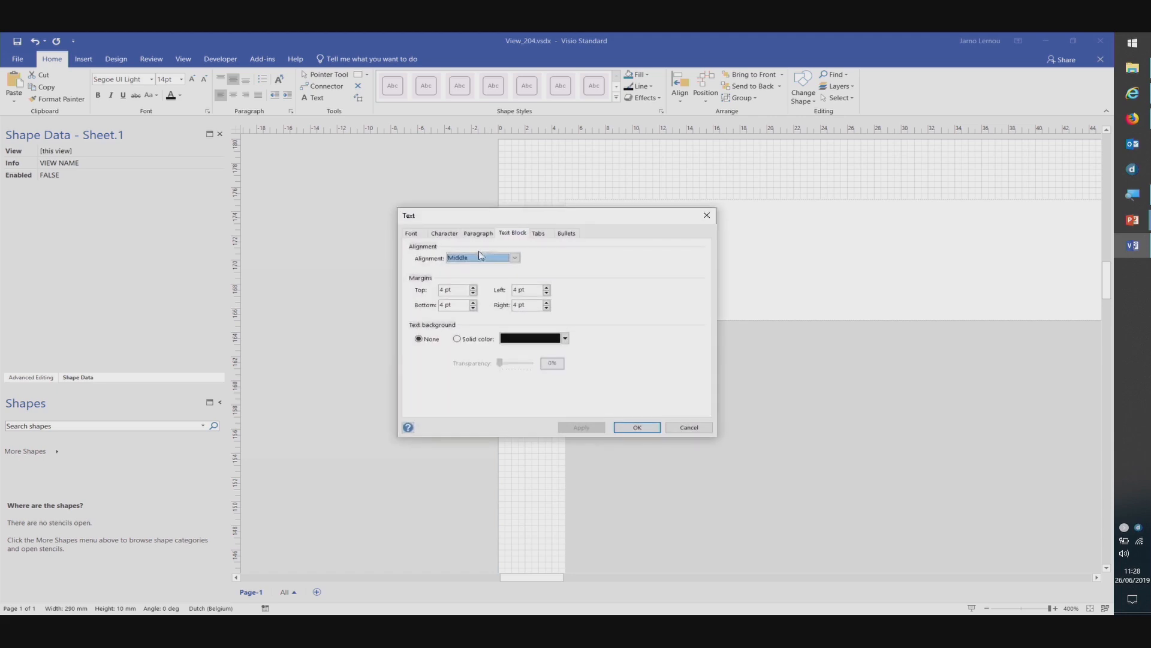
pyautogui.moveTo(454, 217); pyautogui.dragTo(752, 173)
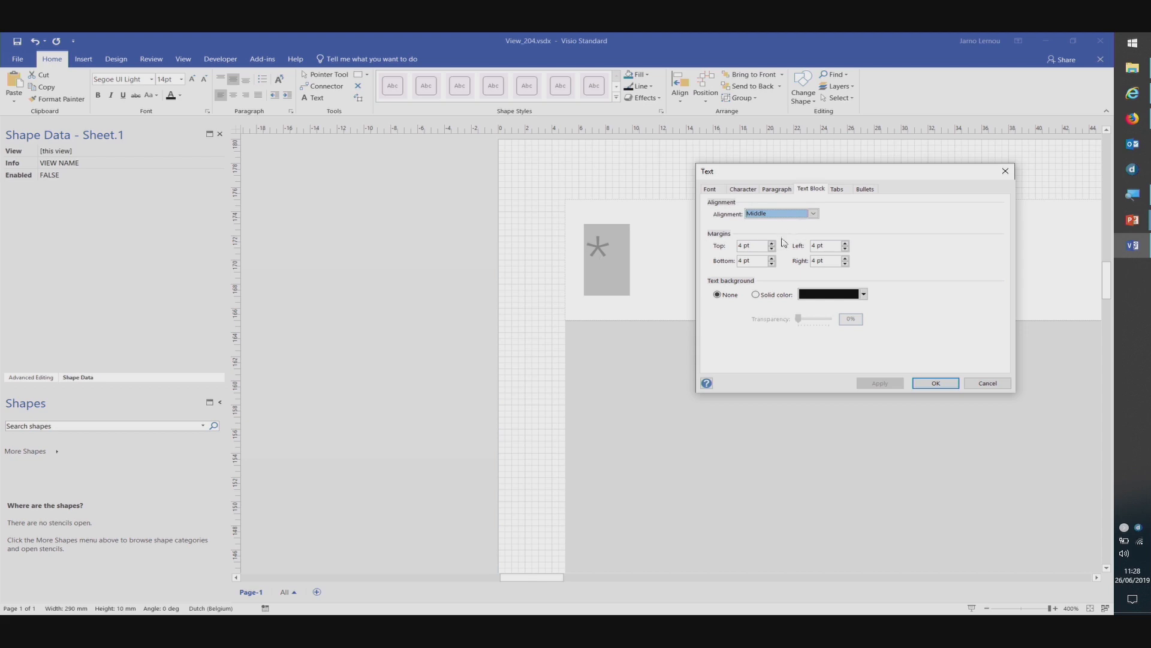
pyautogui.moveTo(744, 245); pyautogui.dragTo(734, 250)
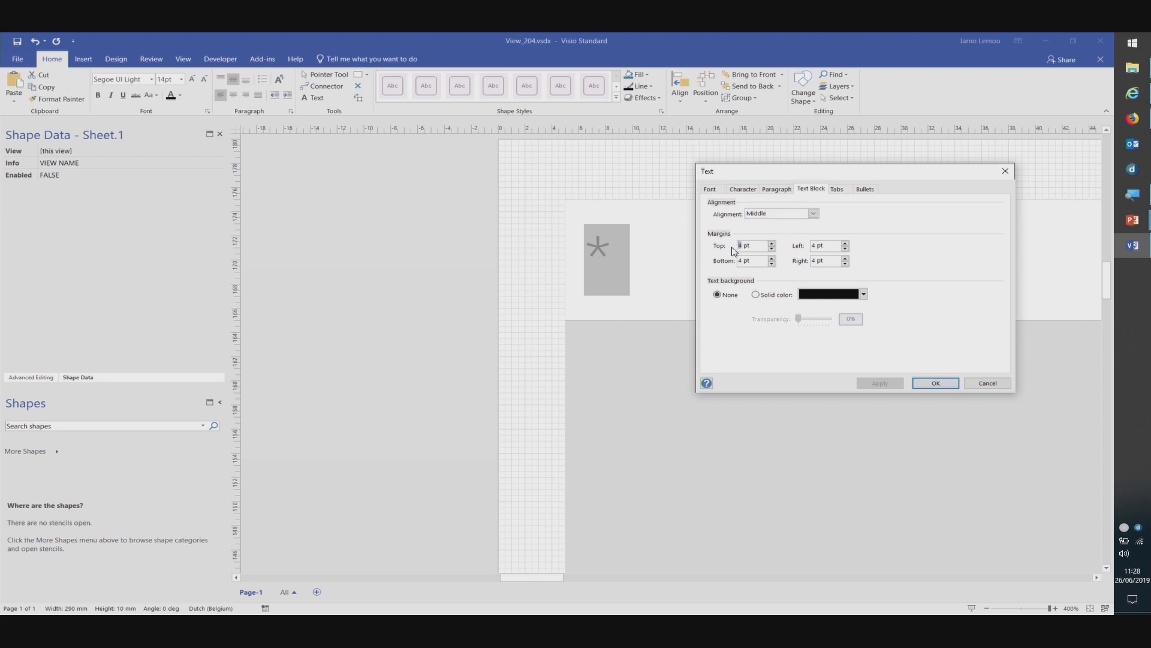
pyautogui.write('0')
pyautogui.press('Tab')
pyautogui.write('0')
pyautogui.press('Tab')
pyautogui.write('0')
pyautogui.press('Tab')
pyautogui.write('0')
pyautogui.click(915, 385)
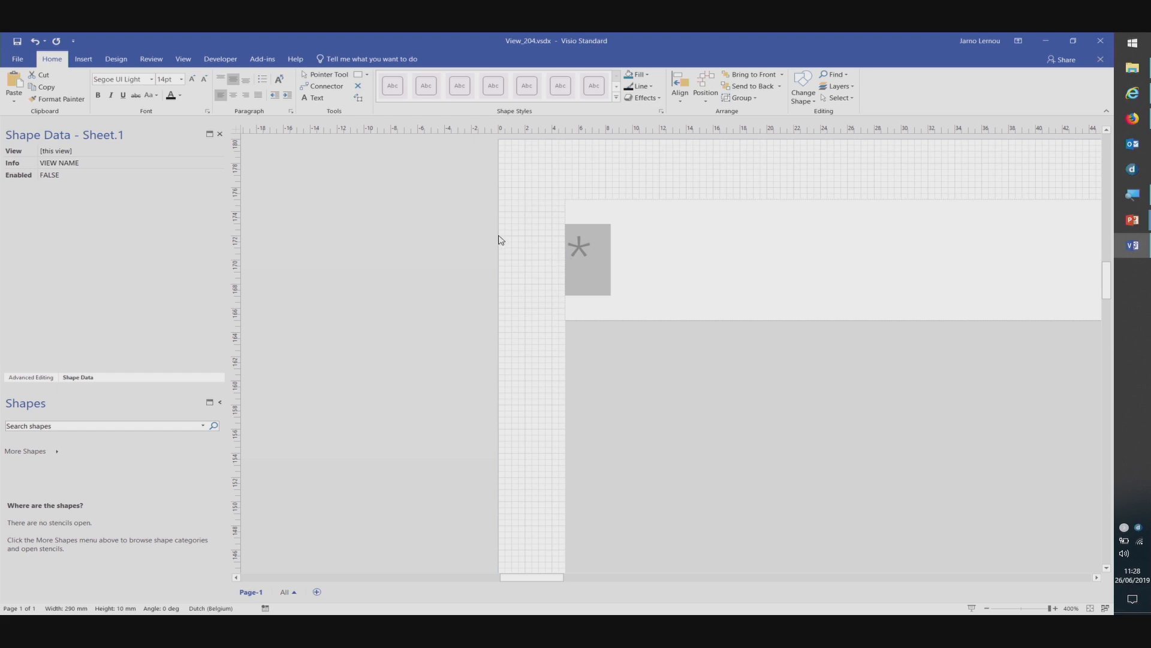
pyautogui.press('Delete')
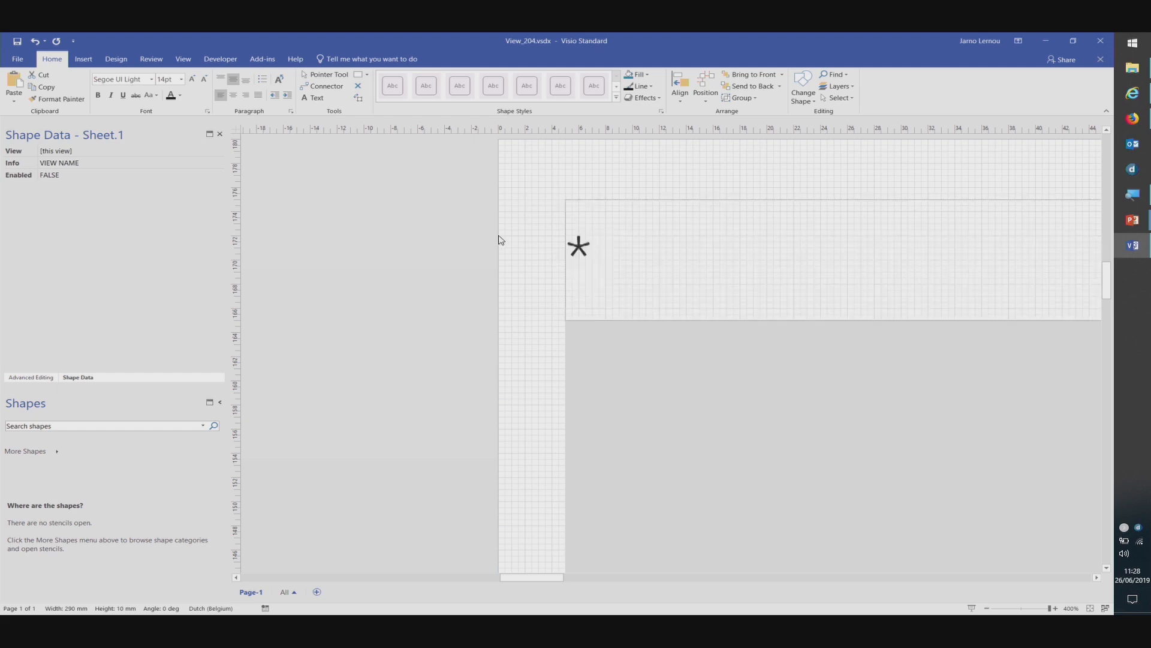
# - Fit the page in the window, select the large grey background rectangle and open the custom color choice for its solid fill
pyautogui.click(1089, 608)
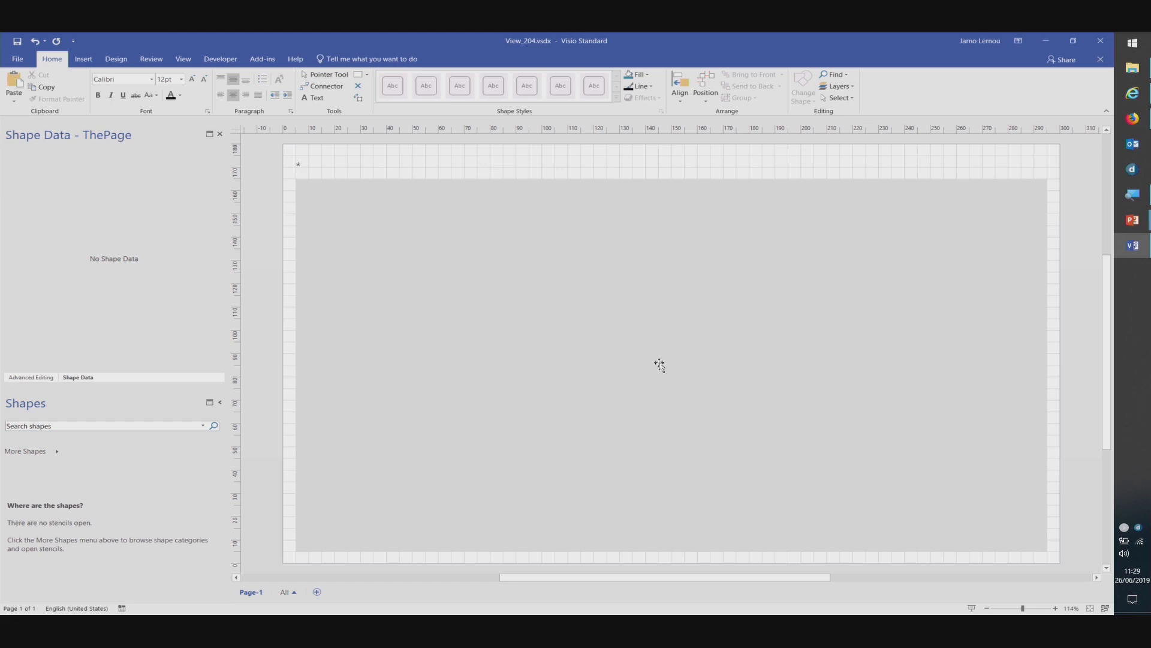
pyautogui.click(637, 345)
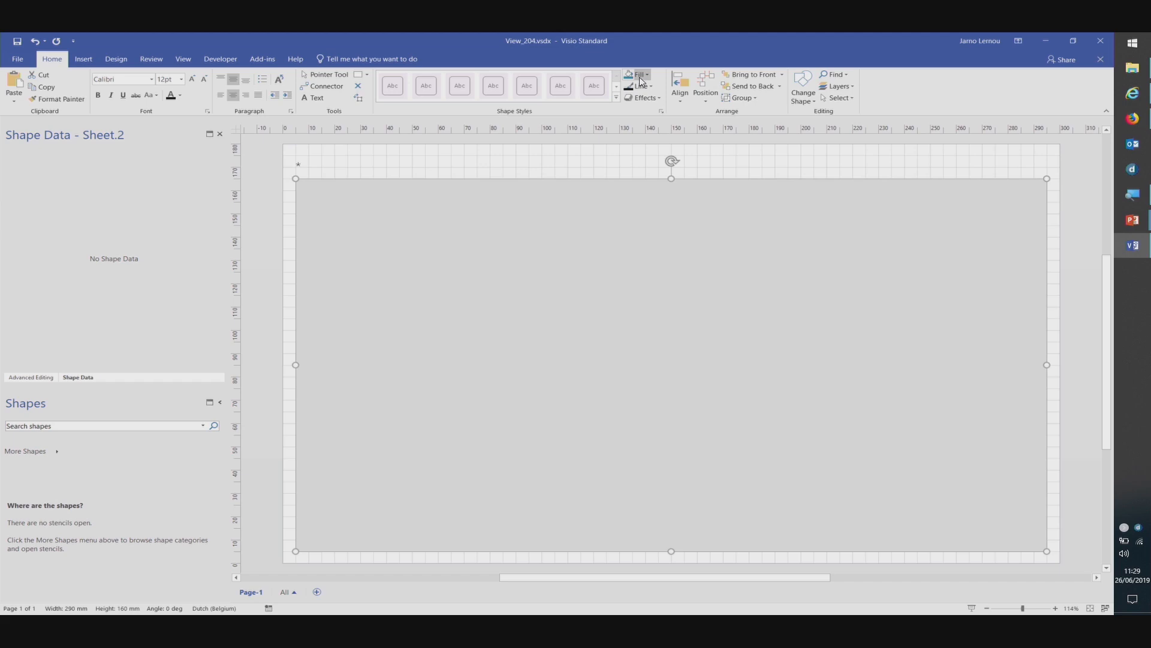
pyautogui.rightClick(640, 209)
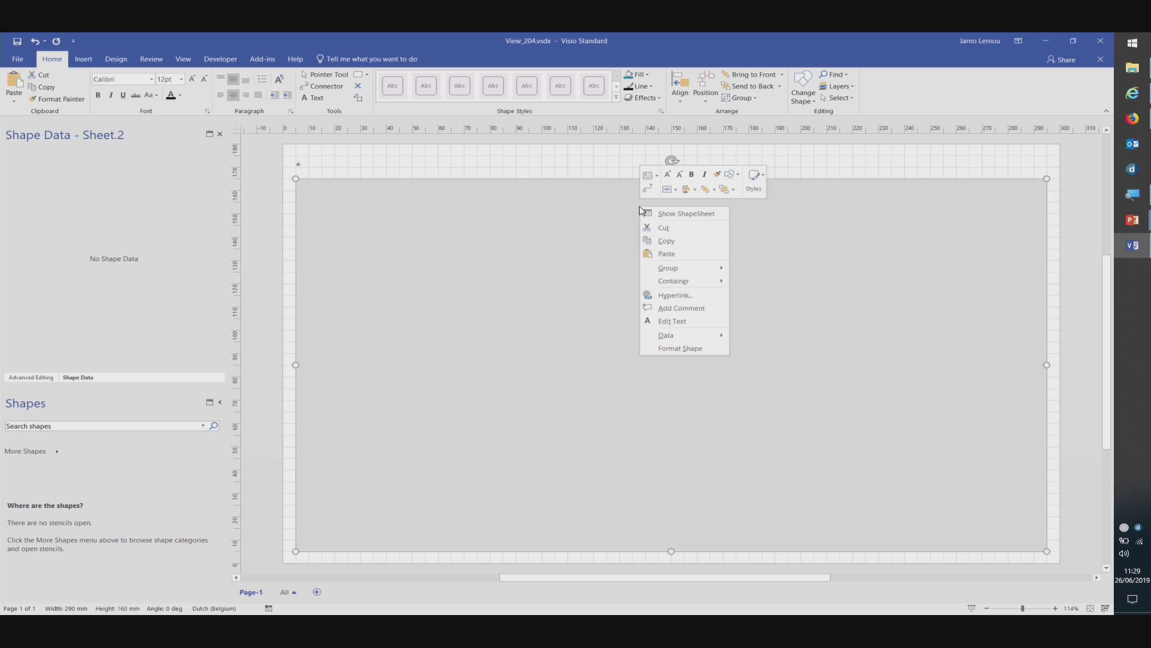
pyautogui.click(663, 349)
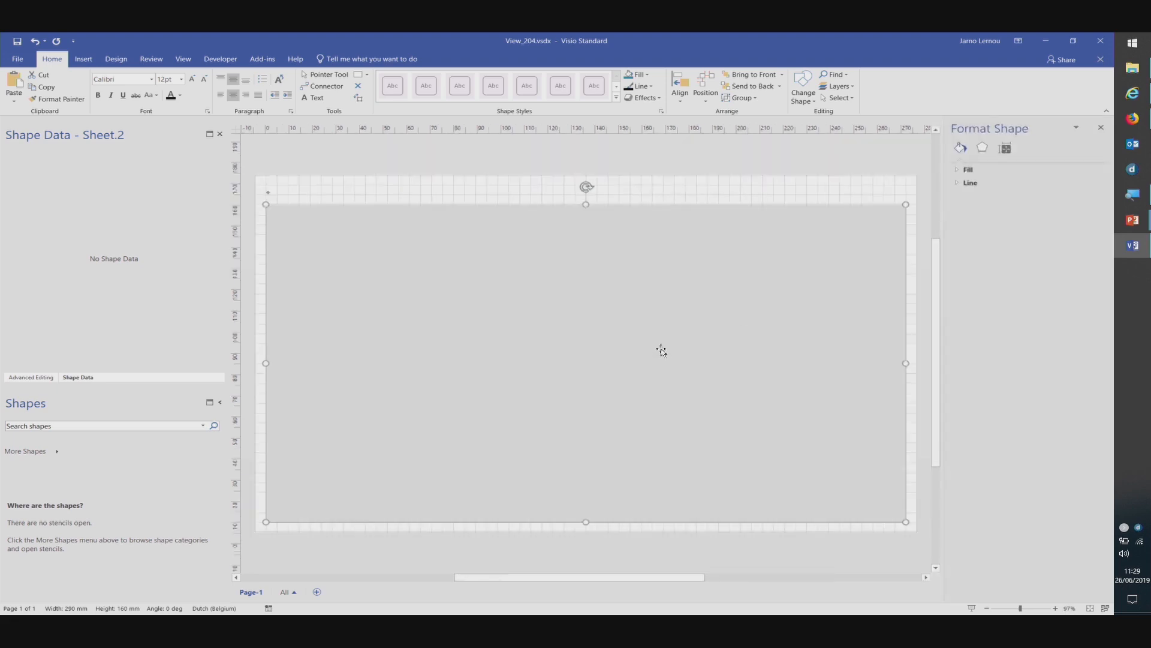
pyautogui.click(968, 172)
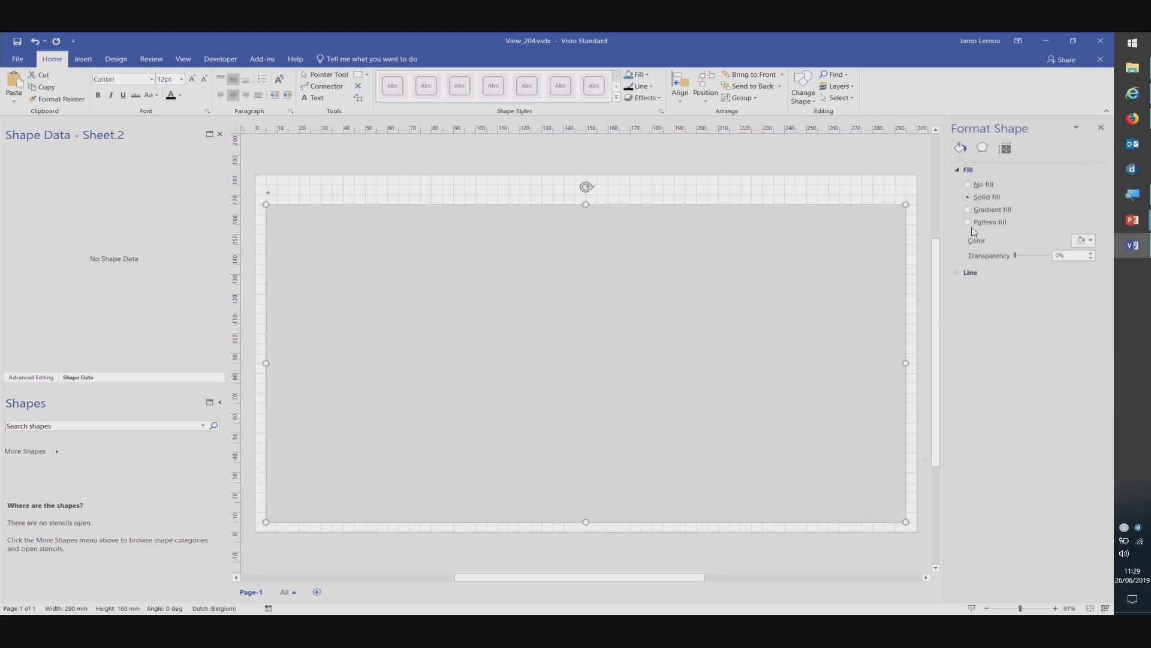
pyautogui.click(1079, 246)
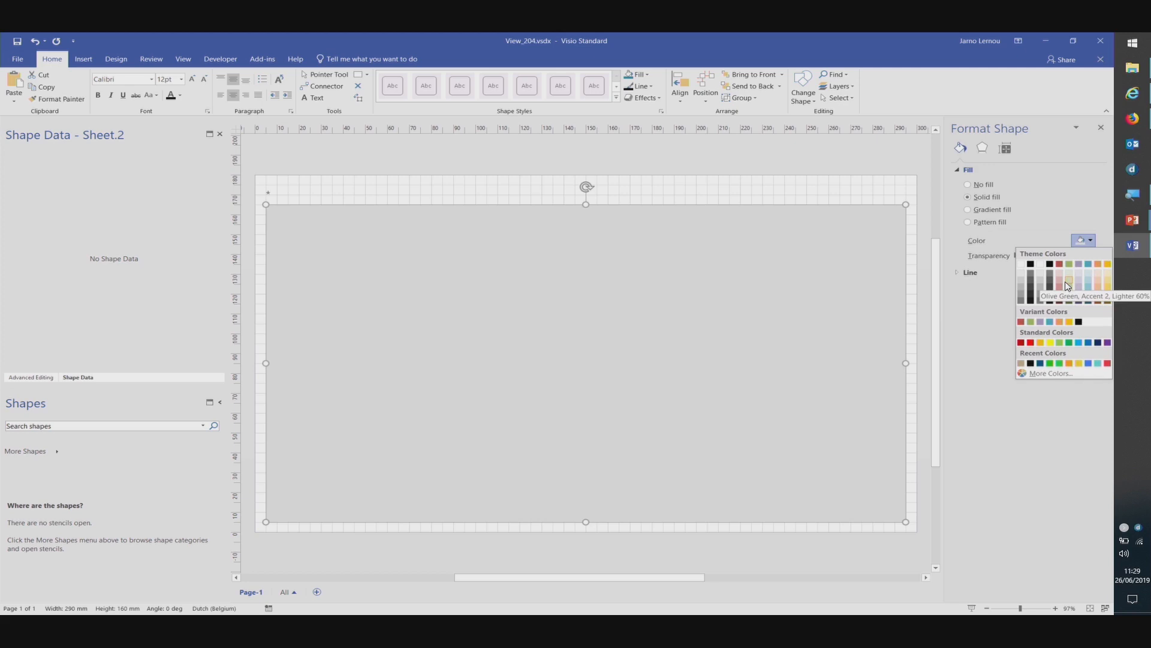
pyautogui.click(1047, 374)
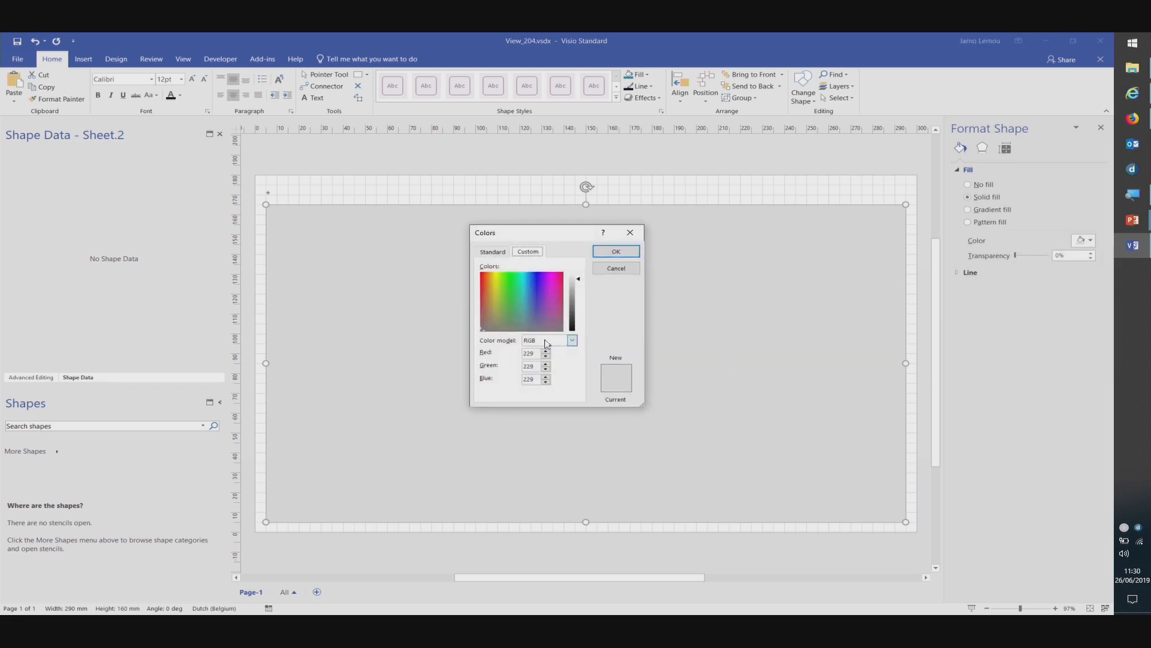
# - Set the background rectangle's fill color to RGB 190, 170, 135 and deselect the shape
pyautogui.moveTo(534, 353); pyautogui.dragTo(489, 358)
pyautogui.write('190')
pyautogui.press('Tab')
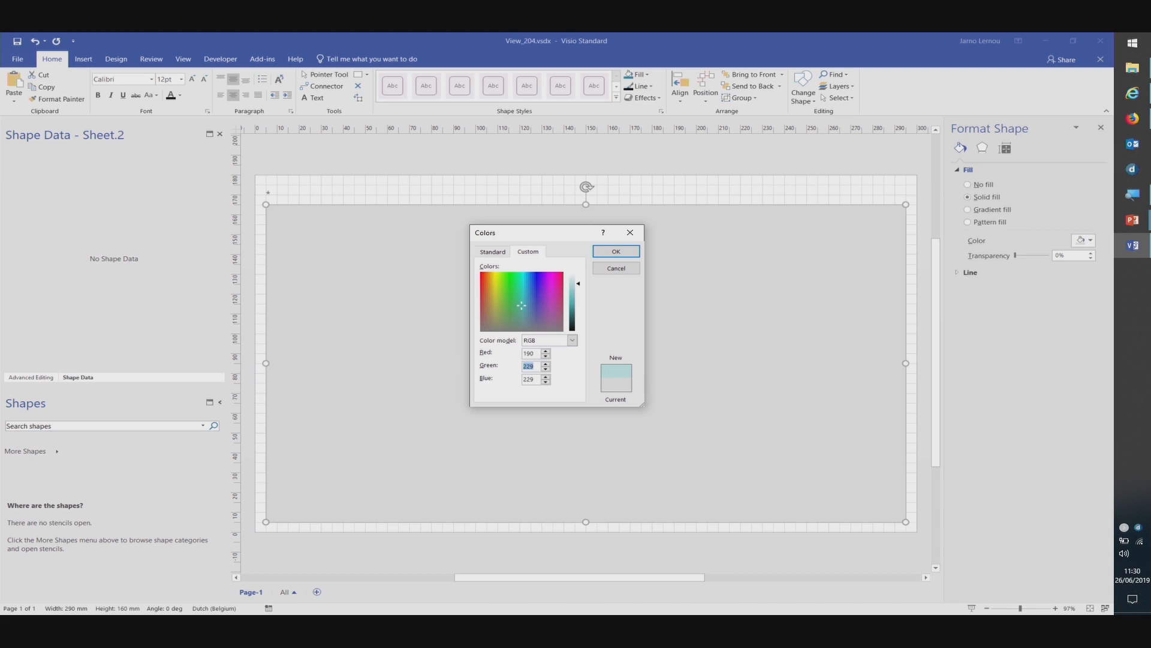
pyautogui.write('170')
pyautogui.press('Tab')
pyautogui.write('135')
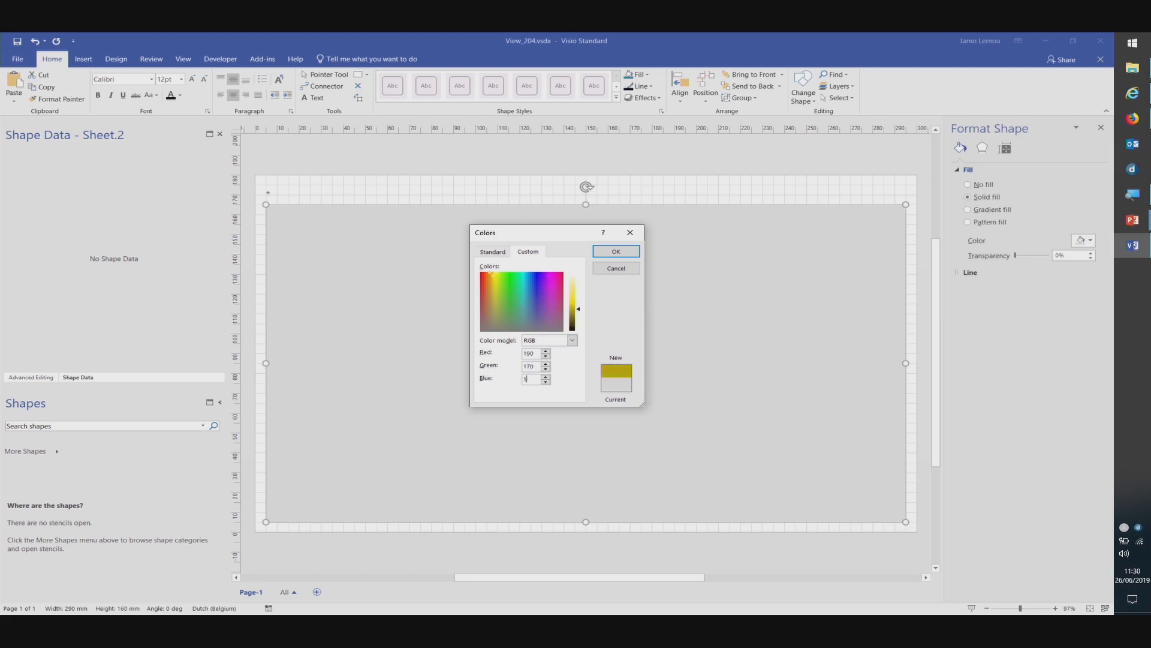
pyautogui.click(613, 251)
pyautogui.click(553, 168)
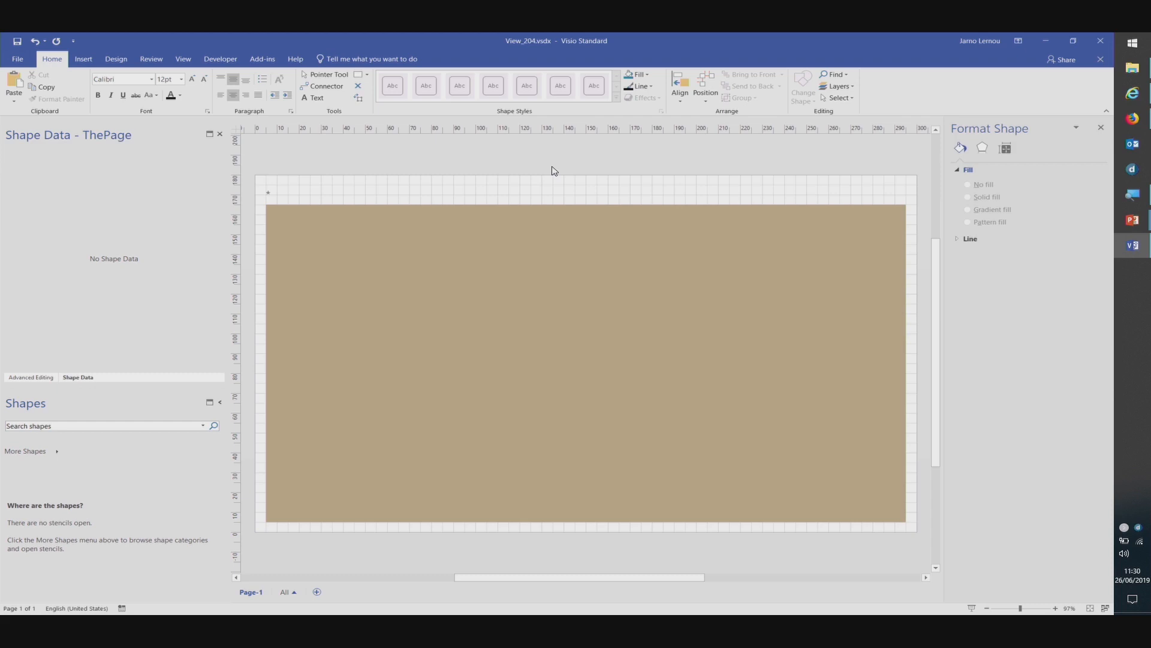
# - Switch to DataMiner in Internet Explorer and view the Session 2 - Admin drawing in full screen
pyautogui.hotkey('alt', 'Tab')
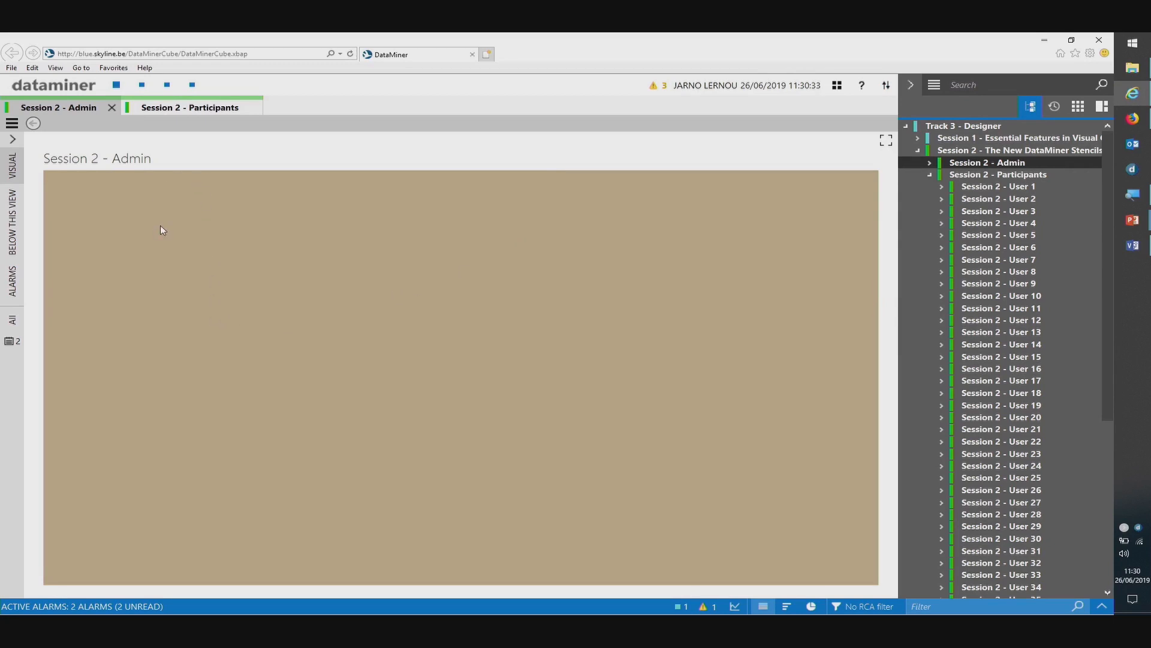
pyautogui.press('F11')
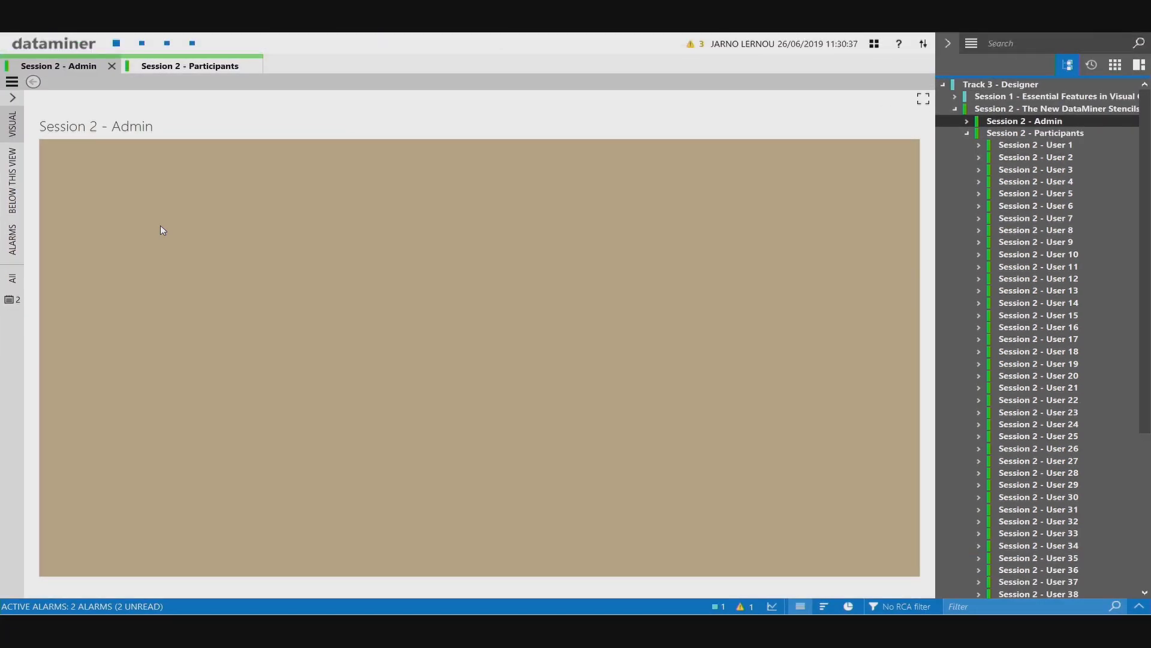
pyautogui.hotkey('alt', 'Tab')
pyautogui.hotkey('alt', 'Tab')
pyautogui.hotkey('alt', 'Tab')
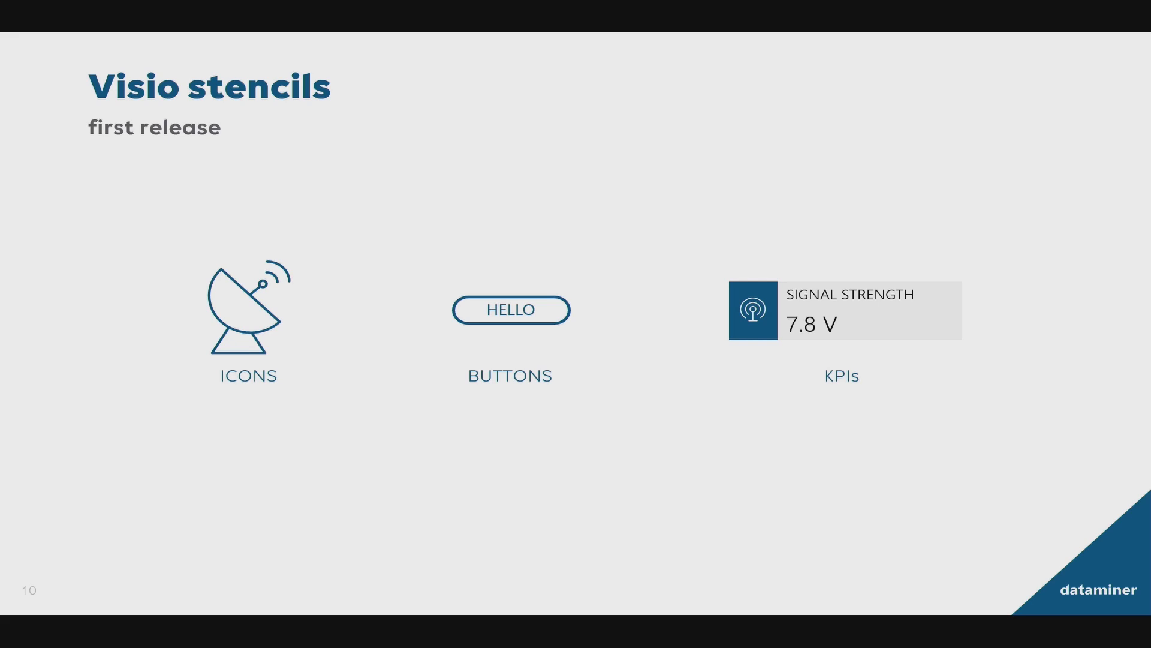
pyautogui.press('Right')
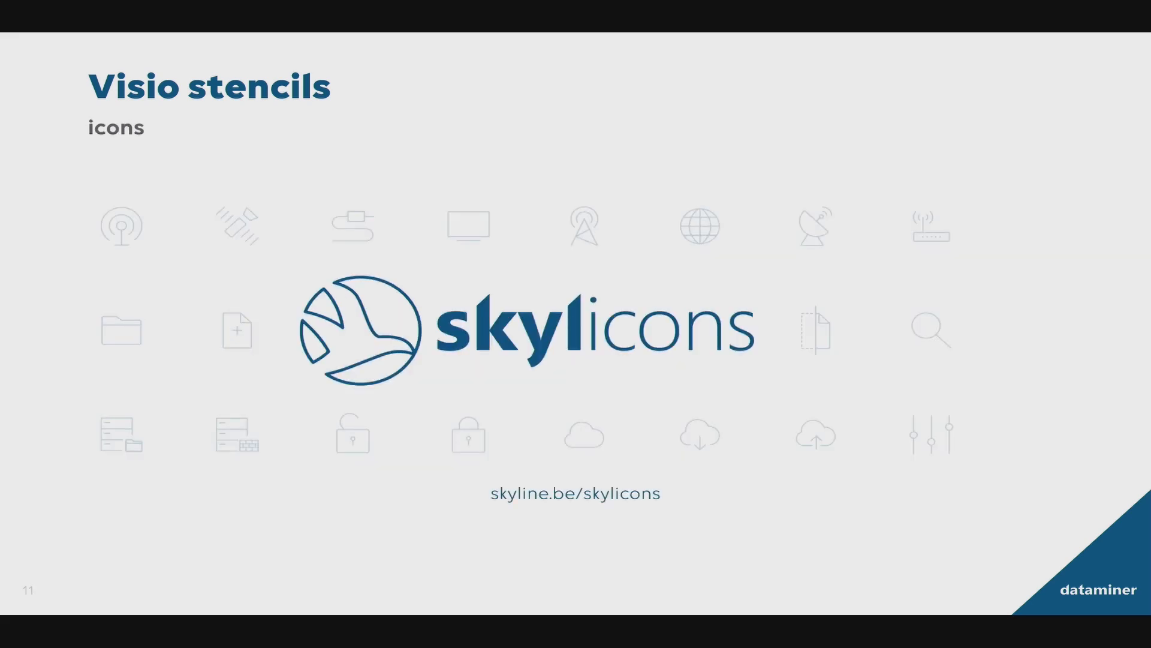
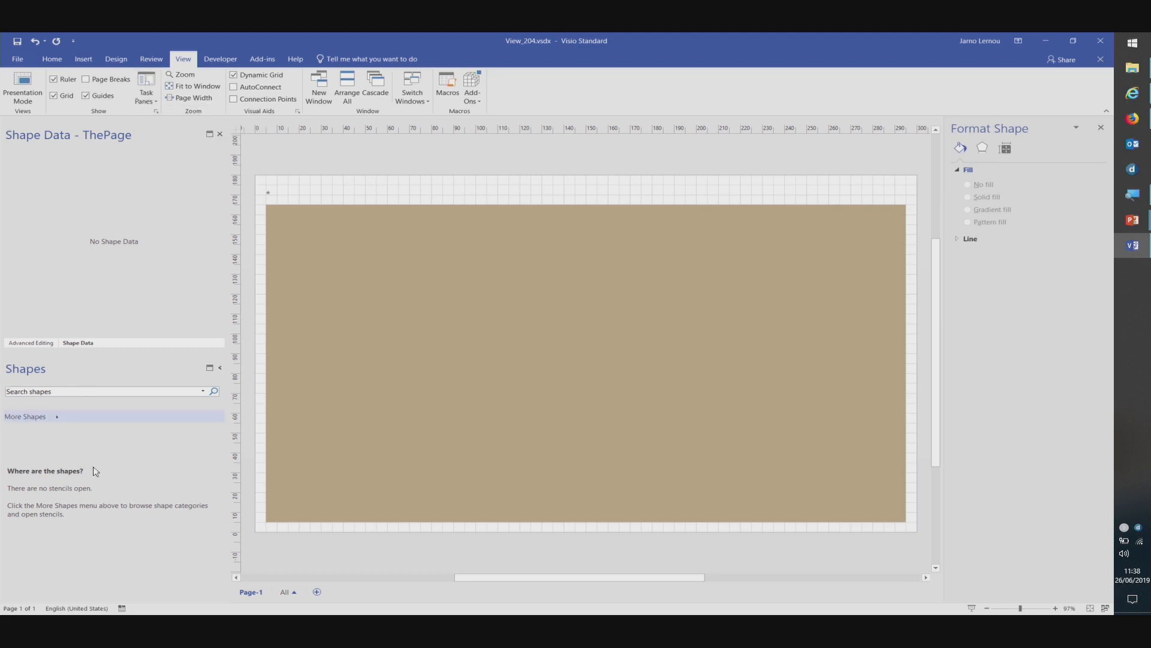
# - Open the DataMiner KPI stencil in the drawing with its macros enabled
pyautogui.click(38, 420)
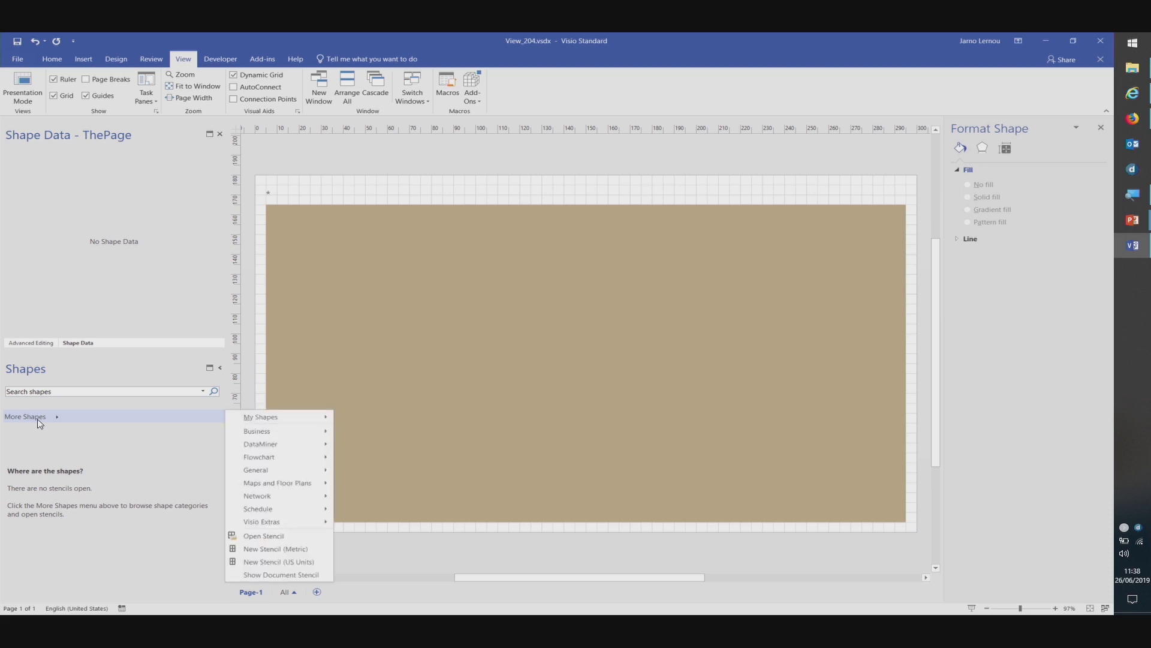
pyautogui.moveTo(252, 447)
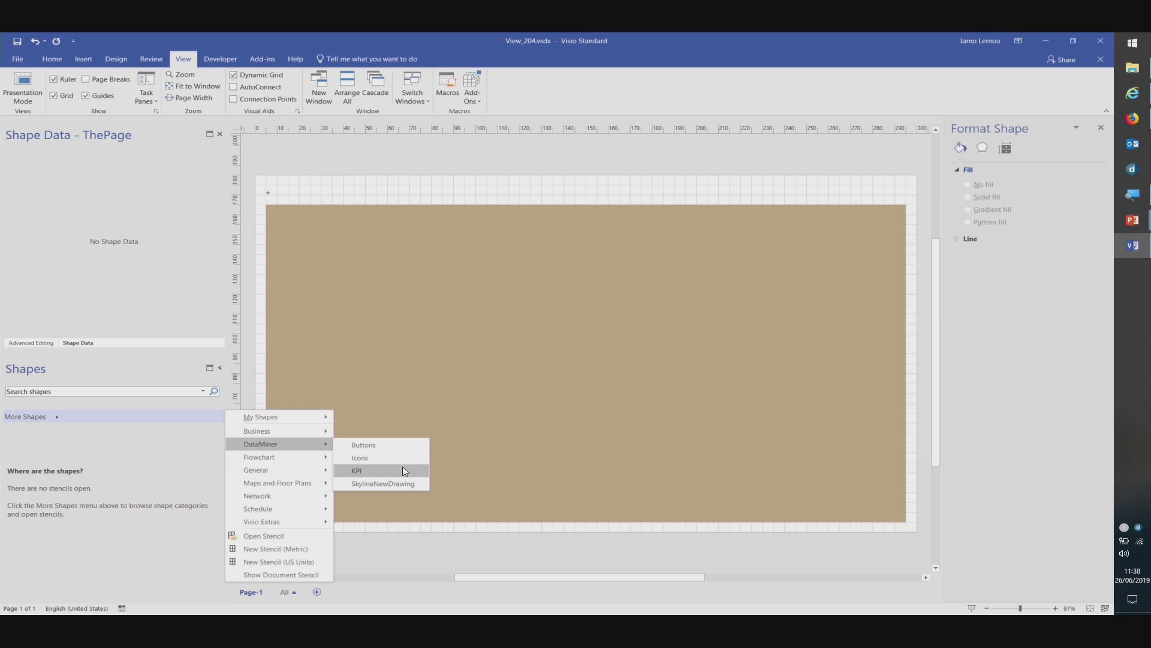
pyautogui.click(370, 470)
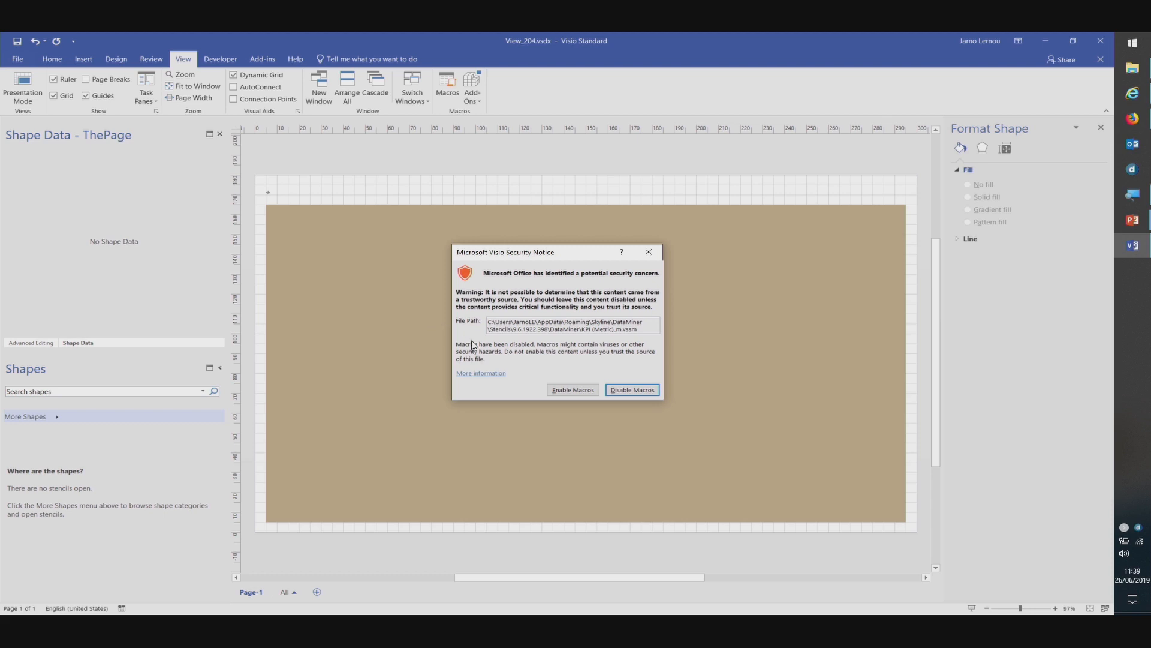
pyautogui.click(567, 391)
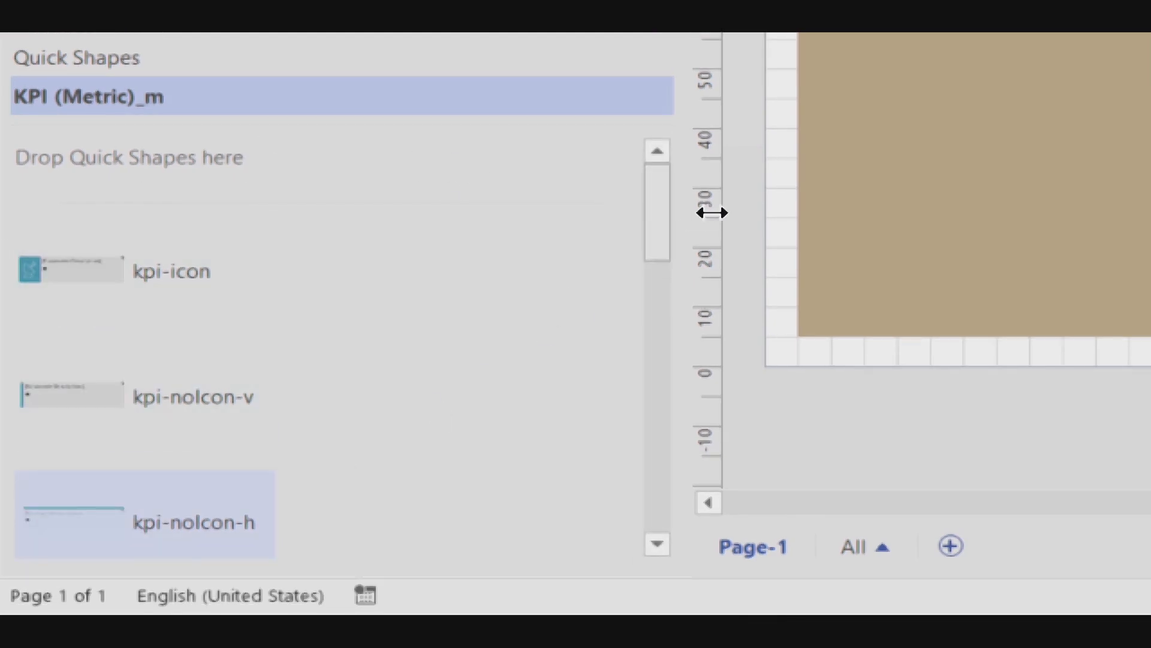
# - Look through the KPI stencil and place a kpi-icon shape in the upper-left area of the tan background rectangle
pyautogui.moveTo(656, 202); pyautogui.dragTo(663, 537)
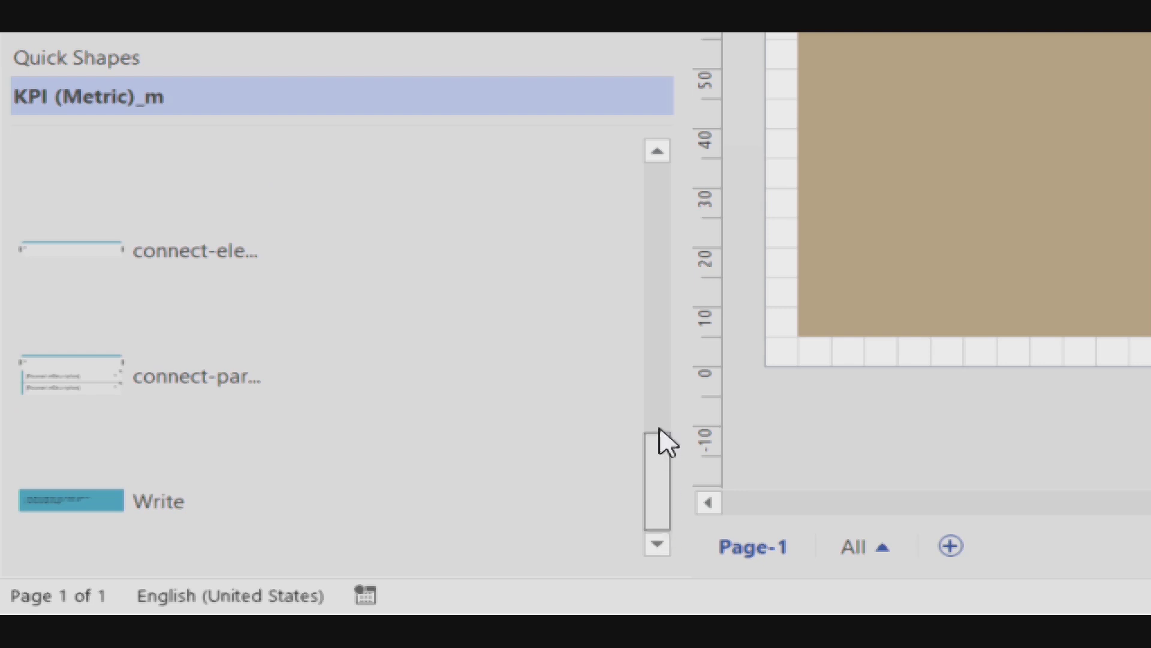
pyautogui.click(661, 180)
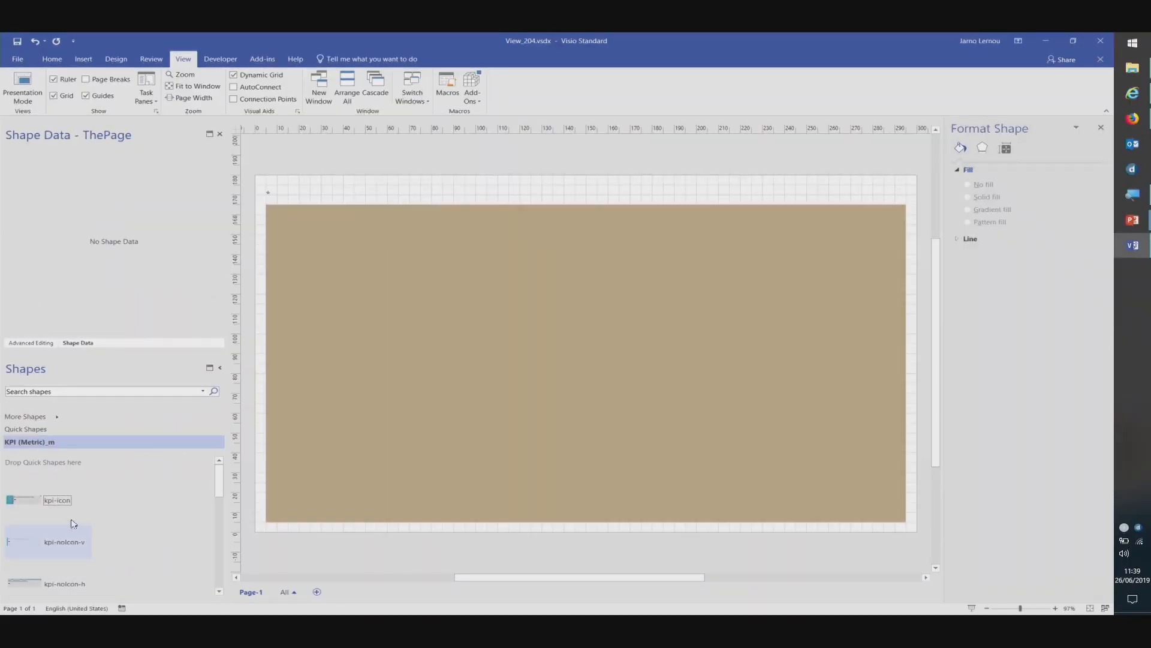
pyautogui.moveTo(62, 506); pyautogui.dragTo(378, 279)
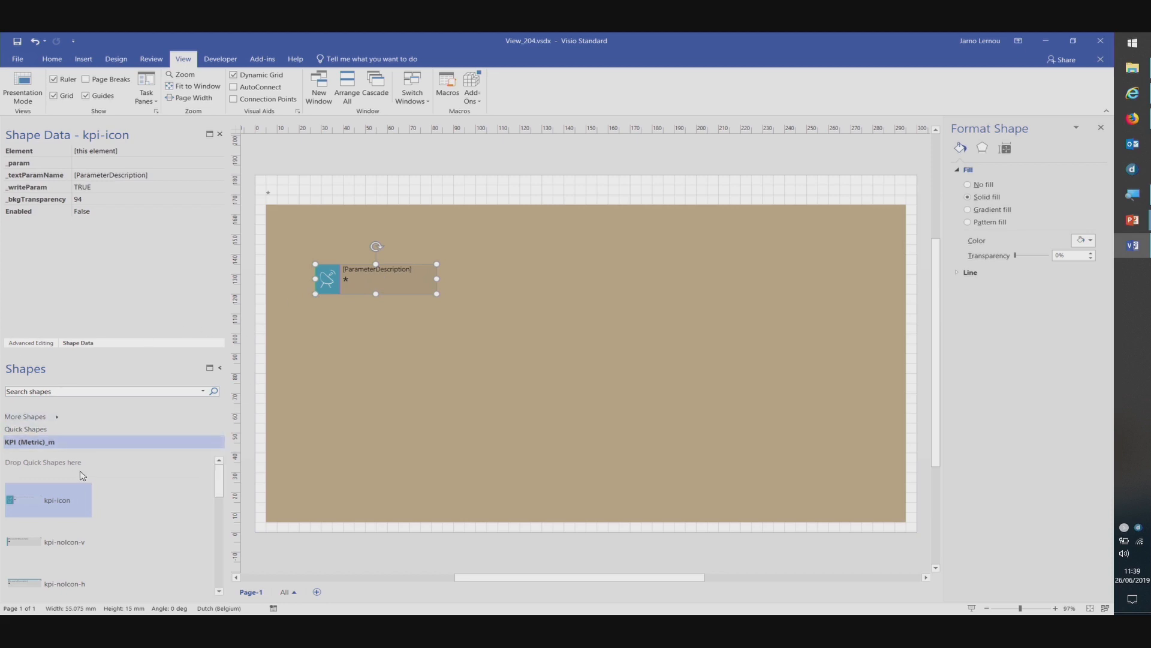
# - Switch to DataMiner and examine the visiosetup page of the Session 2 - Participants view
pyautogui.hotkey('alt', 'Tab')
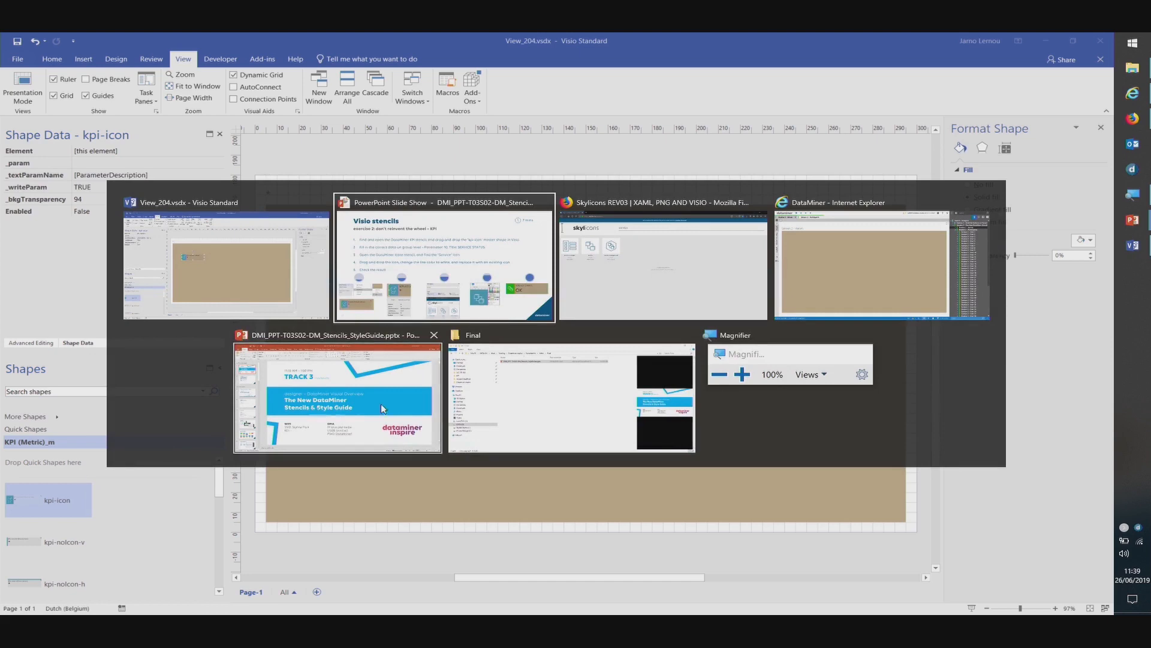
pyautogui.click(862, 292)
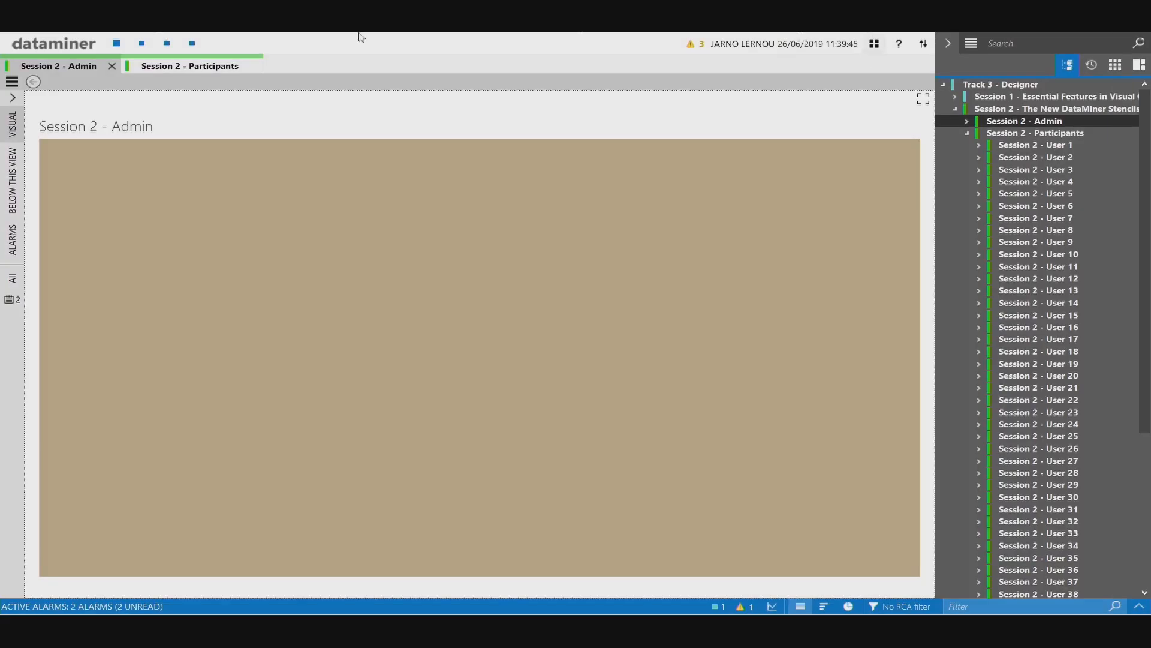
pyautogui.click(197, 70)
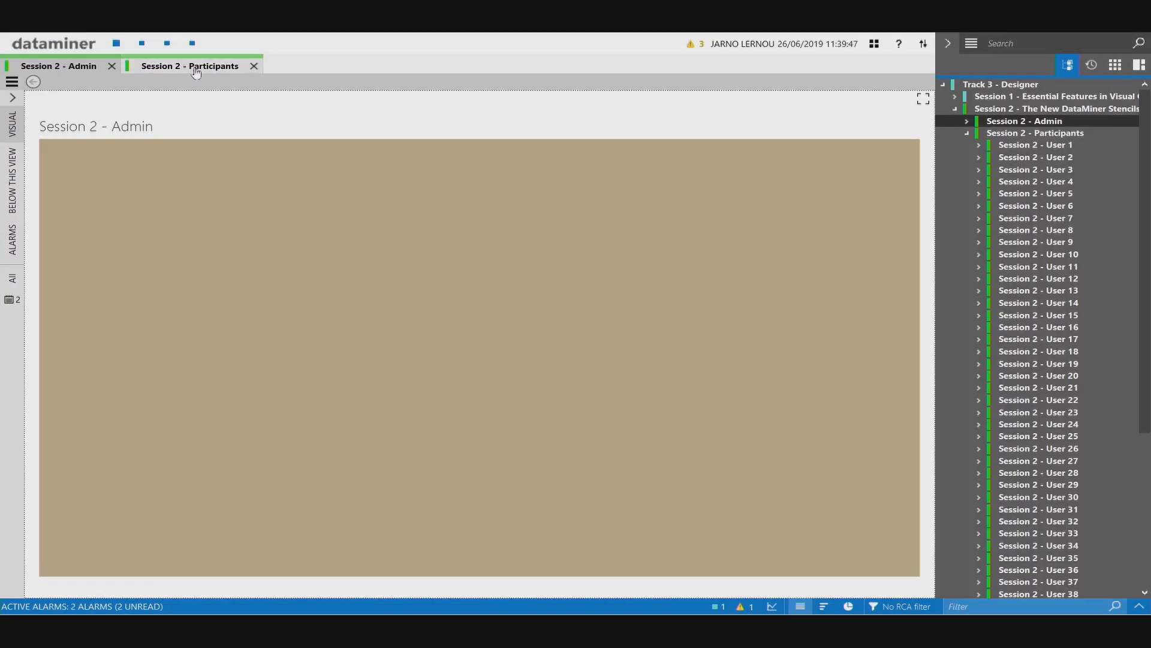
pyautogui.click(181, 102)
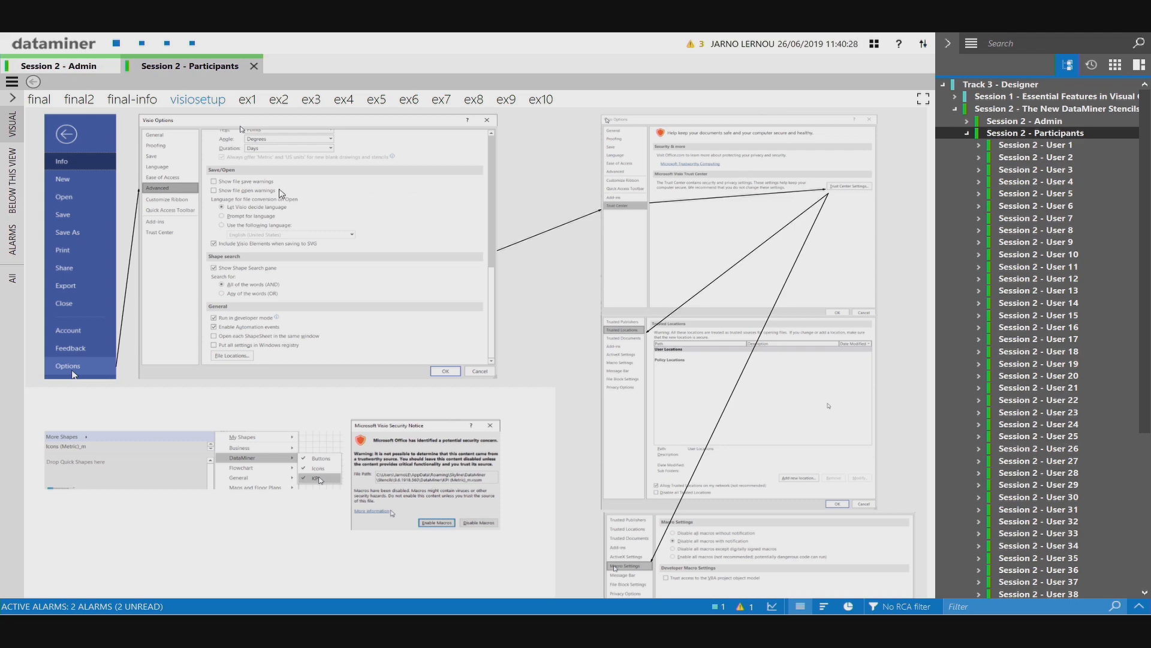
# - Switch back to Visio and set the kpi-icon shape's data to Element LE, _param 10 and _textParamName SERVICE STATUS
pyautogui.hotkey('alt', 'Tab')
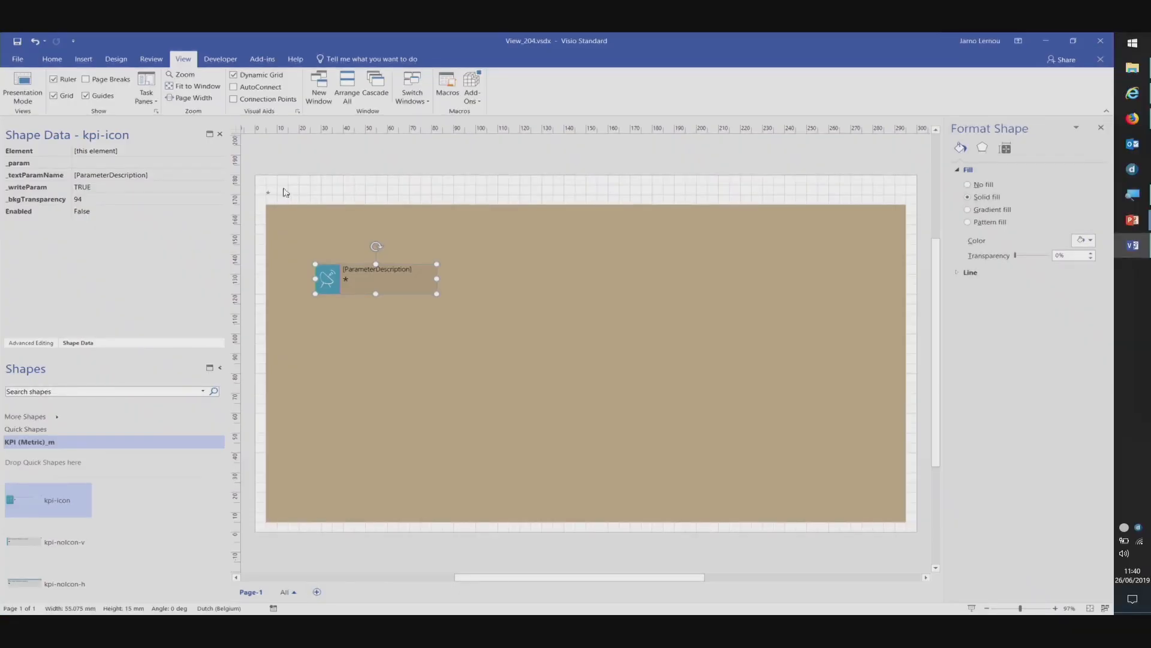
pyautogui.click(309, 178)
pyautogui.click(378, 283)
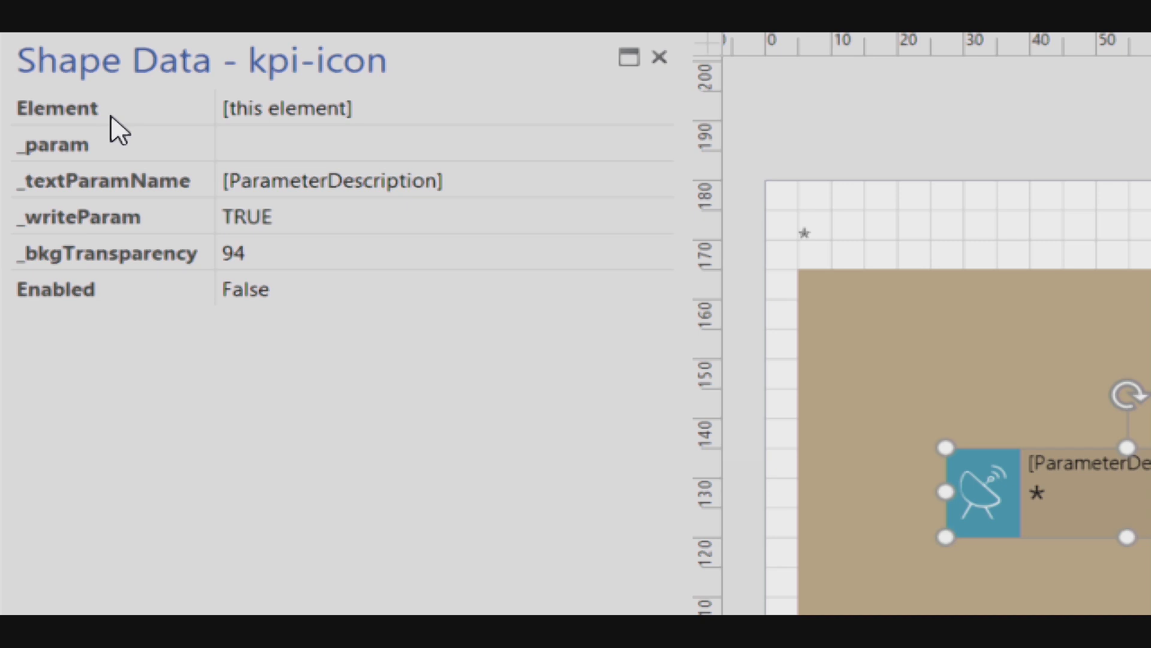
pyautogui.click(320, 117)
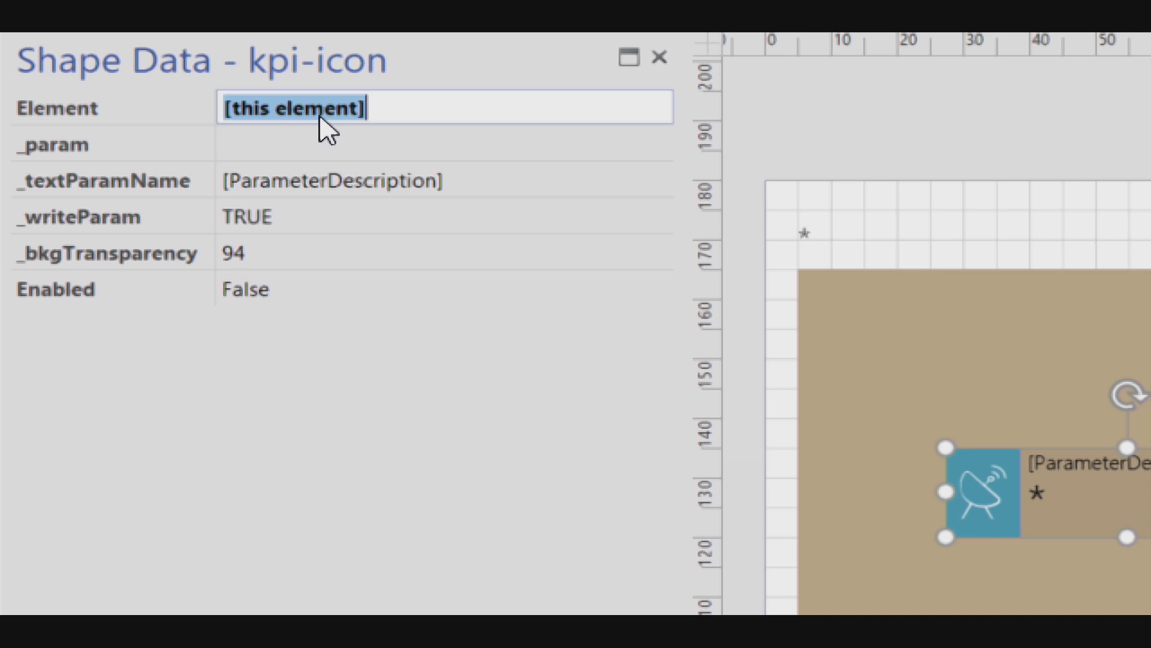
pyautogui.write('LE')
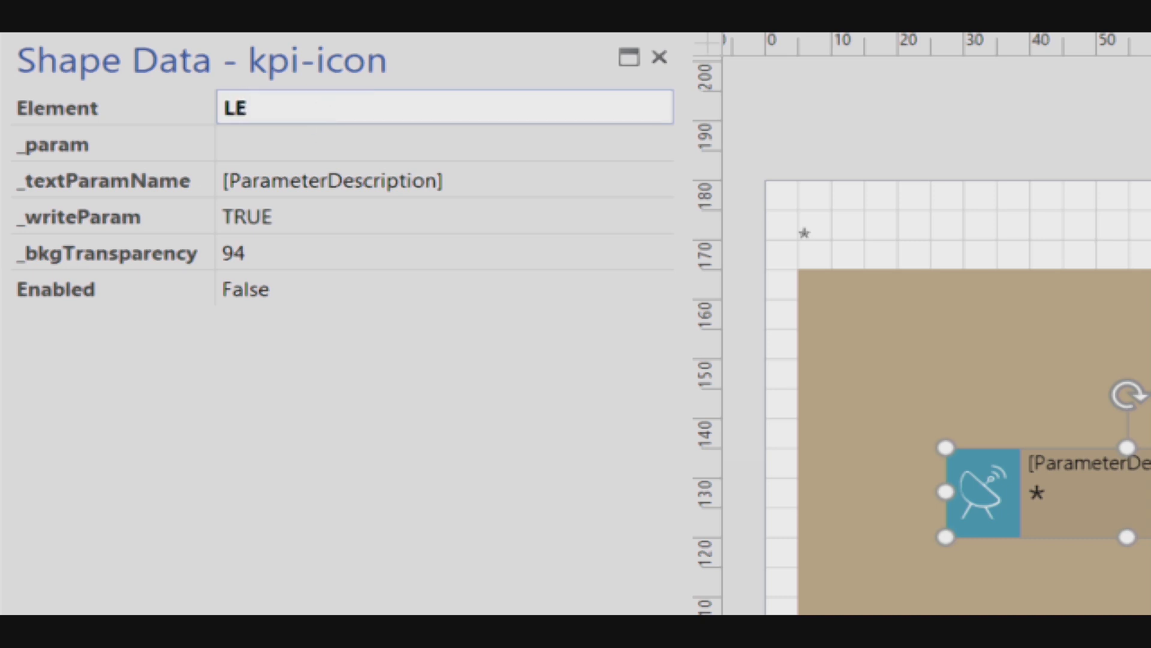
pyautogui.click(298, 148)
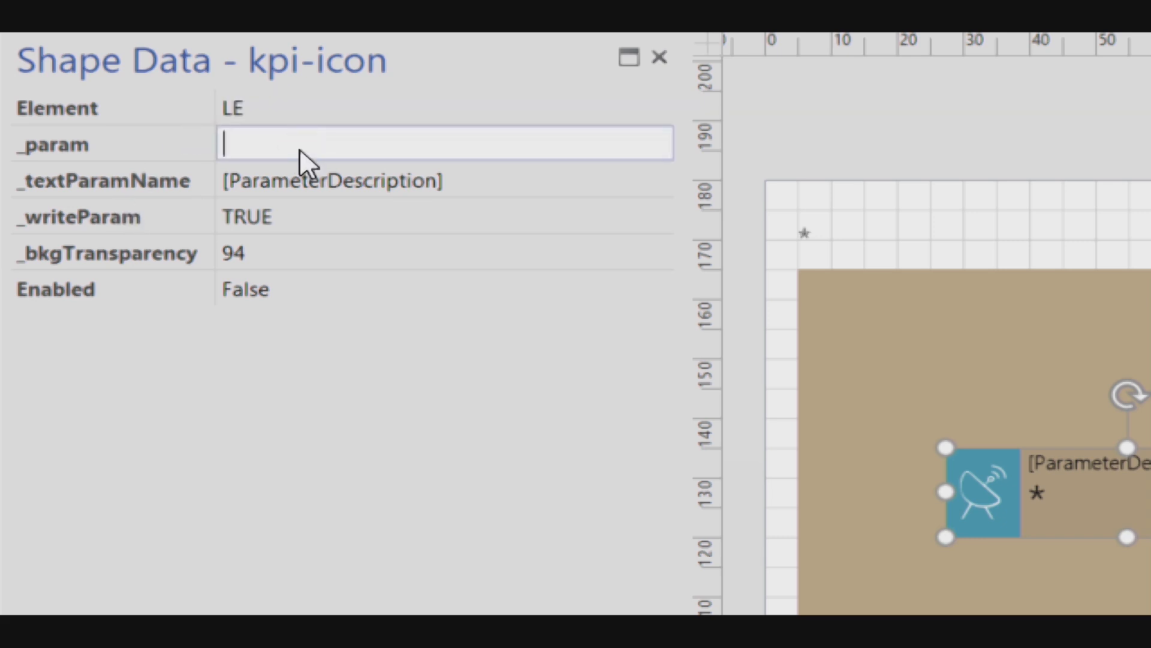
pyautogui.write('10')
pyautogui.press('Return')
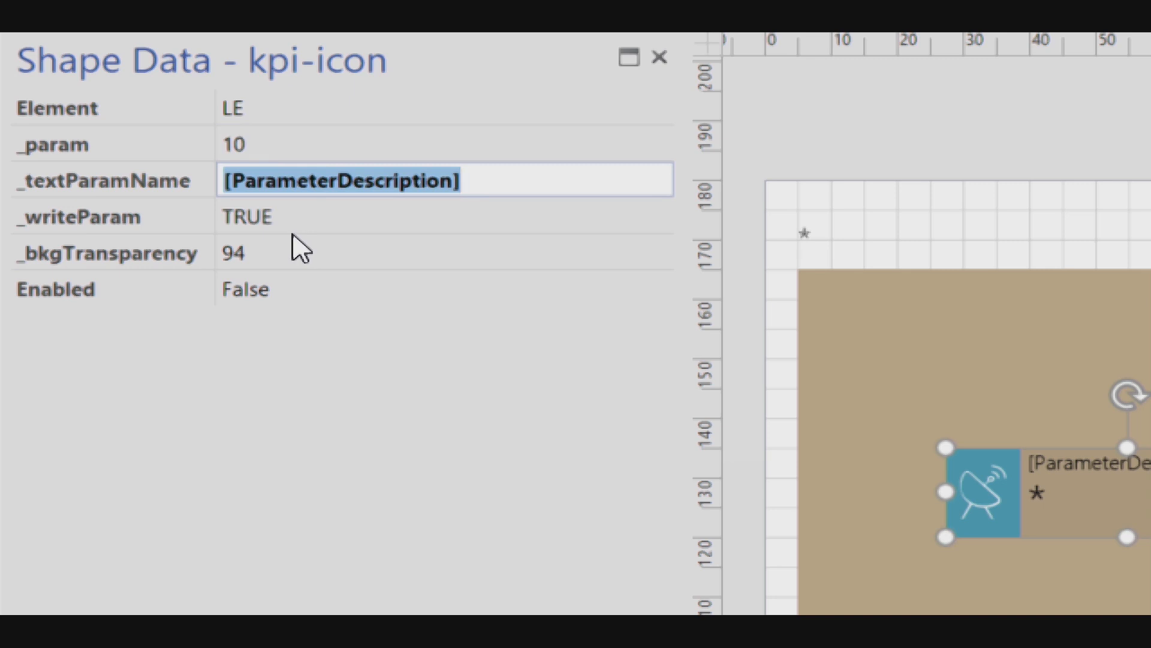
pyautogui.write('SERVICE STA')
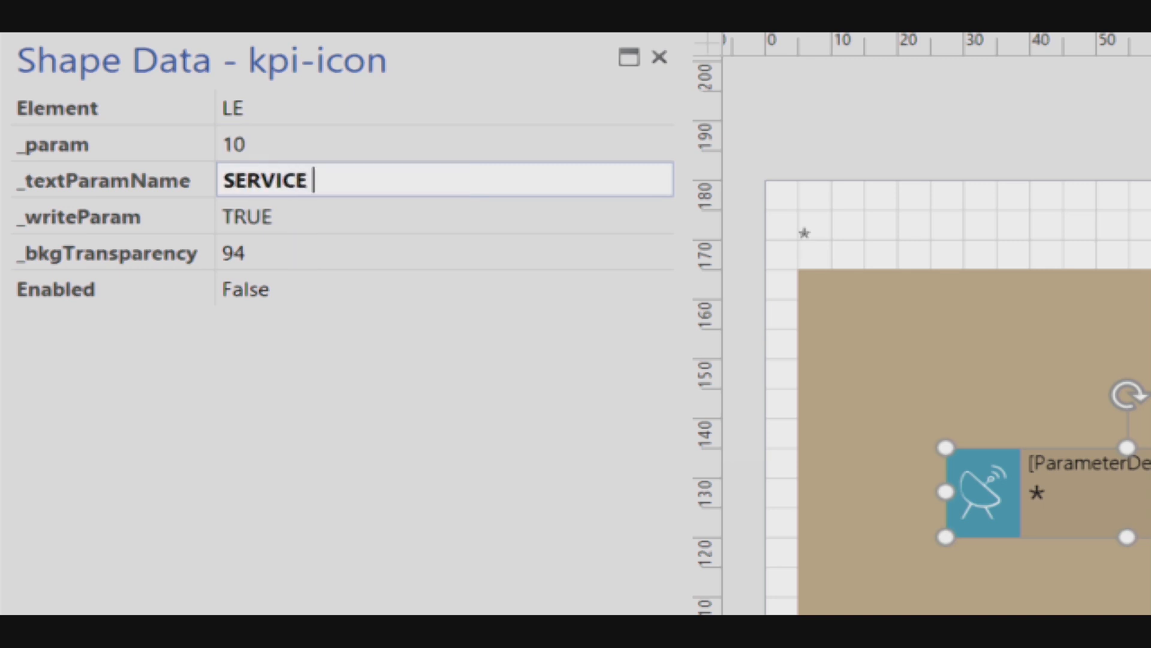
pyautogui.write('TUS')
# - Set the kpi-icon shape's _writeParam value to FALSE and deselect the shape
pyautogui.click(290, 231)
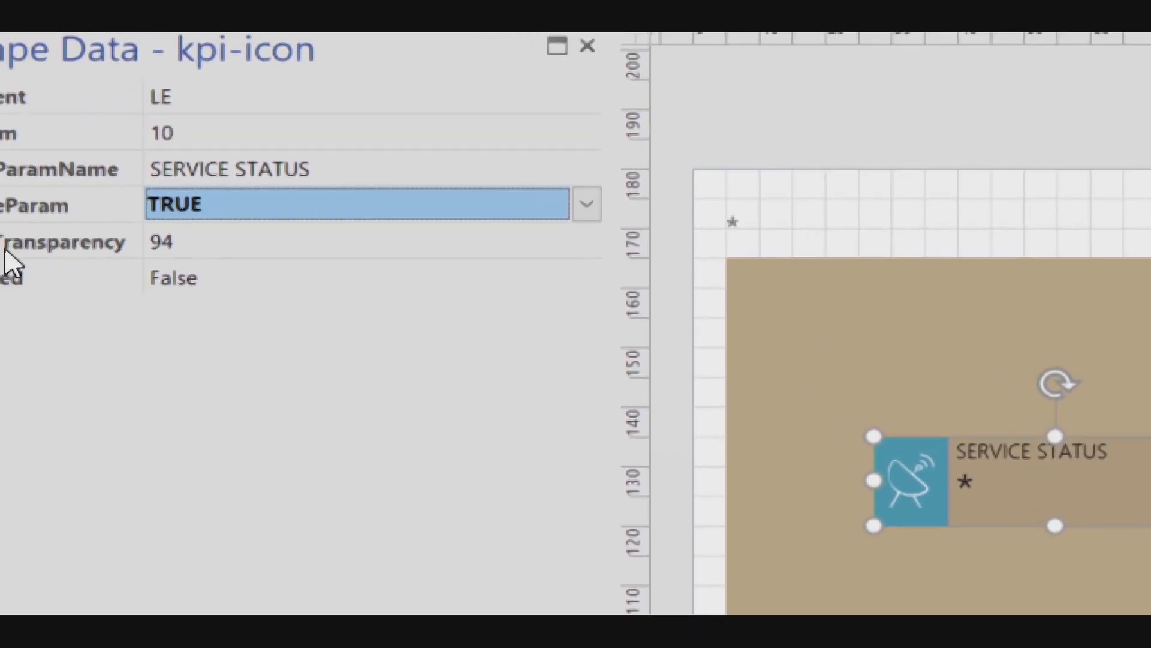
pyautogui.click(250, 210)
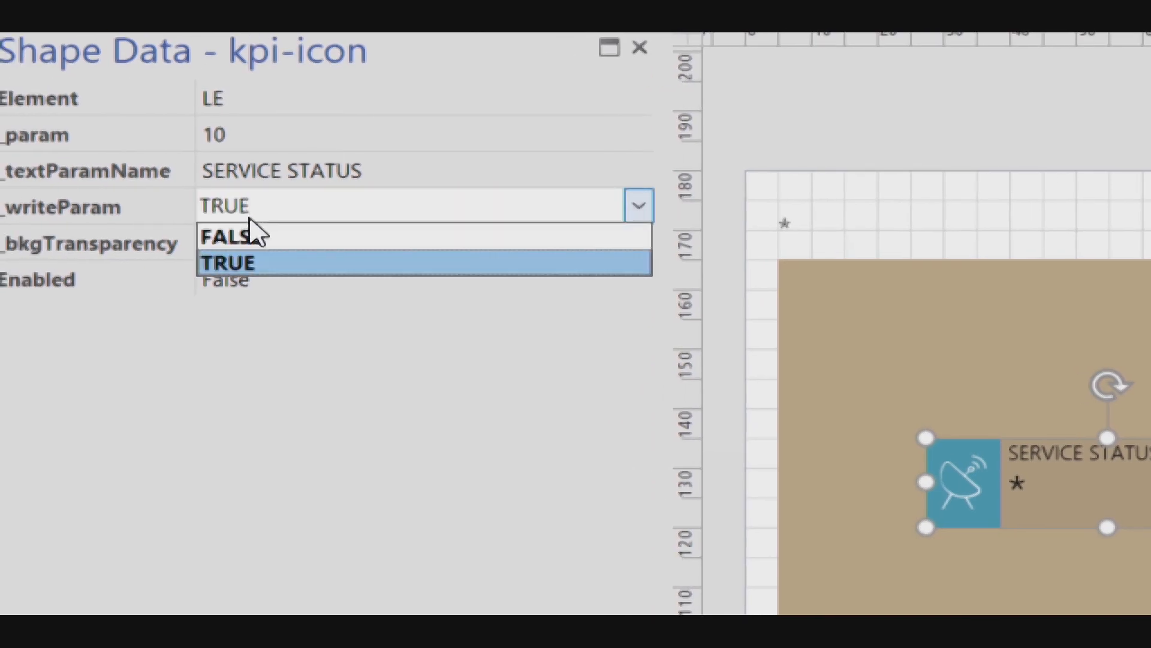
pyautogui.click(251, 235)
pyautogui.rightClick(252, 228)
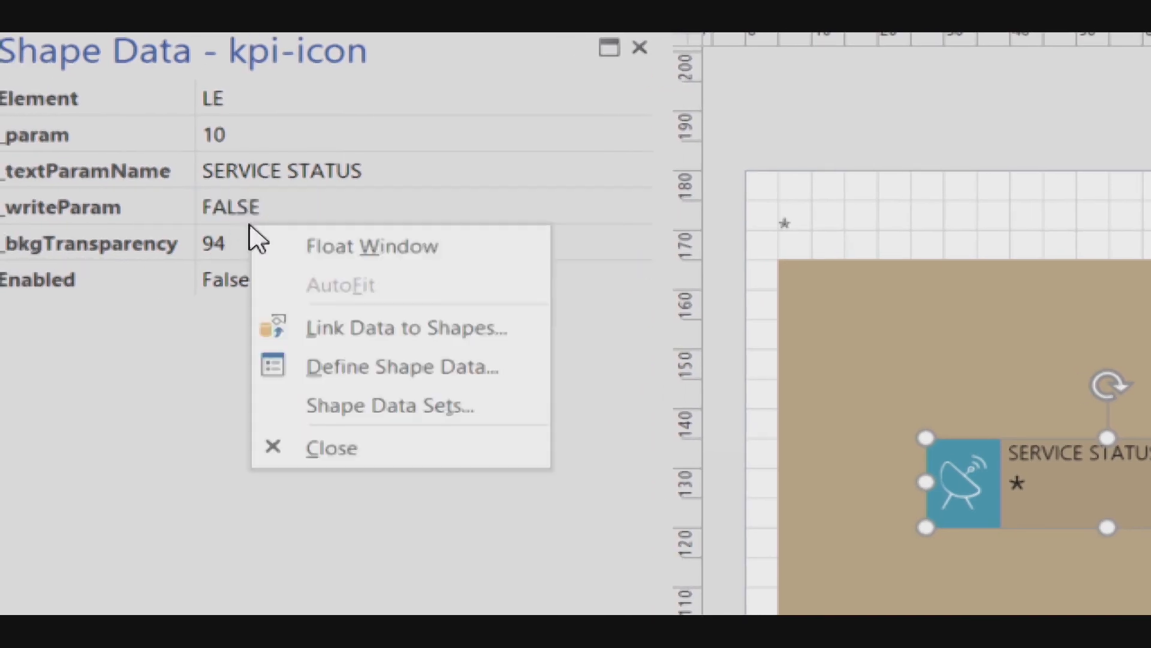
pyautogui.click(73, 454)
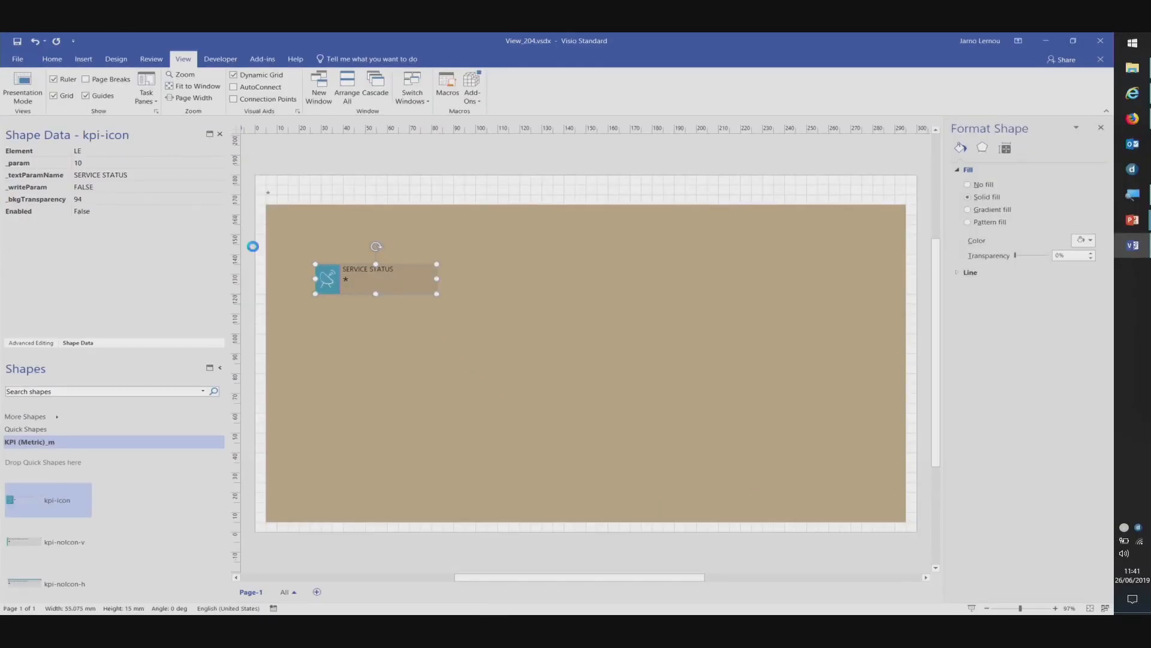
pyautogui.click(304, 189)
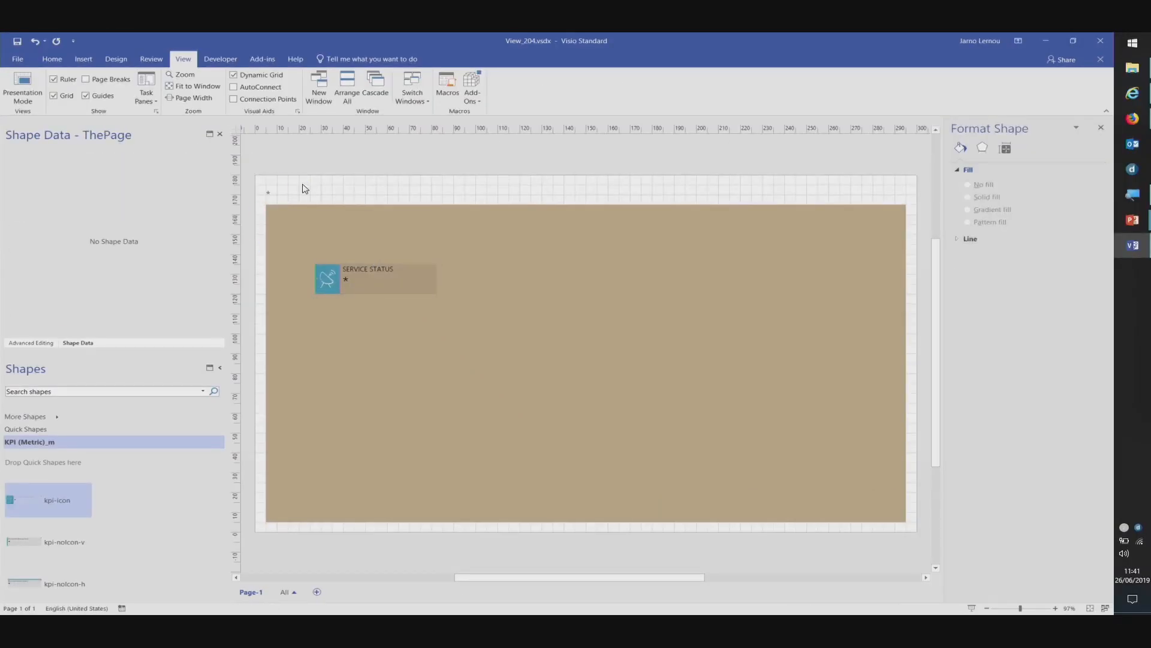
# - Switch to DataMiner and check the SERVICE STATUS KPI in the Session 2 - Admin view
pyautogui.hotkey('alt', 'Tab')
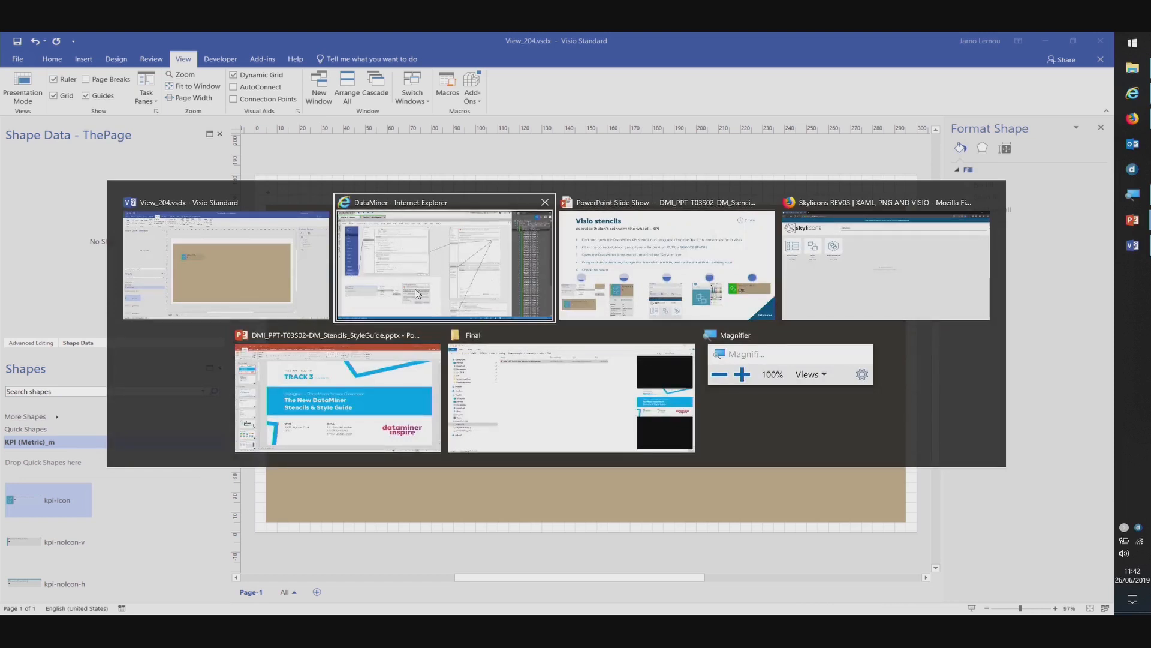
pyautogui.click(415, 255)
pyautogui.click(70, 68)
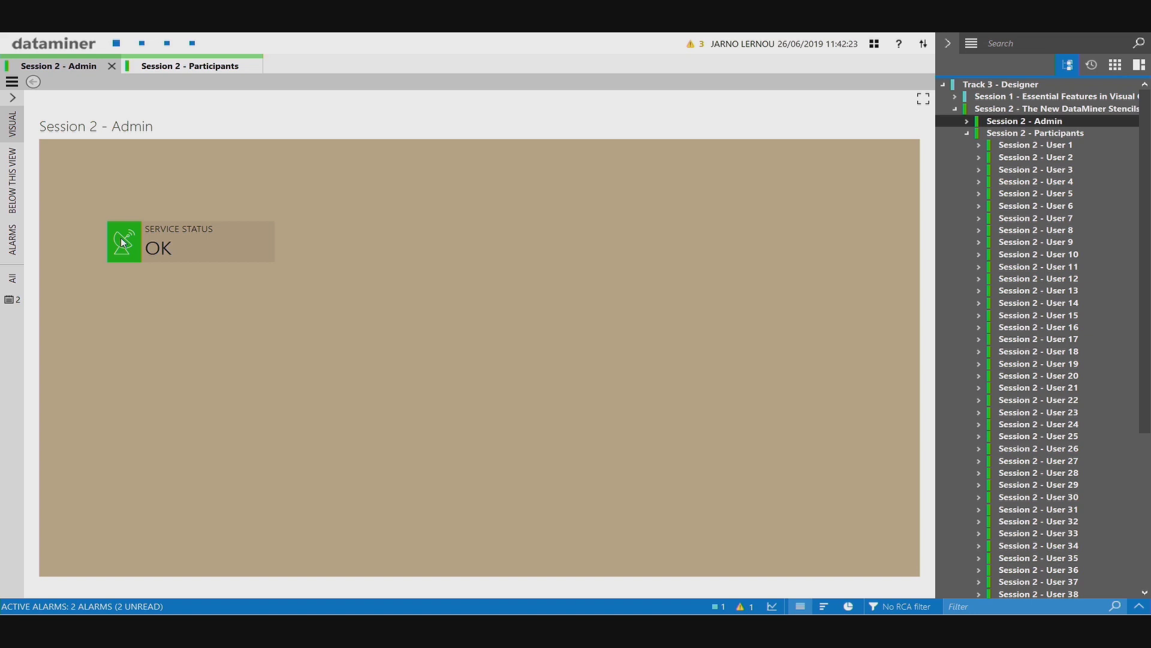
# - Switch back to Visio, enlarge the Shapes area and open the DataMiner Icons stencil
pyautogui.hotkey('alt', 'Tab')
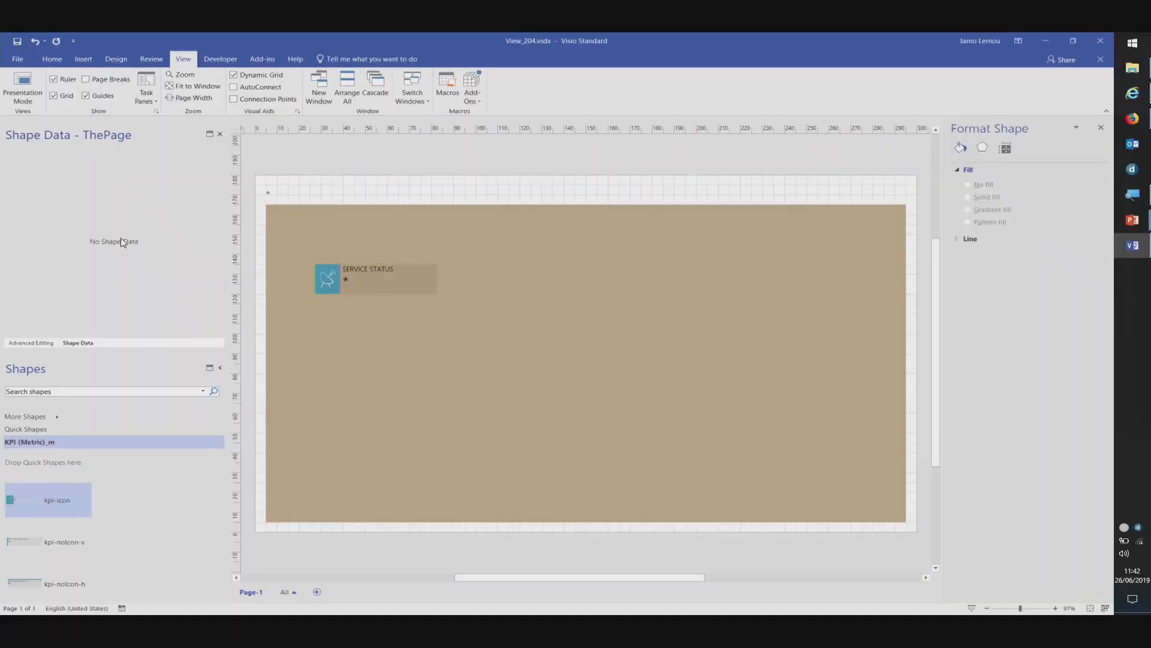
pyautogui.moveTo(42, 355); pyautogui.dragTo(43, 305)
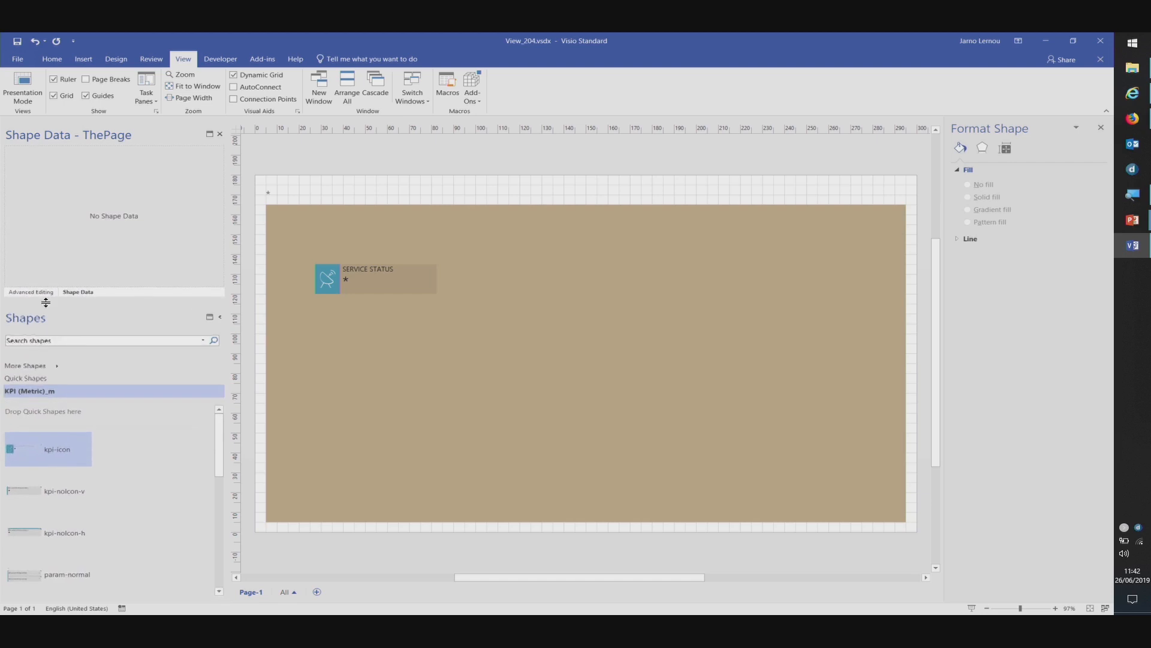
pyautogui.click(41, 367)
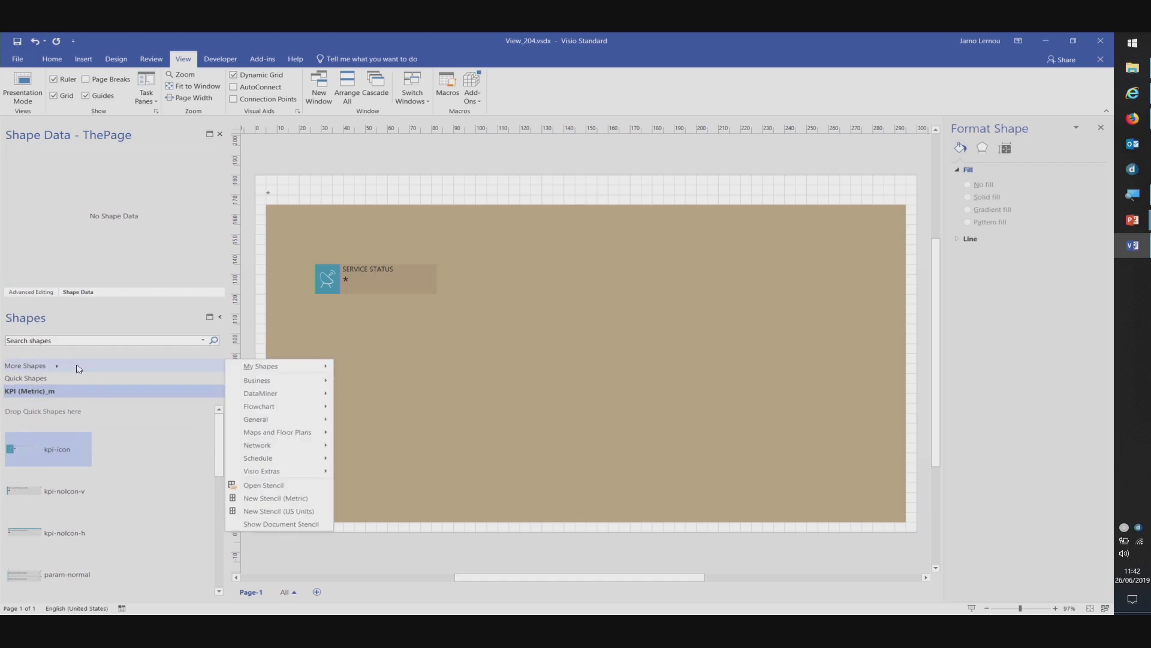
pyautogui.moveTo(268, 394)
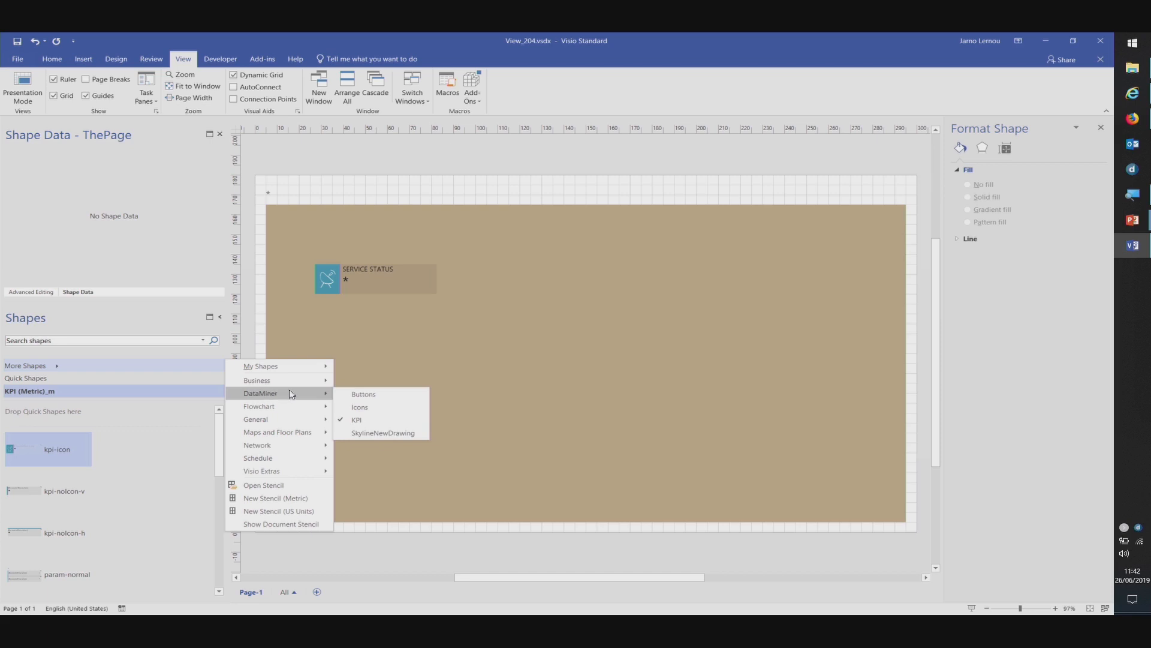
pyautogui.click(359, 407)
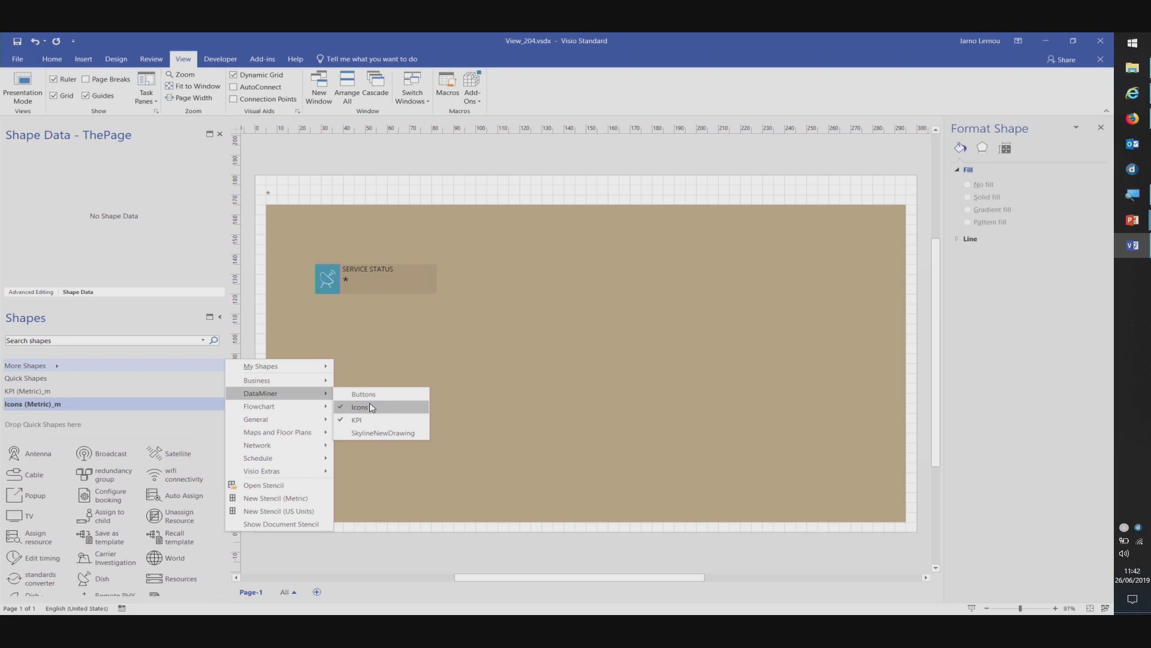
pyautogui.click(23, 454)
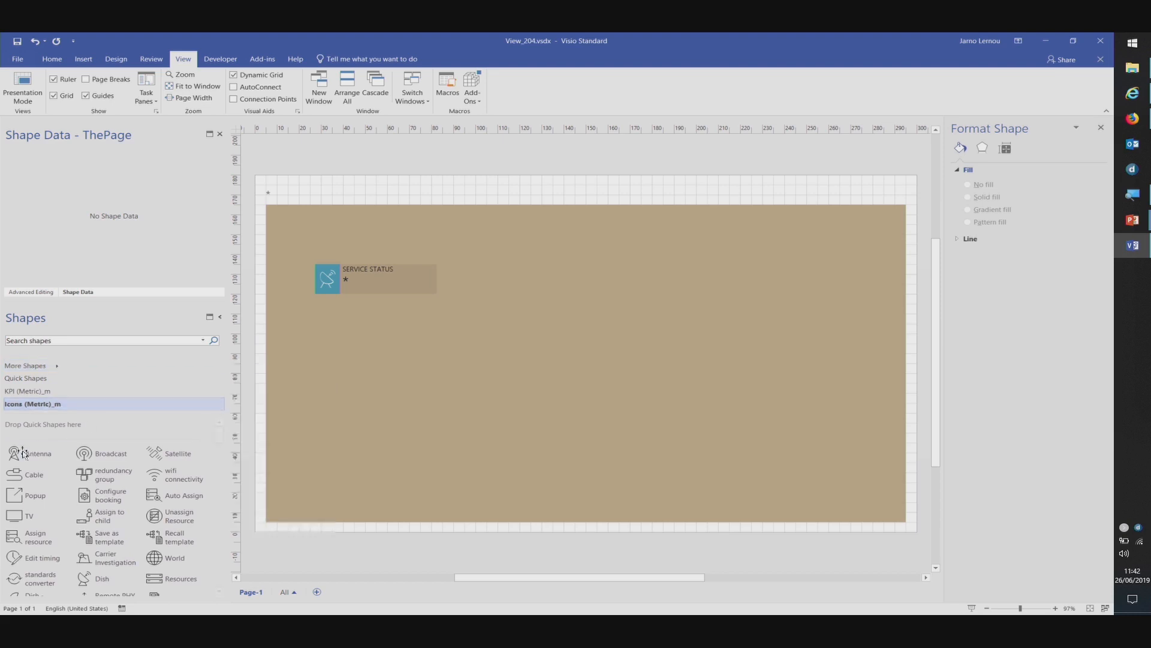
# - Search the available shapes for "service"
pyautogui.click(40, 341)
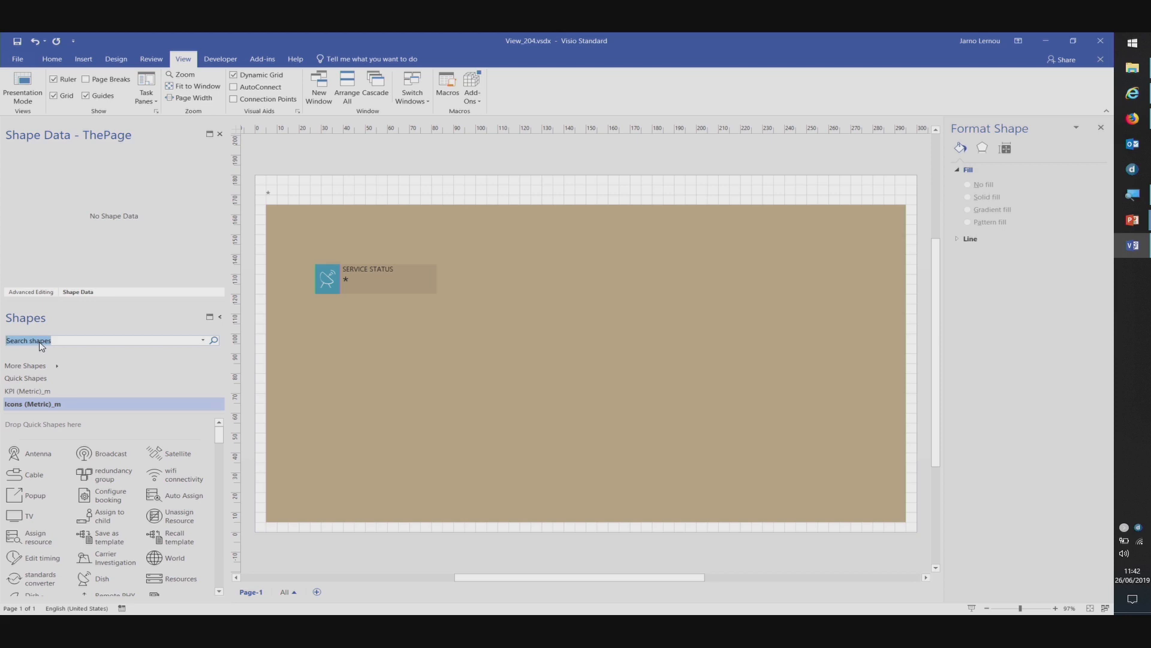
pyautogui.write('service')
pyautogui.press('Return')
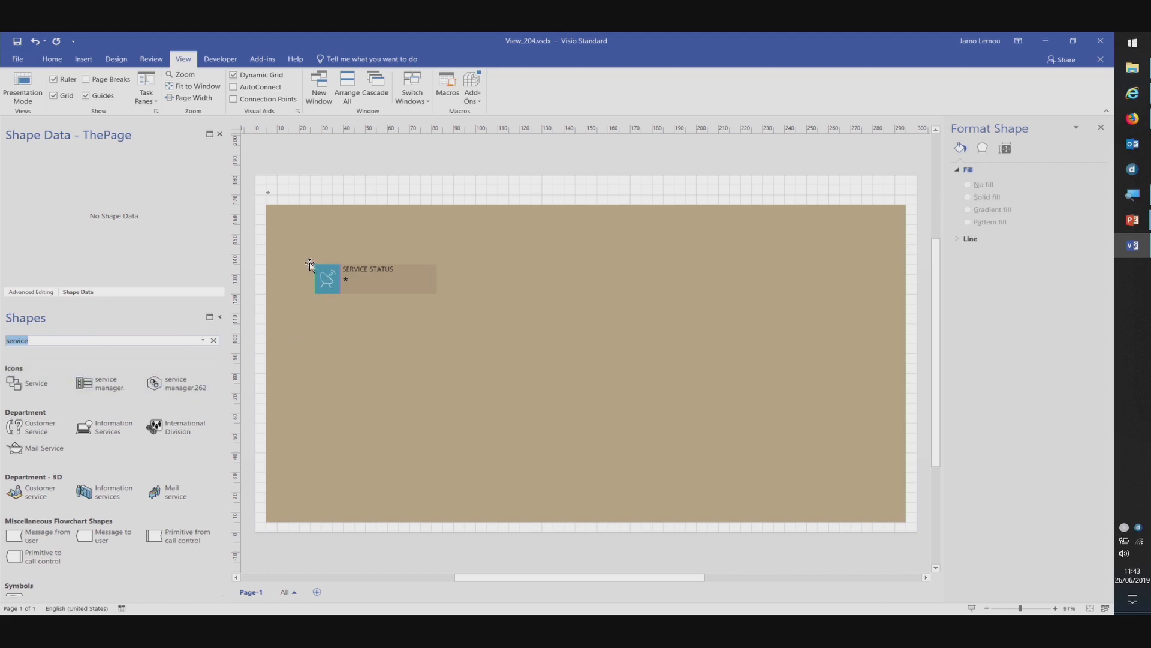
# - Replace the satellite dish icon in the SERVICE STATUS KPI with the Service icon from the Icons search results
pyautogui.moveTo(308, 249); pyautogui.dragTo(458, 322)
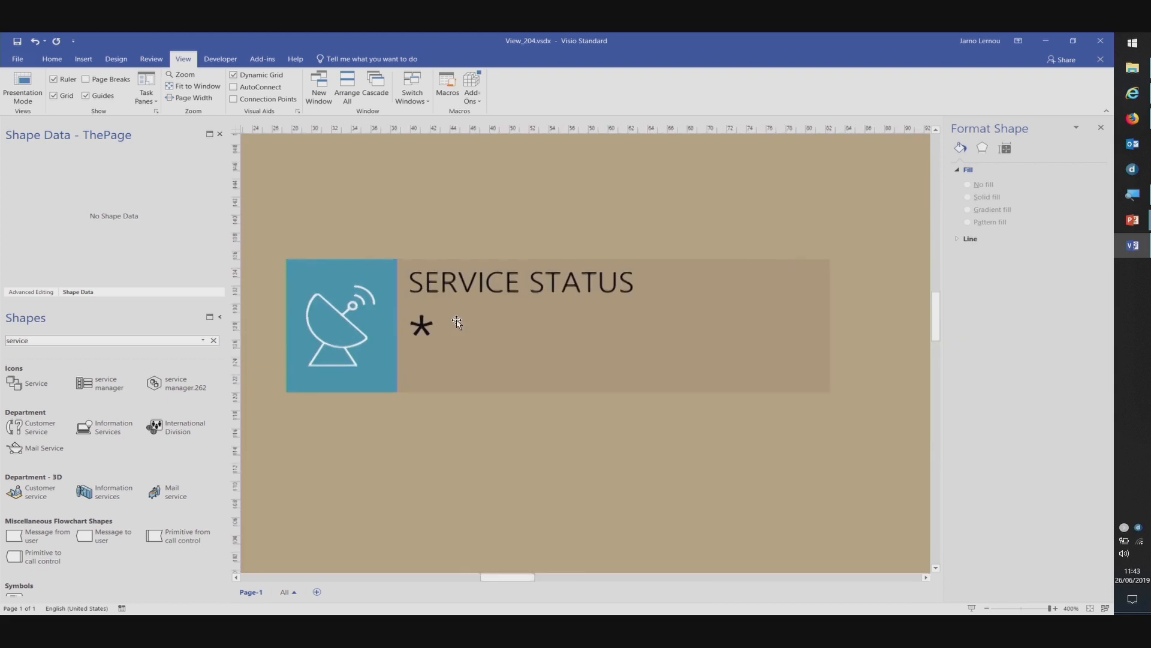
pyautogui.click(338, 320)
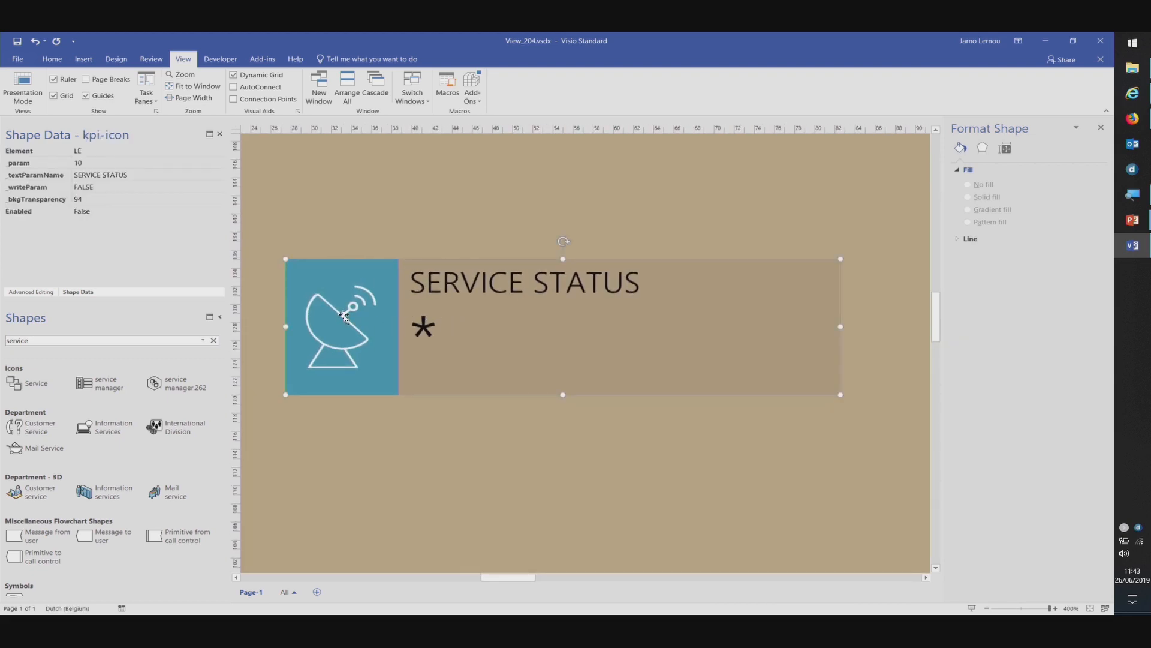
pyautogui.click(341, 319)
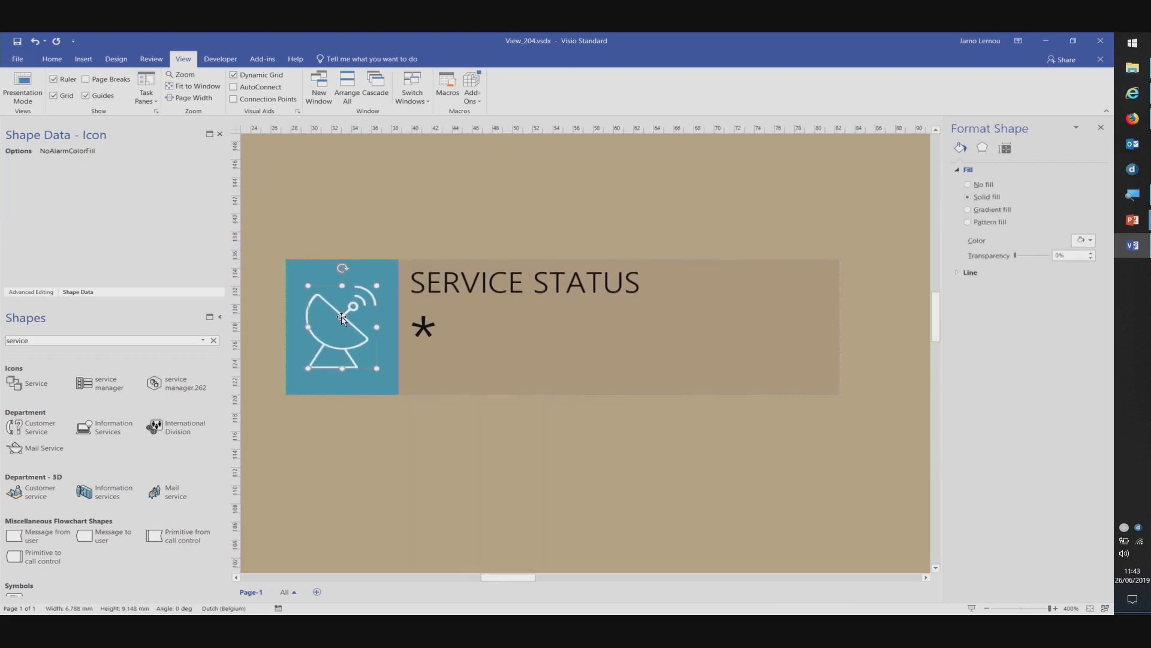
pyautogui.press('Delete')
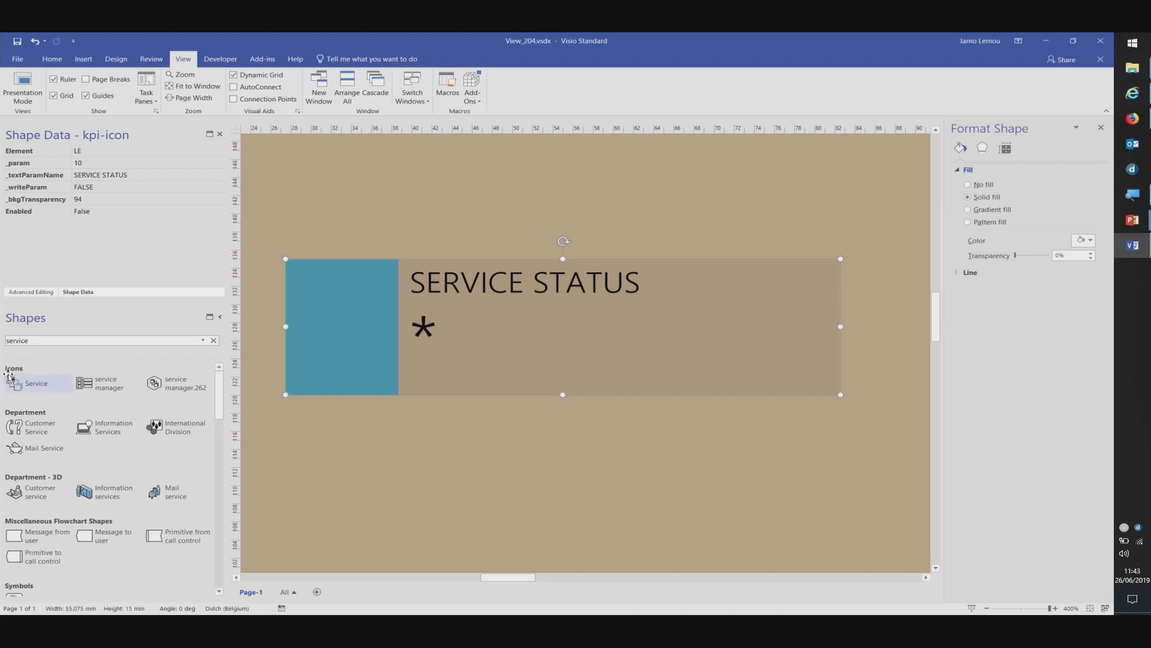
pyautogui.moveTo(170, 364); pyautogui.dragTo(345, 326)
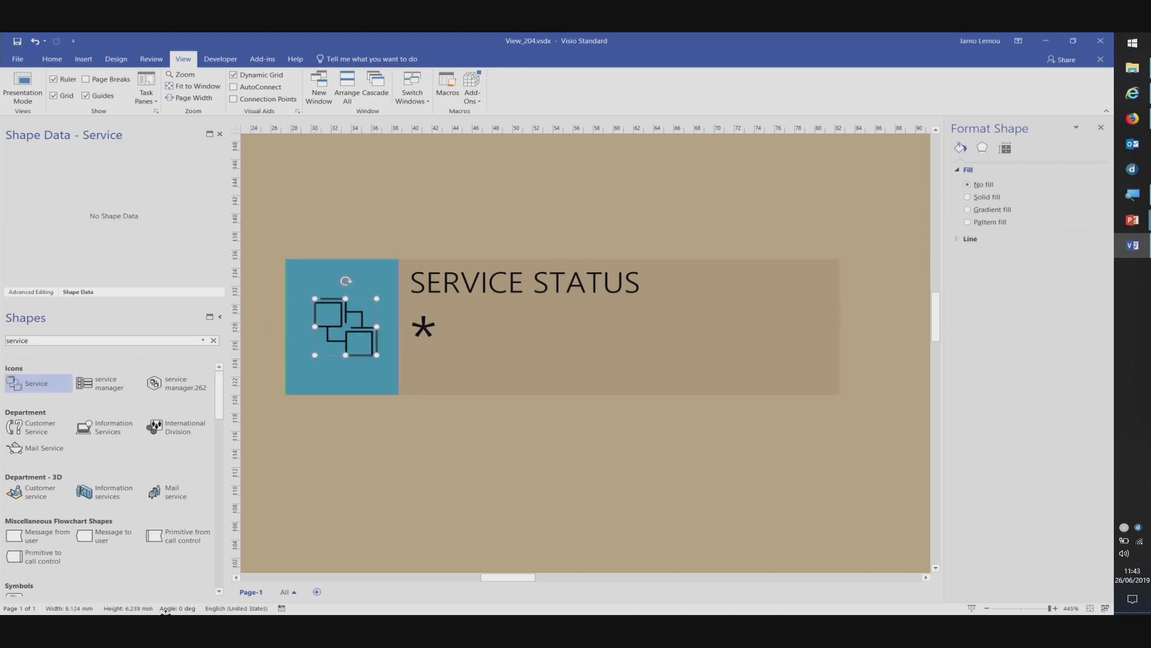
# - Move the kpi-icon shape away from the Service icon to test their grouping, and undo the move
pyautogui.click(545, 334)
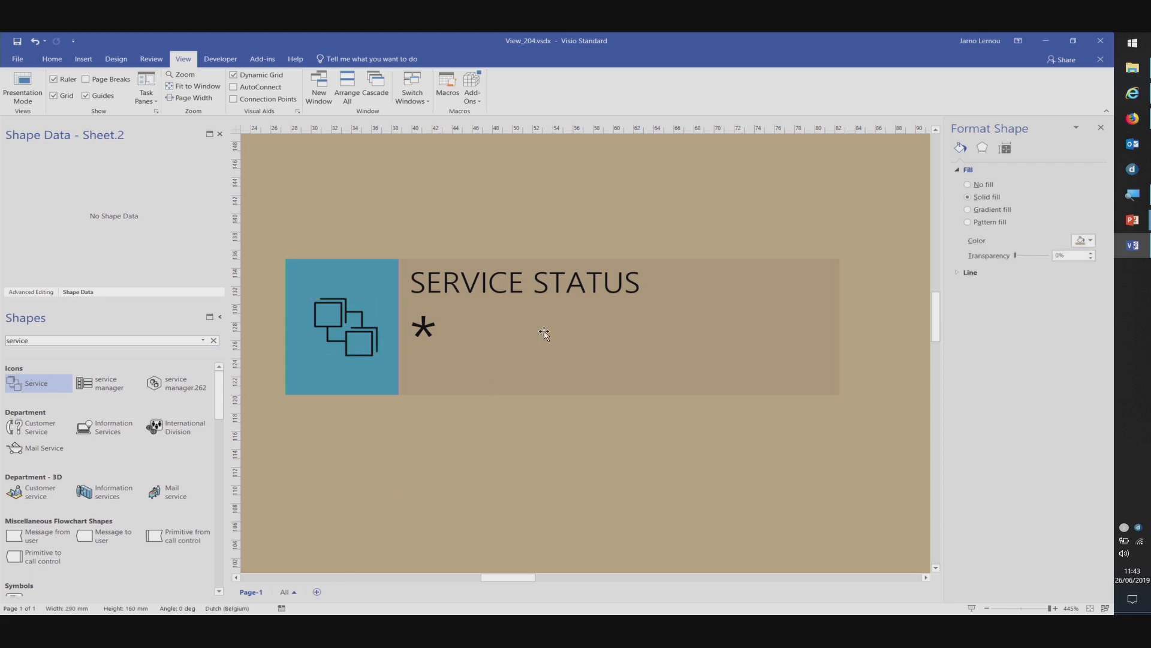
pyautogui.click(545, 333)
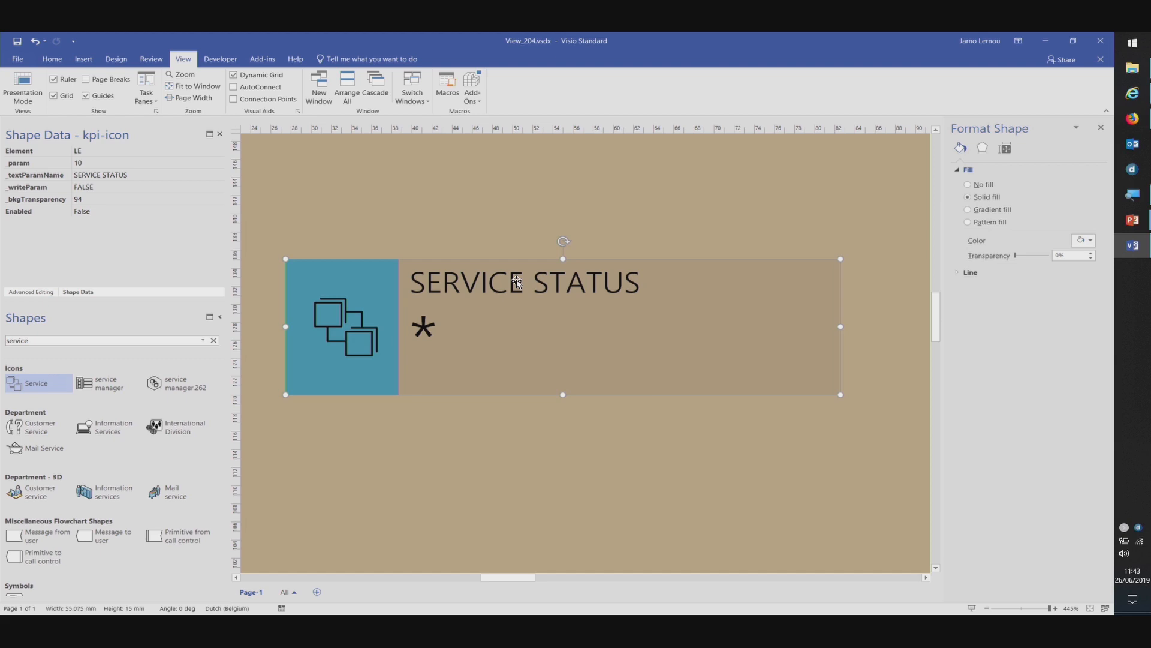
pyautogui.moveTo(516, 283); pyautogui.dragTo(600, 178)
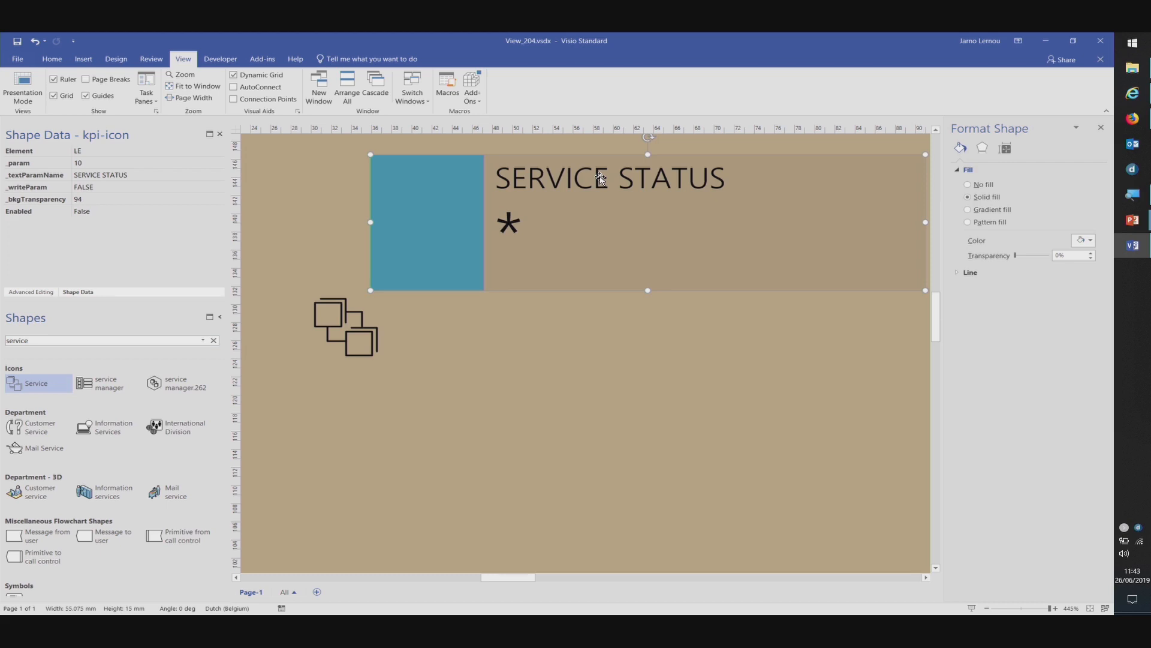
pyautogui.hotkey('ctrl', 'z')
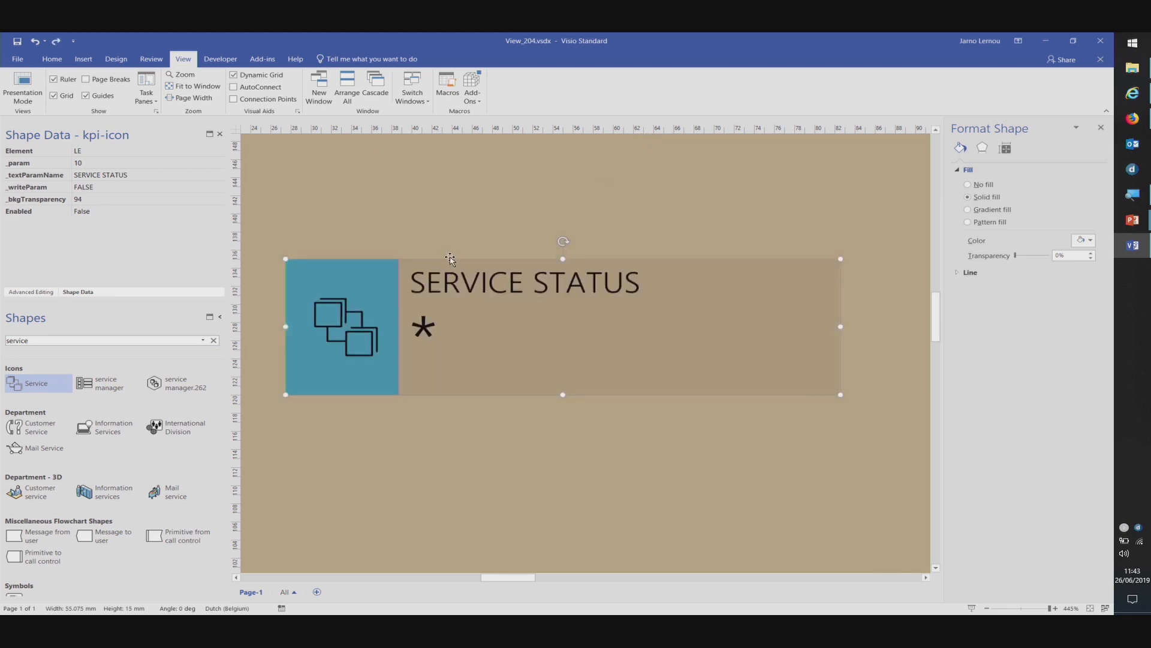
# - Add the Service icon to the kpi-icon group
pyautogui.click(456, 210)
pyautogui.click(483, 277)
pyautogui.keyDown('shift'); pyautogui.click(343, 305); pyautogui.keyUp('shift')
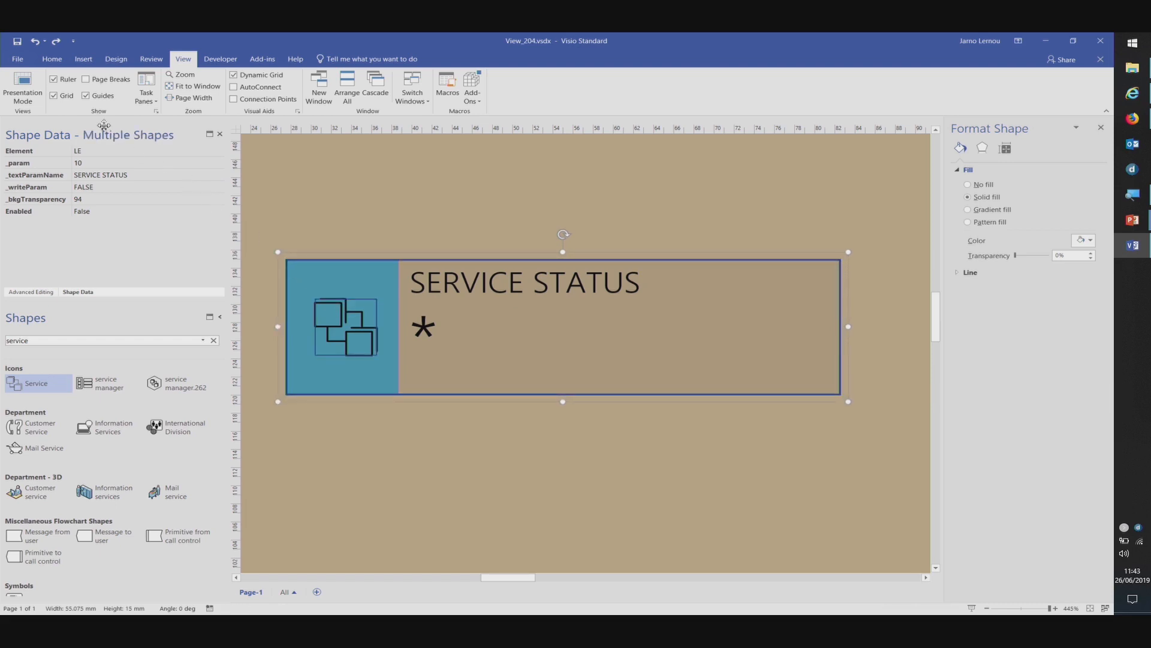
pyautogui.click(52, 59)
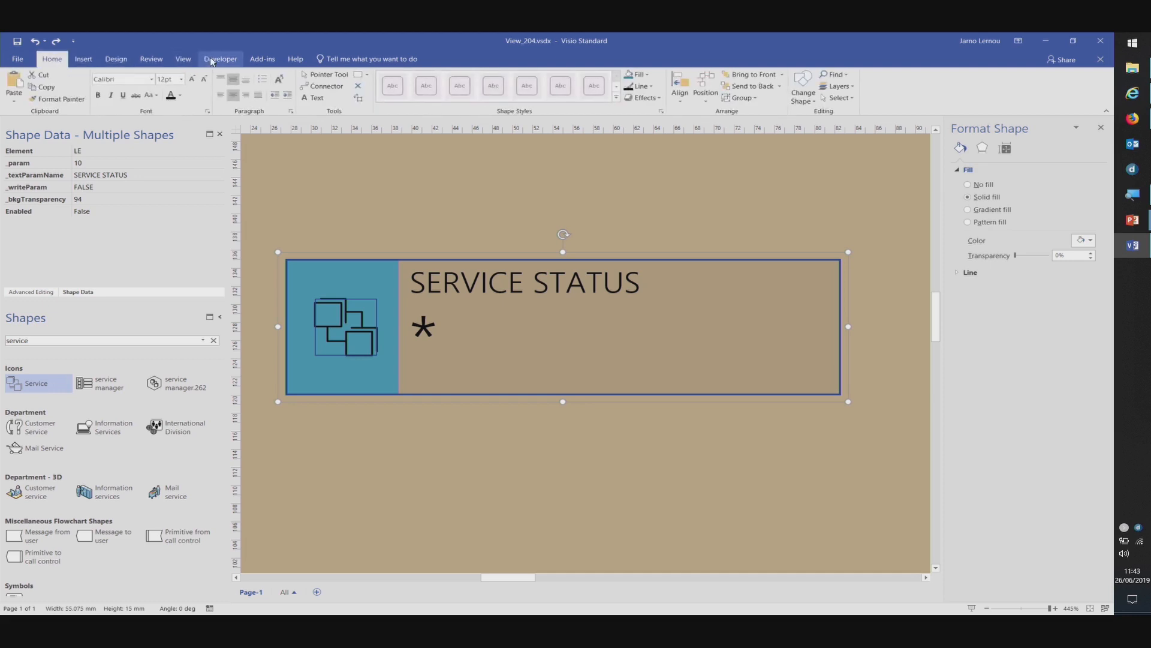
pyautogui.click(748, 100)
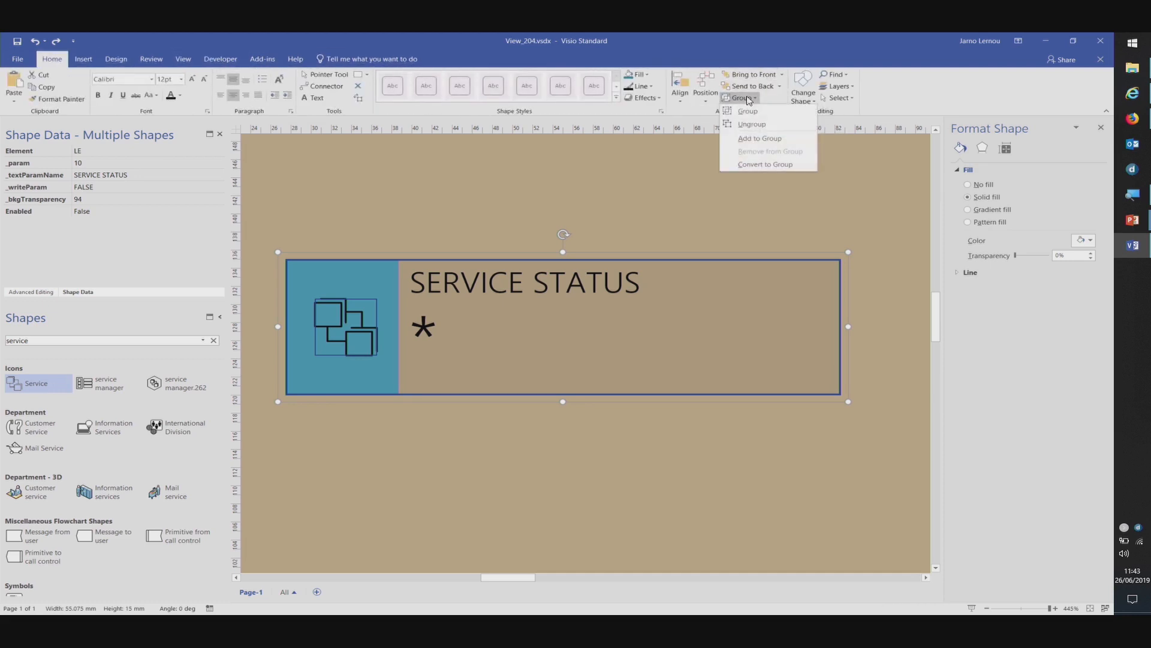
pyautogui.click(755, 139)
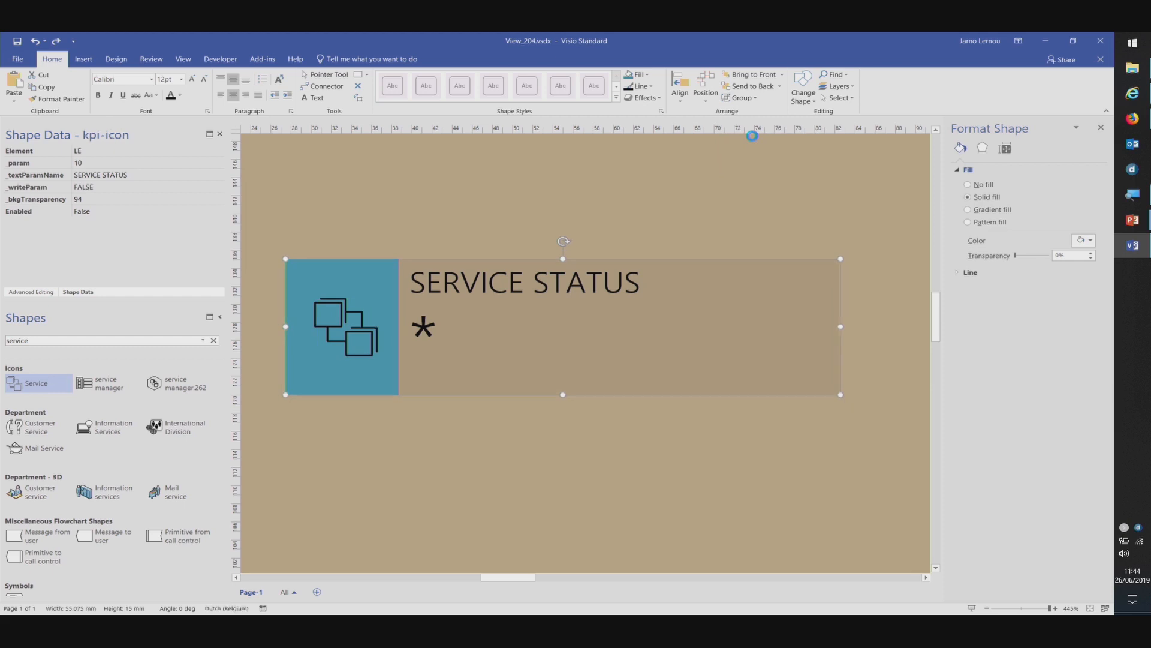
# - Move the kpi-icon group, including the Service icon, slightly higher on the tan background
pyautogui.click(665, 198)
pyautogui.click(558, 288)
pyautogui.moveTo(485, 331); pyautogui.dragTo(491, 264)
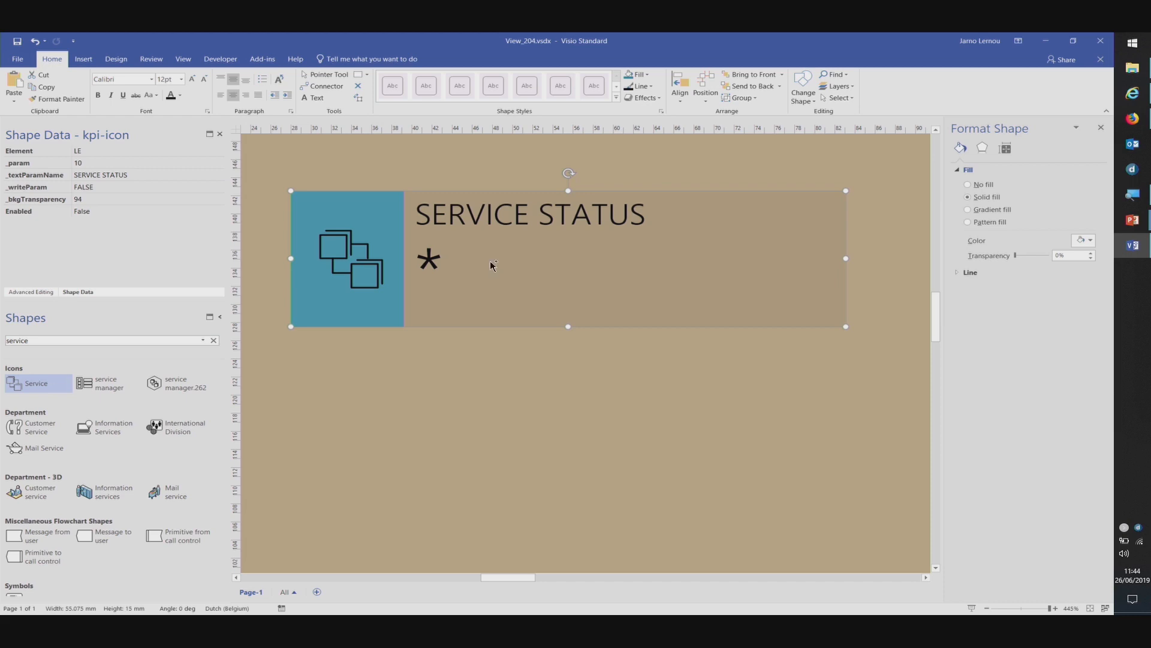
# - Select the Service icon inside the kpi-icon group and set its line color to white
pyautogui.click(368, 260)
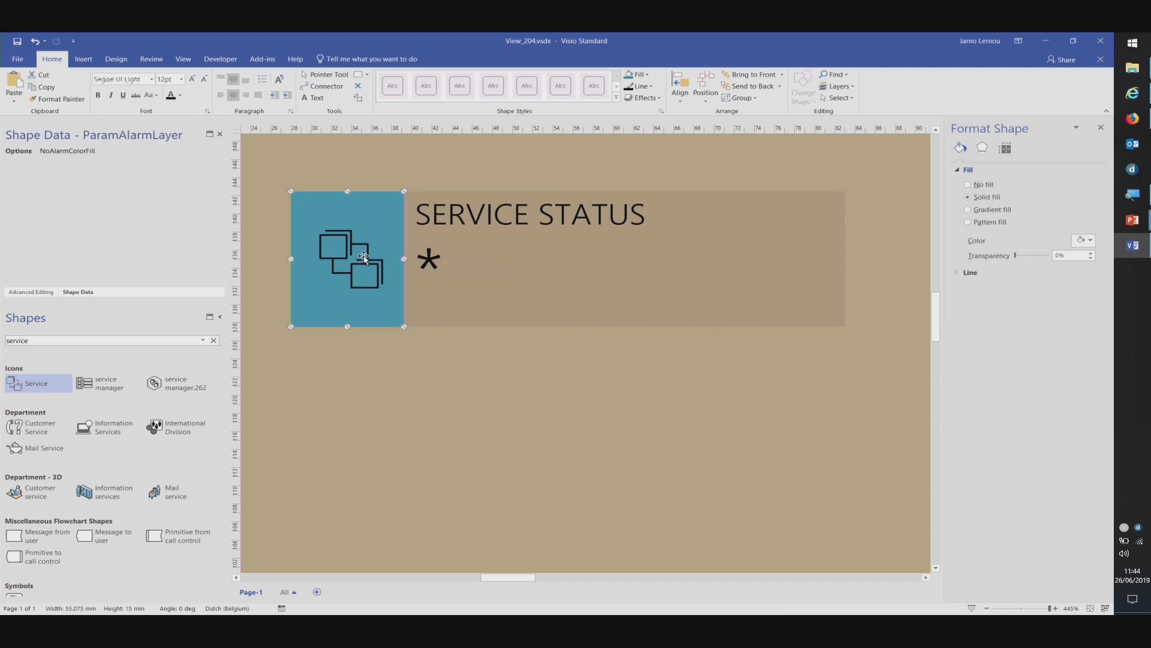
pyautogui.click(351, 248)
pyautogui.click(316, 316)
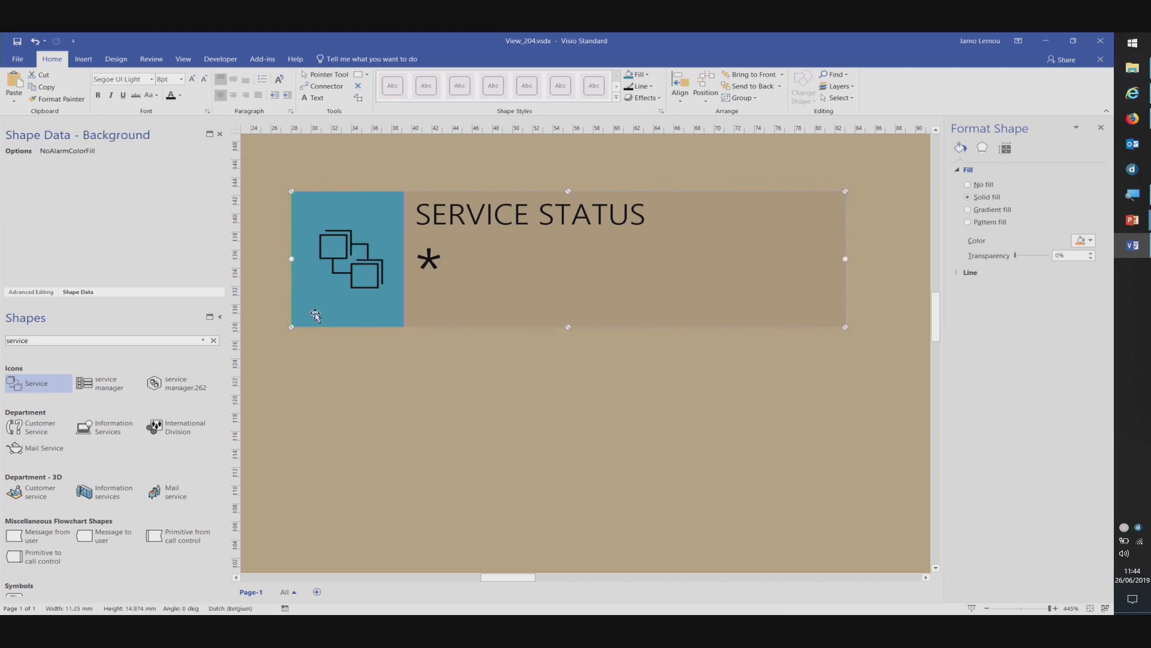
pyautogui.click(350, 250)
pyautogui.click(340, 247)
pyautogui.click(339, 247)
pyautogui.click(339, 247)
pyautogui.click(352, 257)
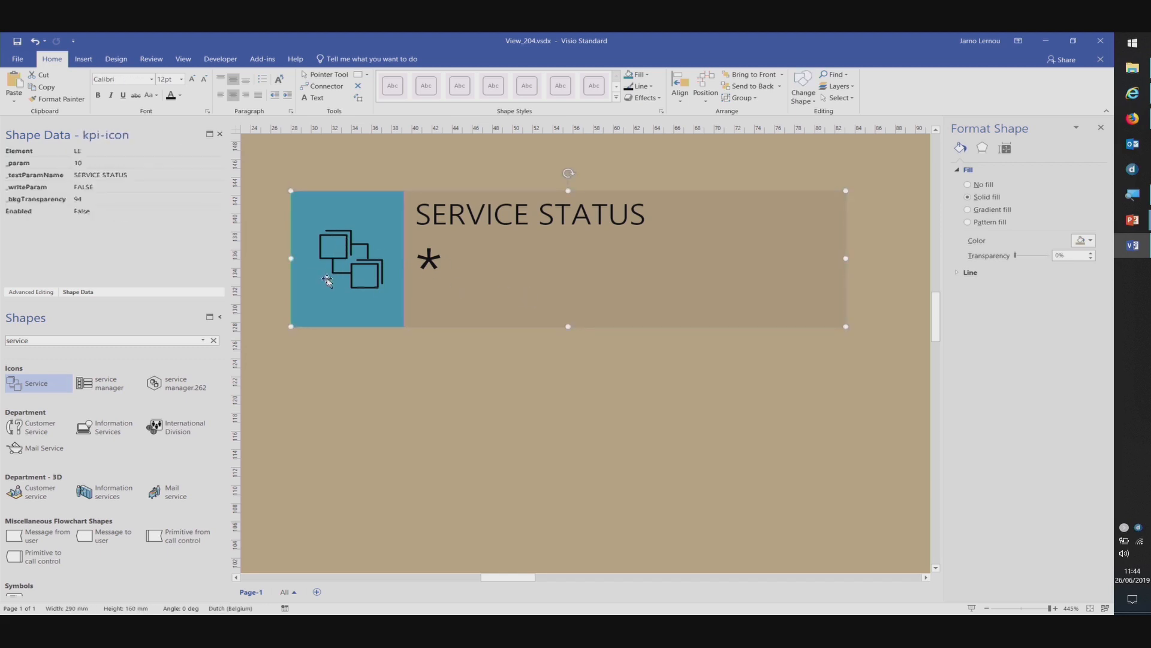
pyautogui.click(347, 246)
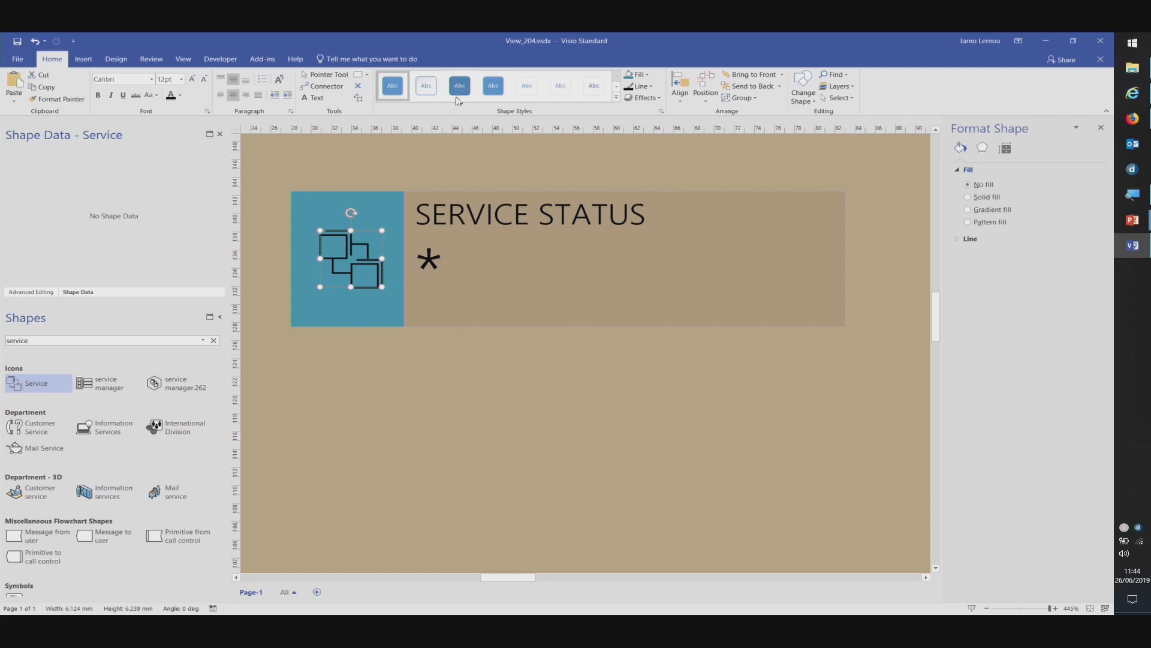
pyautogui.click(642, 87)
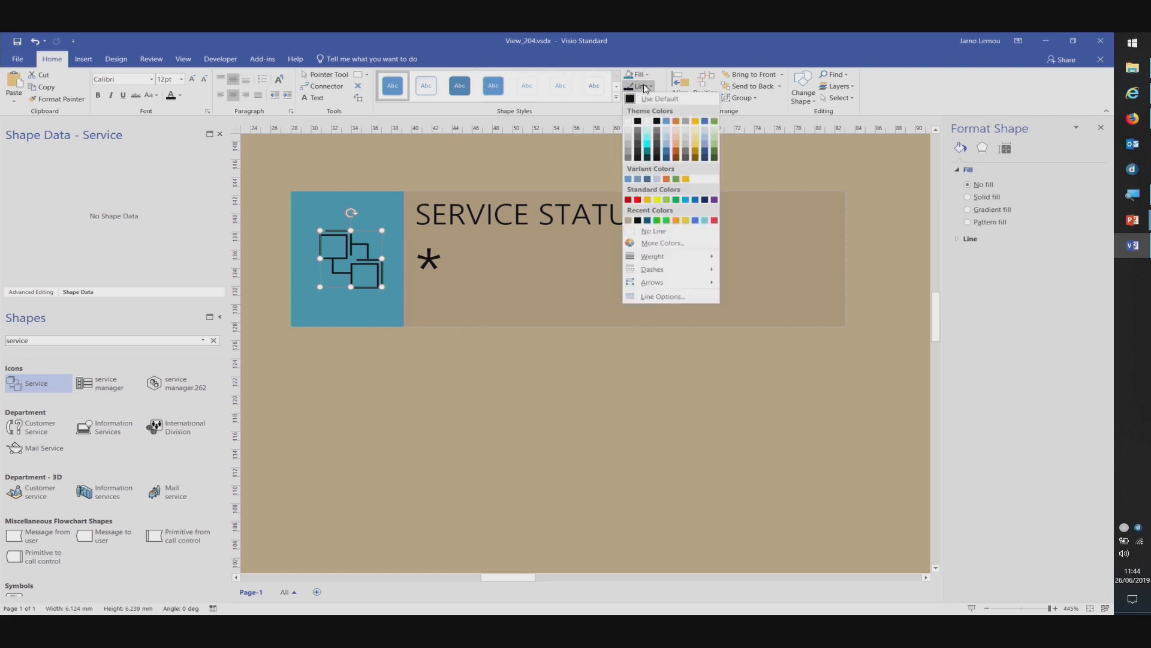
pyautogui.click(637, 120)
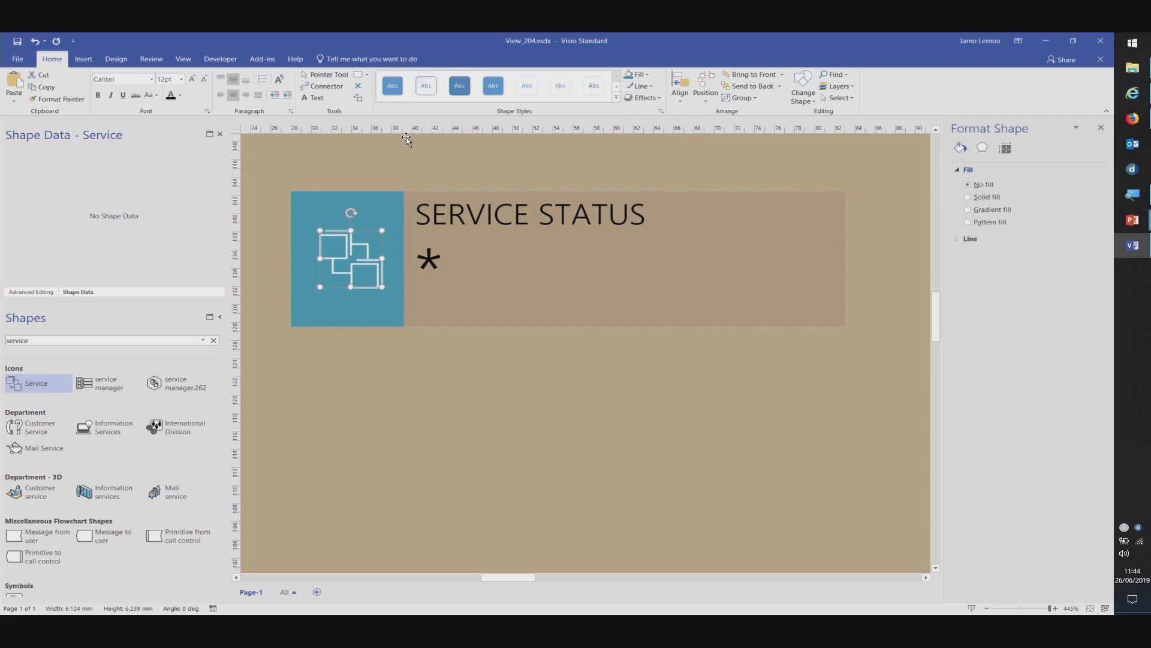
# - Save the drawing and switch to the presentation slide describing the stencil button exercise
pyautogui.click(406, 139)
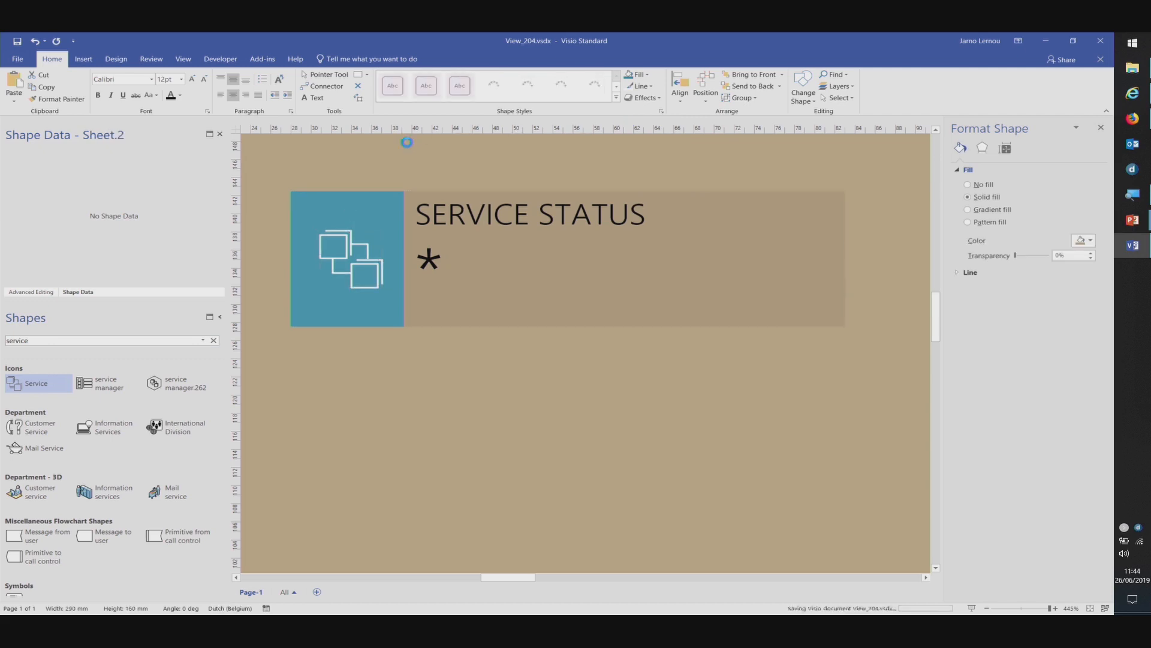
pyautogui.hotkey('alt', 'Tab')
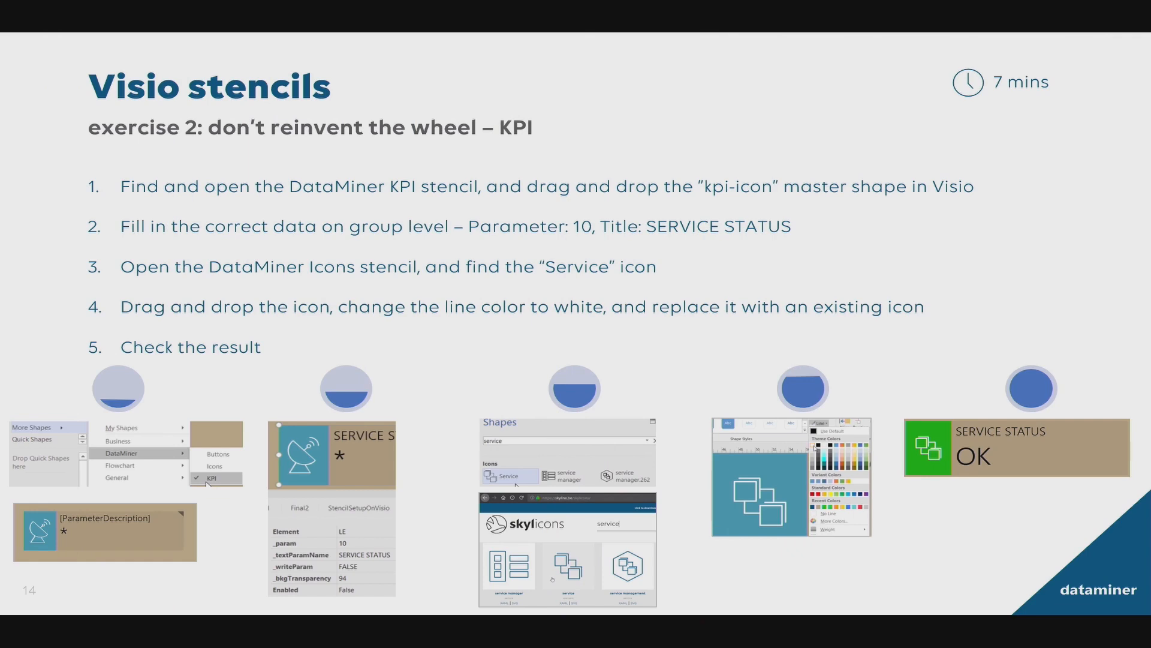
pyautogui.press('Right')
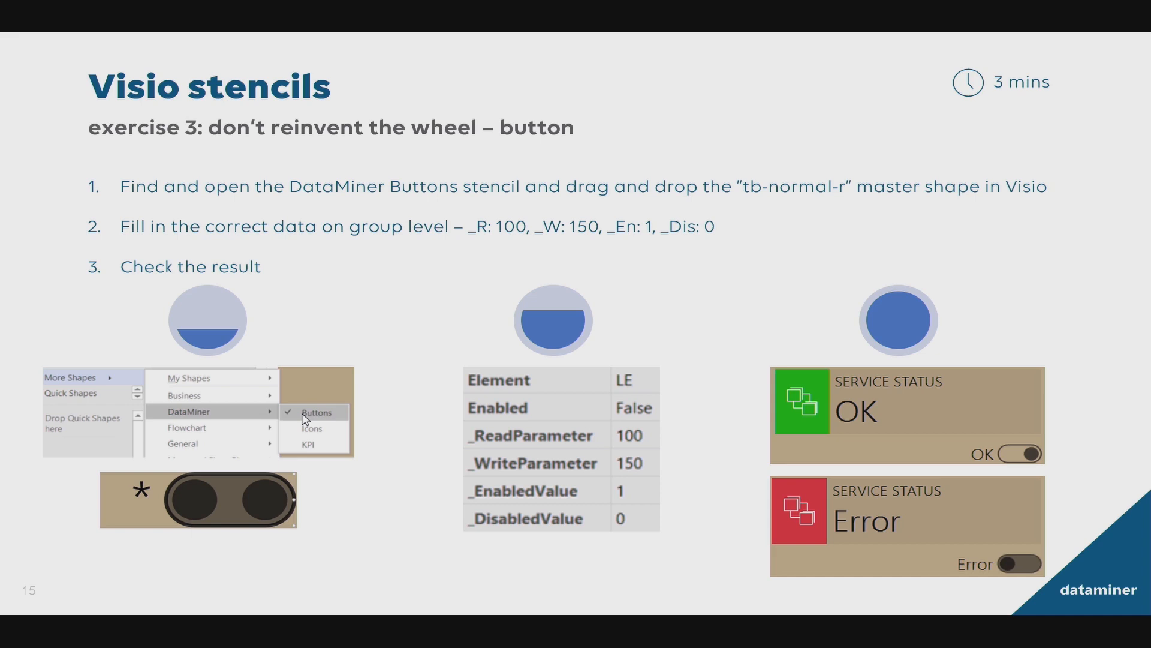
# - Switch to DataMiner and test the Site 1 Main Status toggle in the Session 2 - Participants view by turning it off and on again
pyautogui.hotkey('alt', 'Tab')
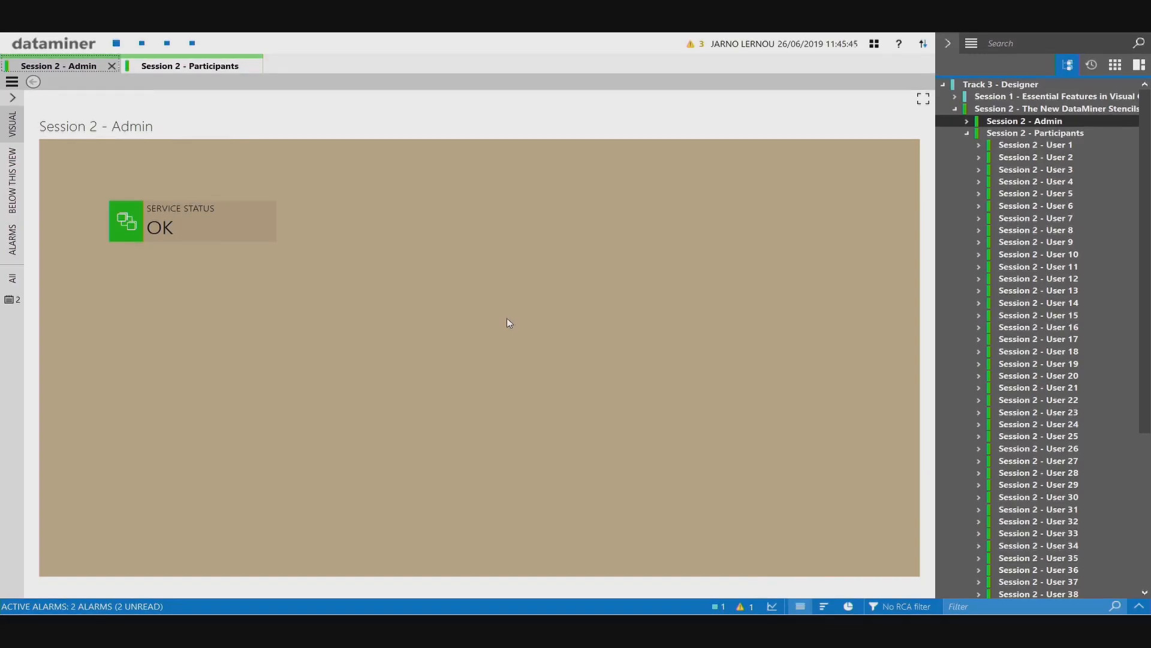
pyautogui.click(205, 67)
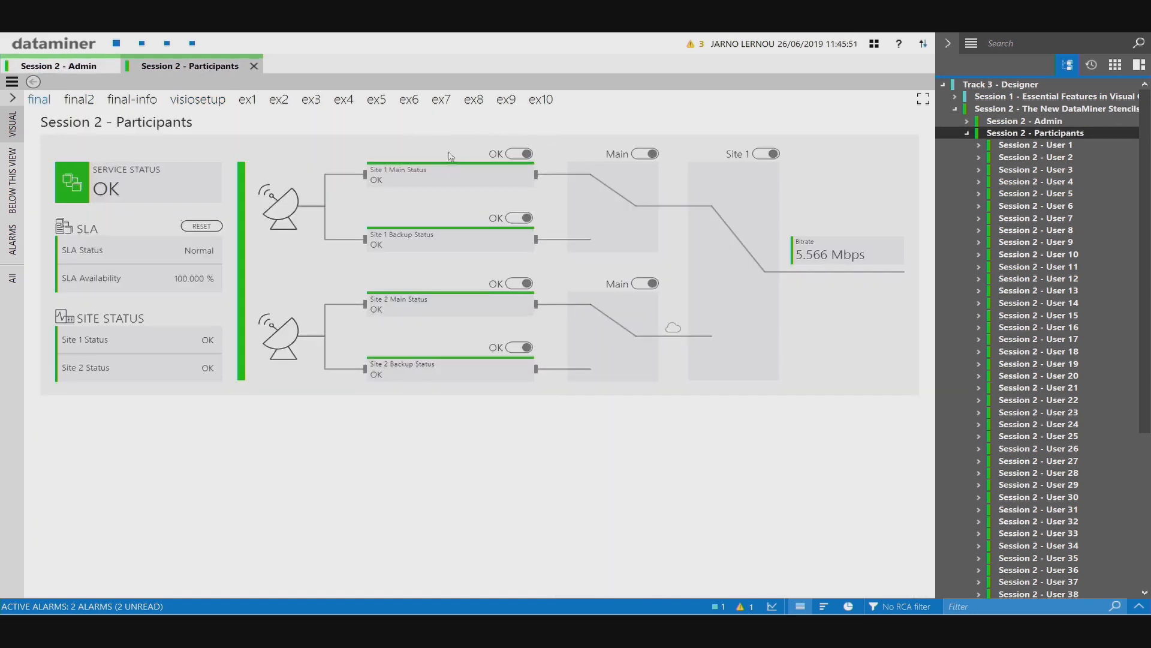
pyautogui.click(528, 157)
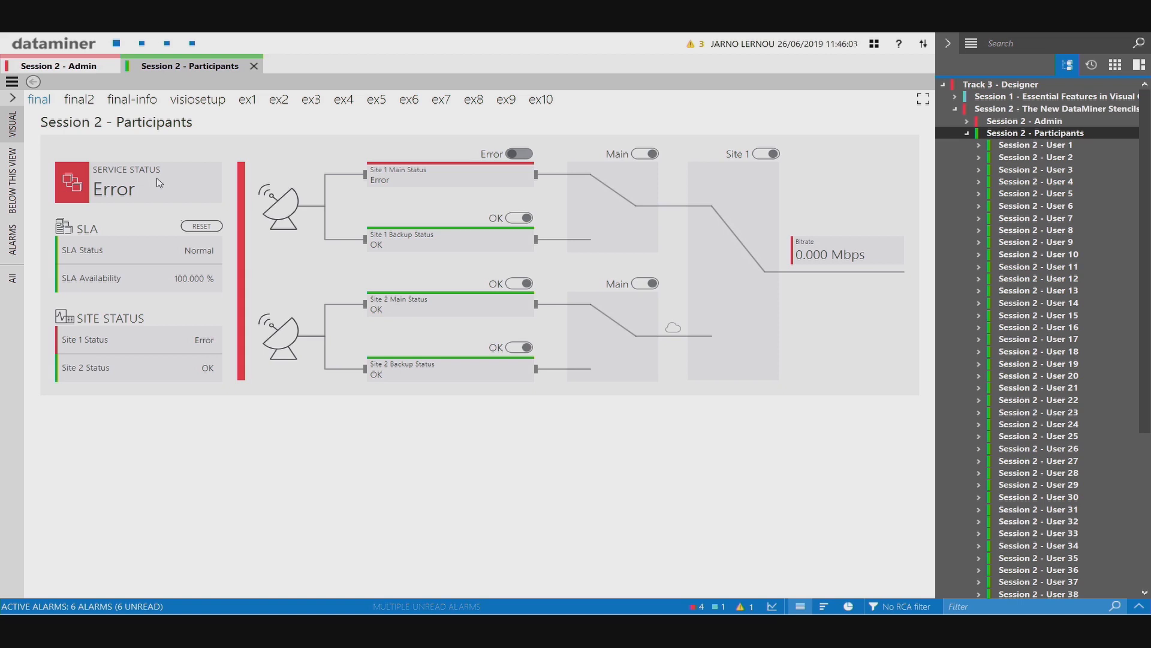
pyautogui.click(524, 159)
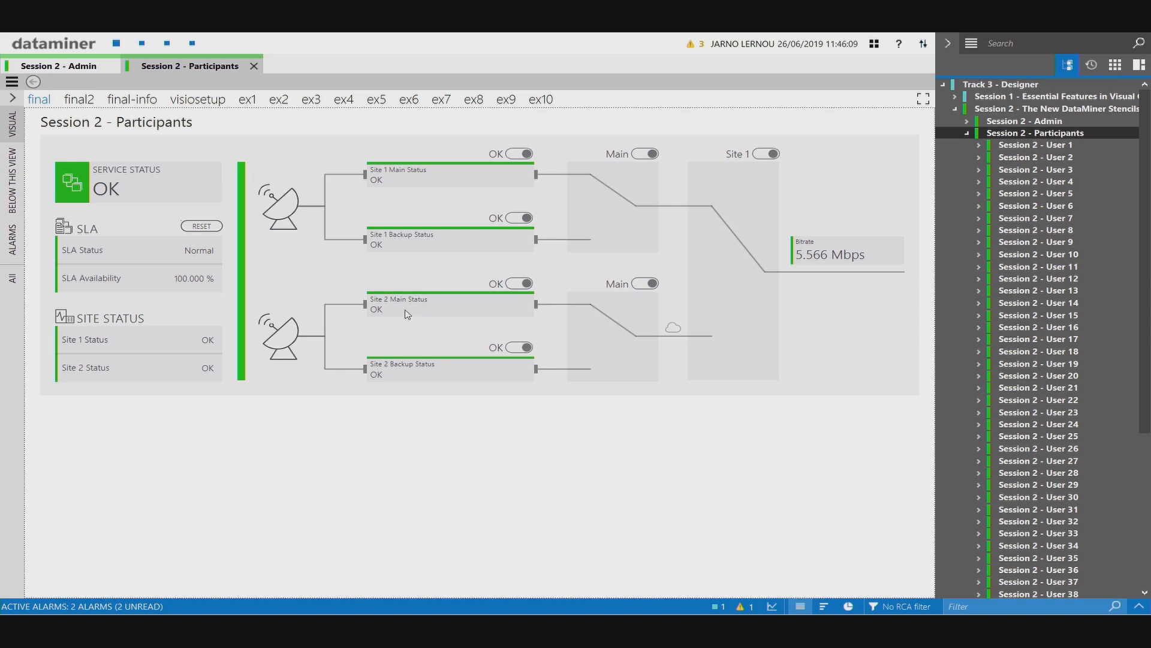
# - Switch back to Visio, clear the shape search, and open the DataMiner Buttons stencil with its macros enabled
pyautogui.hotkey('alt', 'Tab')
pyautogui.hotkey('alt', 'Tab')
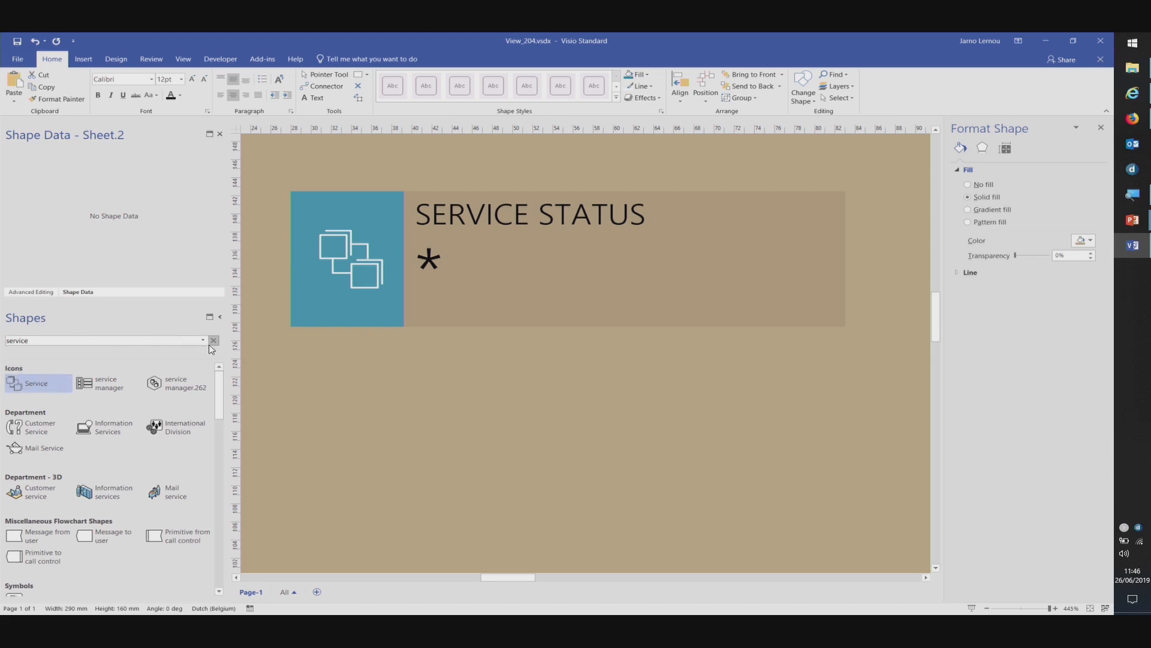
pyautogui.click(212, 340)
pyautogui.click(58, 367)
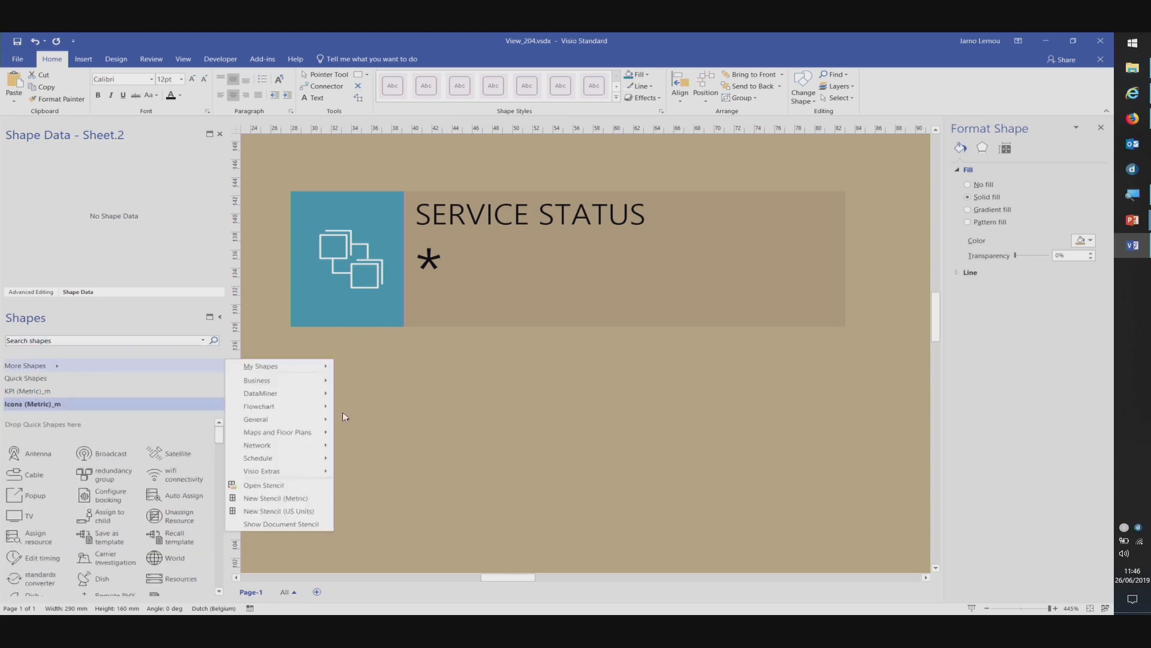
pyautogui.moveTo(306, 395)
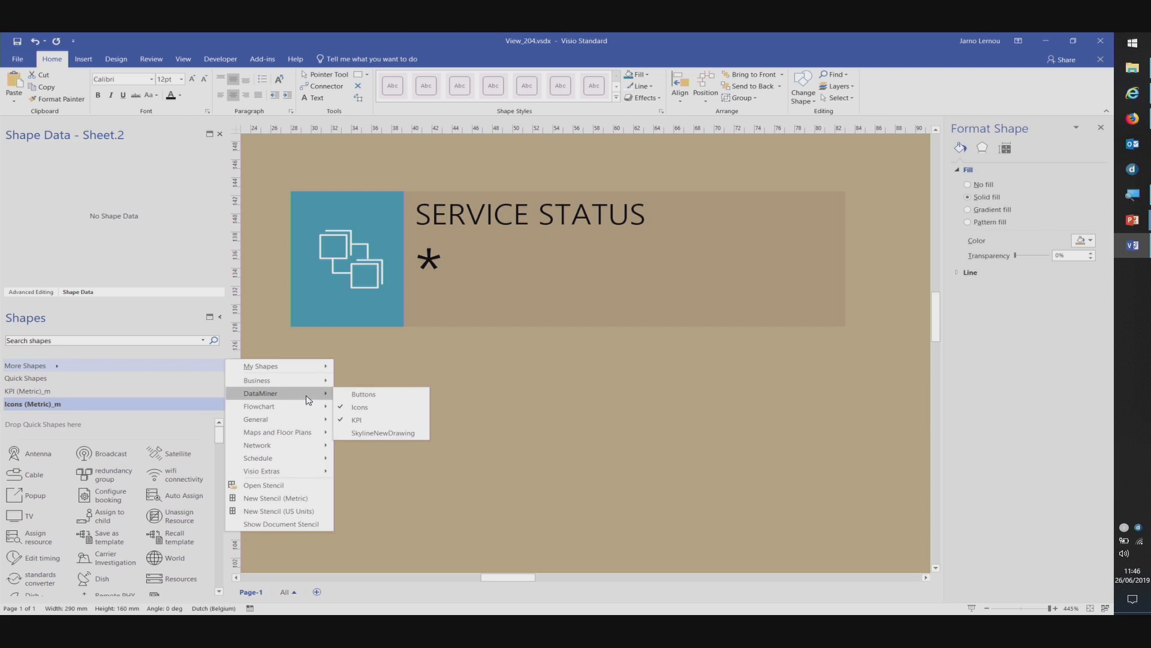
pyautogui.click(363, 395)
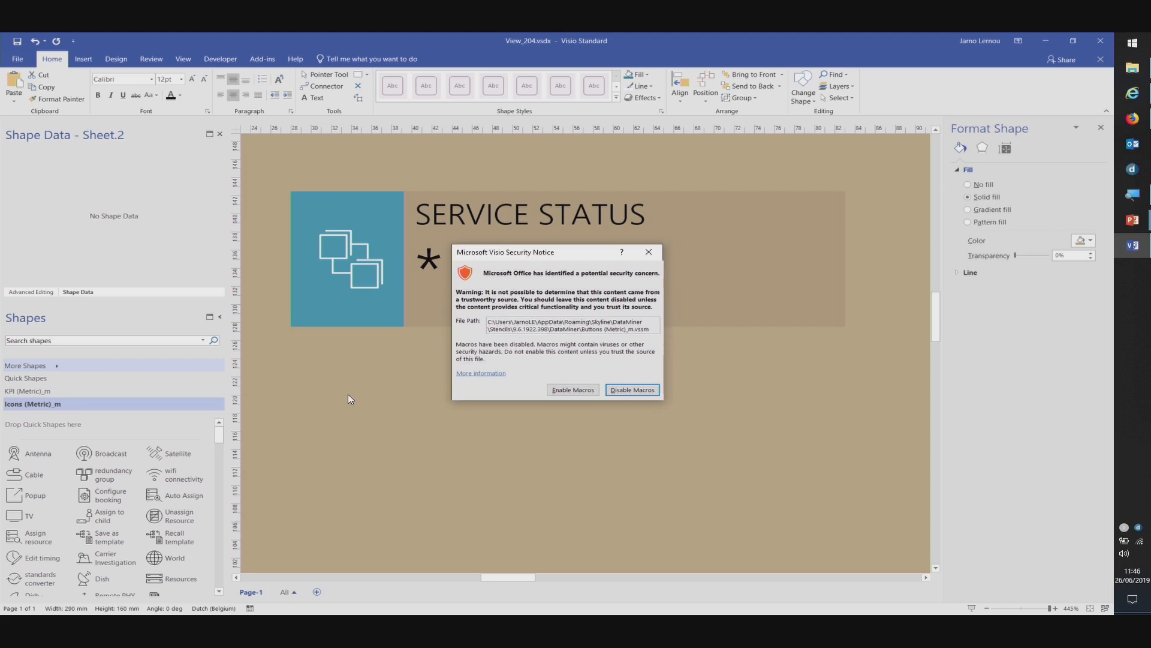
pyautogui.click(579, 391)
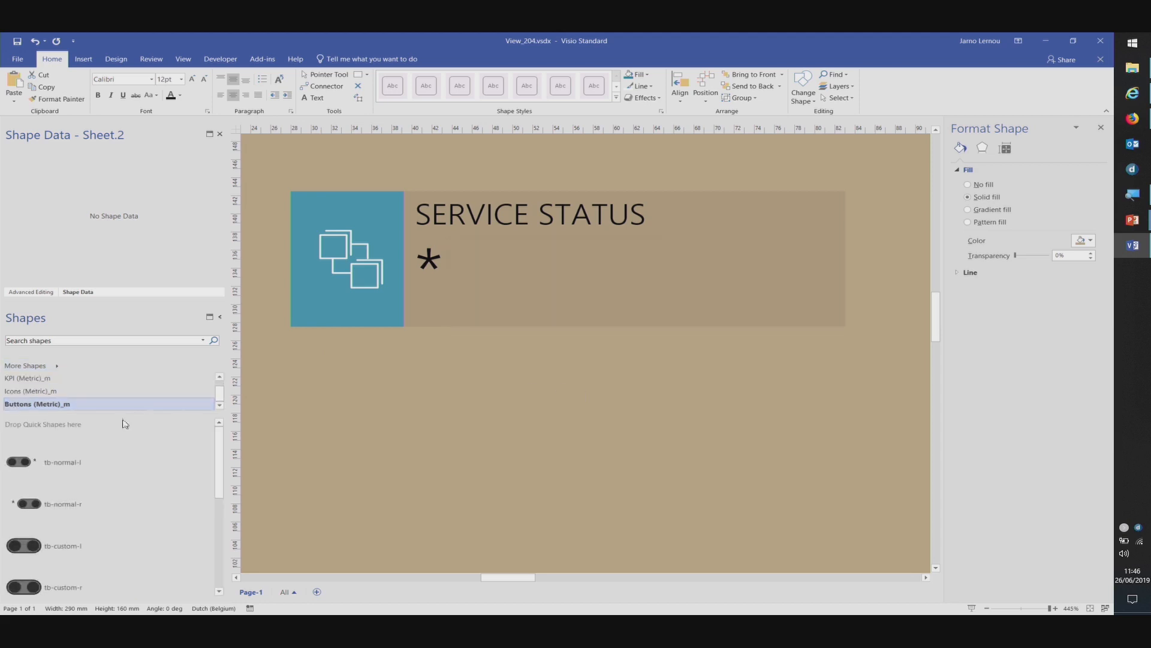
# - Place the tb-normal-r button from the Buttons stencil just above the SERVICE STATUS KPI, near its right end
pyautogui.moveTo(222, 448); pyautogui.dragTo(221, 568)
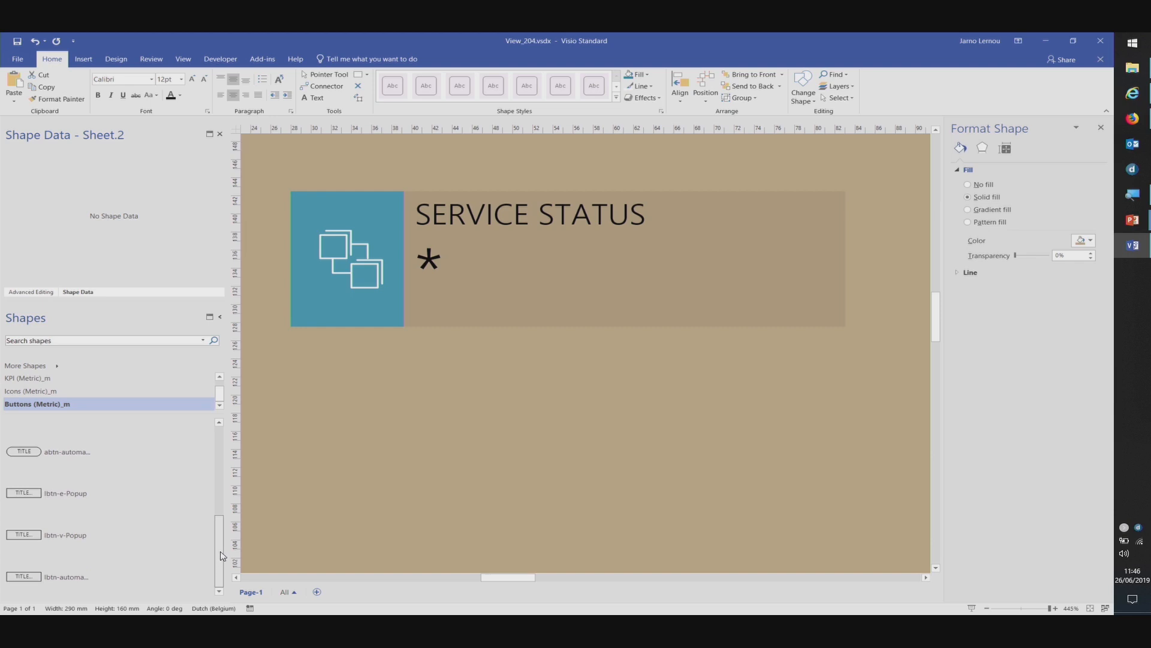
pyautogui.moveTo(221, 555); pyautogui.dragTo(224, 431)
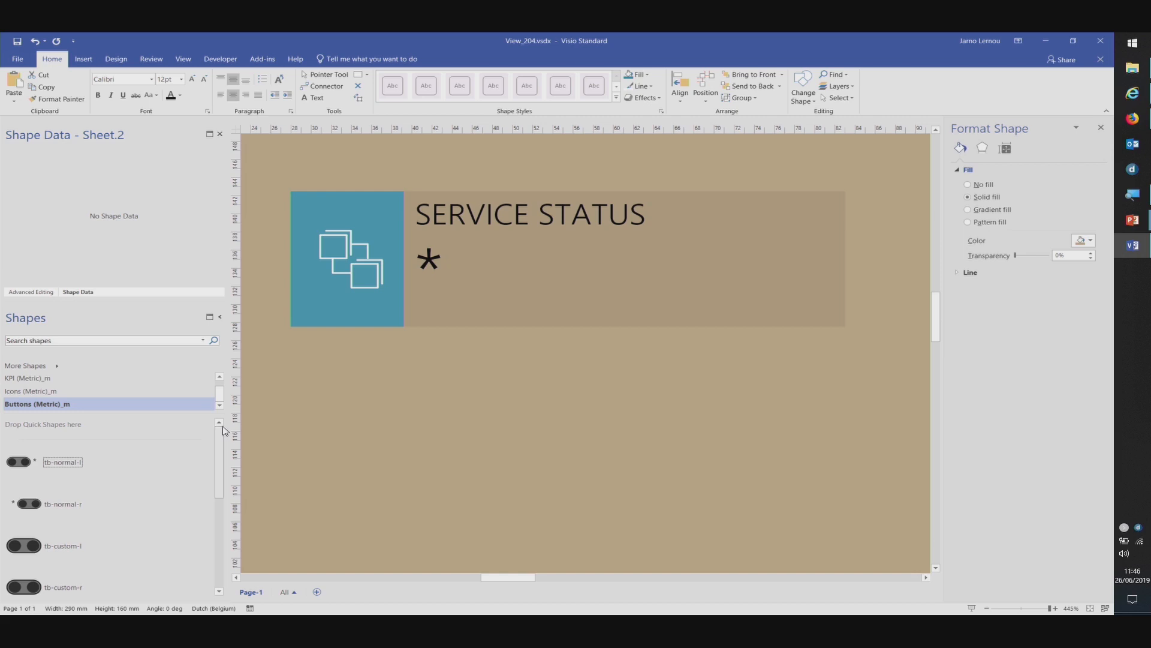
pyautogui.click(28, 502)
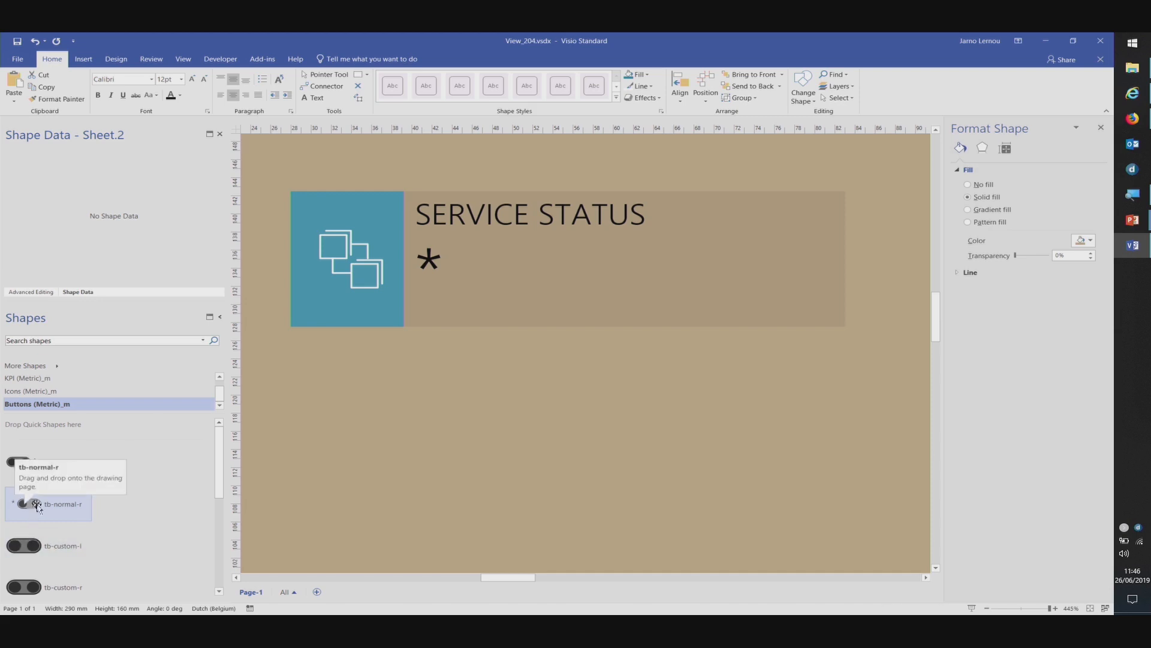
pyautogui.moveTo(33, 511); pyautogui.dragTo(700, 154)
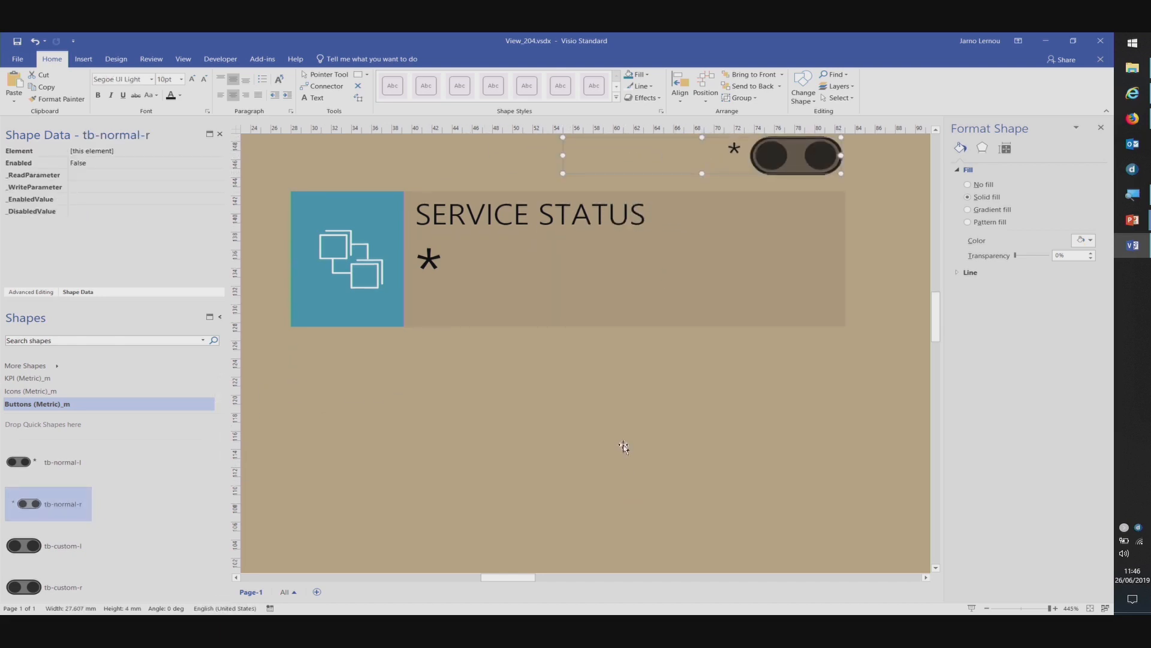
pyautogui.scroll(3, 624, 448)
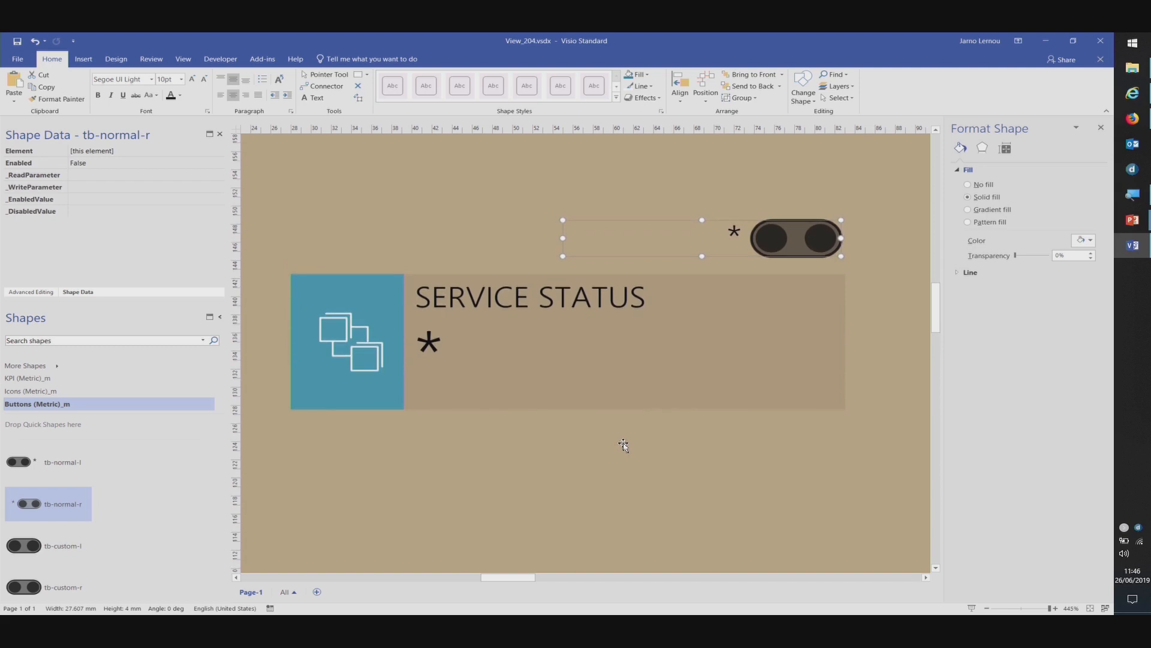
# - Set the tb-normal-r button's Element to LE, _ReadParameter to 100 and _WriteParameter to 150
pyautogui.click(87, 152)
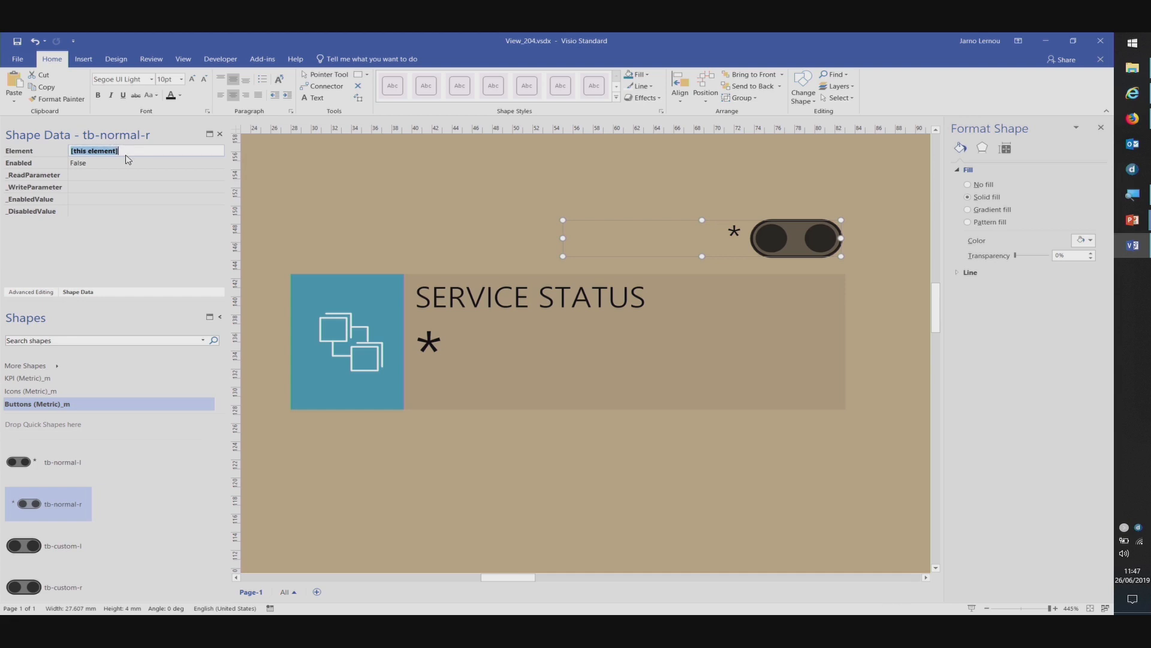
pyautogui.write('LE')
pyautogui.press('Tab')
pyautogui.press('Tab')
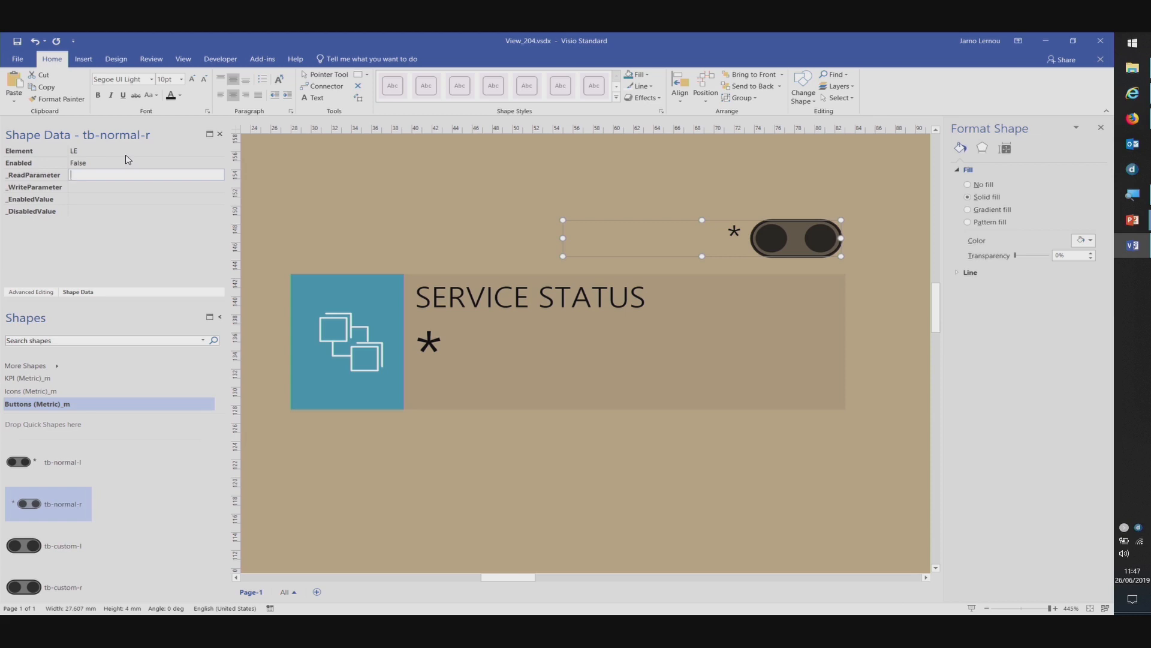
pyautogui.write('100')
pyautogui.press('Tab')
pyautogui.write('150')
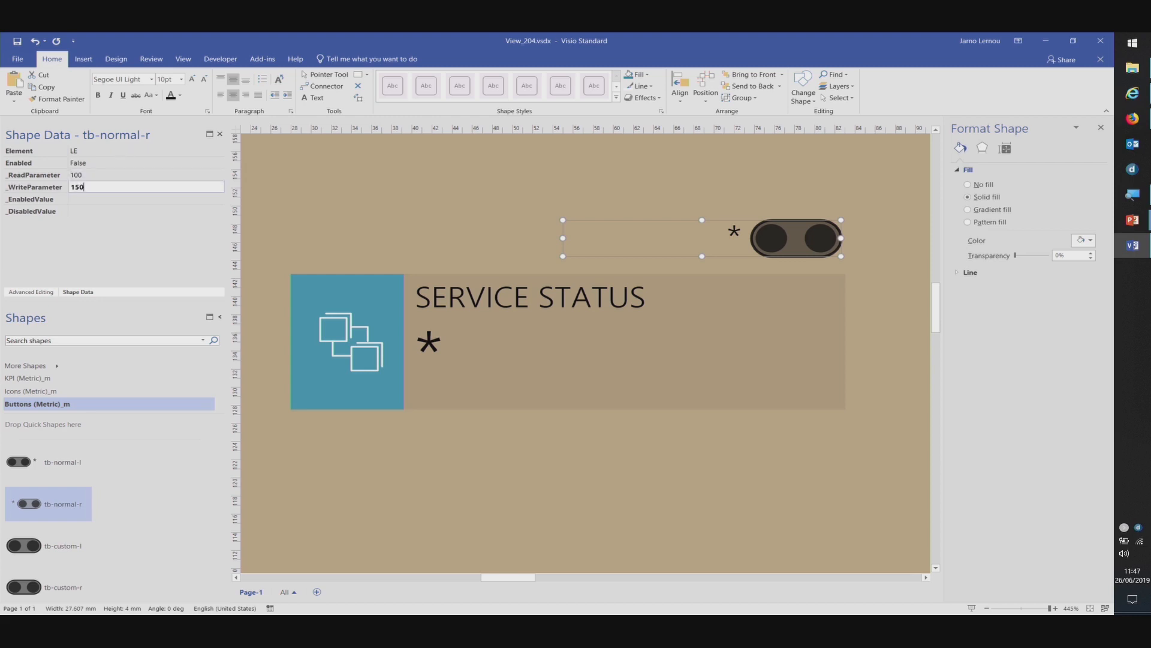
pyautogui.press('Tab')
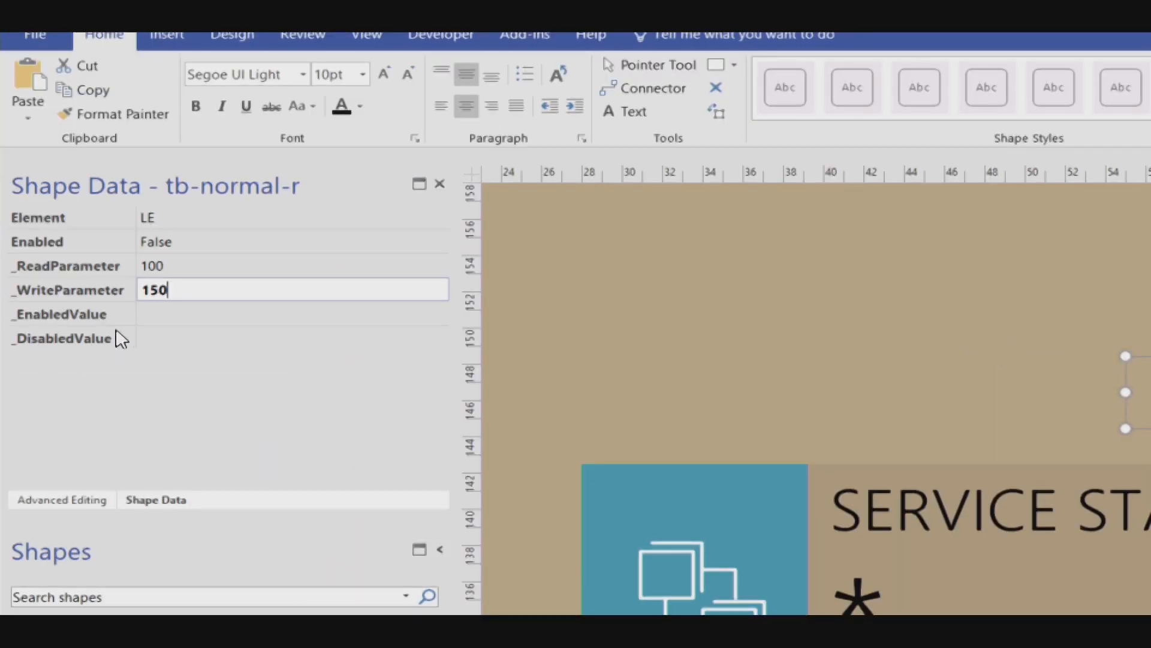
# - Set the tb-normal-r button's _EnabledValue to 1 and _DisabledValue to 0, and save the drawing
pyautogui.click(154, 325)
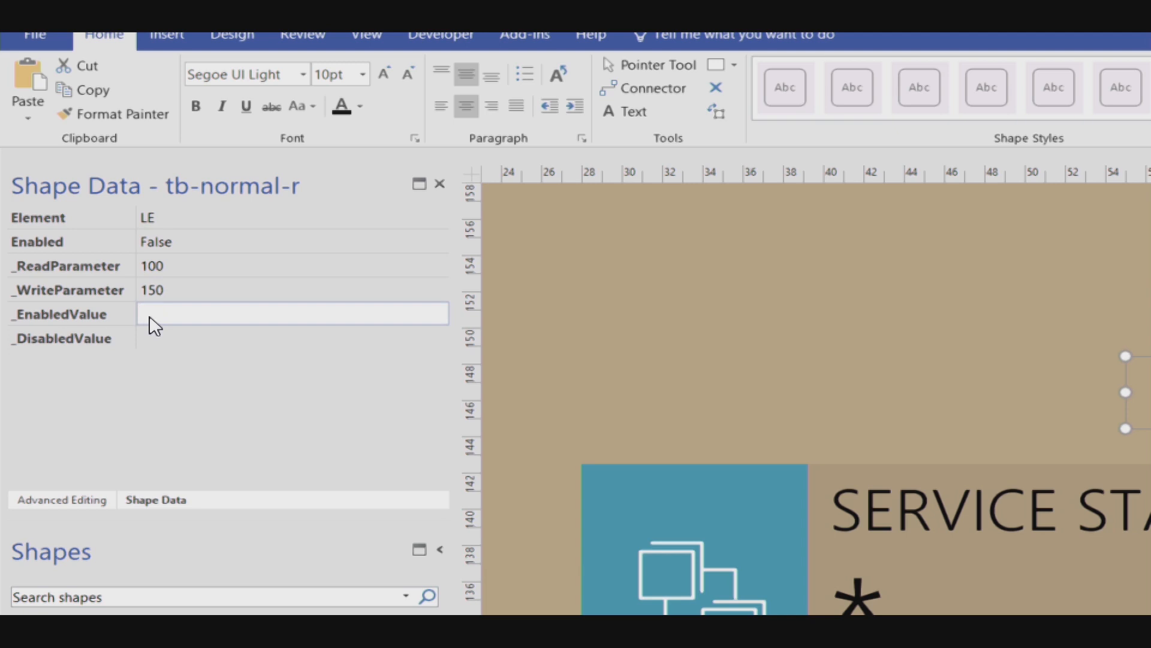
pyautogui.write('1')
pyautogui.click(155, 342)
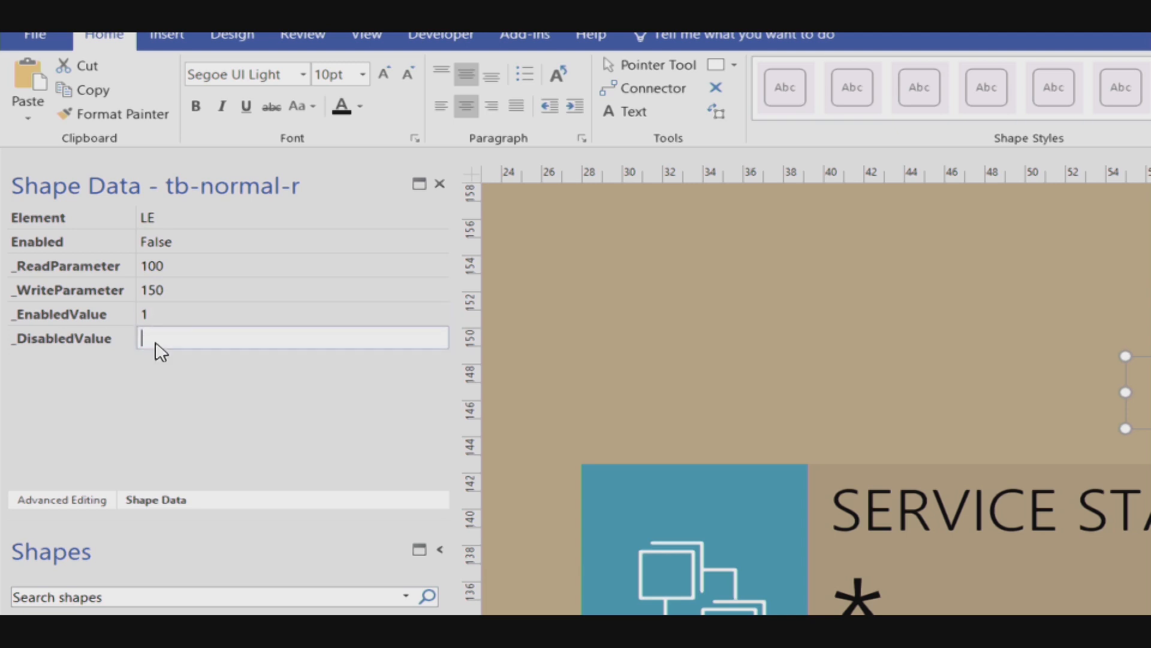
pyautogui.write('0')
pyautogui.press('Return')
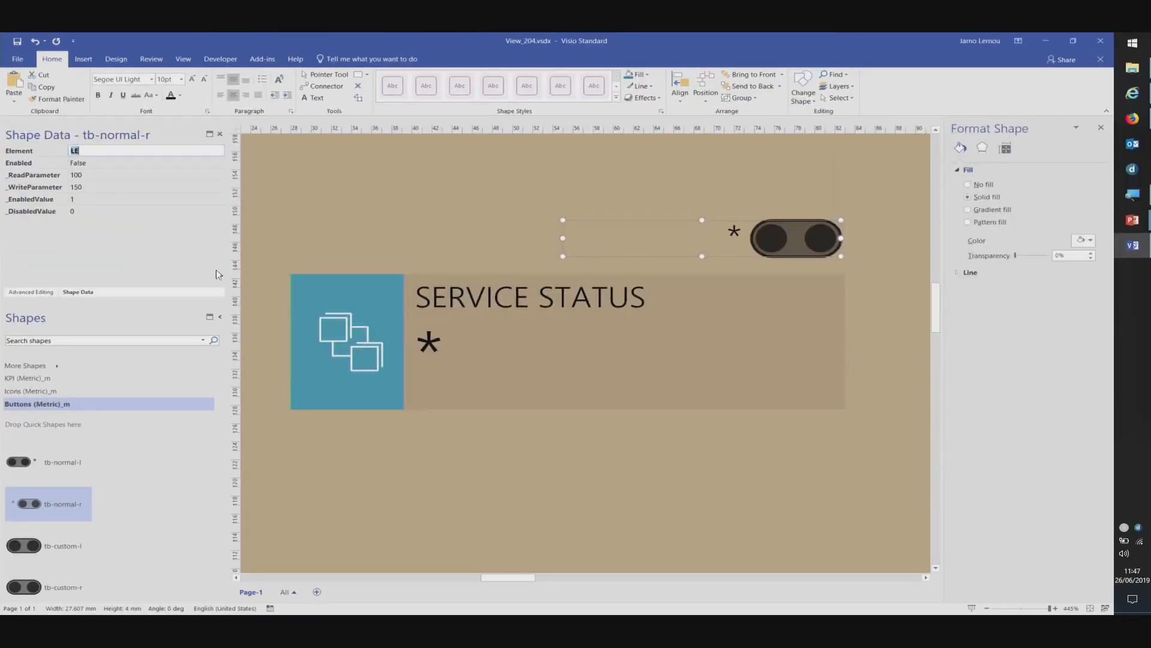
pyautogui.click(447, 403)
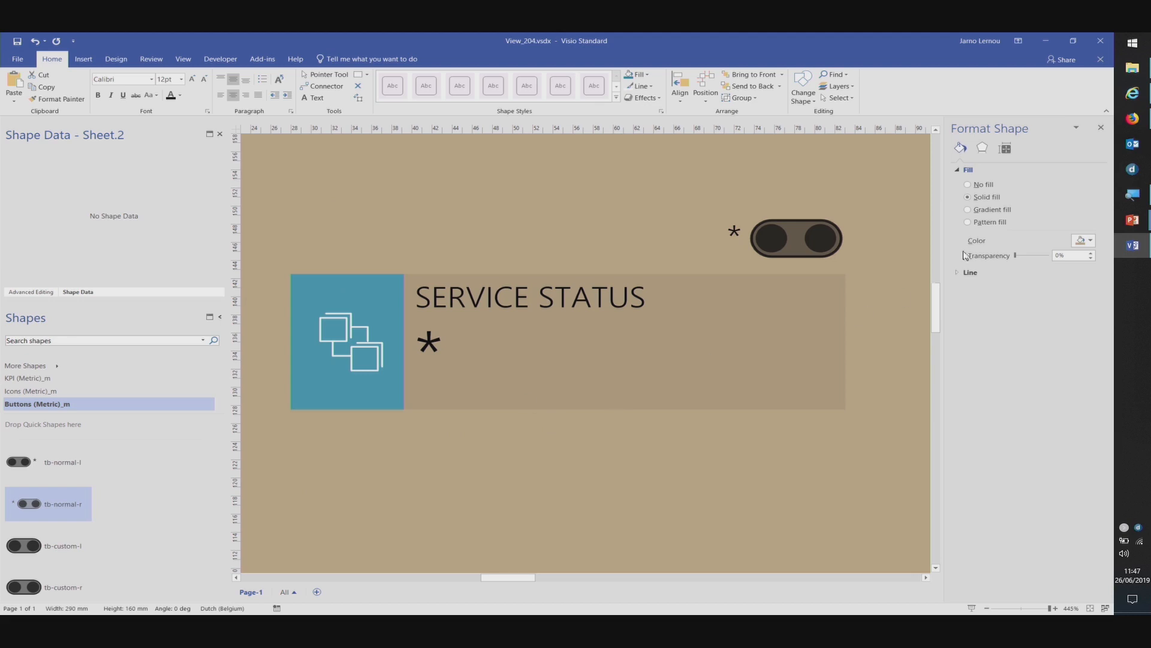
# - Switch to DataMiner and test the new toggle button in the Session 2 - Admin view by turning it off and on again
pyautogui.hotkey('alt', 'Tab')
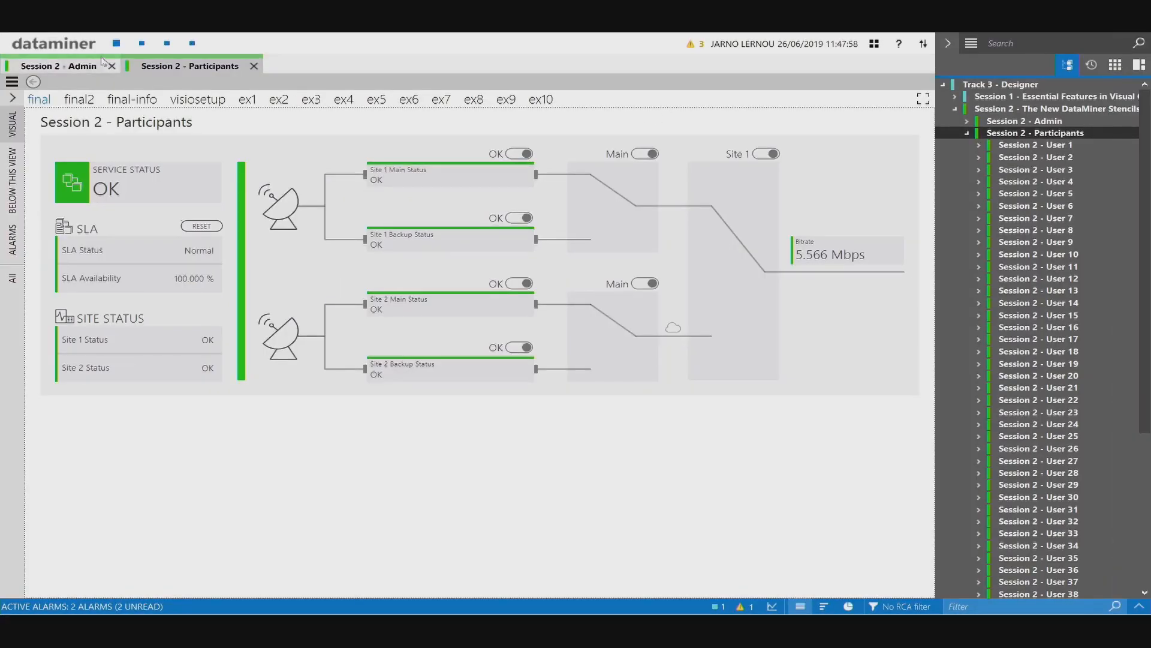
pyautogui.click(65, 68)
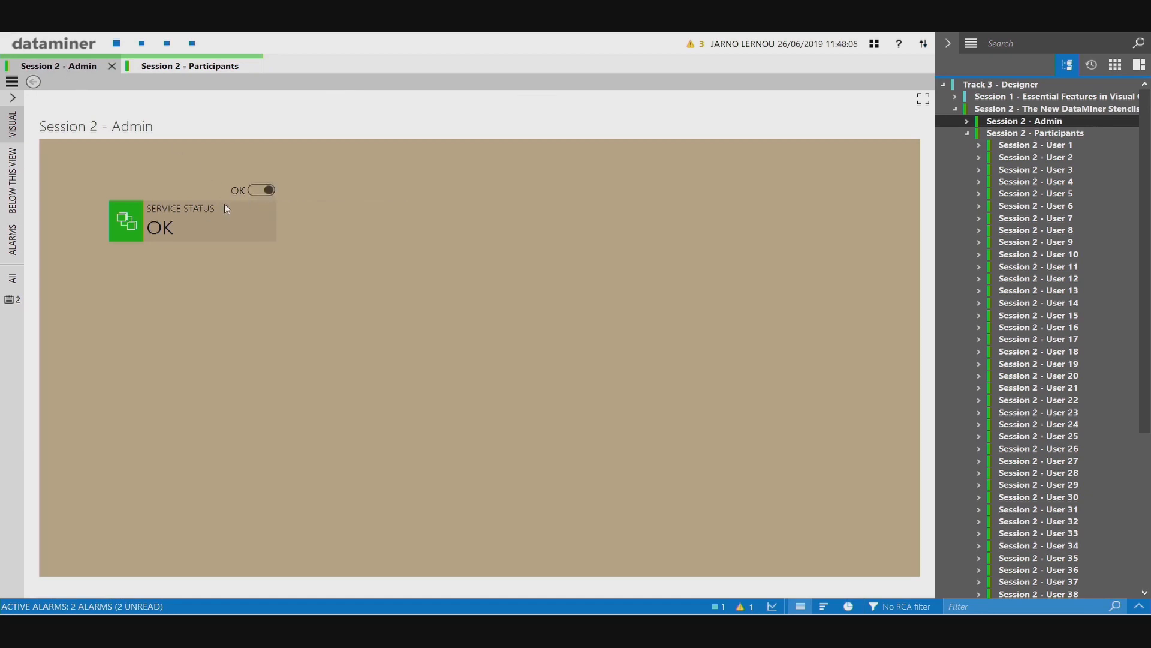
pyautogui.click(262, 189)
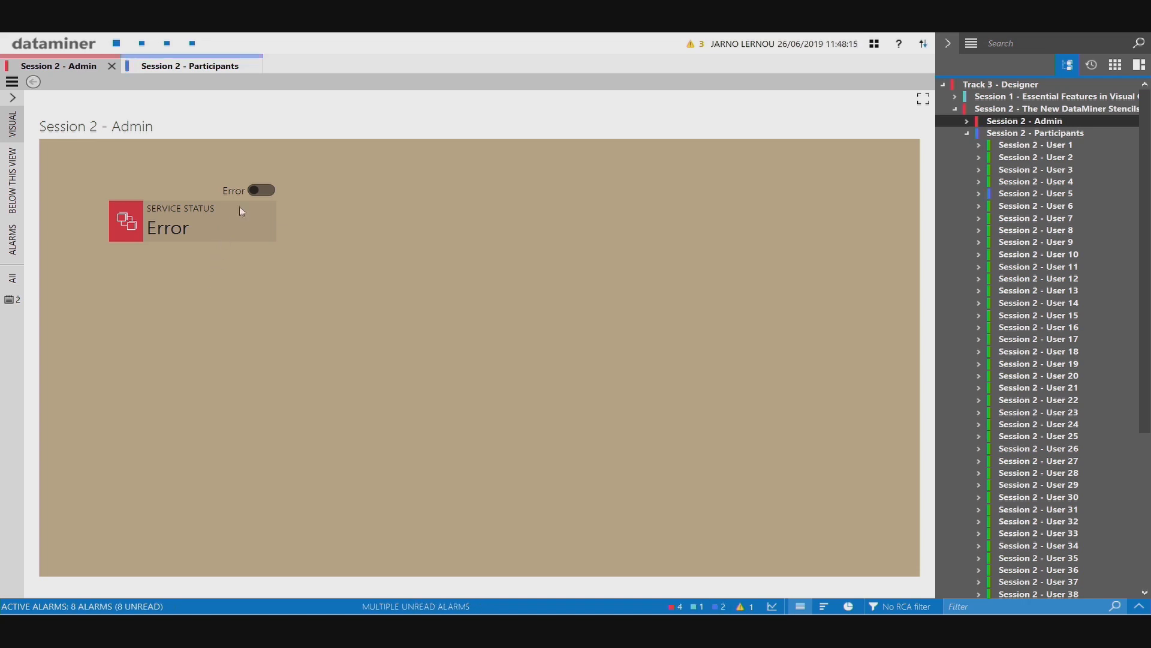
pyautogui.click(255, 191)
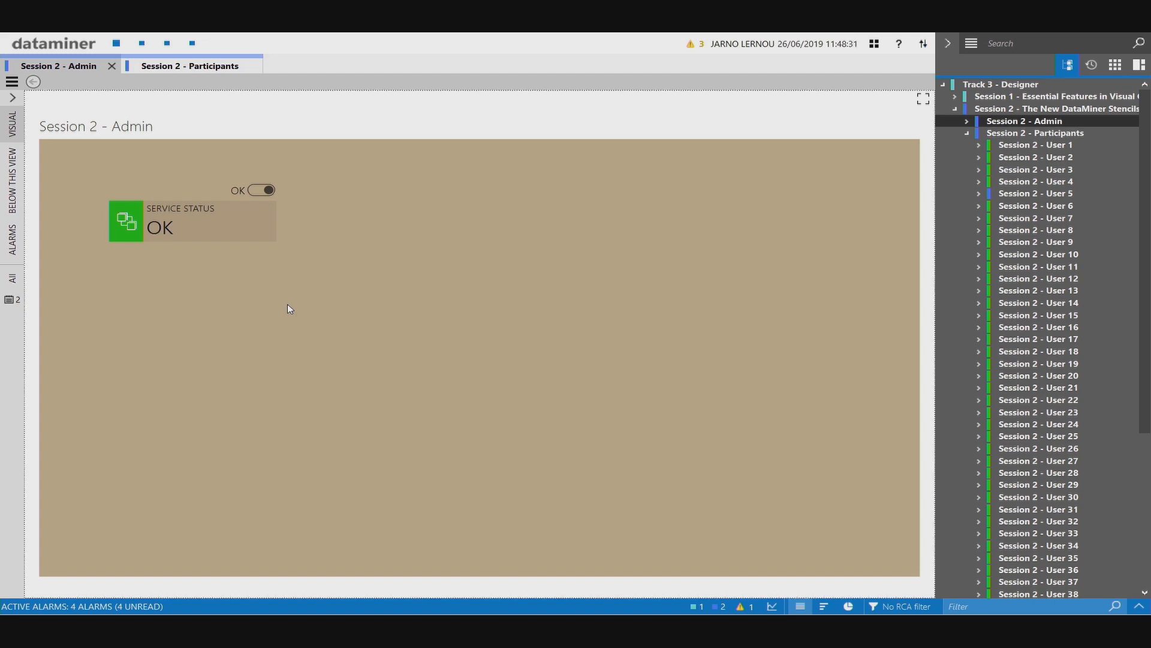
# - Return to Visio and place the tb-custom-r button directly above the tb-normal-r button
pyautogui.hotkey('alt', 'Tab')
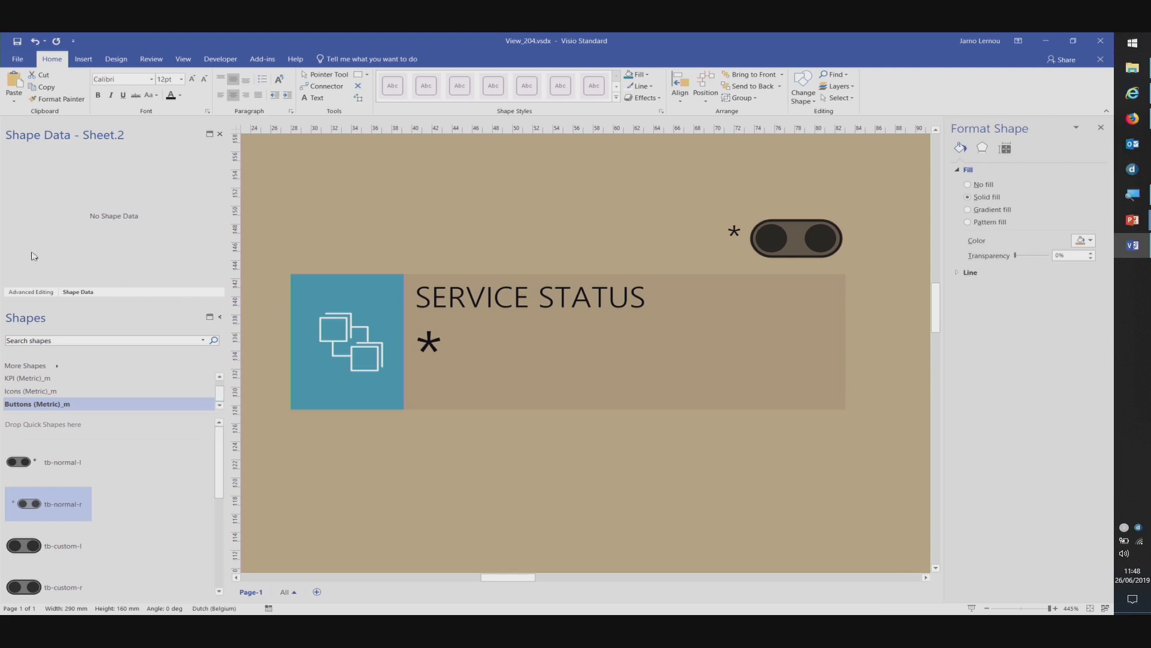
pyautogui.scroll(-3, 391, 324)
pyautogui.keyDown('ctrl'); pyautogui.scroll(-2, 391, 324); pyautogui.keyUp('ctrl')
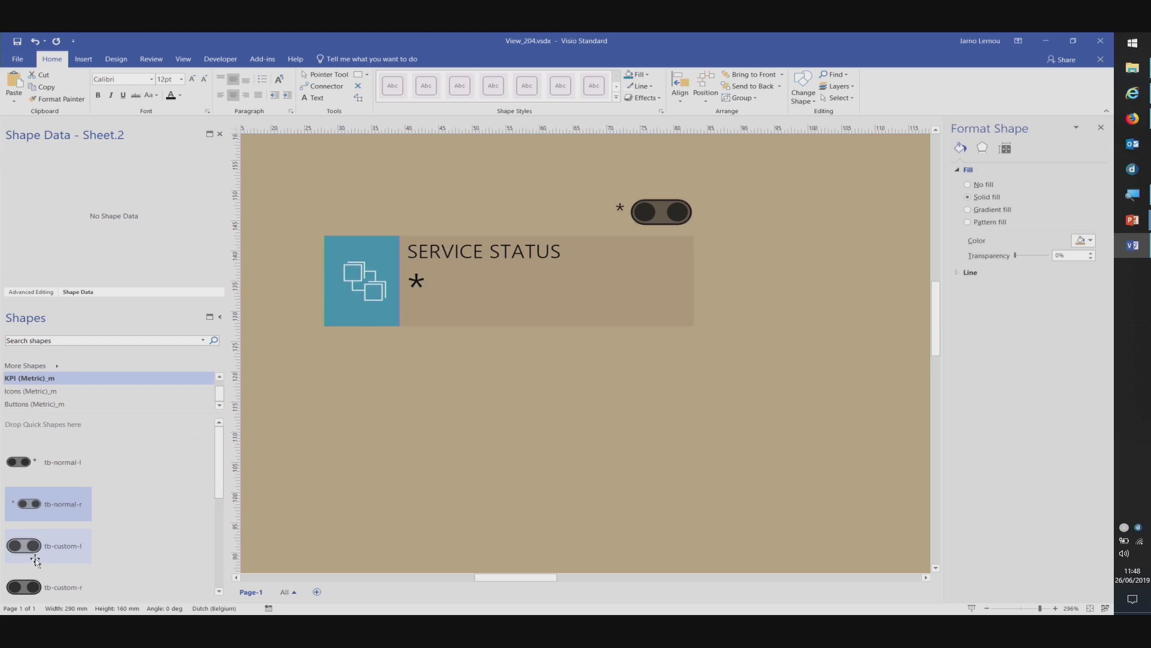
pyautogui.scroll(-1, 45, 528)
pyautogui.moveTo(36, 545); pyautogui.dragTo(598, 179)
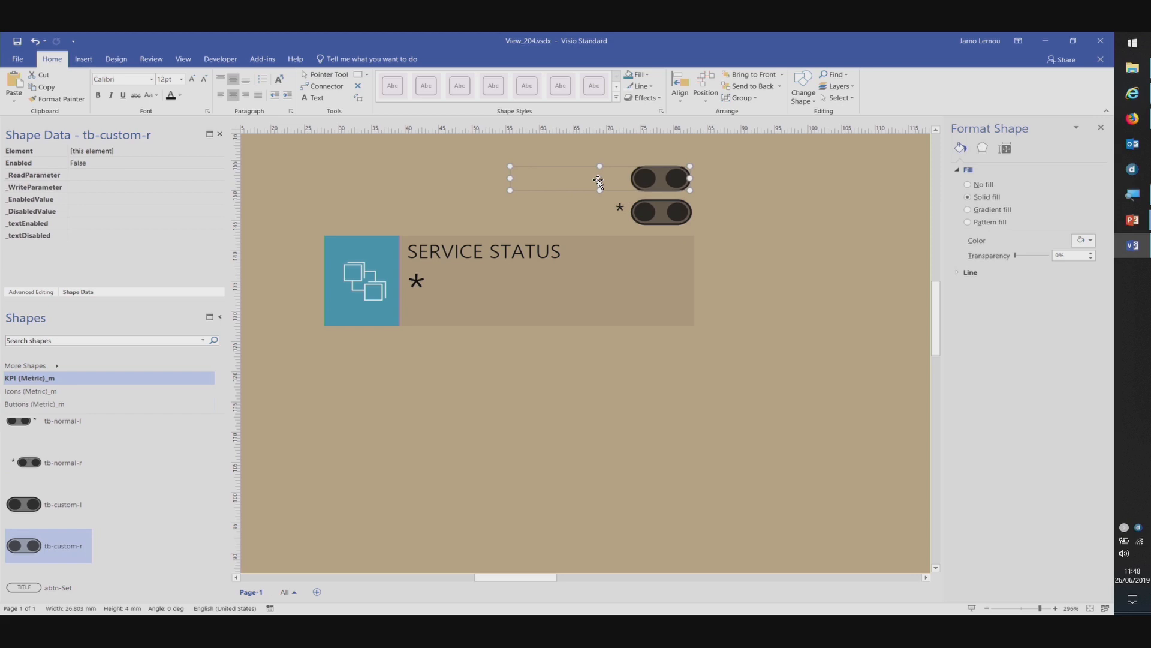
# - Set the tb-custom-r button's Element to LE, _ReadParameter to 100 and _WriteParameter to 150
pyautogui.click(681, 207)
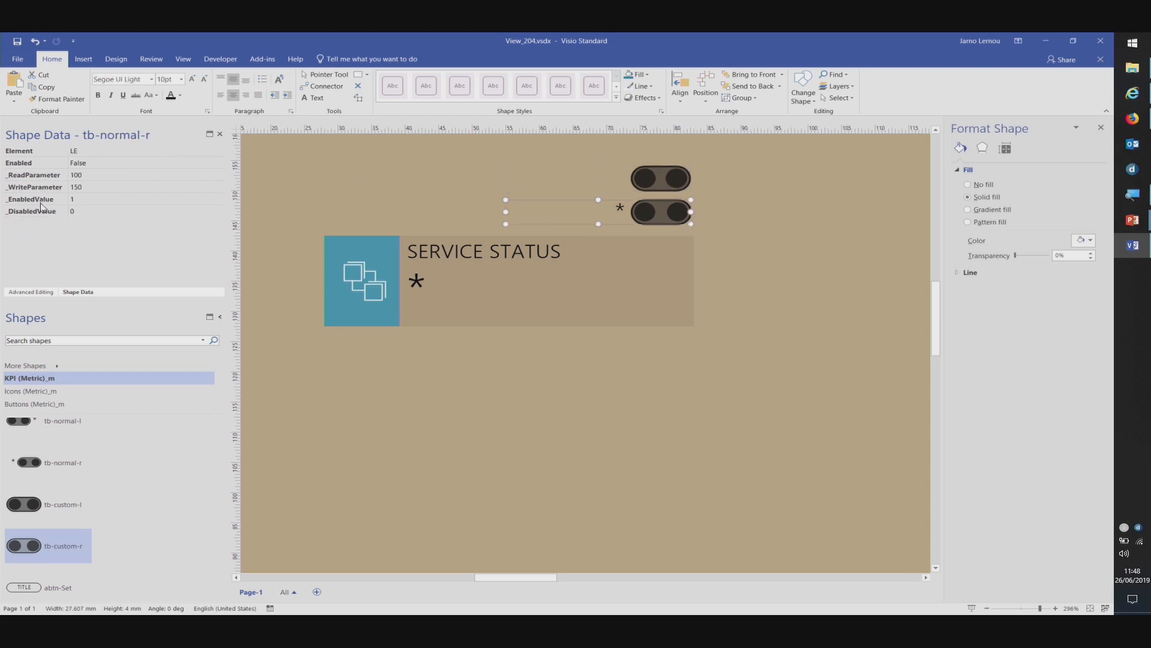
pyautogui.click(638, 178)
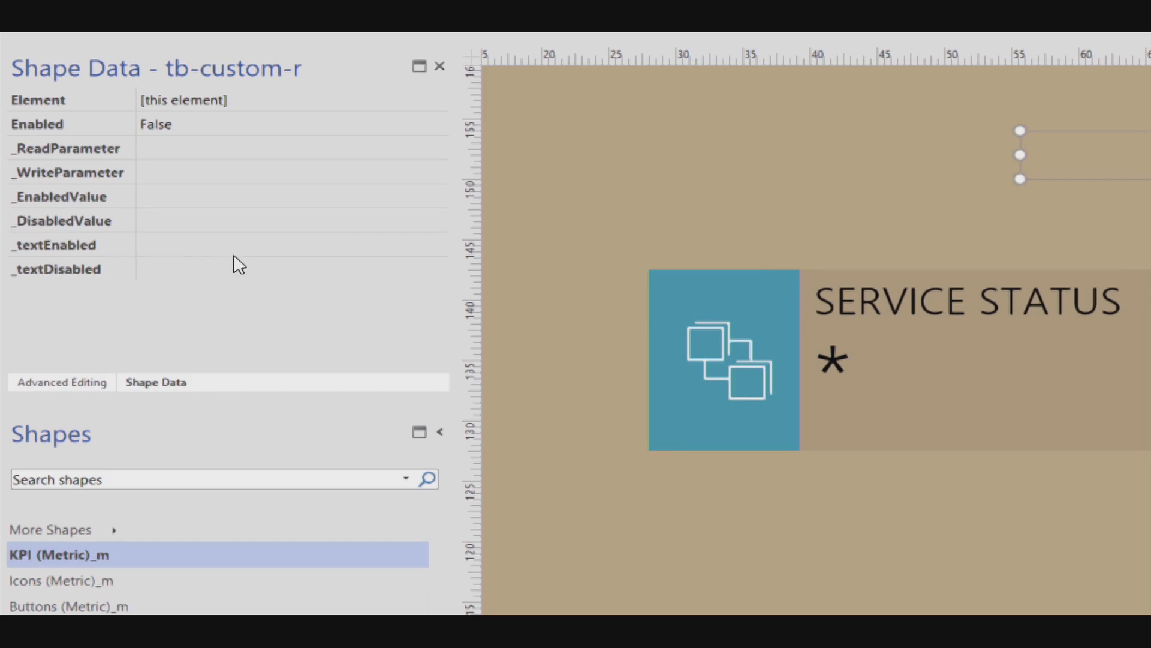
pyautogui.click(196, 97)
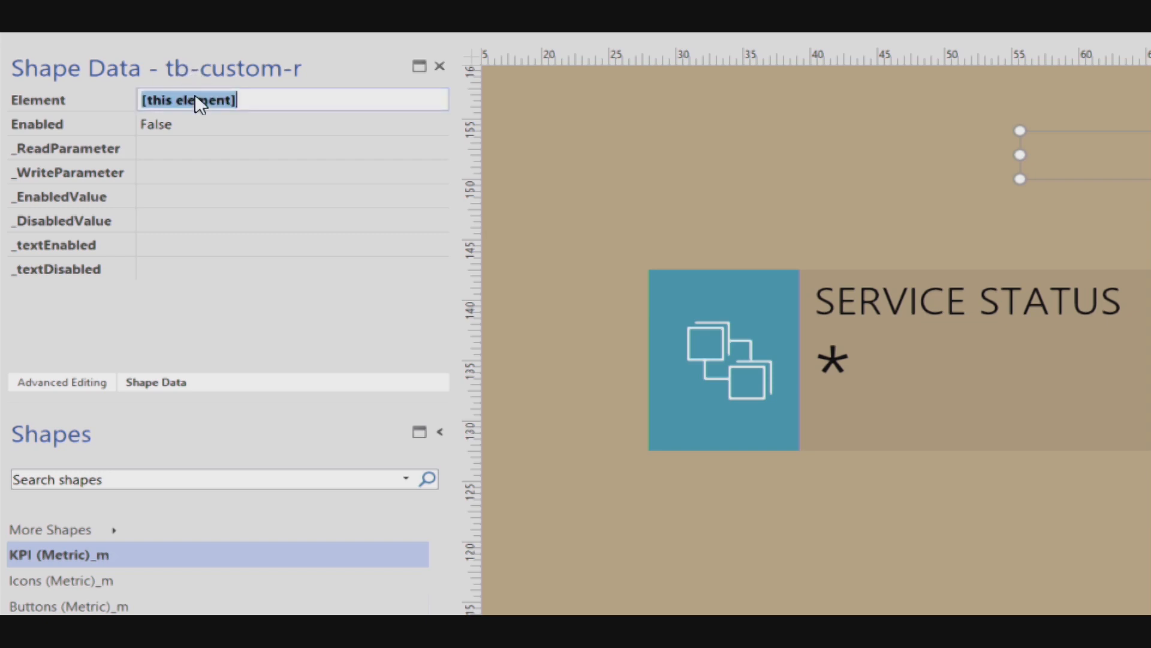
pyautogui.click(195, 96)
pyautogui.write('LE')
pyautogui.hotkey('ctrl', 'a')
pyautogui.write('LE')
pyautogui.press('Tab')
pyautogui.press('Tab')
pyautogui.write('100')
pyautogui.press('Tab')
pyautogui.write('150')
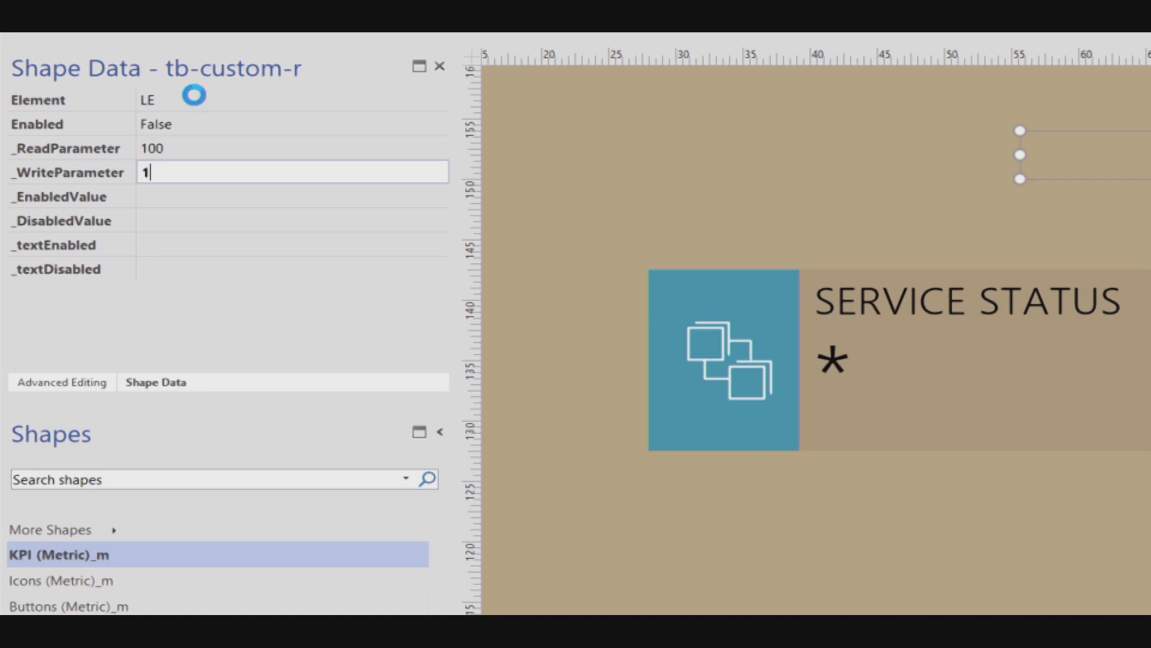
pyautogui.press('Tab')
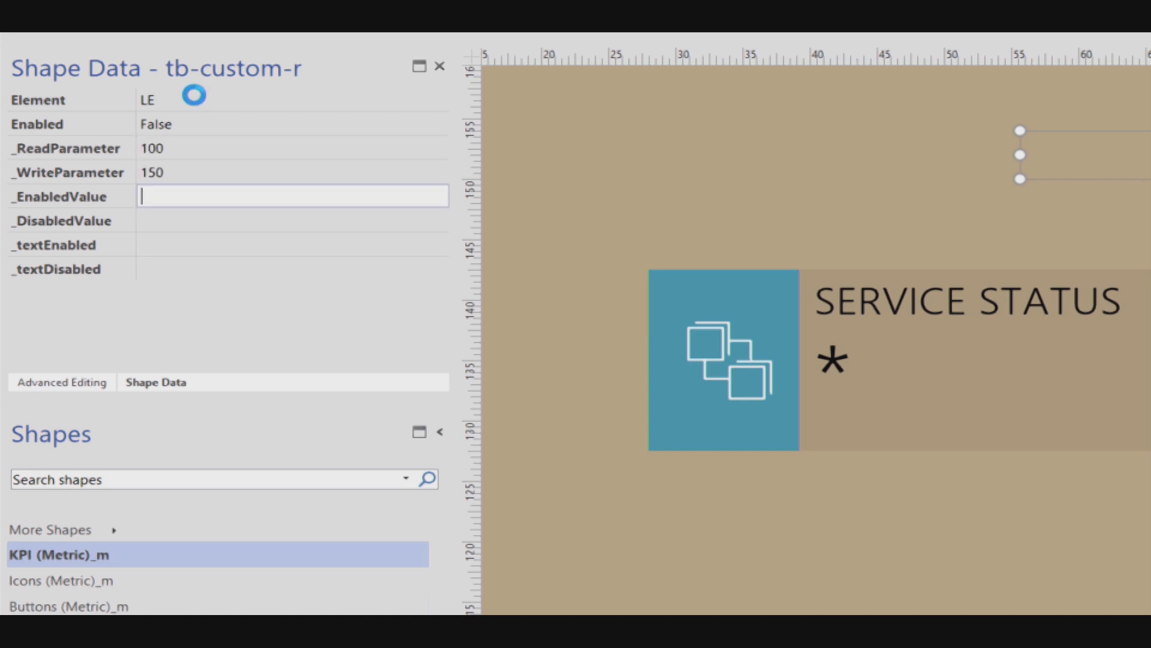
# - Set the tb-custom-r button's _EnabledValue to 1, _DisabledValue to 0, _textEnabled to yes and _textDisabled to no, and save the drawing
pyautogui.write('1')
pyautogui.press('Tab')
pyautogui.press('Tab')
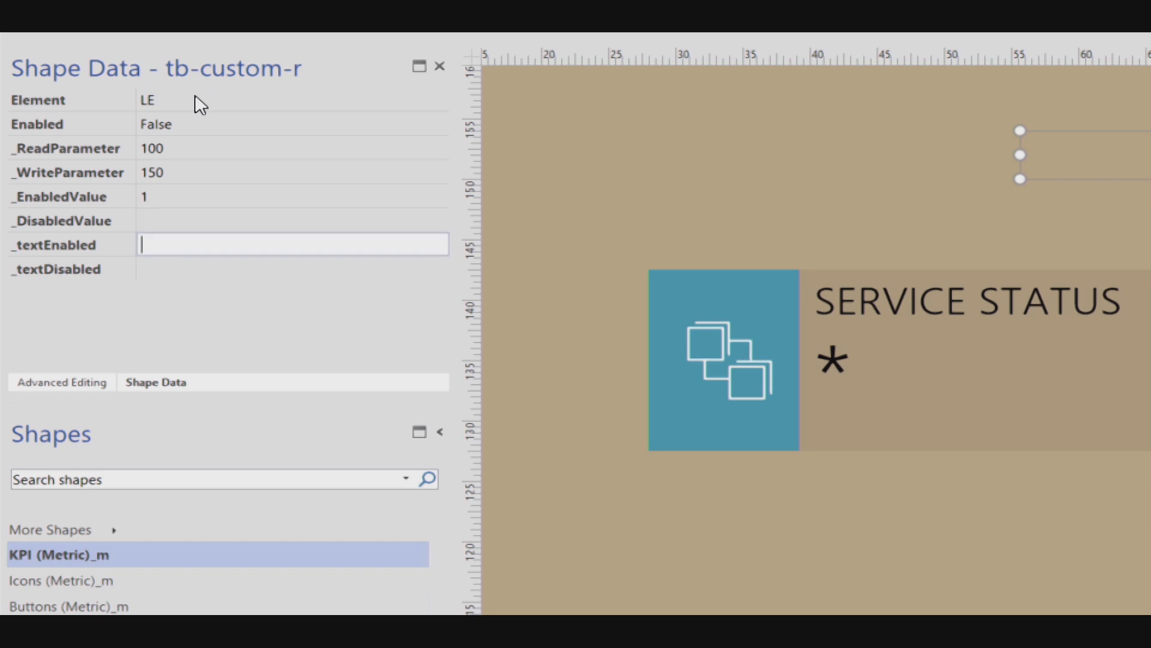
pyautogui.hotkey('shift', 'Tab')
pyautogui.write('0')
pyautogui.press('Tab')
pyautogui.write('yes')
pyautogui.press('Tab')
pyautogui.write('no')
pyautogui.press('Tab')
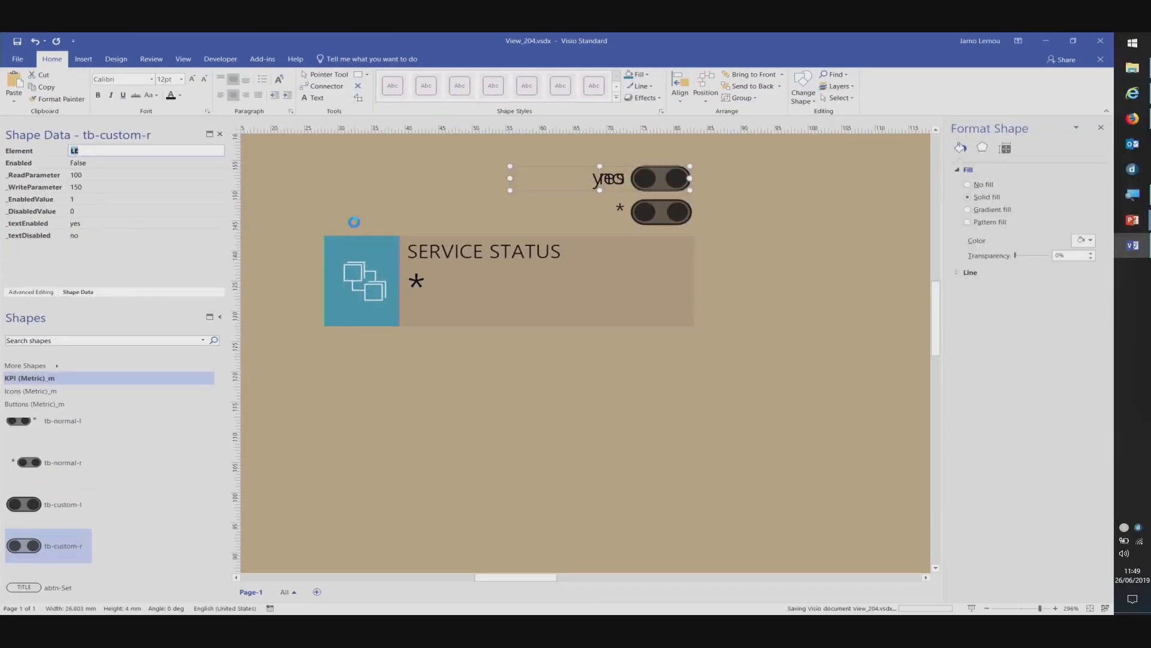
# - Switch to DataMiner and test the yes/no toggle button by turning it off and on again
pyautogui.hotkey('alt', 'Tab')
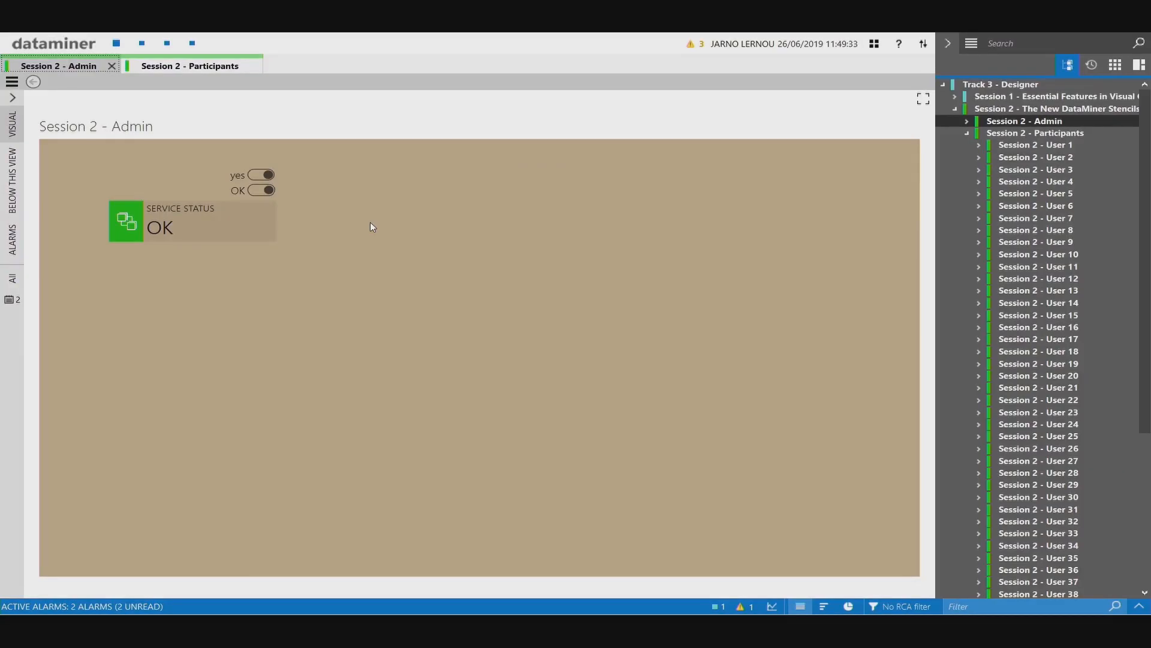
pyautogui.click(268, 175)
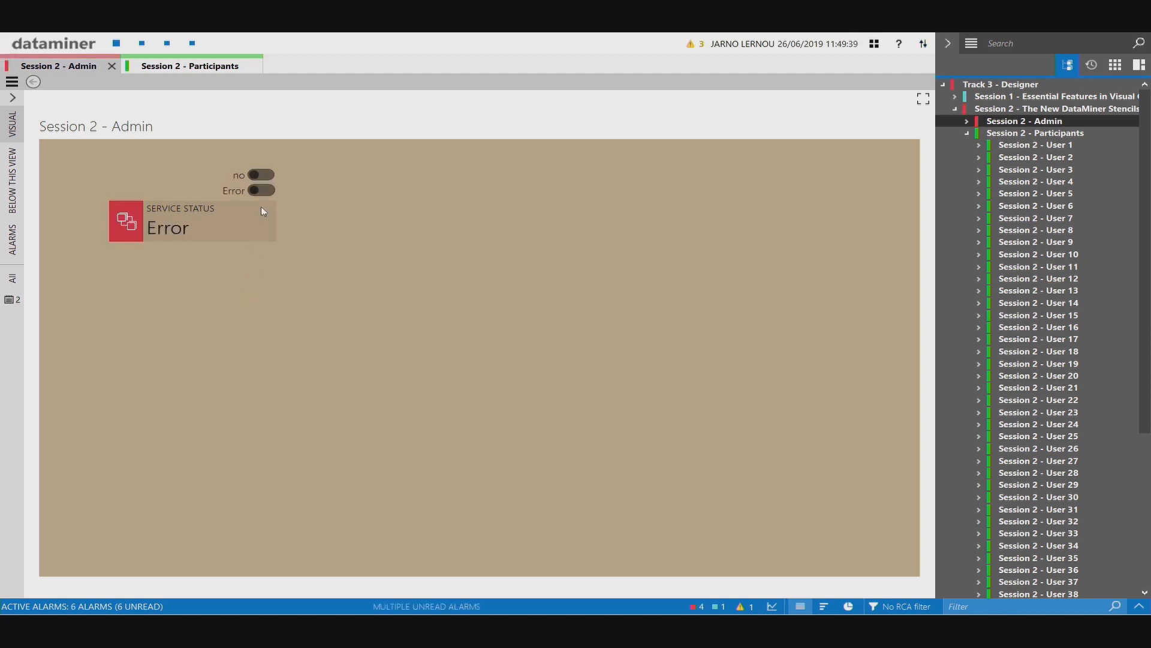
pyautogui.click(263, 176)
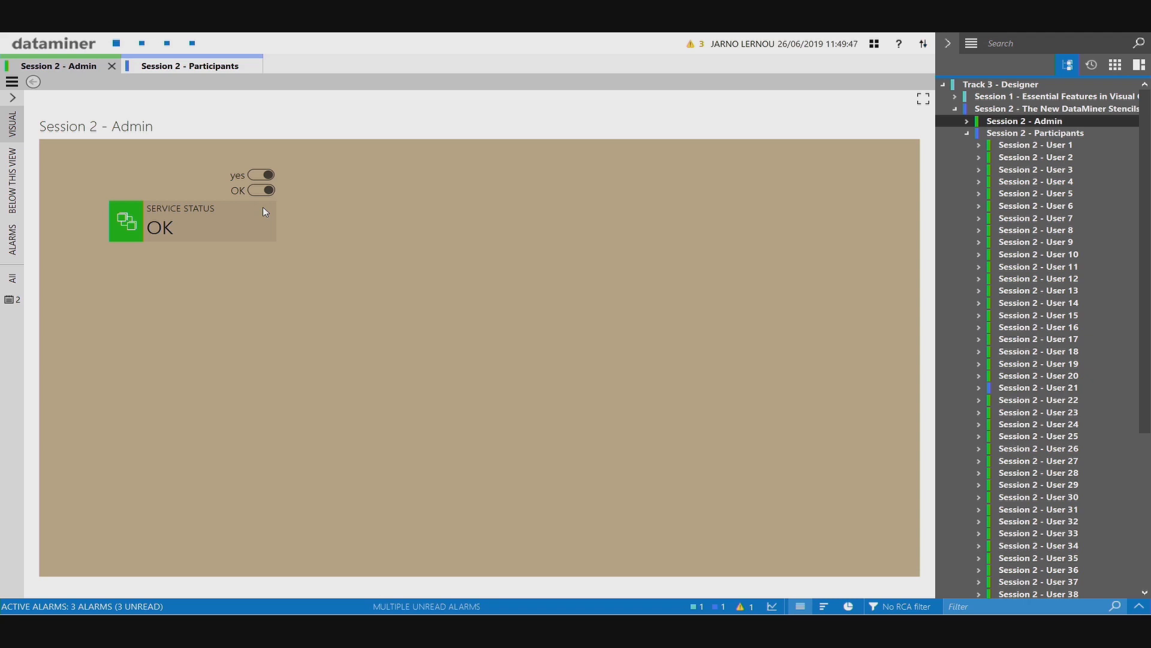
# - Return to Visio, place an abtn-Set button below the SERVICE STATUS KPI to view its shape data, and delete it
pyautogui.hotkey('alt', 'Tab')
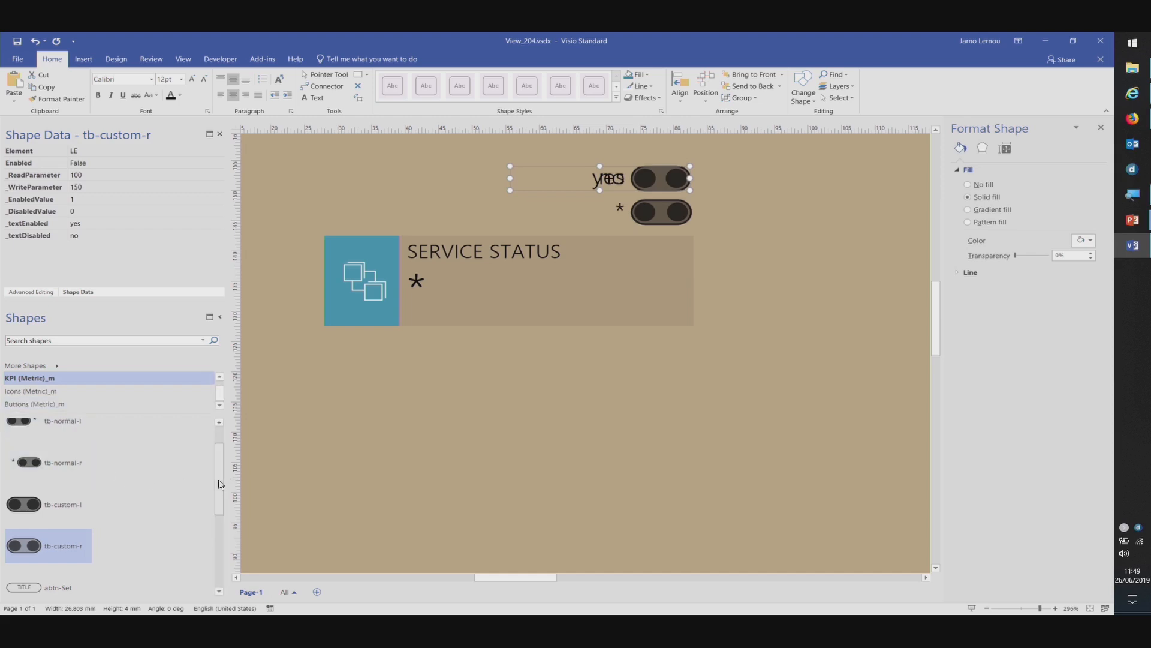
pyautogui.scroll(-3, 51, 486)
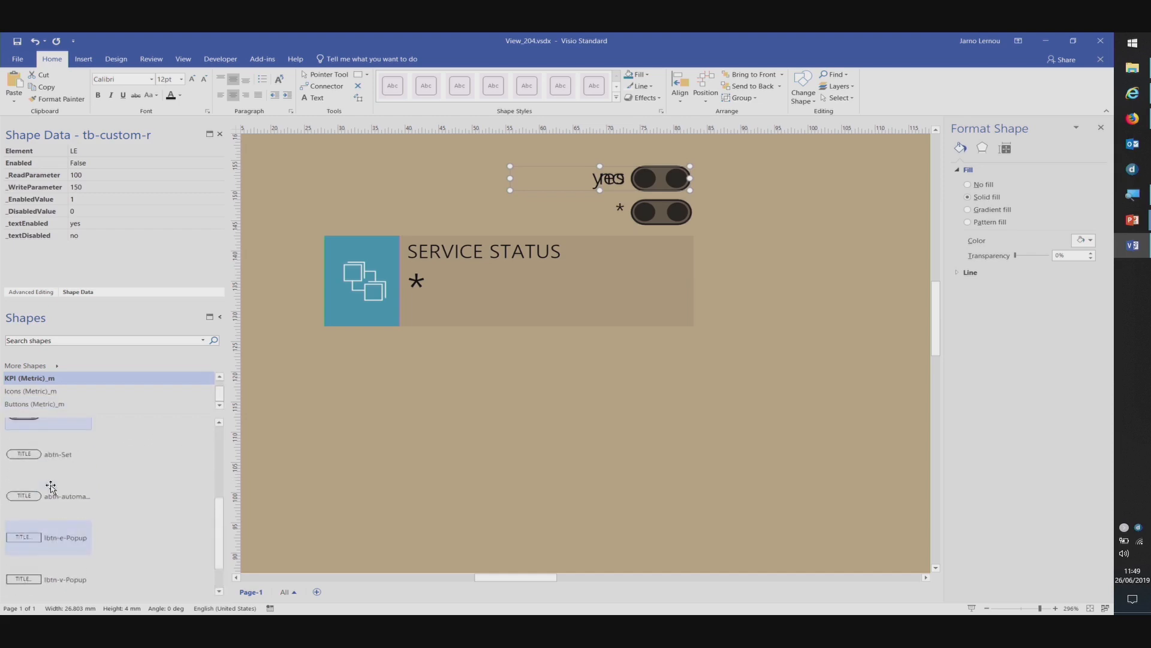
pyautogui.moveTo(49, 454); pyautogui.dragTo(414, 426)
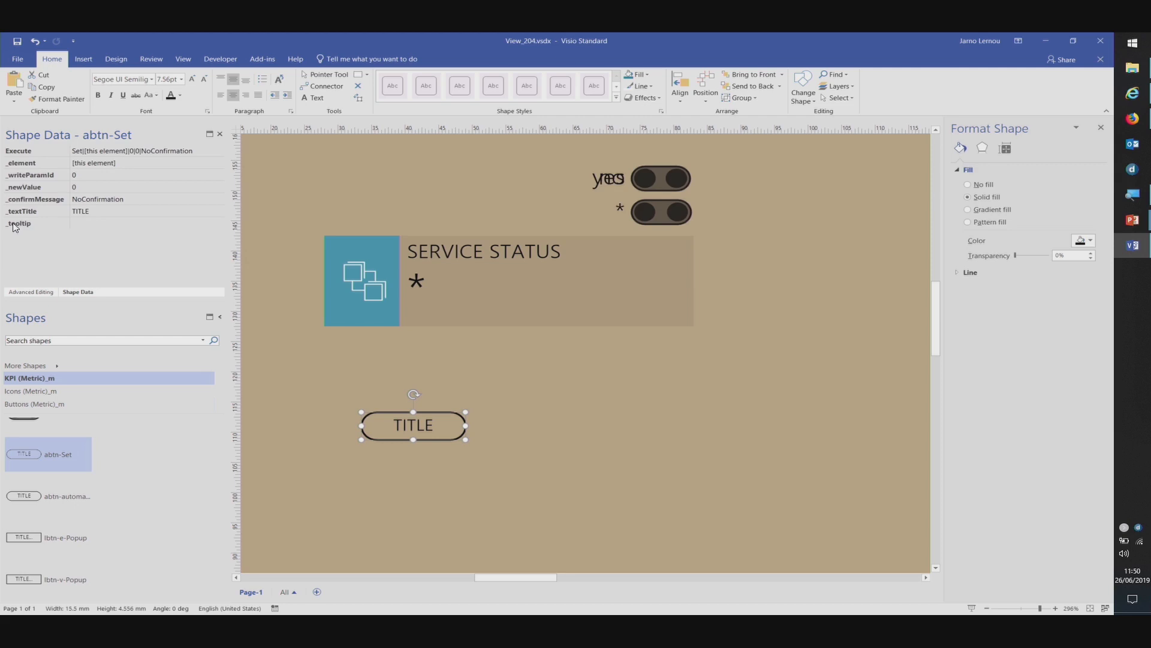
pyautogui.press('Delete')
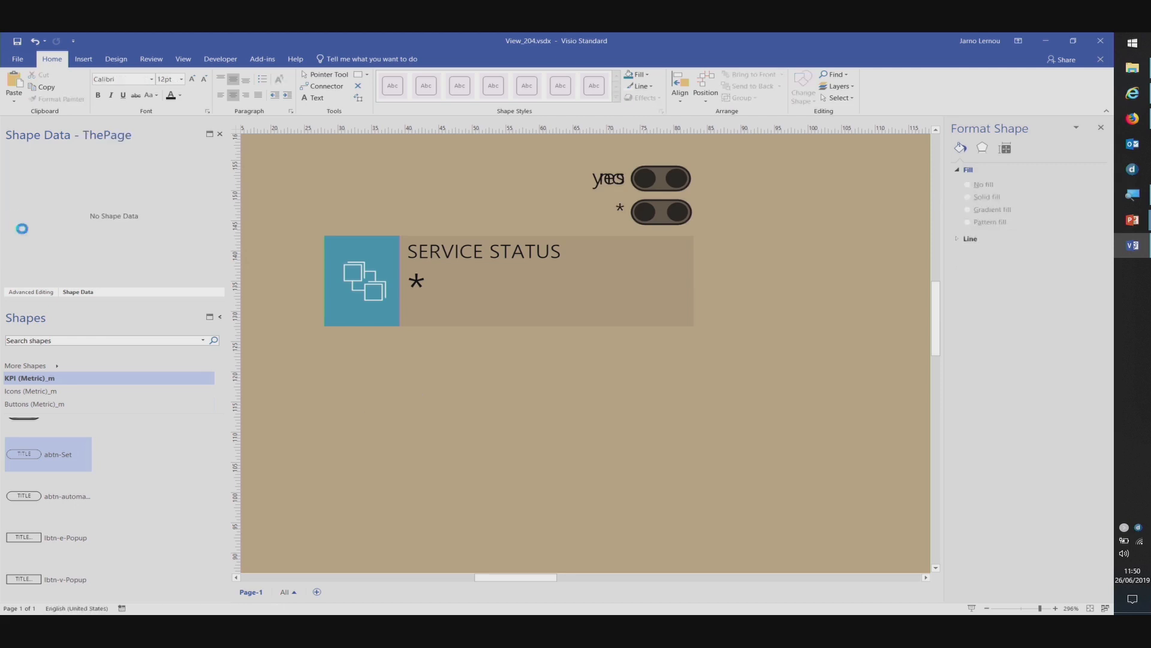
# - Place a param-normal shape from the KPI stencil directly below the SERVICE STATUS KPI and set its _numberParams to 4
pyautogui.click(36, 379)
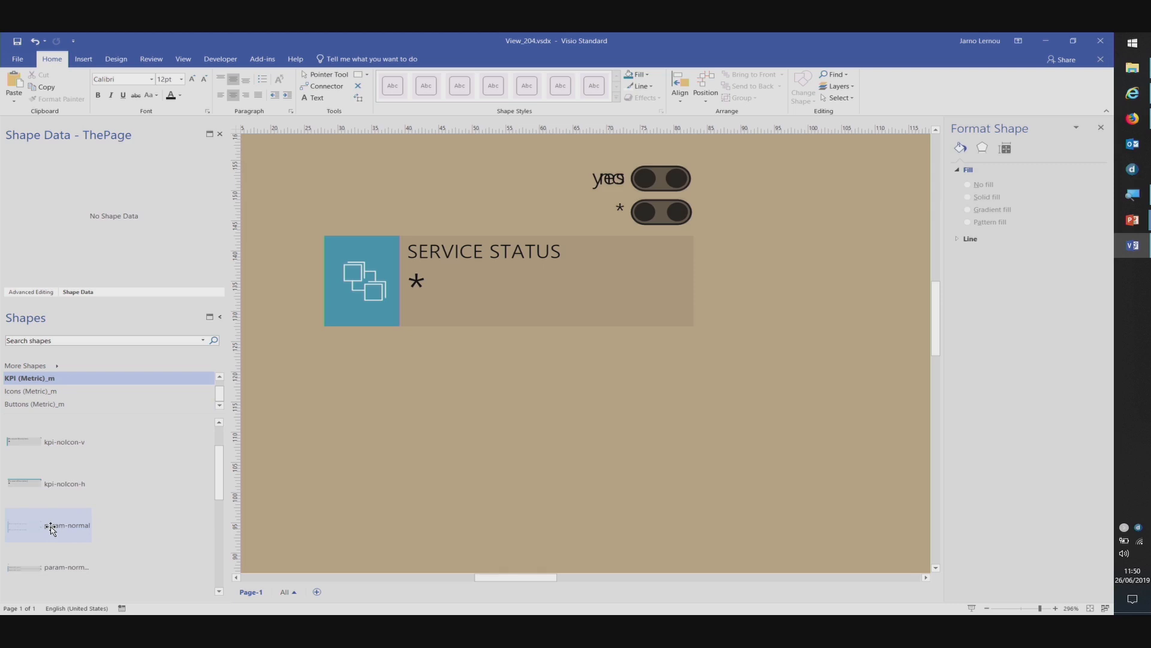
pyautogui.moveTo(52, 529); pyautogui.dragTo(511, 412)
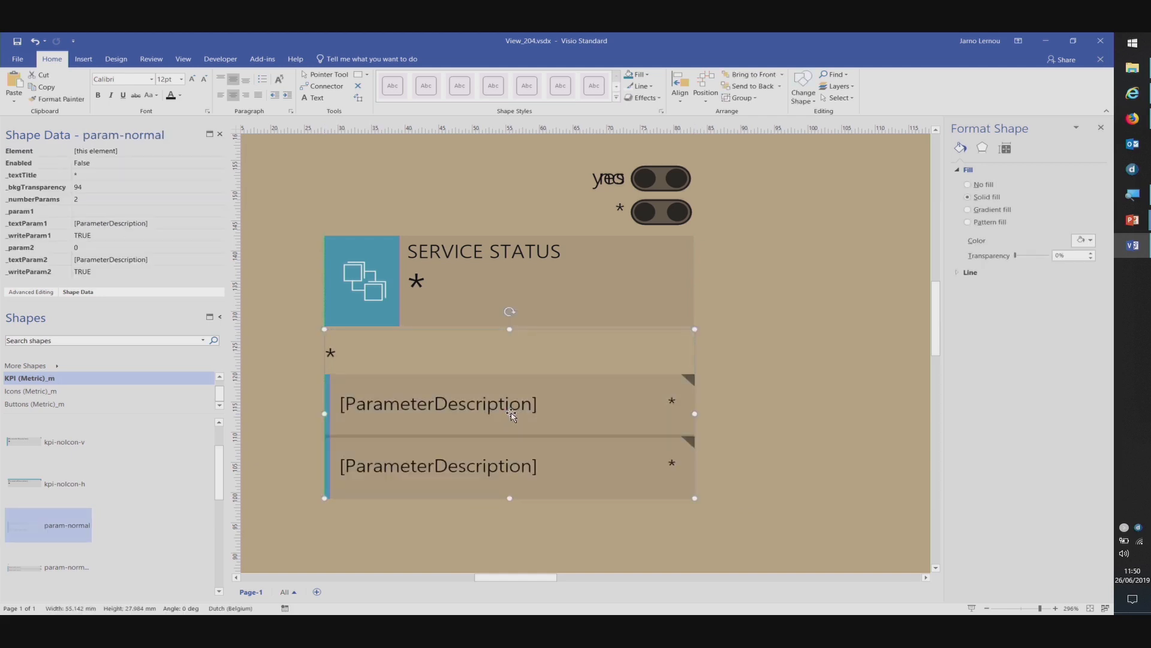
pyautogui.scroll(-3, 511, 414)
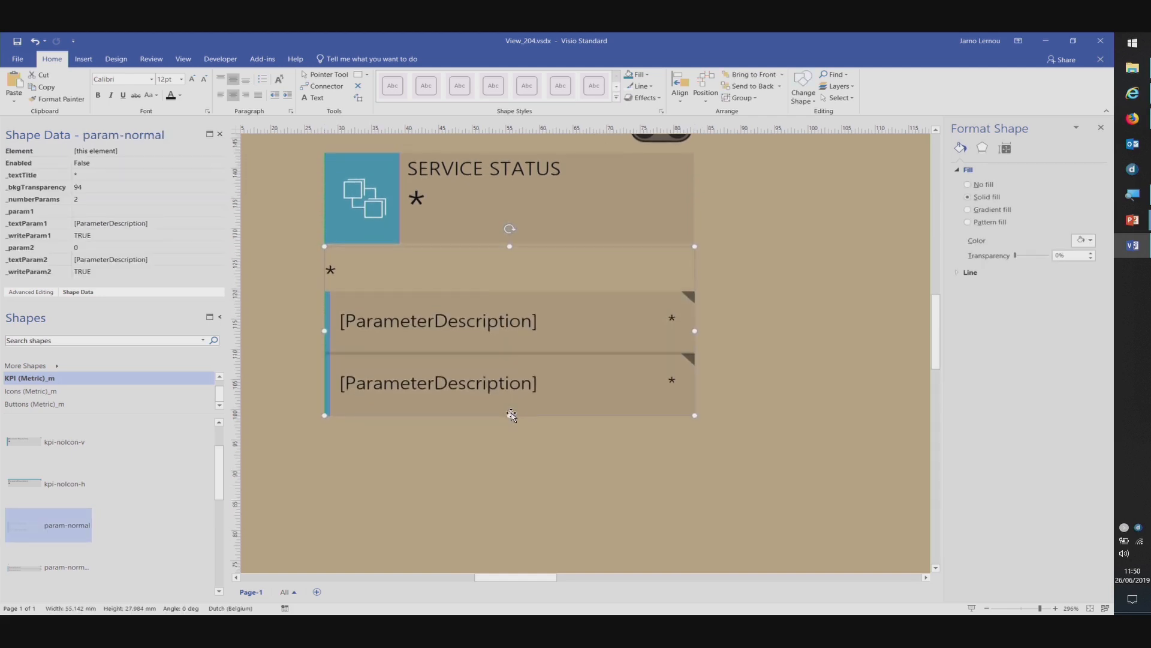
pyautogui.scroll(-3, 511, 413)
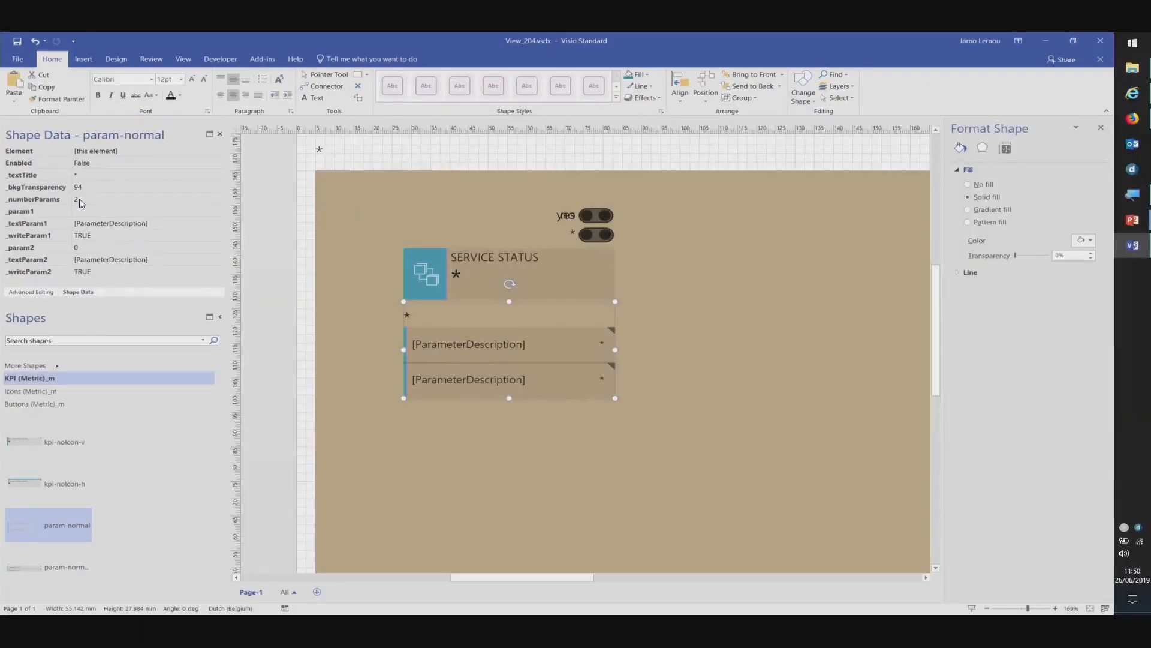
pyautogui.click(157, 218)
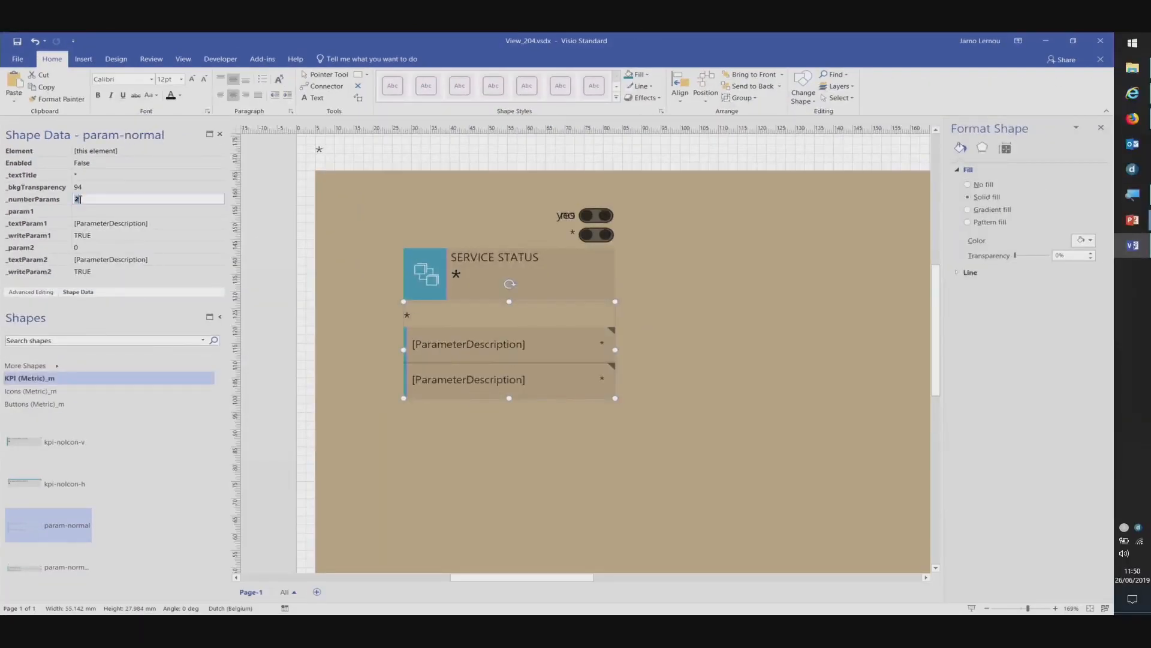
pyautogui.write('4')
pyautogui.press('Return')
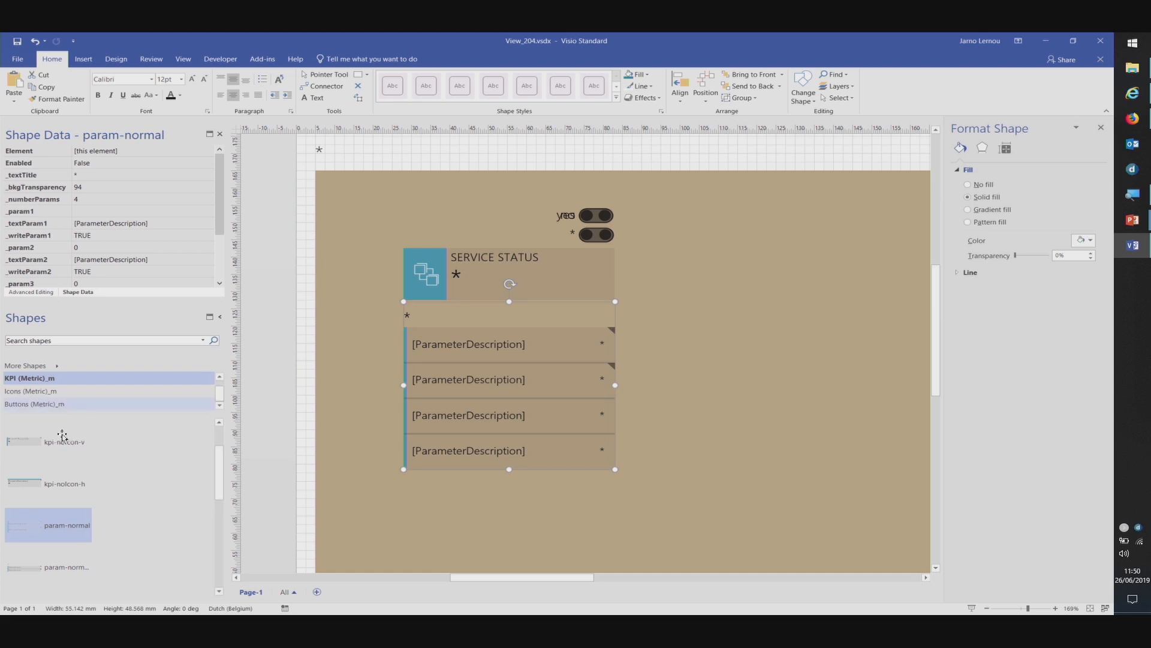
# - Place a param-combi shape beside the param-normal shape and shrink it to about 50 mm wide
pyautogui.scroll(-3, 70, 516)
pyautogui.moveTo(71, 537); pyautogui.dragTo(760, 355)
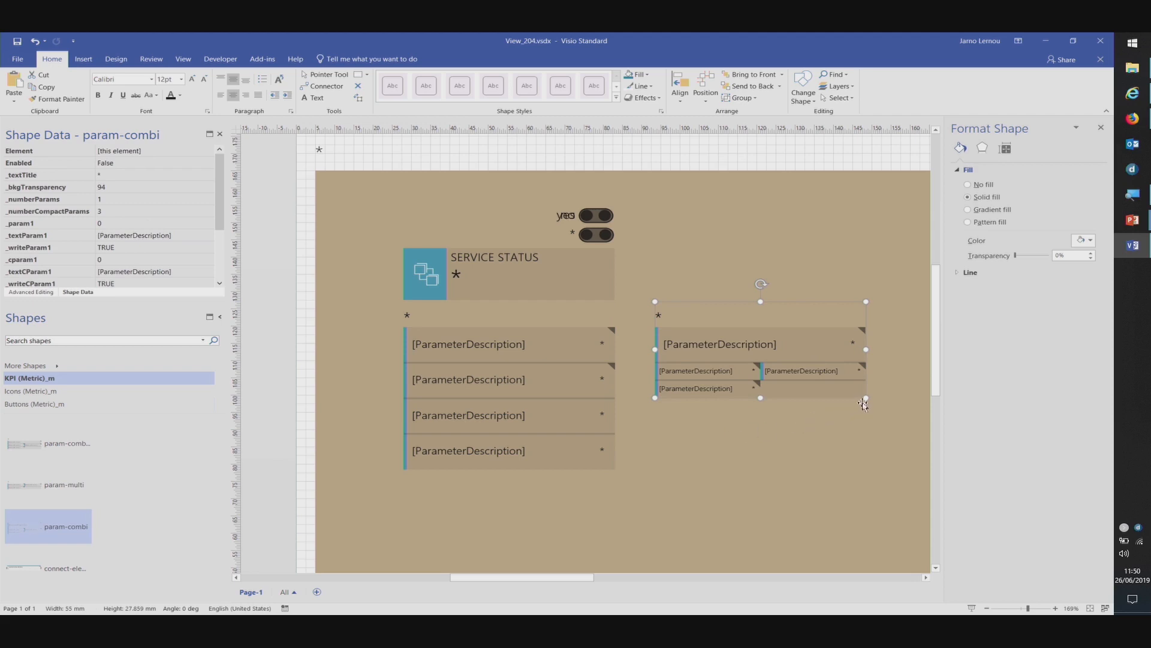
pyautogui.moveTo(867, 398); pyautogui.dragTo(833, 390)
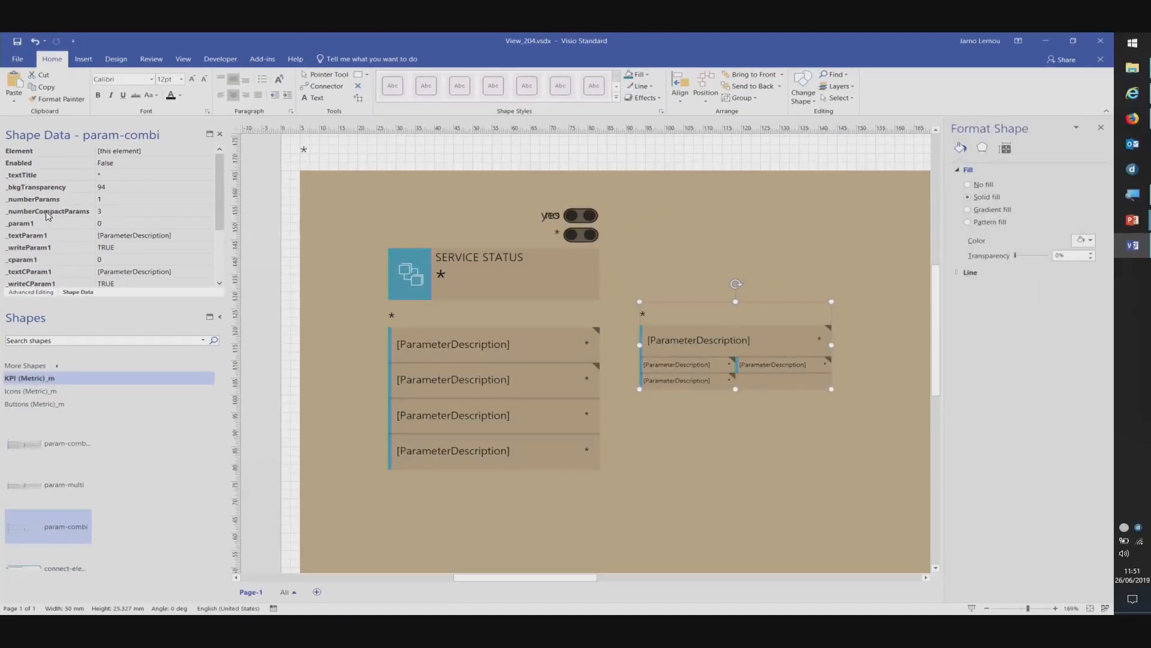
# - Set the param-combi shape's _numberParams to 2 and _numberCompactParams to 5
pyautogui.click(122, 200)
pyautogui.write('2')
pyautogui.press('Return')
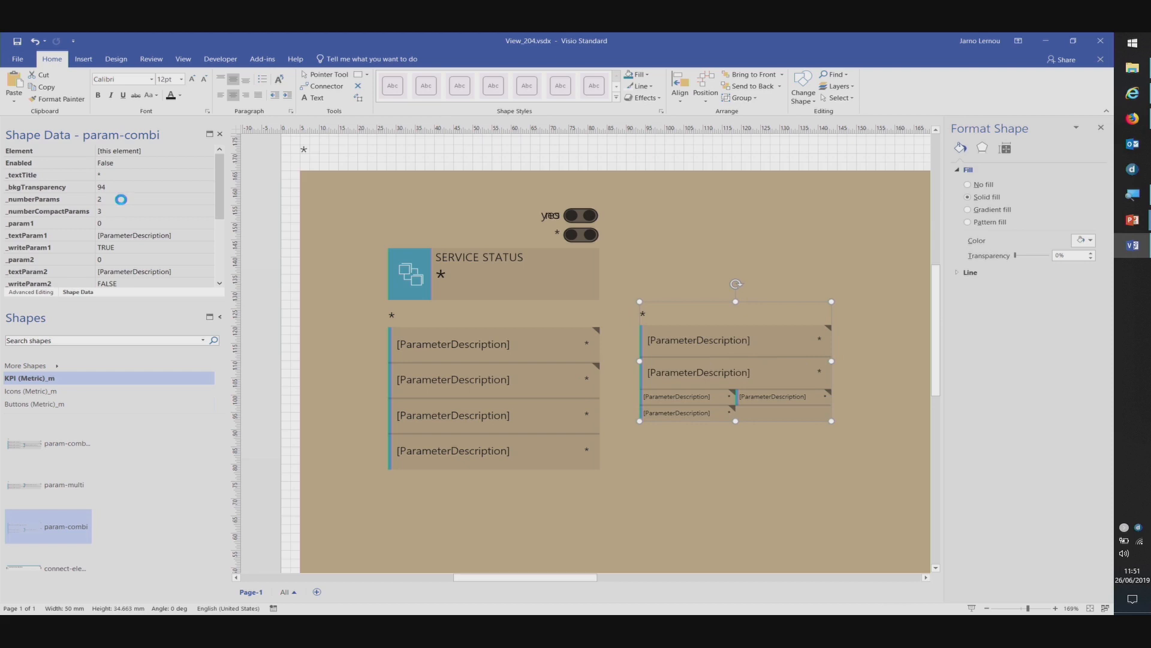
pyautogui.click(125, 212)
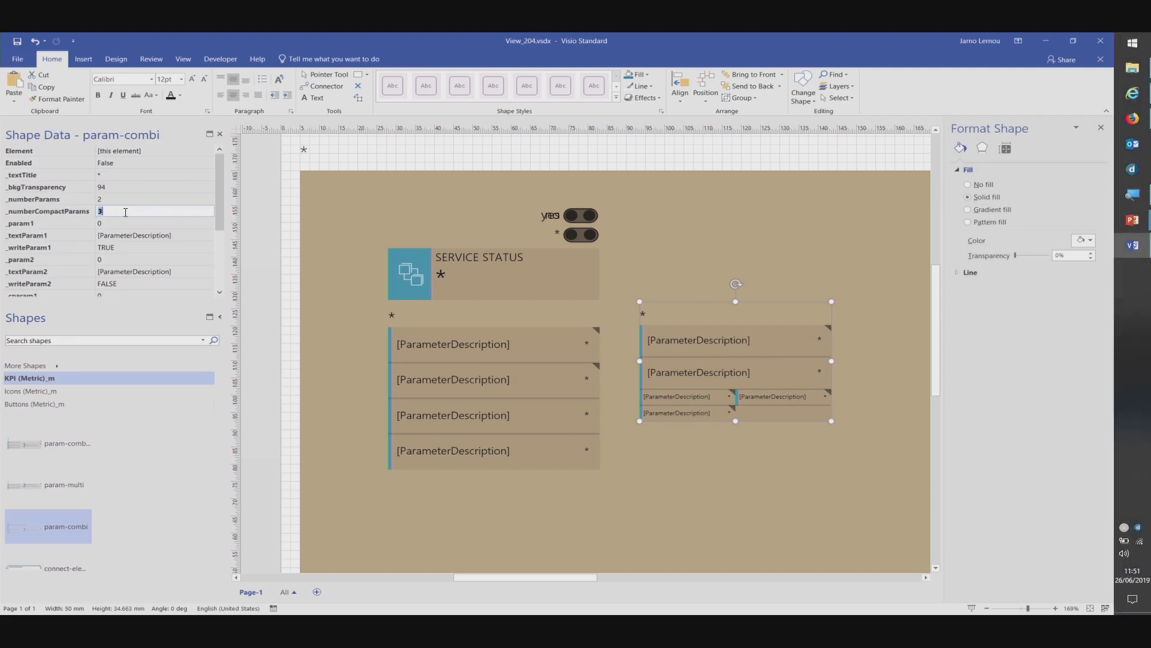
pyautogui.press('Return')
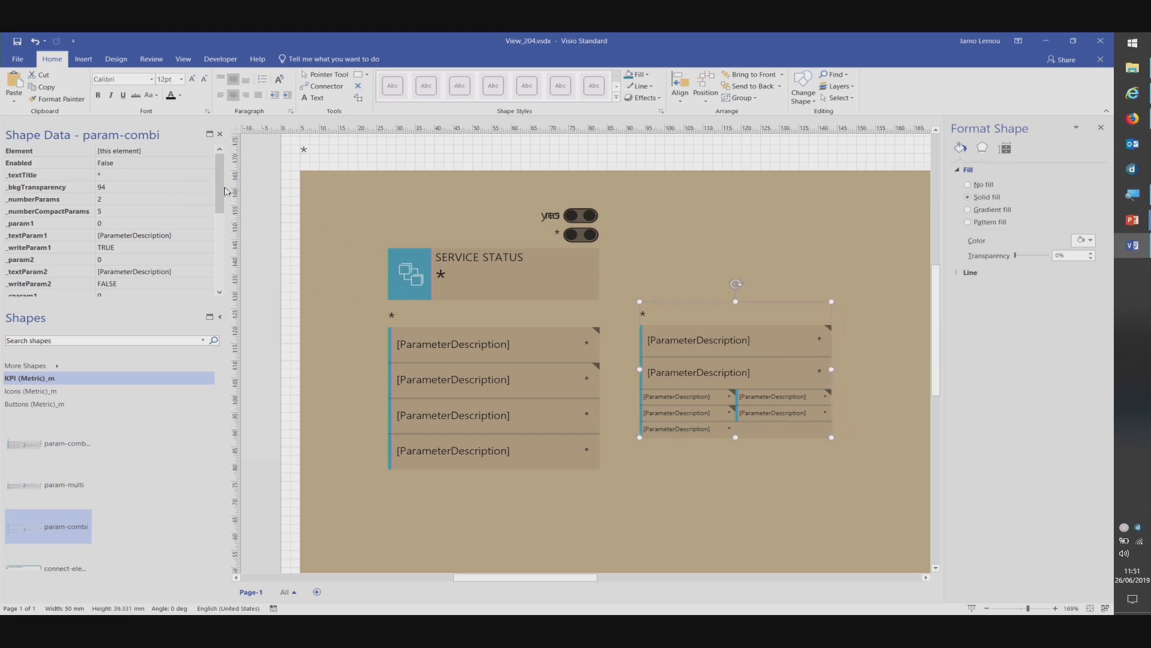
# - Set the param-combi shape's _writeParam2 to TRUE, revert it to FALSE, and deselect the shape
pyautogui.moveTo(218, 191); pyautogui.dragTo(219, 211)
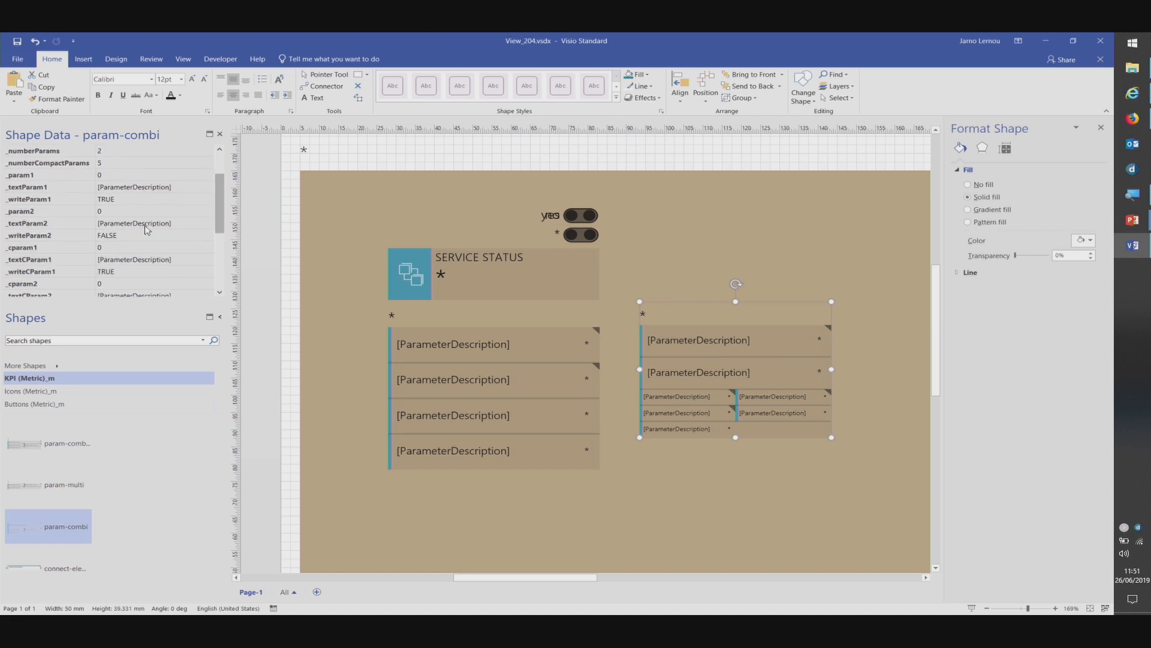
pyautogui.click(120, 212)
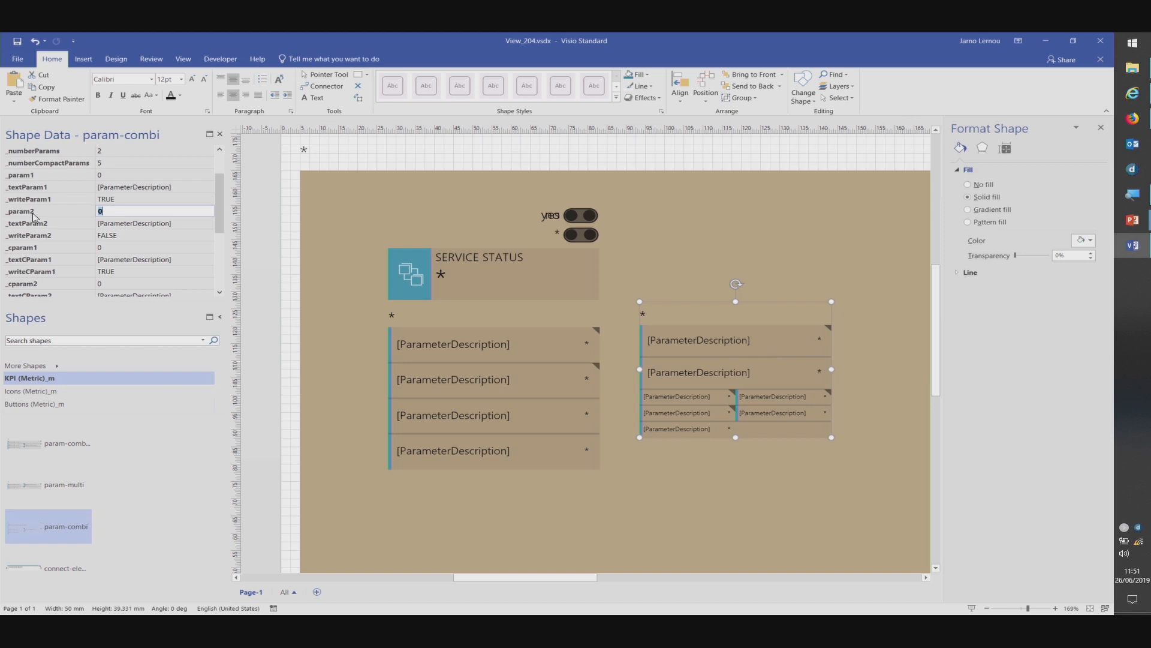
pyautogui.click(123, 237)
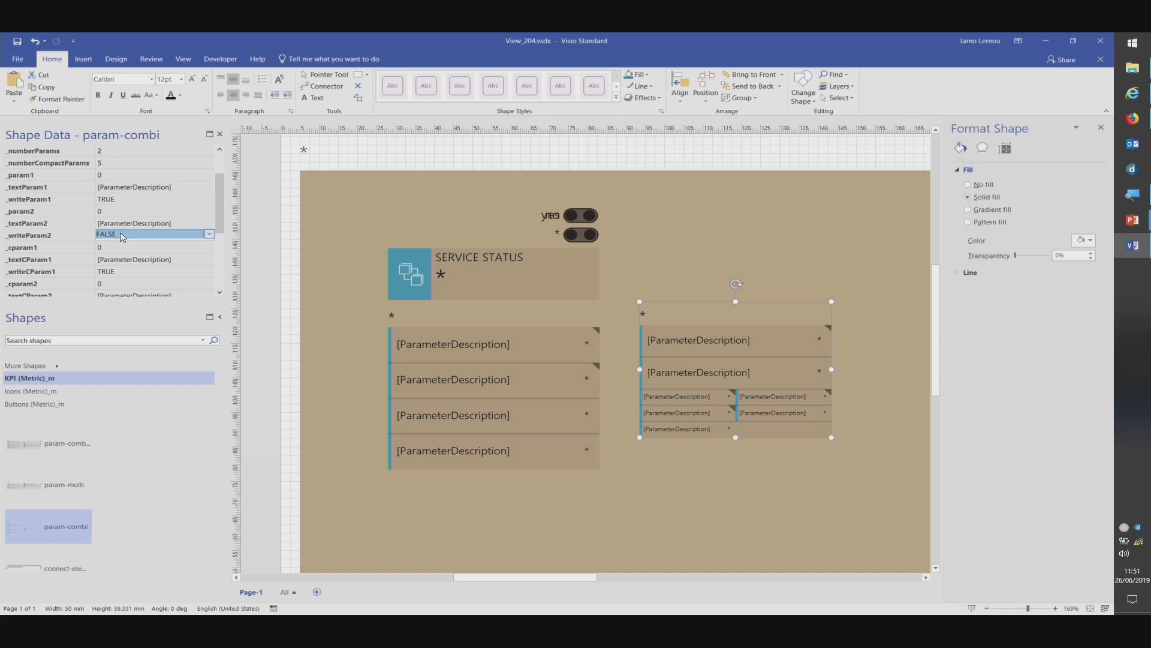
pyautogui.click(122, 237)
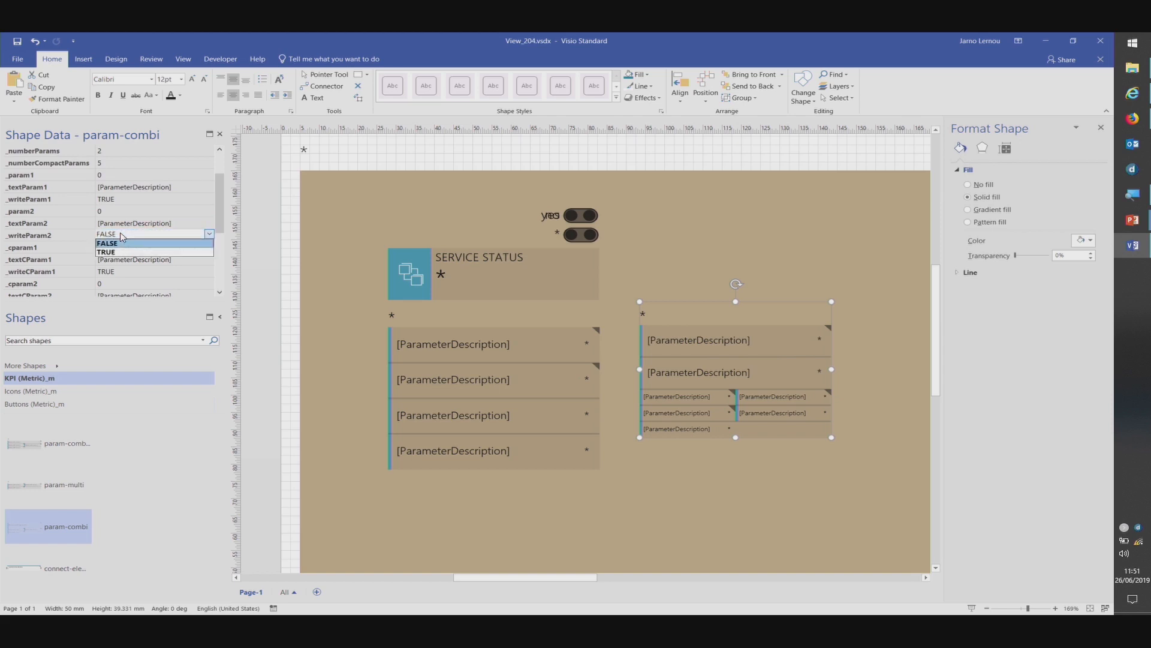
pyautogui.click(126, 250)
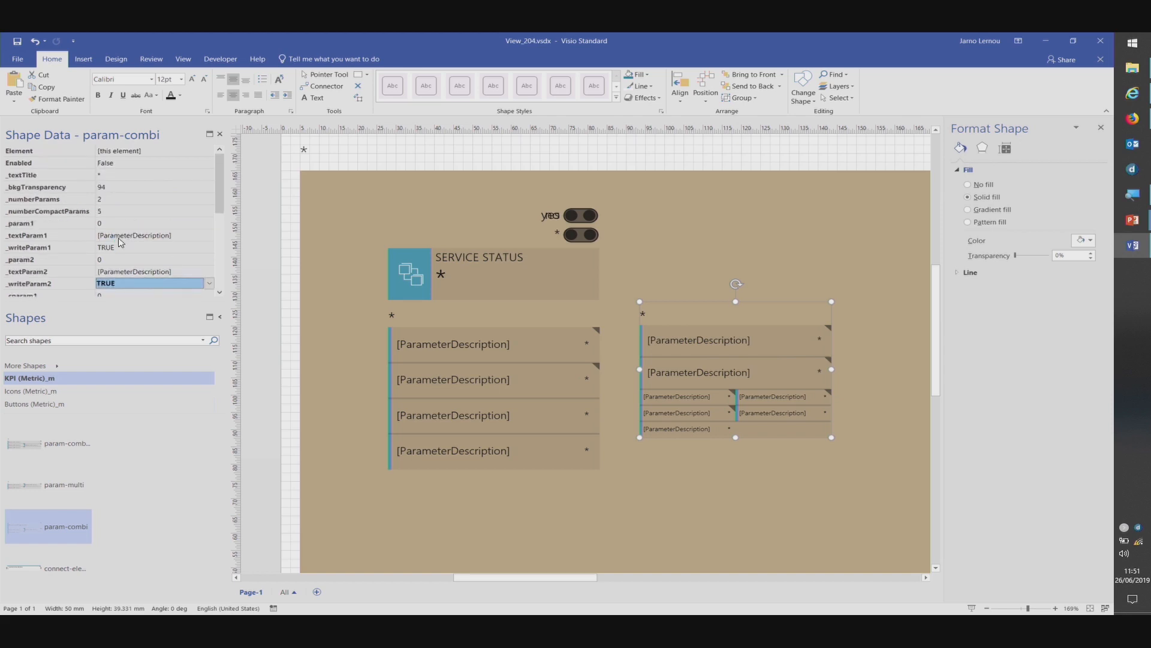
pyautogui.click(120, 283)
pyautogui.click(112, 292)
pyautogui.click(507, 162)
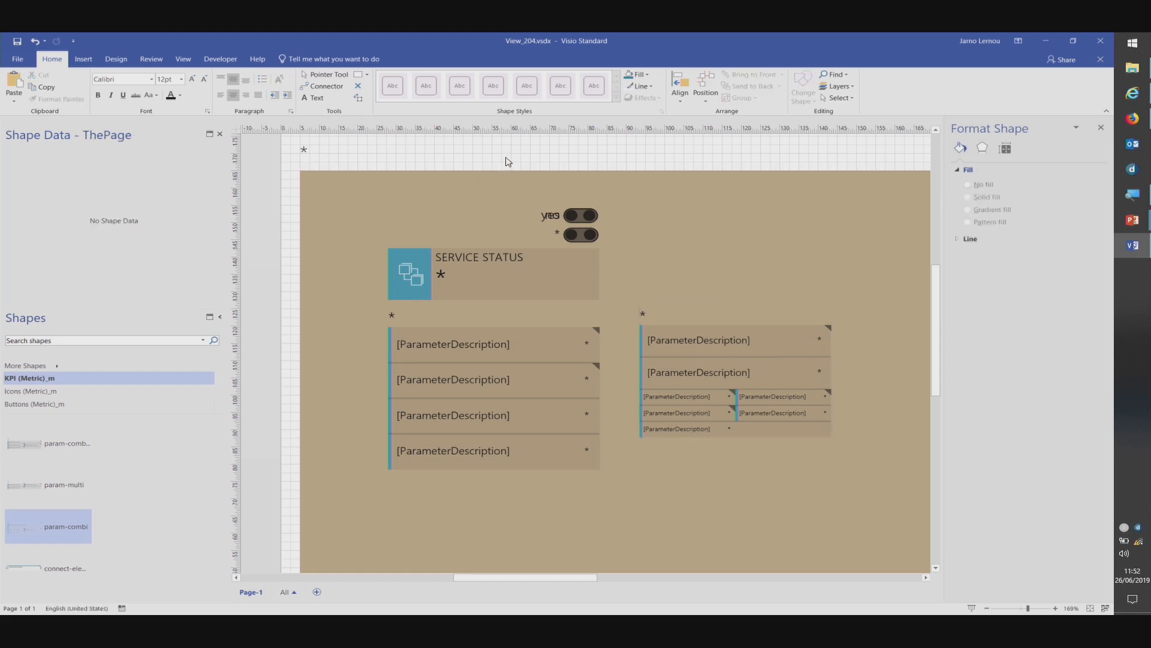
# - Delete the param-normal and param-combi shapes together from the page
pyautogui.click(695, 374)
pyautogui.keyDown('shift'); pyautogui.click(512, 400); pyautogui.keyUp('shift')
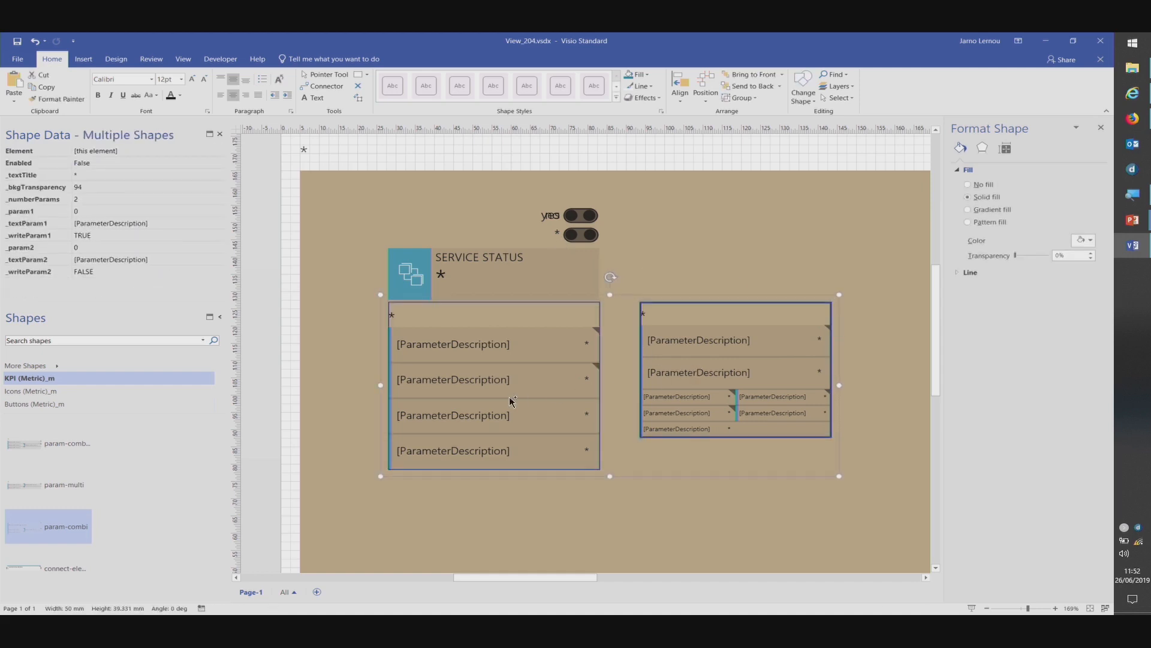
pyautogui.press('Delete')
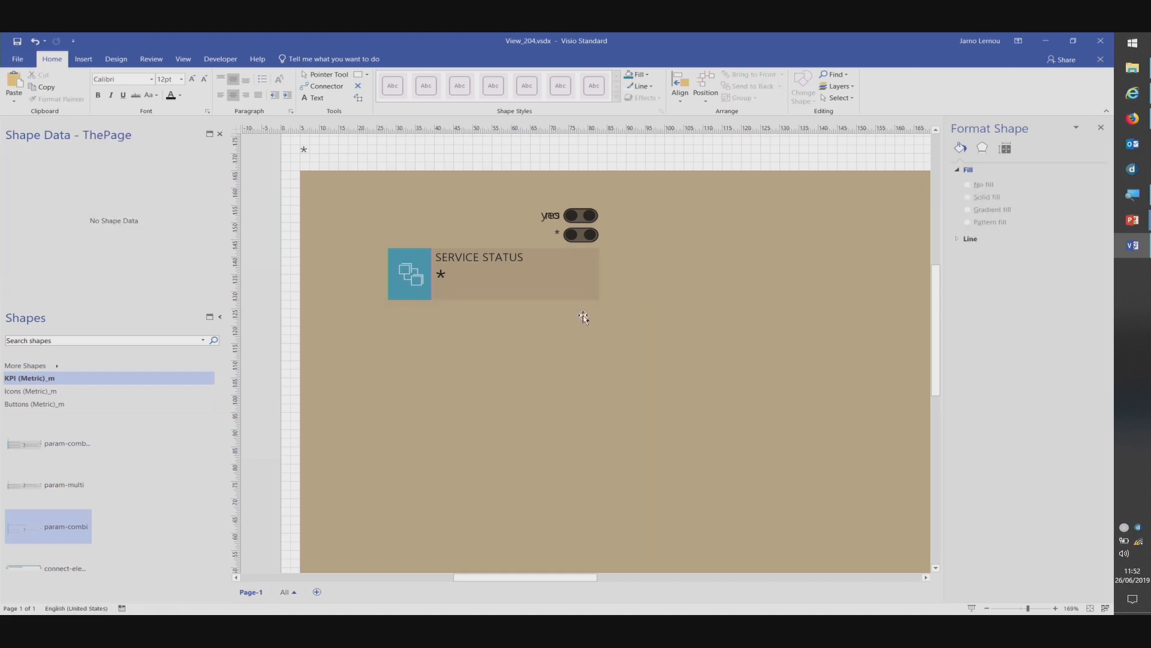
# - Delete the tb-custom-r toggle button above the tb-normal-r button and save the drawing
pyautogui.click(576, 214)
pyautogui.press('Delete')
pyautogui.hotkey('ctrl', 's')
pyautogui.hotkey('alt', 'Tab')
pyautogui.hotkey('alt', 'Tab')
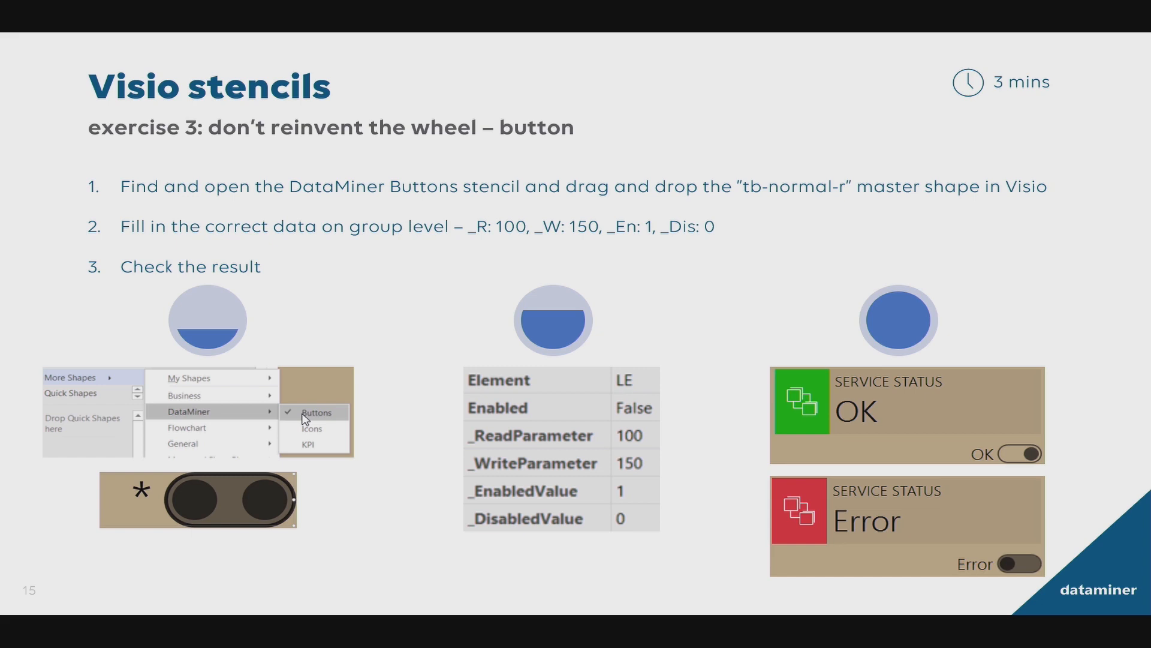
pyautogui.press('Right')
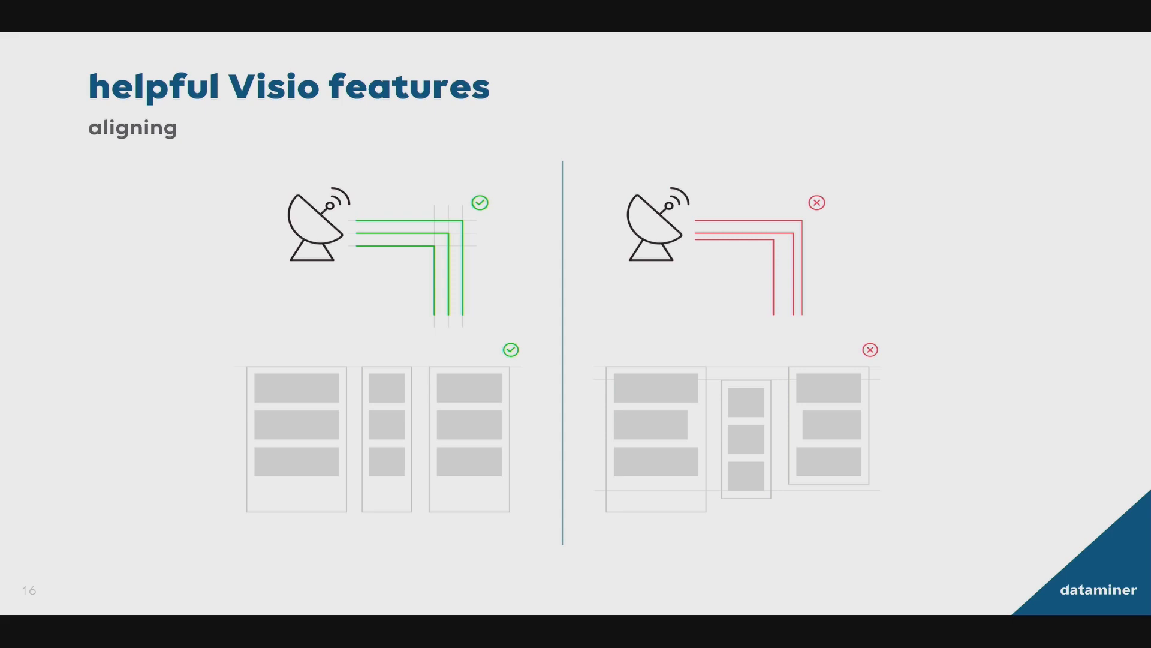
pyautogui.press('Right')
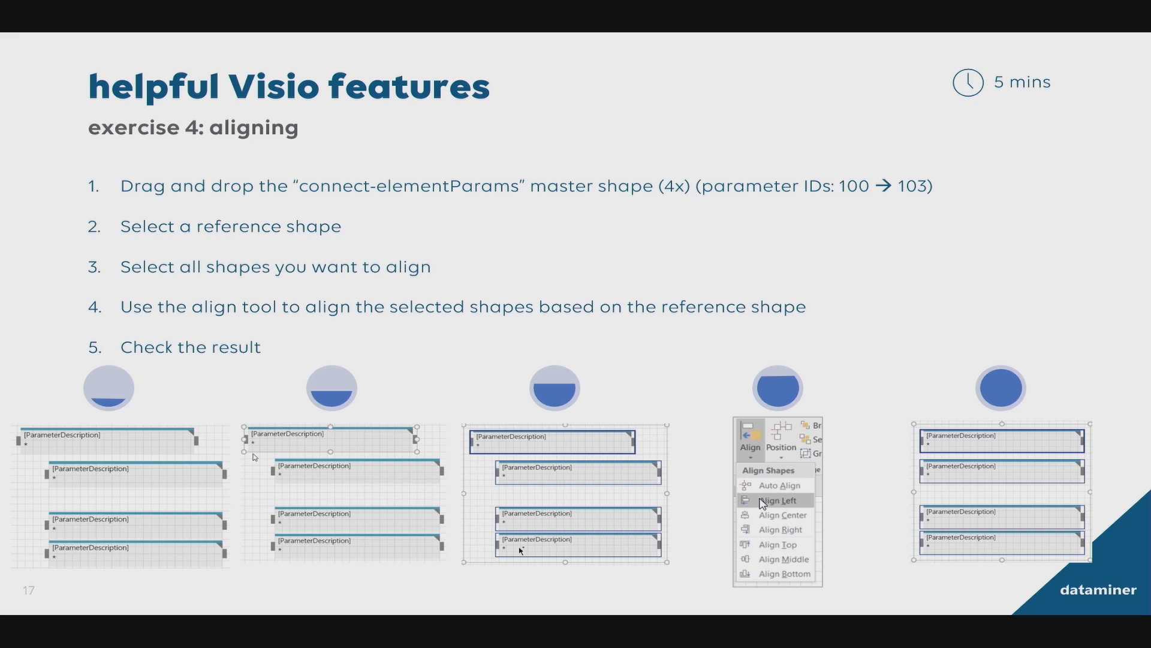
# - Switch to the Visio drawing and place a connect-elementParams shape on the page, beside the SERVICE STATUS KPI
pyautogui.hotkey('alt', 'Tab')
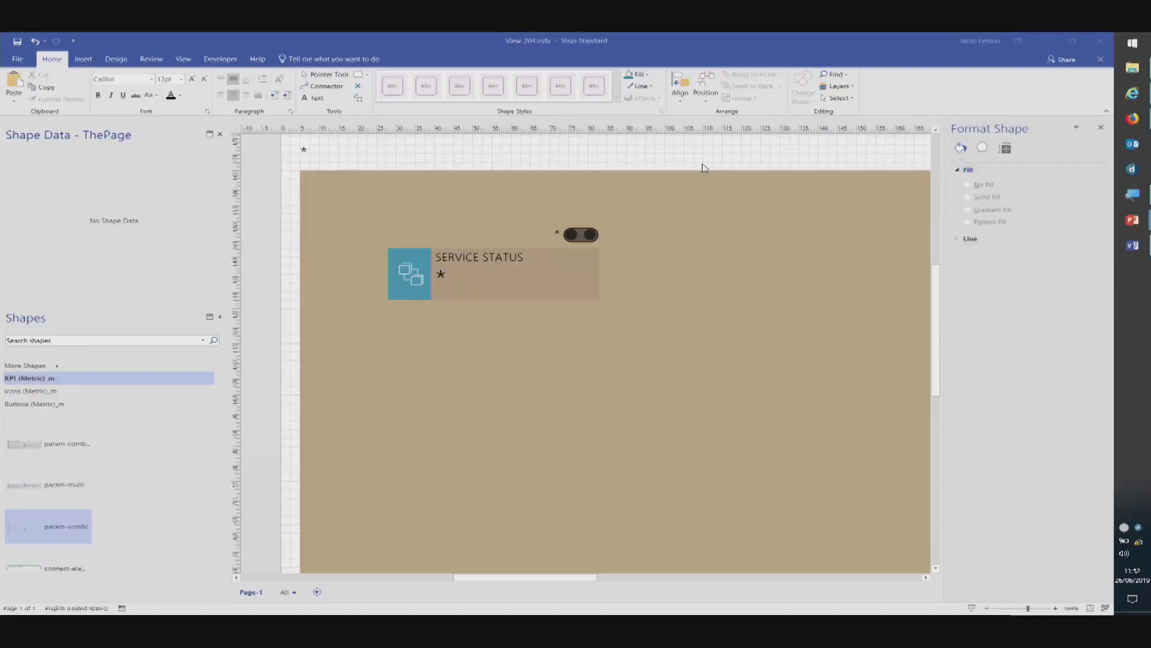
pyautogui.scroll(-1, 714, 264)
pyautogui.keyDown('ctrl'); pyautogui.scroll(-3, 714, 265); pyautogui.keyUp('ctrl')
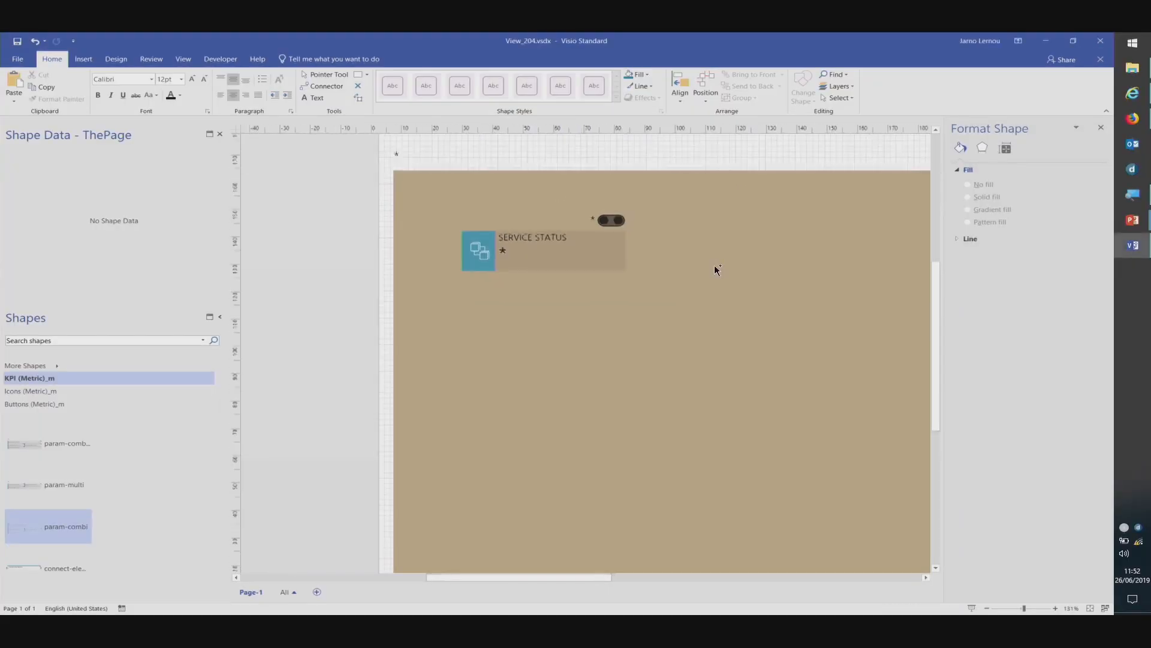
pyautogui.scroll(-3, 84, 501)
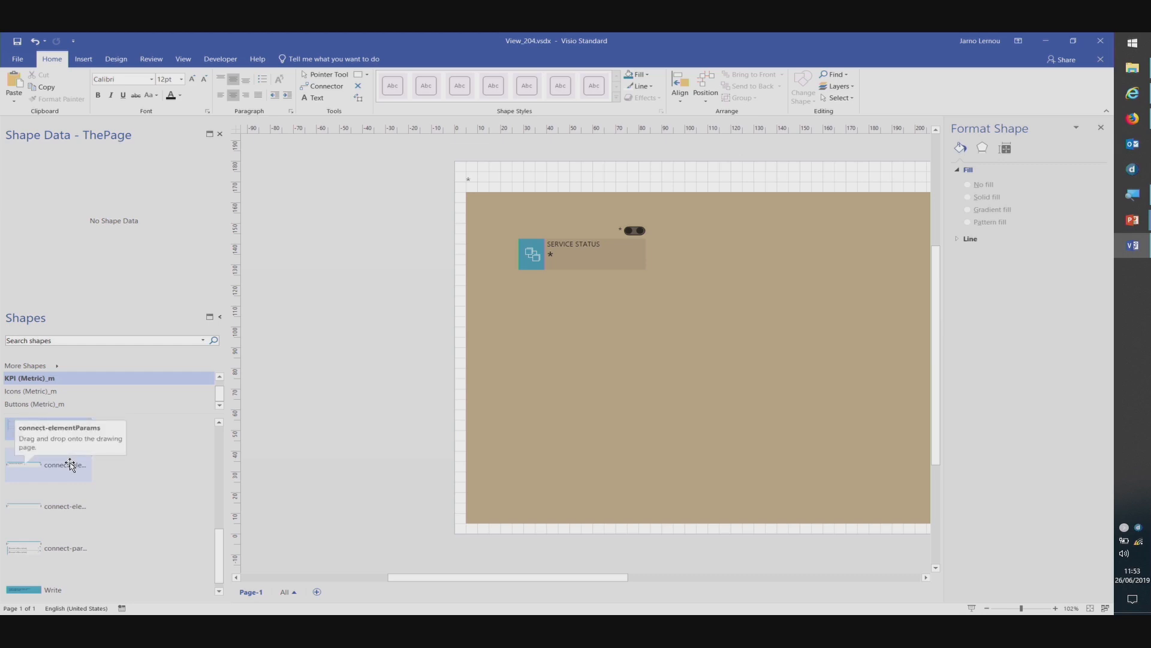
pyautogui.moveTo(69, 465); pyautogui.dragTo(779, 228)
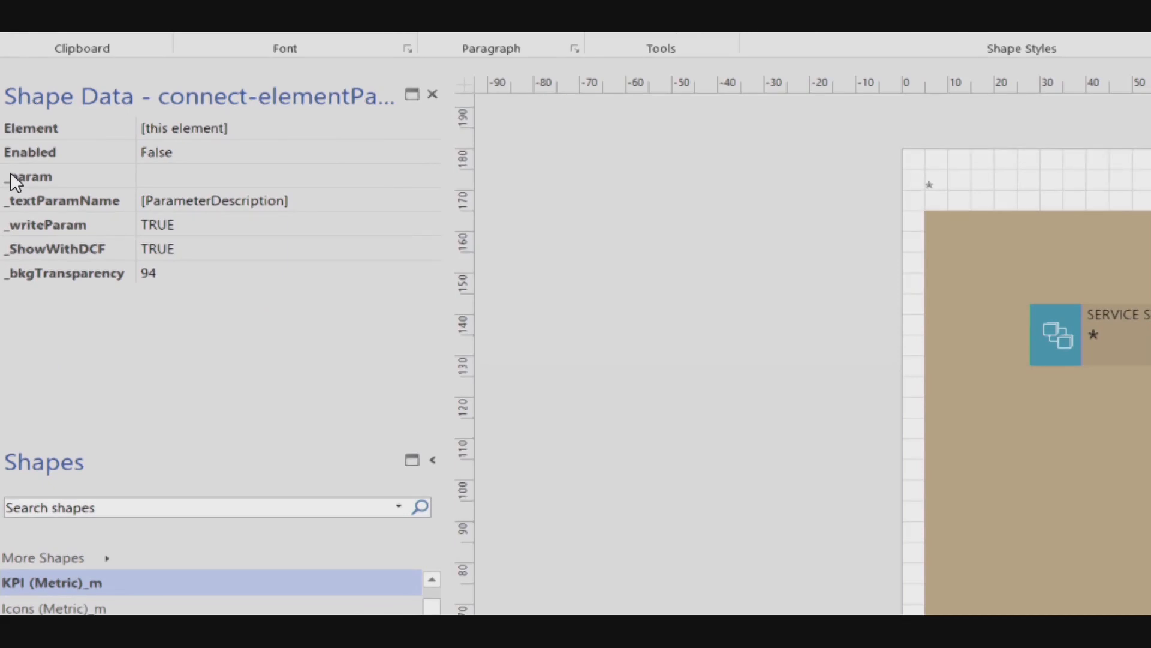
# - Set the connect-elementParams shape's Element to LE and its _param to 100
pyautogui.click(215, 134)
pyautogui.write('LE')
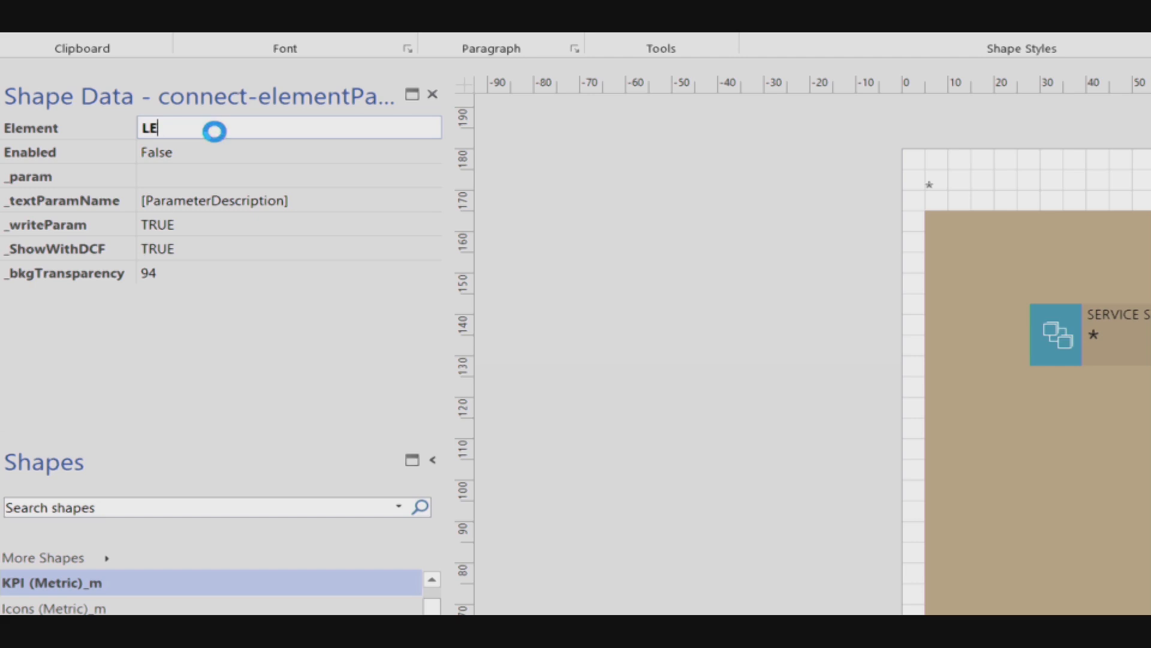
pyautogui.press('Tab')
pyautogui.press('Tab')
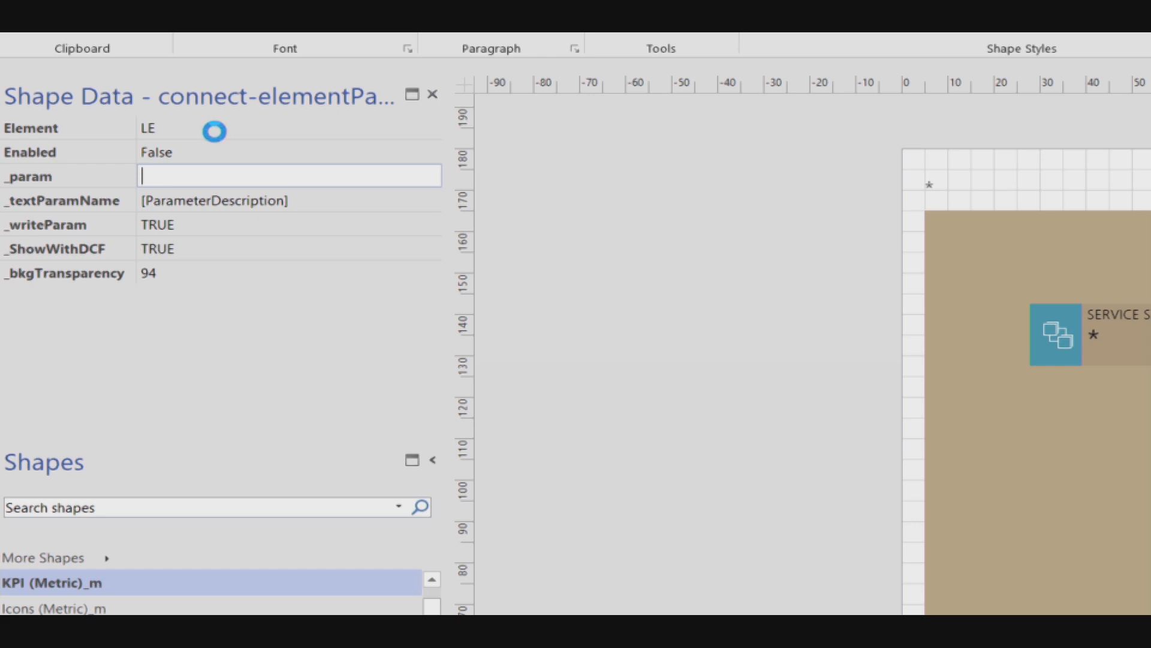
pyautogui.write('100')
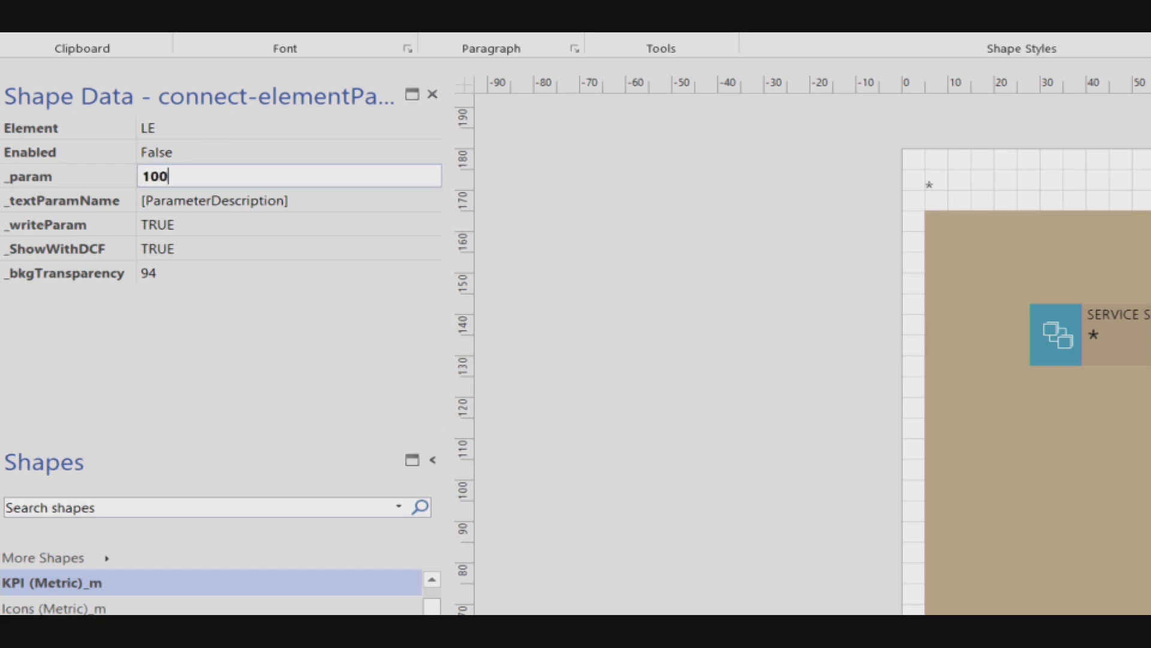
# - Set the connect-elementParams shape's _writeParam and _ShowWithDCF to FALSE and deselect the shape
pyautogui.press('Tab')
pyautogui.press('Tab')
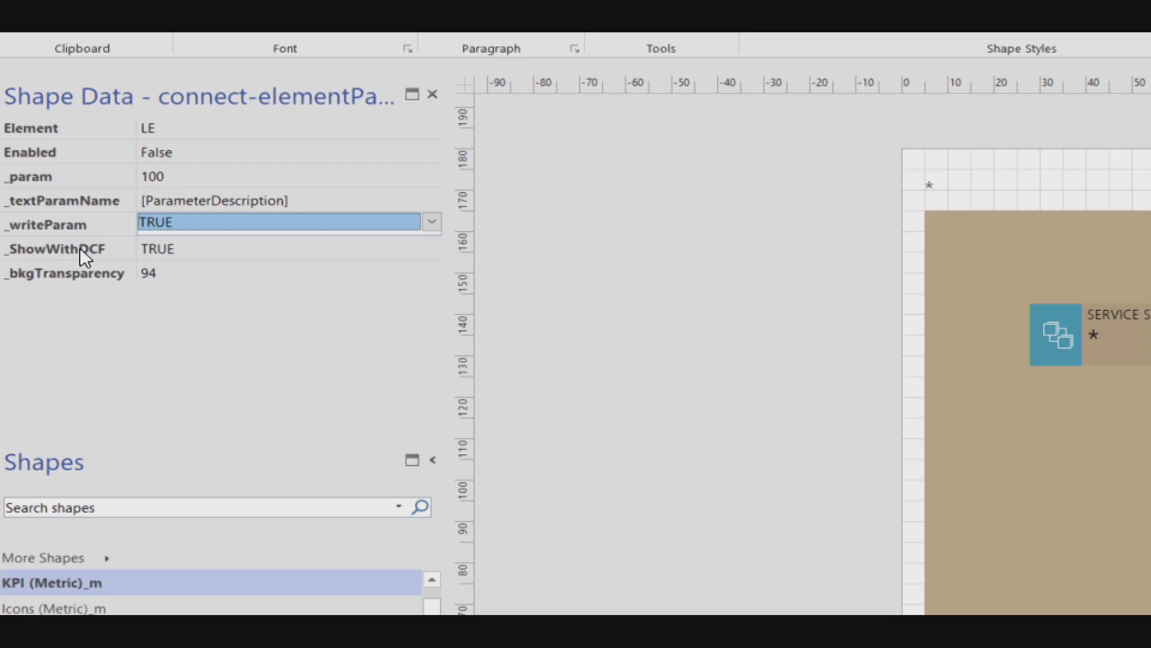
pyautogui.click(147, 220)
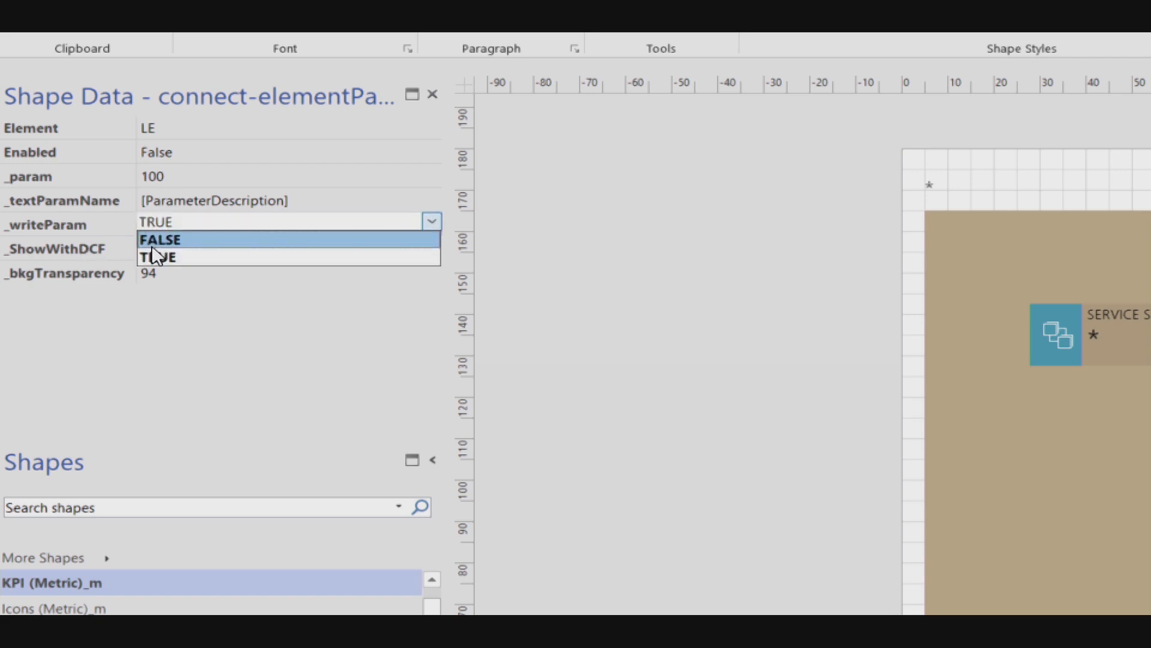
pyautogui.click(151, 244)
pyautogui.click(163, 257)
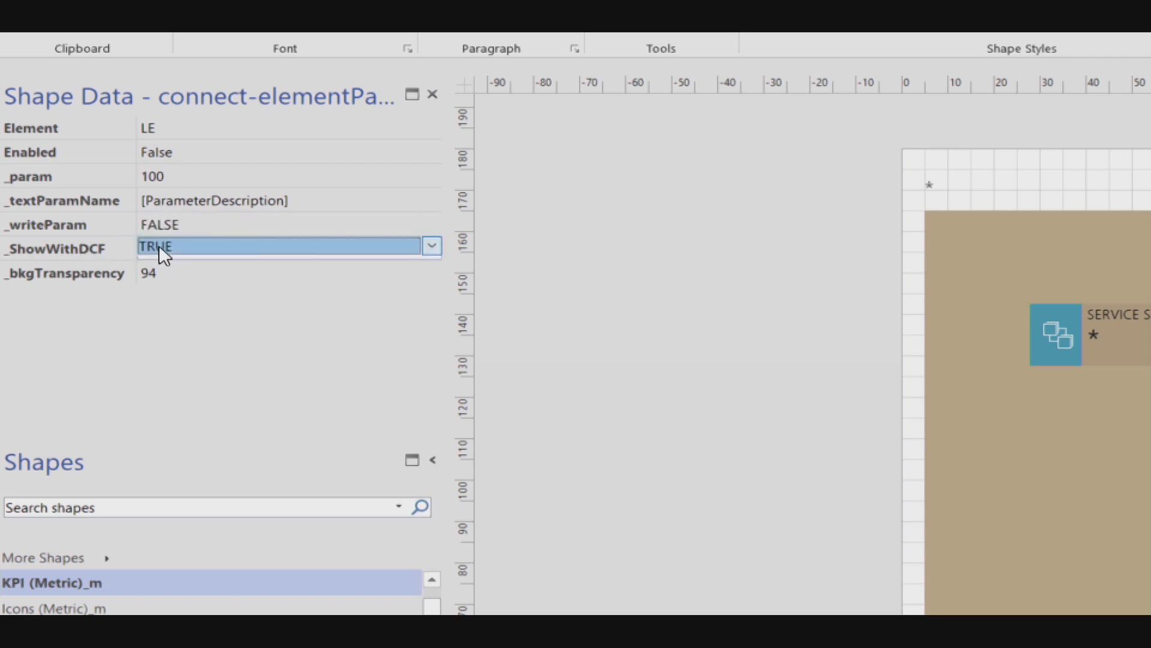
pyautogui.click(159, 247)
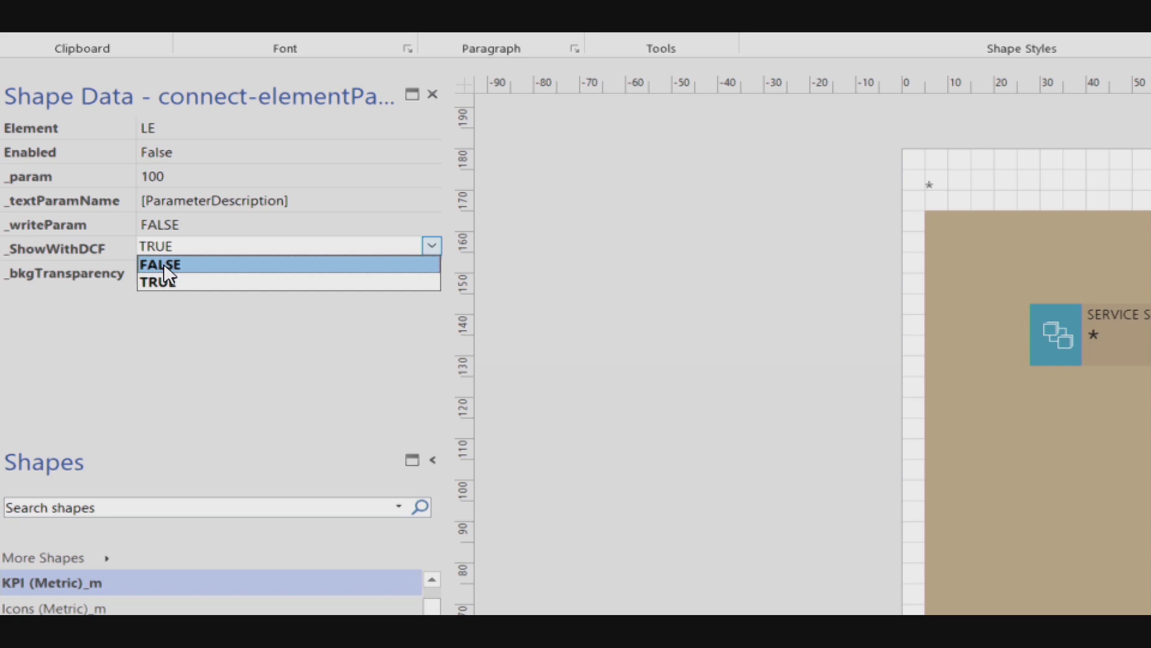
pyautogui.click(164, 264)
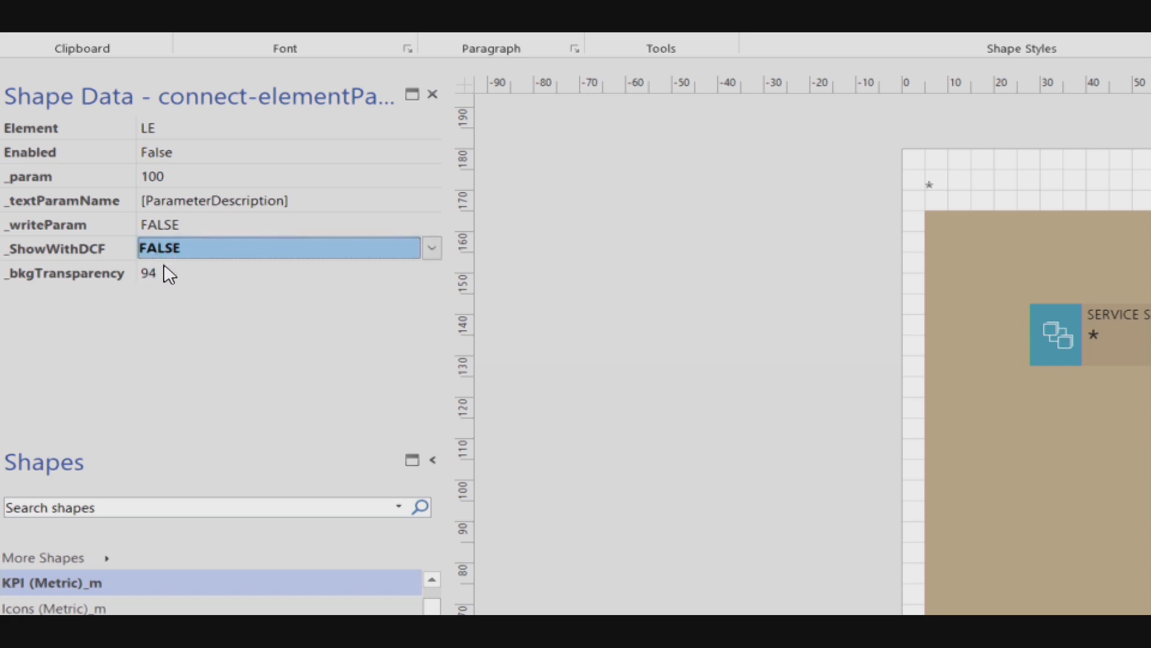
pyautogui.click(879, 334)
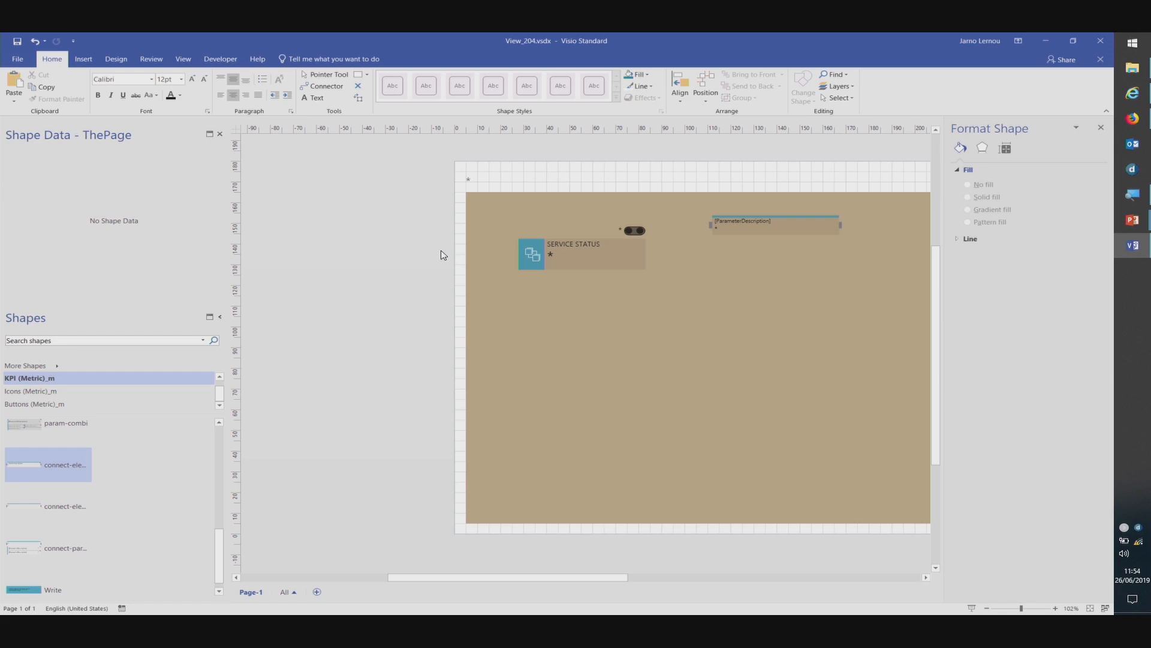
# - Switch to DataMiner, toggle the service status to Error and back to check the new parameter shape, and return to Visio
pyautogui.click(733, 218)
pyautogui.hotkey('alt', 'Tab')
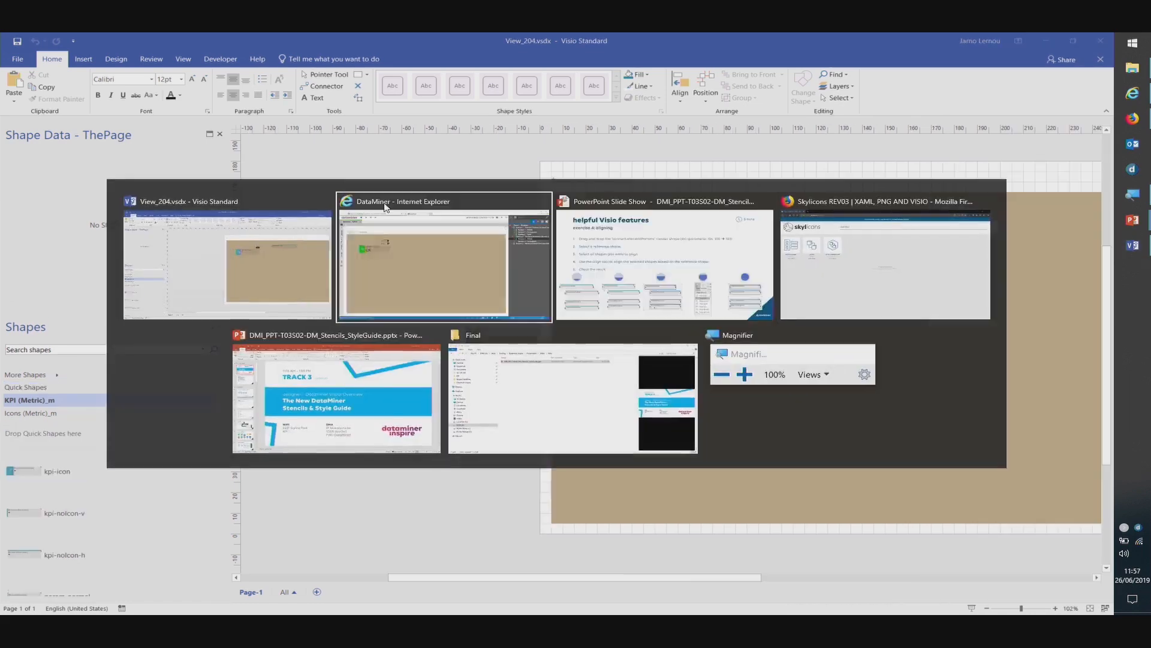
pyautogui.click(384, 206)
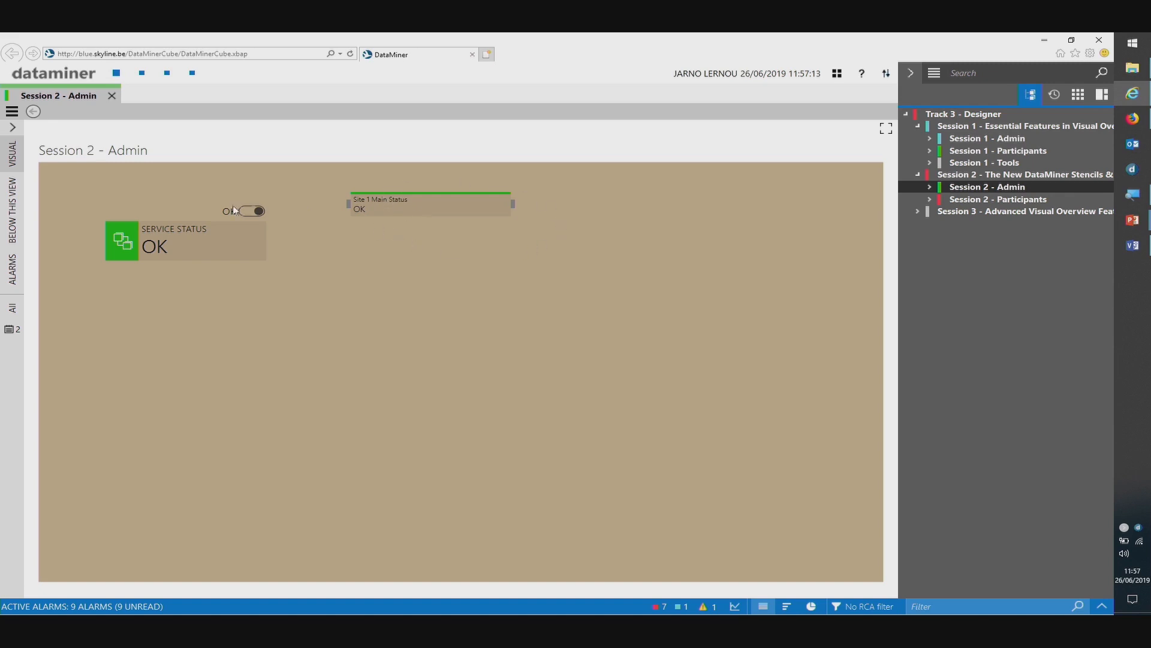
pyautogui.click(252, 211)
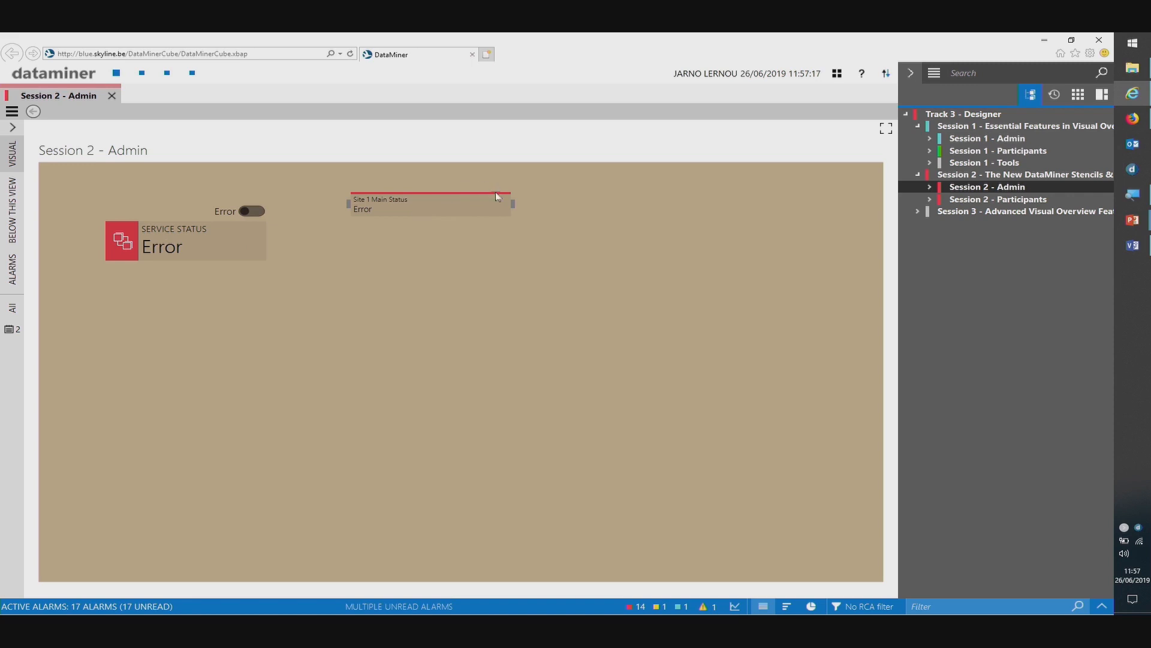
pyautogui.click(245, 209)
pyautogui.hotkey('alt', 'Tab')
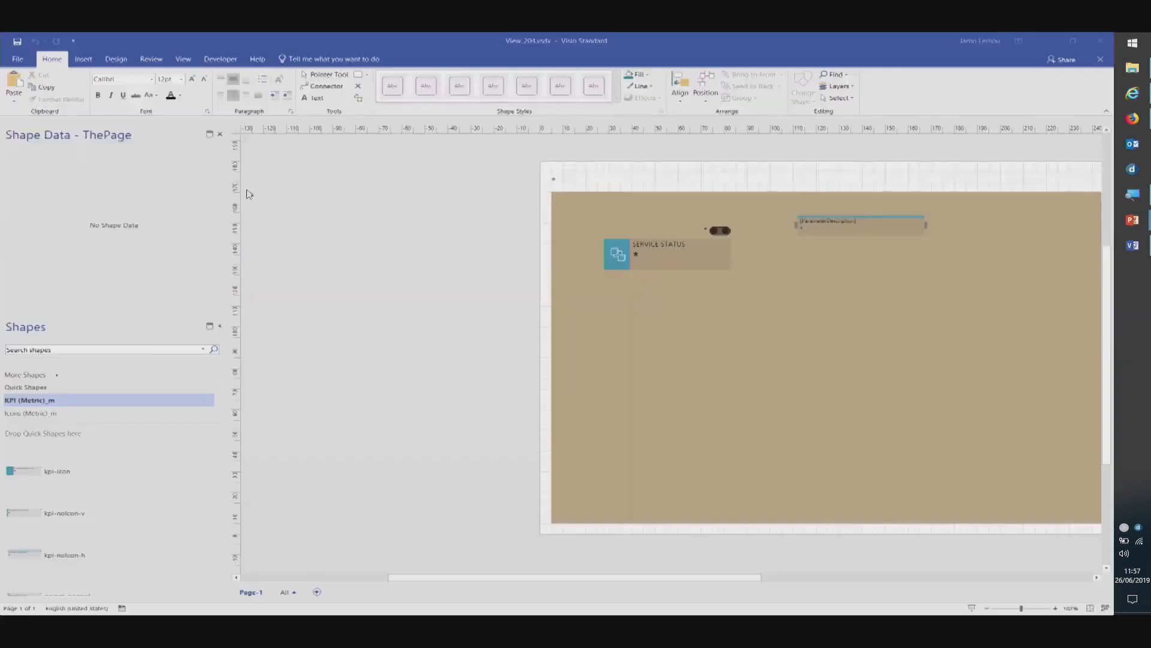
pyautogui.moveTo(770, 183); pyautogui.dragTo(1001, 451)
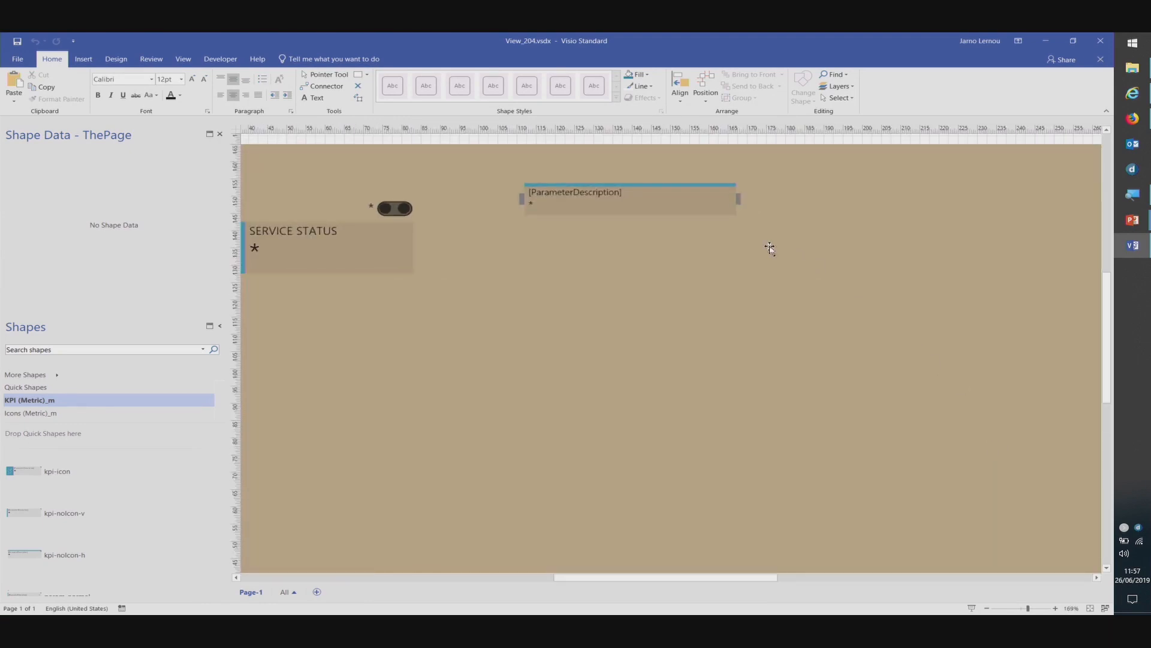
pyautogui.click(657, 198)
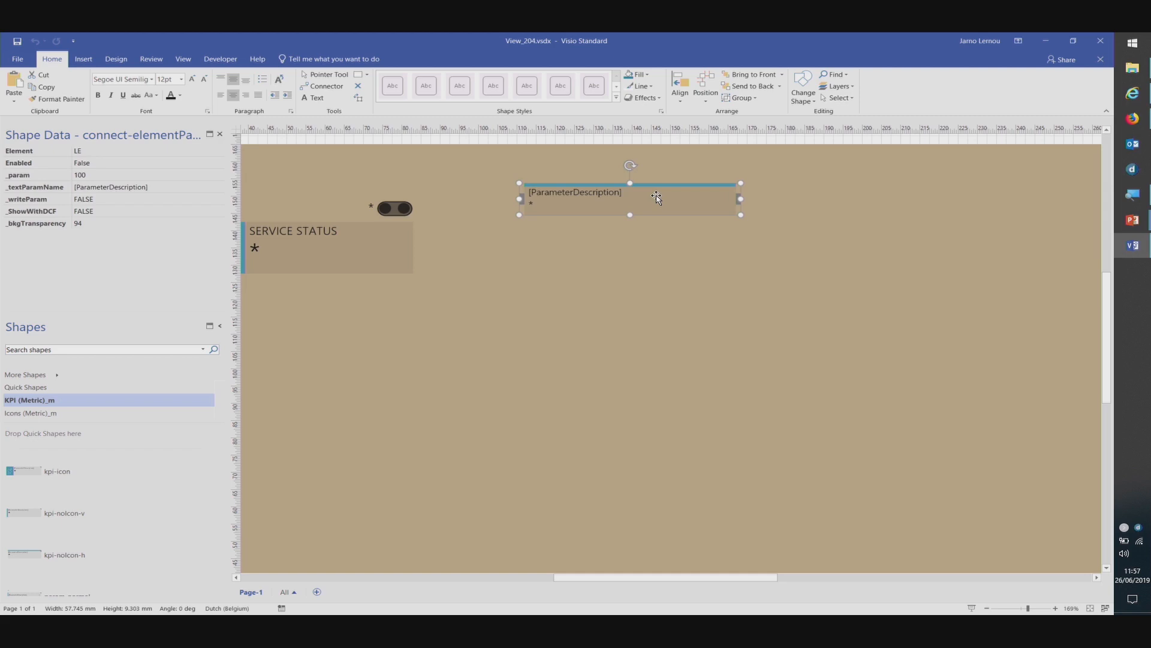
pyautogui.hotkey('ctrl', 'd')
pyautogui.hotkey('ctrl', 'd')
pyautogui.hotkey('ctrl', 'd')
pyautogui.hotkey('ctrl', 'z')
pyautogui.hotkey('ctrl', 'z')
pyautogui.hotkey('ctrl', 'z')
pyautogui.hotkey('ctrl', 'd')
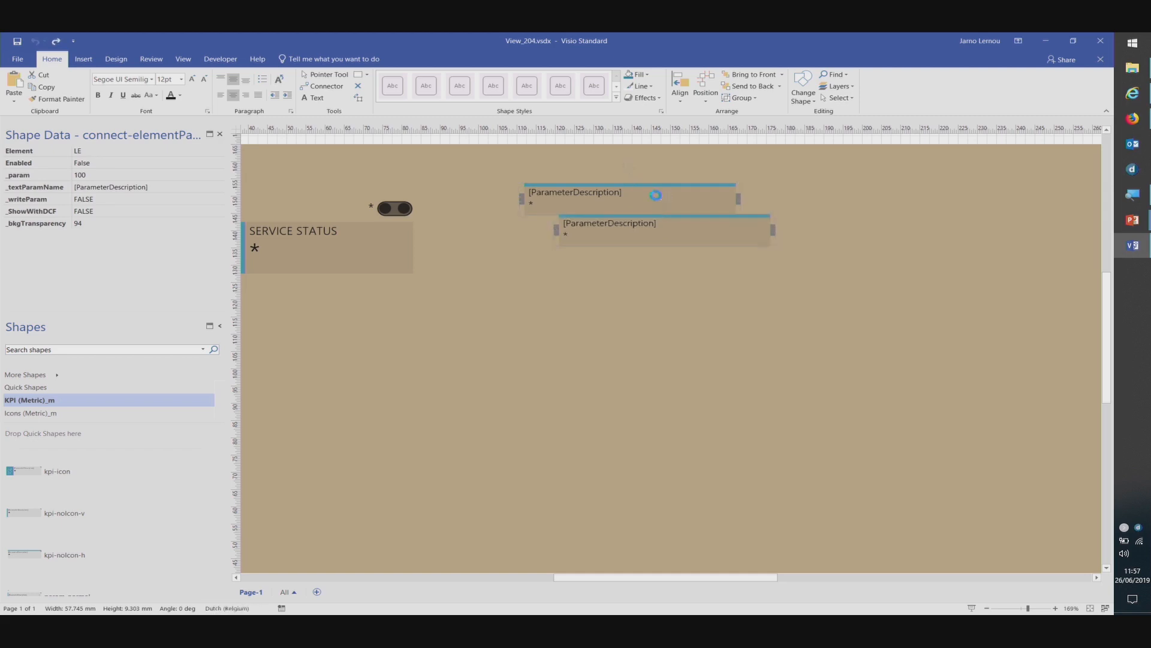
pyautogui.hotkey('ctrl', 'd')
pyautogui.hotkey('ctrl', 'd')
pyautogui.hotkey('ctrl', 'z')
pyautogui.hotkey('ctrl', 'z')
pyautogui.hotkey('ctrl', 'z')
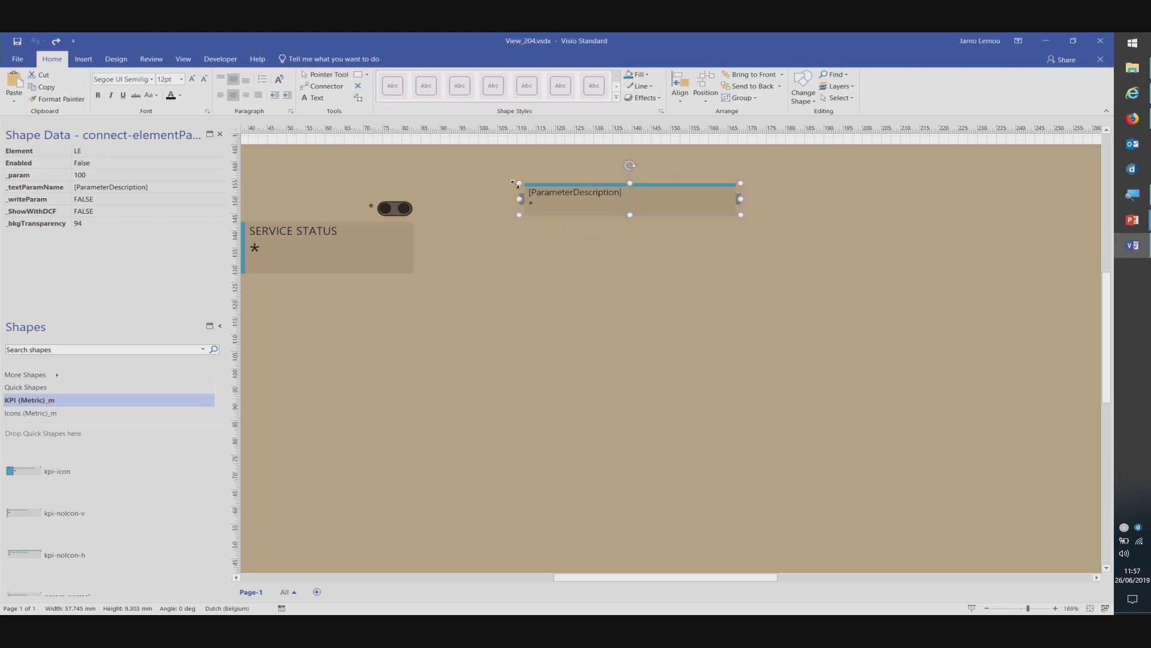
# - Make three copies of the connect-elementParams shape below the original, at uneven horizontal and vertical offsets
pyautogui.moveTo(561, 202); pyautogui.dragTo(556, 267)
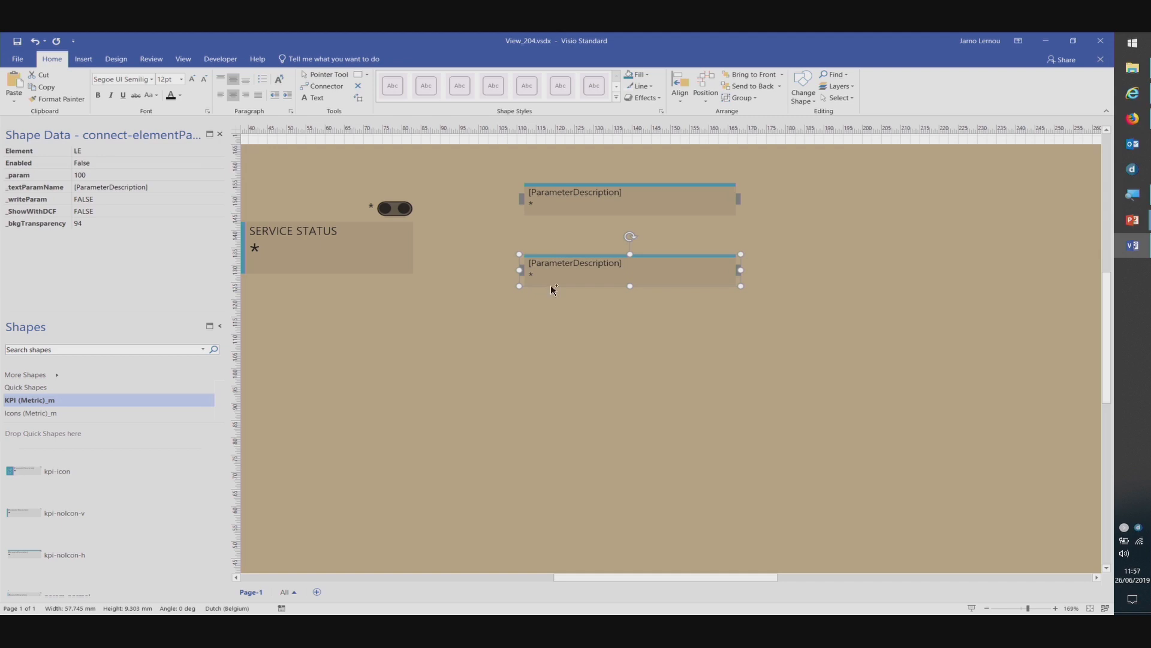
pyautogui.moveTo(550, 285); pyautogui.dragTo(607, 539)
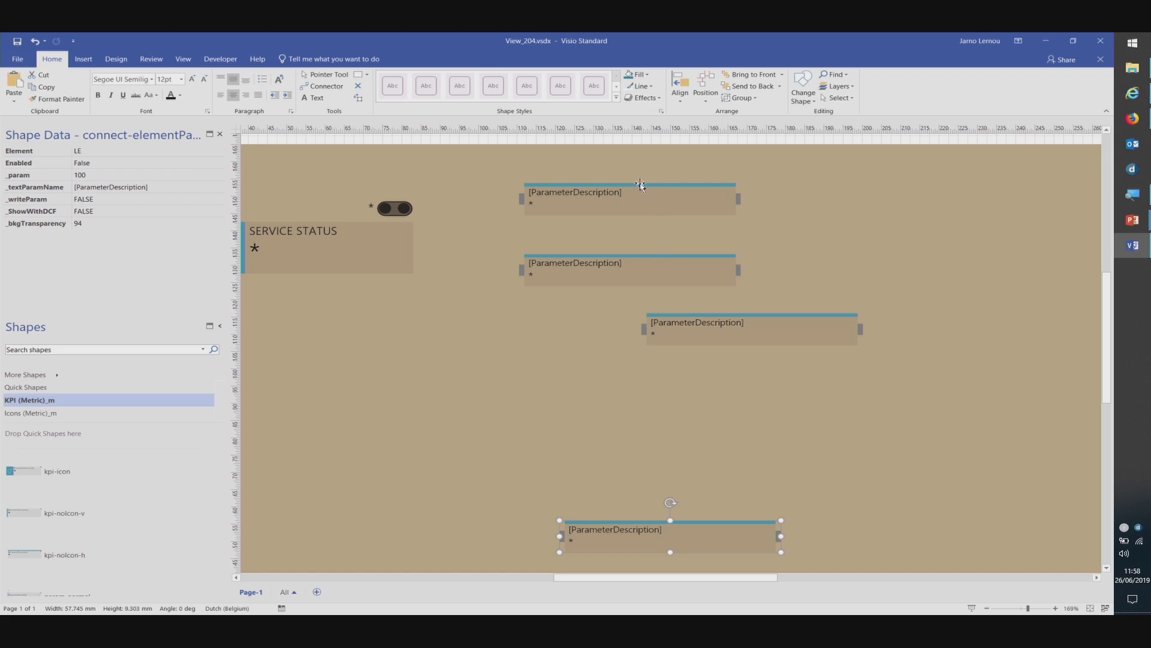
# - Left-align all four connect-elementParams shapes using the uppermost one as reference, and save the drawing
pyautogui.click(627, 194)
pyautogui.keyDown('shift'); pyautogui.click(601, 272); pyautogui.keyUp('shift')
pyautogui.keyDown('shift'); pyautogui.click(750, 331); pyautogui.keyUp('shift')
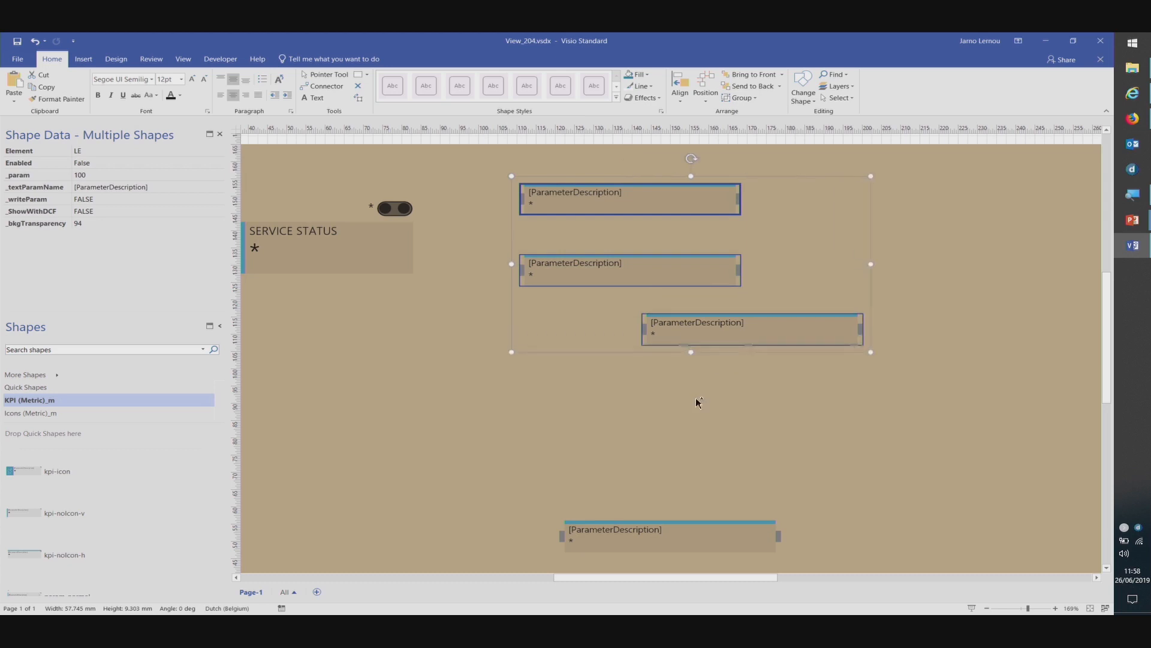
pyautogui.keyDown('shift'); pyautogui.click(656, 543); pyautogui.keyUp('shift')
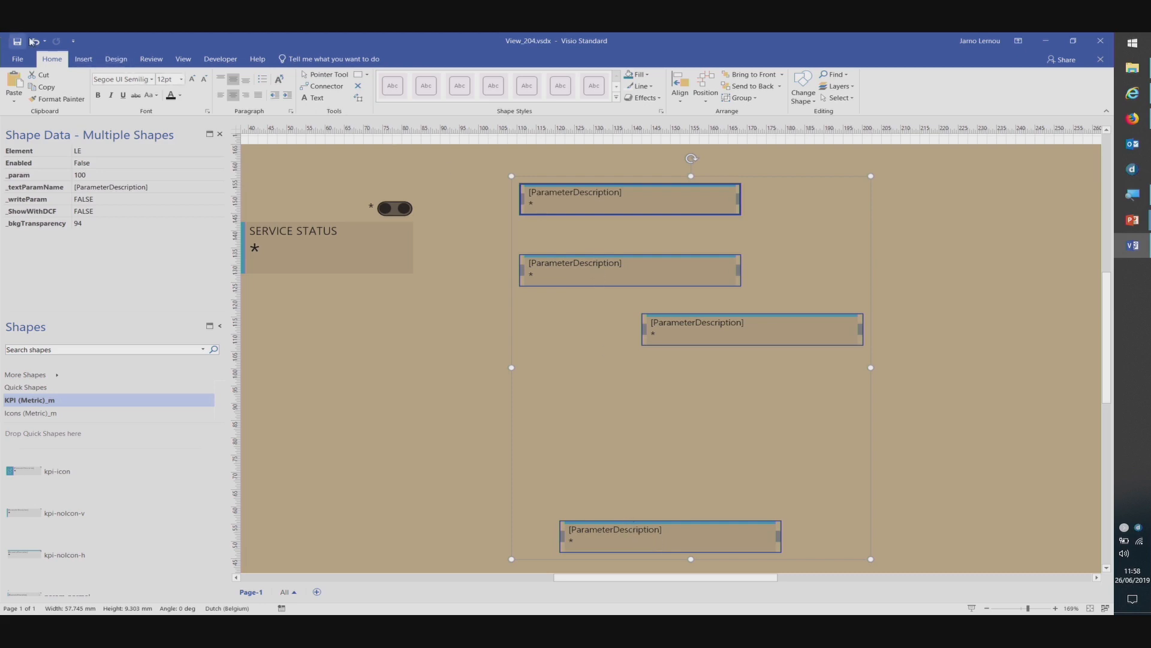
pyautogui.click(683, 101)
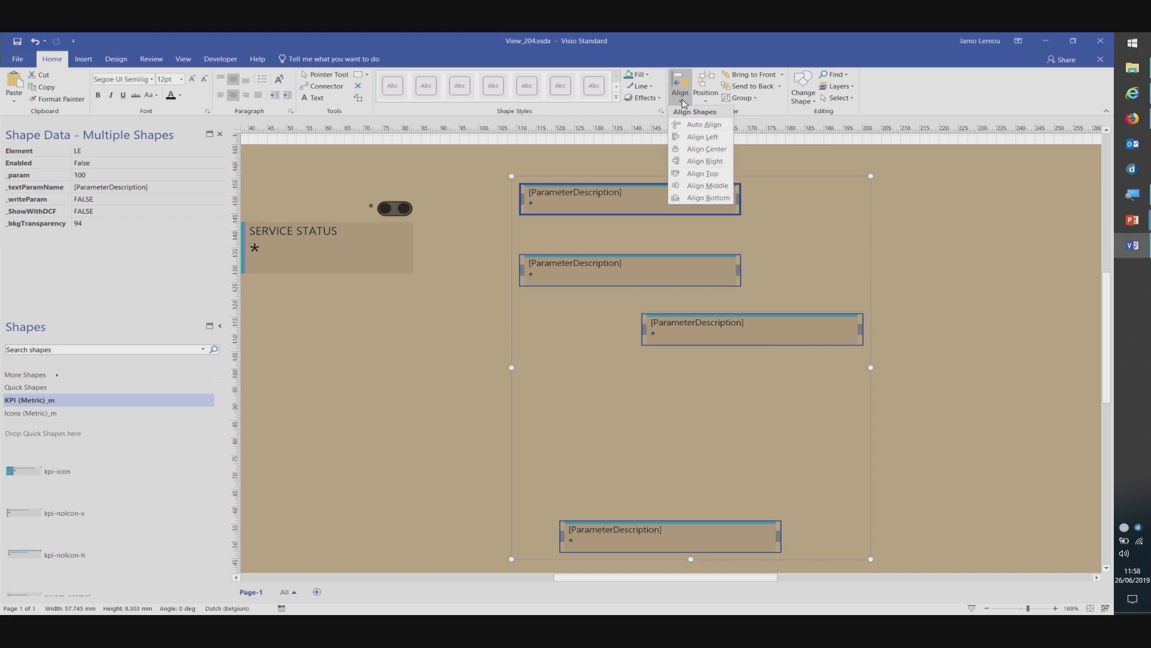
pyautogui.click(690, 137)
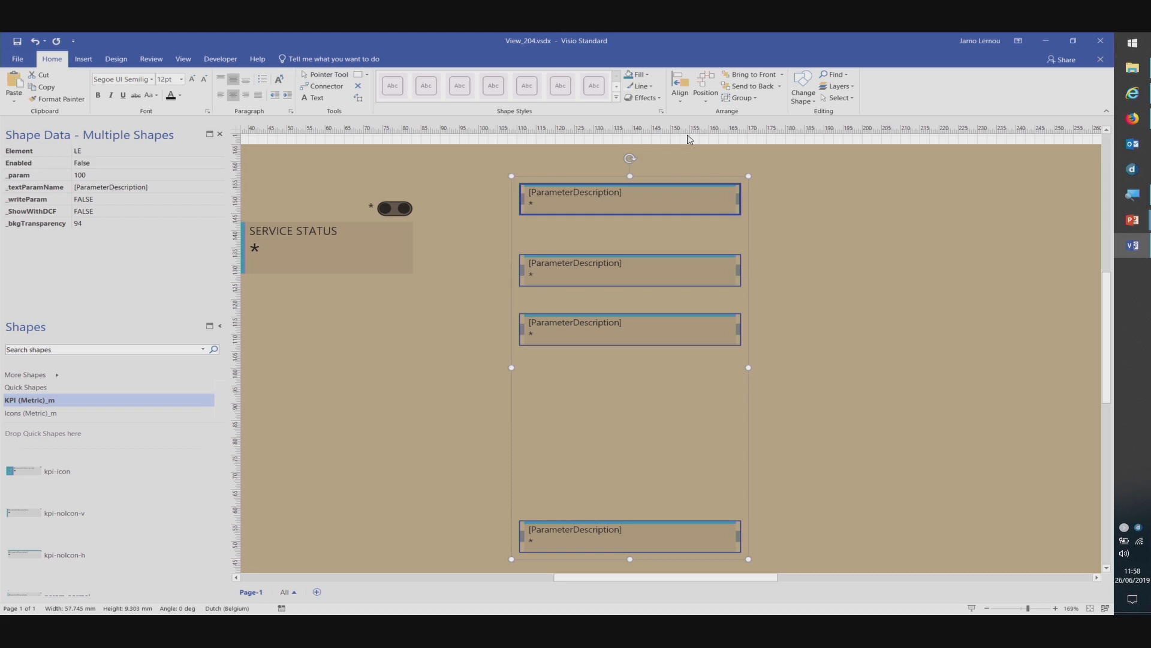
pyautogui.click(699, 142)
pyautogui.hotkey('ctrl', 's')
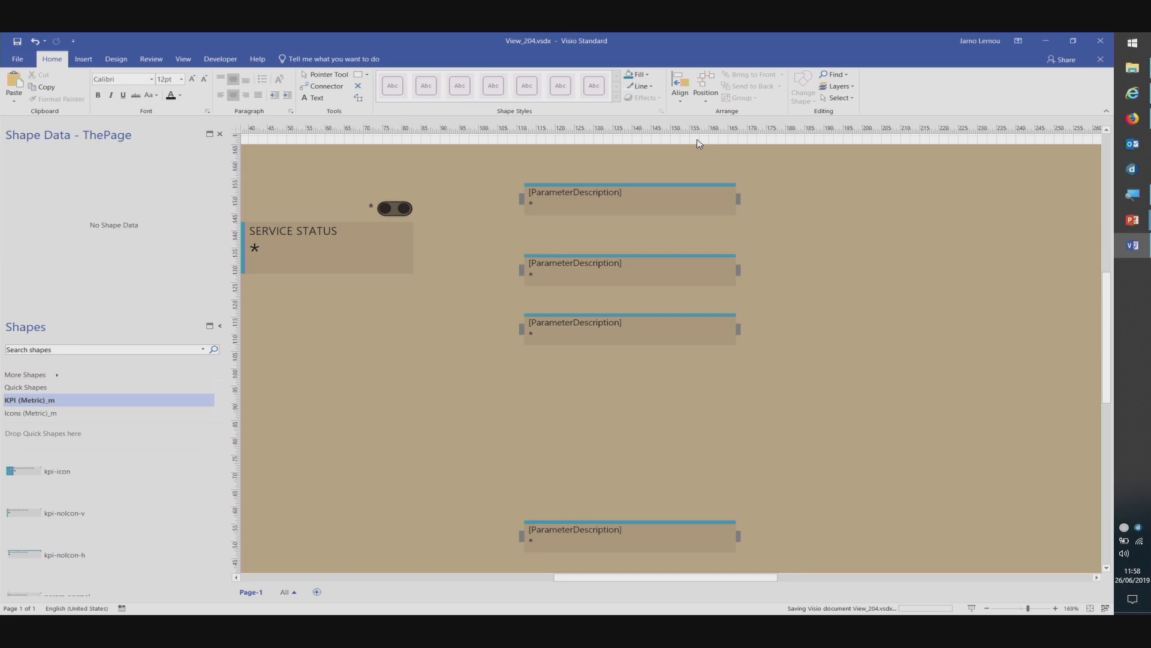
# - Switch to DataMiner and check the aligned parameter shapes in the Session 2 - Admin view
pyautogui.hotkey('alt', 'Tab')
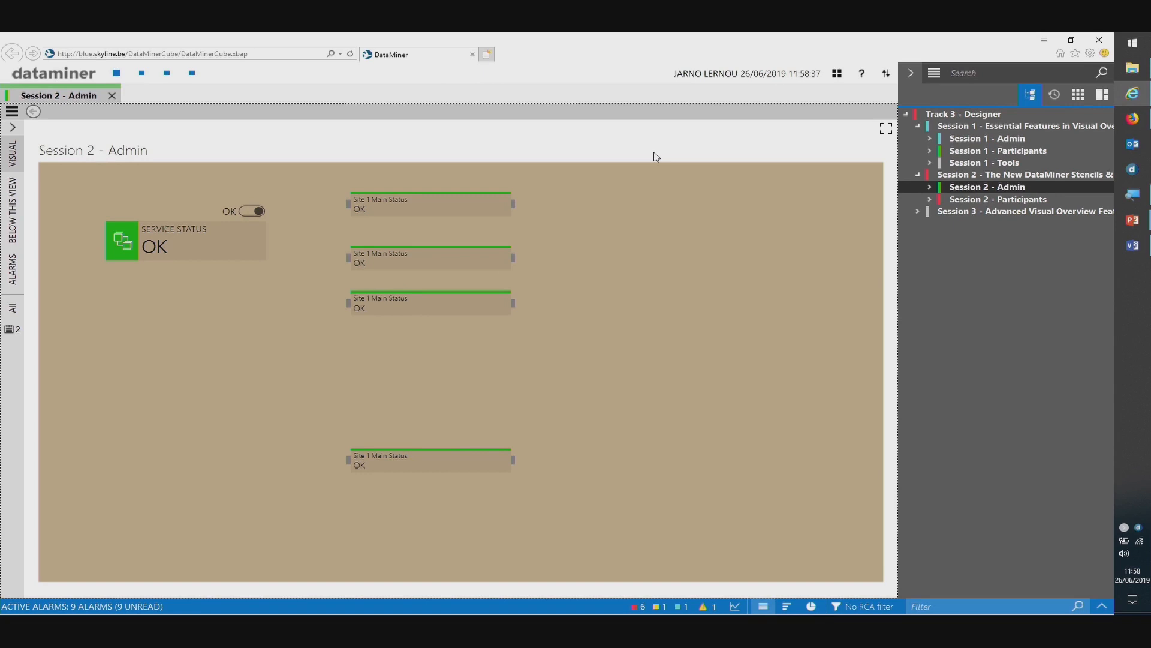
pyautogui.hotkey('alt', 'Tab')
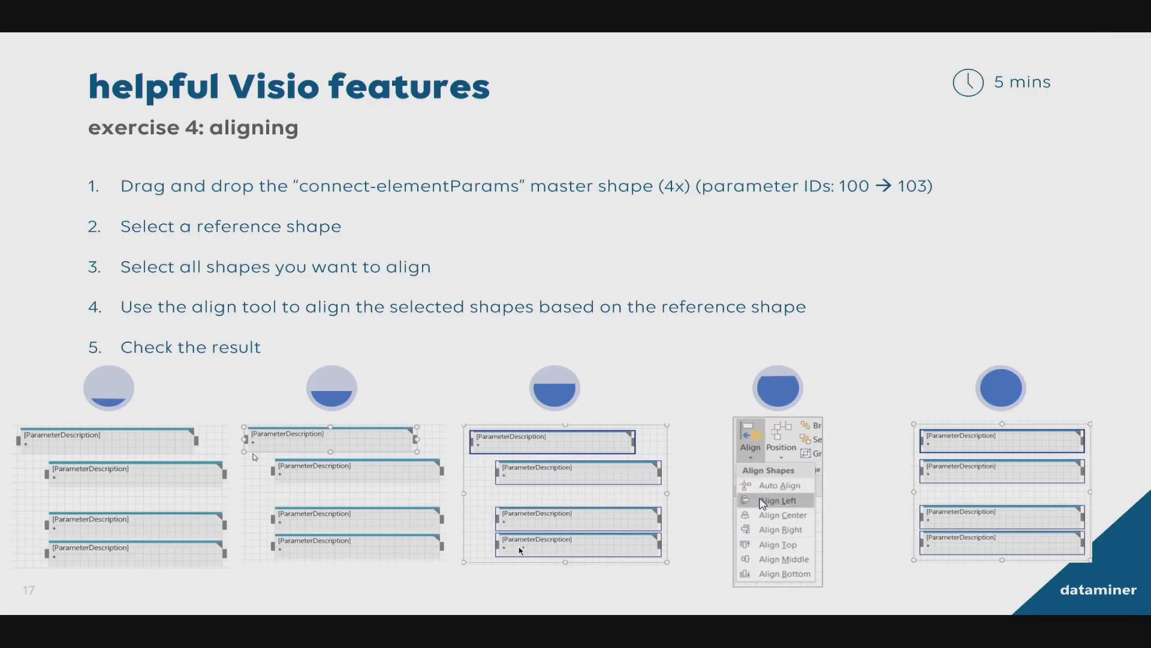
pyautogui.press('Right')
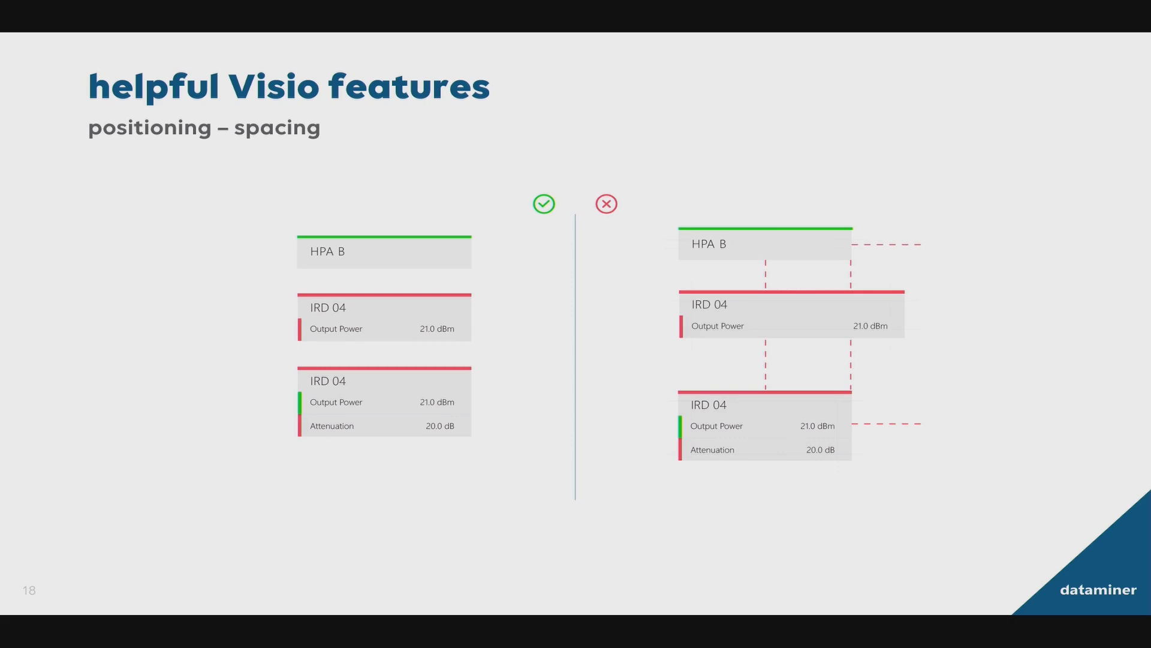
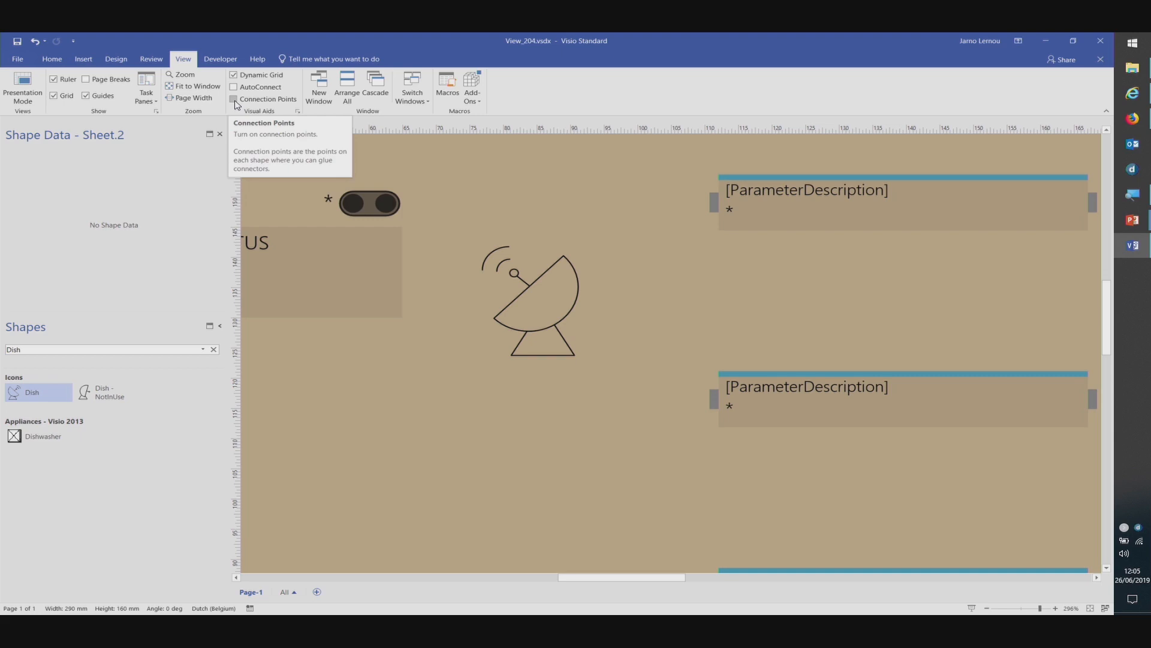
# - Turn on the display of connection points and add a connection point on the right edge of the Dish icon's bowl
pyautogui.click(235, 104)
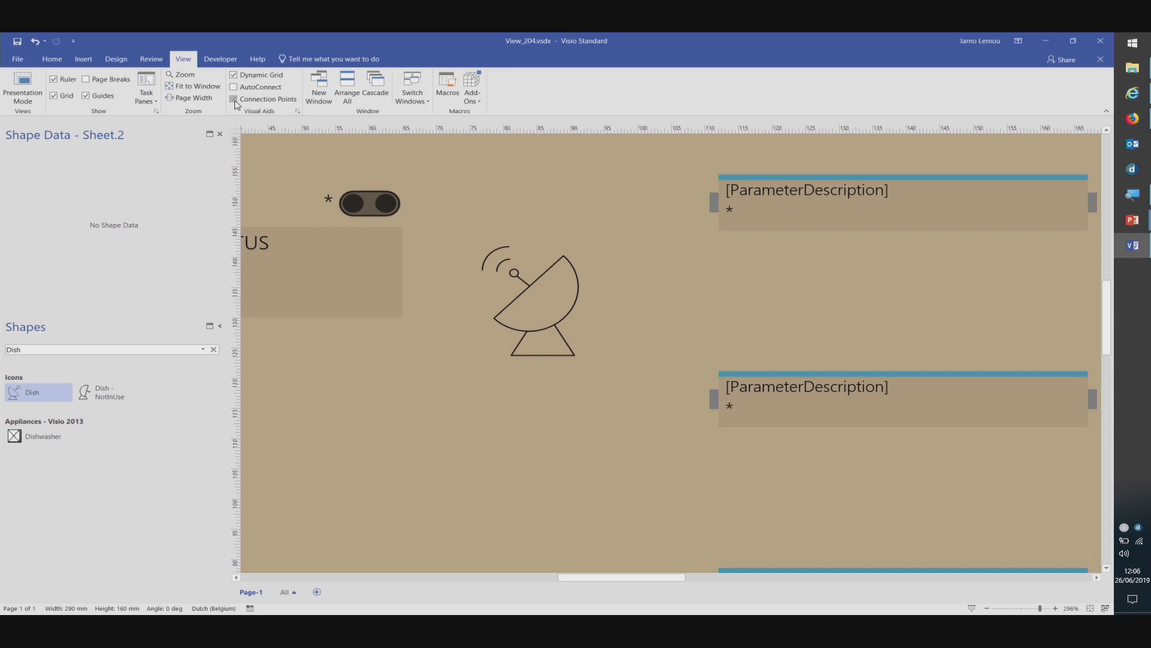
pyautogui.click(59, 60)
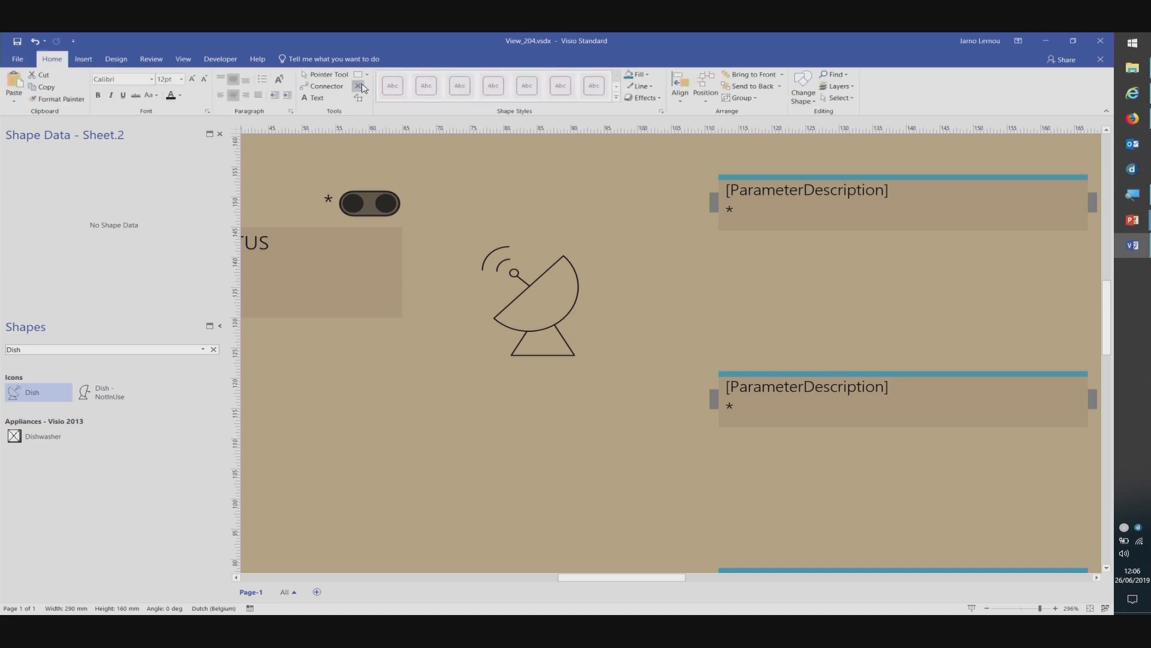
pyautogui.click(539, 279)
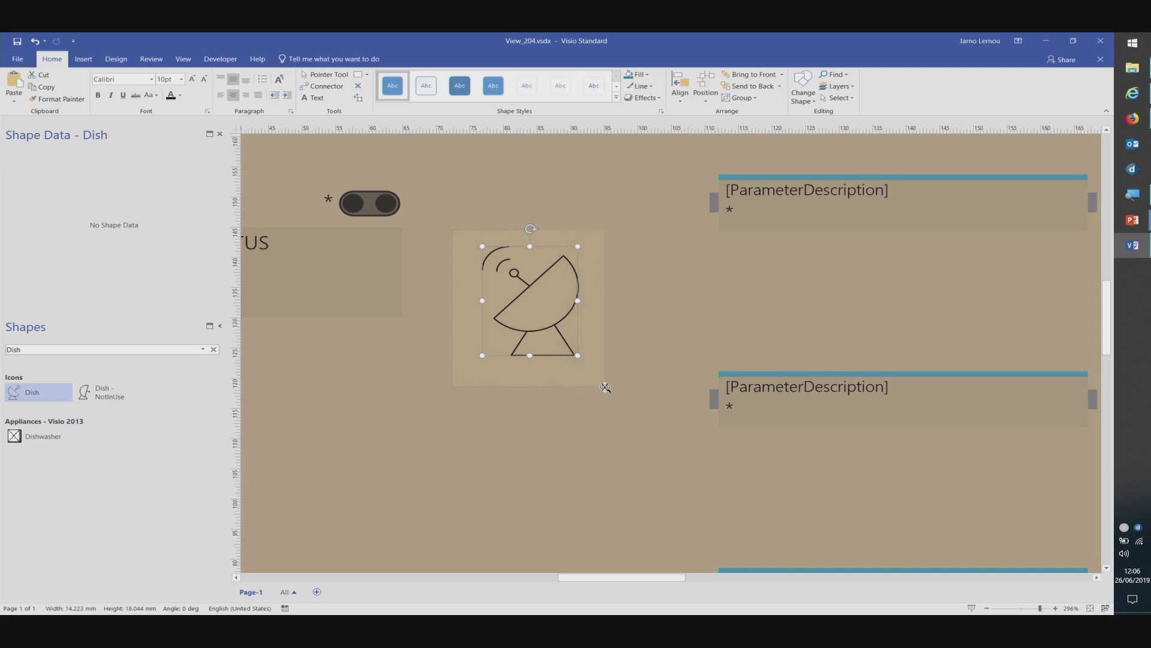
pyautogui.scroll(2, 604, 387)
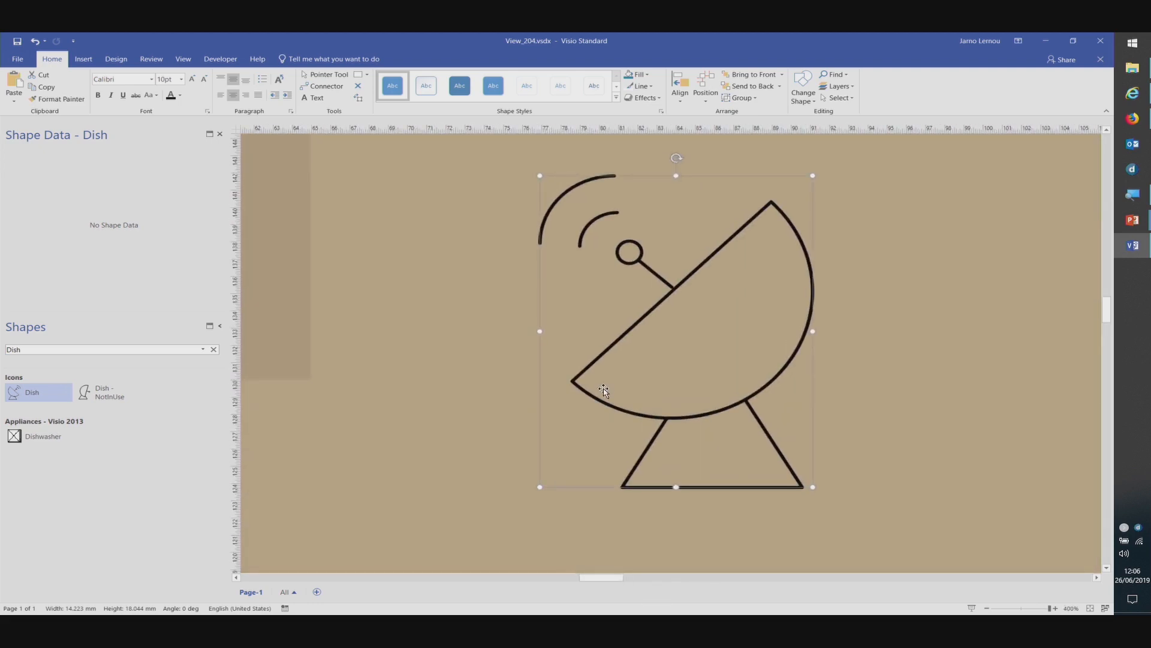
pyautogui.click(358, 89)
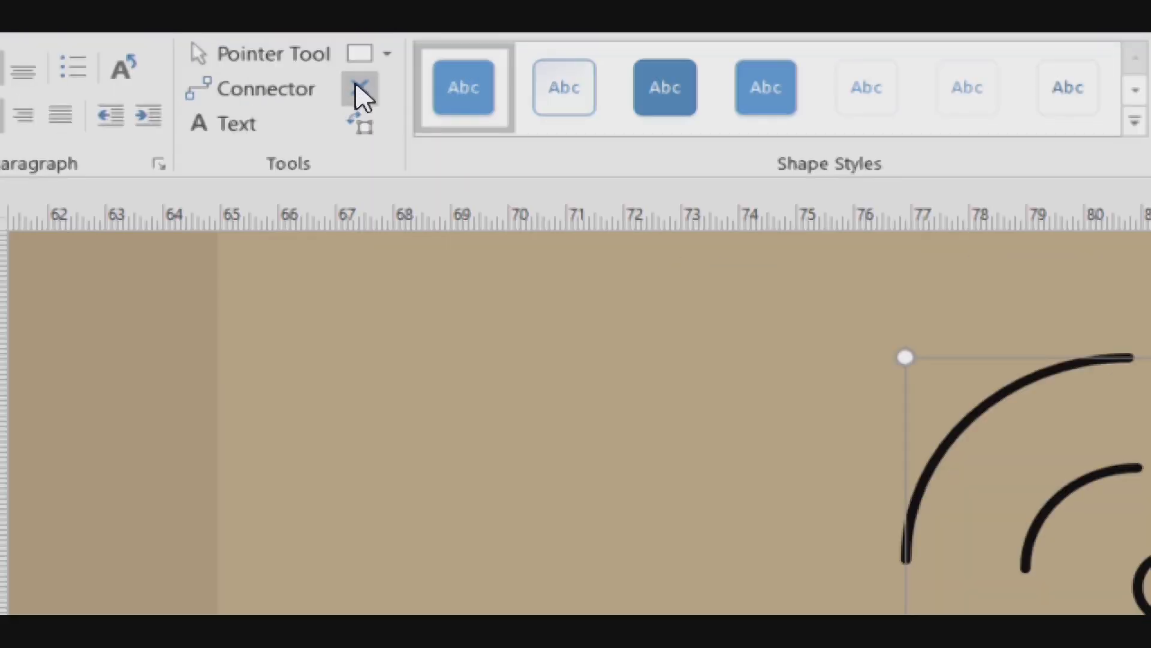
pyautogui.click(362, 88)
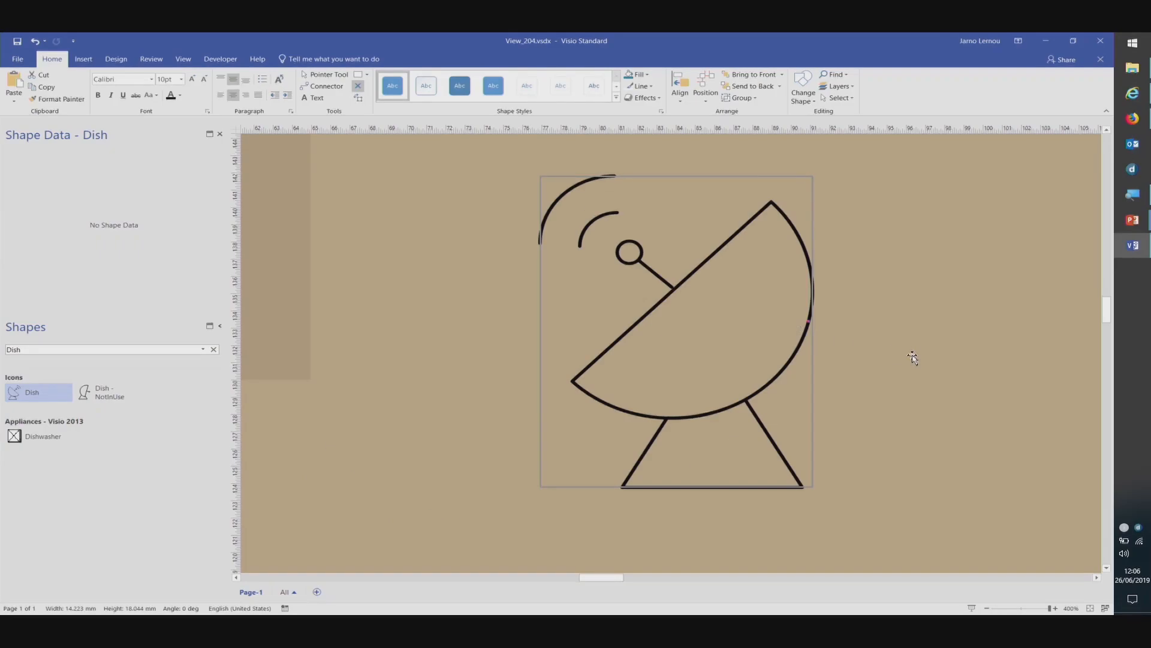
pyautogui.click(912, 358)
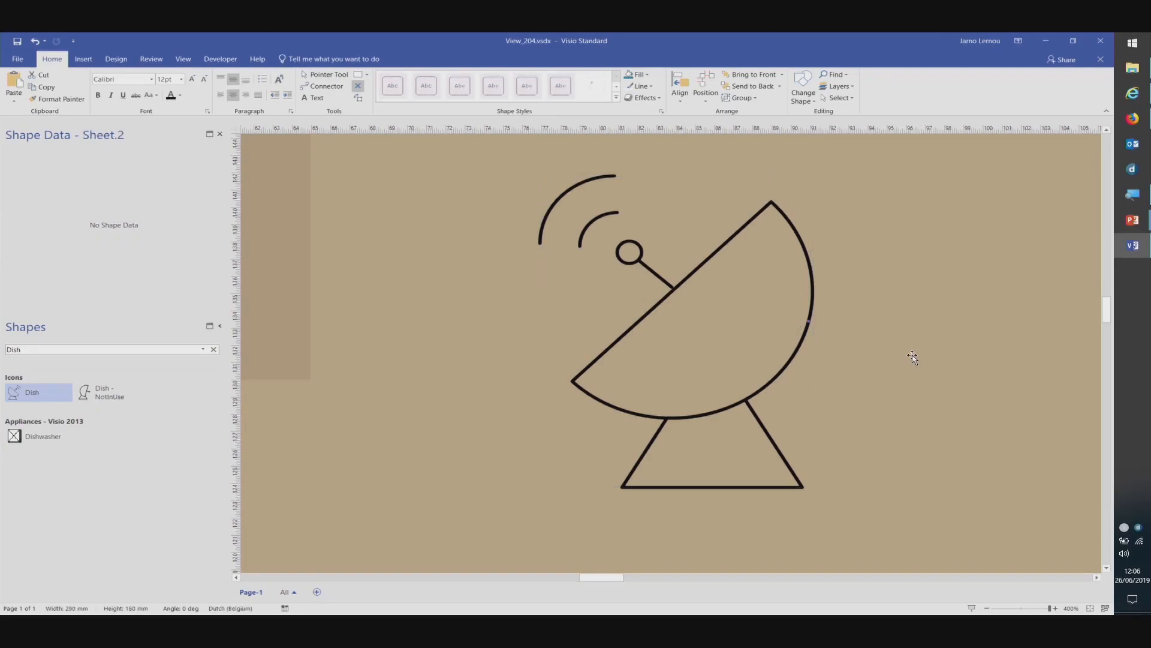
# - Switch to PowerPoint, read the exercise 8 slide on connection lines, and return to Visio
pyautogui.click(1130, 222)
pyautogui.click(1083, 255)
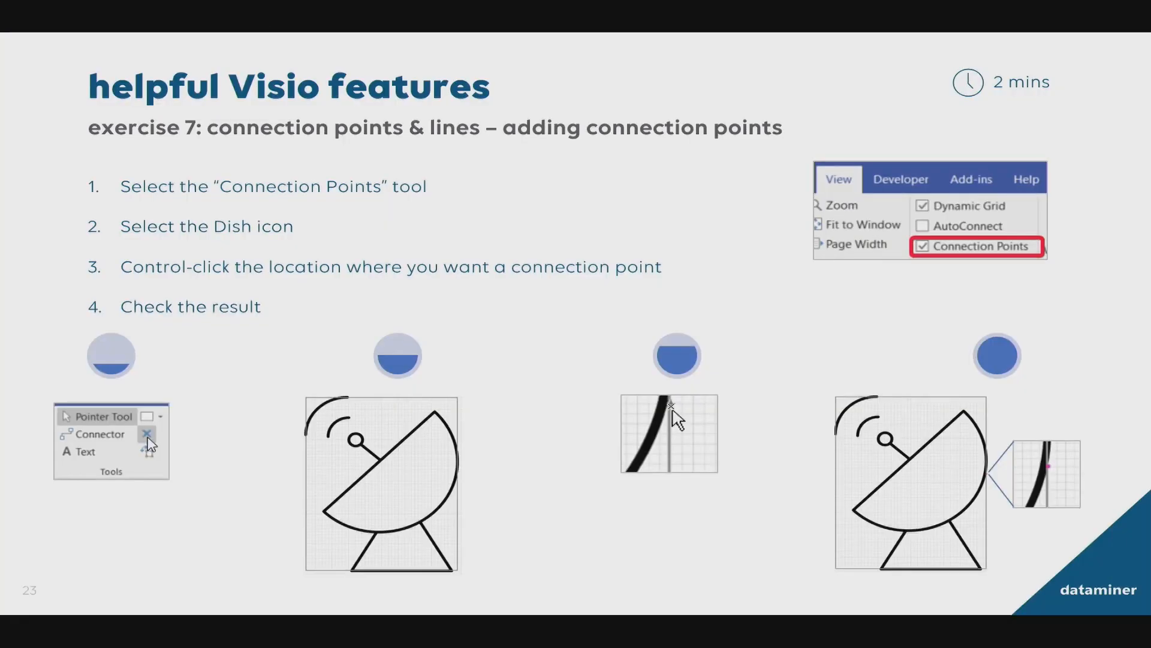
pyautogui.click(531, 343)
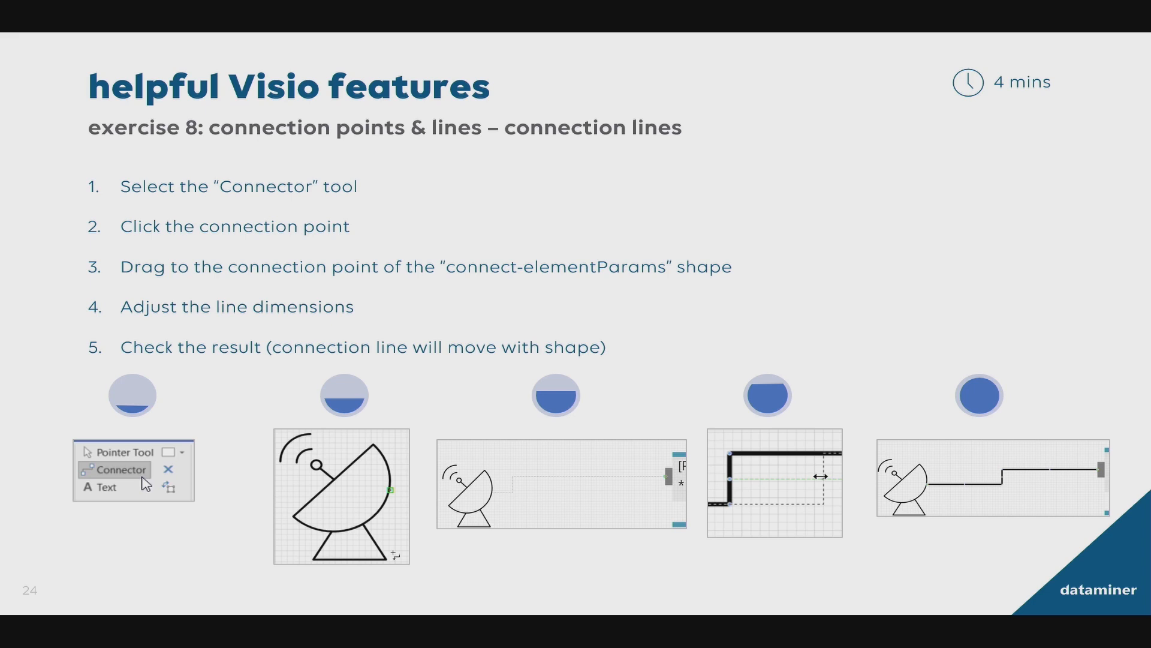
pyautogui.hotkey('alt', 'Tab')
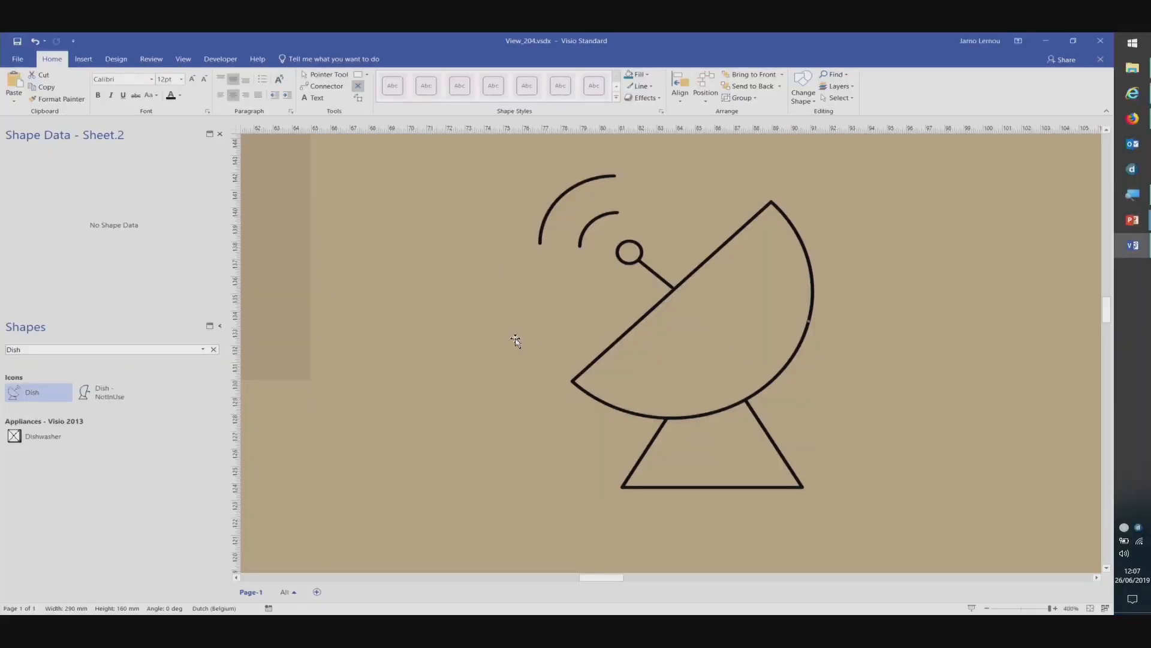
# - Draw connectors from the Dish icon's connection point to the left connection points of the upper two connect-elementParams shapes
pyautogui.scroll(-2, 566, 342)
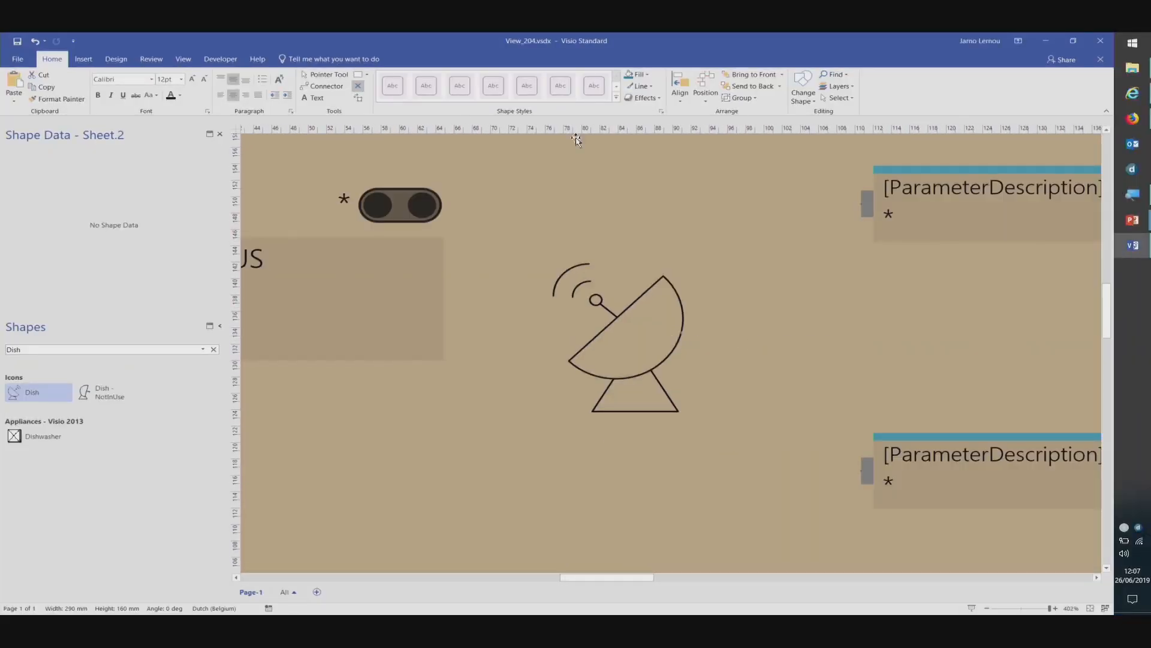
pyautogui.click(339, 89)
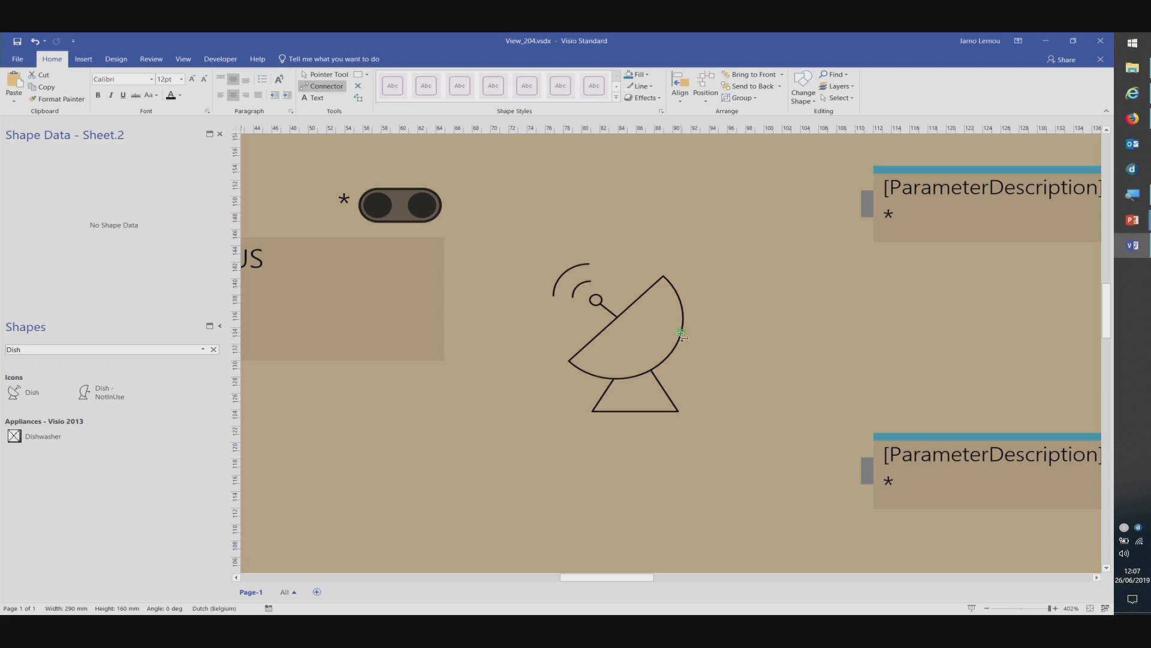
pyautogui.moveTo(683, 336); pyautogui.dragTo(713, 333)
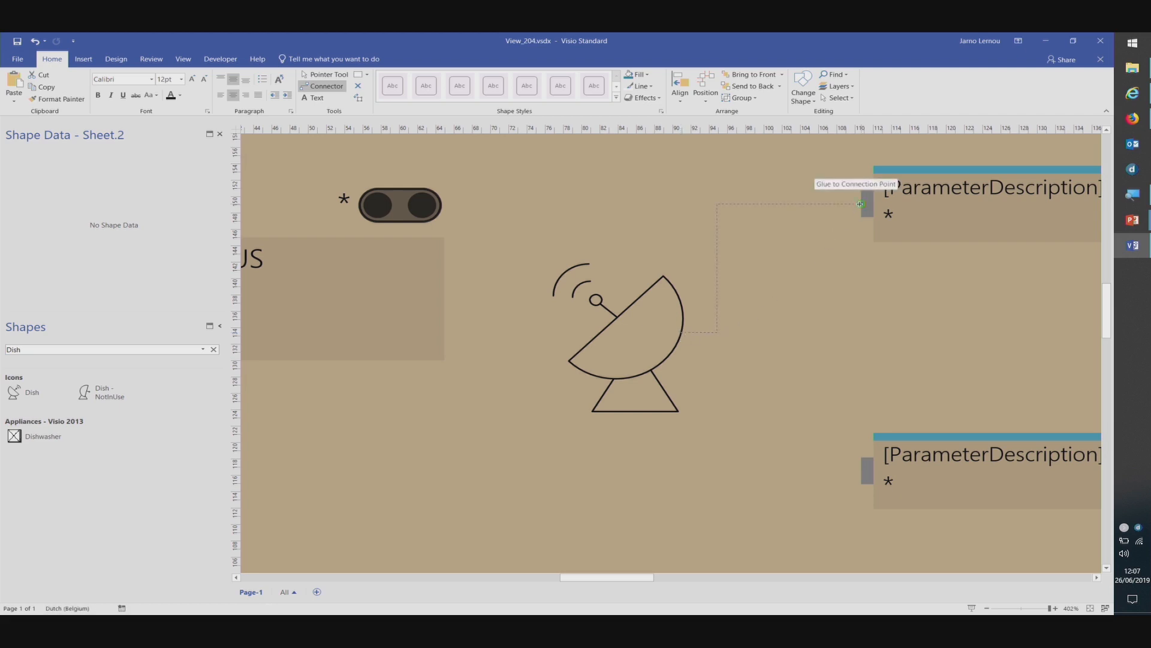
pyautogui.moveTo(860, 204); pyautogui.dragTo(861, 204)
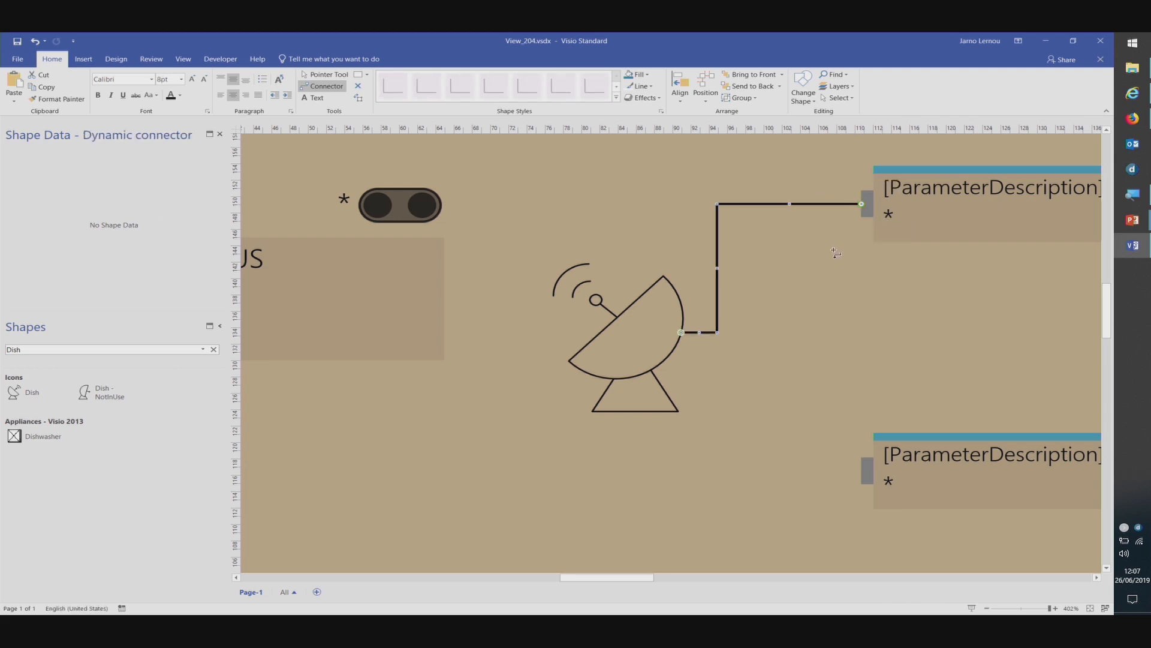
pyautogui.click(798, 305)
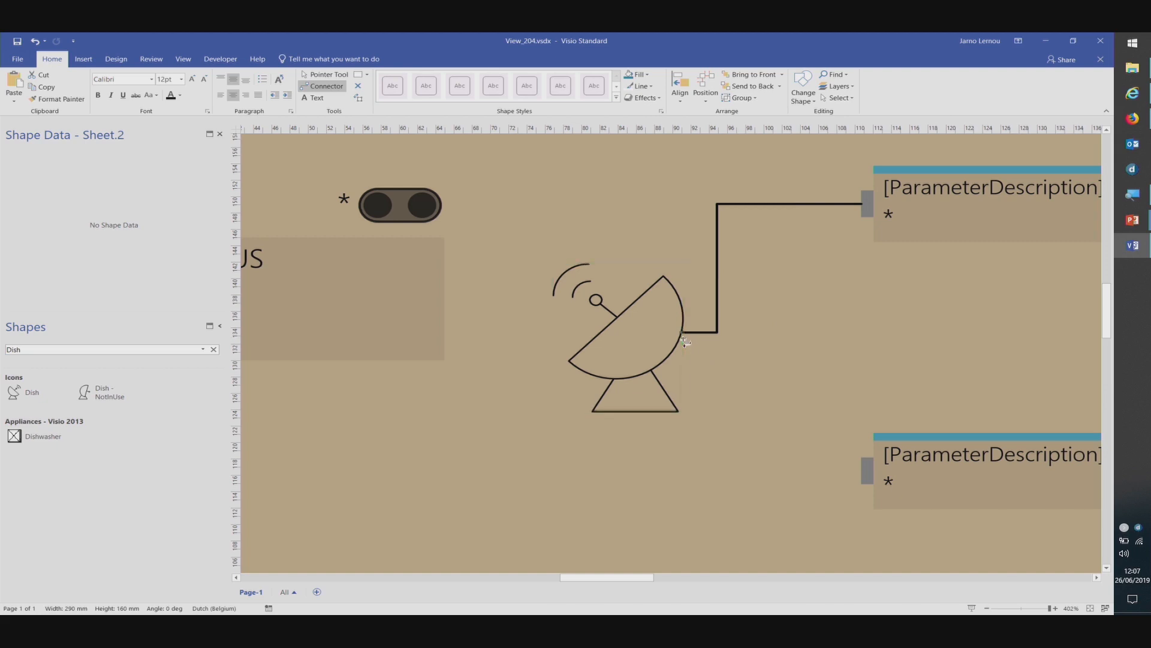
pyautogui.moveTo(682, 337); pyautogui.dragTo(808, 440)
pyautogui.moveTo(864, 479); pyautogui.dragTo(862, 471)
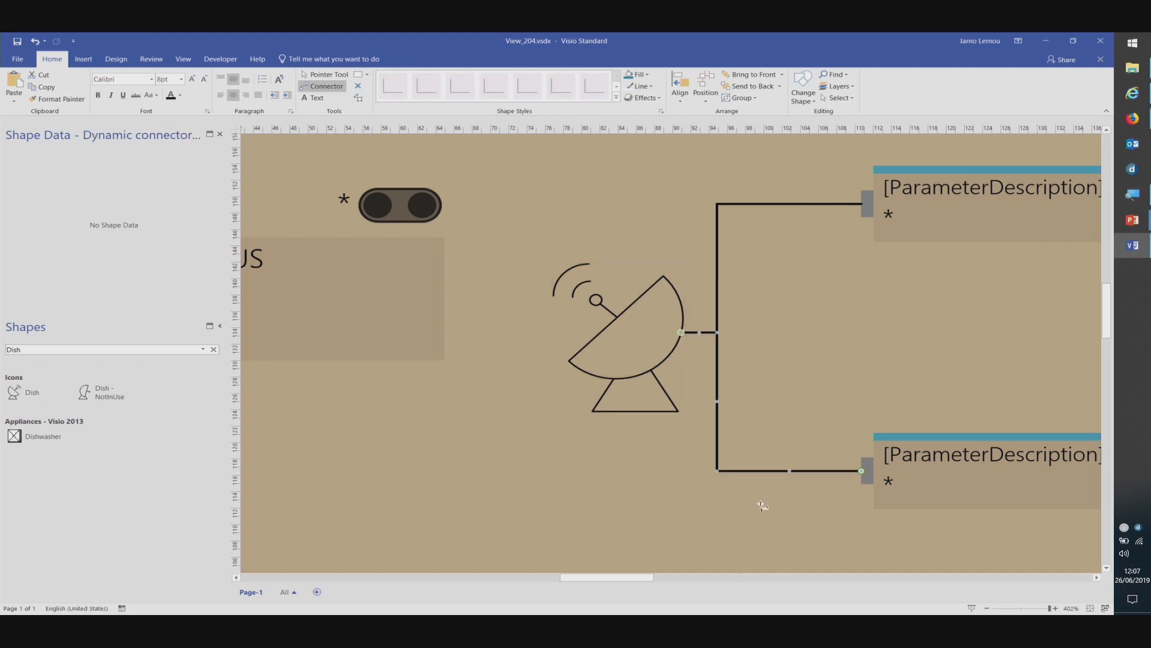
pyautogui.click(726, 506)
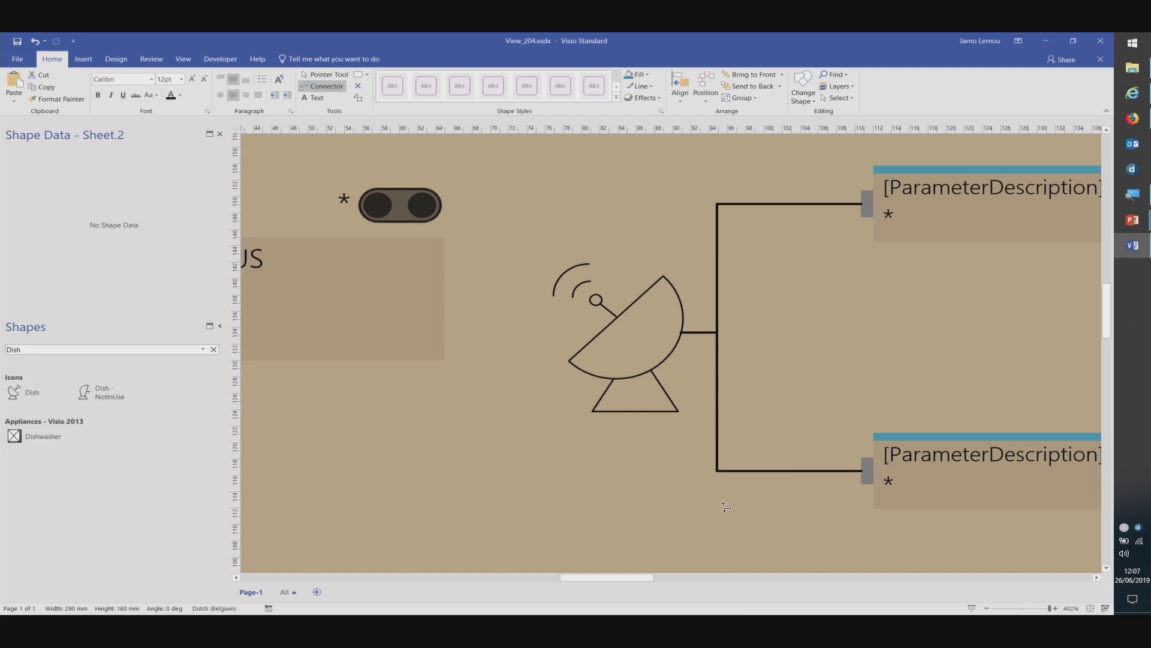
# - Shift the vertical segments of both connectors right so they line up at about 100 mm on the ruler
pyautogui.click(718, 283)
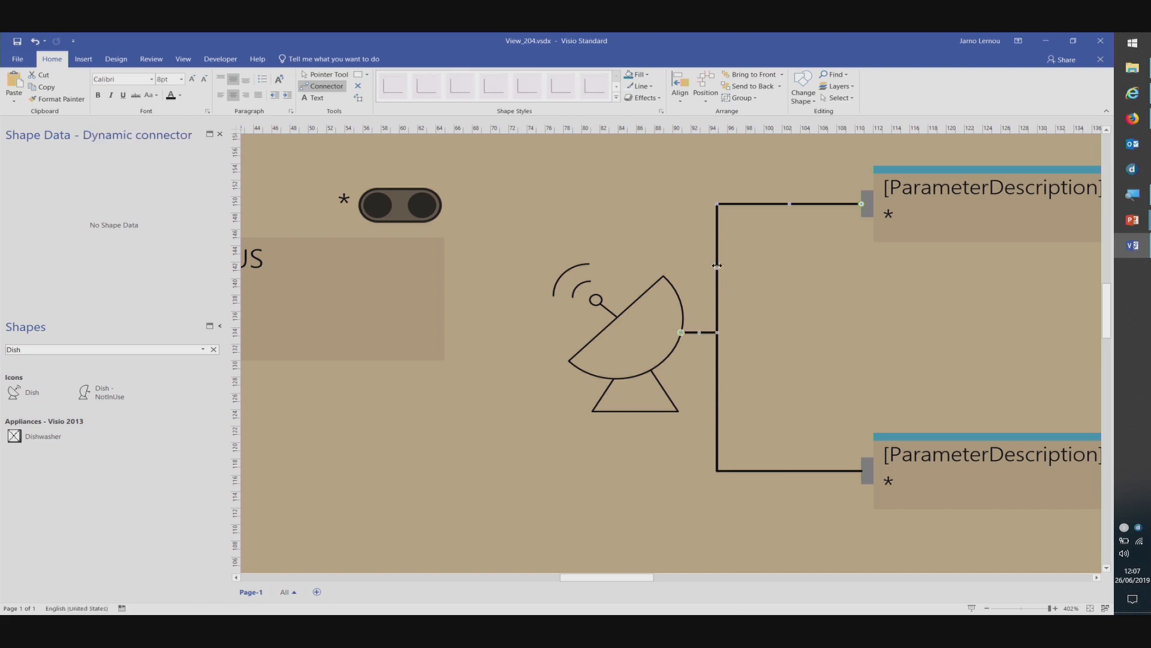
pyautogui.moveTo(718, 268); pyautogui.dragTo(768, 264)
pyautogui.click(716, 433)
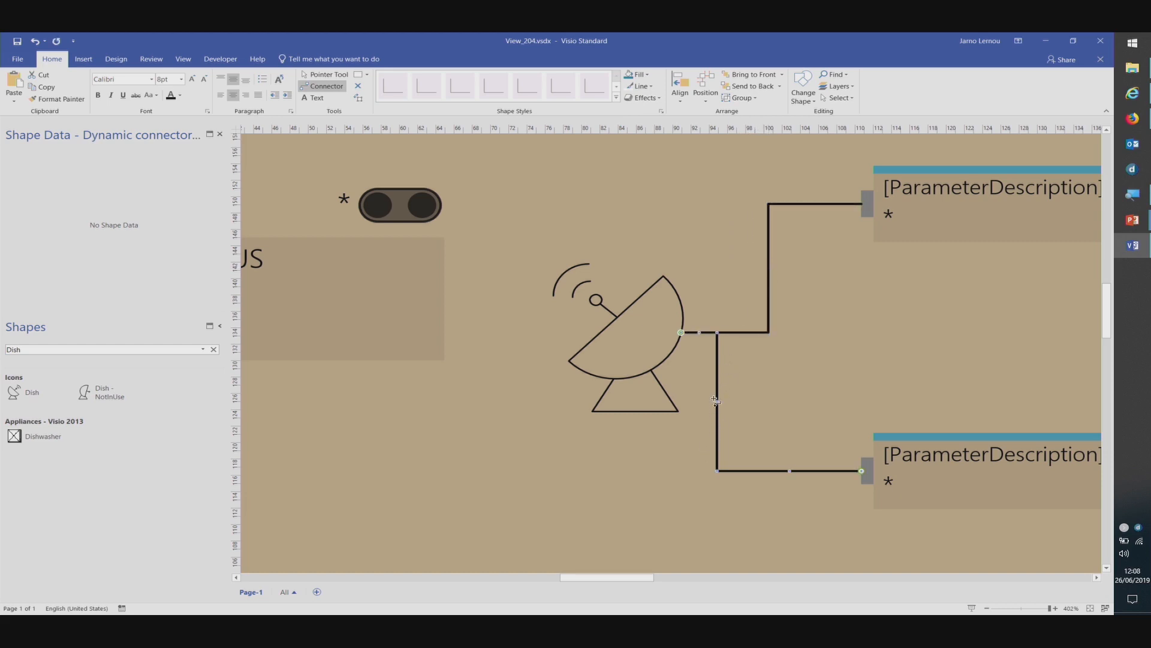
pyautogui.moveTo(719, 403); pyautogui.dragTo(768, 252)
pyautogui.moveTo(769, 252); pyautogui.dragTo(770, 255)
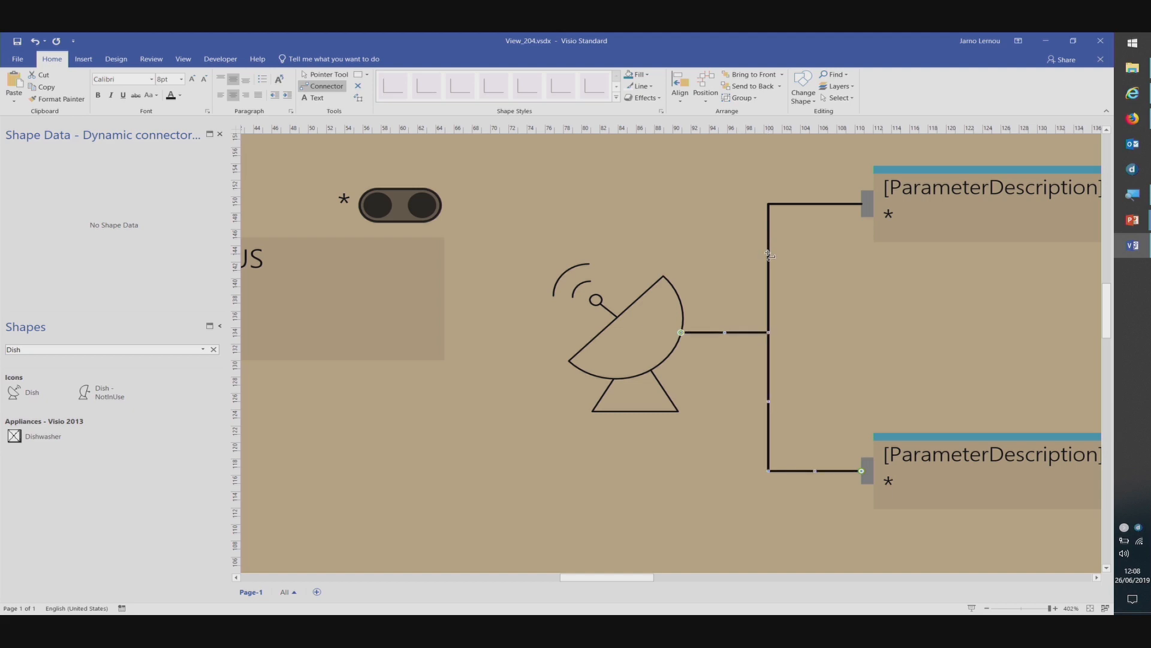
pyautogui.click(796, 304)
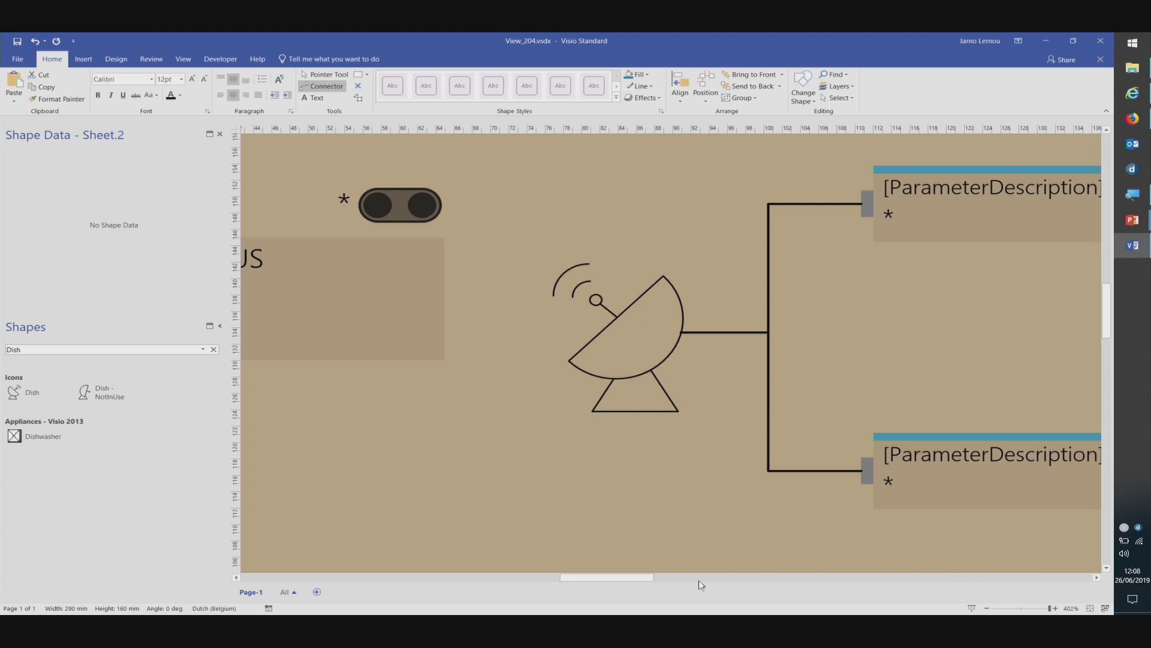
# - Set the line rounding size of the connector to the uppermost parameter shape to 3 mm
pyautogui.moveTo(606, 578); pyautogui.dragTo(643, 578)
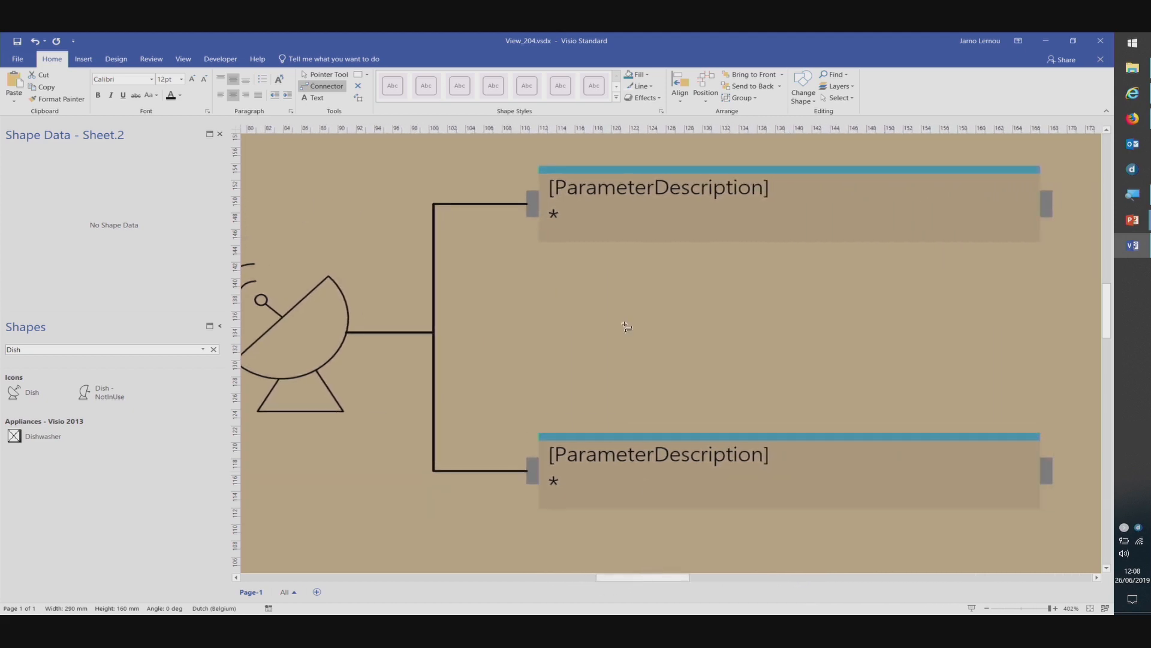
pyautogui.click(434, 248)
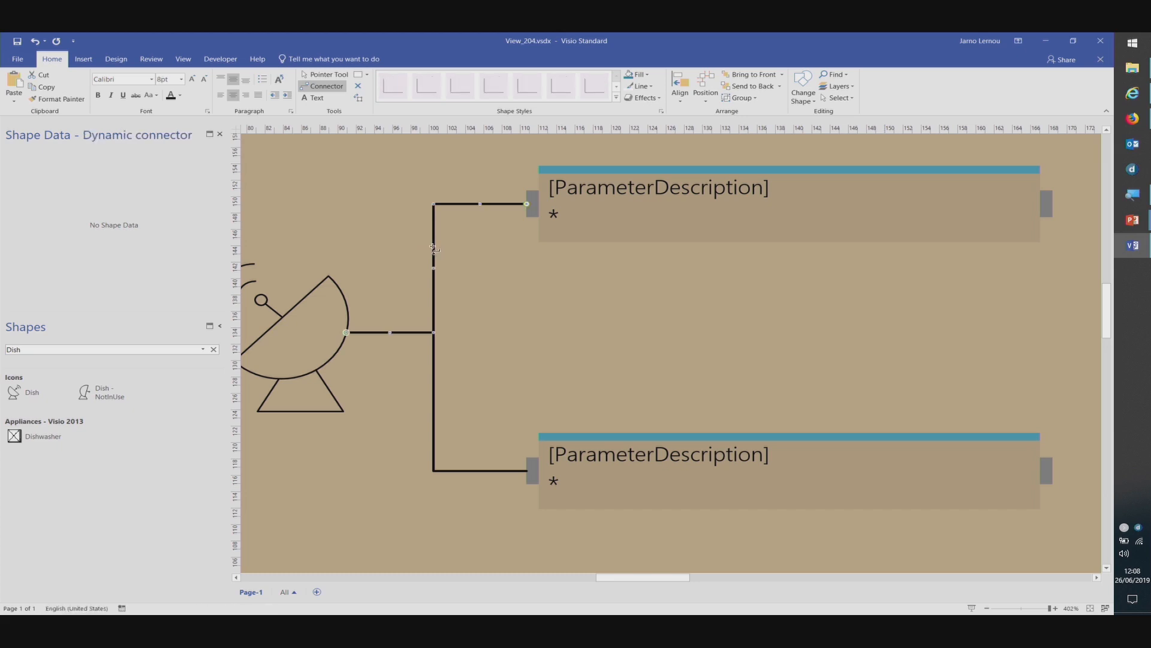
pyautogui.rightClick(434, 248)
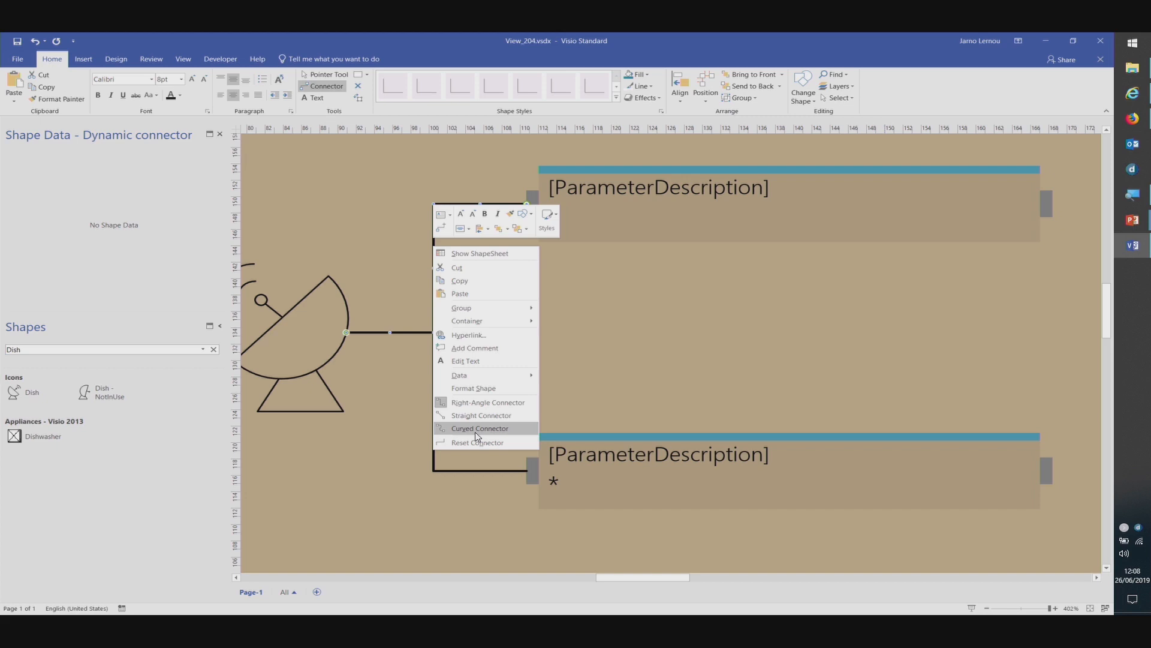
pyautogui.click(480, 388)
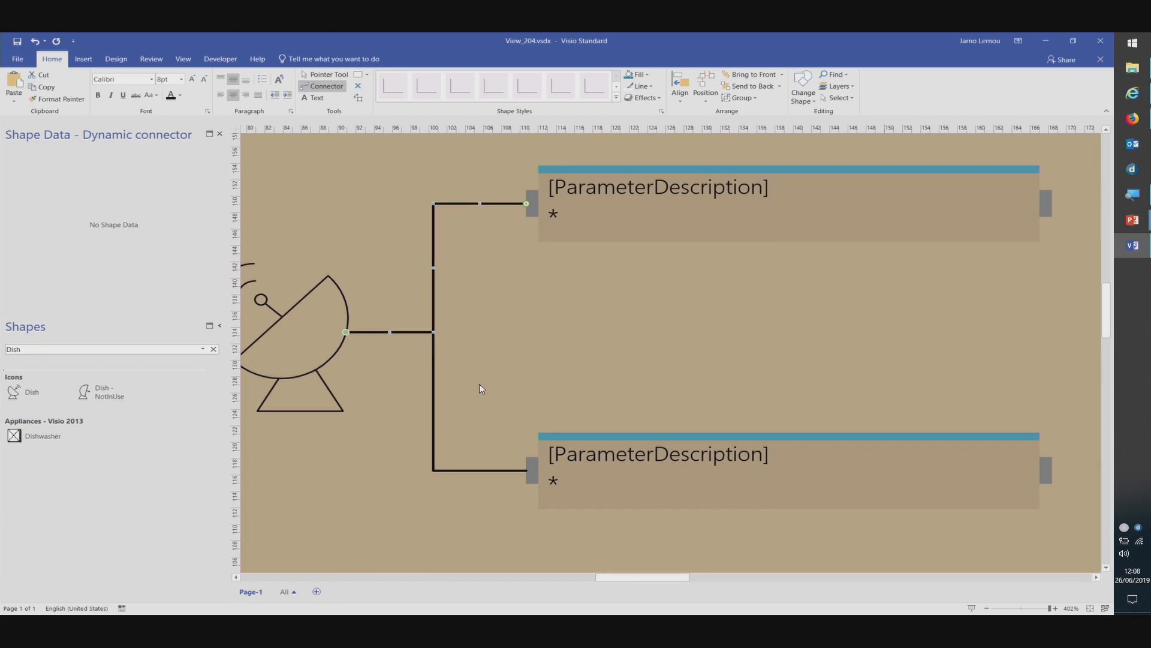
pyautogui.click(970, 183)
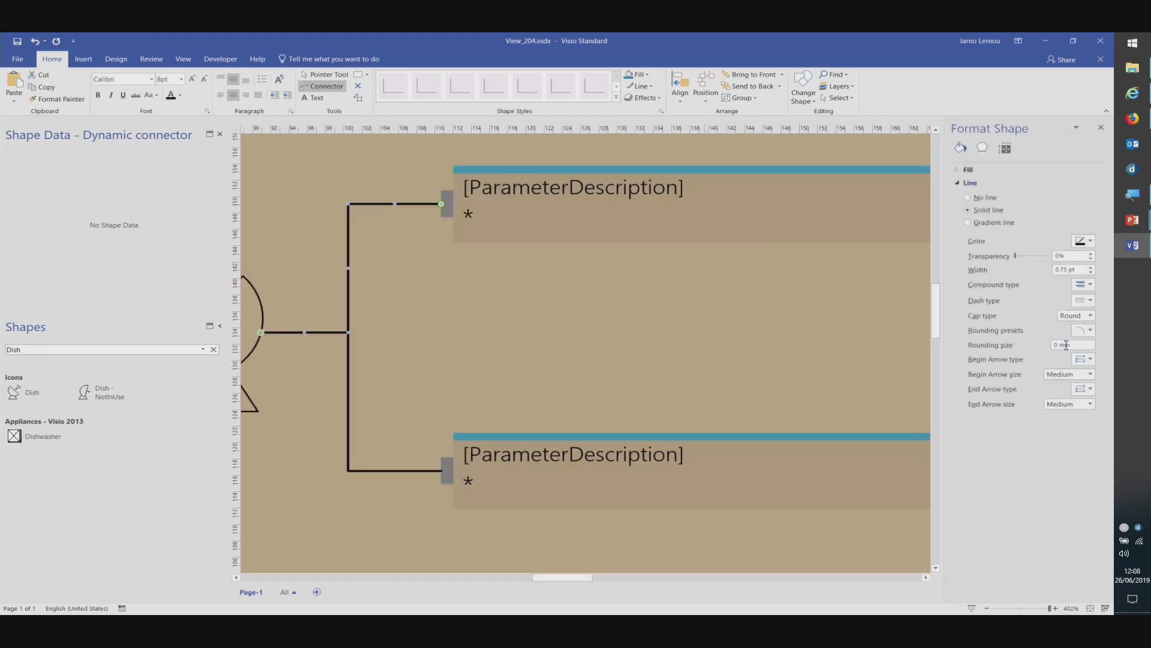
pyautogui.moveTo(1059, 344); pyautogui.dragTo(1049, 349)
pyautogui.write('3')
pyautogui.click(719, 361)
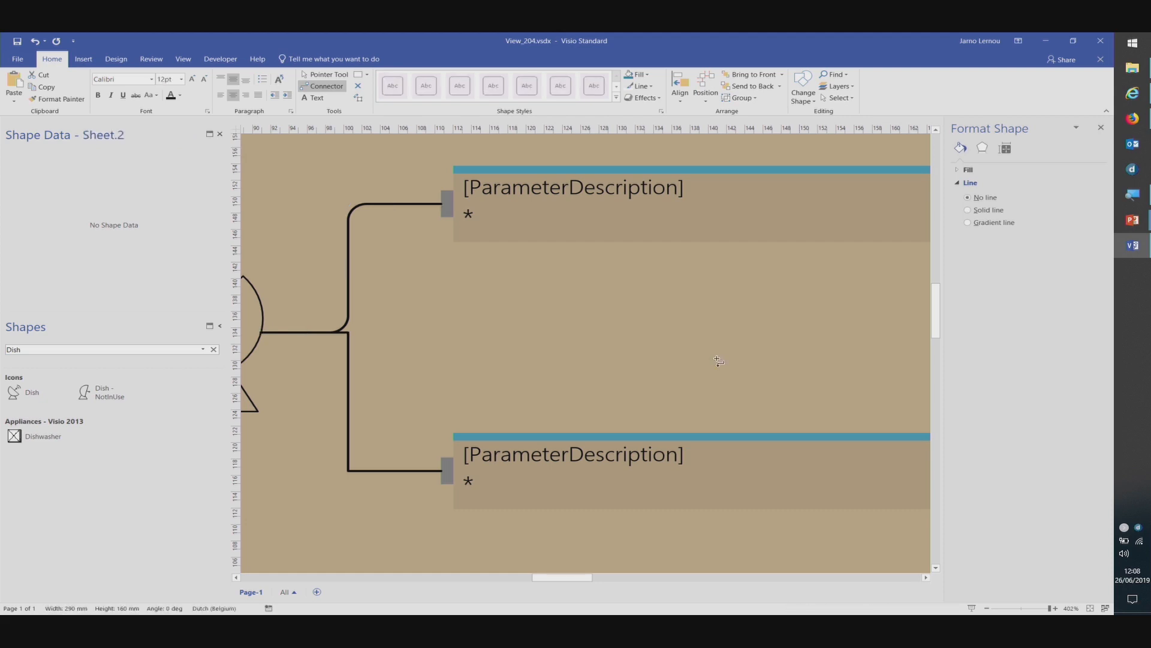
# - Switch to DataMiner, check the connection lines in the Session 2 - Admin view, and return to Visio
pyautogui.hotkey('alt', 'Tab')
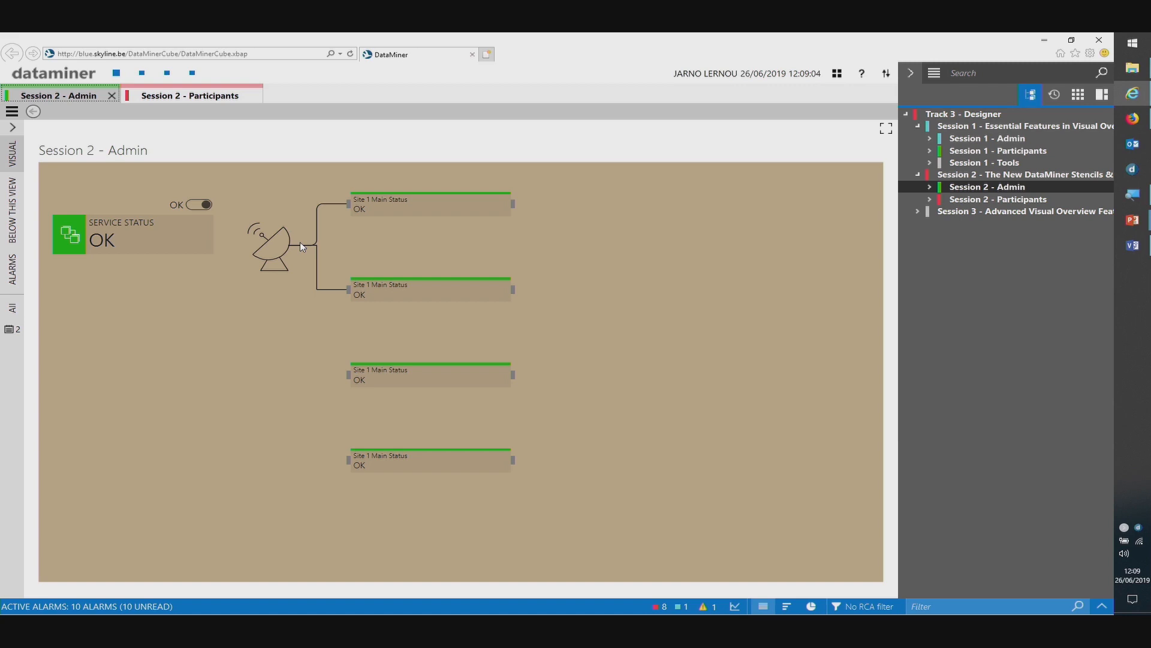
pyautogui.hotkey('alt', 'Tab')
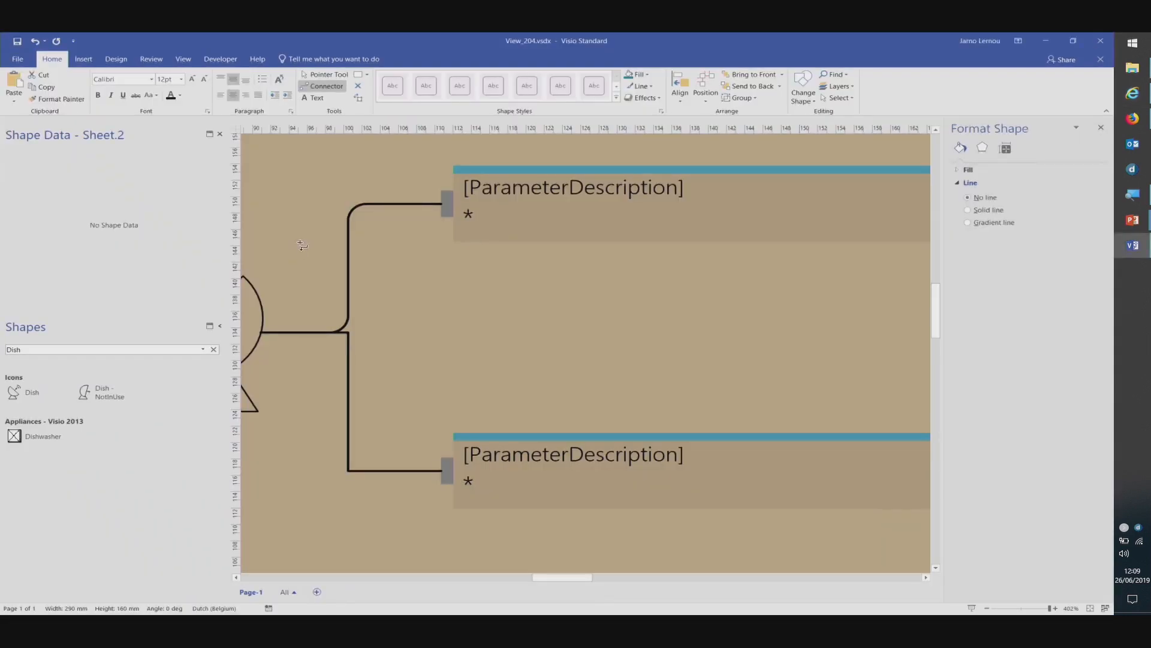
# - Try moving the Dish icon around to test whether its connectors follow, and undo the moves
pyautogui.keyDown('ctrl'); pyautogui.scroll(-4, 302, 245); pyautogui.keyUp('ctrl')
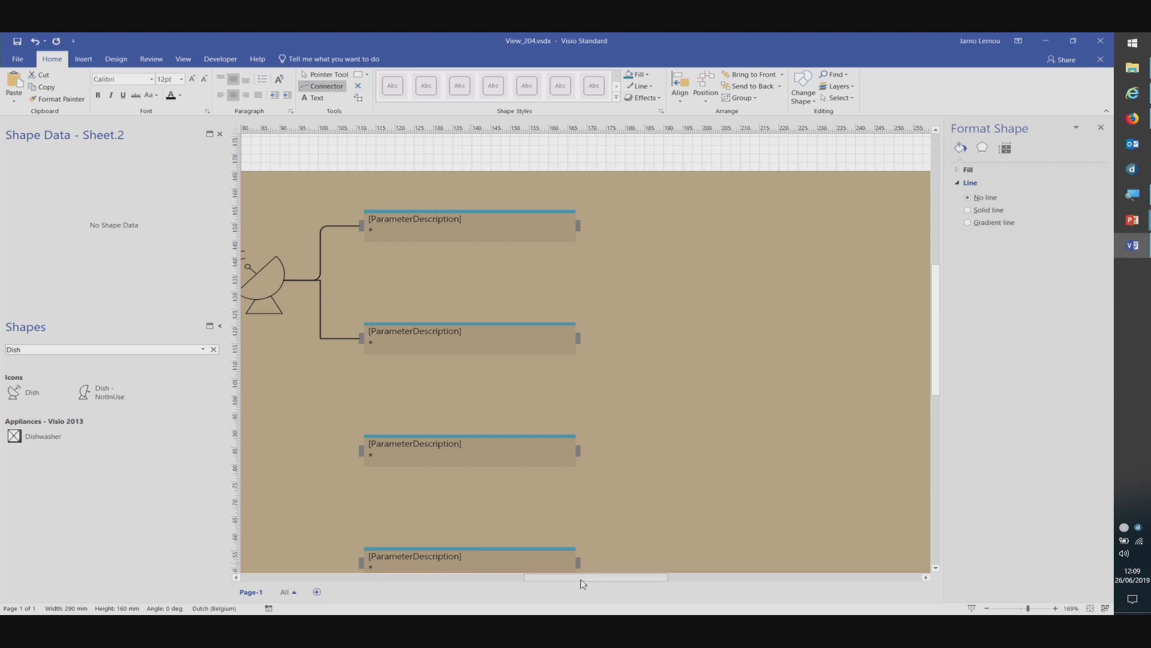
pyautogui.moveTo(581, 583); pyautogui.dragTo(542, 582)
pyautogui.click(507, 458)
pyautogui.click(473, 276)
pyautogui.press('Escape')
pyautogui.click(451, 280)
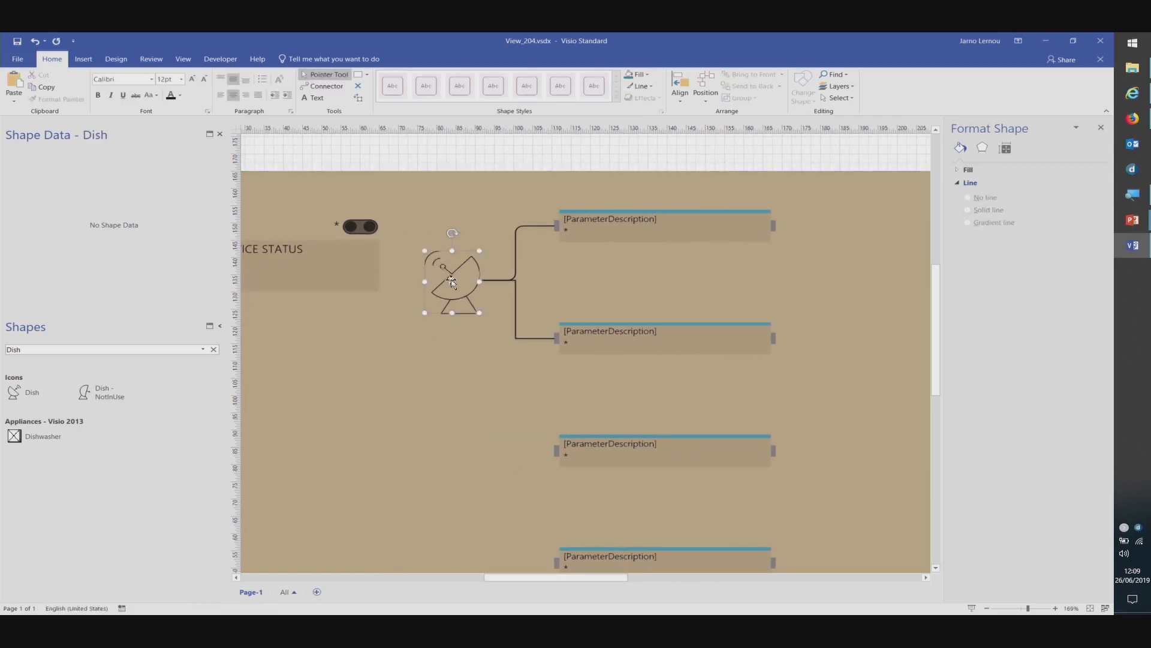
pyautogui.moveTo(451, 280); pyautogui.dragTo(443, 195)
pyautogui.moveTo(431, 217); pyautogui.dragTo(403, 286)
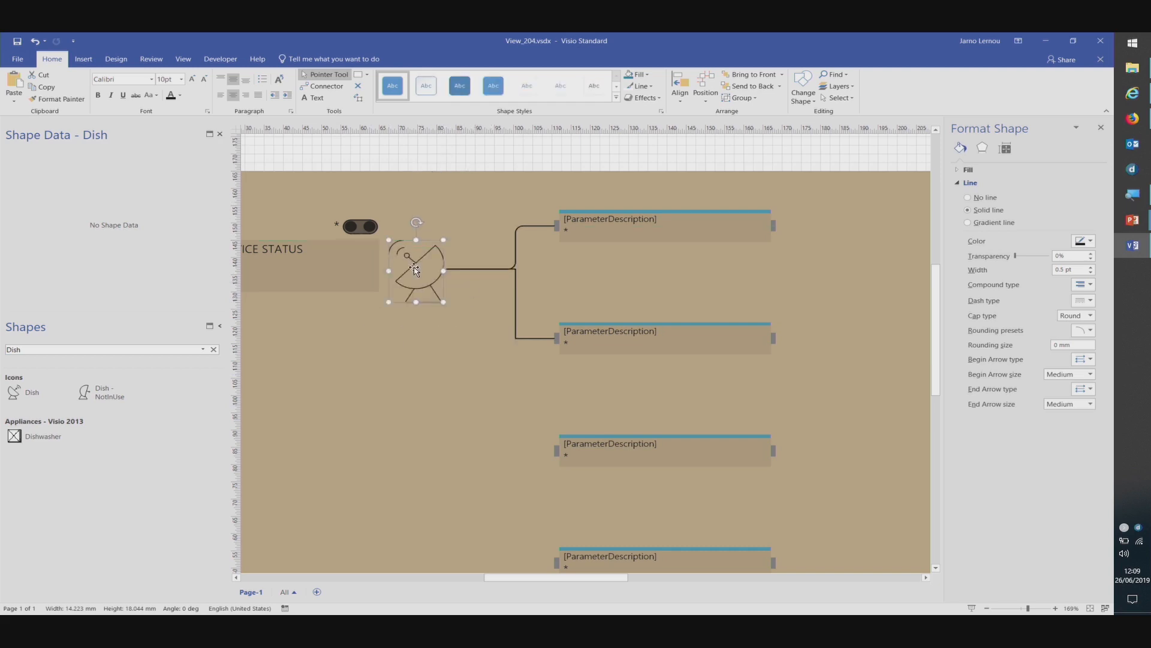
pyautogui.hotkey('ctrl', 'z')
pyautogui.hotkey('ctrl', 'z')
pyautogui.hotkey('ctrl', 'z')
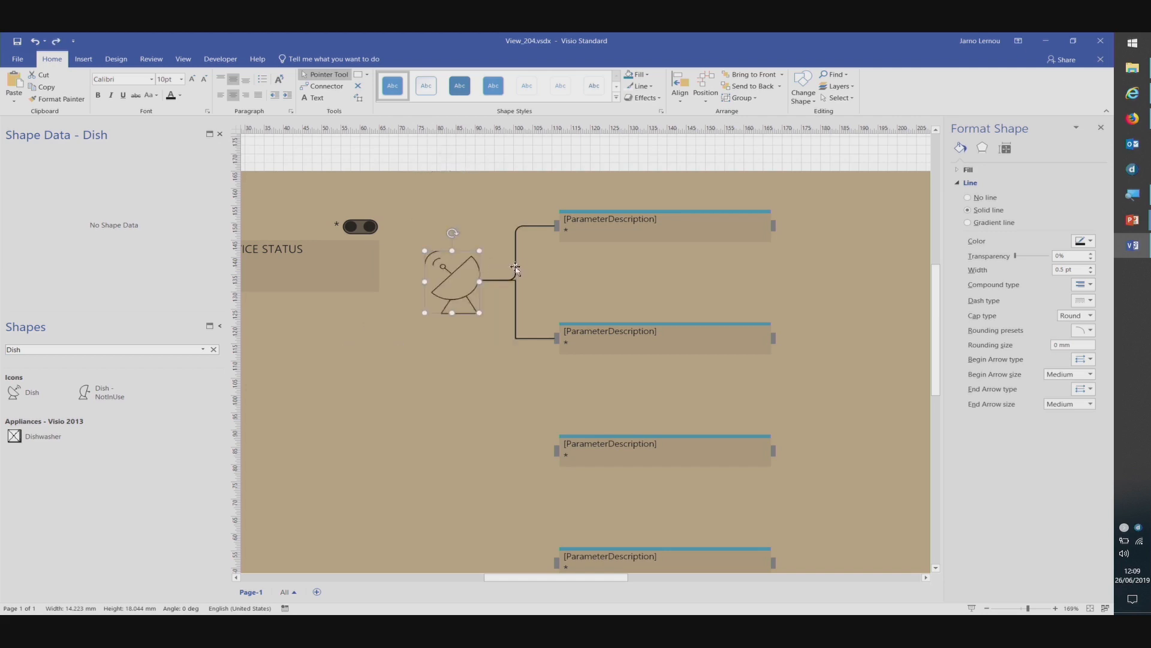
# - Reset the rounding size of the connector to the uppermost parameter shape to 0 mm
pyautogui.click(516, 268)
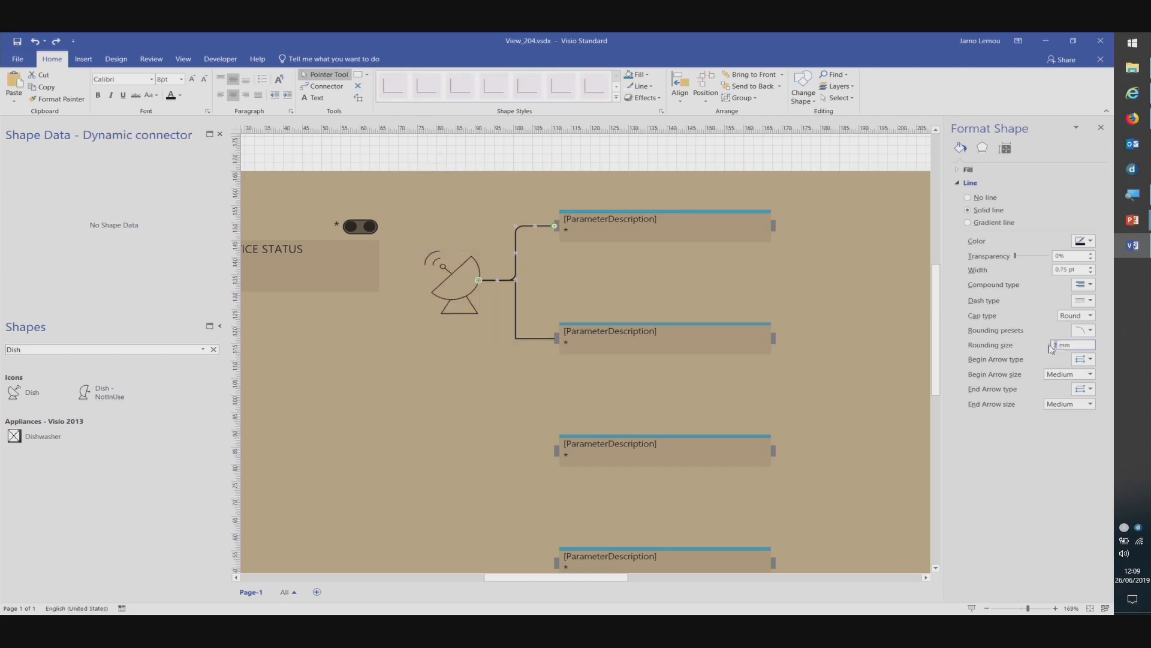
pyautogui.write('0')
pyautogui.click(363, 418)
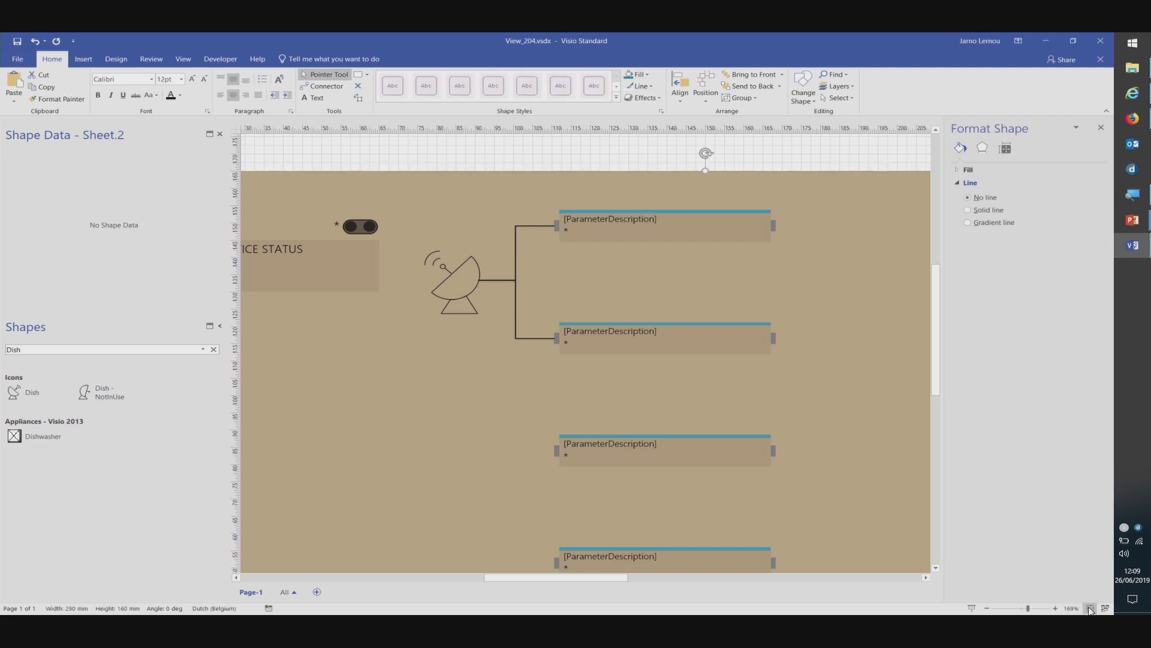
# - Fit the whole page in the window, switch to DataMiner, and check the Session 2 - Admin view
pyautogui.click(1090, 610)
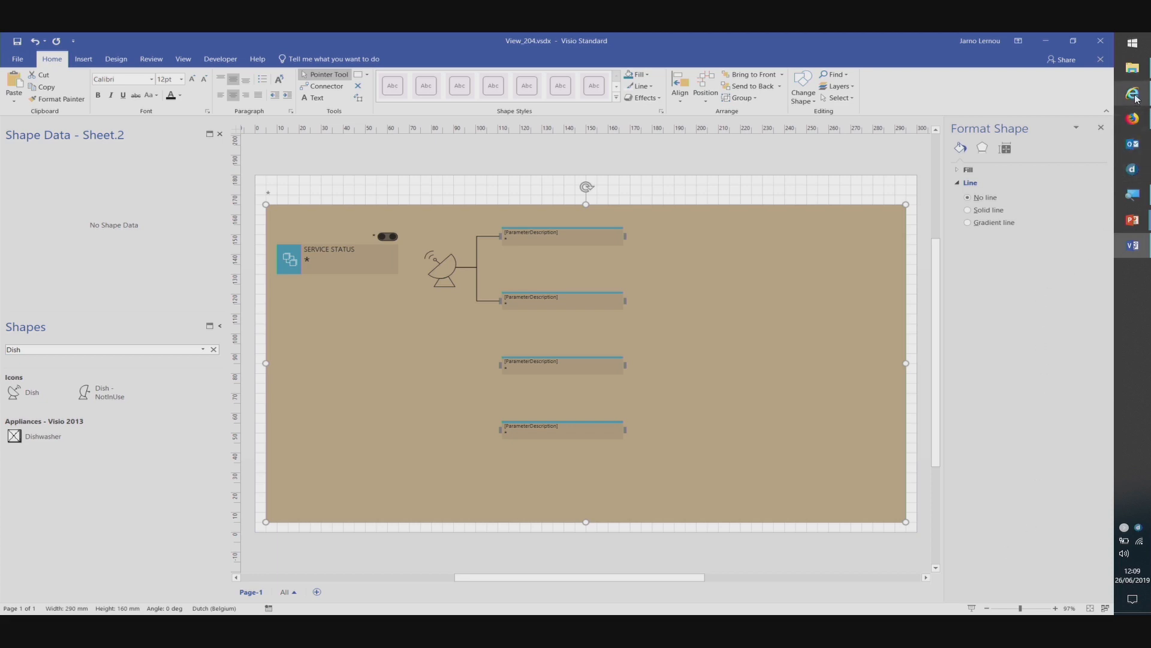
pyautogui.moveTo(1135, 96)
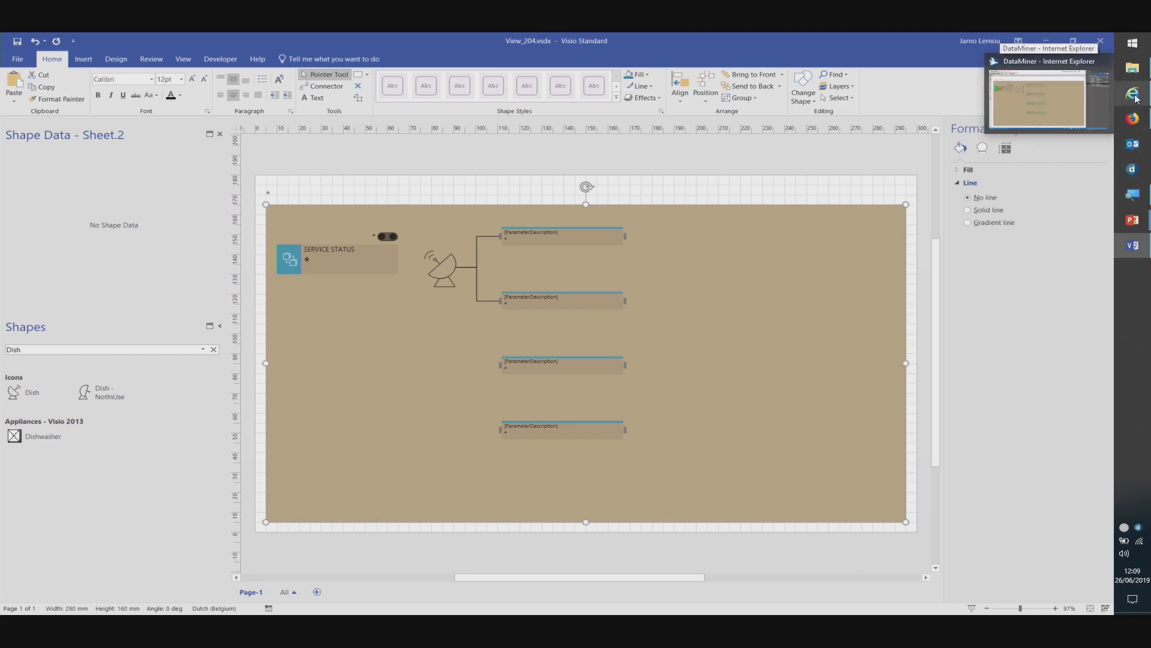
pyautogui.click(1050, 104)
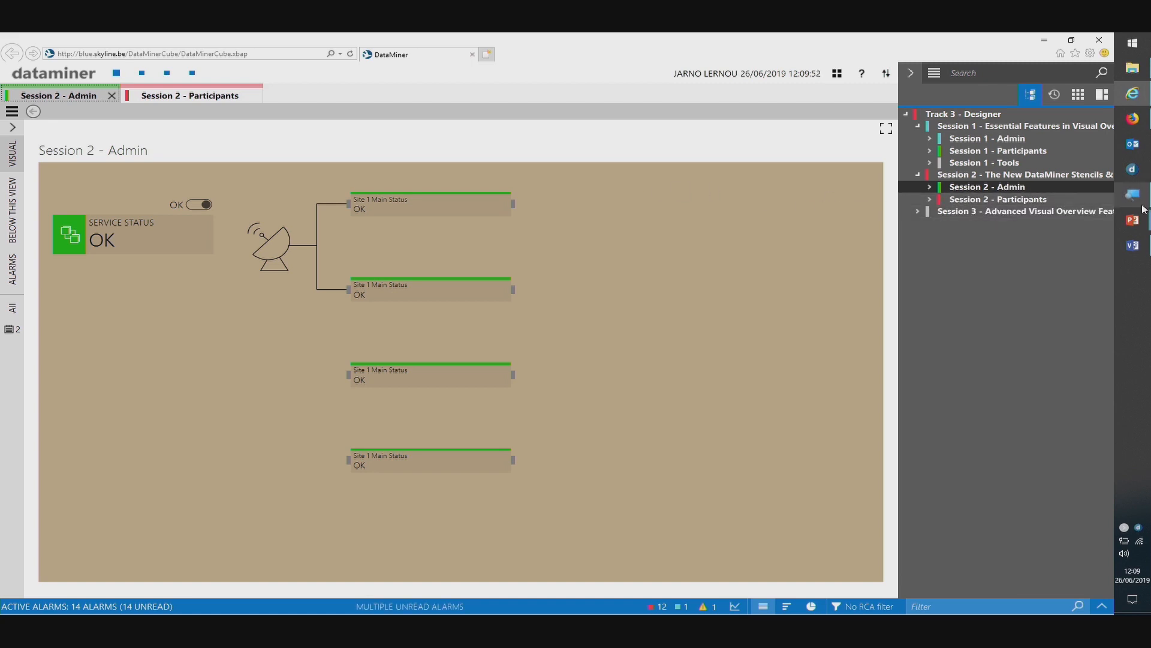
# - Switch to the PowerPoint slide show and advance past exercise 8 to the slide on Visio backgrounds
pyautogui.moveTo(1144, 222)
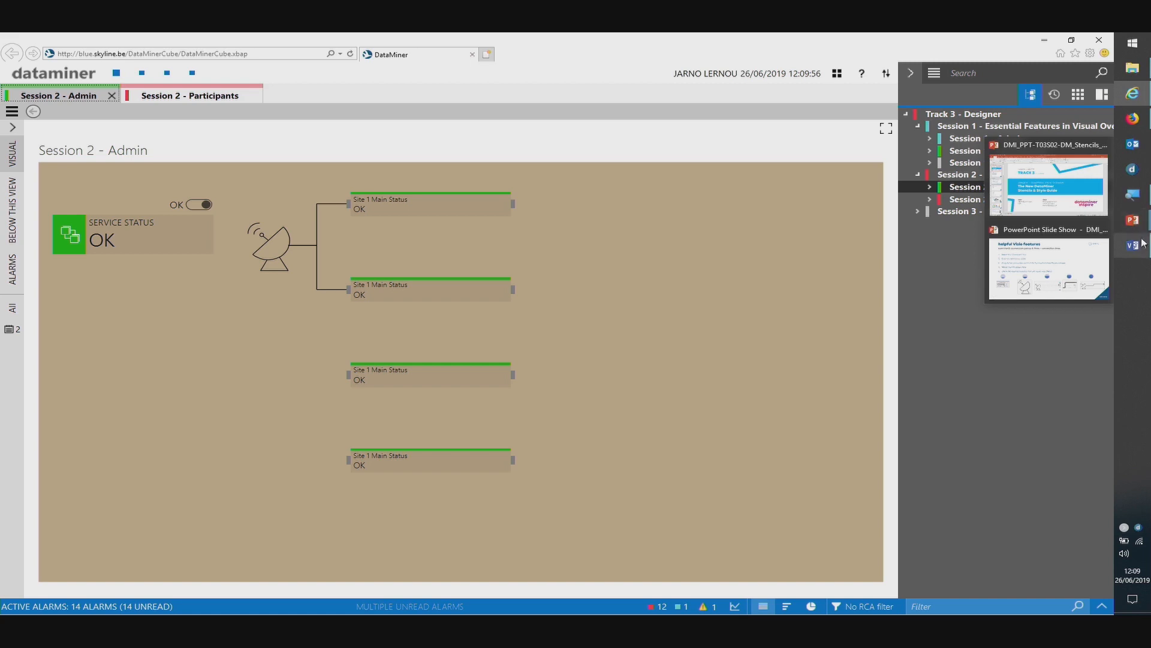
pyautogui.click(1048, 269)
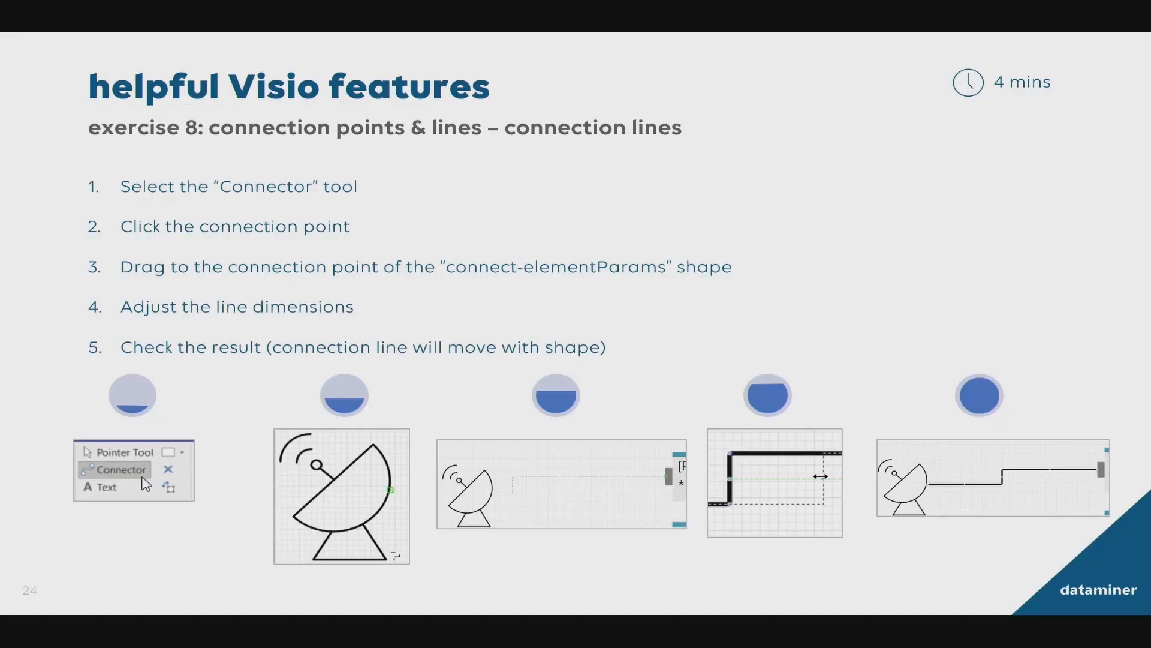
pyautogui.click(847, 141)
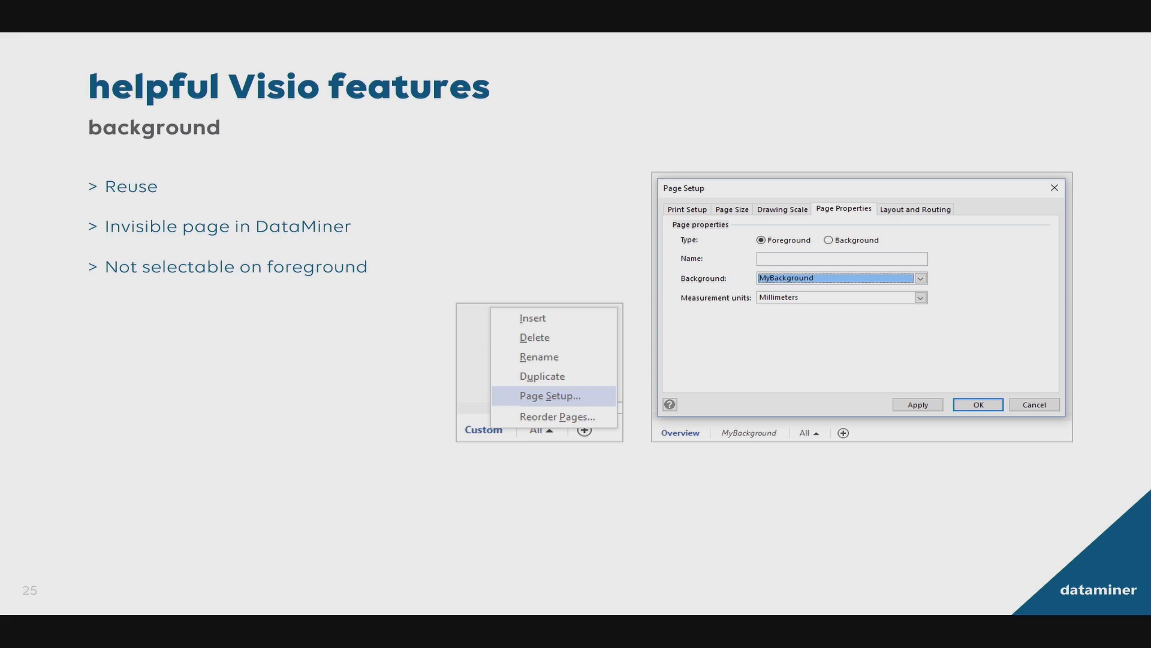
# - Switch to Visio, try moving the large background rectangle out of place, and undo the move
pyautogui.hotkey('alt', 'Tab')
pyautogui.hotkey('alt', 'Tab')
pyautogui.click(719, 199)
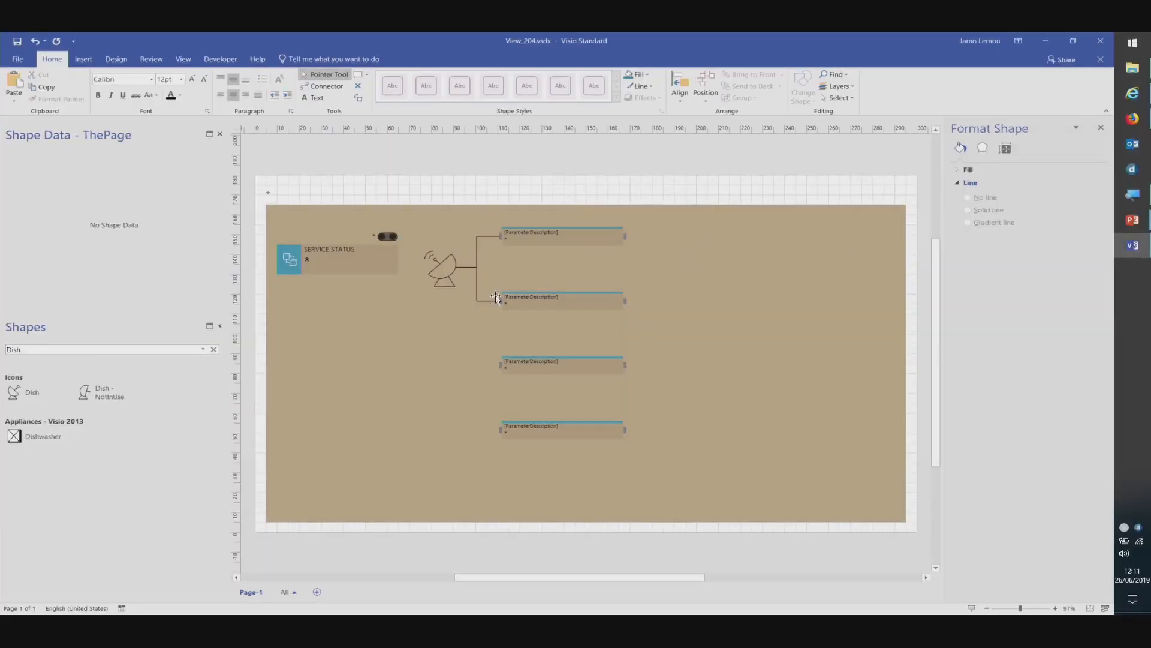
pyautogui.moveTo(638, 279); pyautogui.dragTo(478, 384)
pyautogui.hotkey('ctrl', 'z')
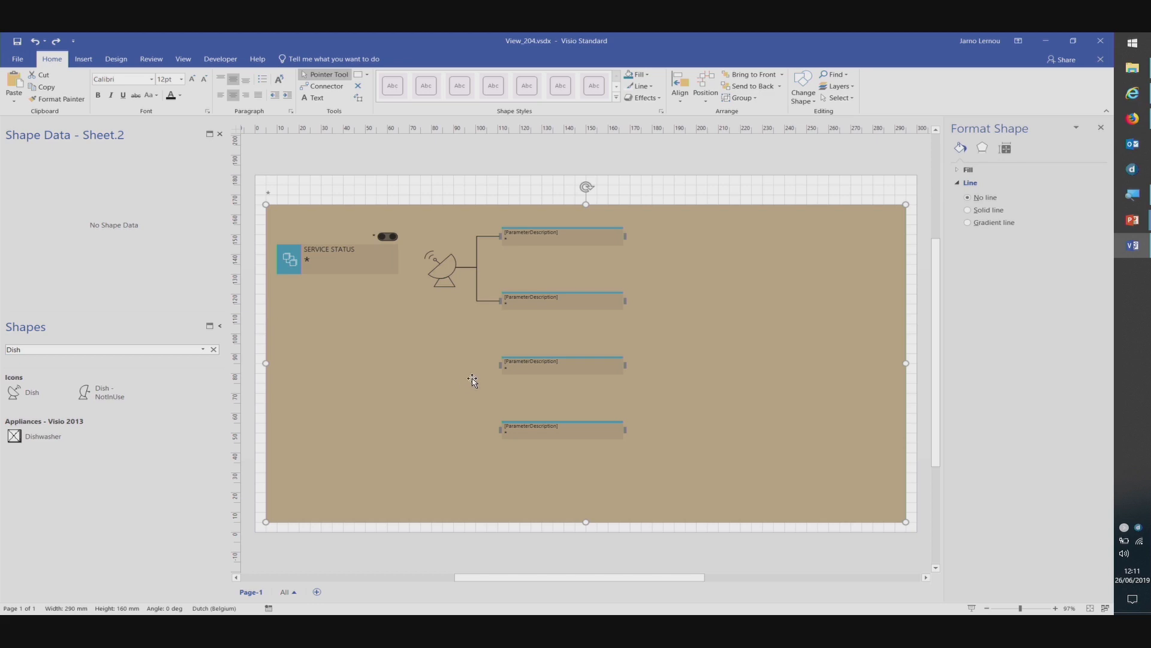
# - Return to the slide show and read on through the layers slide to the Black Theme compatibility tips
pyautogui.hotkey('alt', 'Tab')
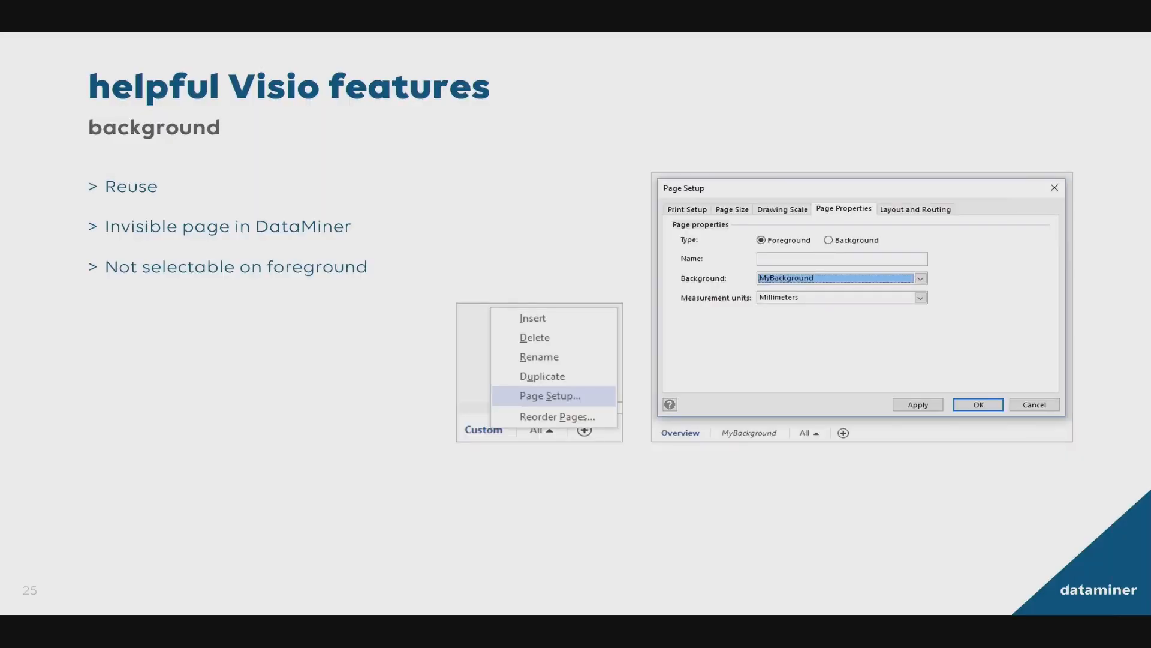
pyautogui.press('Right')
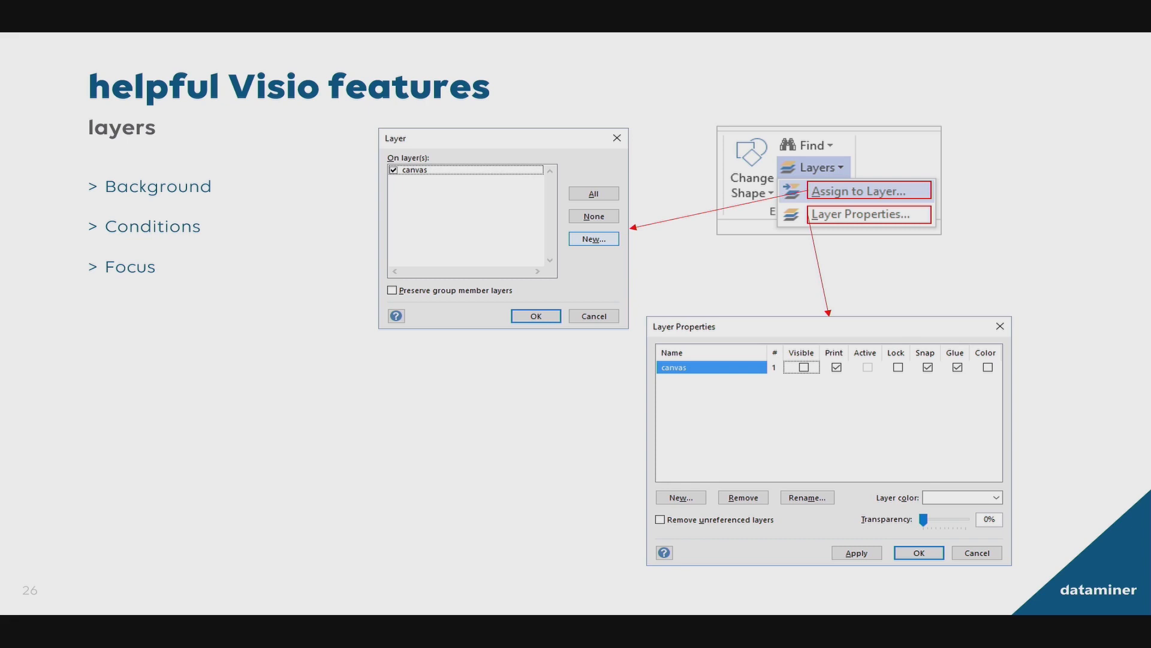
pyautogui.press('Right')
pyautogui.press('Right')
pyautogui.press('Left')
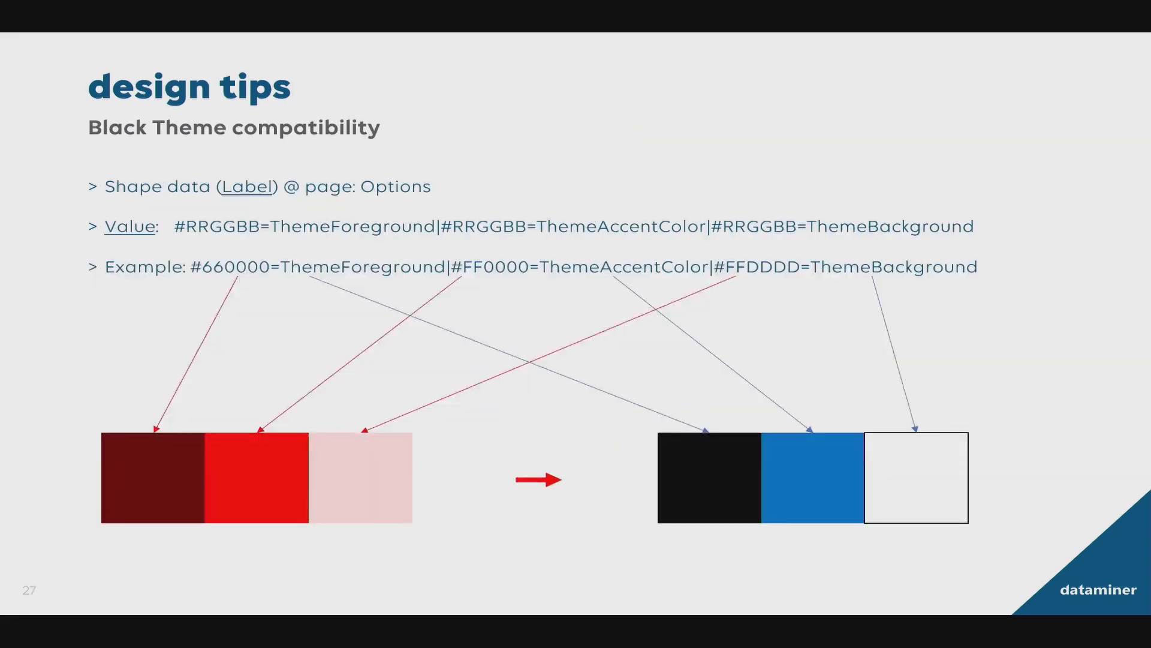
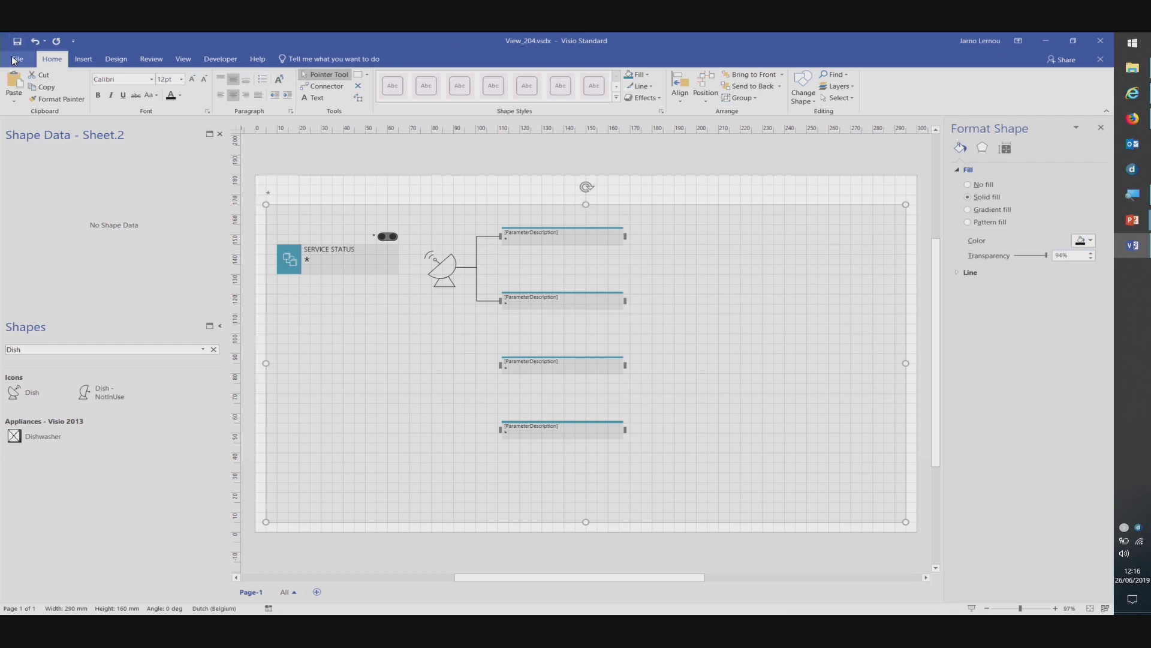
# - Switch to DataMiner, set the background theme to Skyline Black, and reopen the Session 2 - Admin view
pyautogui.hotkey('alt', 'Tab')
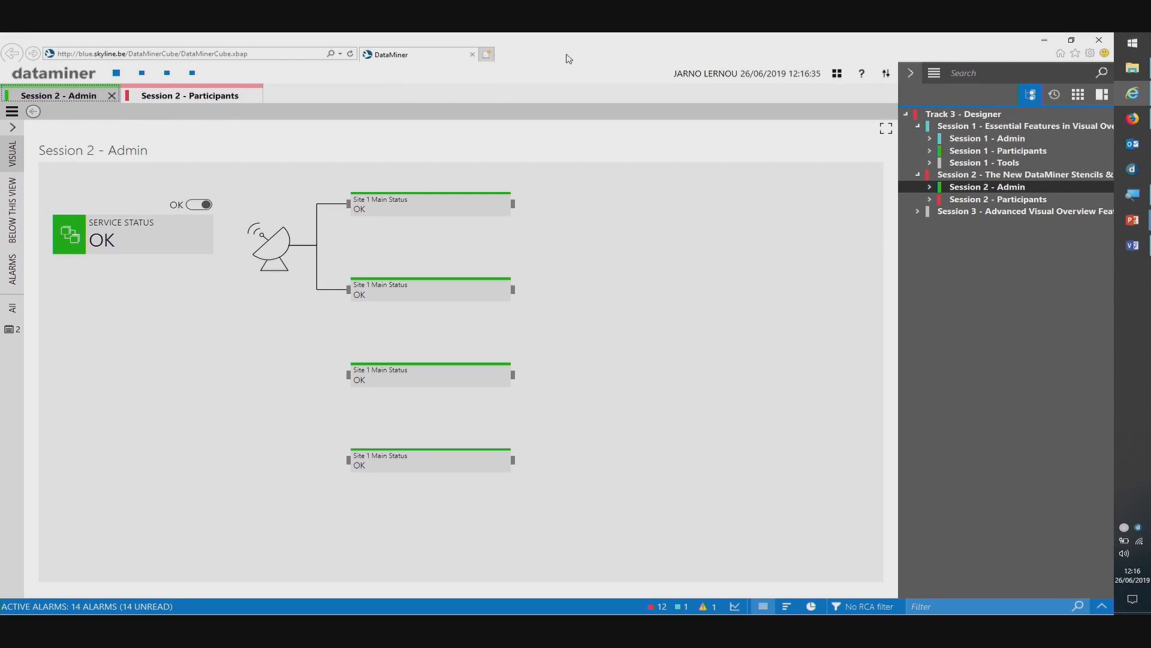
pyautogui.click(687, 73)
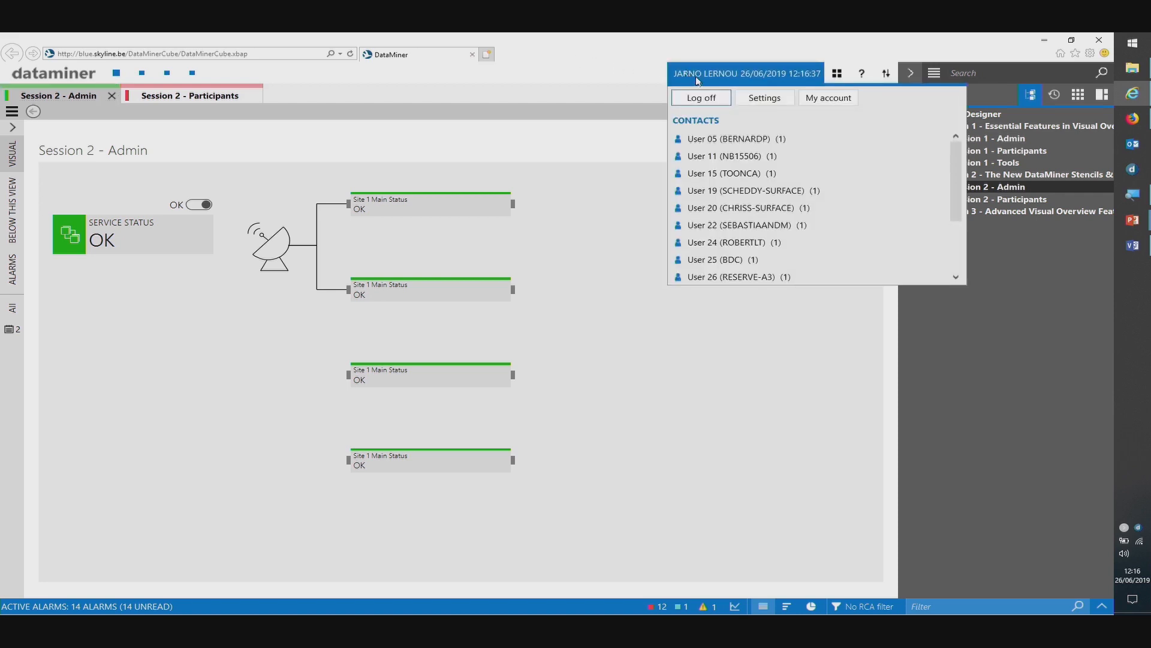
pyautogui.click(754, 99)
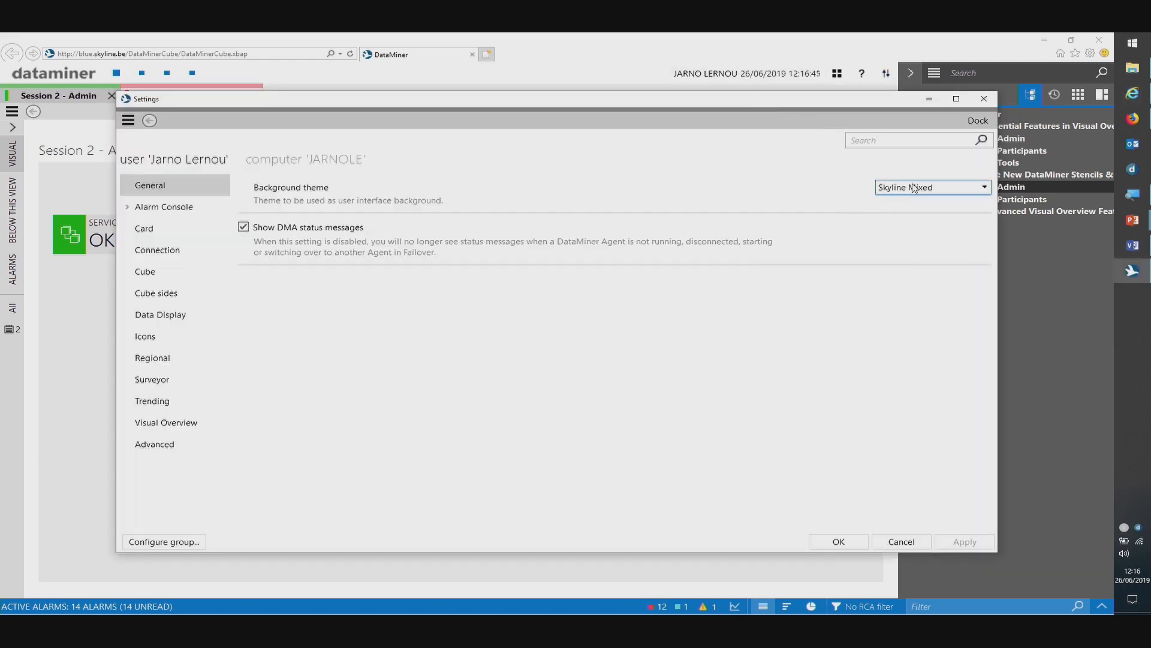
pyautogui.click(913, 187)
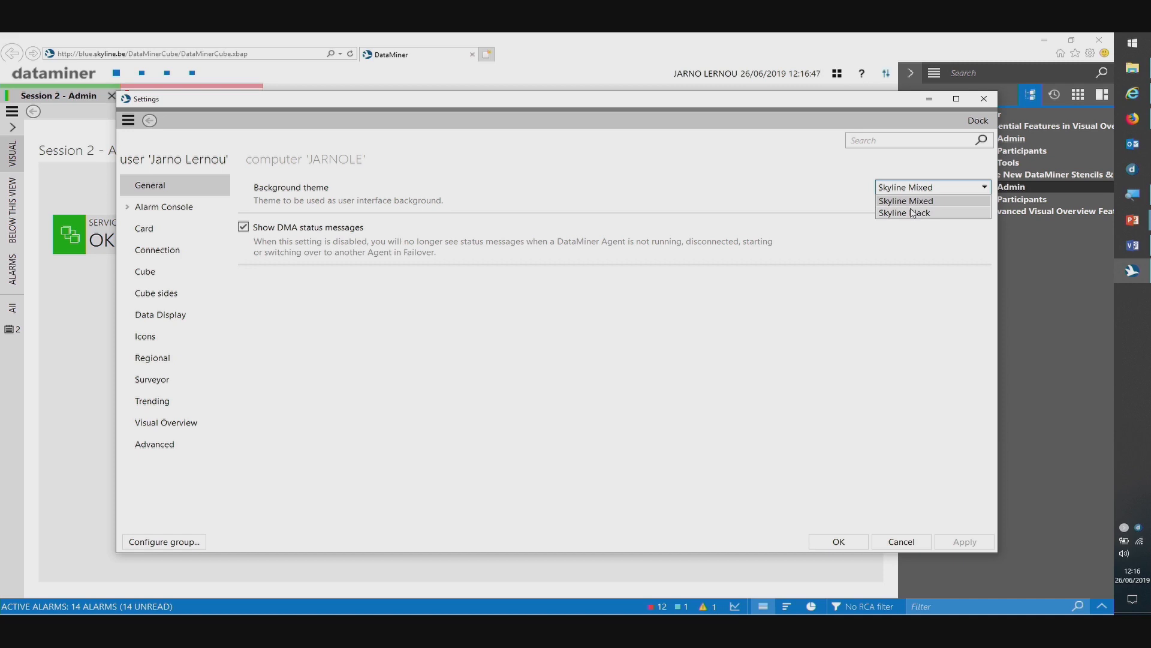
pyautogui.click(912, 213)
pyautogui.click(820, 542)
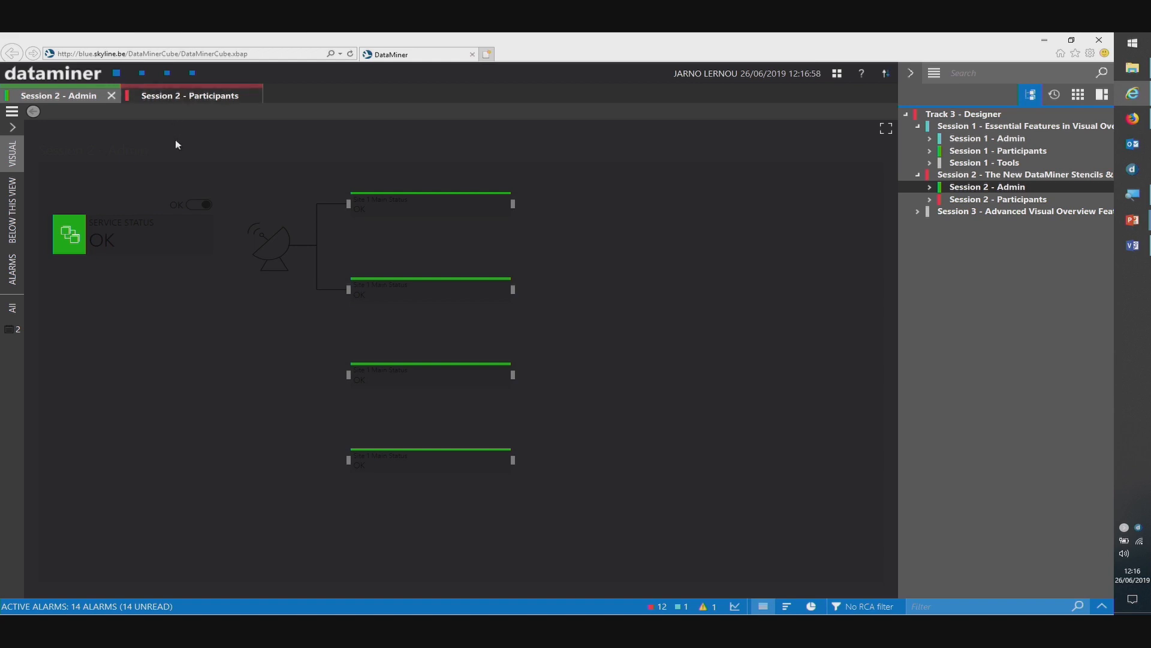
pyautogui.click(112, 96)
pyautogui.click(975, 187)
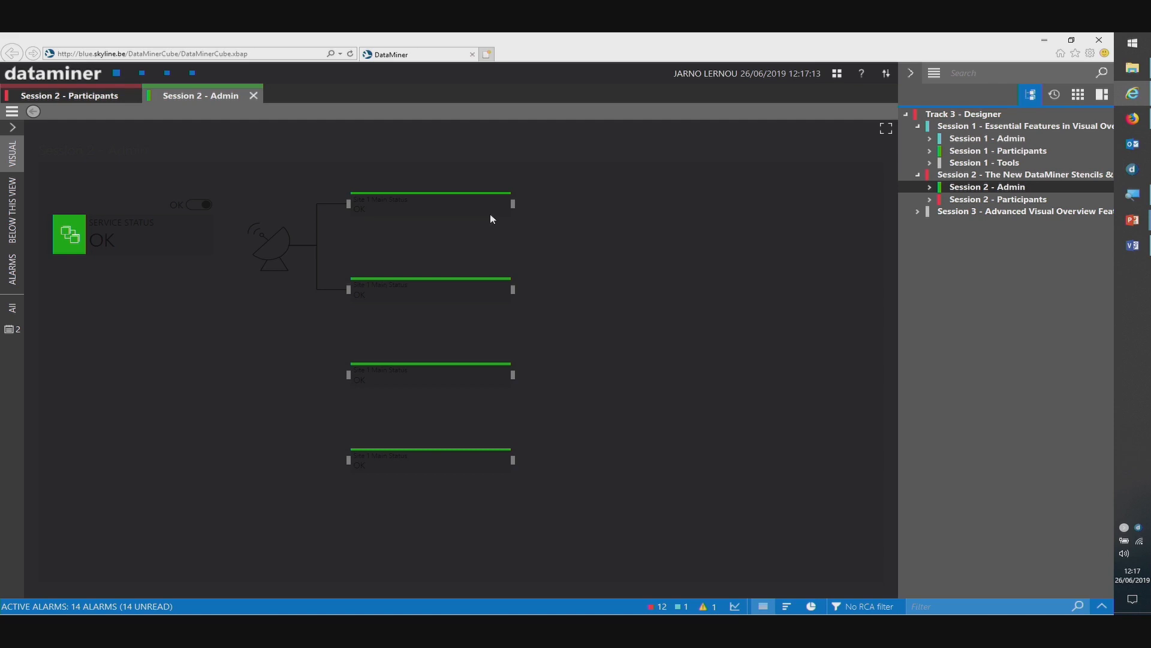
# - Copy the Options value from the view's Black Theme Compatibility note and return to the visual page
pyautogui.click(19, 328)
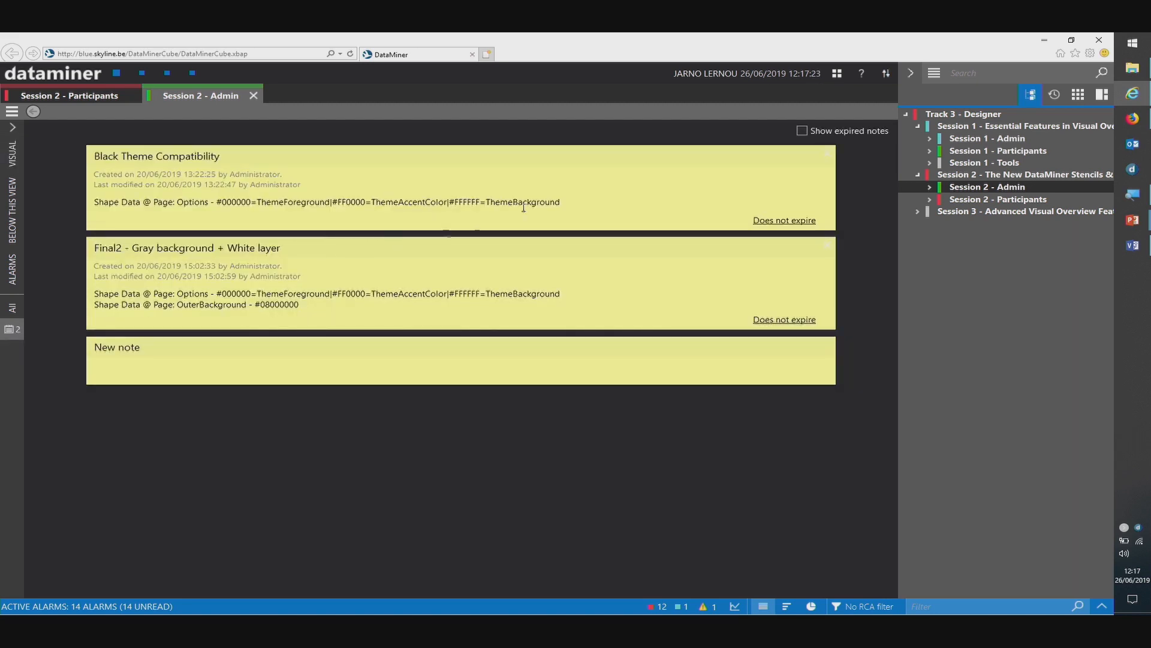
pyautogui.moveTo(568, 204); pyautogui.dragTo(217, 201)
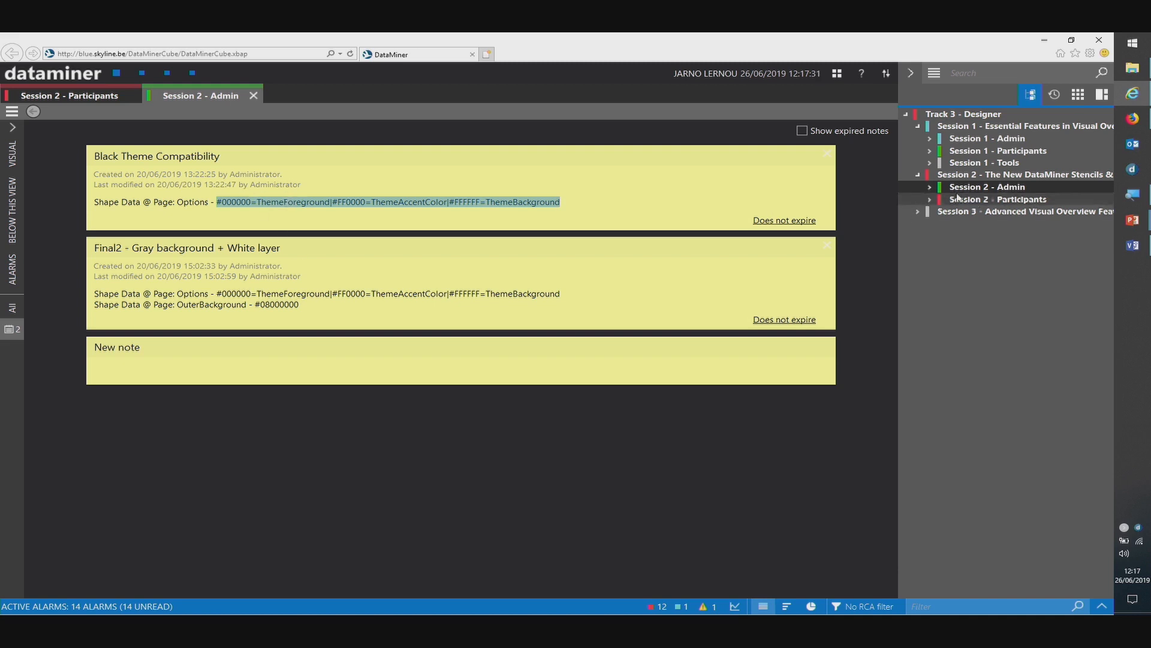
pyautogui.click(14, 156)
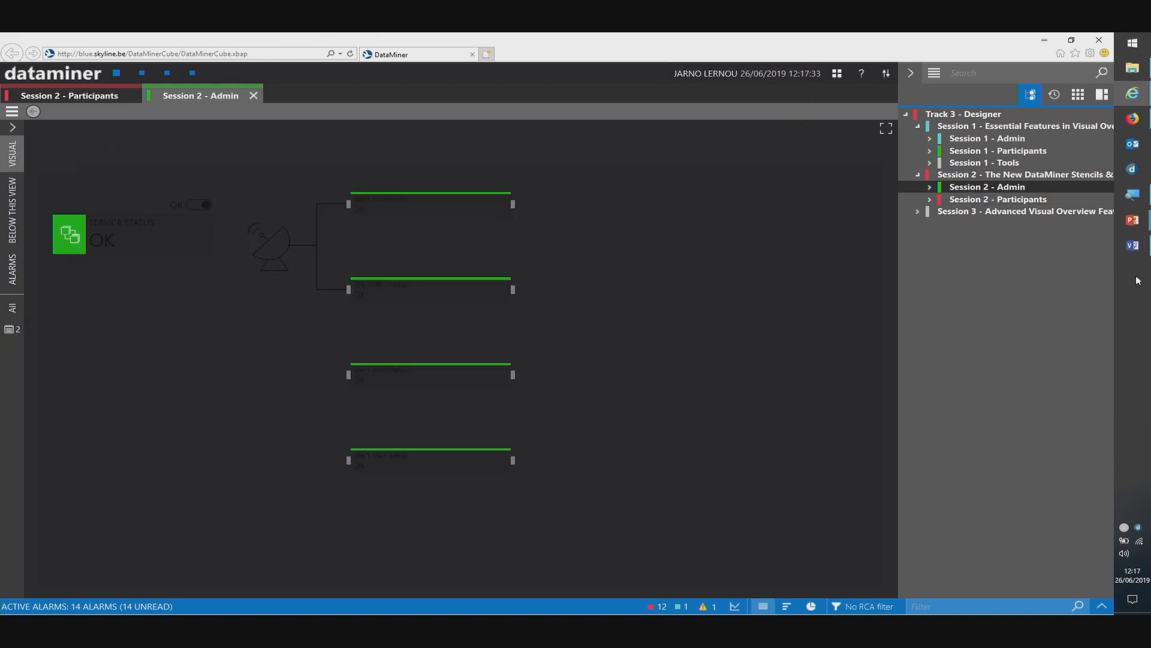
# - Switch to Visio and define page-level shape data labelled Options with the value #000000=ThemeForeground|#FF0000=ThemeAccentColor|#FFFFFF=ThemeBackground
pyautogui.click(1132, 246)
pyautogui.click(246, 181)
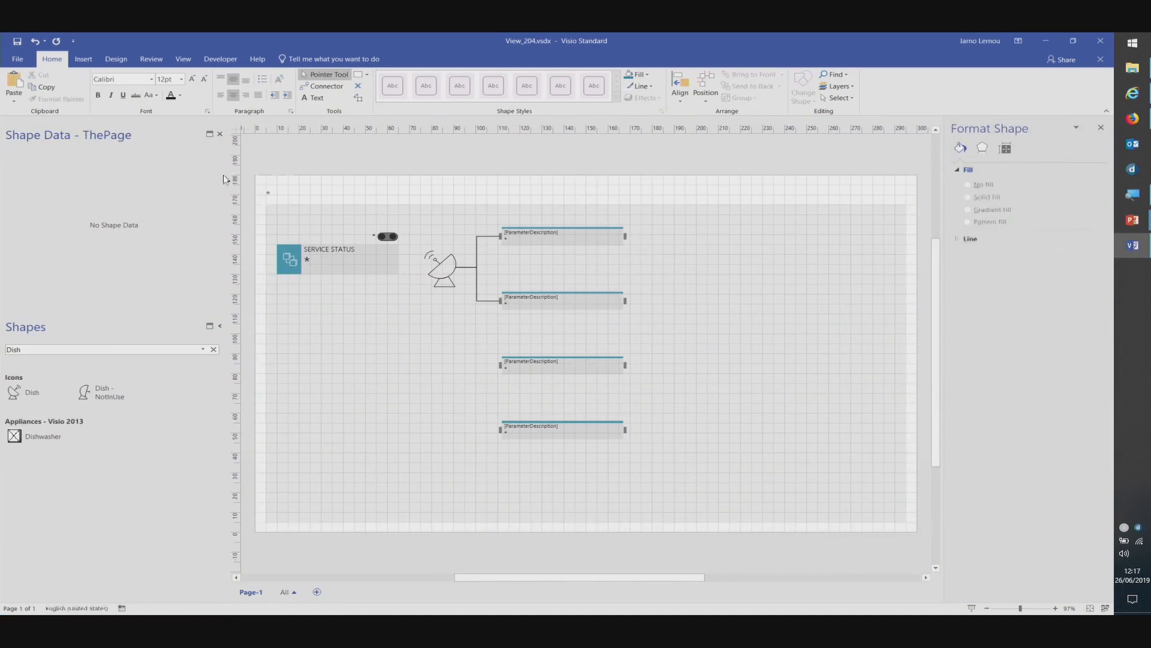
pyautogui.rightClick(116, 171)
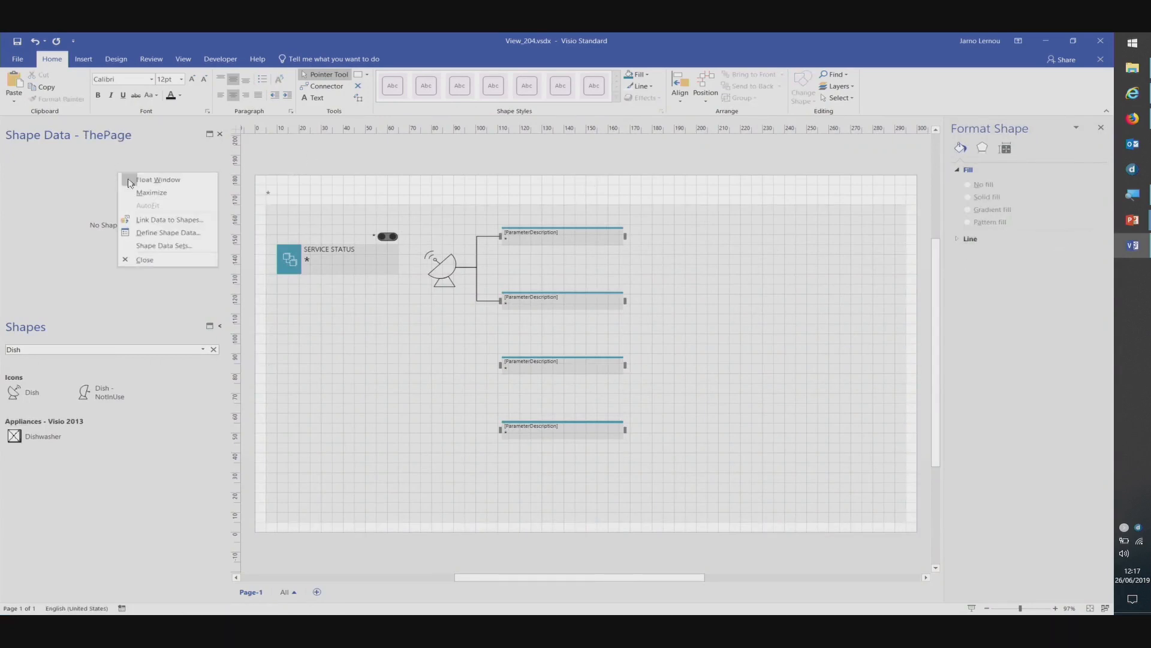
pyautogui.click(148, 233)
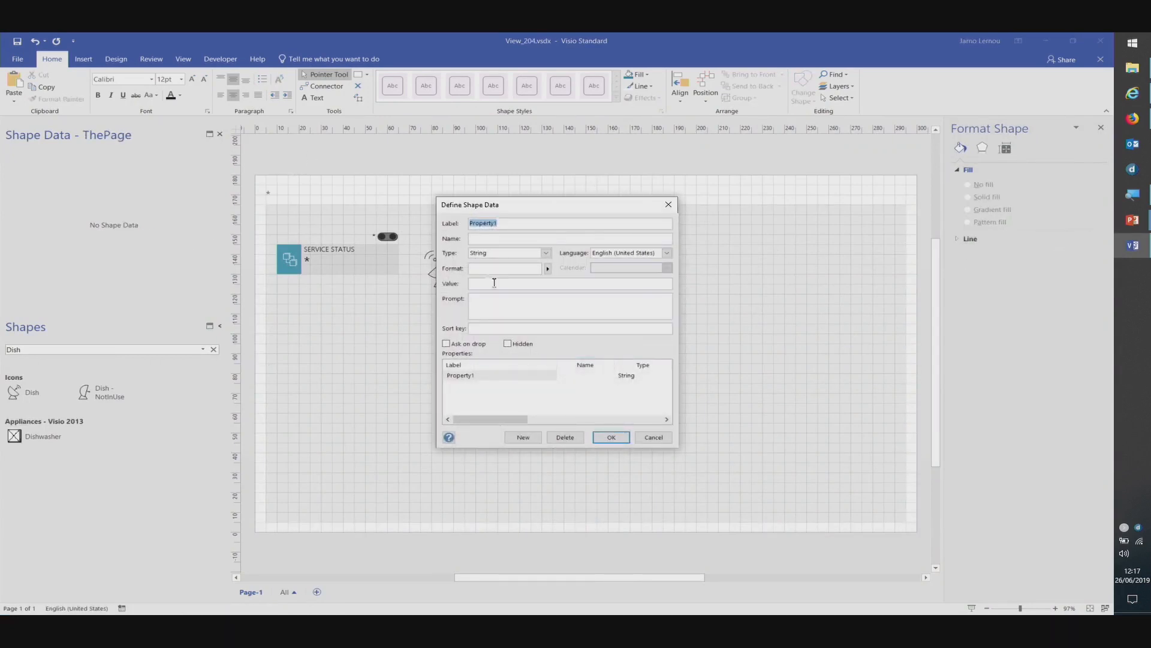
pyautogui.write('Options')
pyautogui.press('Tab')
pyautogui.press('Tab')
pyautogui.press('Tab')
pyautogui.press('Tab')
pyautogui.press('Tab')
pyautogui.hotkey('ctrl', 'v')
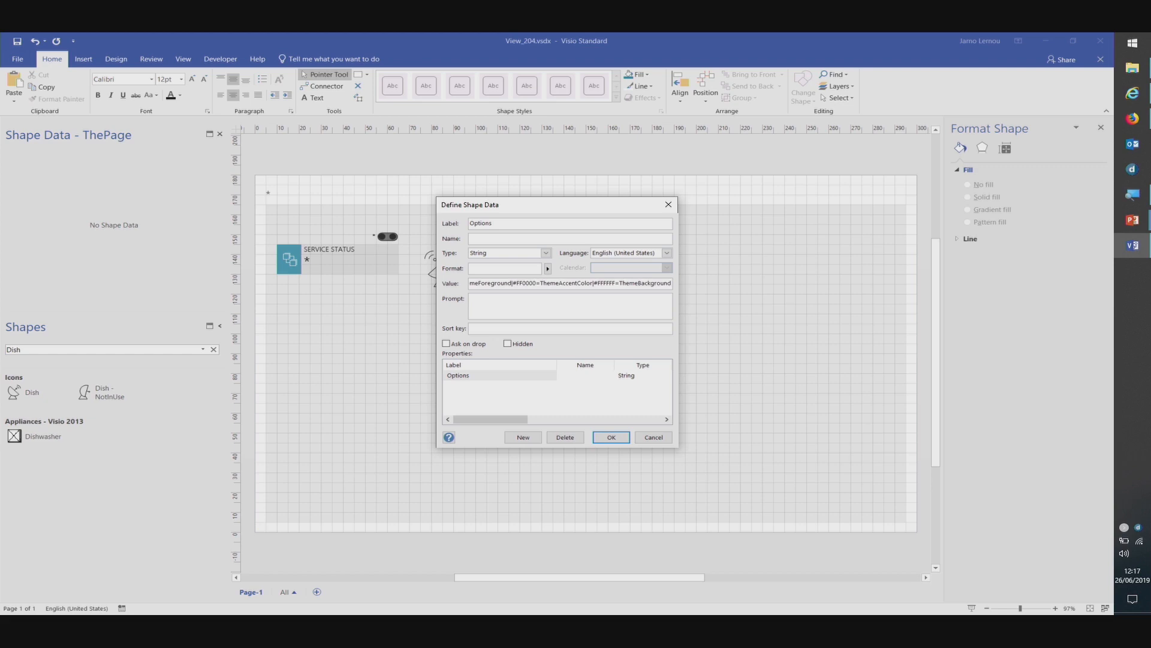
pyautogui.press('Return')
# - Save the drawing, check the Session 2 - Admin view under the black theme in DataMiner, and return to Visio
pyautogui.hotkey('ctrl', 's')
pyautogui.hotkey('alt', 'Tab')
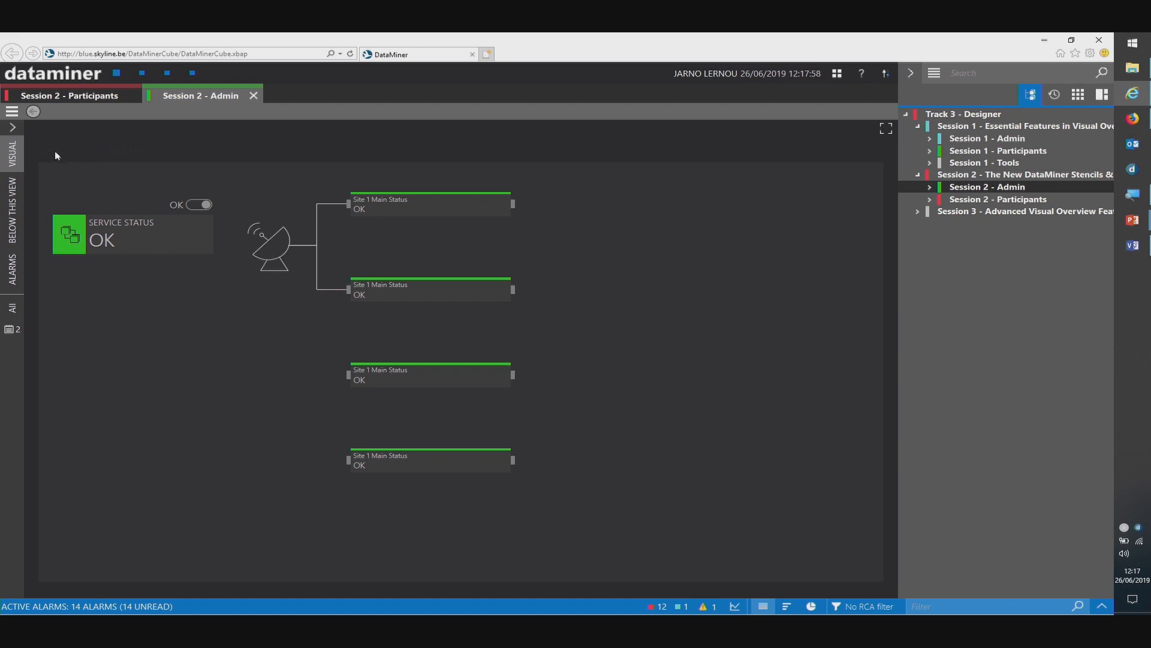
pyautogui.hotkey('alt', 'Tab')
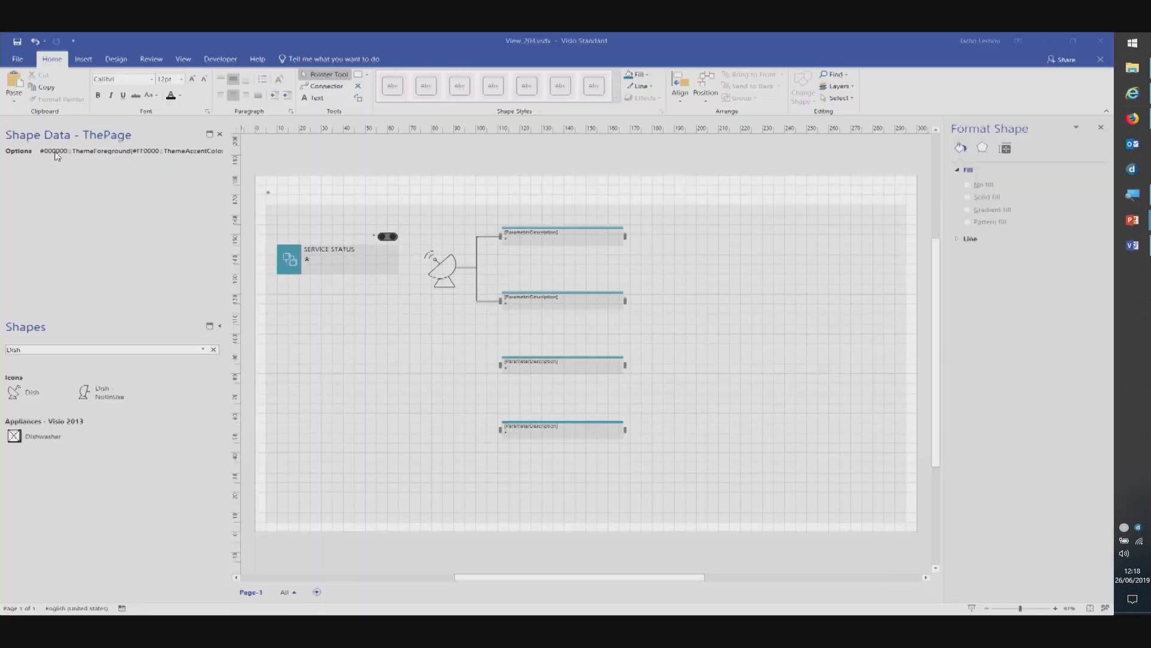
# - Set the font color of the view name title shape to black, save, and check the title in DataMiner
pyautogui.click(268, 197)
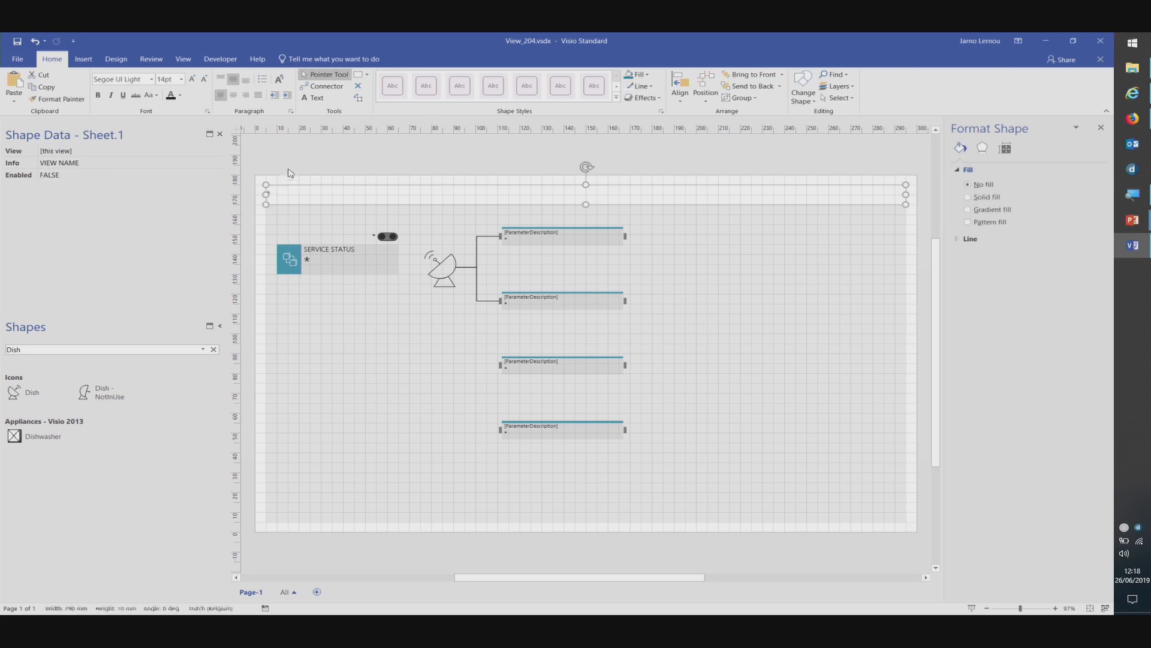
pyautogui.click(179, 96)
pyautogui.click(183, 131)
pyautogui.click(378, 169)
pyautogui.hotkey('ctrl', 's')
pyautogui.hotkey('alt', 'Tab')
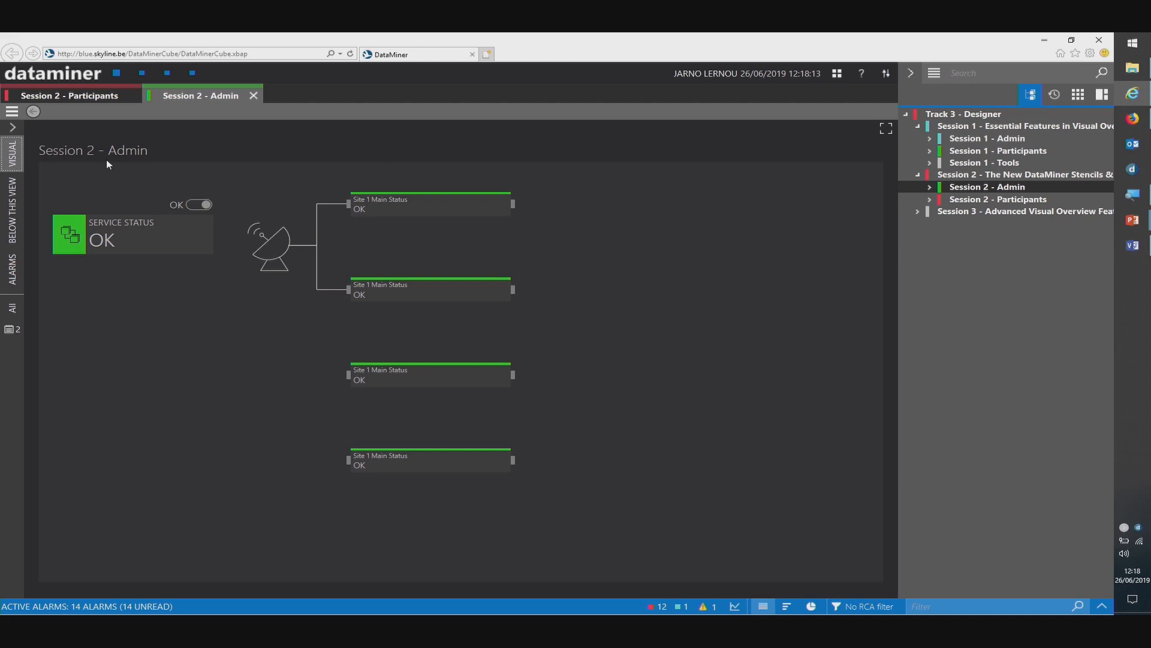
# - Reset the DataMiner background theme to Skyline Mixed and reopen the Session 2 - Admin view to check it
pyautogui.click(705, 74)
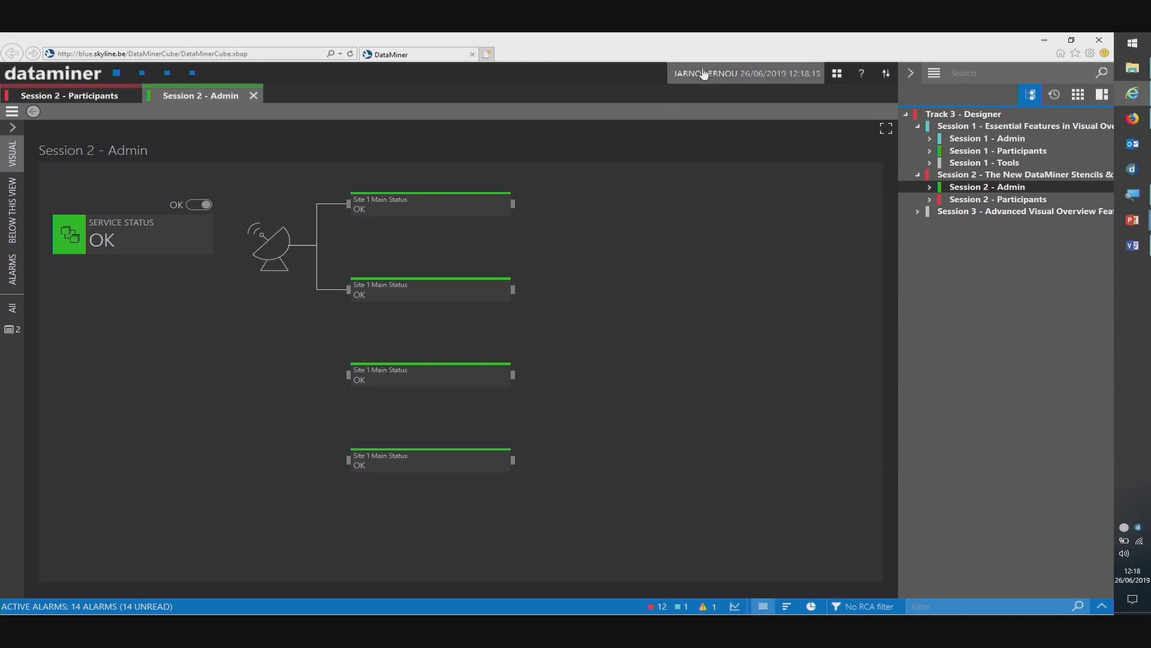
pyautogui.click(753, 98)
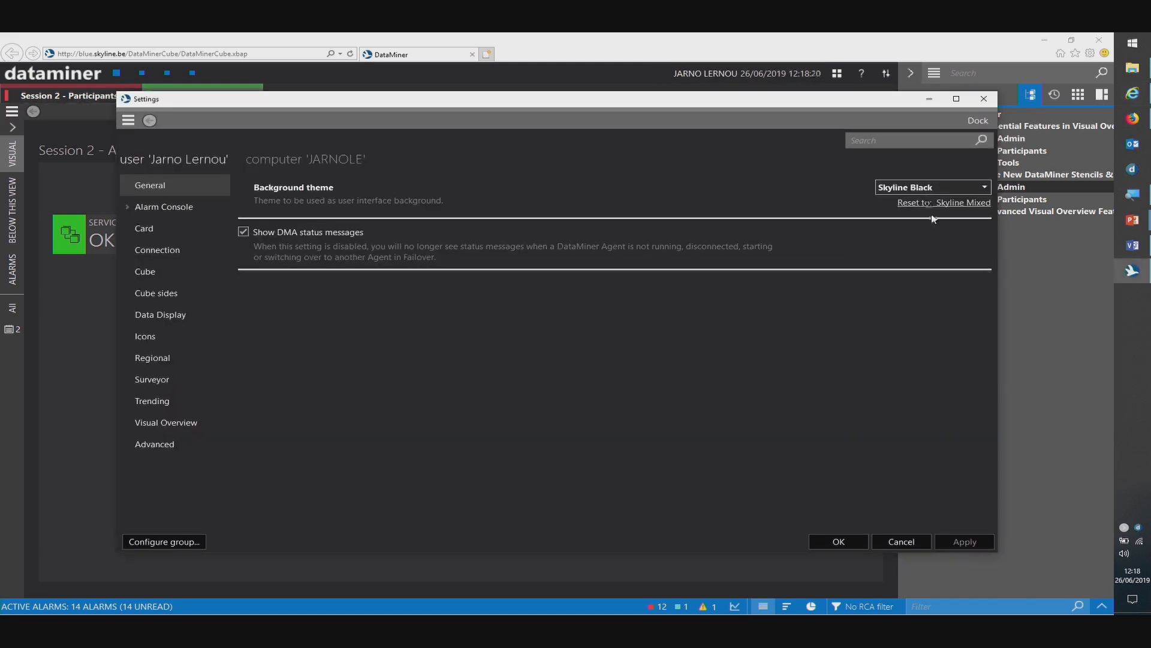
pyautogui.click(929, 203)
pyautogui.click(833, 541)
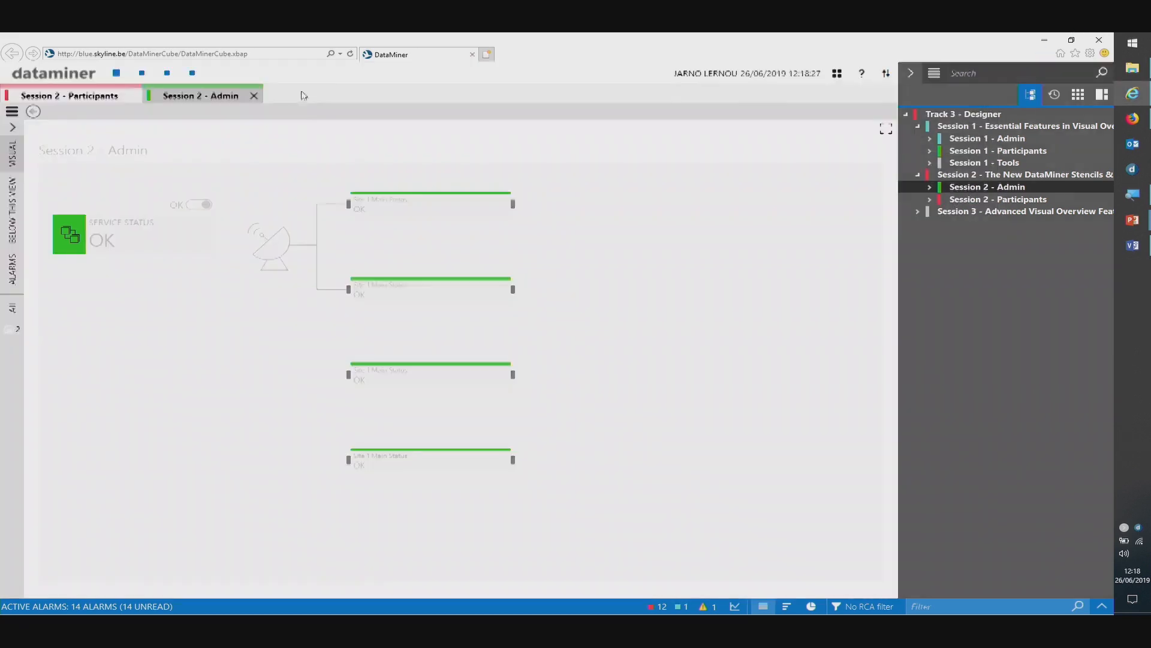
pyautogui.click(254, 95)
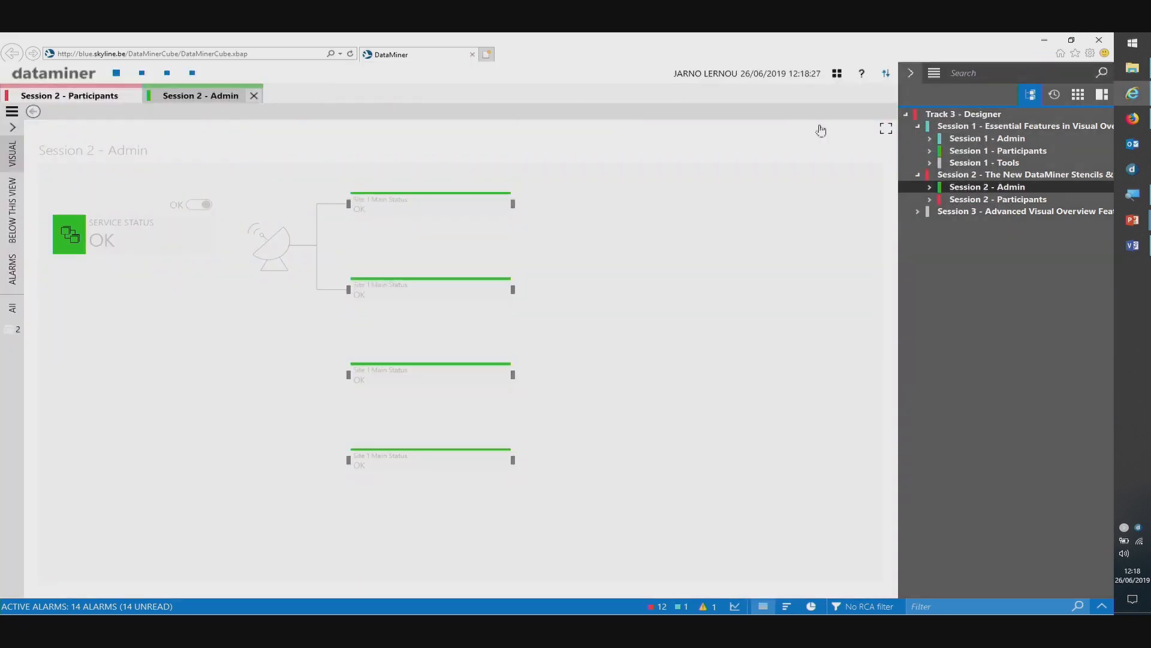
pyautogui.click(971, 188)
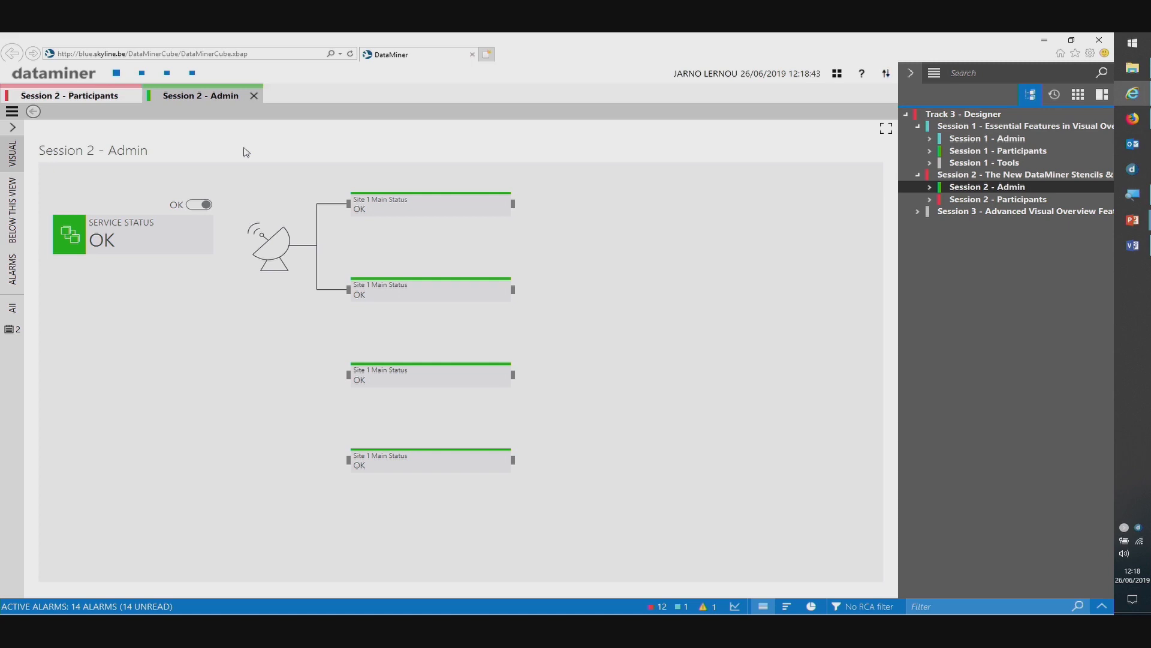
pyautogui.hotkey('alt', 'Tab')
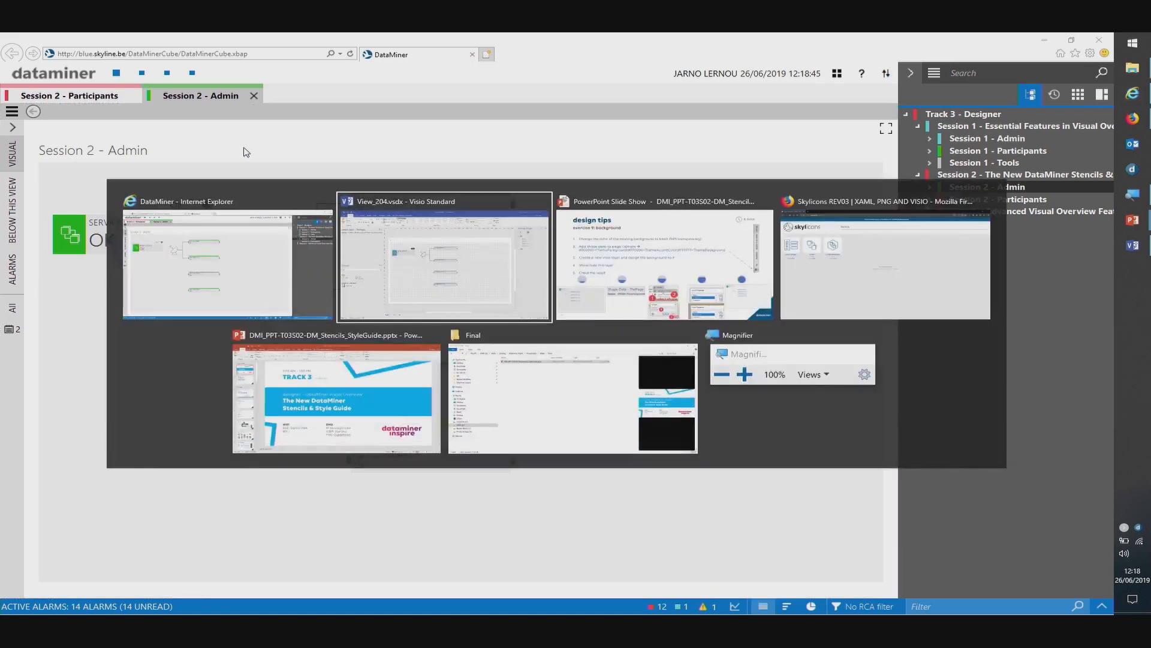
# - Switch to Visio and try selecting the second and third parameter shapes together in front of the large background rectangle
pyautogui.click(659, 211)
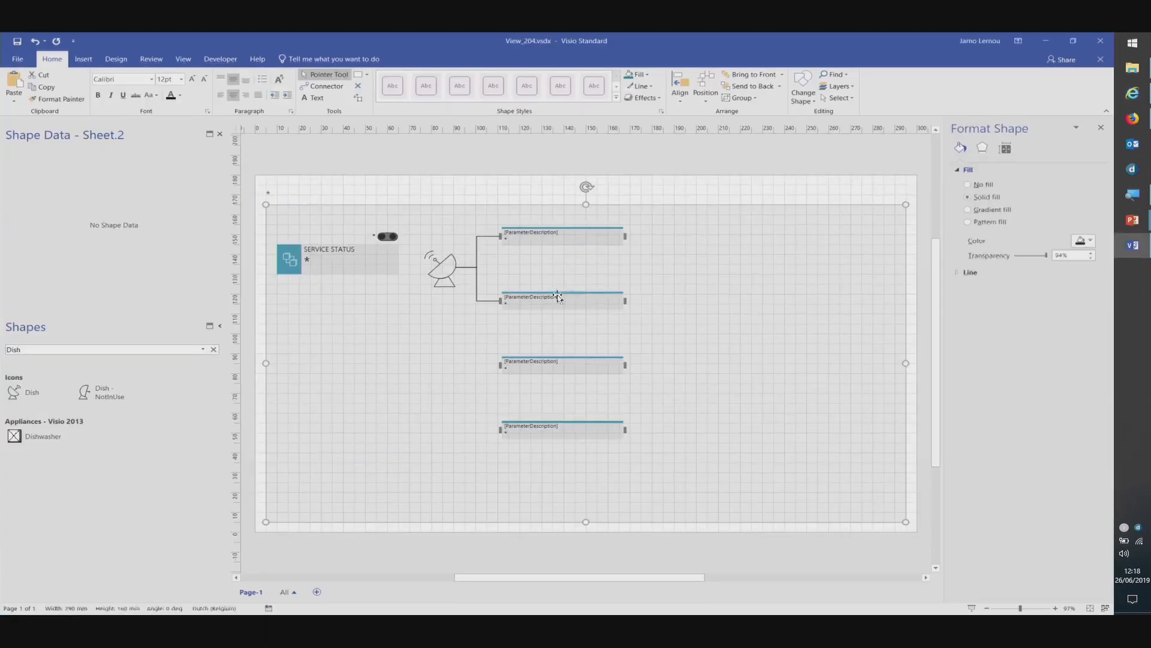
pyautogui.click(258, 314)
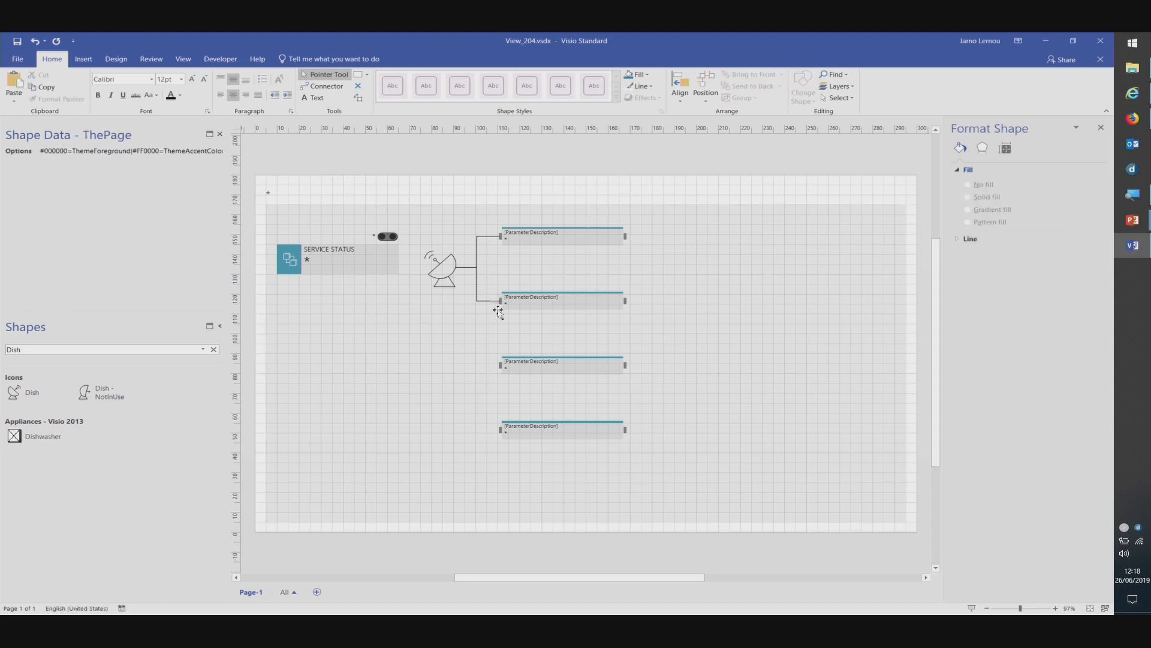
pyautogui.click(445, 294)
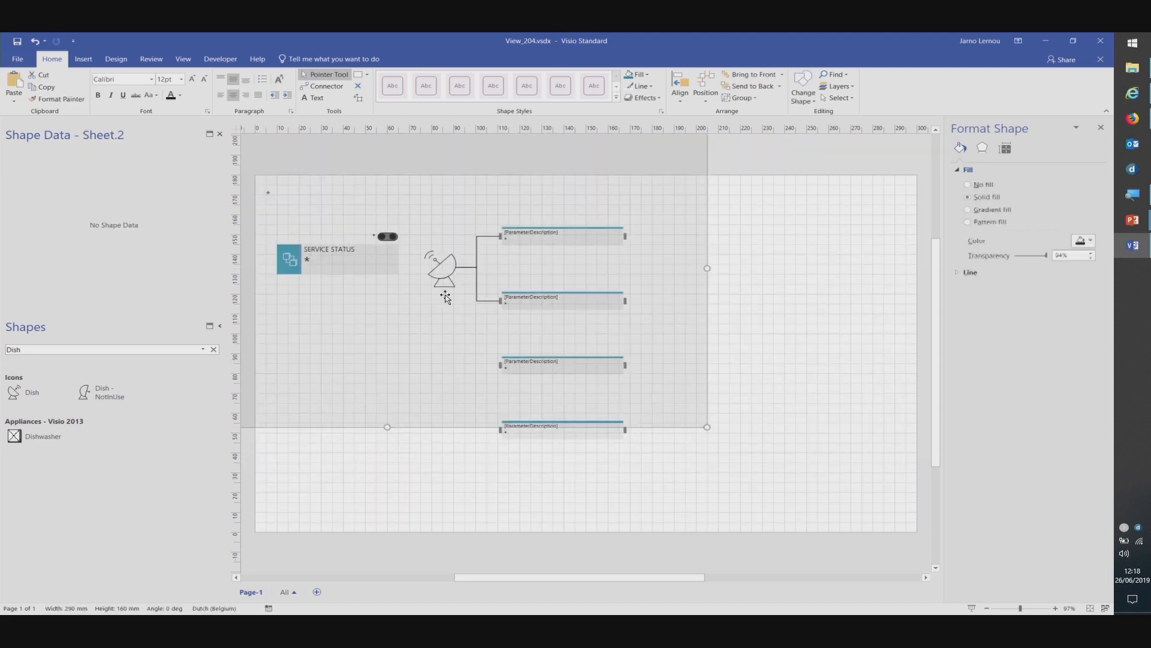
pyautogui.click(531, 304)
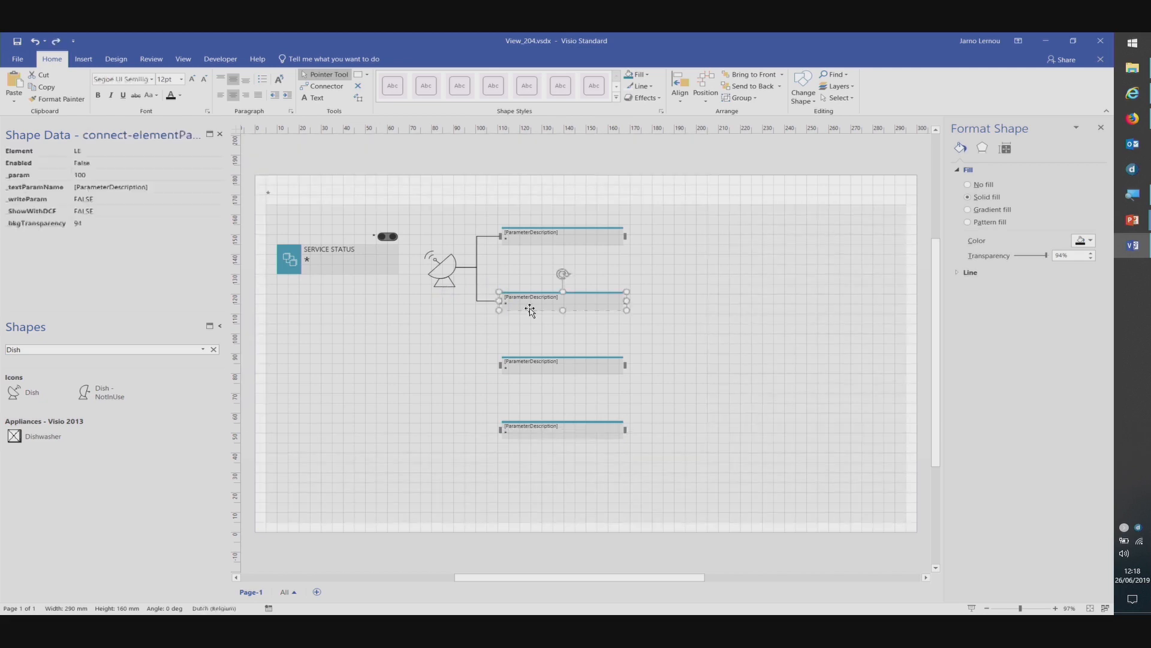
pyautogui.keyDown('shift'); pyautogui.click(531, 362); pyautogui.keyUp('shift')
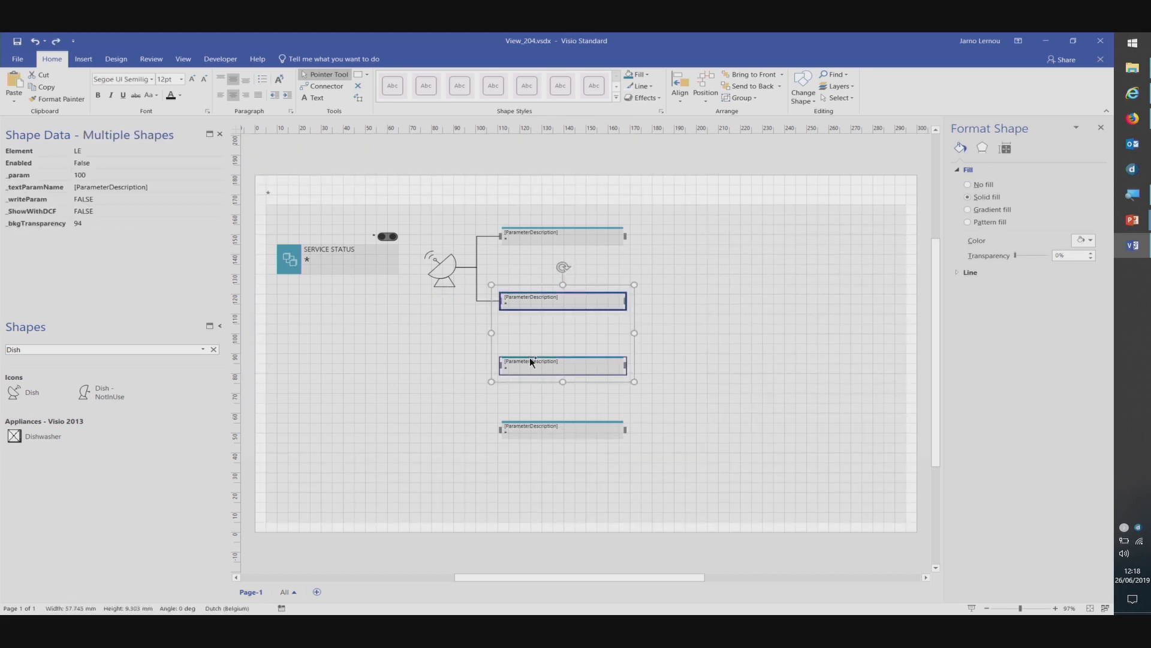
pyautogui.click(475, 341)
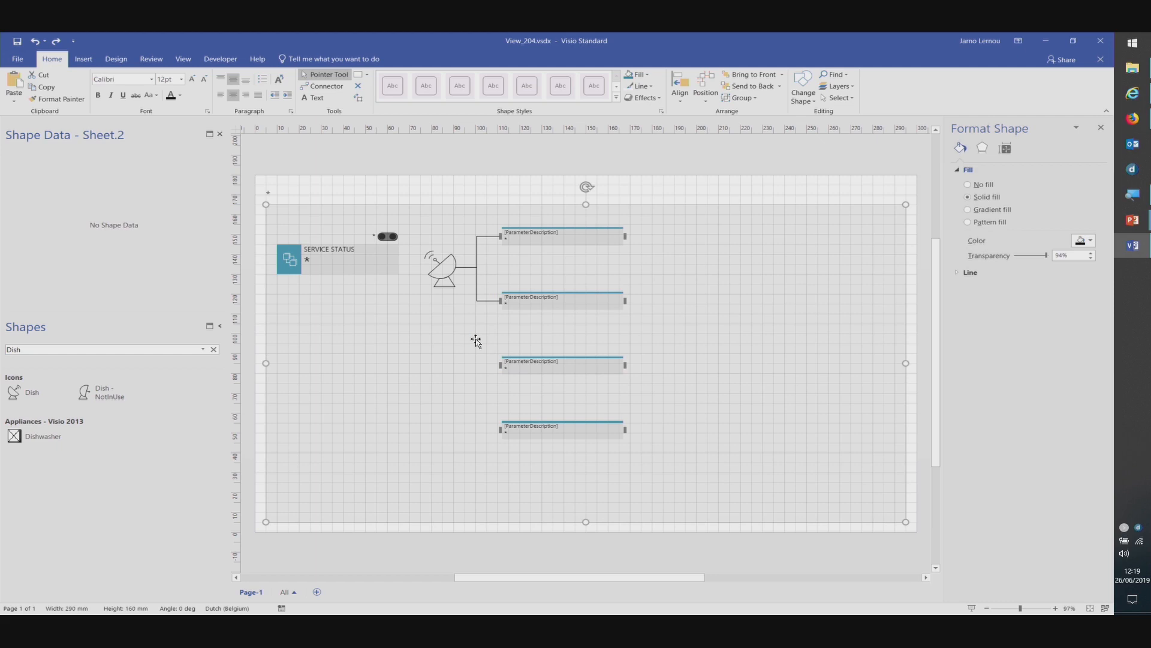
pyautogui.click(770, 183)
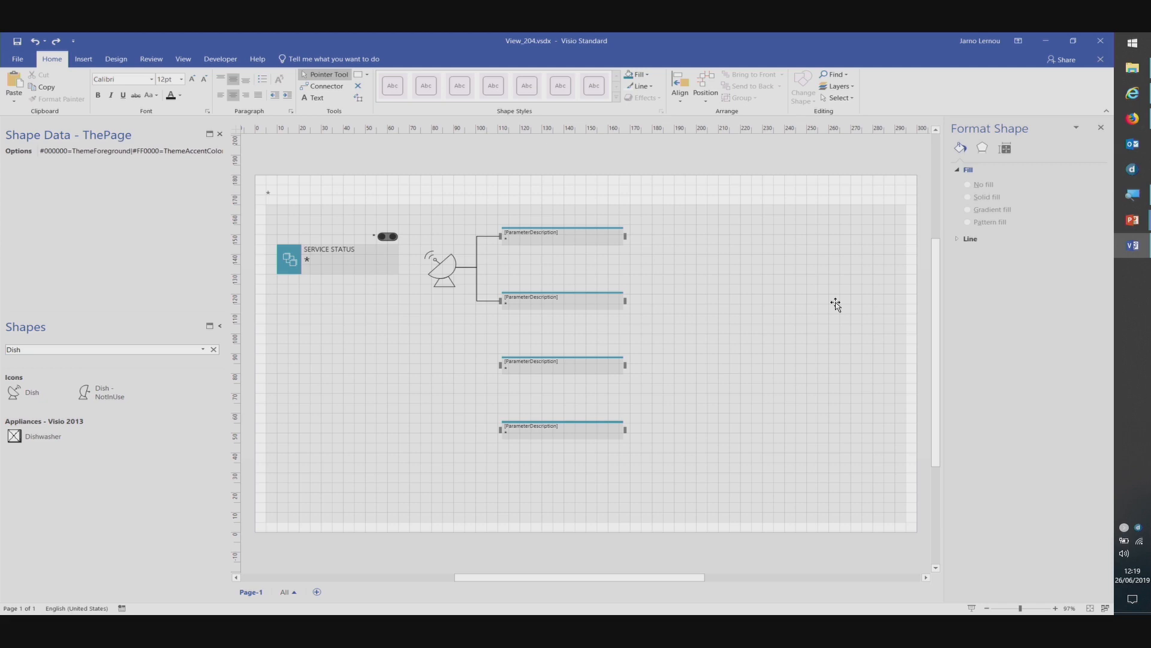
# - Assign the large background rectangle to a new layer named Background
pyautogui.click(798, 230)
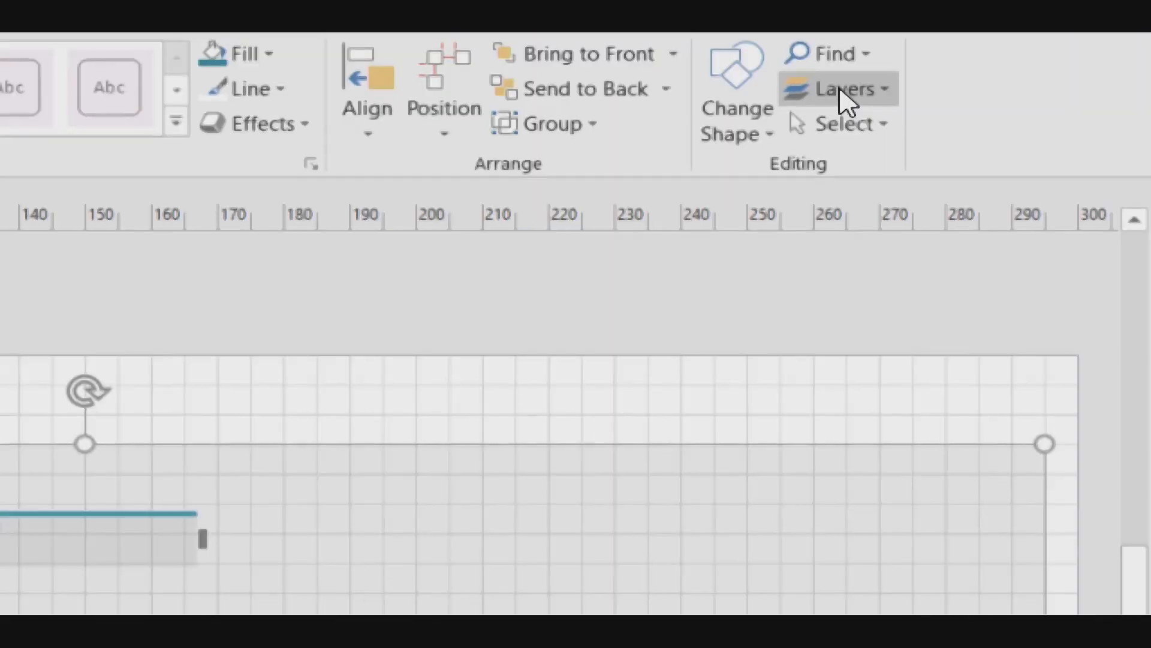
pyautogui.click(839, 88)
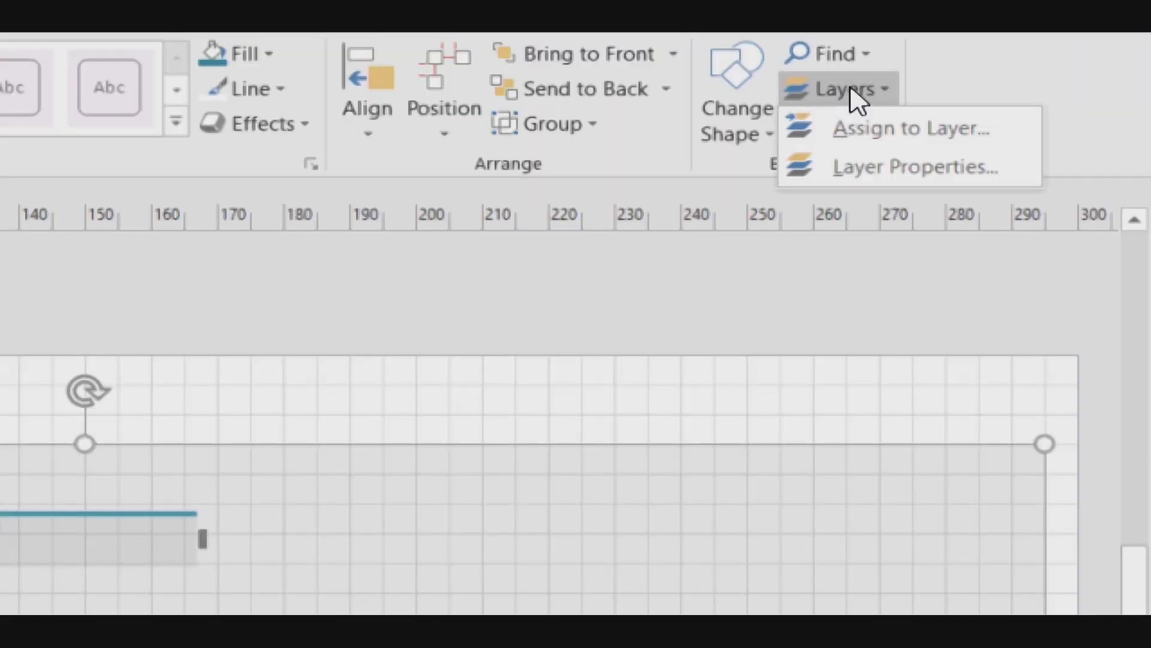
pyautogui.click(865, 143)
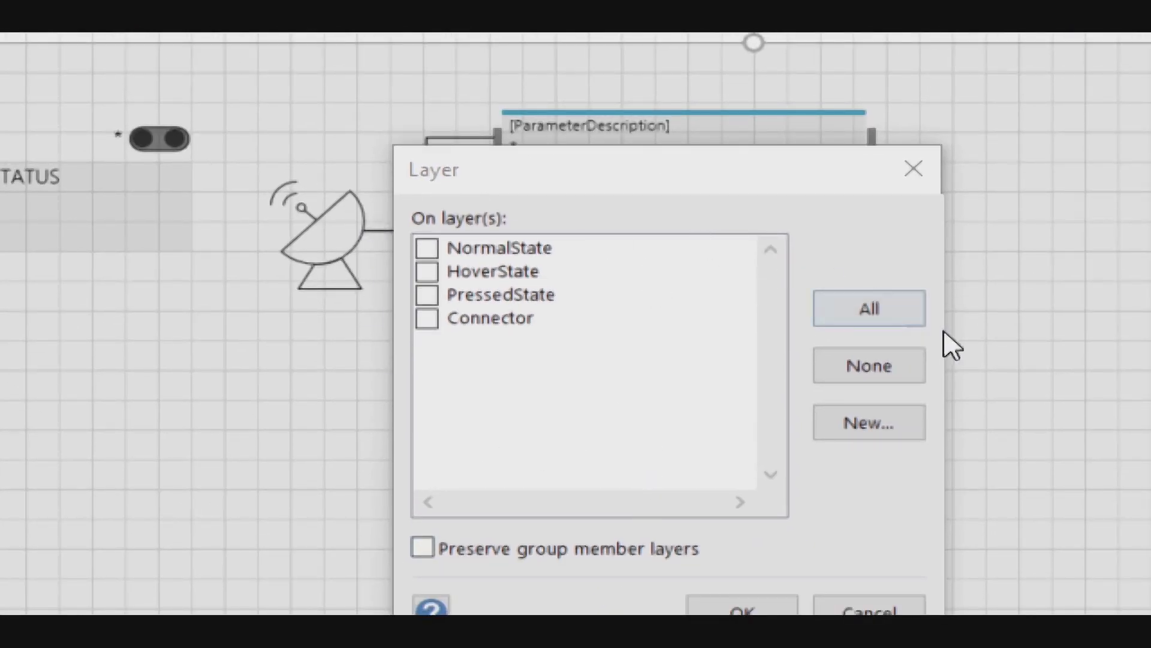
pyautogui.click(903, 419)
pyautogui.write('Backgrou')
pyautogui.write('nd')
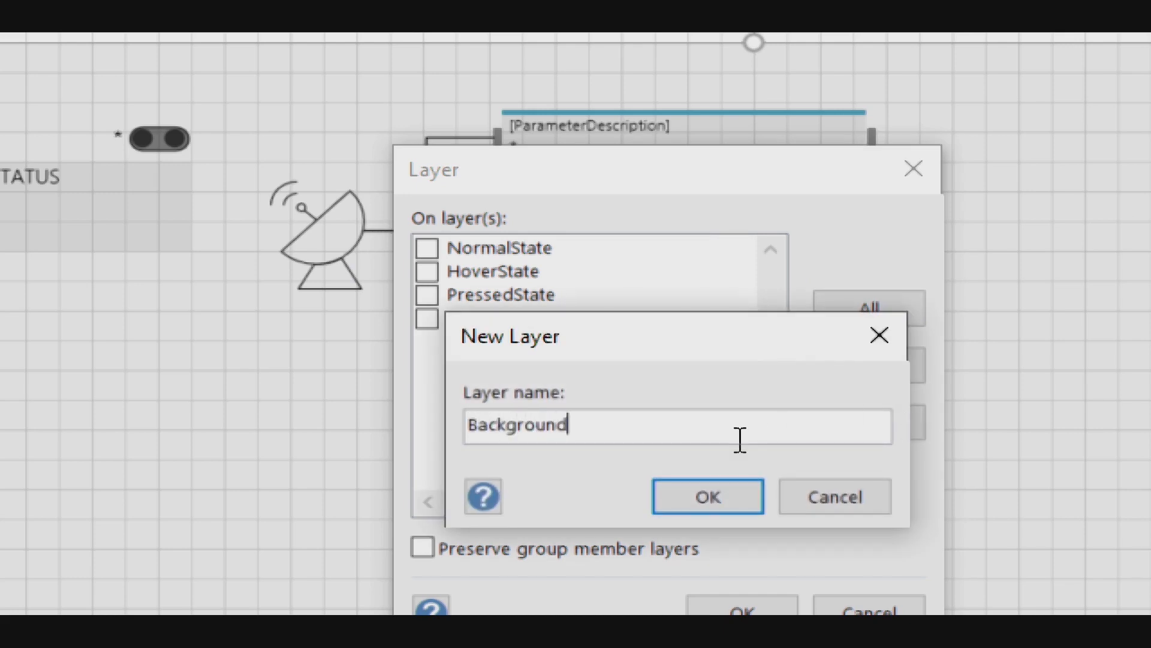
pyautogui.click(700, 506)
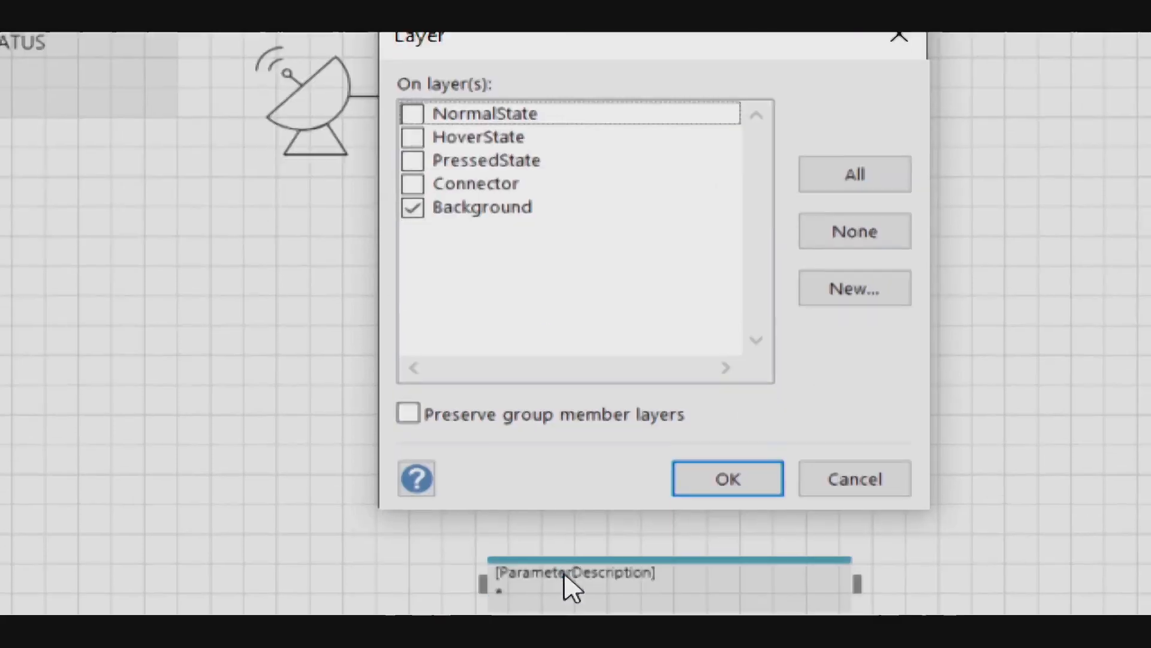
pyautogui.click(718, 462)
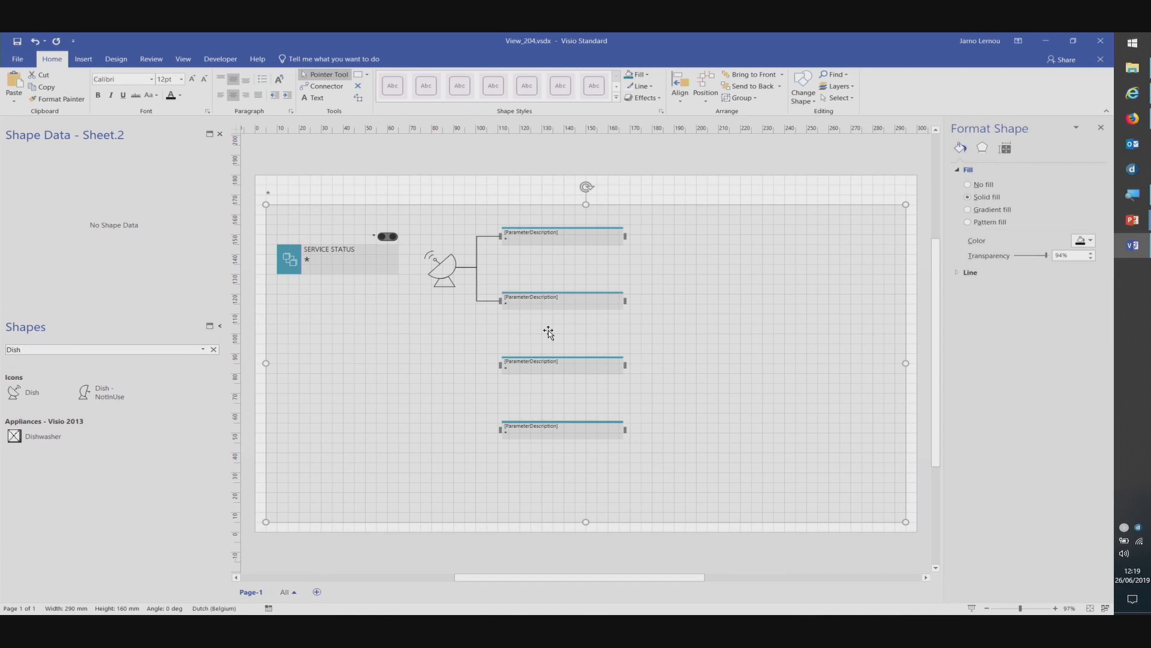
# - Make the Background layer invisible and area-select the second and third parameter shapes to test selection without the rectangle
pyautogui.click(833, 88)
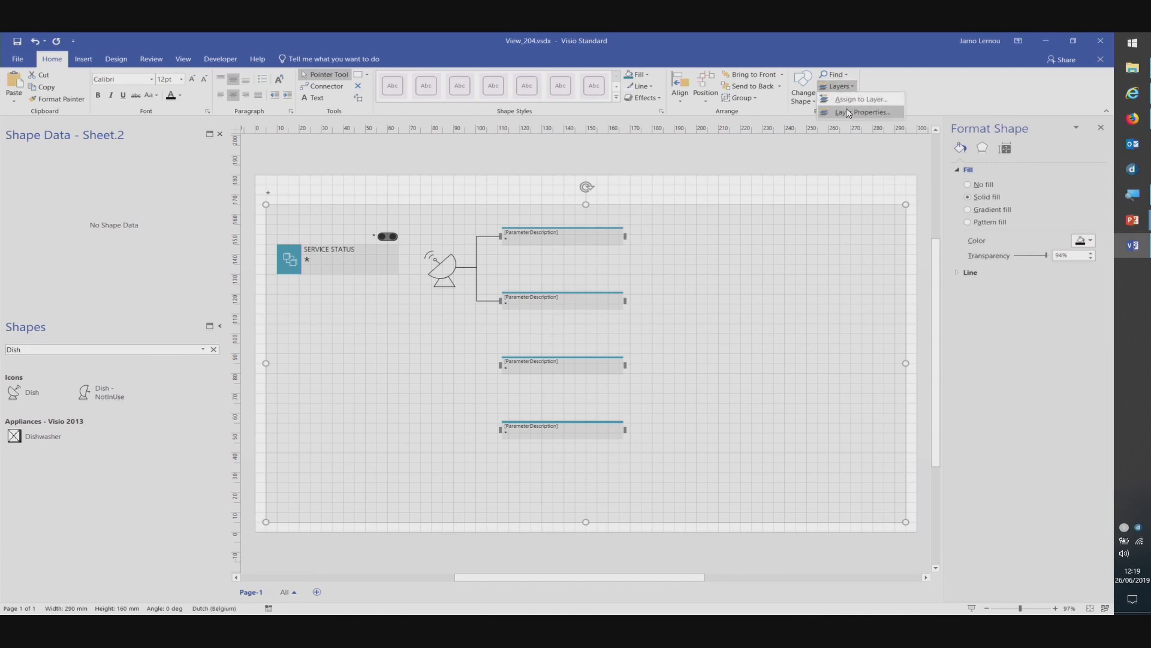
pyautogui.rightClick(848, 113)
pyautogui.click(839, 114)
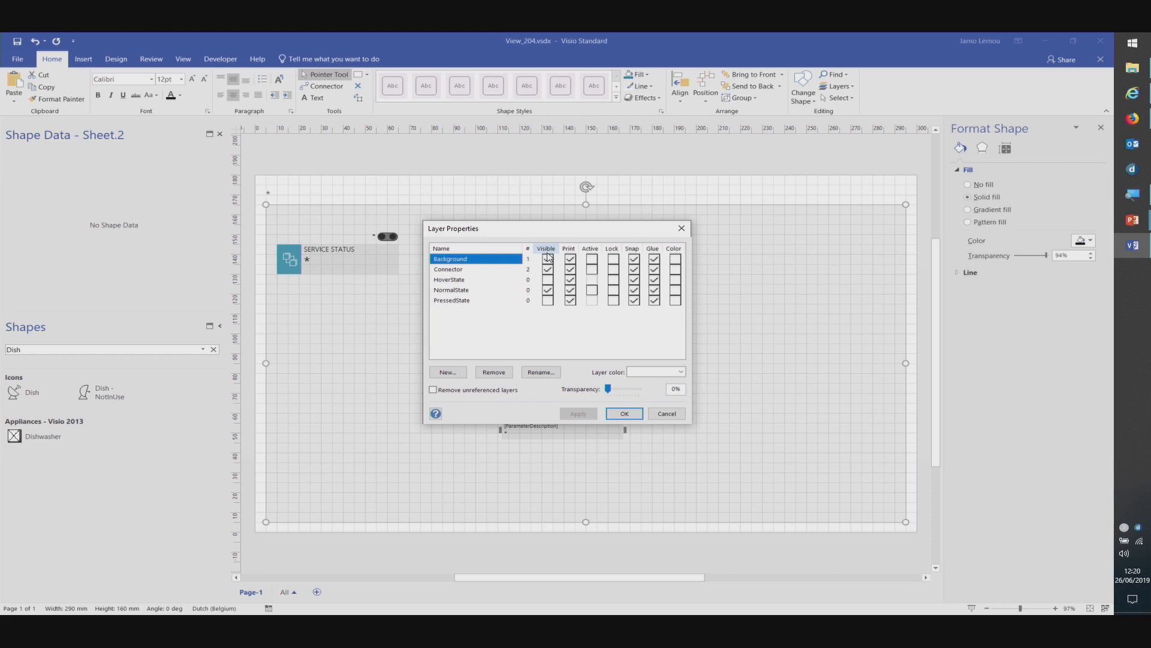
pyautogui.click(547, 259)
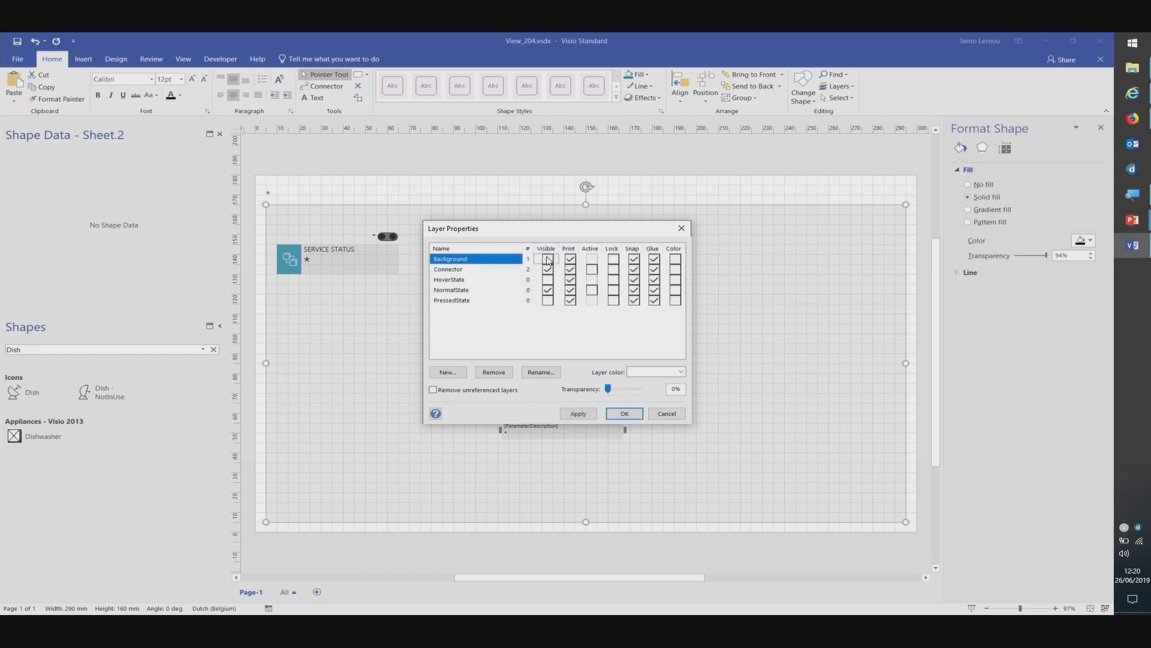
pyautogui.click(624, 413)
pyautogui.moveTo(491, 279); pyautogui.dragTo(642, 401)
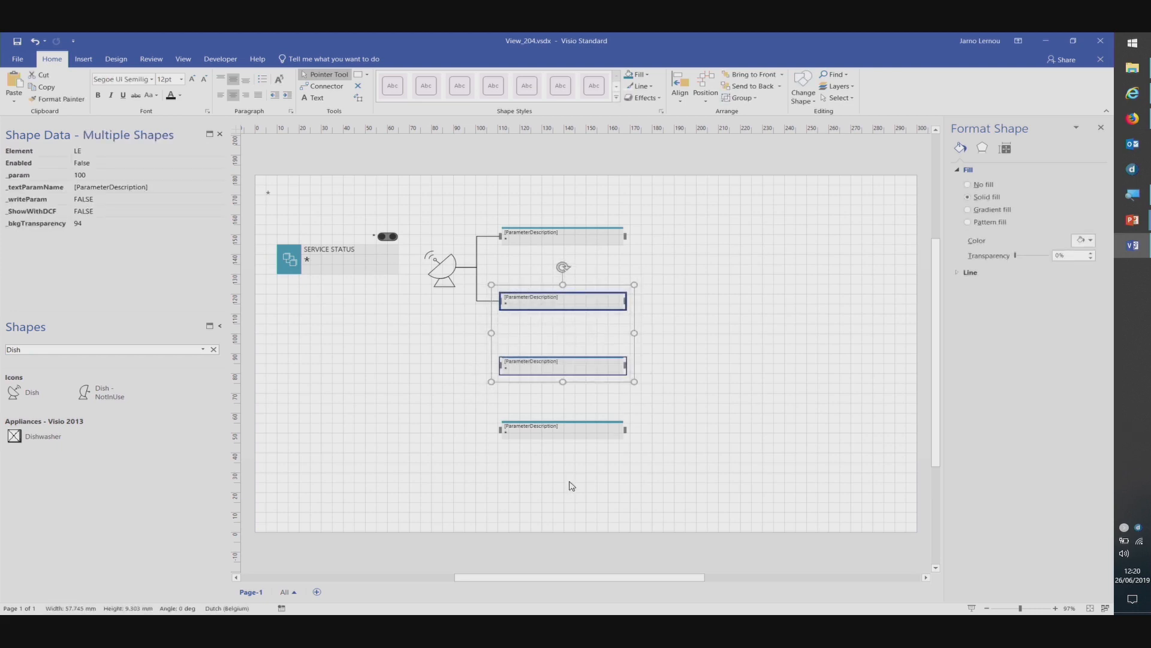
pyautogui.click(699, 390)
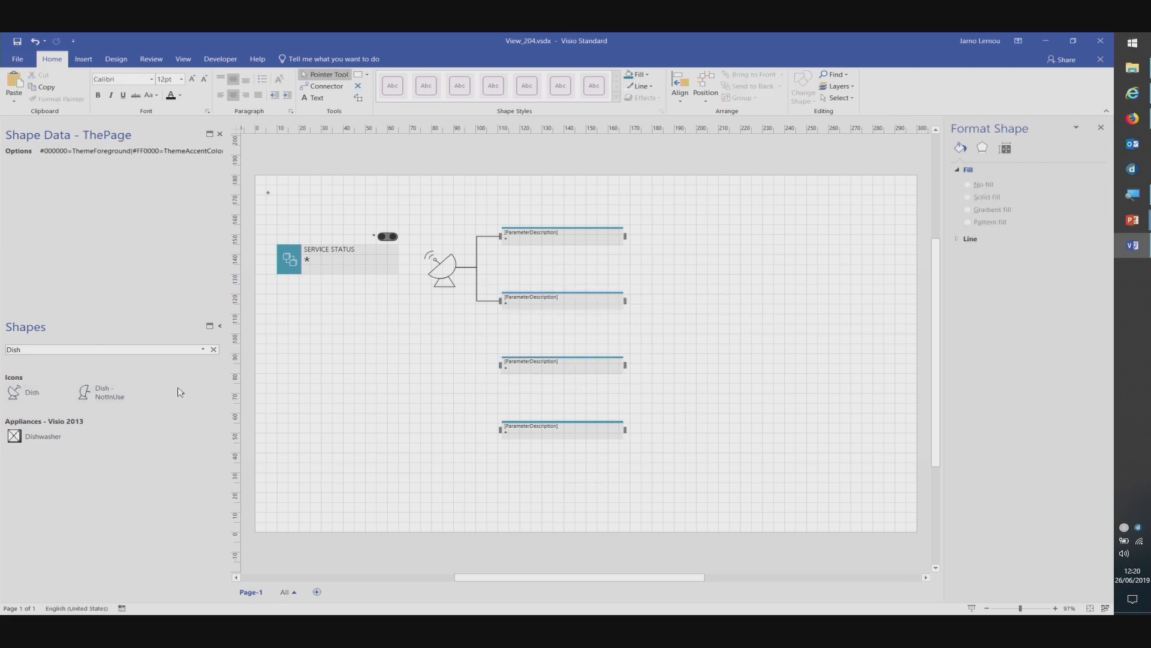
# - Place a Dish icon in the empty upper-right area of the page and a Dish - NotInUse icon on top of it
pyautogui.moveTo(48, 391); pyautogui.dragTo(746, 207)
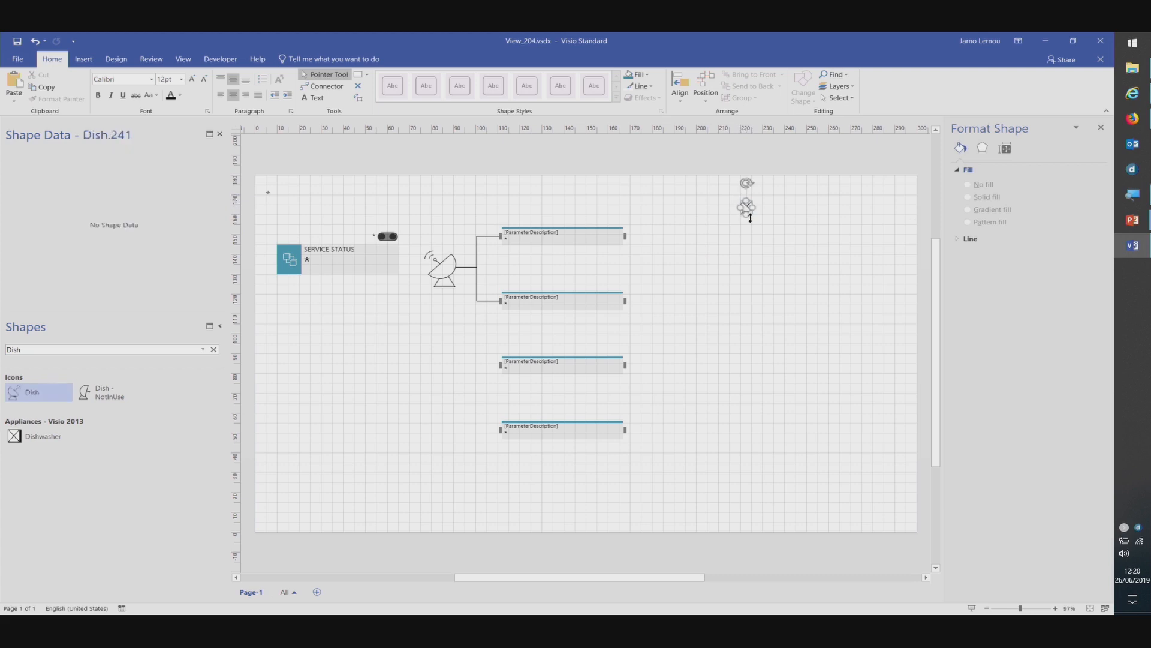
pyautogui.click(813, 262)
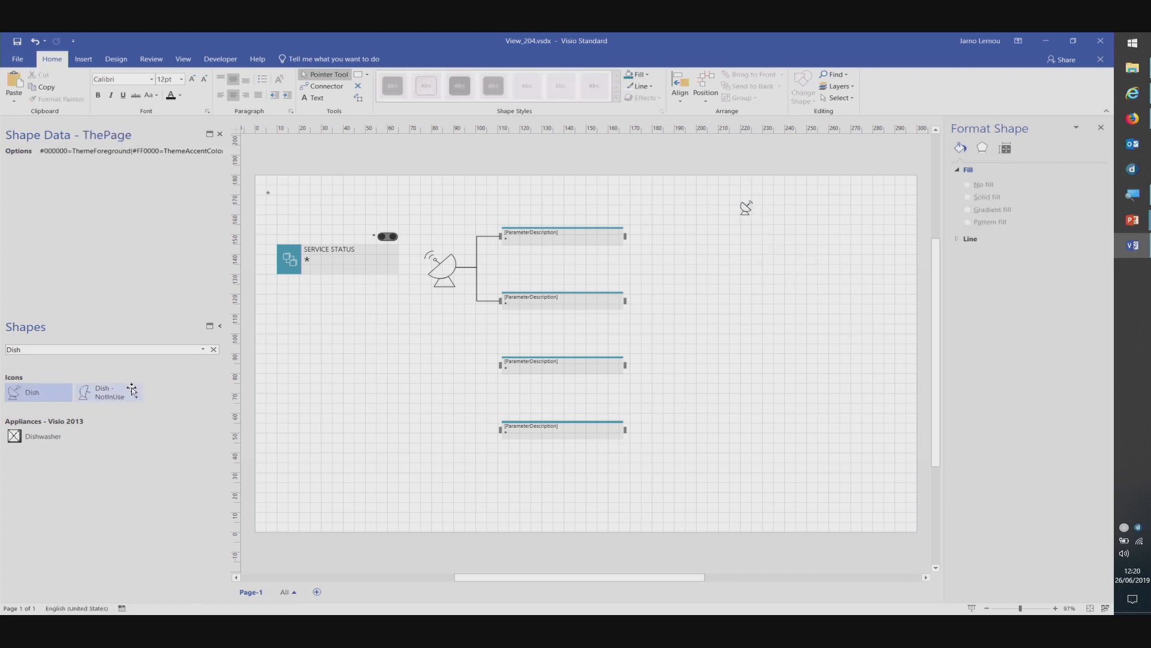
pyautogui.click(98, 393)
pyautogui.click(744, 207)
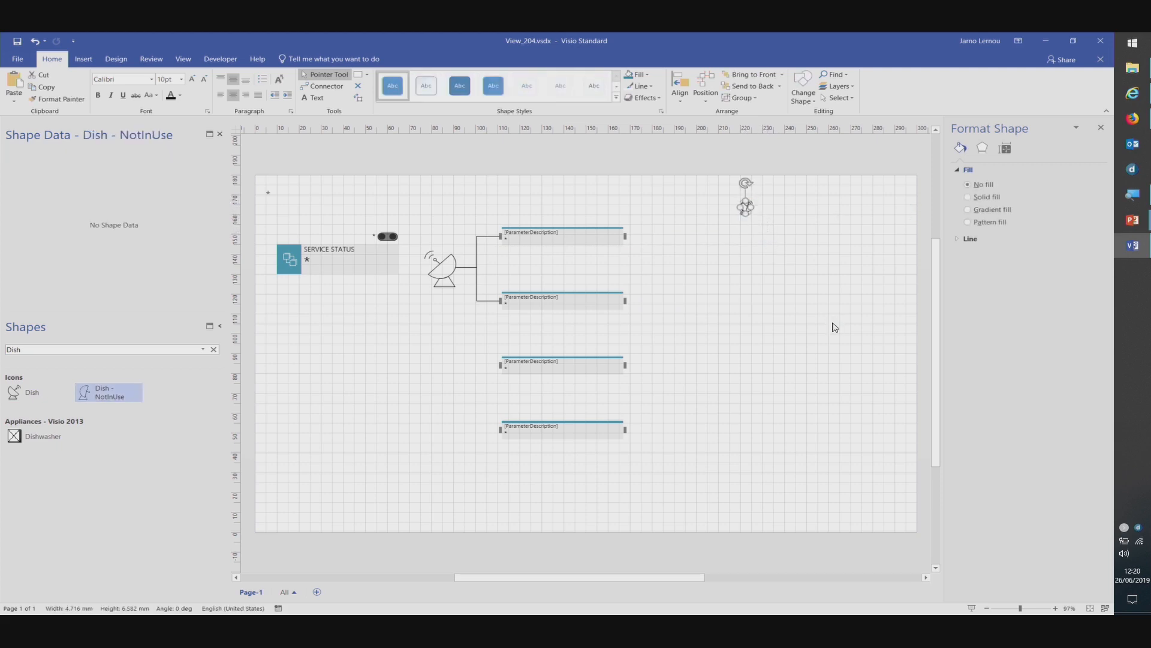
pyautogui.click(811, 301)
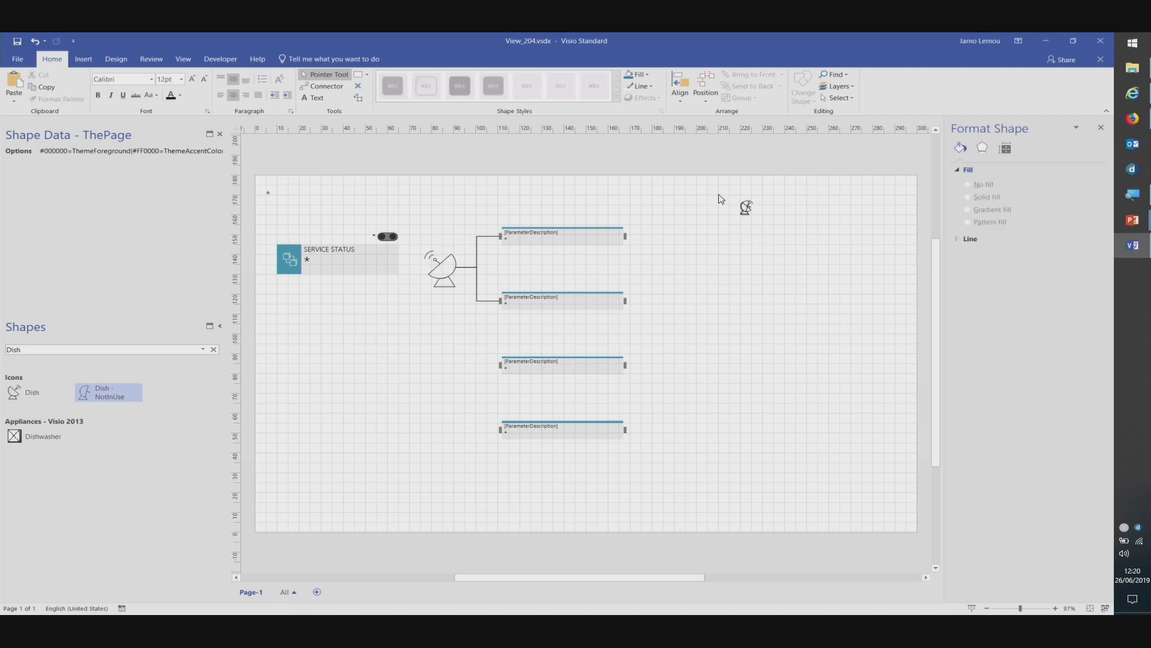
# - Assign the Dish - NotInUse icon of the overlapping pair to a new layer named test
pyautogui.moveTo(719, 185); pyautogui.dragTo(803, 261)
pyautogui.click(511, 259)
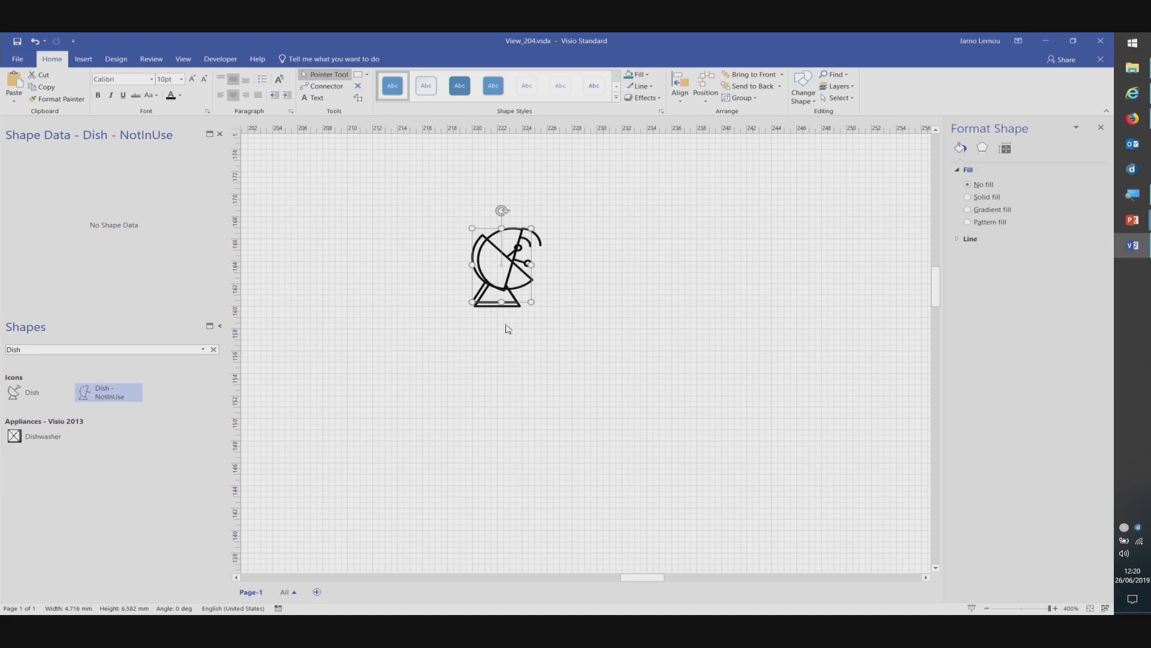
pyautogui.click(839, 87)
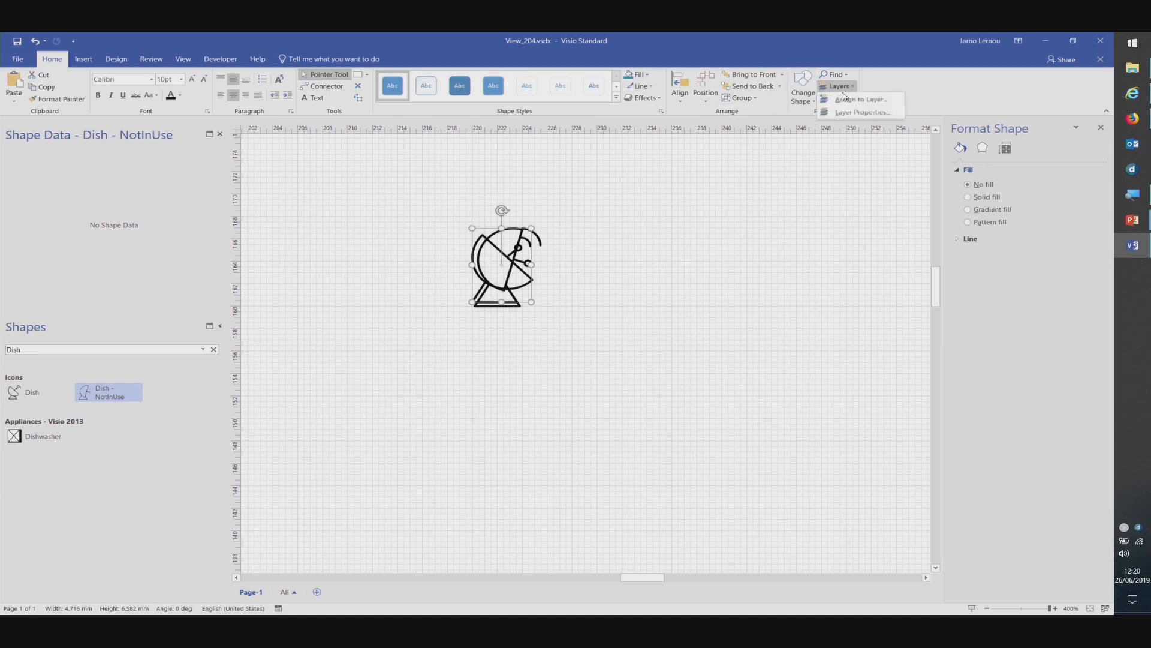
pyautogui.click(851, 99)
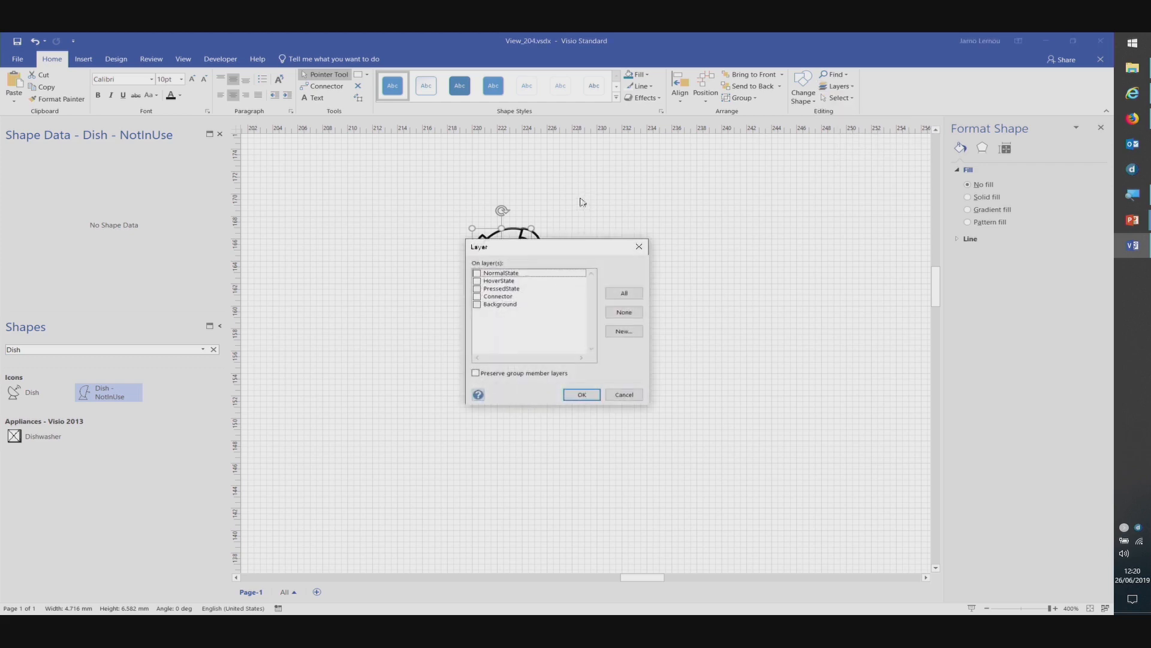
pyautogui.click(624, 331)
pyautogui.write('test')
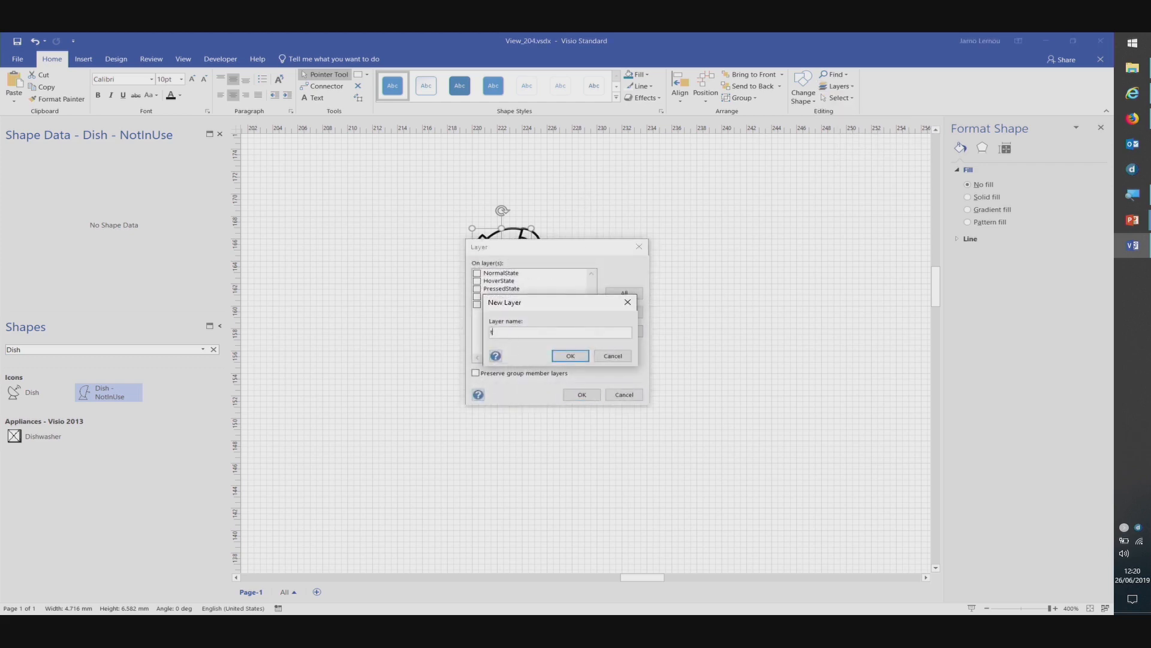
pyautogui.click(567, 358)
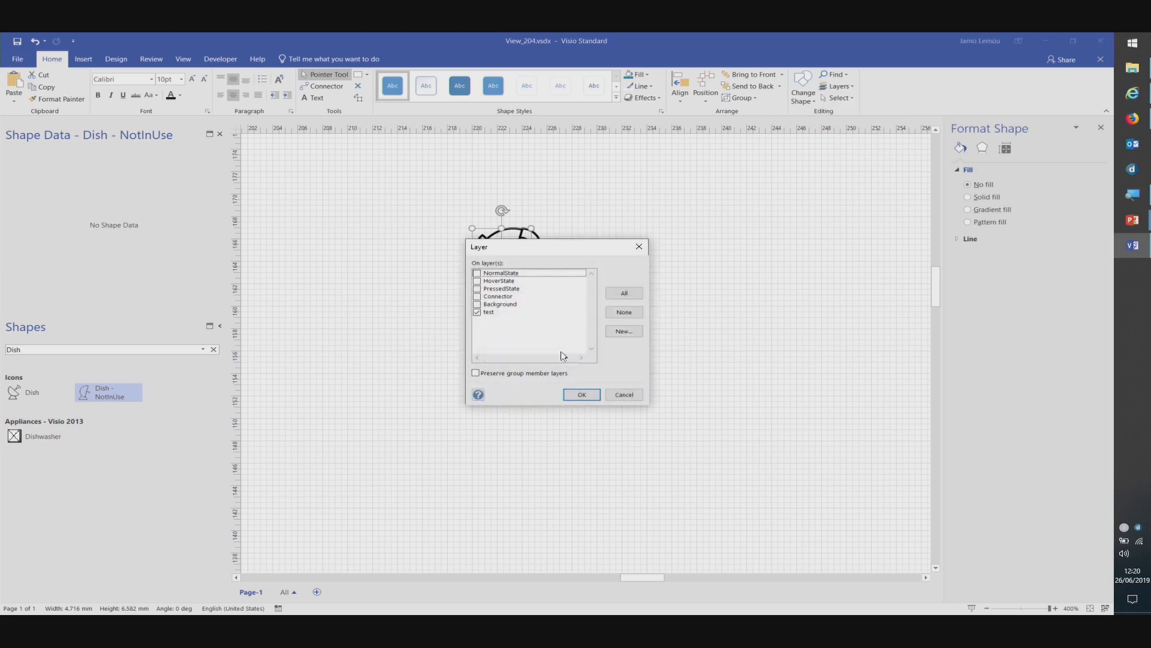
pyautogui.click(576, 396)
# - Move the Dish - NotInUse icon beside the Dish icon and assign the Dish icon to a new layer named test2
pyautogui.moveTo(520, 232); pyautogui.dragTo(609, 232)
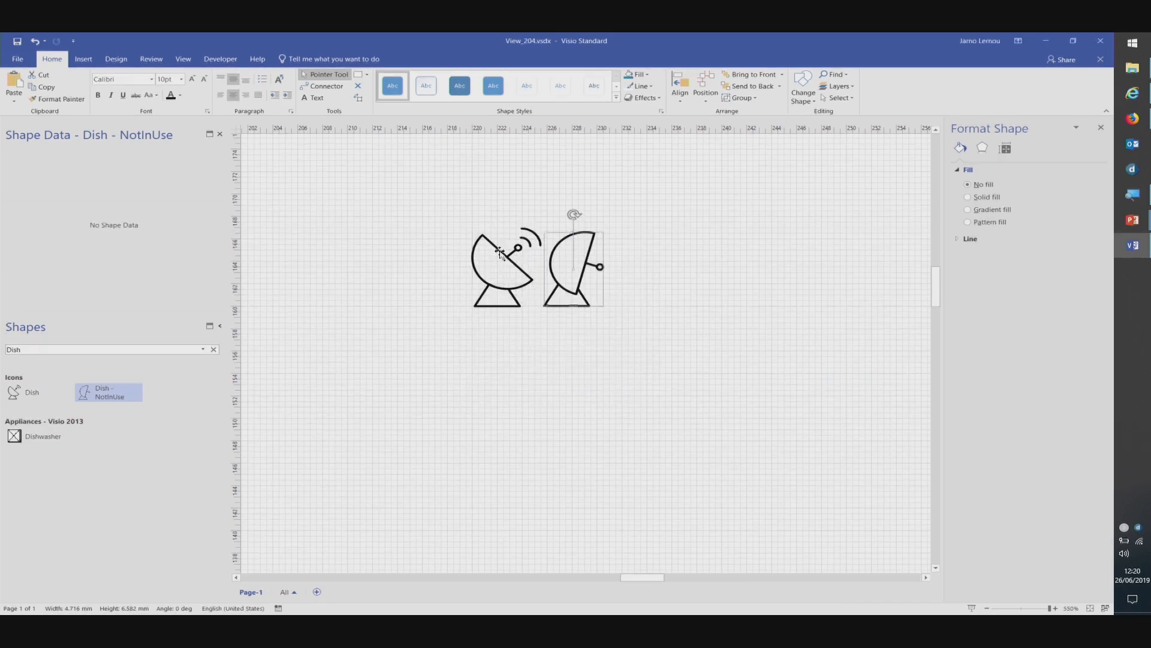
pyautogui.click(499, 252)
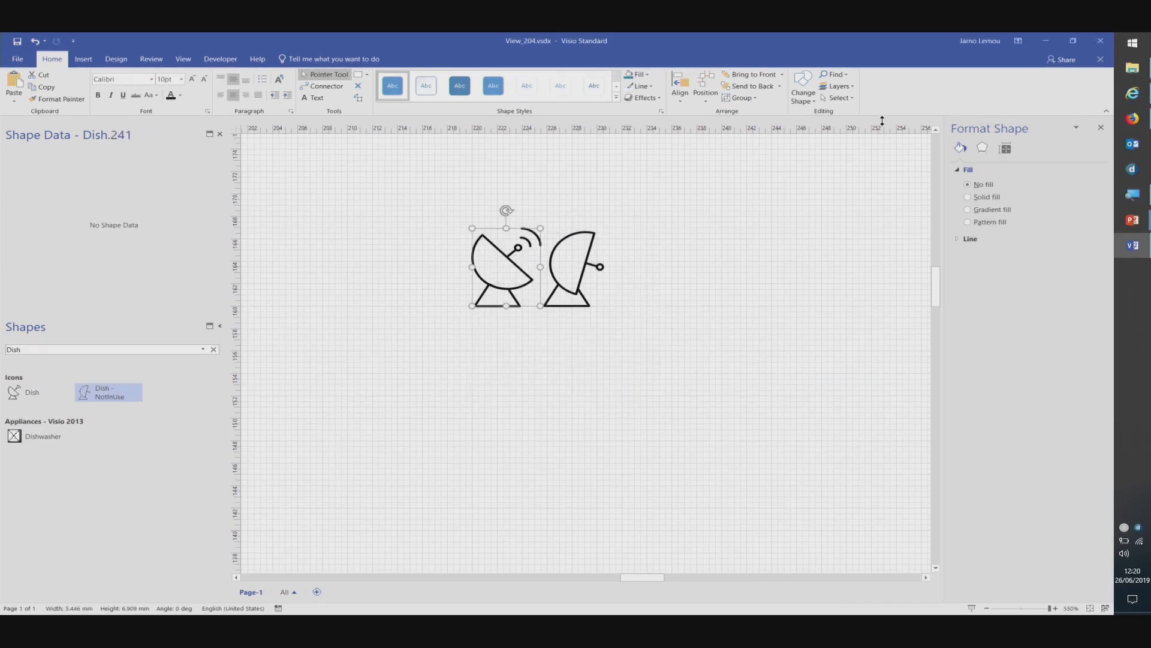
pyautogui.click(834, 99)
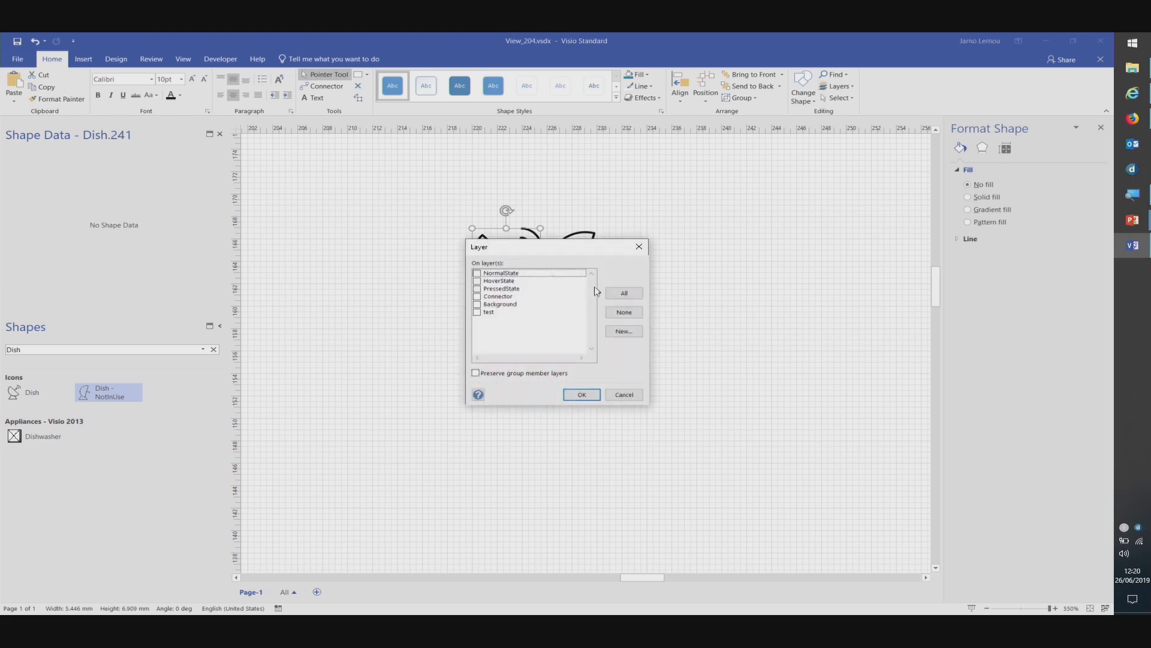
pyautogui.click(621, 332)
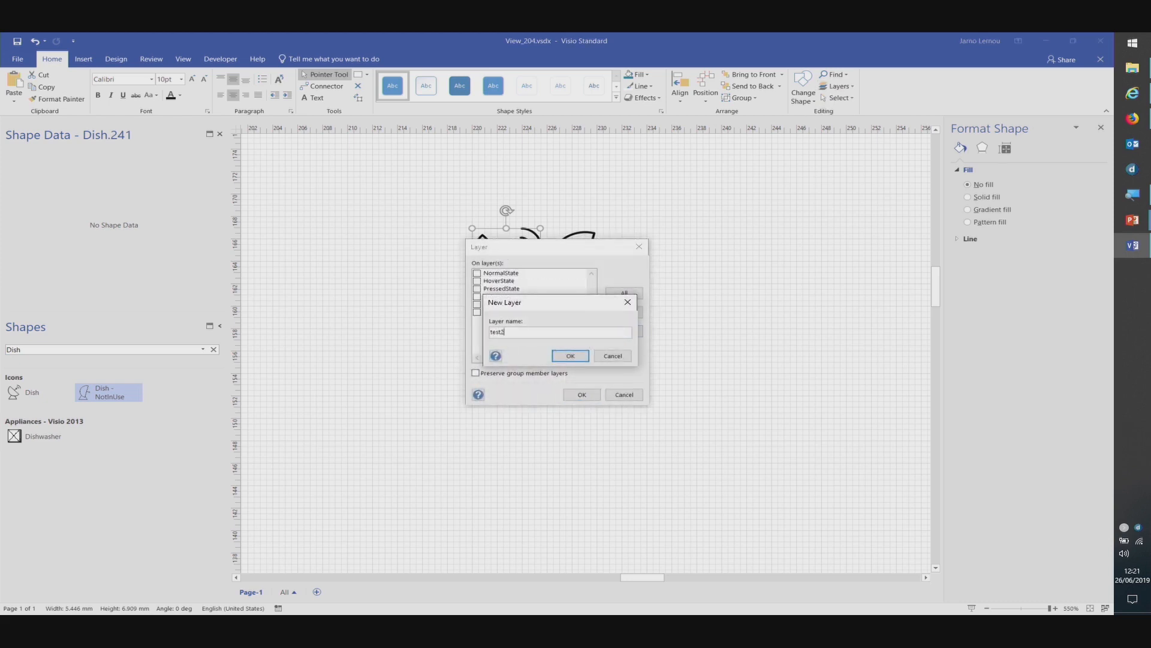
pyautogui.press('Return')
pyautogui.click(582, 394)
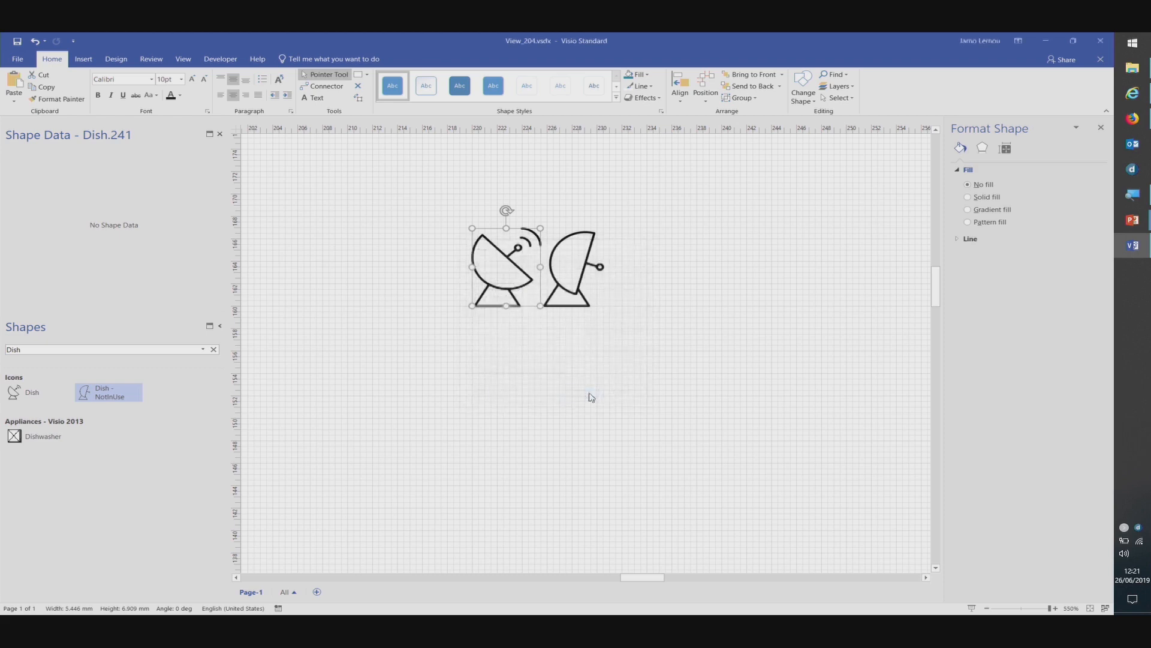
# - Move the Dish - NotInUse icon back on top of the Dish icon and clear the selection
pyautogui.click(565, 298)
pyautogui.click(569, 290)
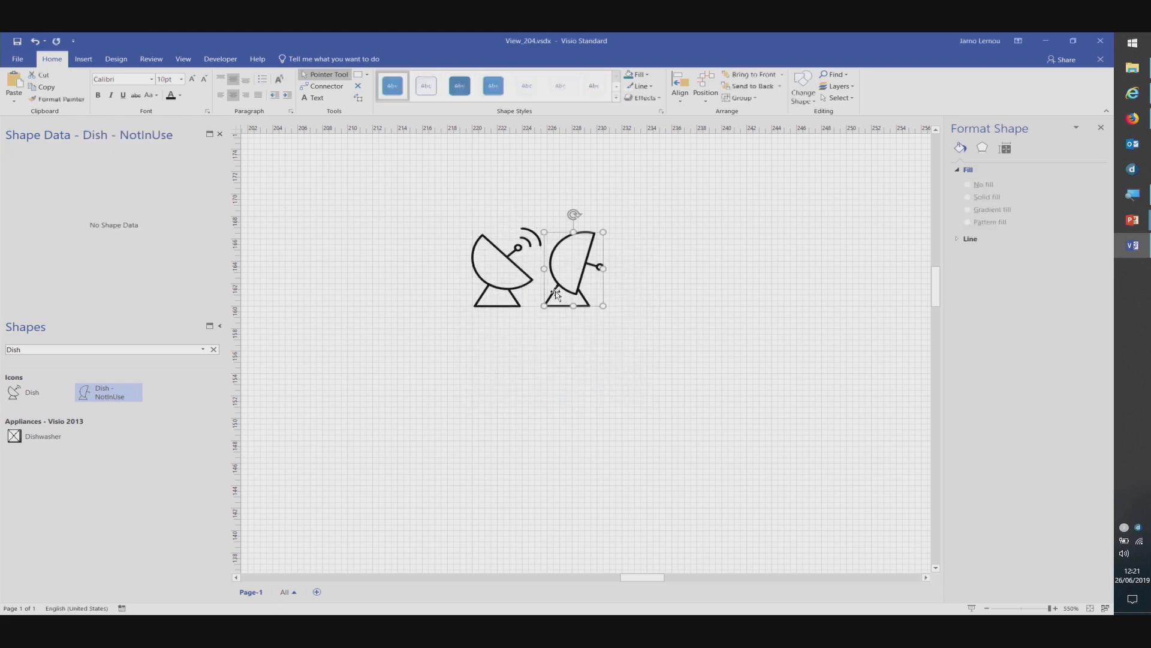
pyautogui.moveTo(553, 287); pyautogui.dragTo(481, 285)
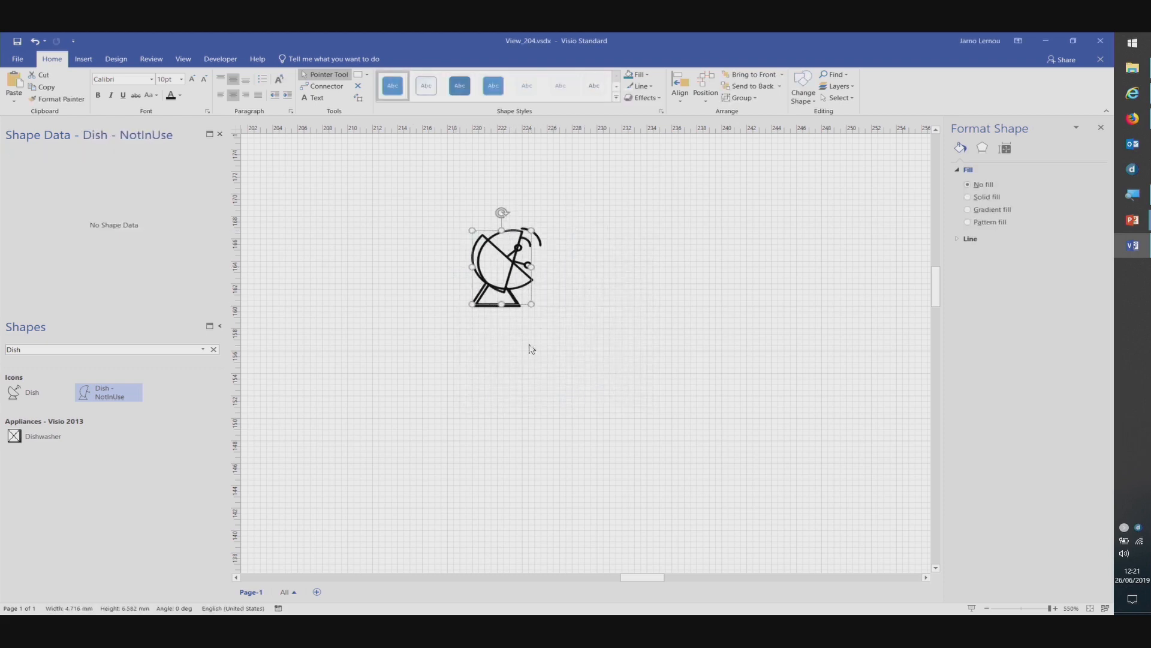
pyautogui.click(537, 355)
# - Toggle the visibility of the overlapping icons' layers, leaving the test layer visible and the test2 layer hidden
pyautogui.click(838, 85)
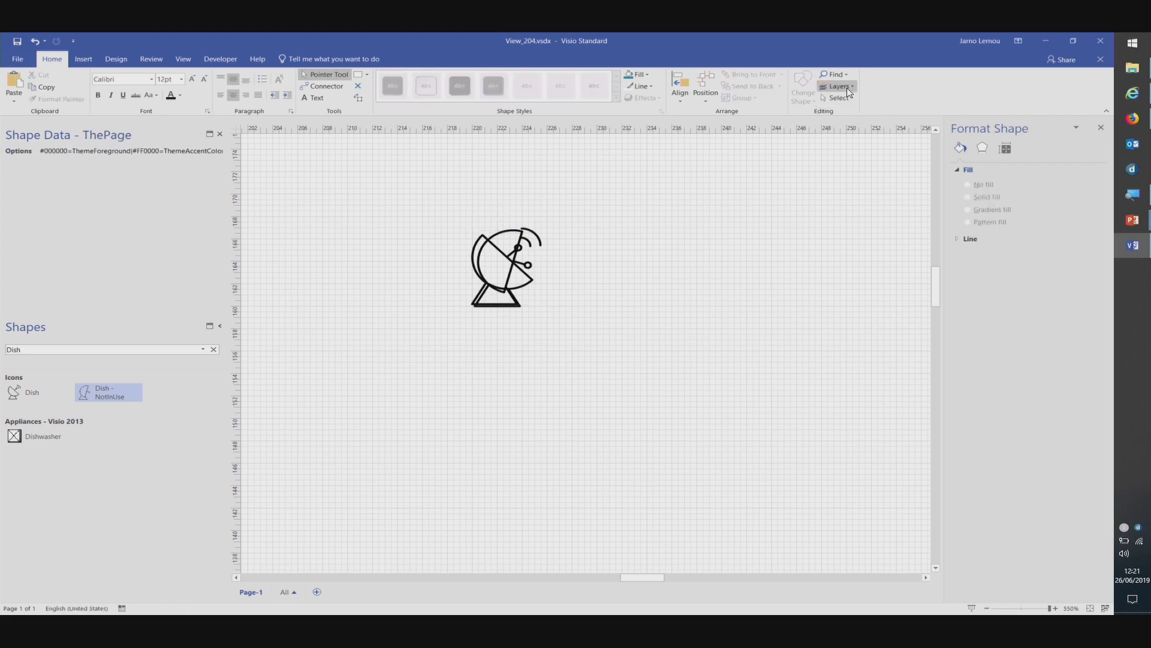
pyautogui.click(837, 113)
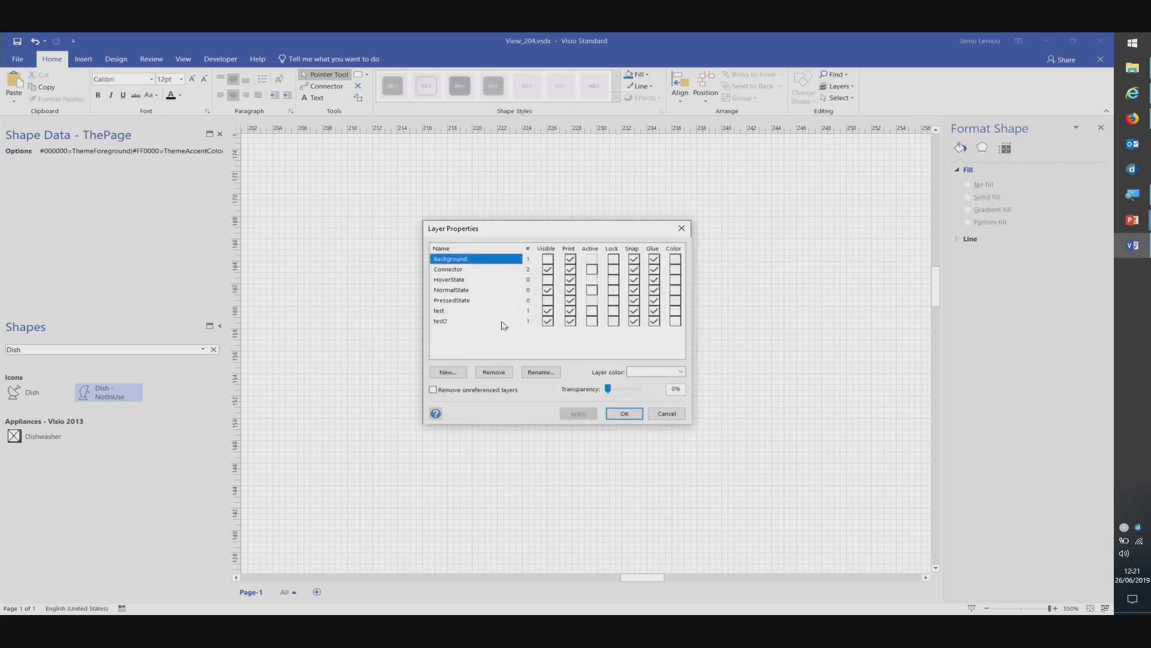
pyautogui.click(547, 321)
pyautogui.click(624, 413)
pyautogui.click(838, 85)
pyautogui.click(836, 113)
pyautogui.click(548, 311)
pyautogui.click(547, 321)
pyautogui.click(623, 413)
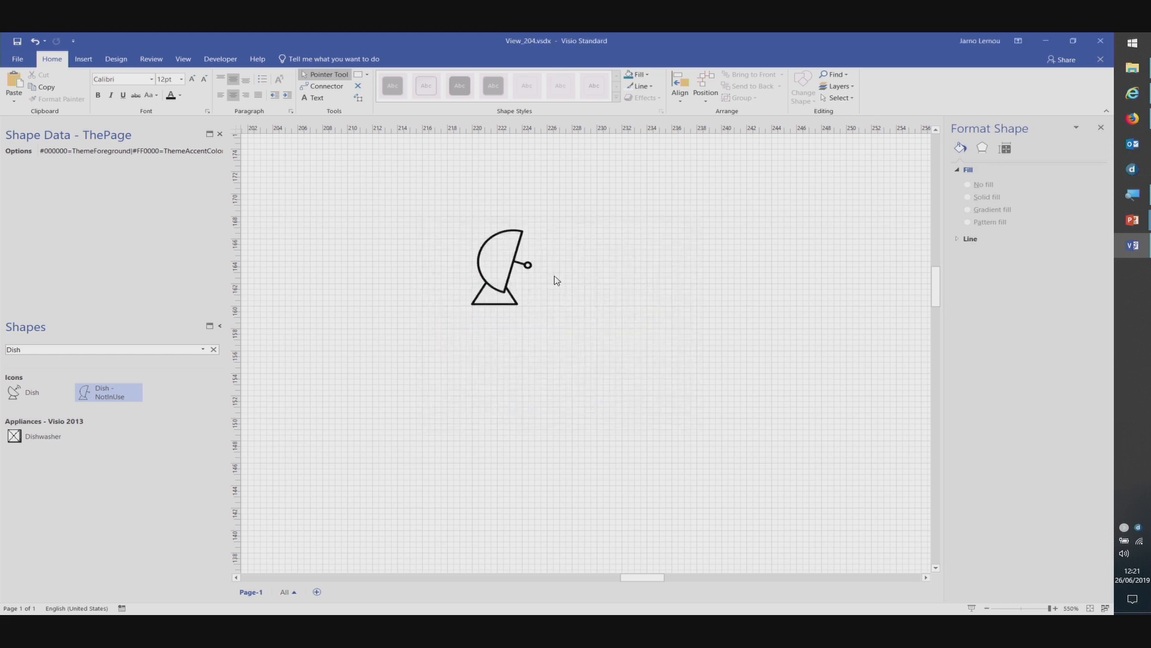
# - Delete the Dish - NotInUse icon, hide the test layer and make the test2 layer visible
pyautogui.click(490, 277)
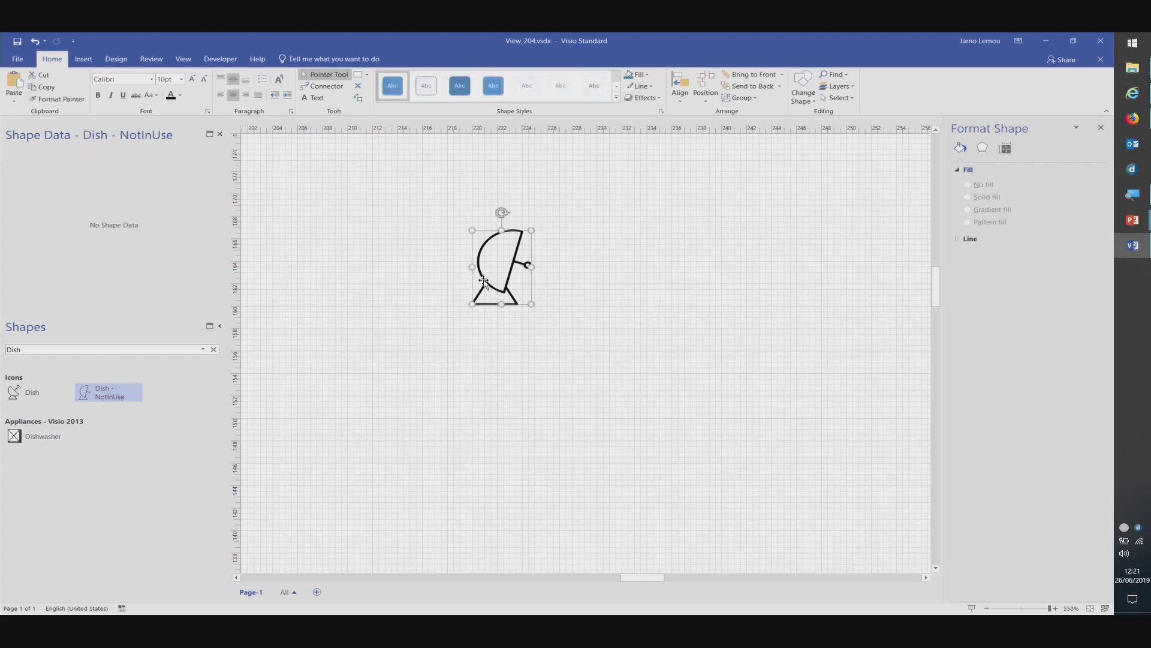
pyautogui.press('Delete')
pyautogui.click(837, 86)
pyautogui.click(842, 112)
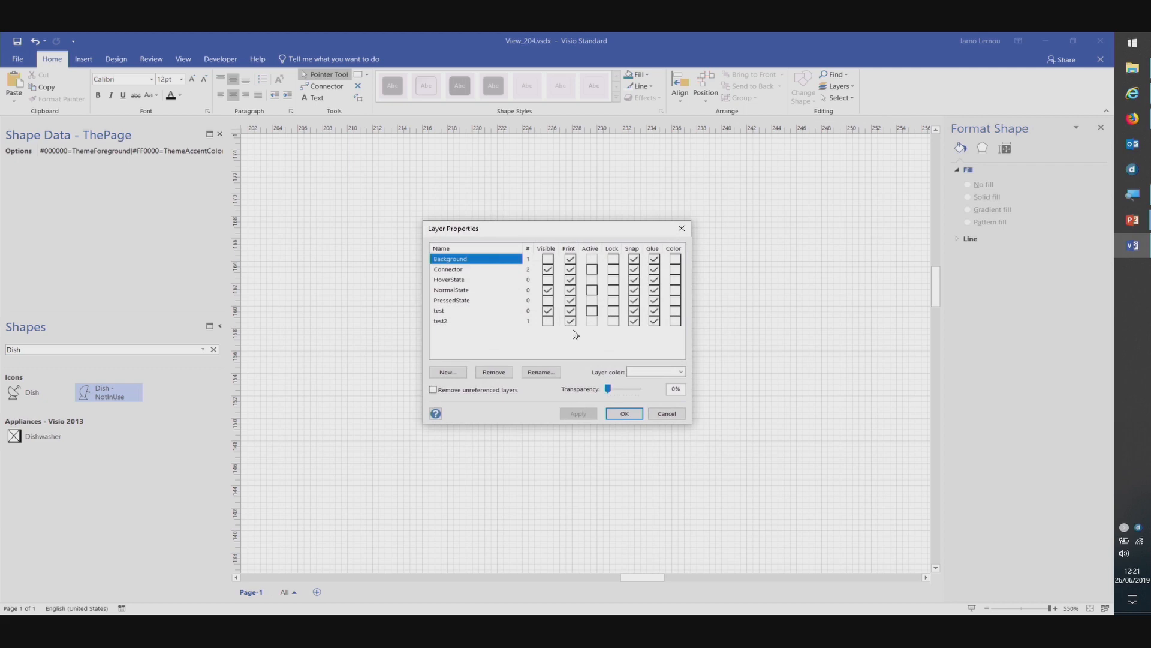
pyautogui.click(548, 311)
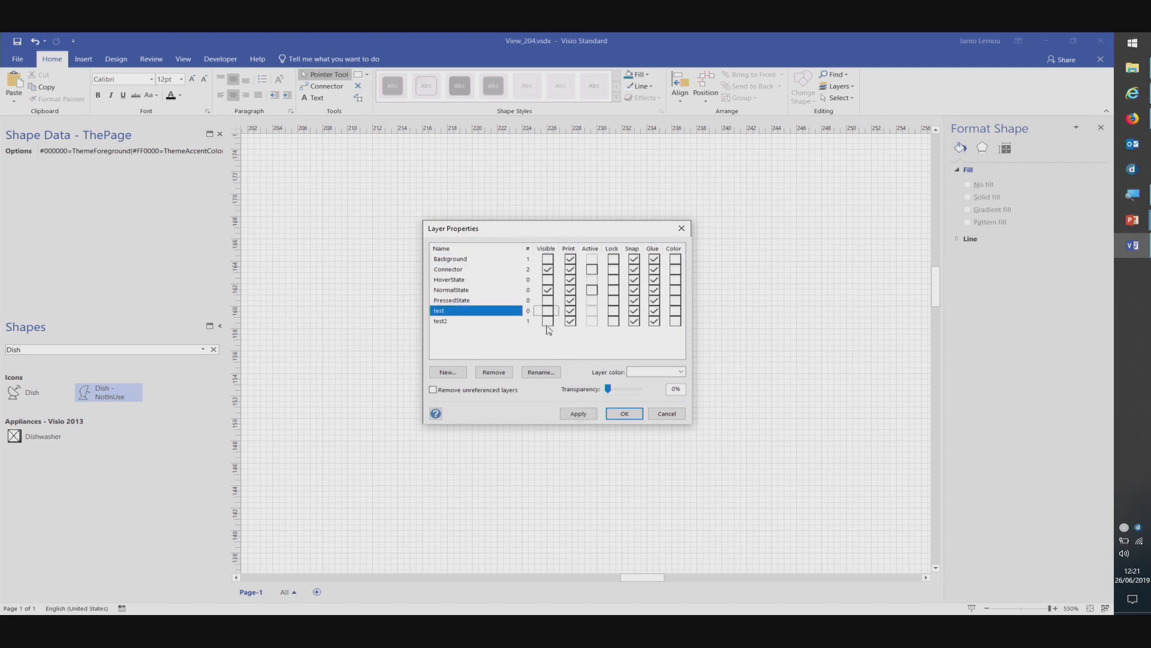
pyautogui.click(623, 413)
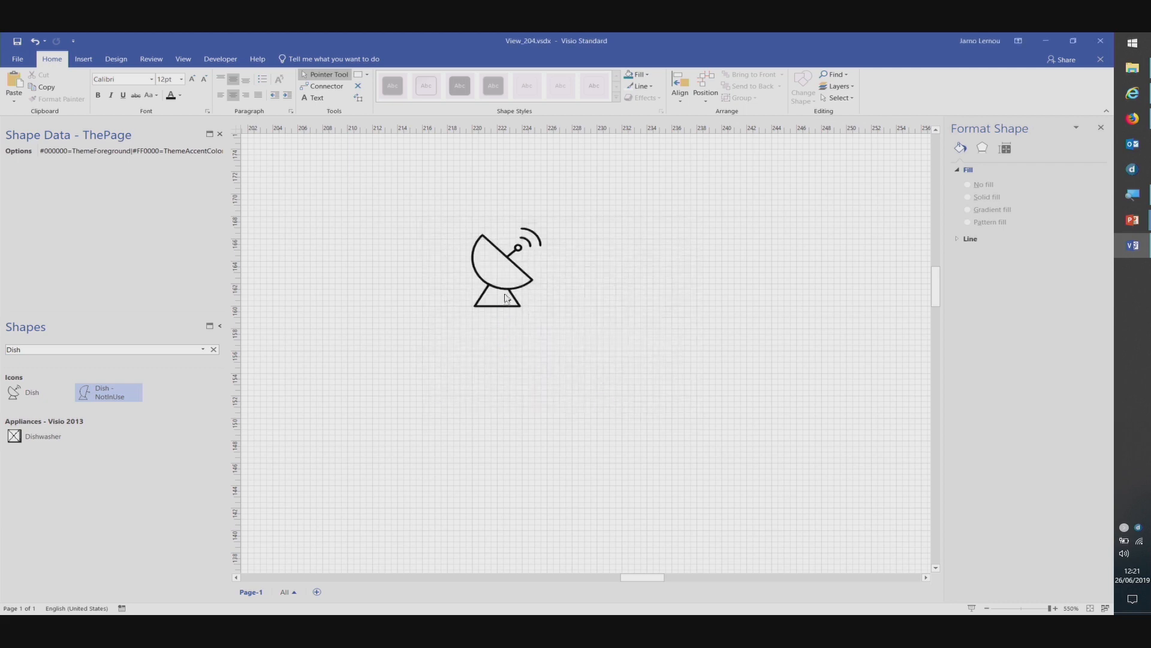
# - Delete the Dish icon of the former overlapping pair and fit the whole page in the window
pyautogui.click(505, 293)
pyautogui.press('Delete')
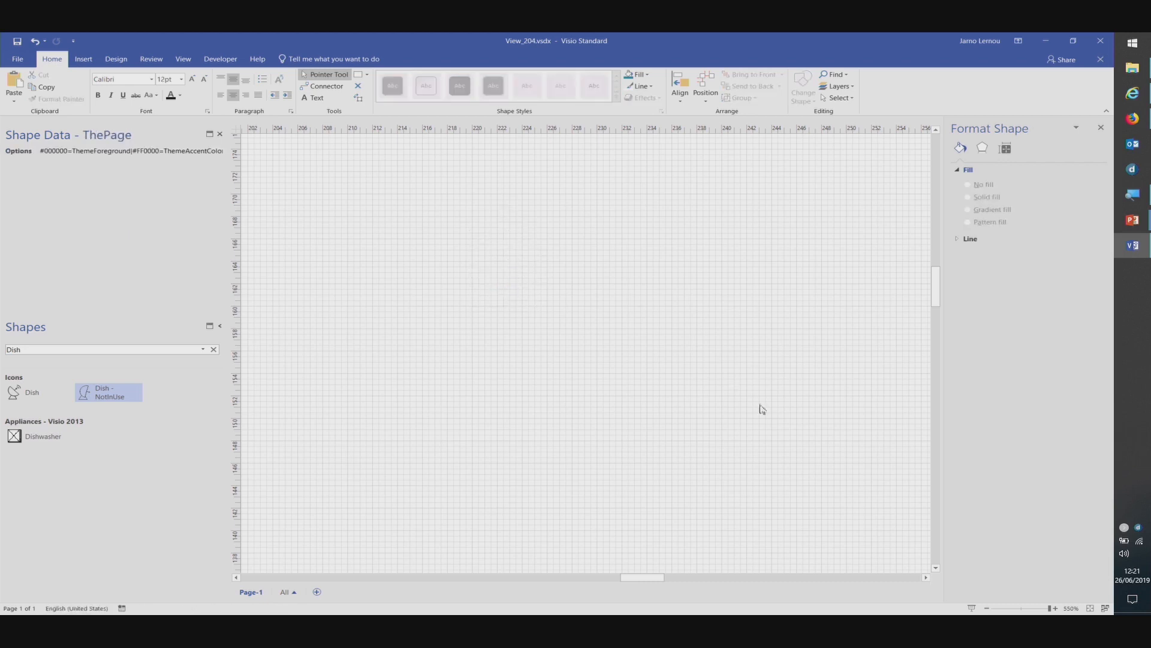
pyautogui.click(1090, 608)
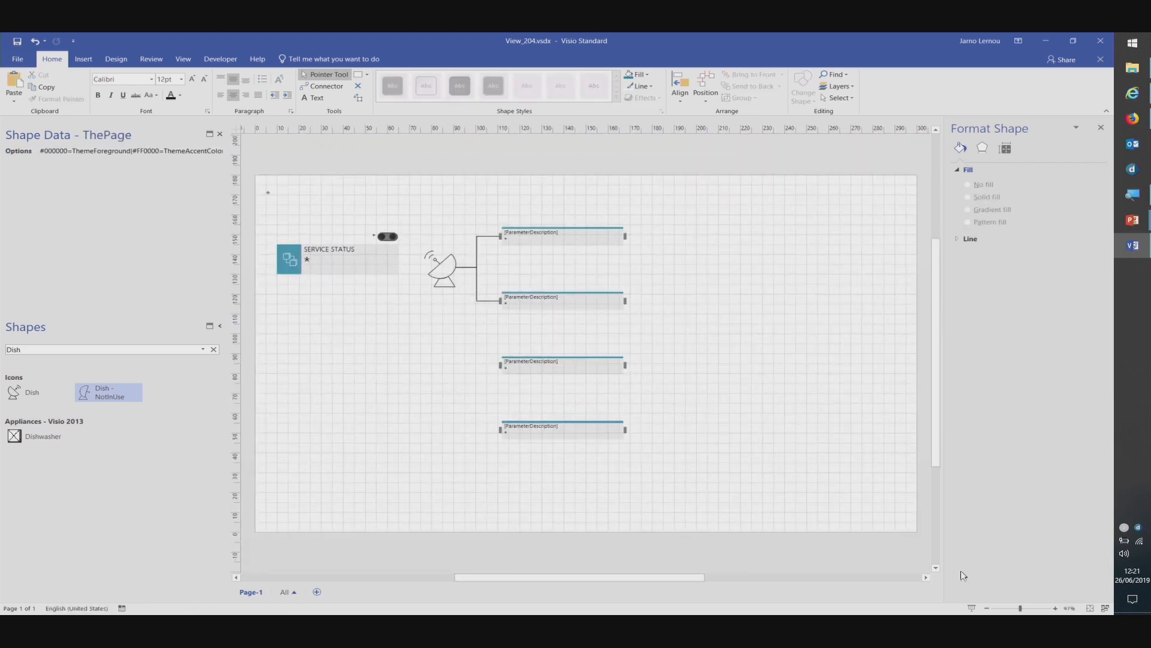
# - Save the drawing and switch to DataMiner to view the Session 2 - Admin visual overview
pyautogui.moveTo(385, 378); pyautogui.dragTo(447, 398)
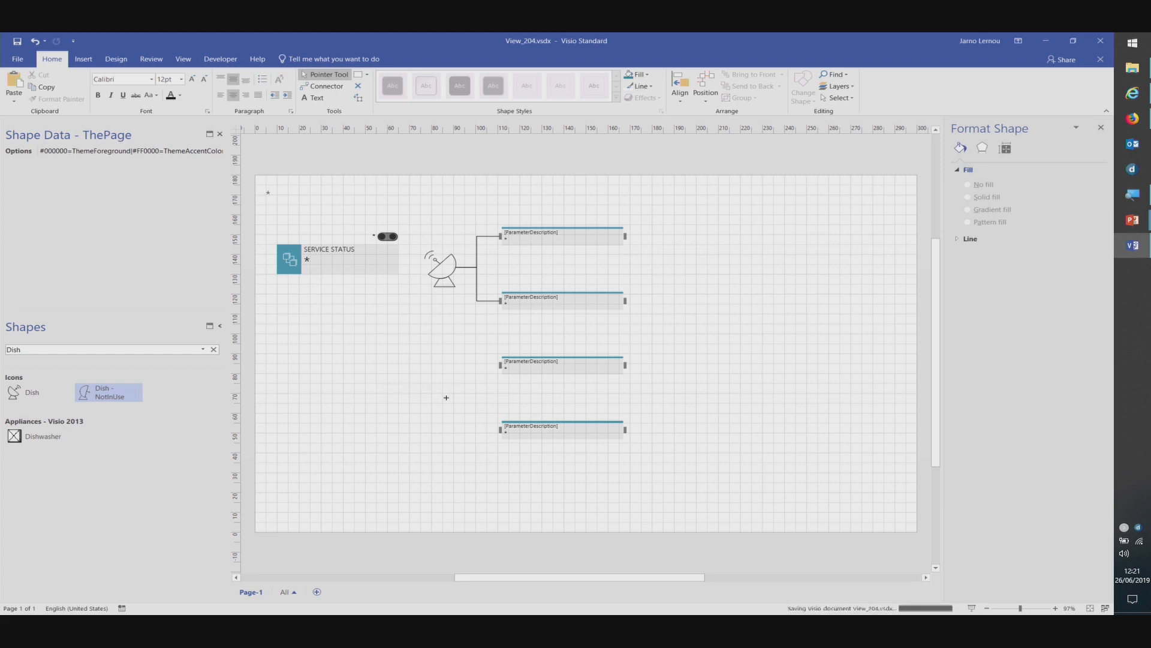
pyautogui.hotkey('alt', 'Tab')
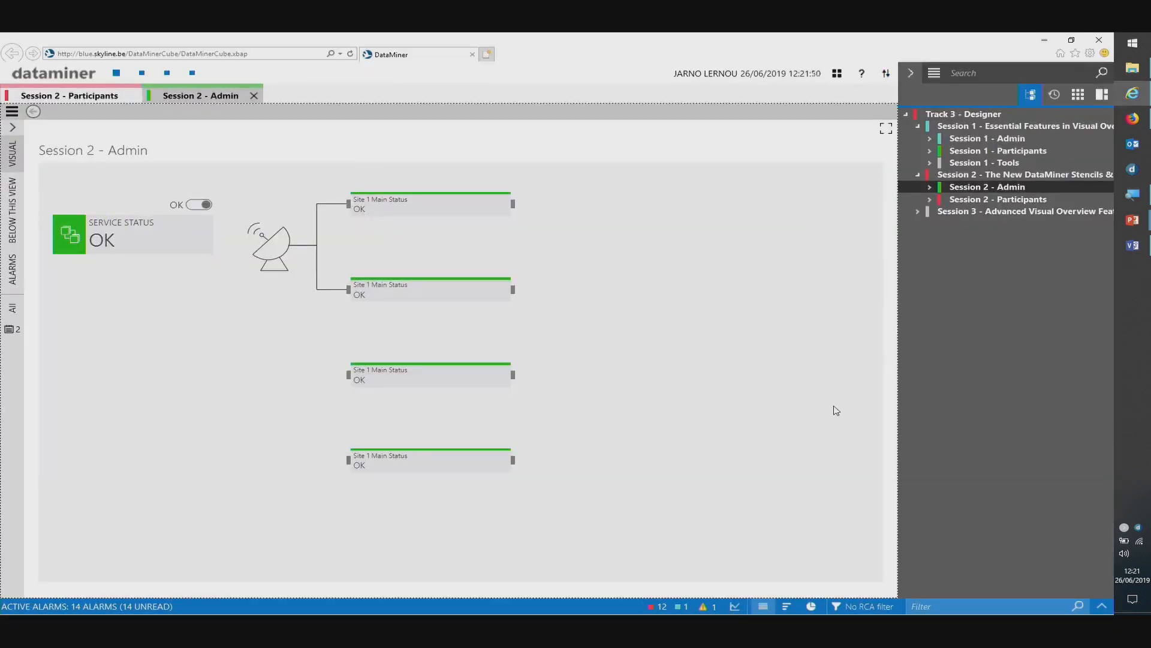
pyautogui.hotkey('alt', 'Tab')
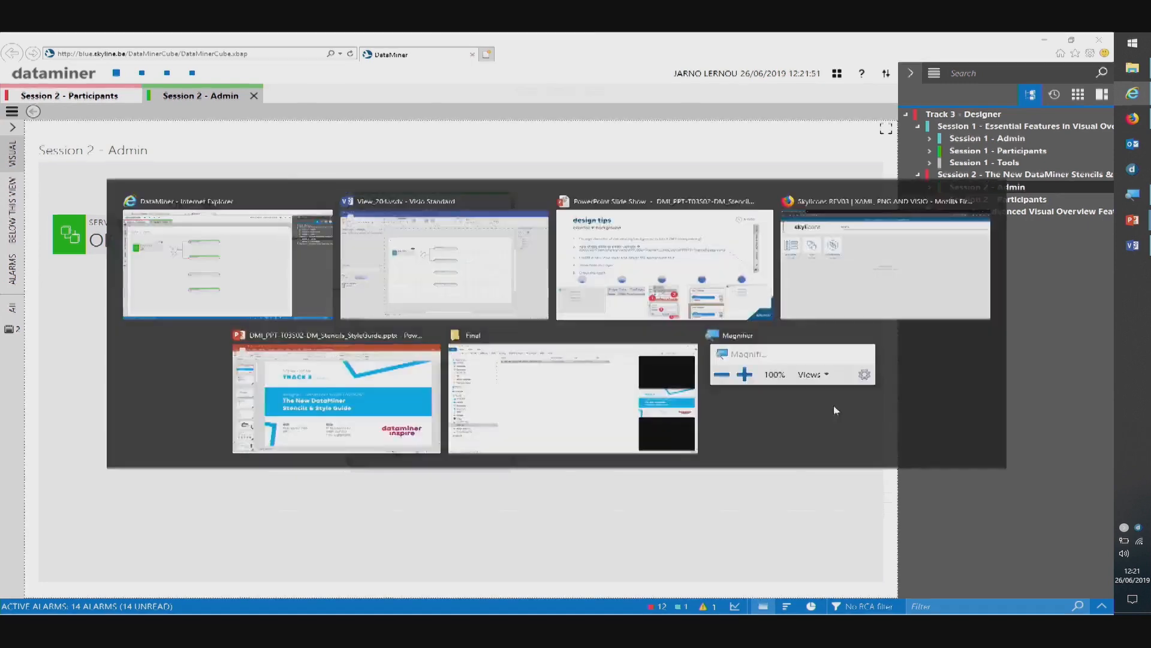
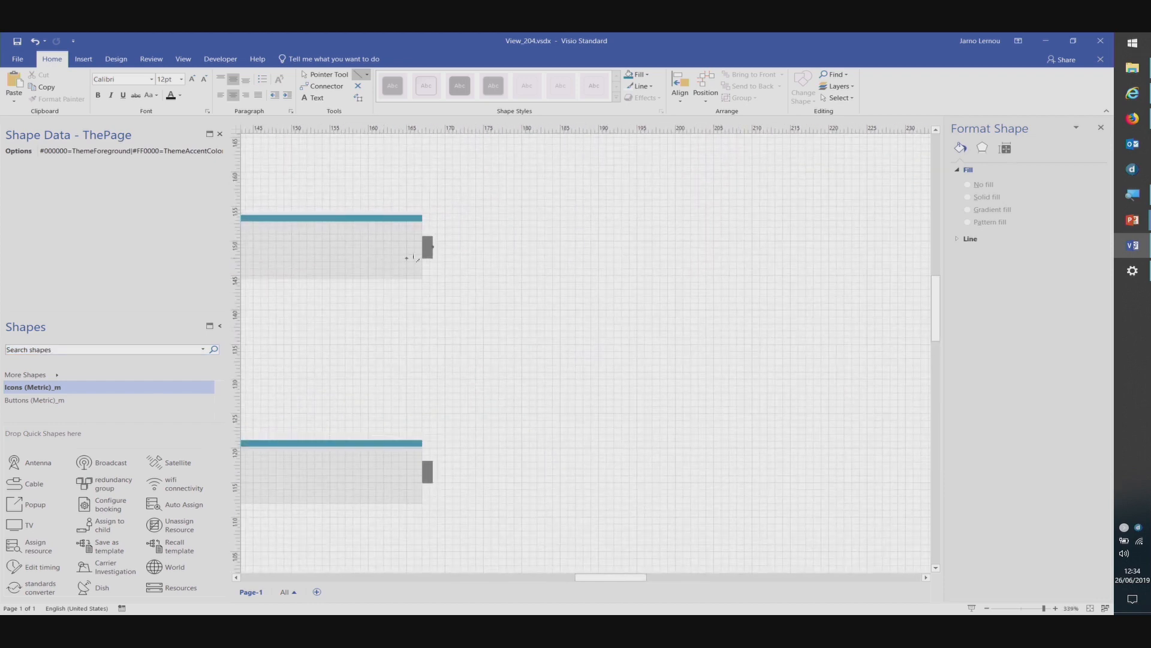
# - Draw a horizontal line about 27 mm long from the output connector of each of the upper two parameter blocks
pyautogui.moveTo(433, 246)
pyautogui.mouseDown()
pyautogui.moveTo(653, 248)
pyautogui.moveTo(637, 247)
pyautogui.mouseUp()
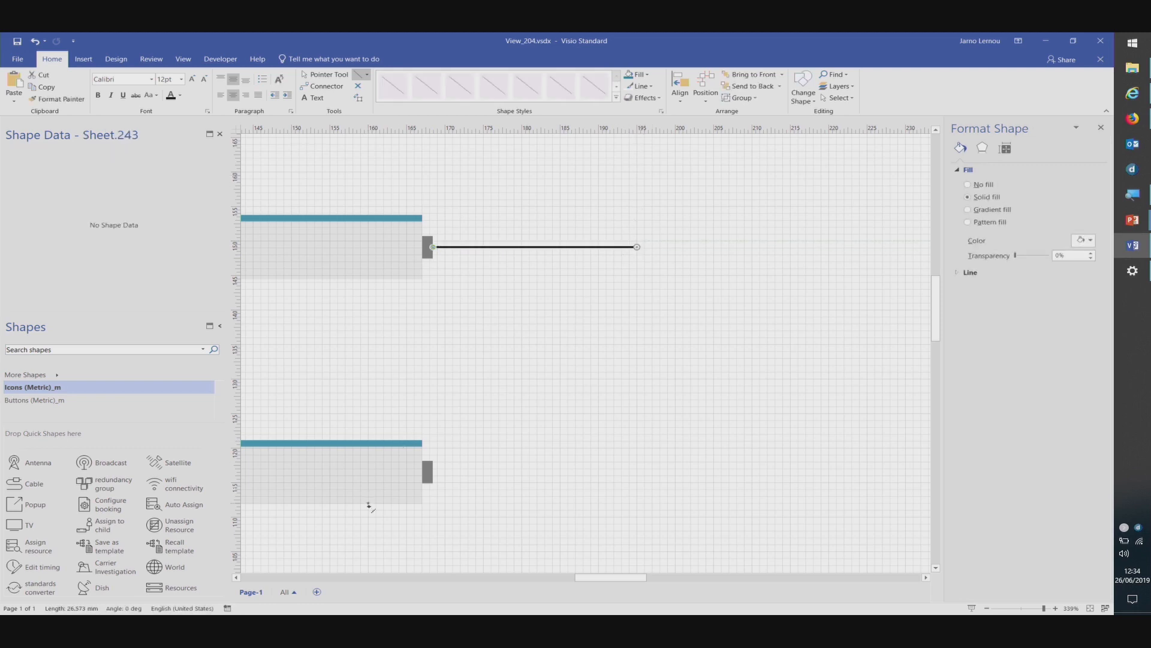
pyautogui.moveTo(434, 478)
pyautogui.mouseDown()
pyautogui.moveTo(475, 465)
pyautogui.moveTo(638, 243)
pyautogui.moveTo(637, 472)
pyautogui.mouseUp()
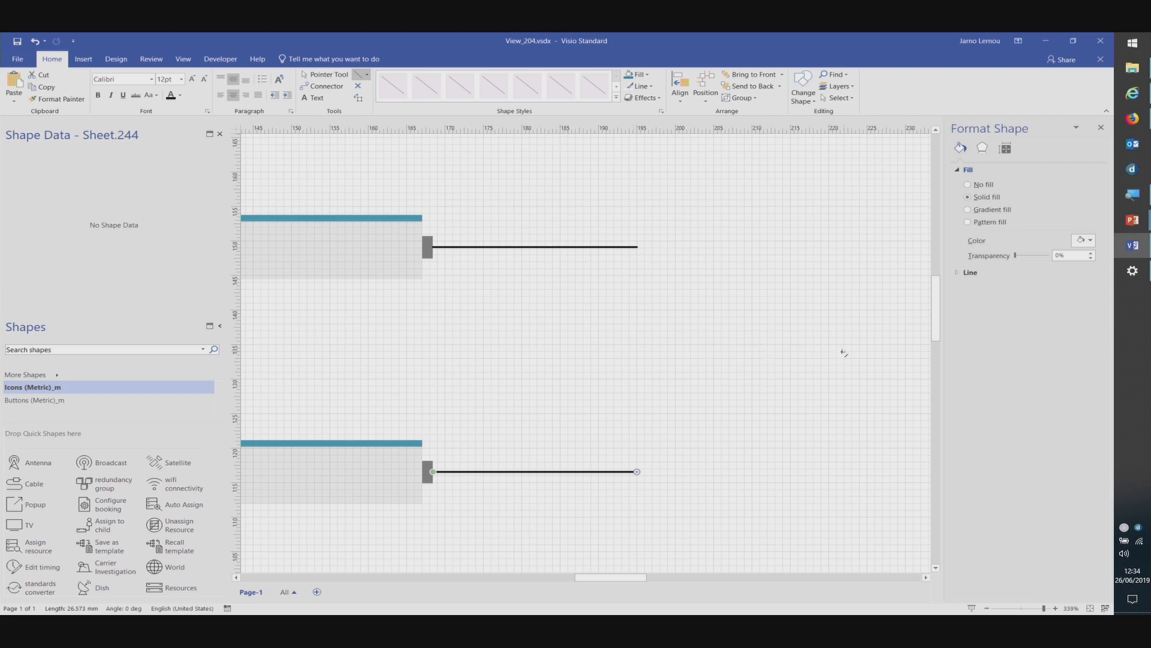
# - Place a horizontal guide on the page between the two new output lines
pyautogui.moveTo(614, 580); pyautogui.dragTo(619, 581)
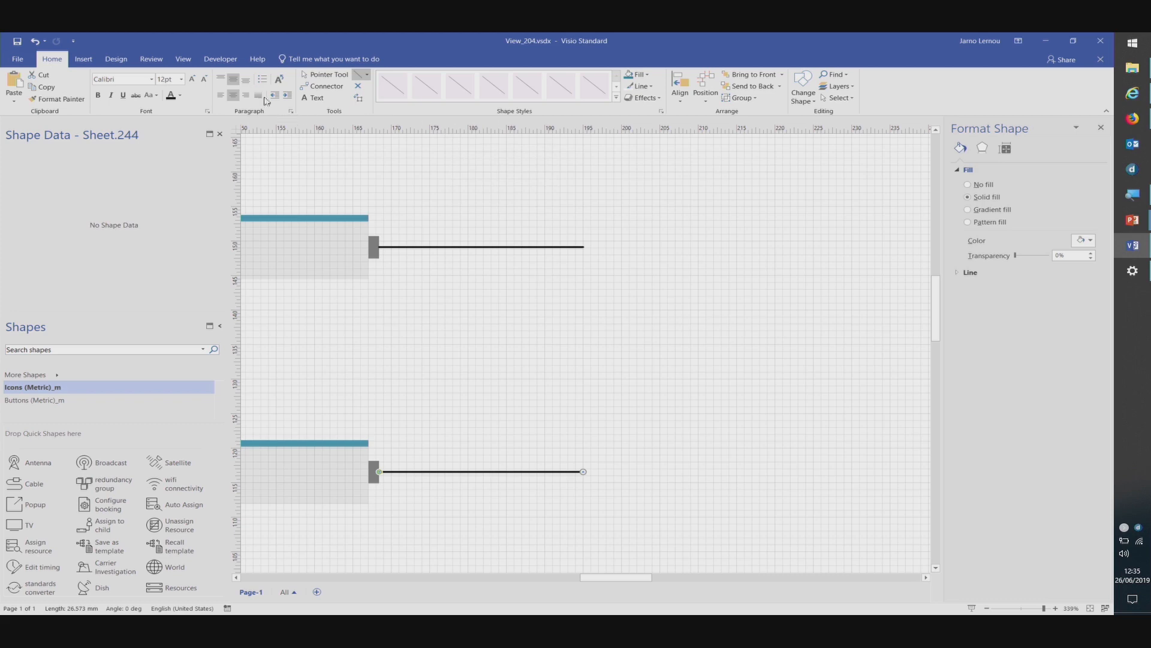
pyautogui.click(183, 58)
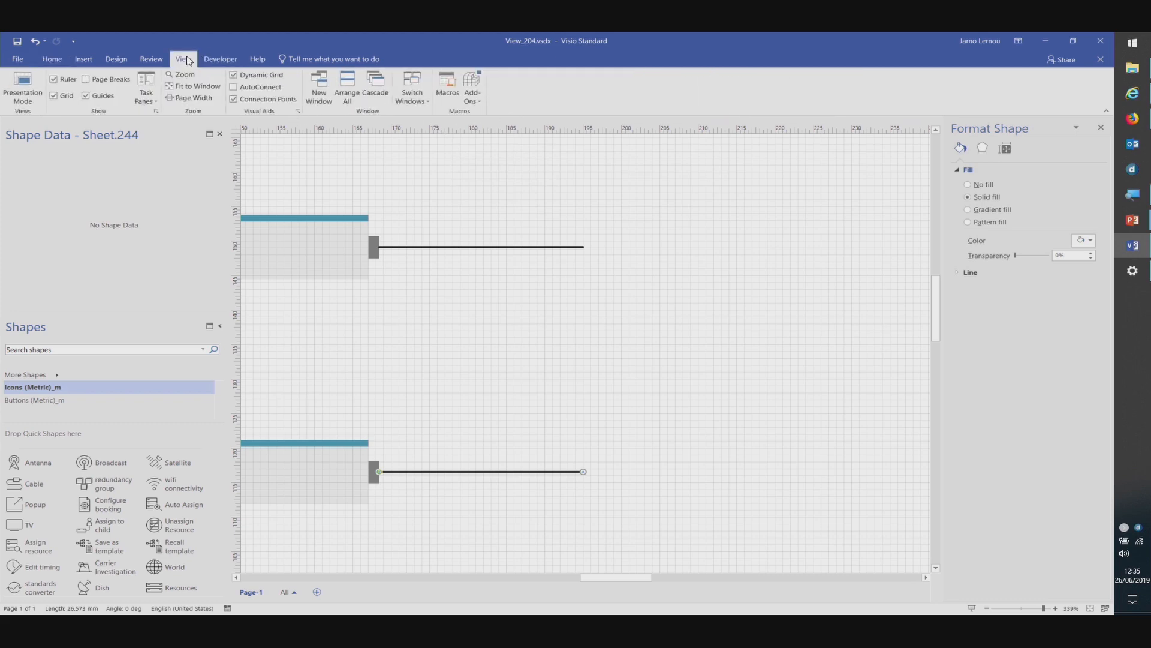
pyautogui.click(65, 59)
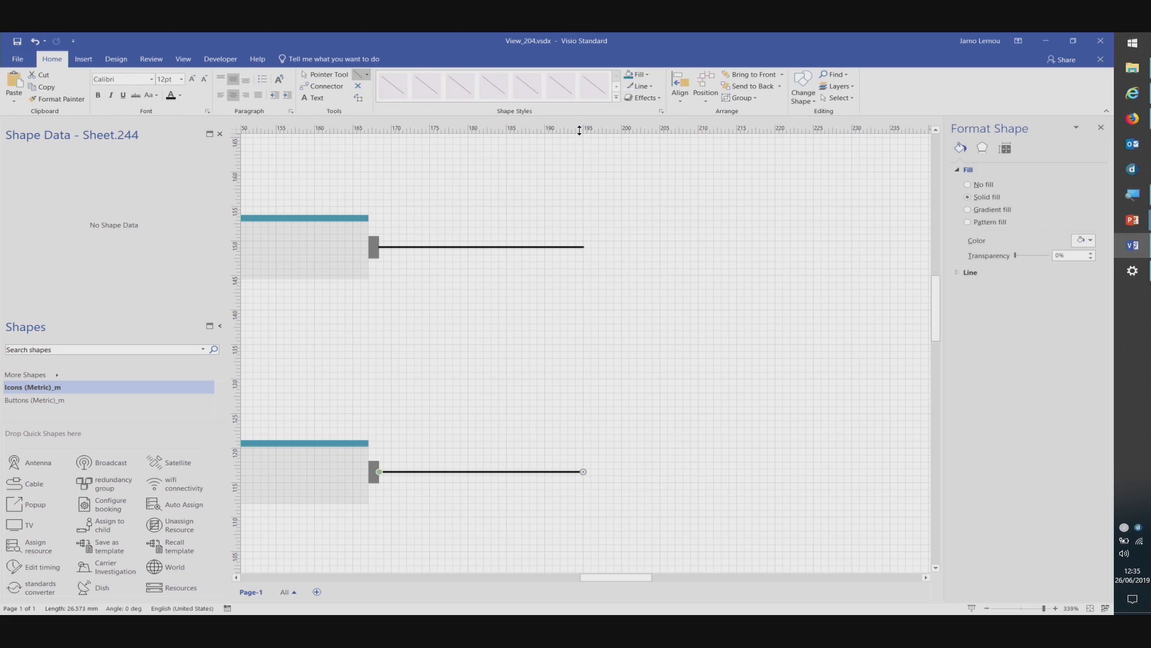
pyautogui.moveTo(579, 130); pyautogui.dragTo(590, 330)
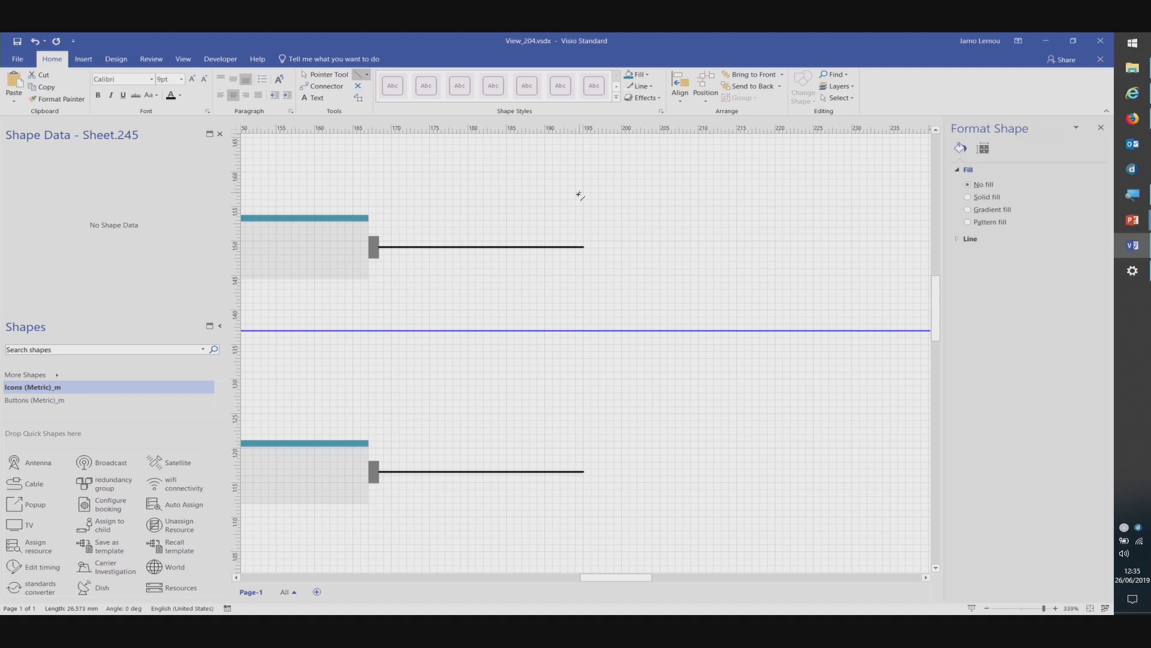
# - Try to distribute the two output lines and the guide vertically
pyautogui.click(532, 246)
pyautogui.click(532, 246)
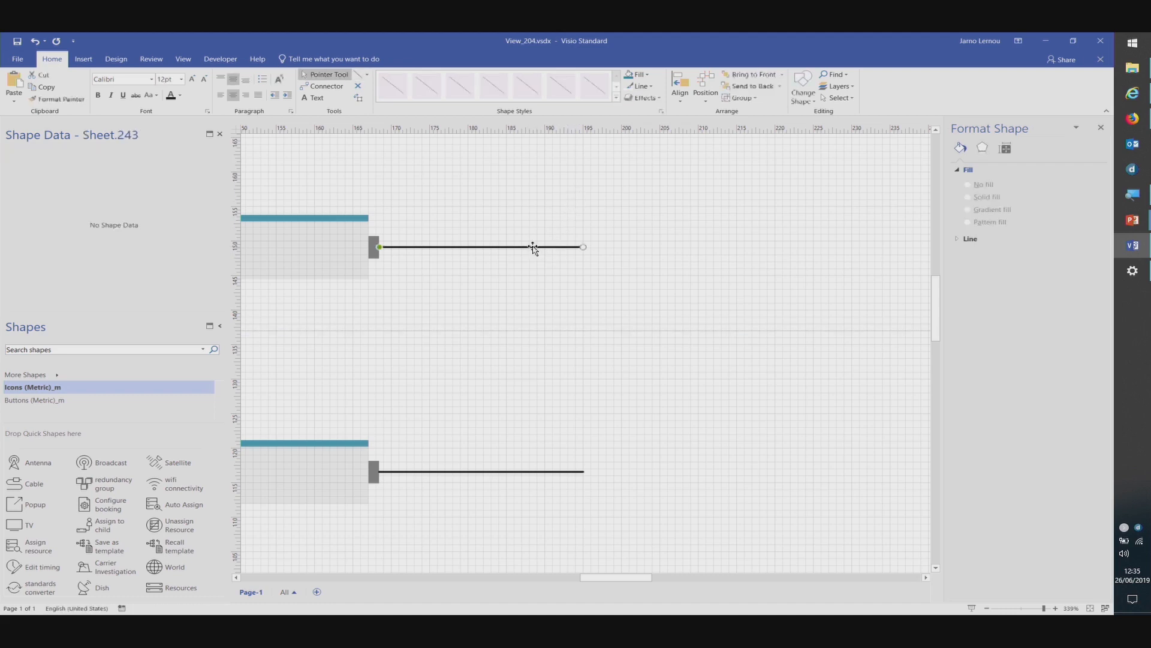
pyautogui.keyDown('shift'); pyautogui.click(519, 331); pyautogui.keyUp('shift')
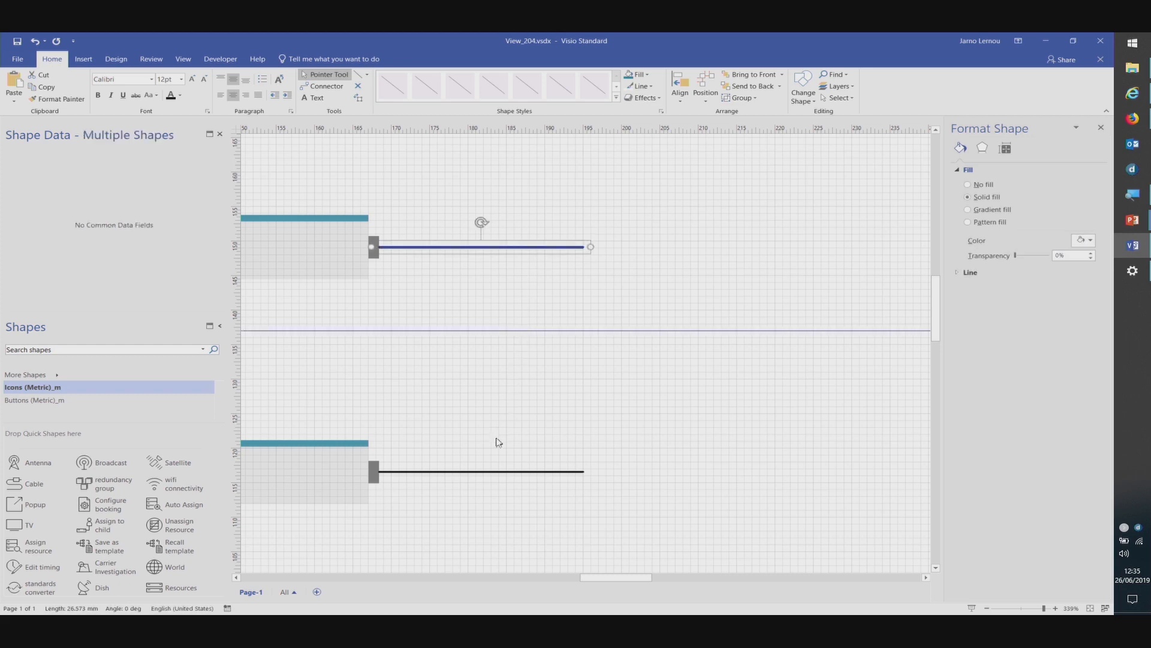
pyautogui.keyDown('shift'); pyautogui.click(490, 472); pyautogui.keyUp('shift')
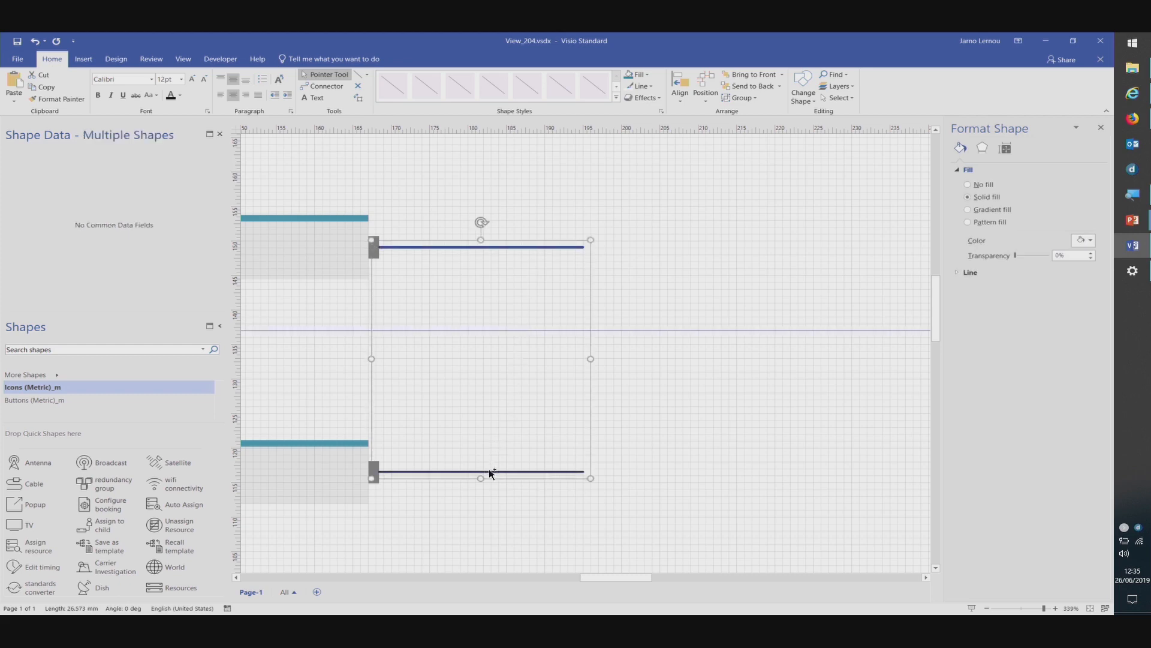
pyautogui.click(680, 90)
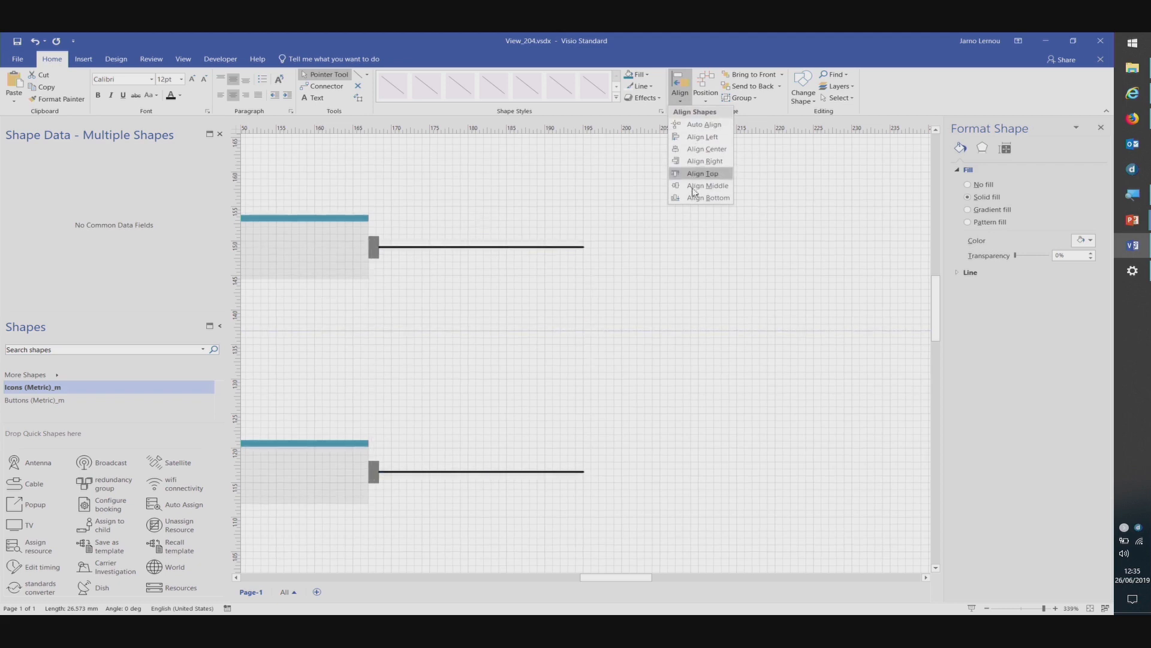
pyautogui.click(710, 96)
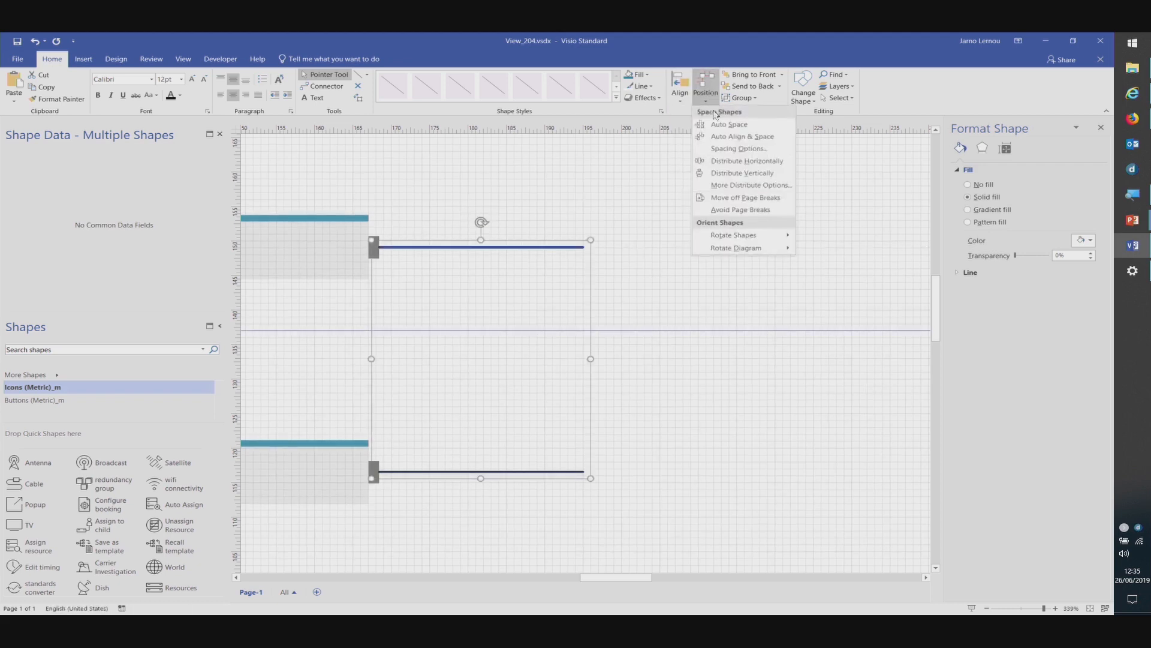
pyautogui.click(729, 172)
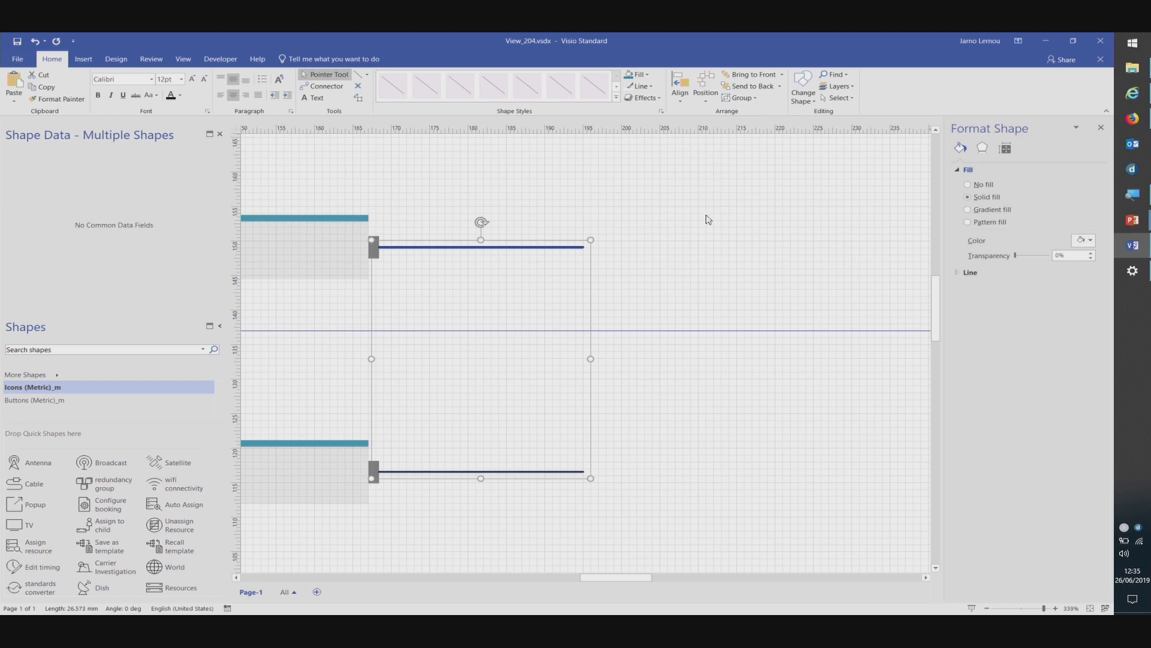
# - Align the guide to the top of the lower antenna connector with Align Top
pyautogui.scroll(-3, 704, 222)
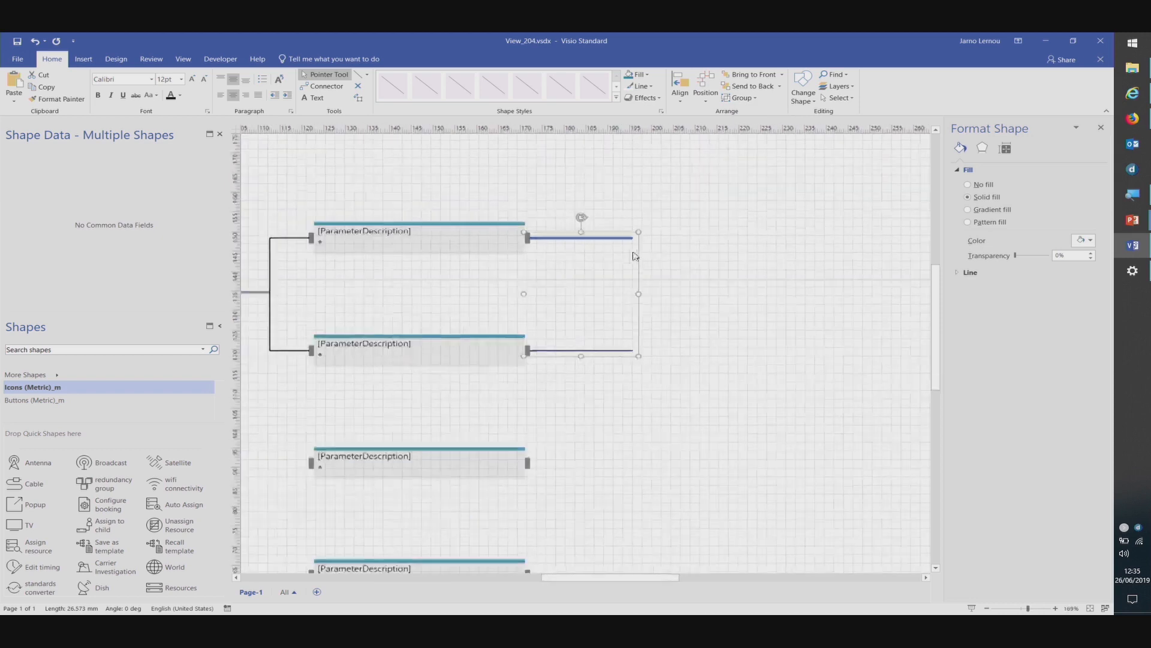
pyautogui.click(252, 292)
pyautogui.click(252, 322)
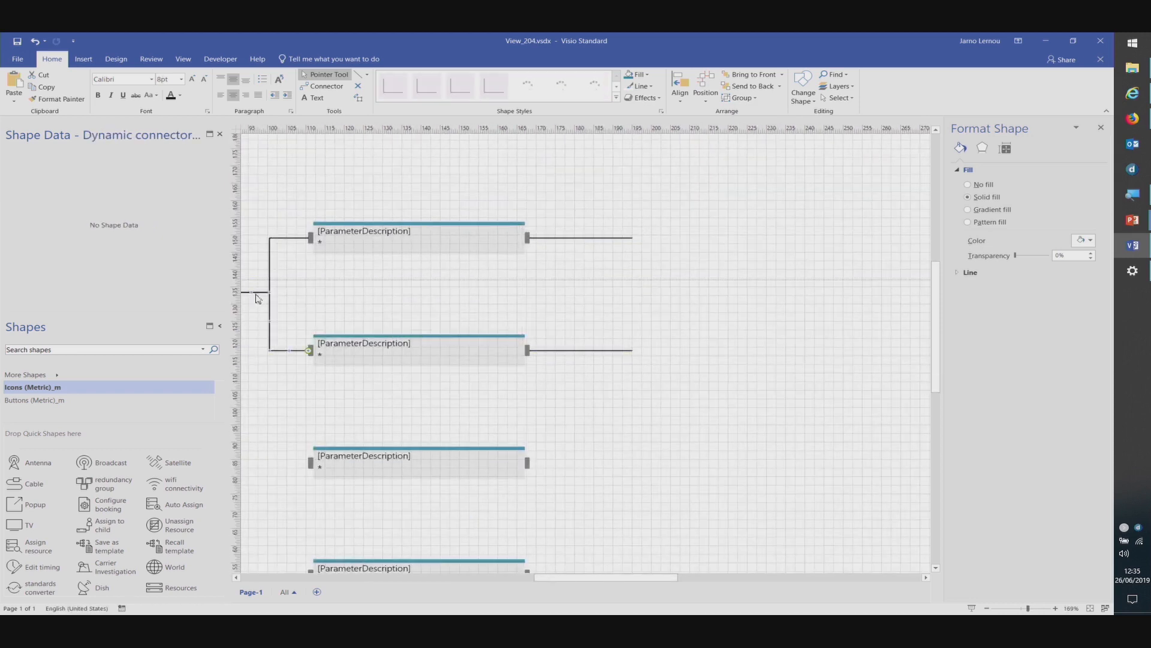
pyautogui.click(334, 280)
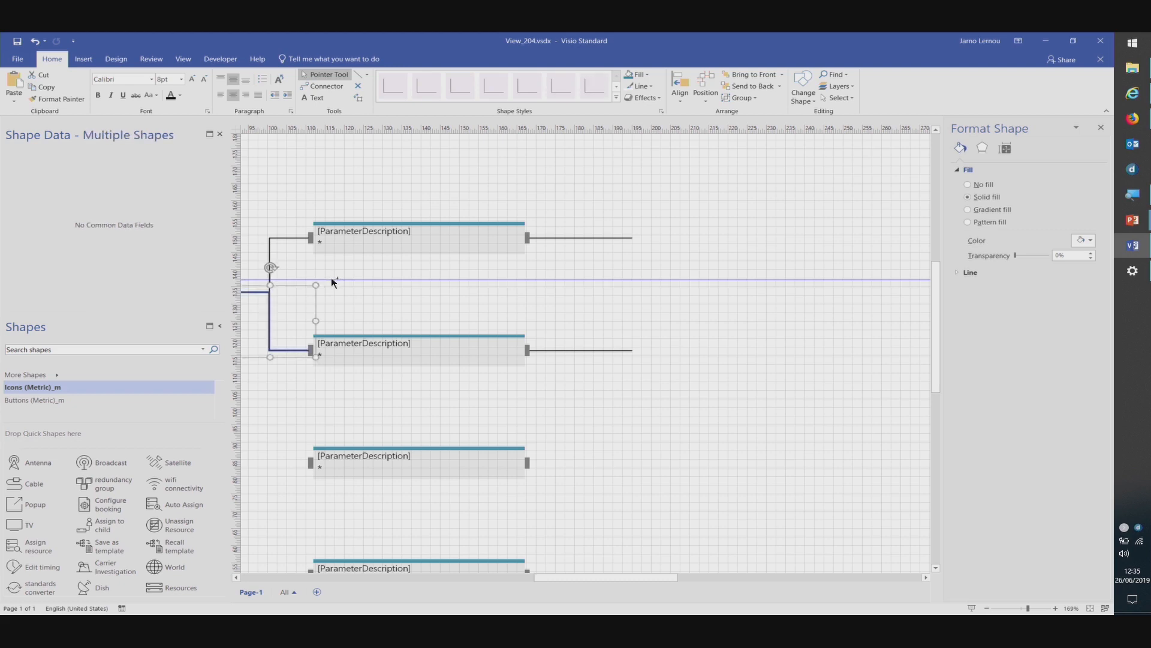
pyautogui.click(688, 105)
pyautogui.click(690, 174)
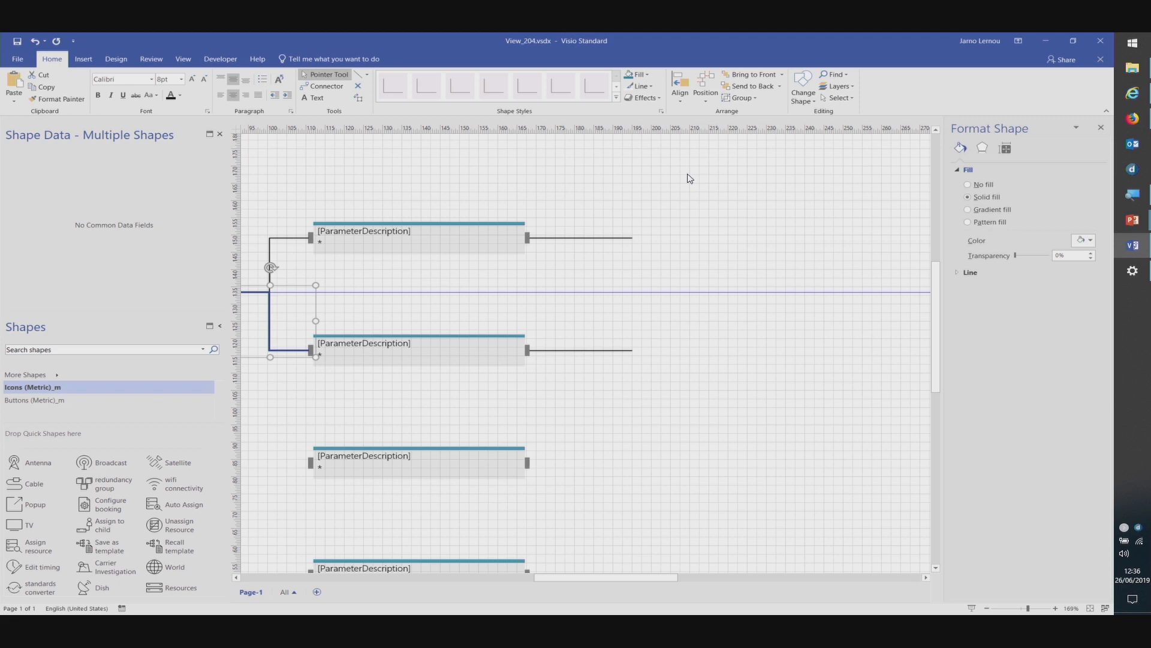
pyautogui.click(690, 179)
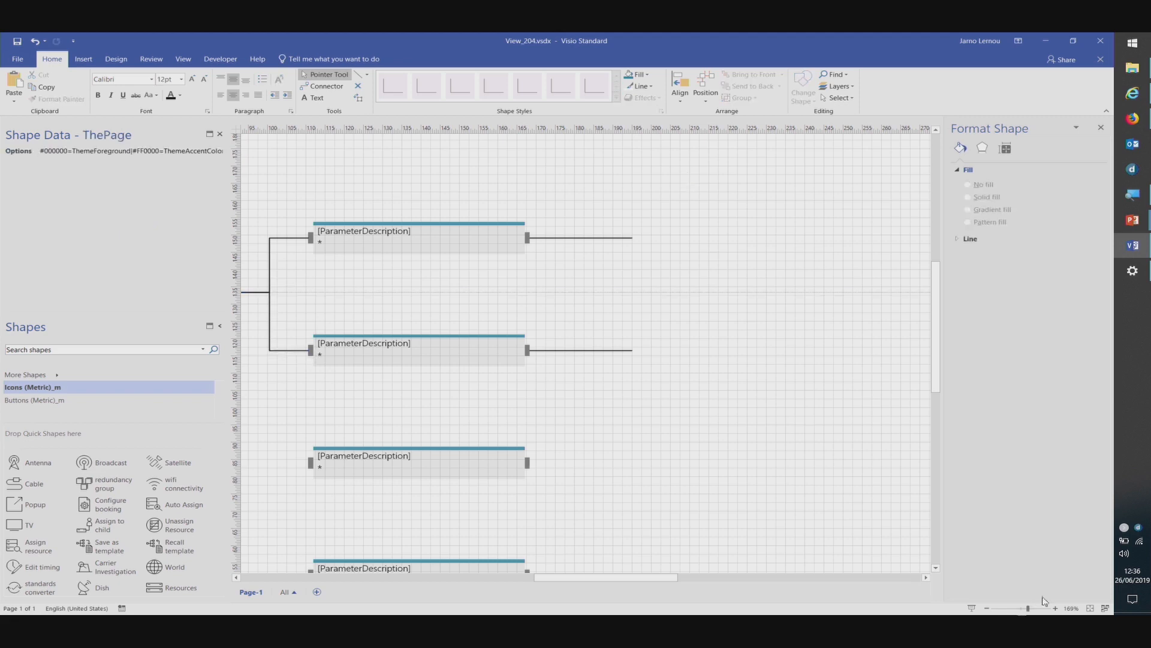
# - Draw diagonal lines from both output lines' ends to a common point on the guide, the upper about 22 mm, plus a horizontal line continuing from there
pyautogui.click(1092, 609)
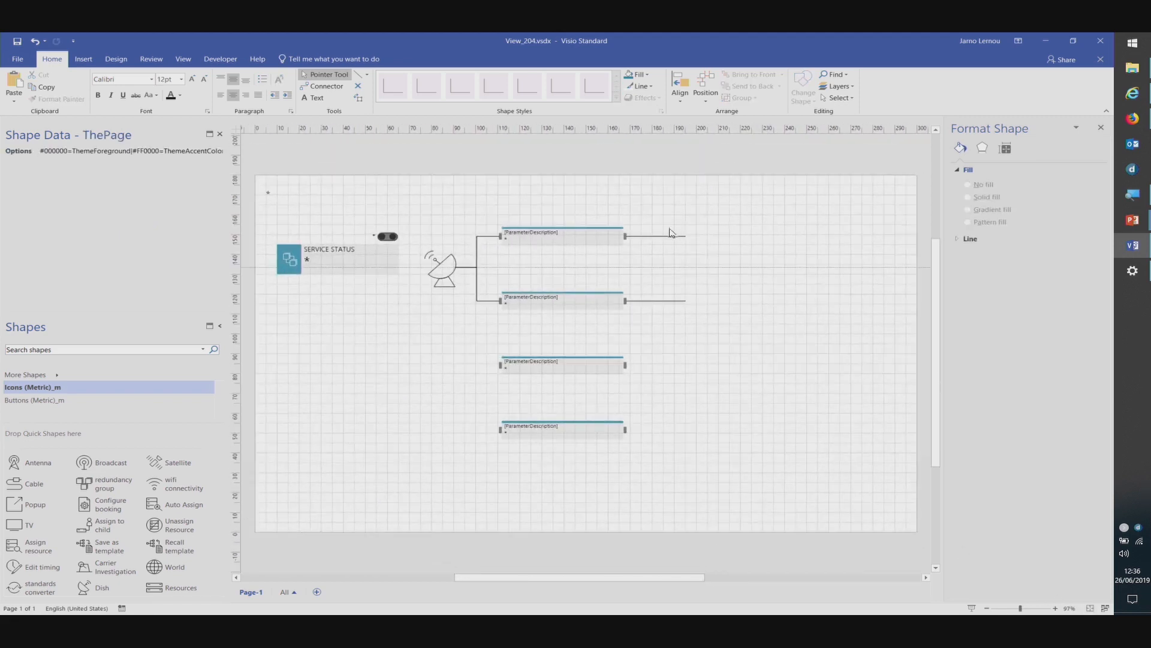
pyautogui.moveTo(668, 226); pyautogui.dragTo(773, 321)
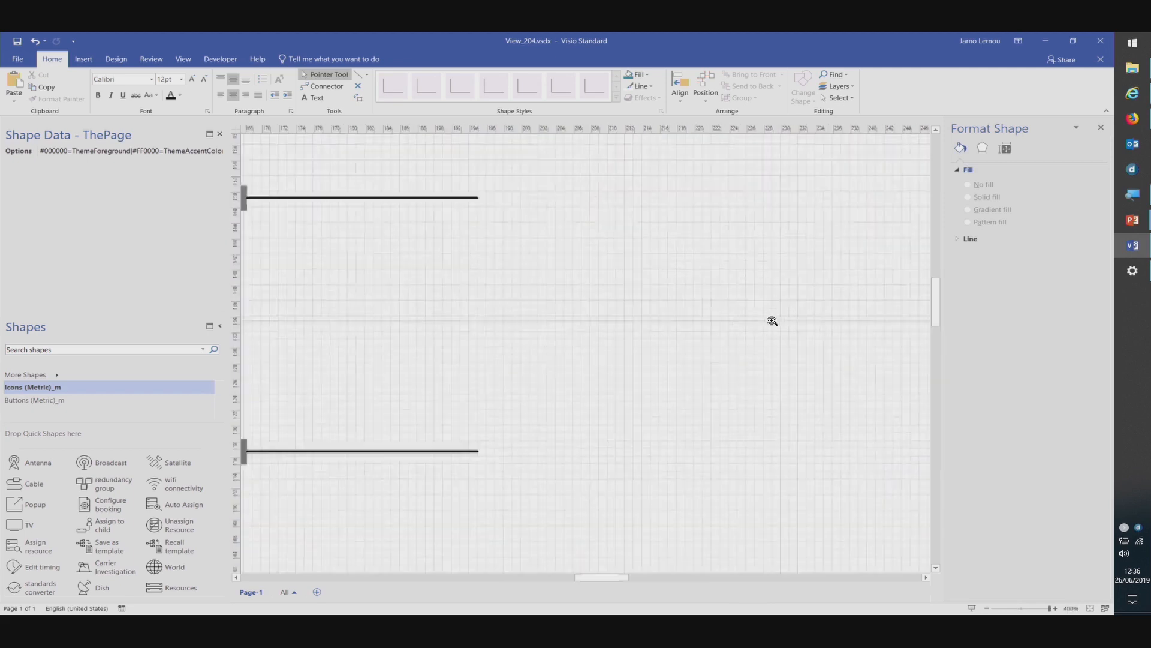
pyautogui.click(358, 77)
pyautogui.moveTo(434, 192)
pyautogui.mouseDown()
pyautogui.moveTo(661, 321)
pyautogui.moveTo(607, 362)
pyautogui.moveTo(691, 232)
pyautogui.moveTo(621, 315)
pyautogui.moveTo(573, 343)
pyautogui.moveTo(590, 332)
pyautogui.mouseUp()
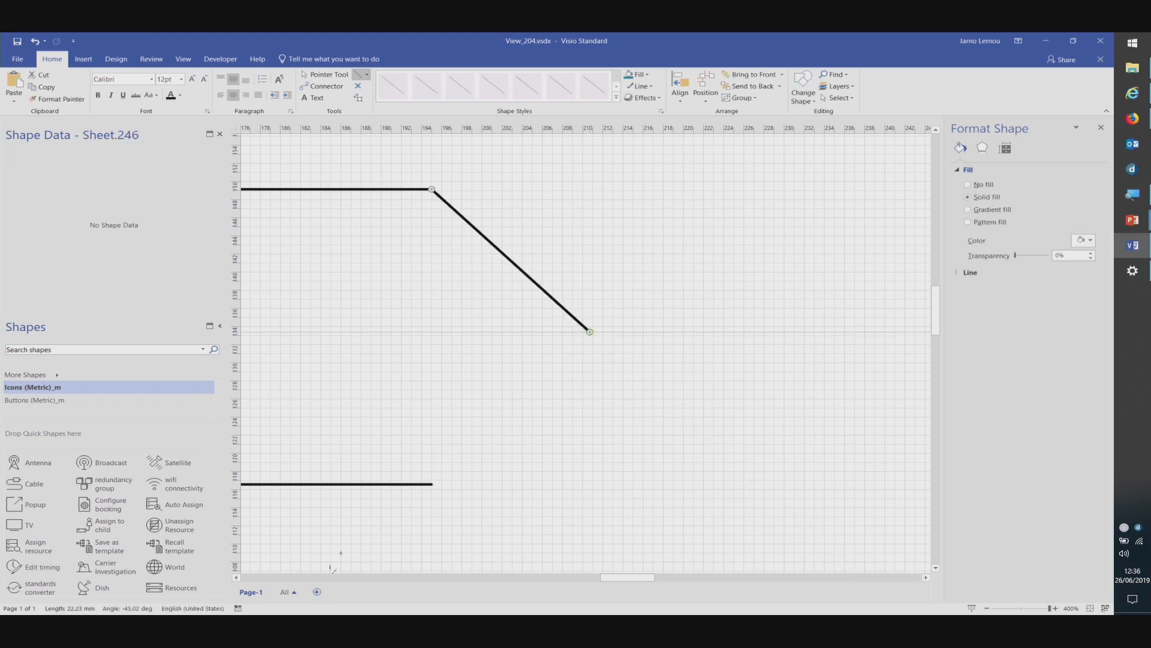
pyautogui.moveTo(432, 485); pyautogui.dragTo(589, 333)
pyautogui.click(636, 396)
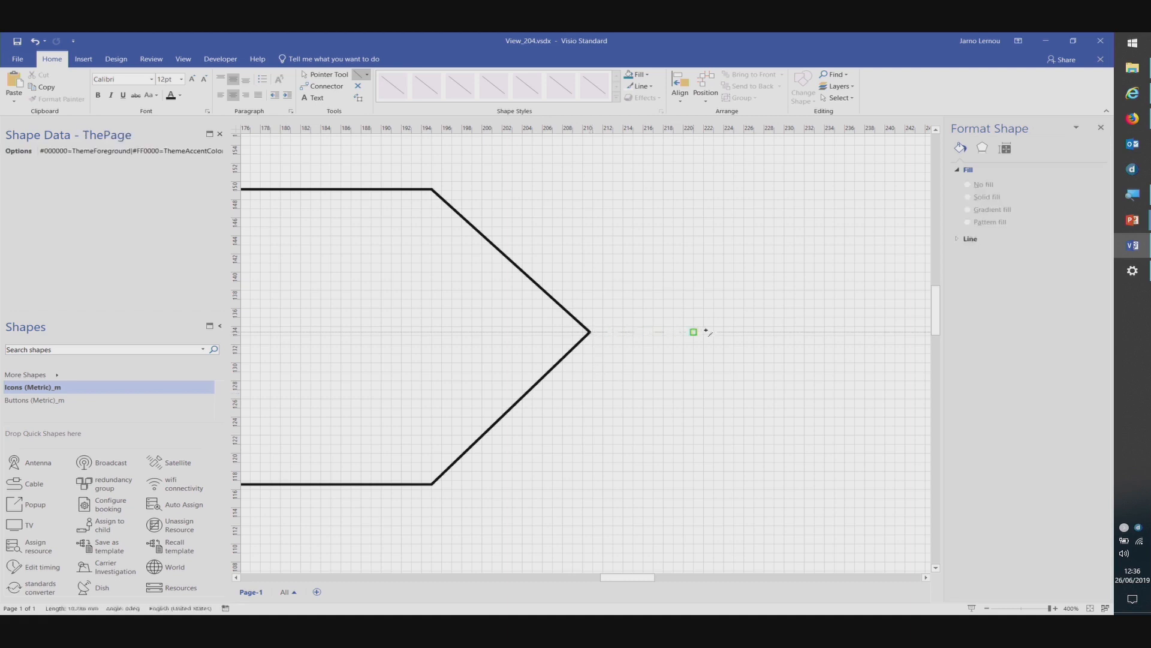
pyautogui.moveTo(877, 331); pyautogui.dragTo(886, 332)
pyautogui.click(696, 393)
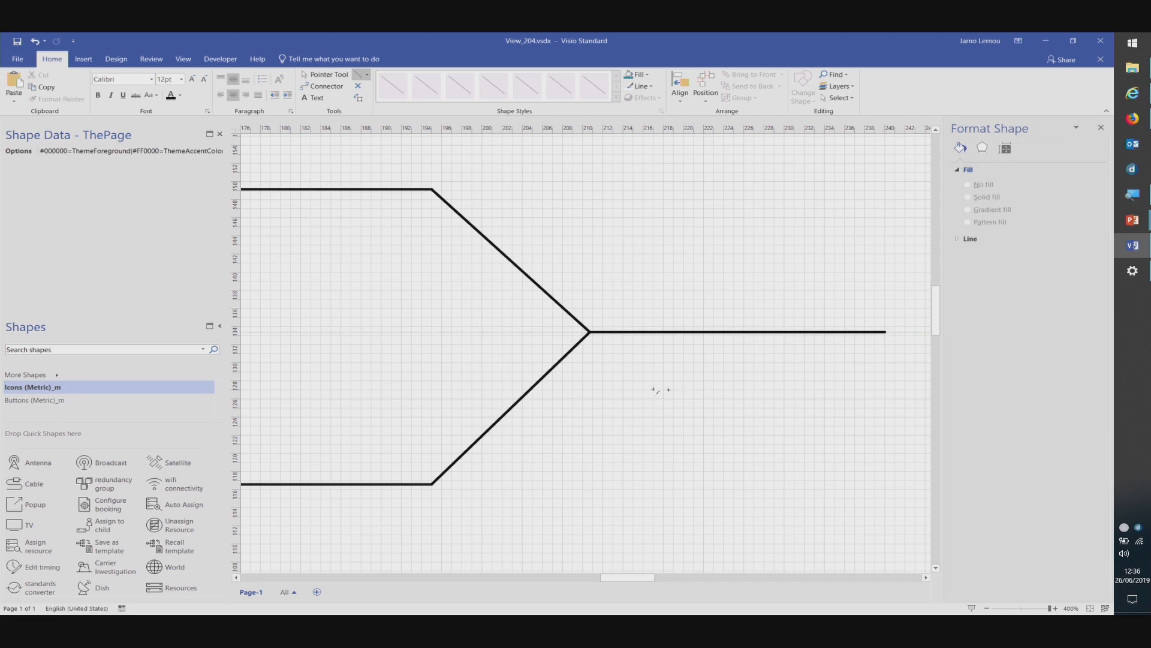
# - Define a shape data field labelled Element with the value LE on both diagonal lines
pyautogui.scroll(-3, 512, 362)
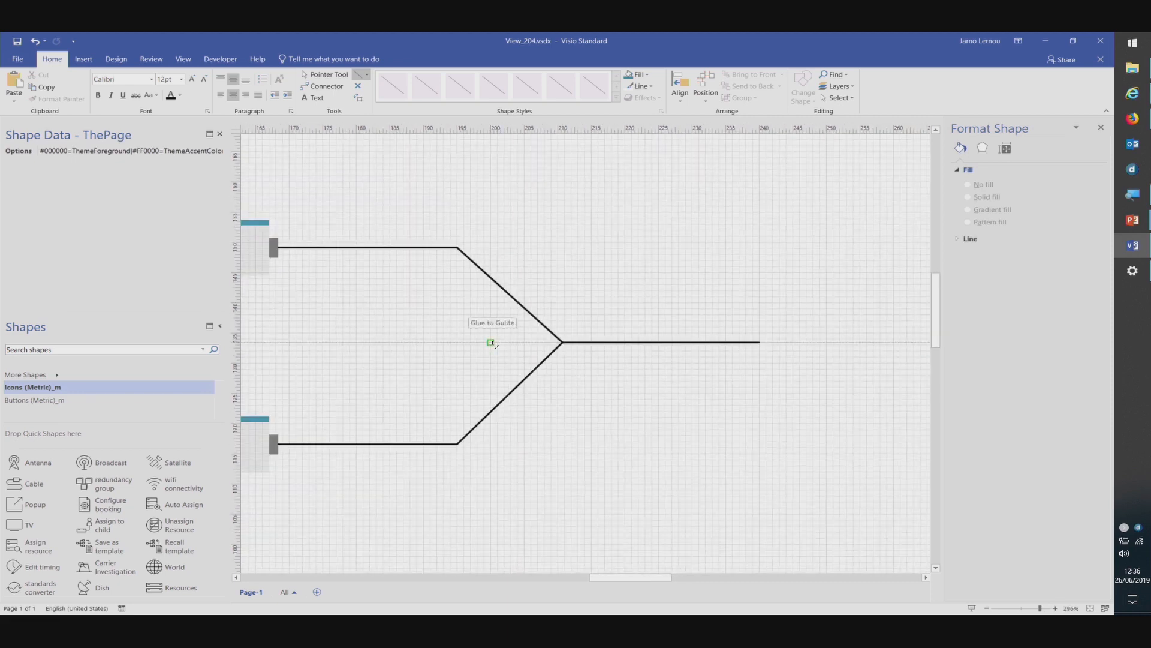
pyautogui.hotkey('ctrl', '1')
pyautogui.click(504, 288)
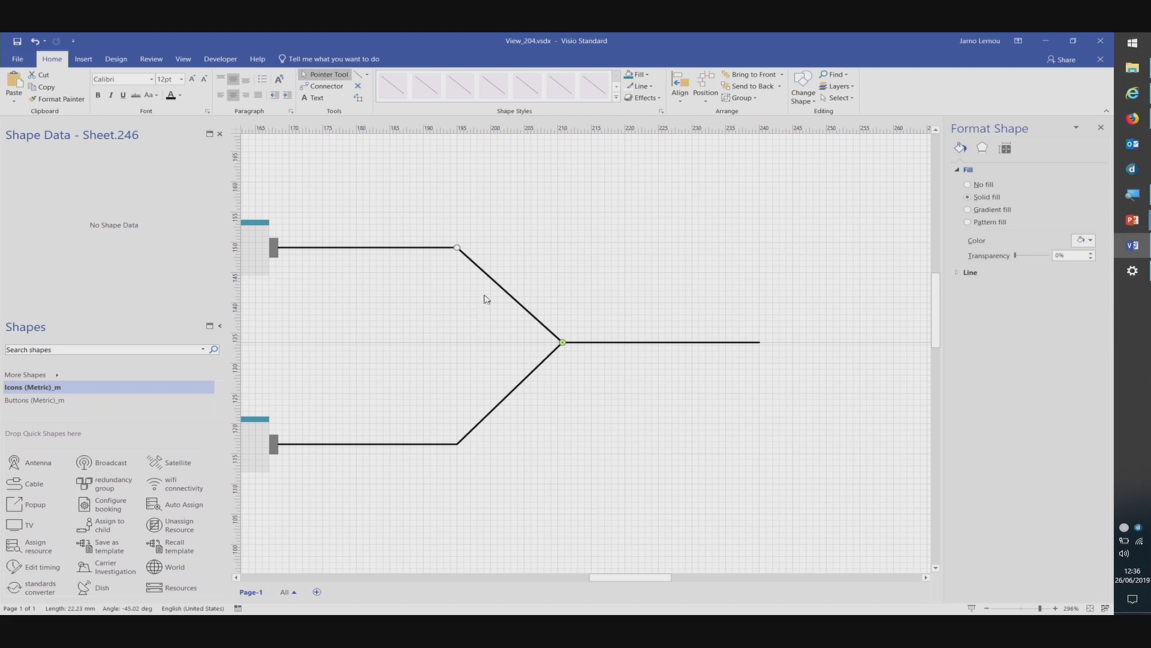
pyautogui.keyDown('shift'); pyautogui.click(460, 434); pyautogui.keyUp('shift')
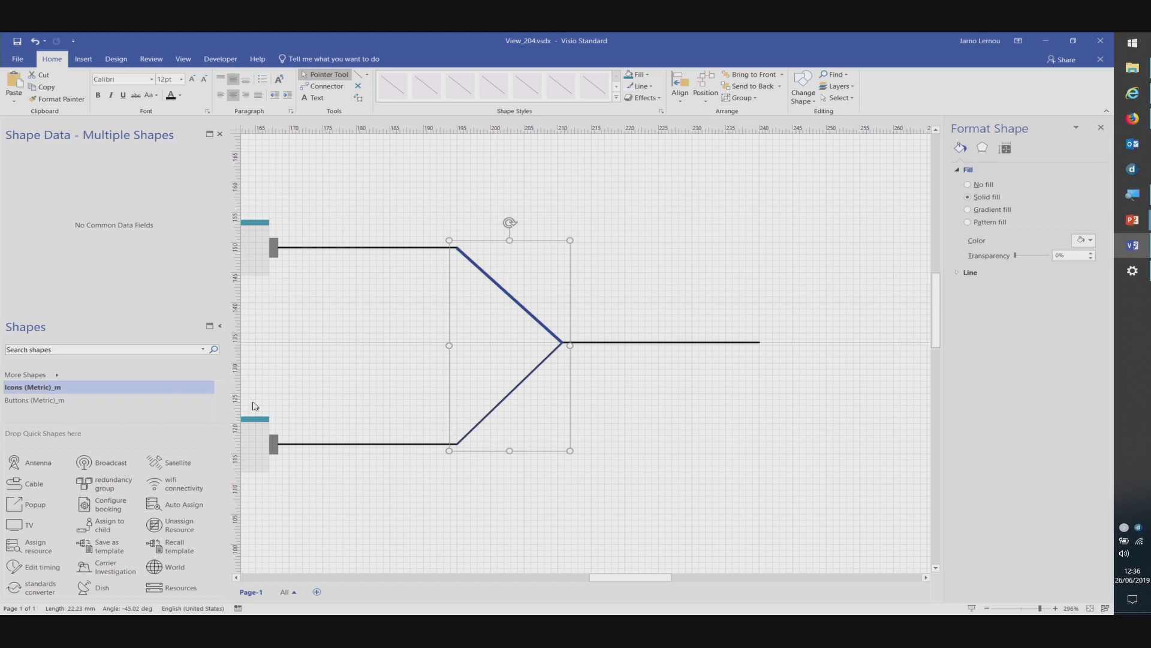
pyautogui.rightClick(93, 199)
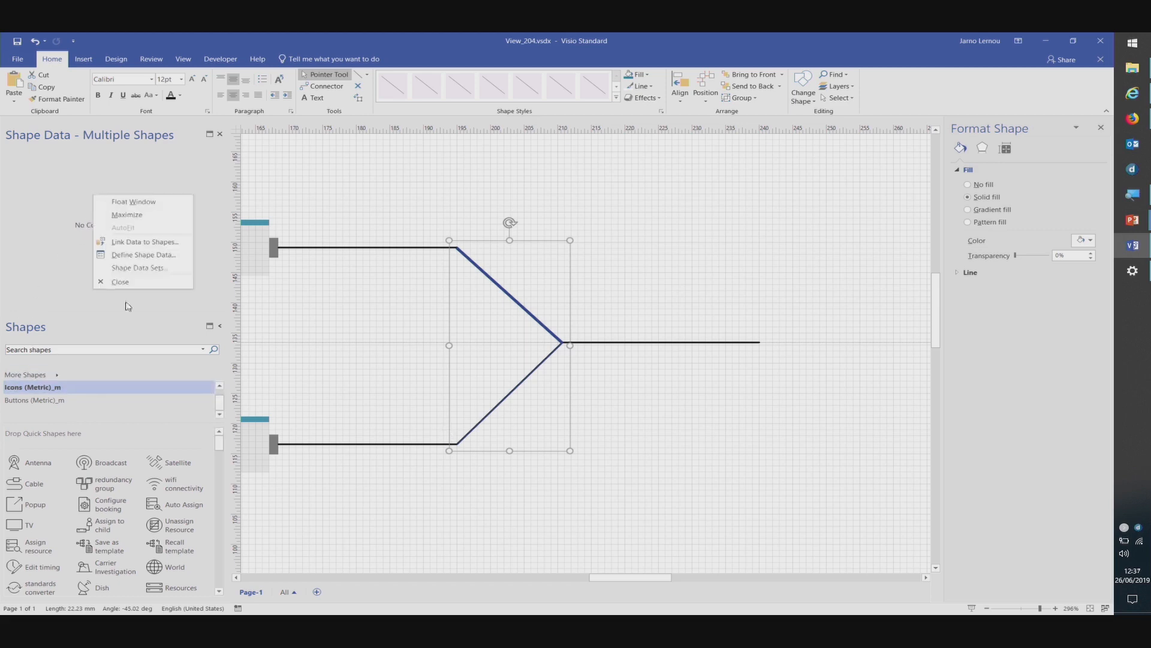
pyautogui.click(133, 253)
pyautogui.write('Element')
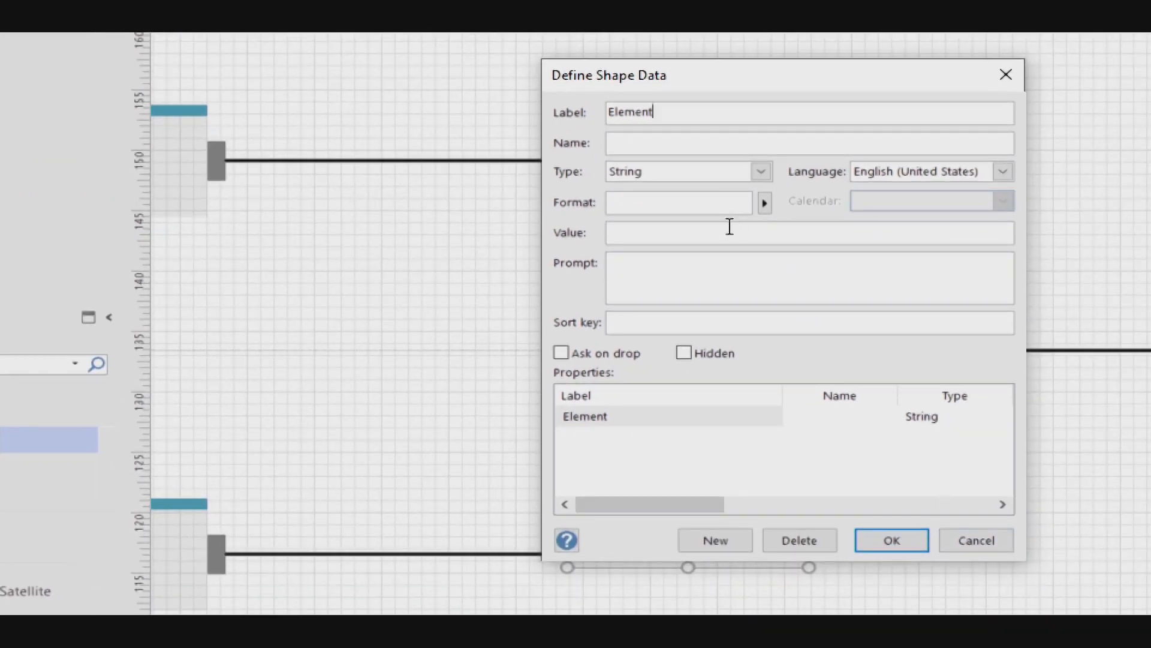
pyautogui.click(730, 227)
pyautogui.write('LE')
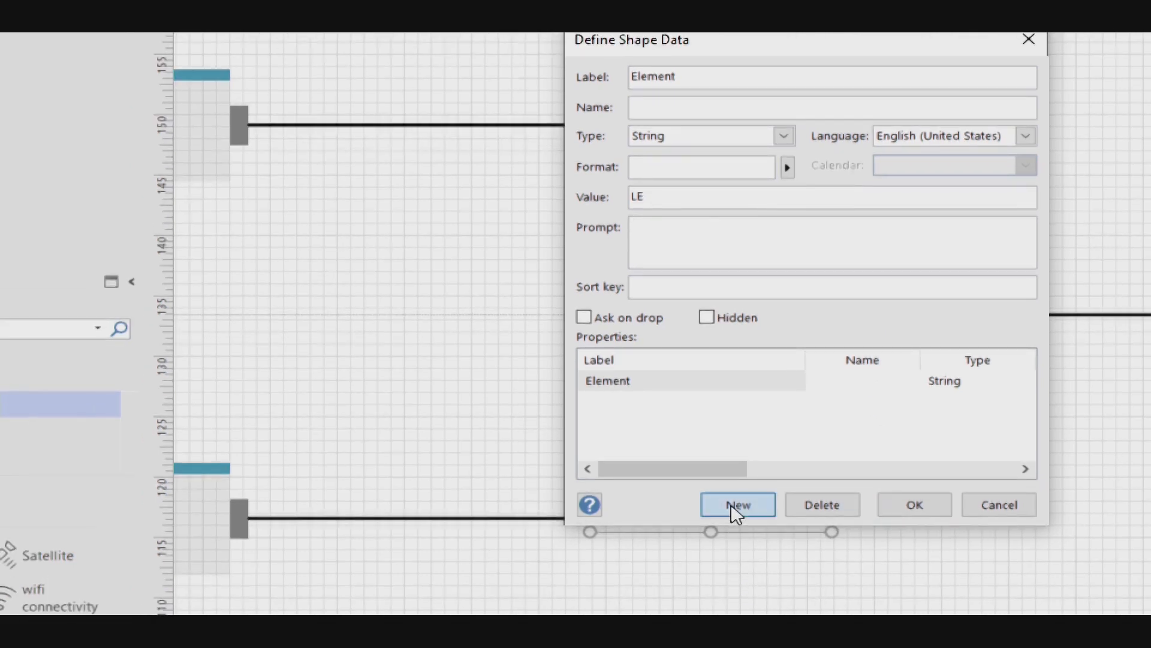
# - Add a second shape data field labelled Parameter with the value 200|Show;=1 to both diagonal lines
pyautogui.click(714, 542)
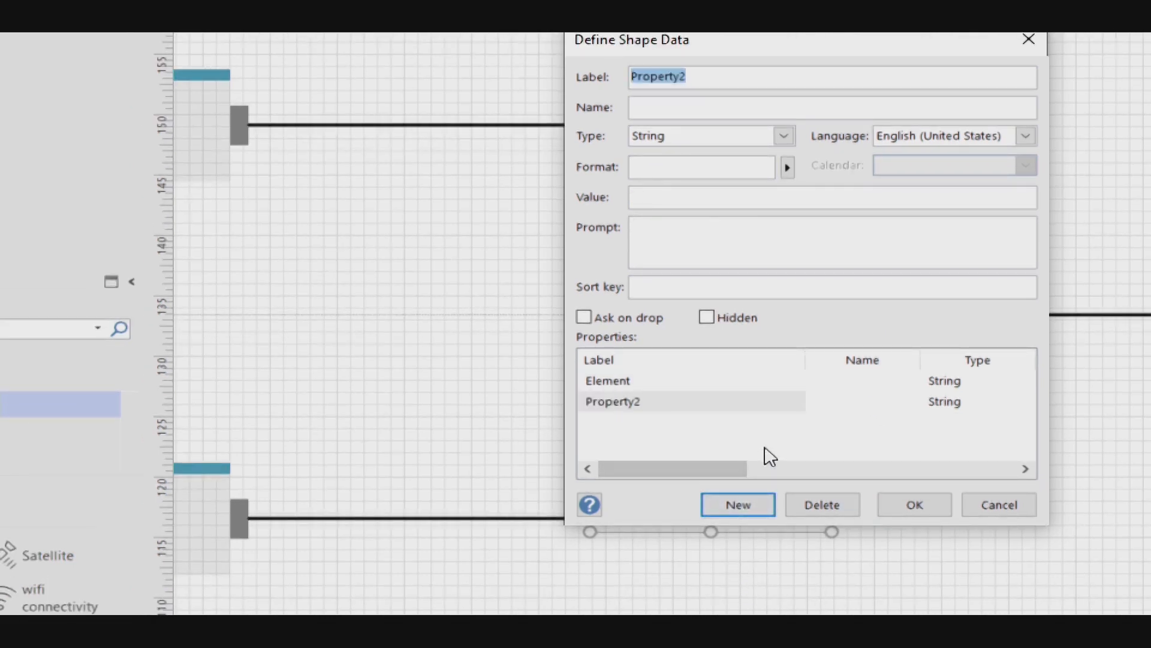
pyautogui.write('Parameter')
pyautogui.press('Tab')
pyautogui.press('Tab')
pyautogui.press('Tab')
pyautogui.press('Tab')
pyautogui.press('Tab')
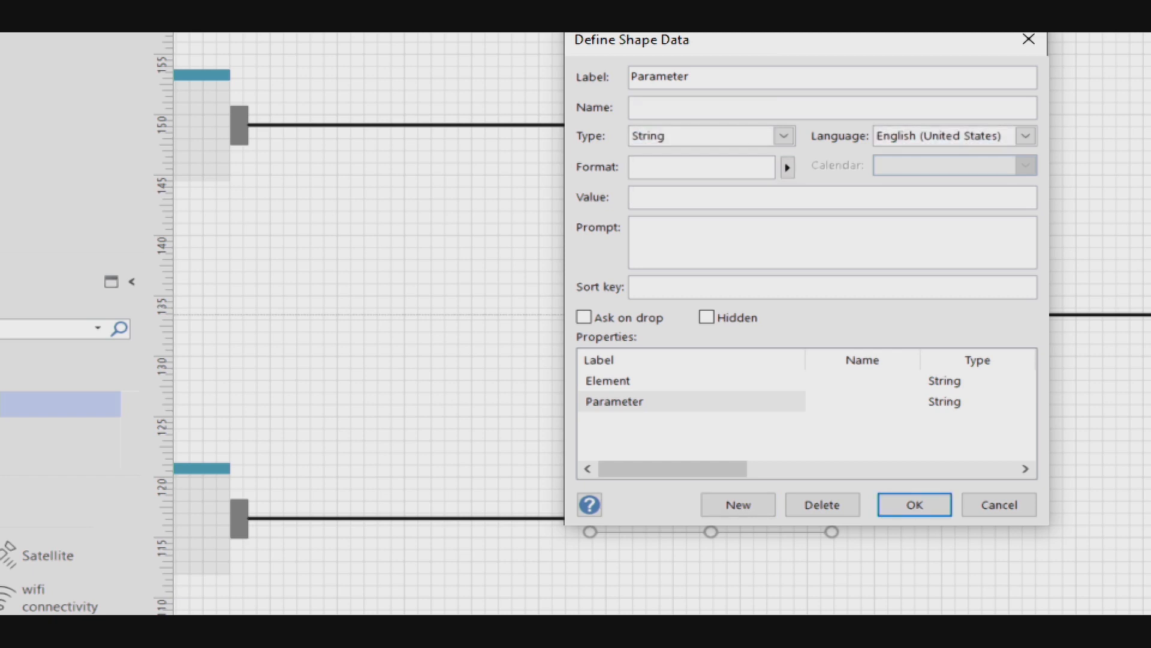
pyautogui.write('200')
pyautogui.write('|Show;=1')
pyautogui.click(916, 504)
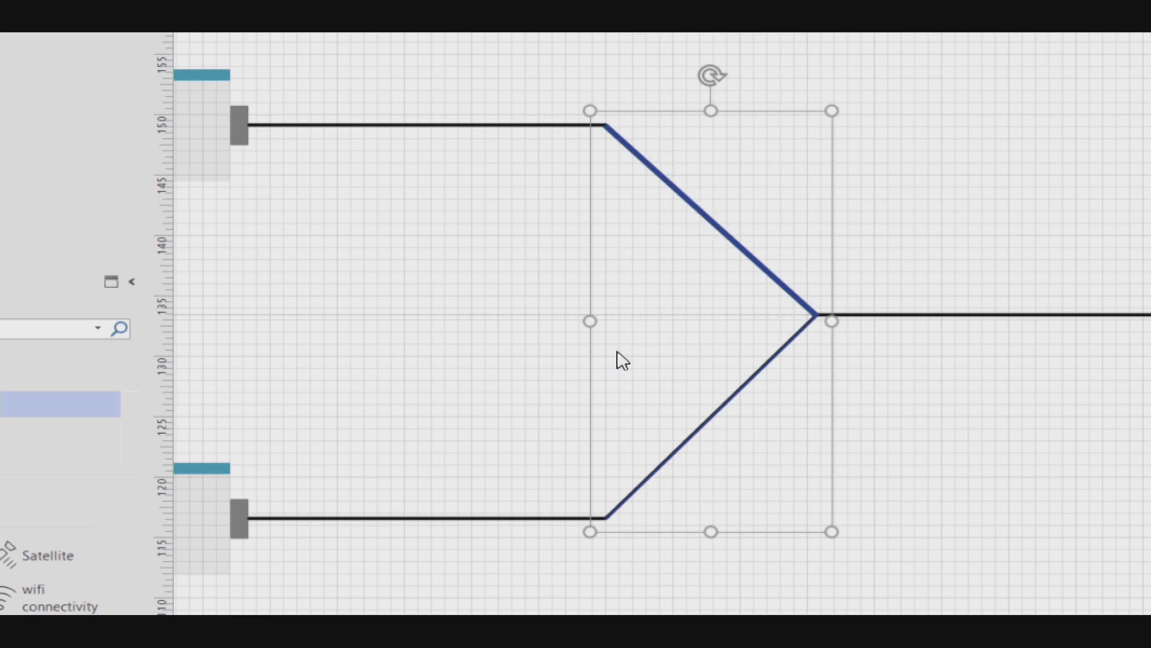
# - Change the lower diagonal line's Parameter value to 200|Show;=0
pyautogui.click(517, 353)
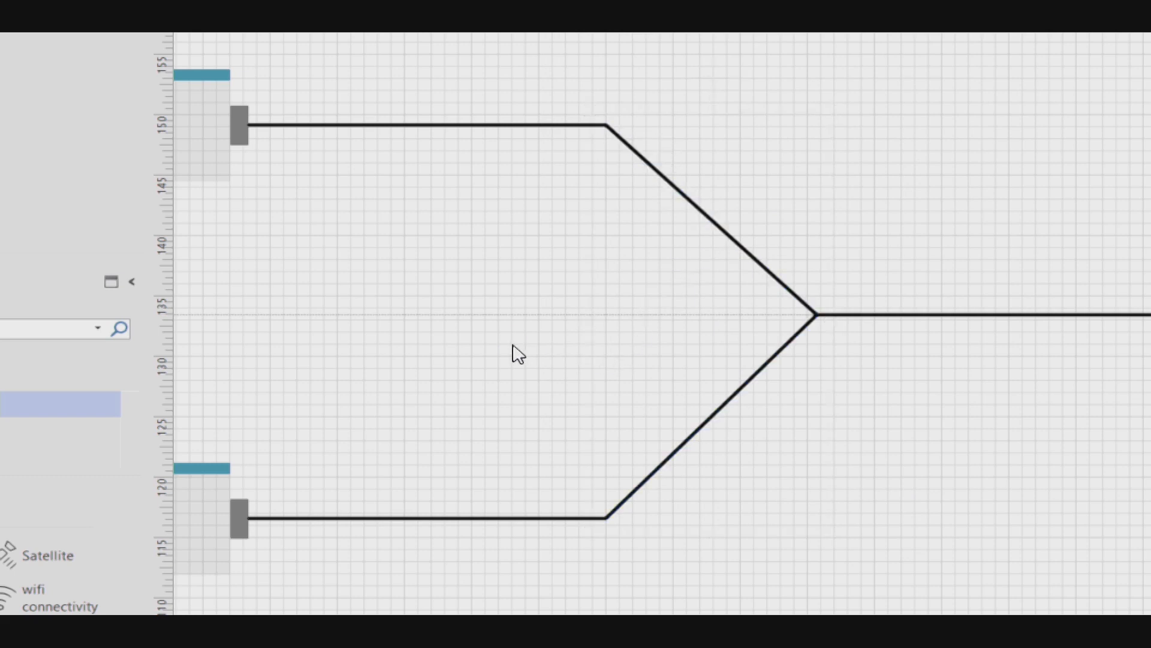
pyautogui.click(774, 368)
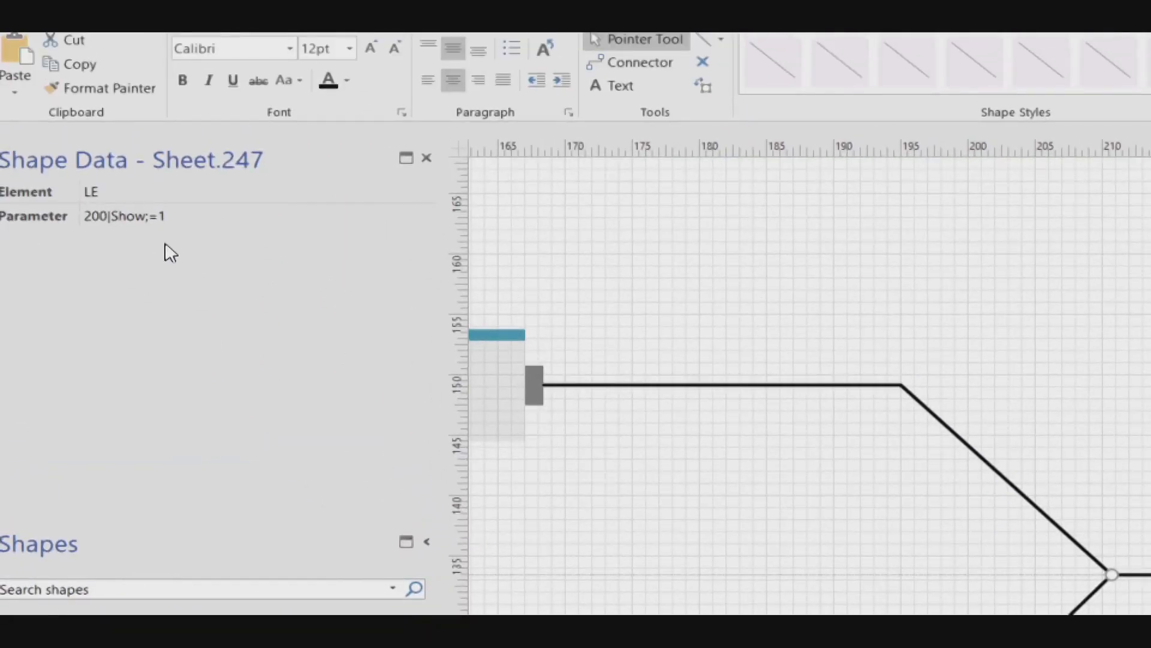
pyautogui.click(189, 222)
pyautogui.press('BackSpace')
pyautogui.write('0')
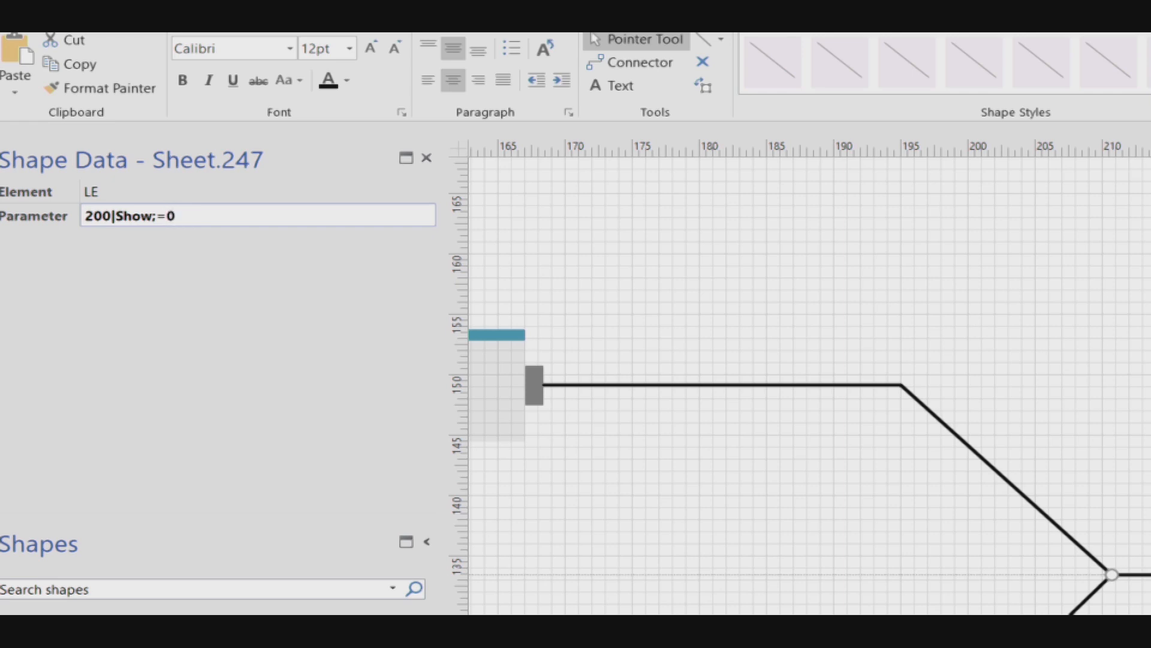
# - Move the toggle button from the service status block to just above the upper parameter block's right end
pyautogui.press('Return')
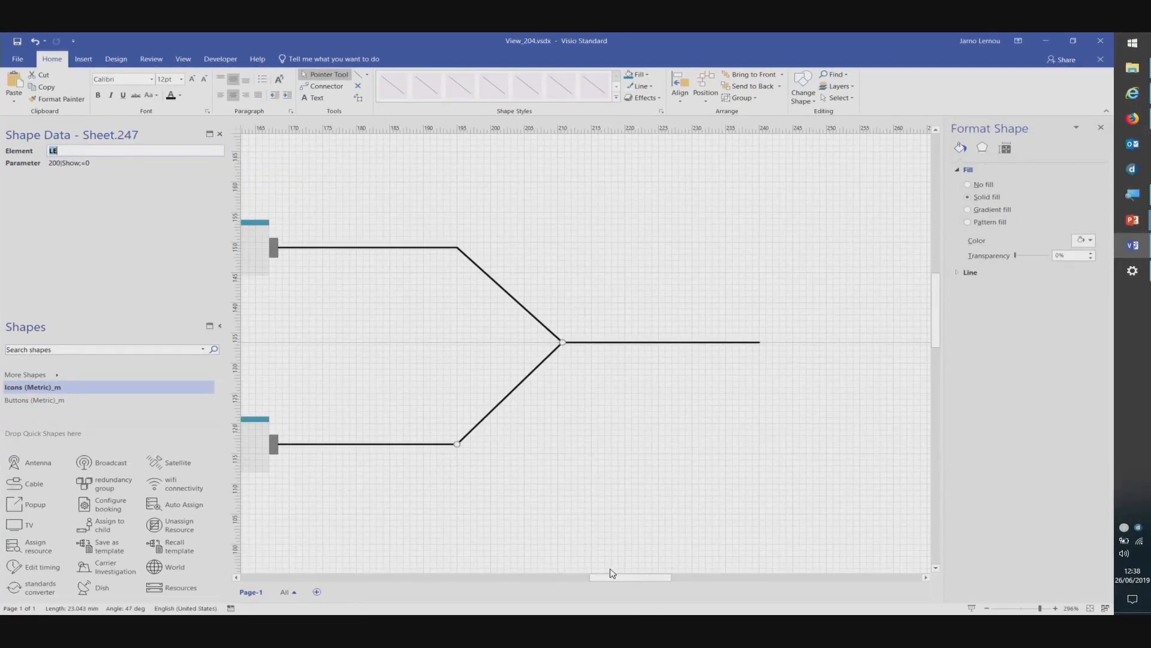
pyautogui.moveTo(613, 573)
pyautogui.mouseDown()
pyautogui.moveTo(559, 574)
pyautogui.moveTo(626, 570)
pyautogui.mouseUp()
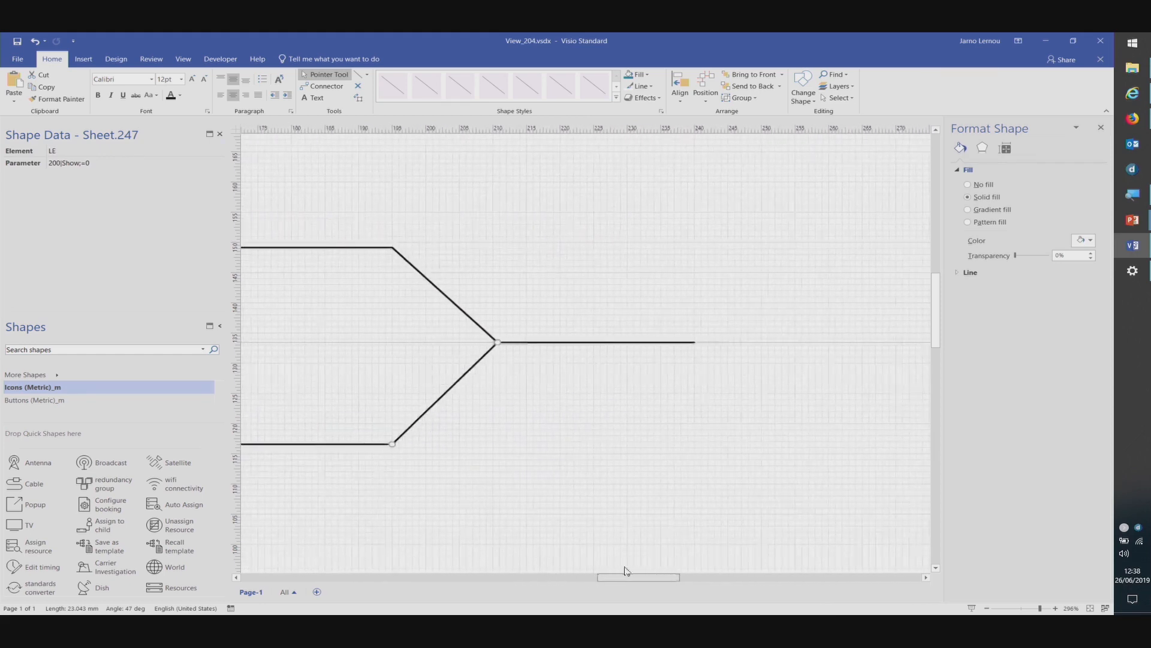
pyautogui.scroll(-3, 563, 514)
pyautogui.moveTo(571, 583); pyautogui.dragTo(462, 582)
pyautogui.moveTo(514, 370); pyautogui.dragTo(897, 341)
pyautogui.moveTo(587, 579); pyautogui.dragTo(637, 578)
pyautogui.moveTo(539, 314); pyautogui.dragTo(694, 411)
pyautogui.hotkey('ctrl', 'z')
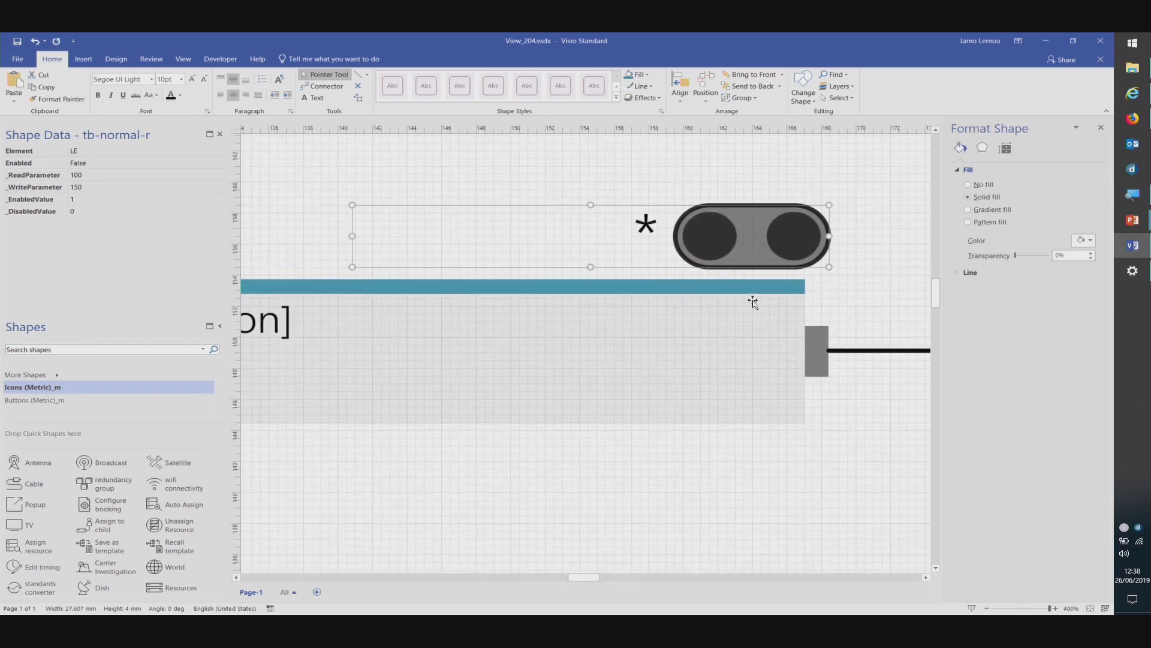
# - Align the toggle button to the right edge of the upper parameter block's background
pyautogui.click(754, 303)
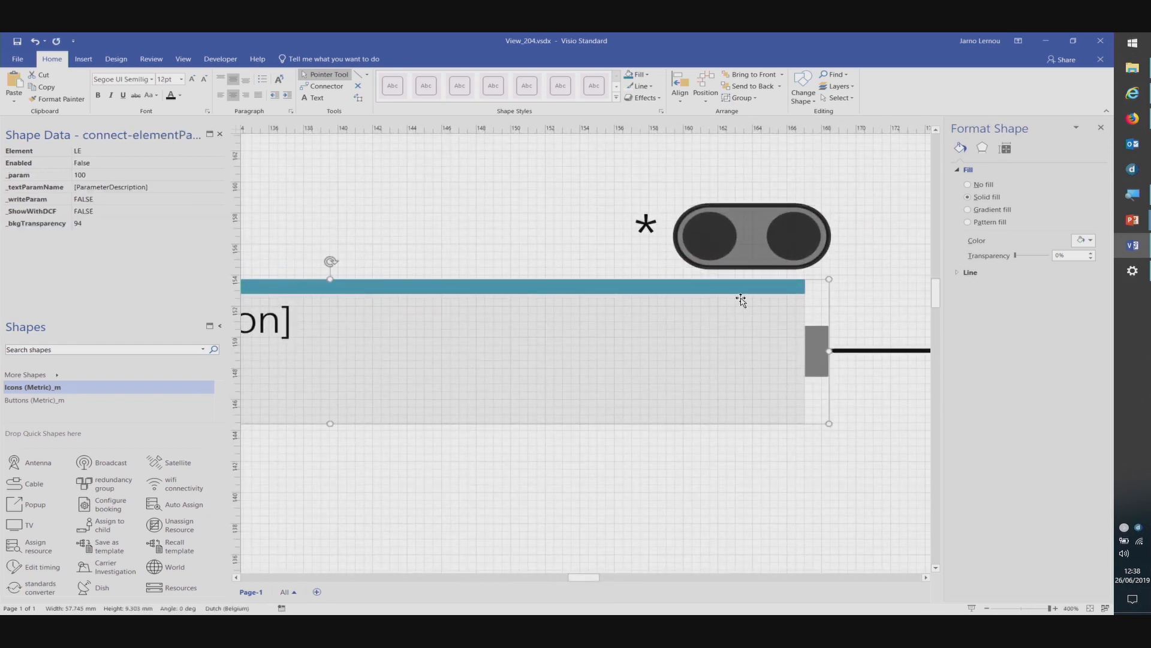
pyautogui.click(742, 295)
pyautogui.keyDown('shift'); pyautogui.click(751, 237); pyautogui.keyUp('shift')
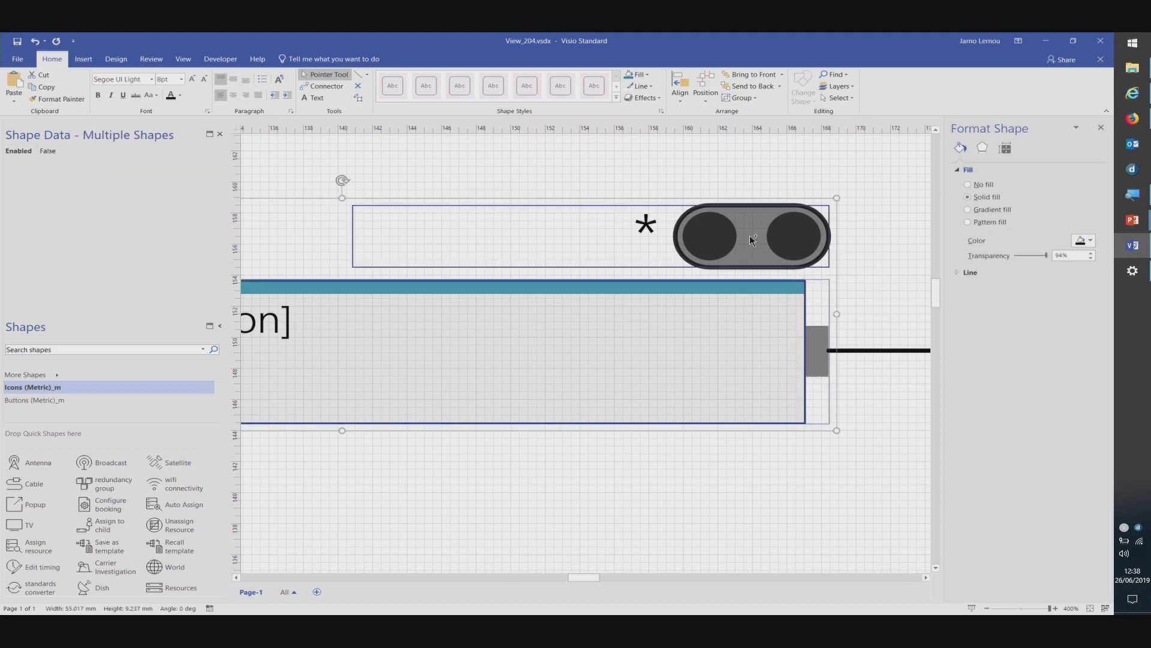
pyautogui.click(688, 84)
pyautogui.click(728, 160)
pyautogui.click(731, 159)
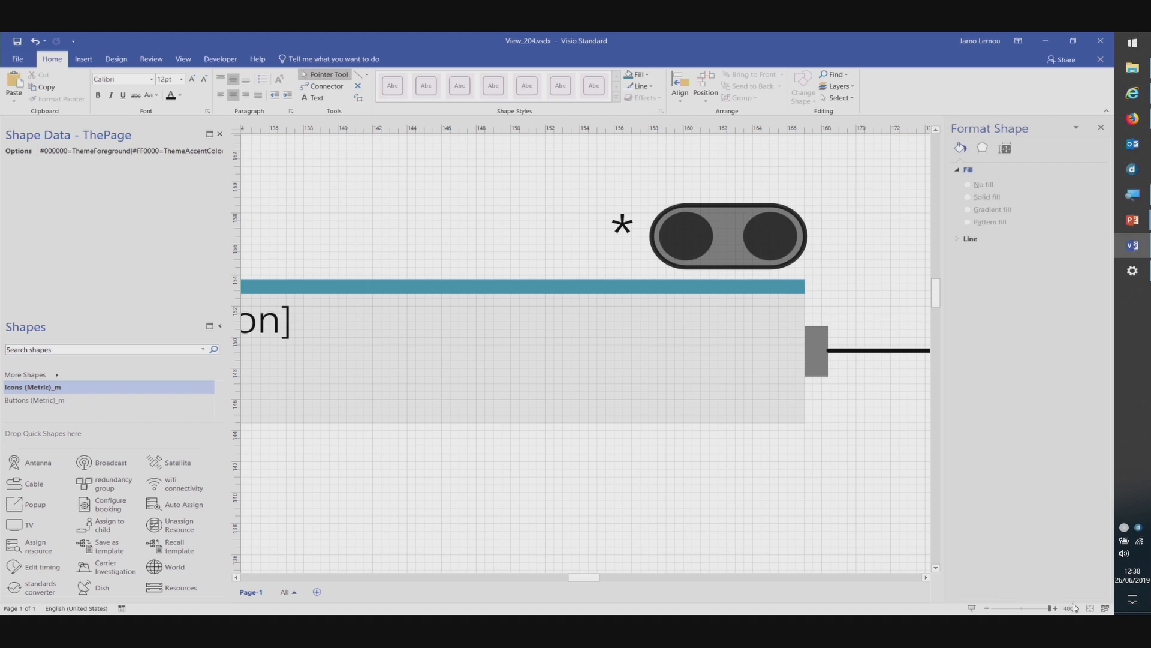
# - Place a copy of the toggle button above the point where the two diagonal lines meet
pyautogui.click(1091, 609)
pyautogui.click(611, 223)
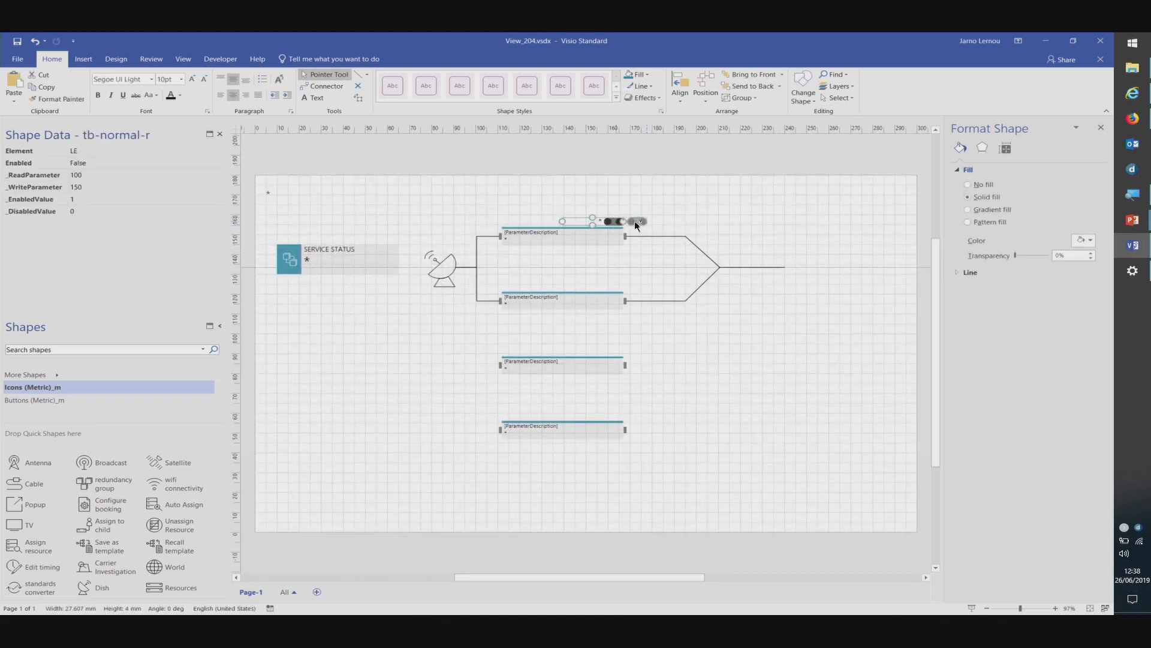
pyautogui.moveTo(665, 225); pyautogui.dragTo(717, 223)
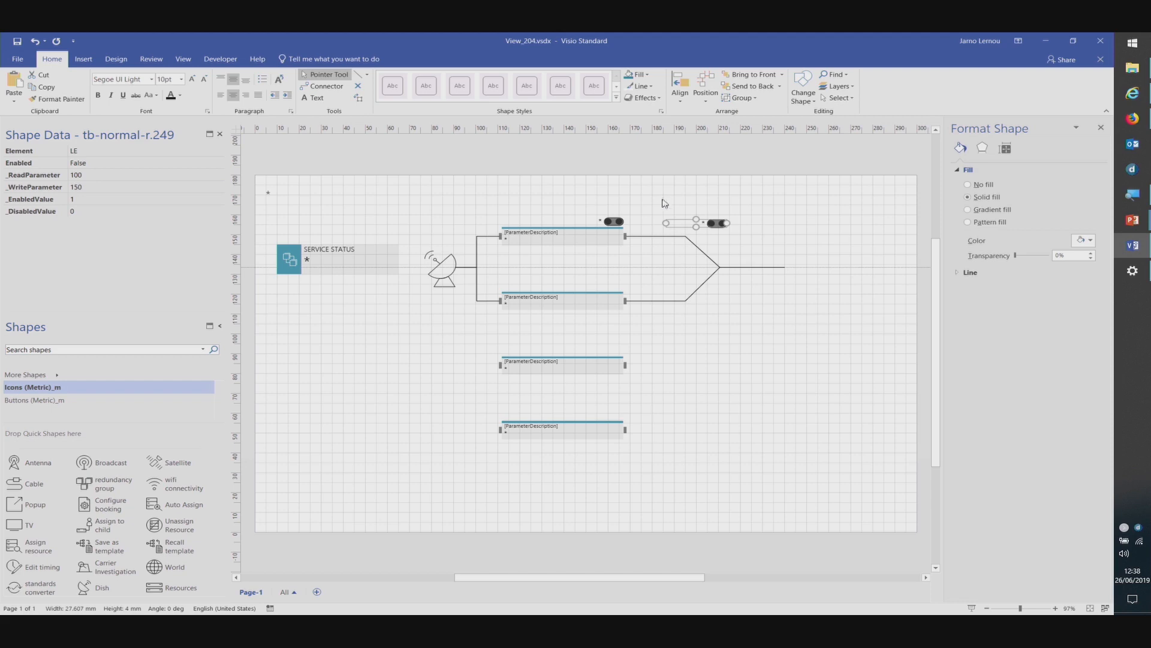
# - Set the copied toggle button's _ReadParameter to 200 and its _WriteParameter to 250
pyautogui.scroll(5, 664, 203)
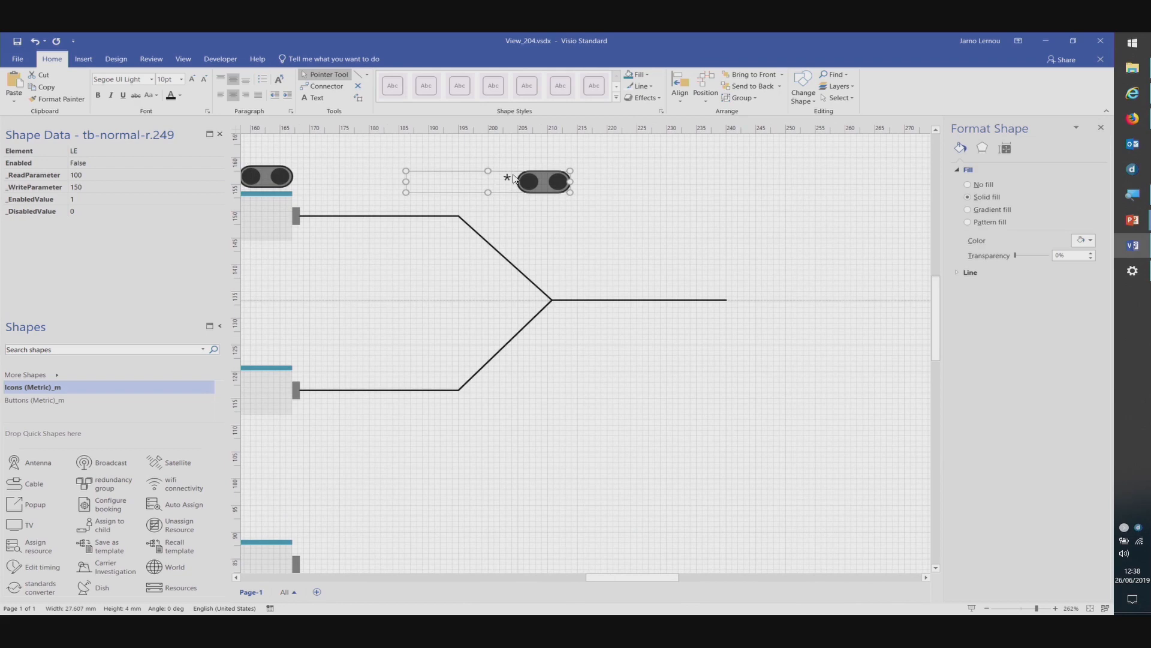
pyautogui.click(75, 175)
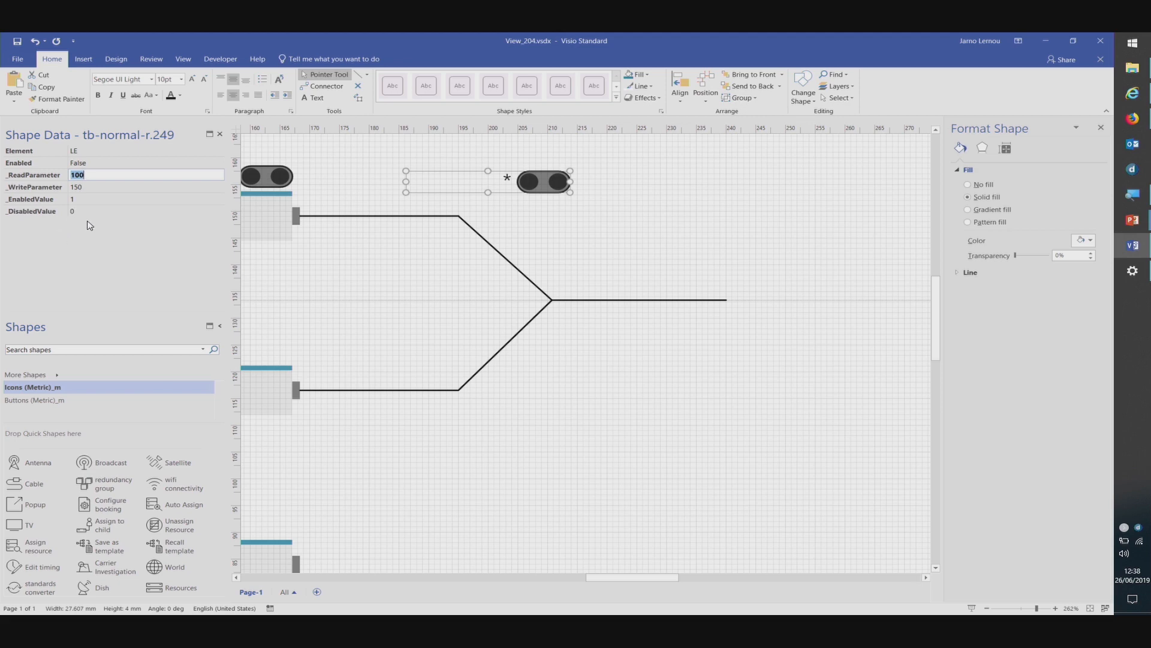
pyautogui.write('200')
pyautogui.press('Return')
pyautogui.write('25')
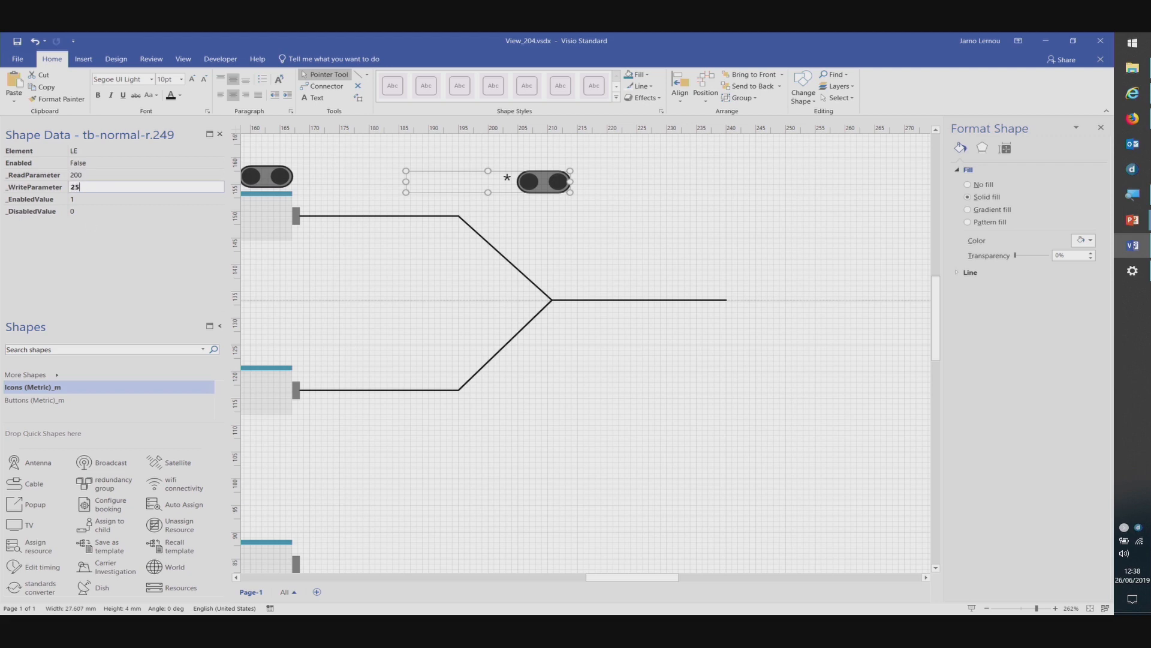
pyautogui.write('0')
pyautogui.press('Return')
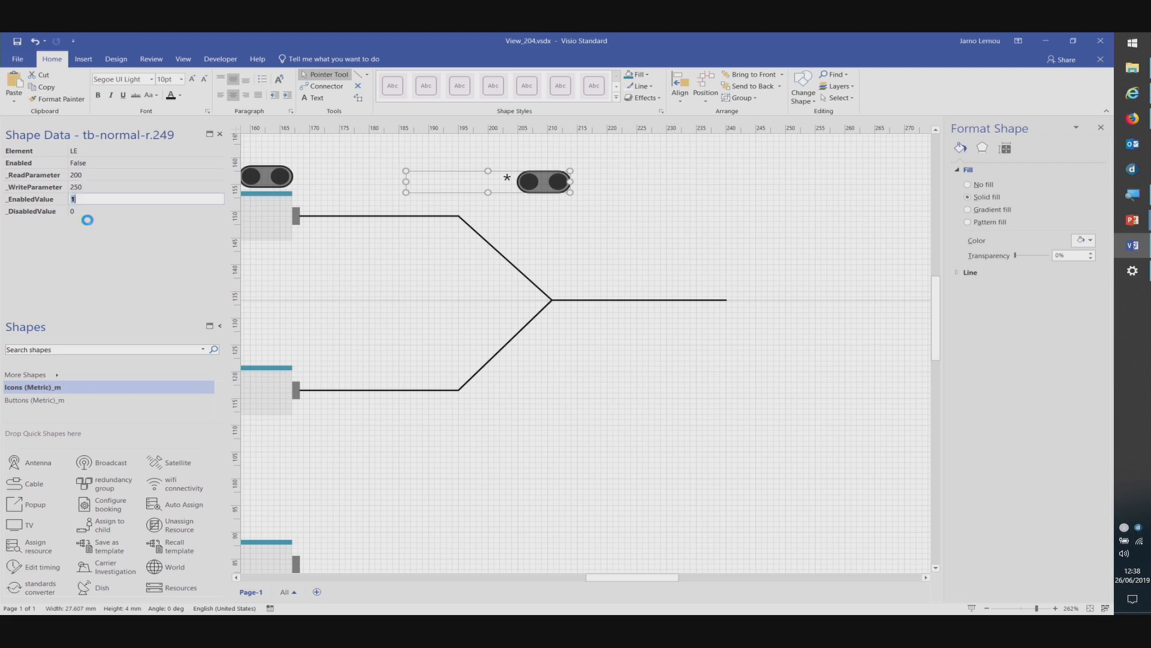
pyautogui.click(512, 240)
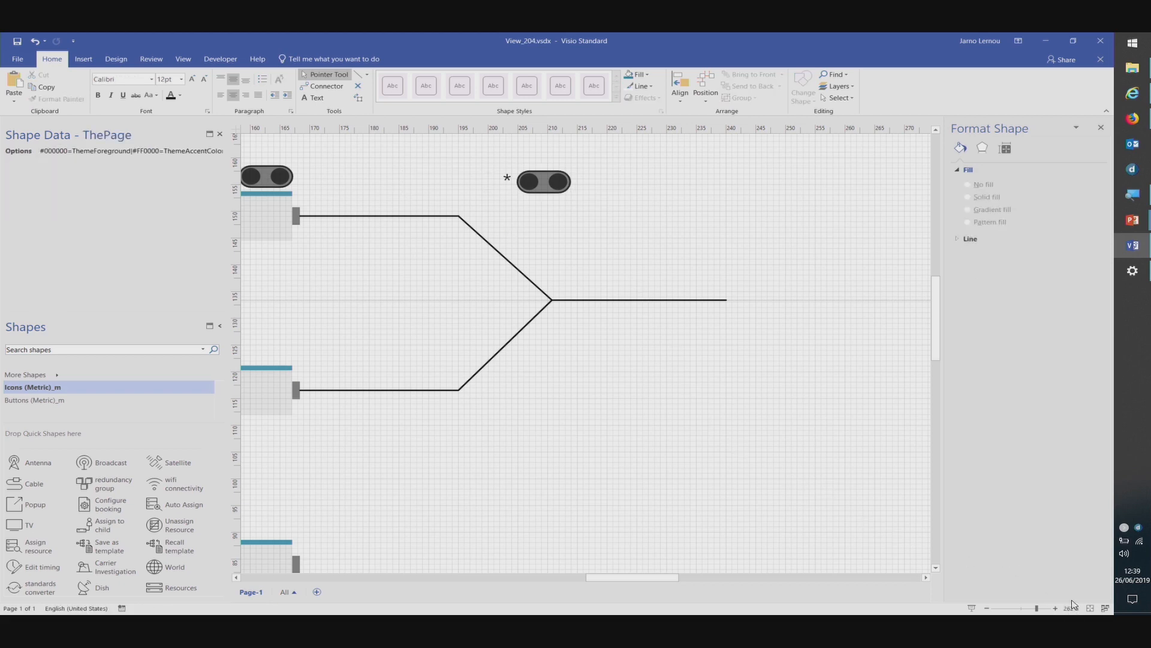
# - Save the drawing View_204.vsdx and close Visio
pyautogui.click(1090, 608)
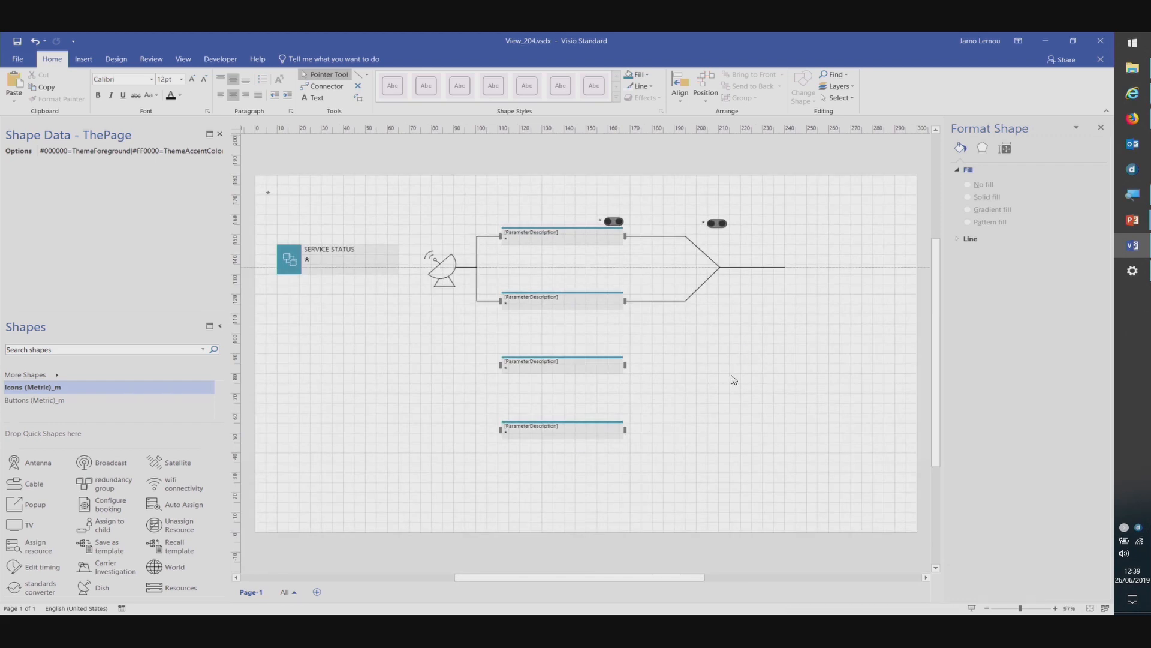
pyautogui.hotkey('alt', 'Tab')
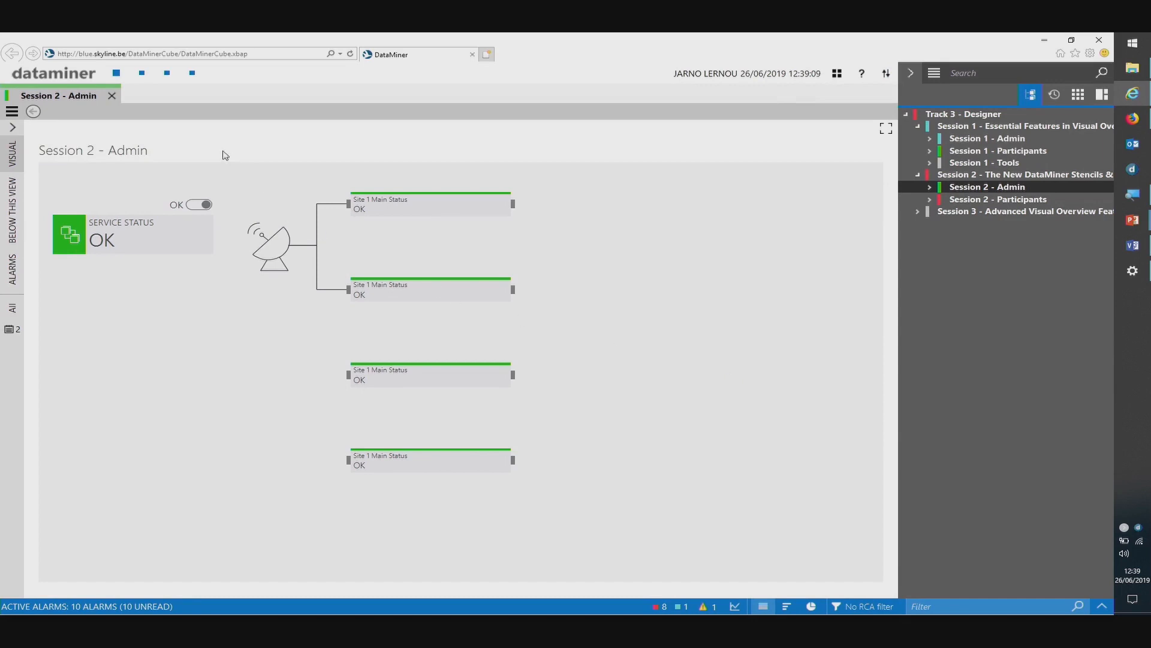
pyautogui.click(1132, 246)
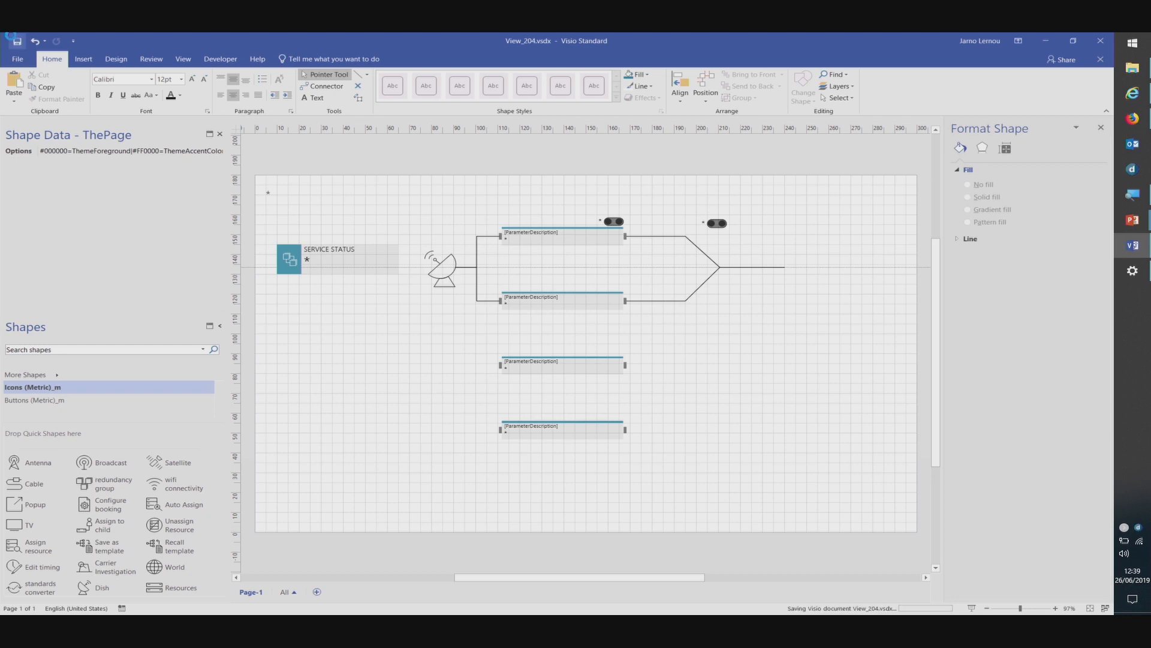
pyautogui.click(1046, 42)
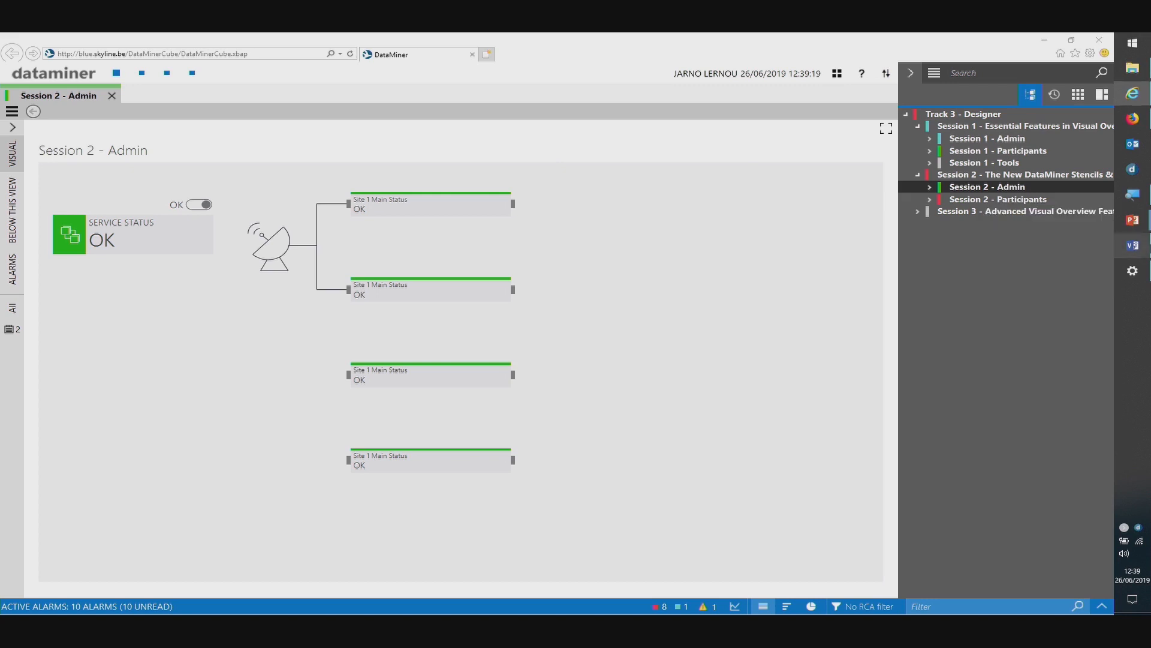
pyautogui.click(1132, 245)
pyautogui.click(1102, 41)
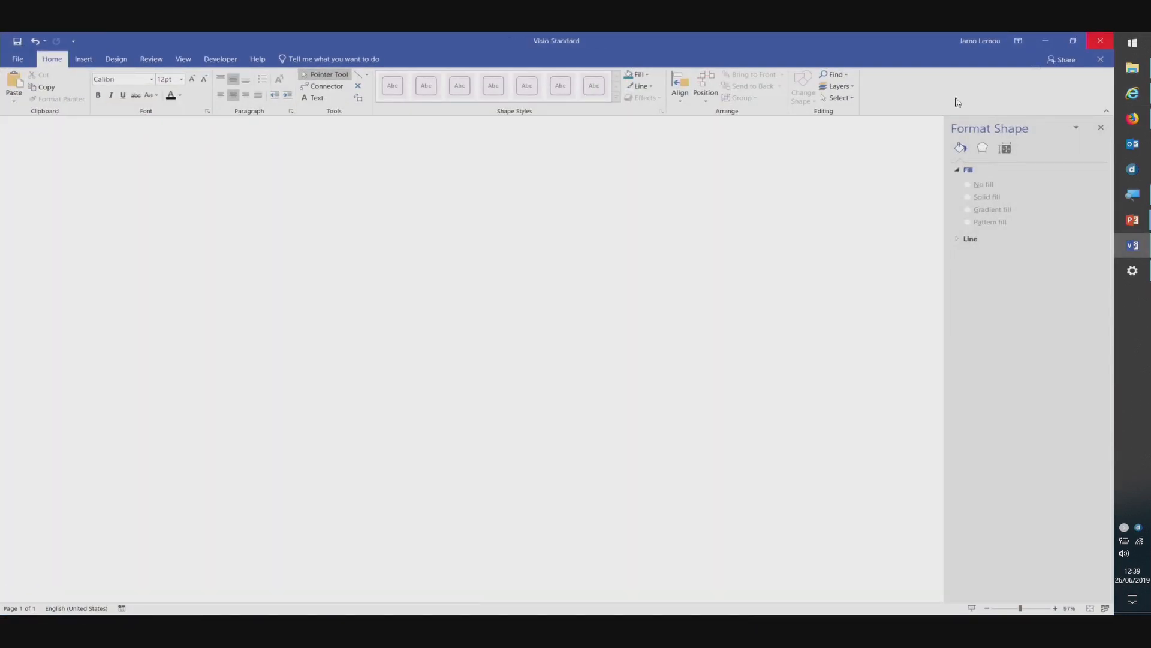
# - Reopen the Session 2 - Admin drawing in Visio from DataMiner, keeping the offline version instead of overriding it
pyautogui.rightClick(557, 239)
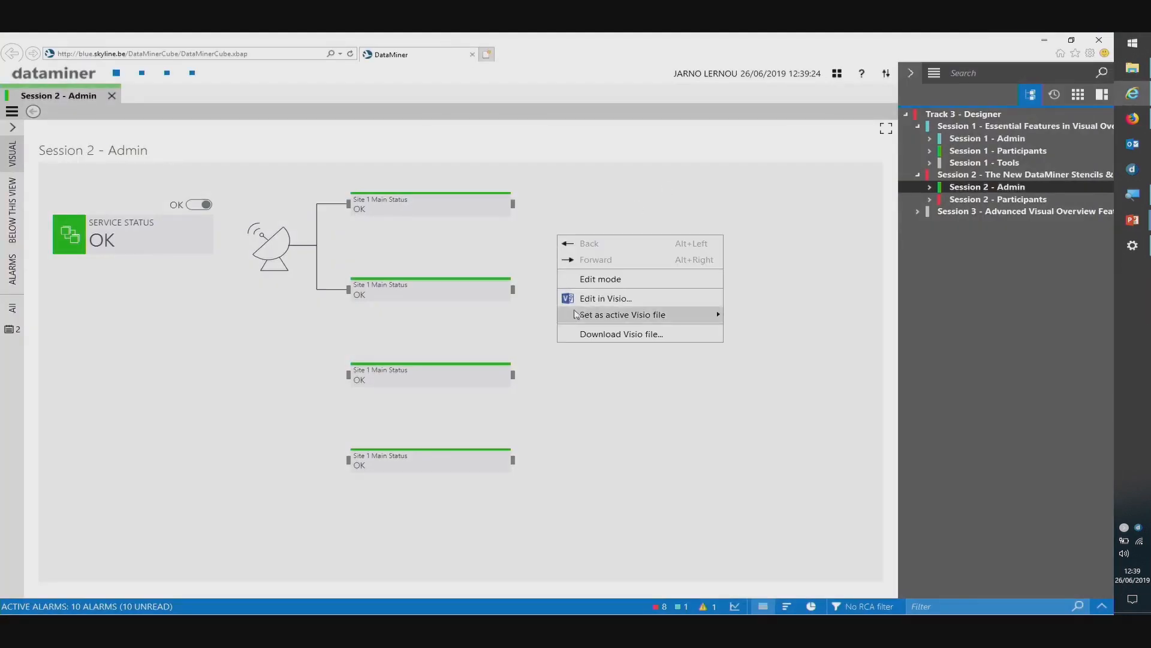
pyautogui.click(594, 298)
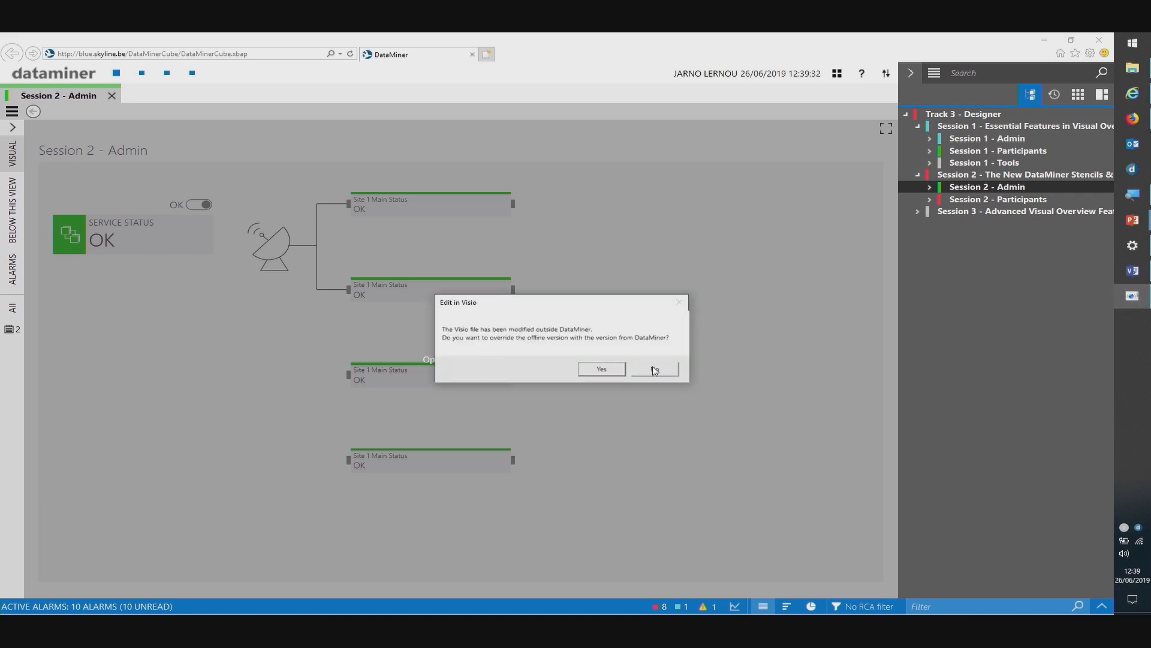
pyautogui.click(655, 369)
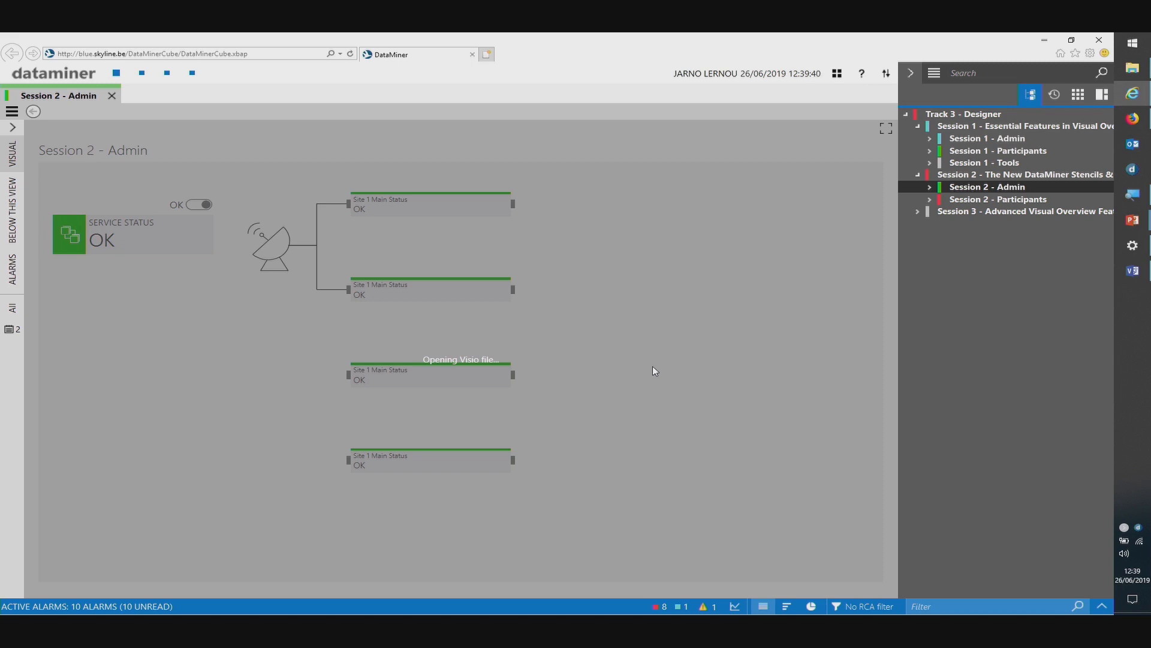
pyautogui.click(1128, 272)
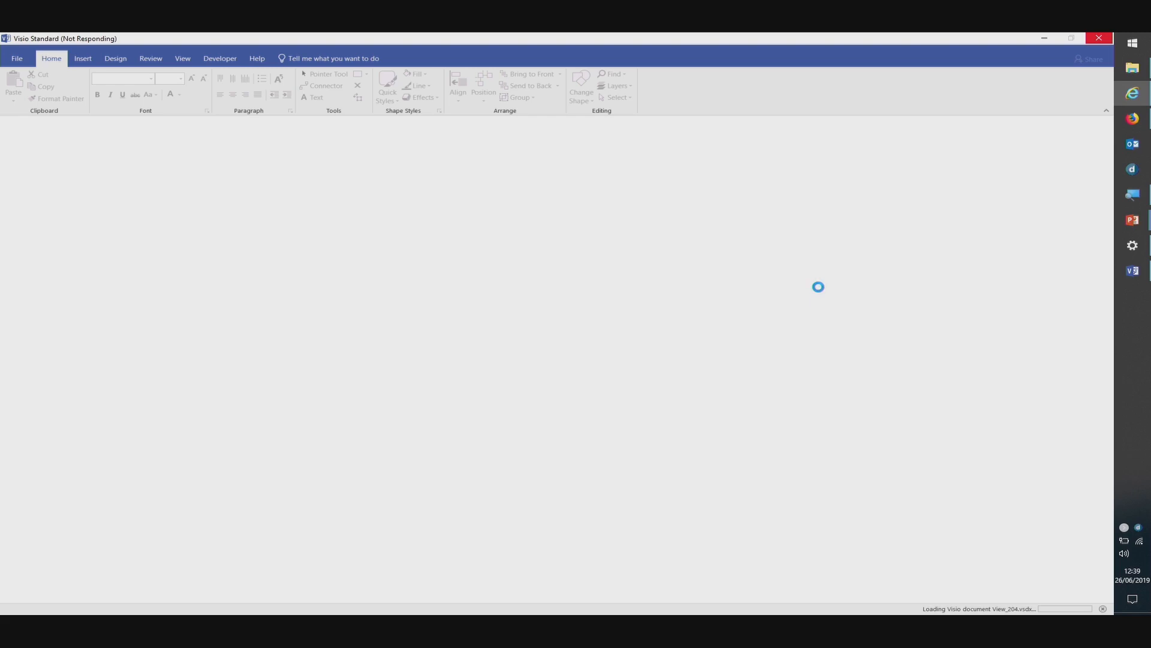
pyautogui.click(1147, 241)
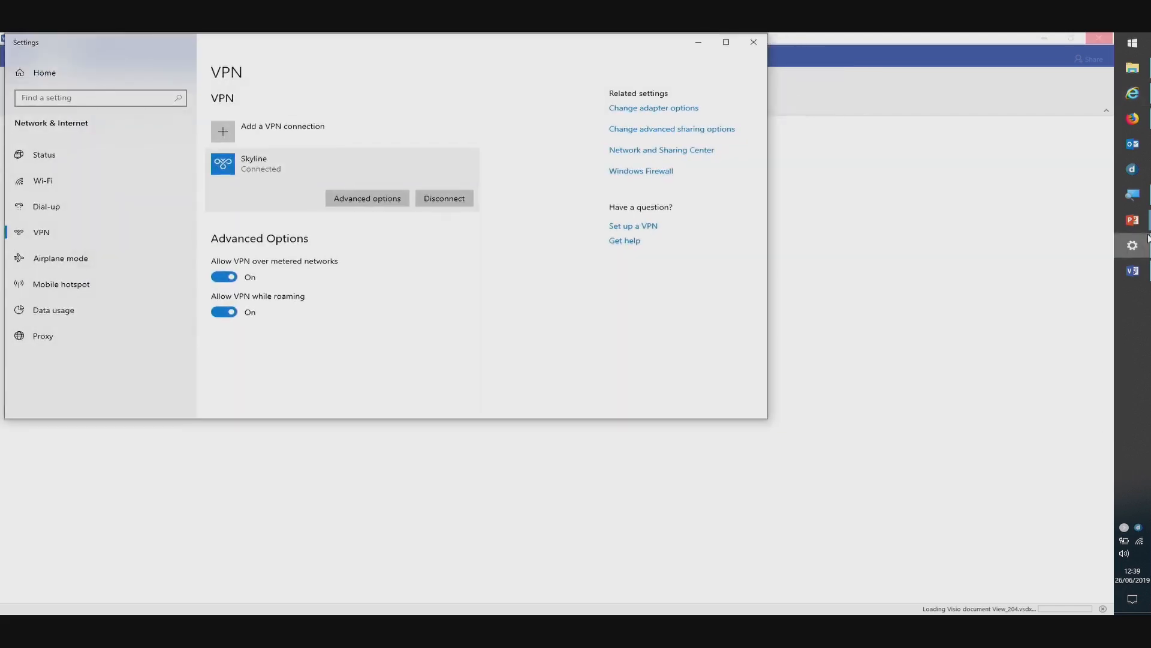
pyautogui.click(1146, 240)
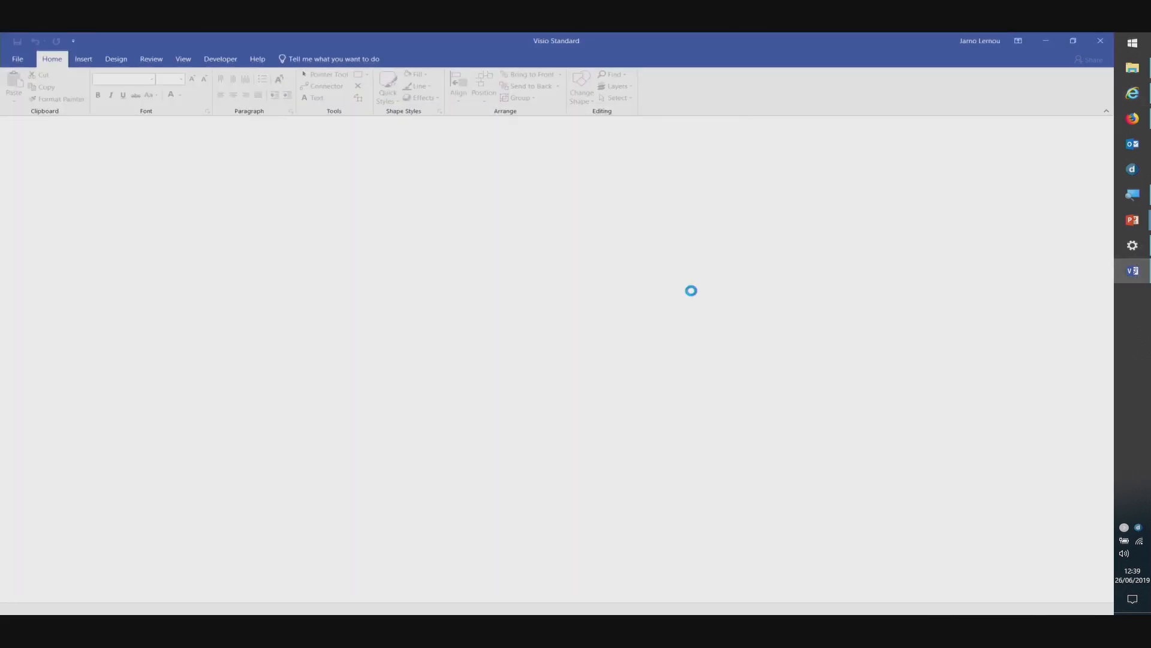
pyautogui.click(567, 386)
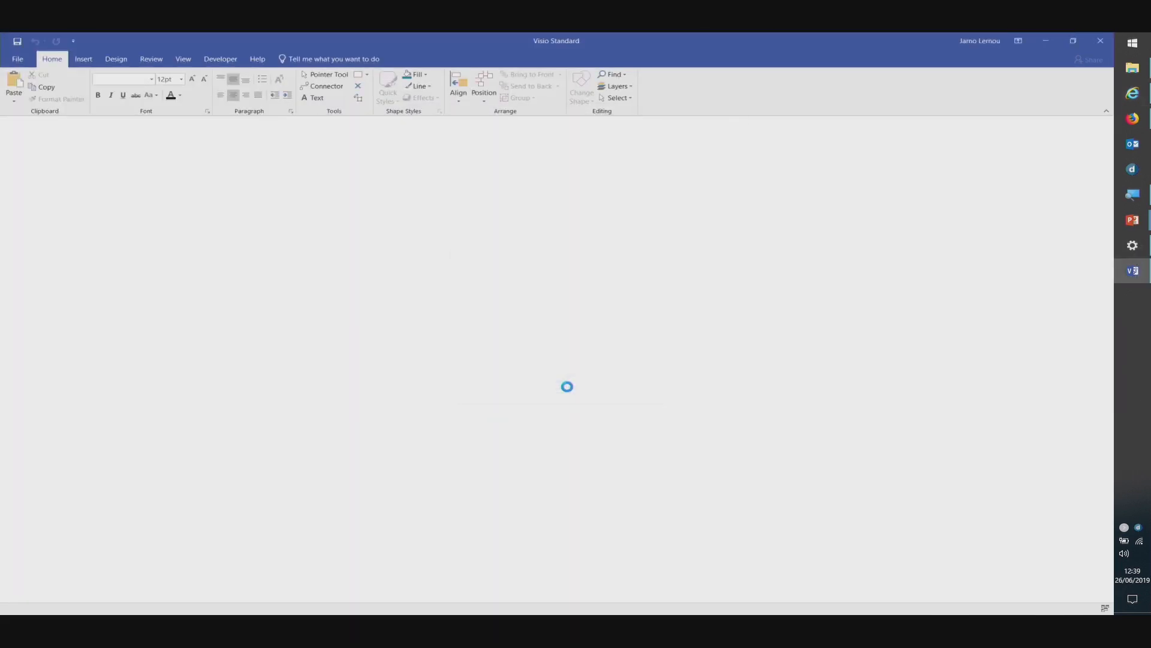
pyautogui.click(568, 389)
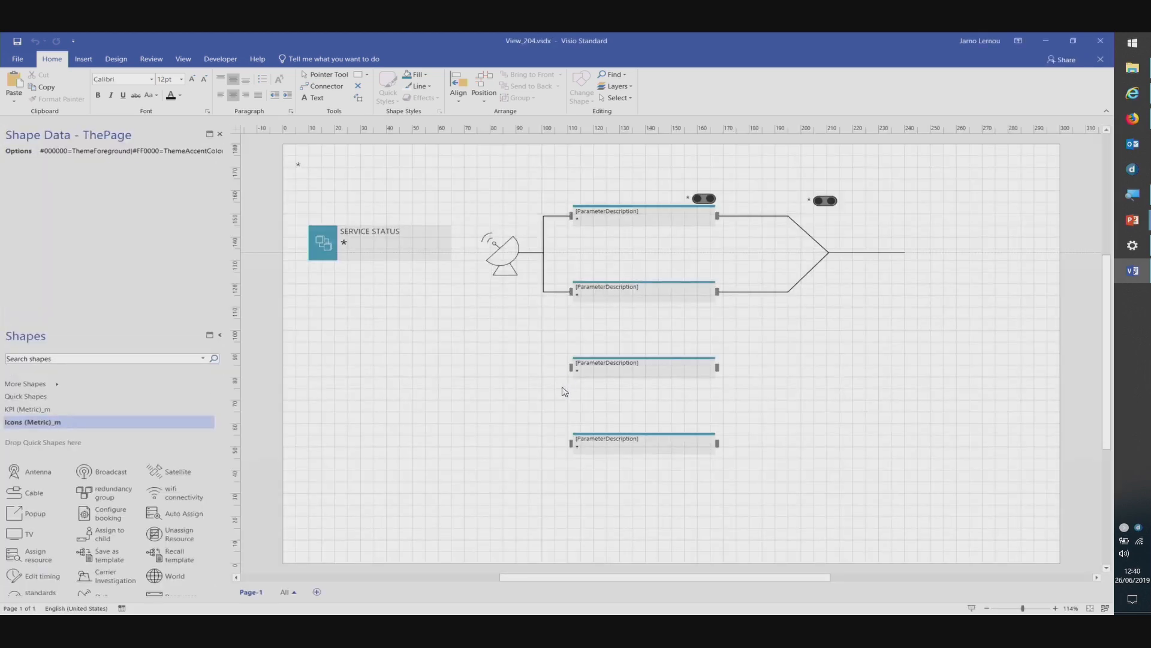
# - In DataMiner, test the conditional diagonal lines by switching the new toggle to Backup and back to Main
pyautogui.hotkey('alt', 'Tab')
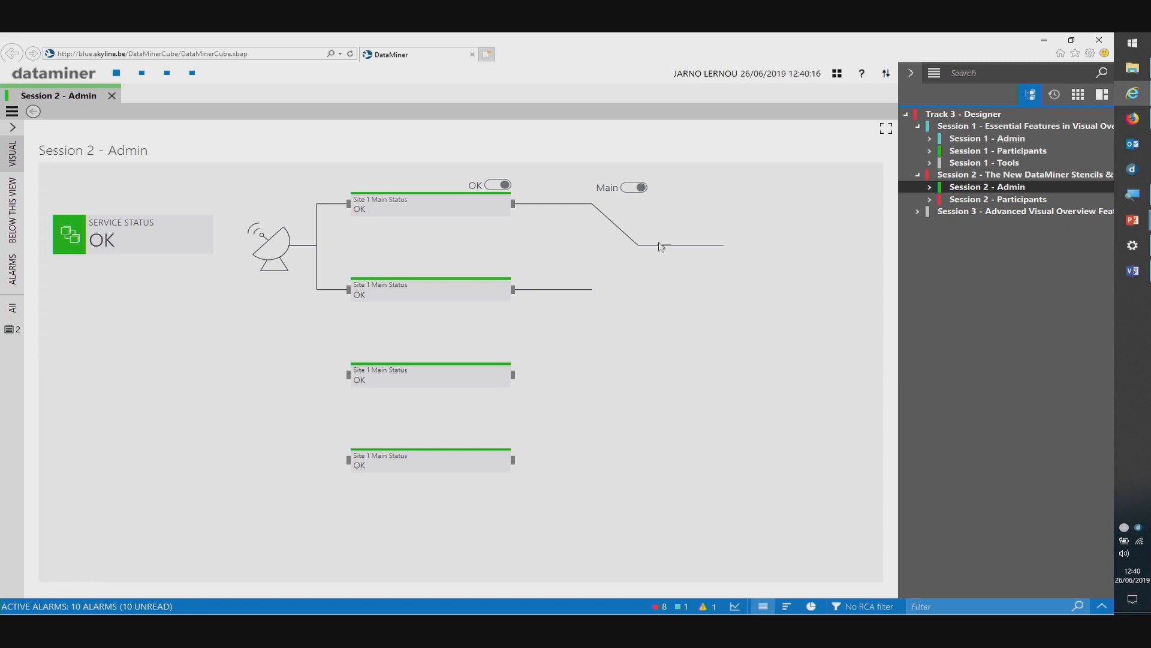
pyautogui.click(634, 187)
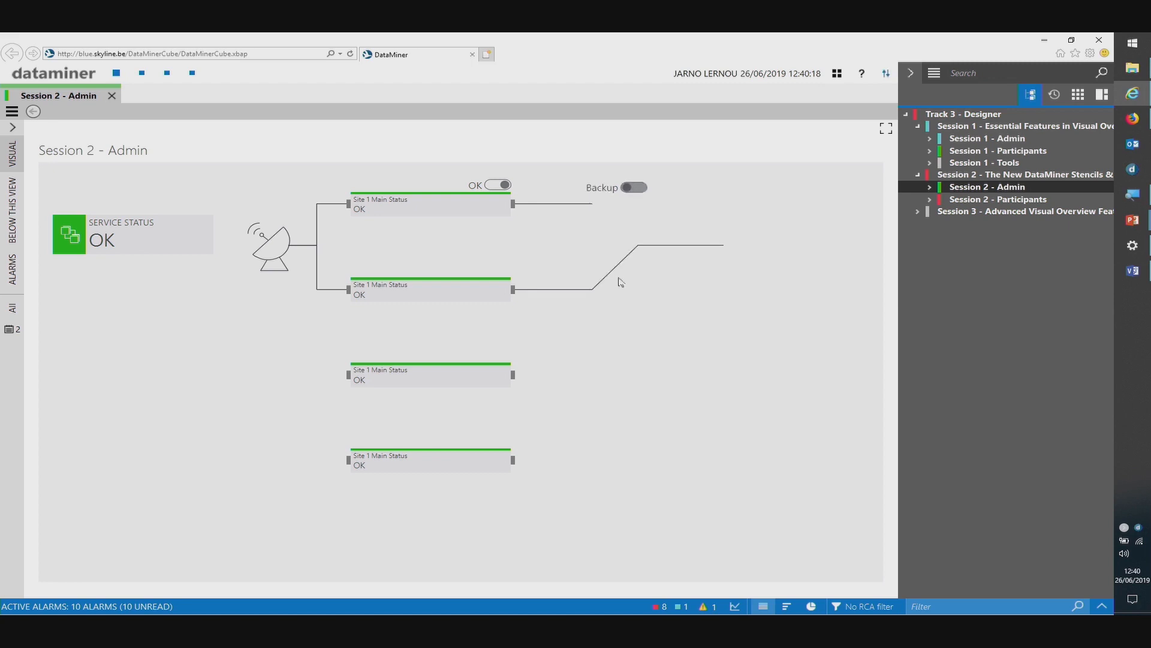
pyautogui.click(634, 187)
pyautogui.rightClick(607, 262)
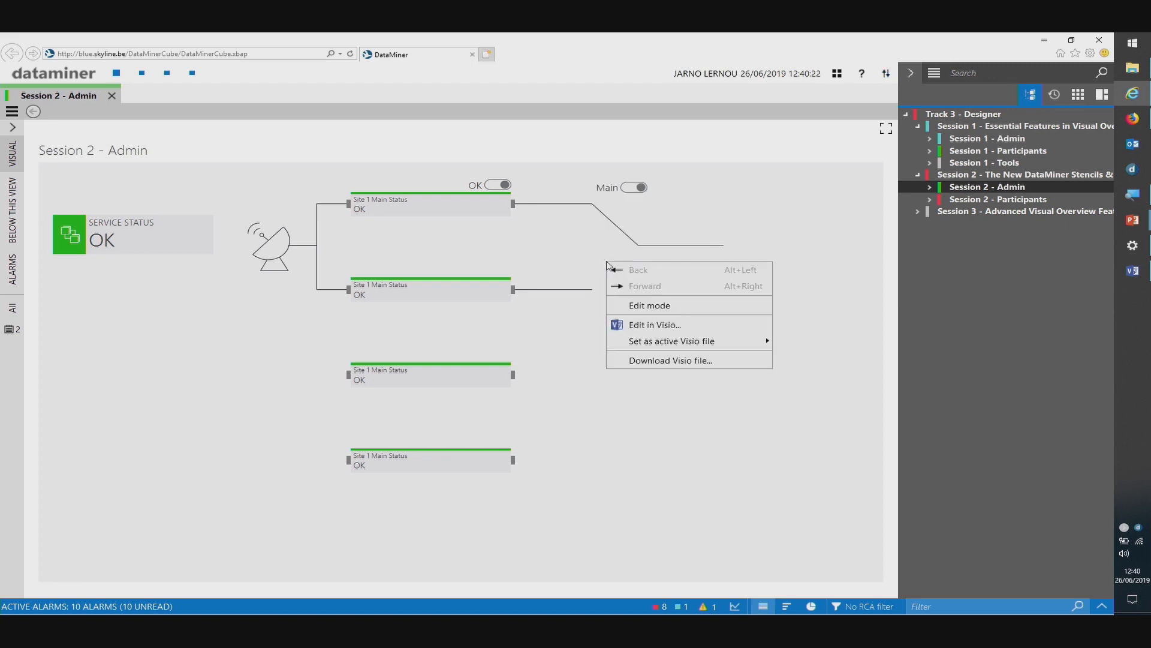
pyautogui.click(600, 226)
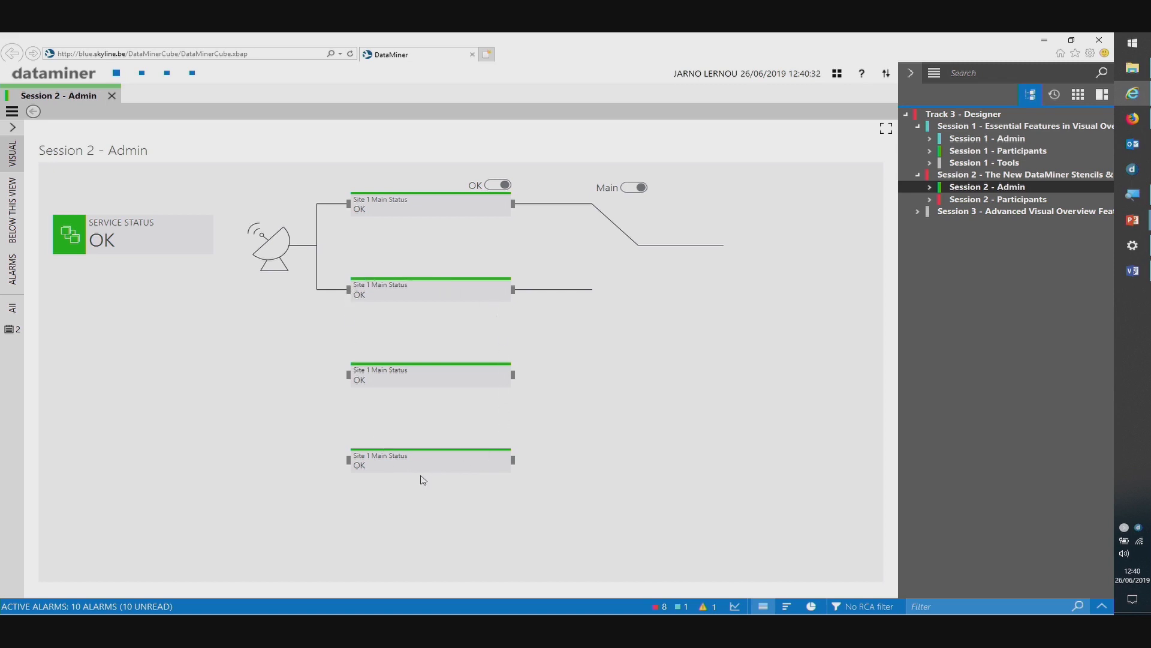
# - Switch back to Visio and set the second parameter block's _param value to 101
pyautogui.hotkey('alt', 'Tab')
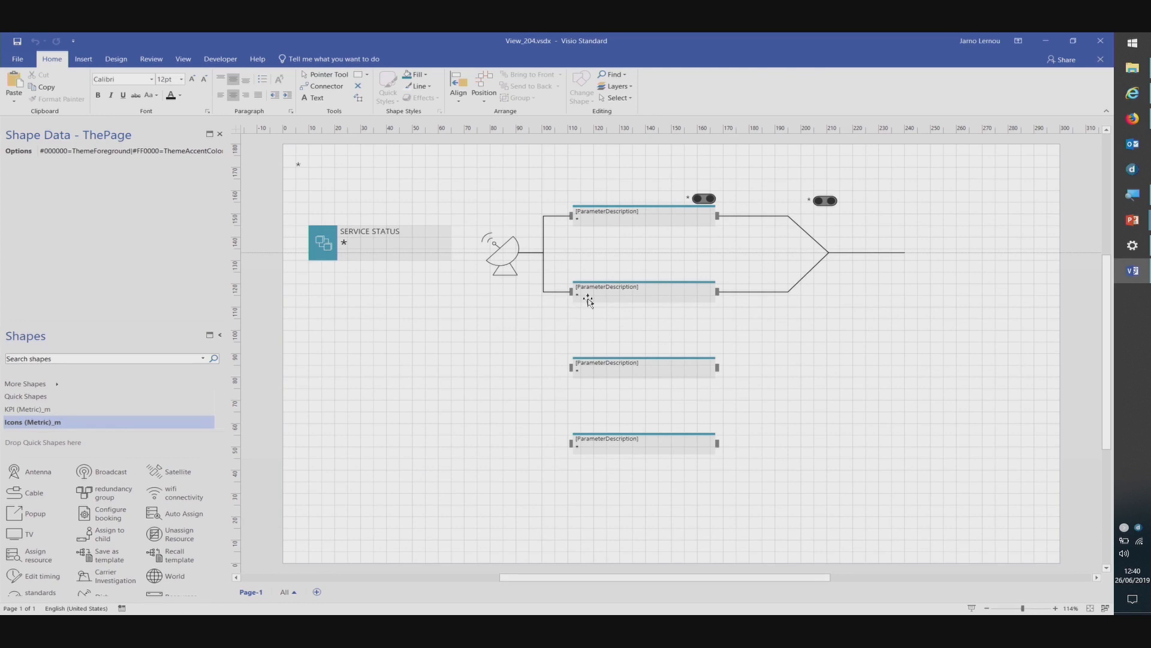
pyautogui.click(588, 301)
pyautogui.click(111, 174)
pyautogui.click(111, 174)
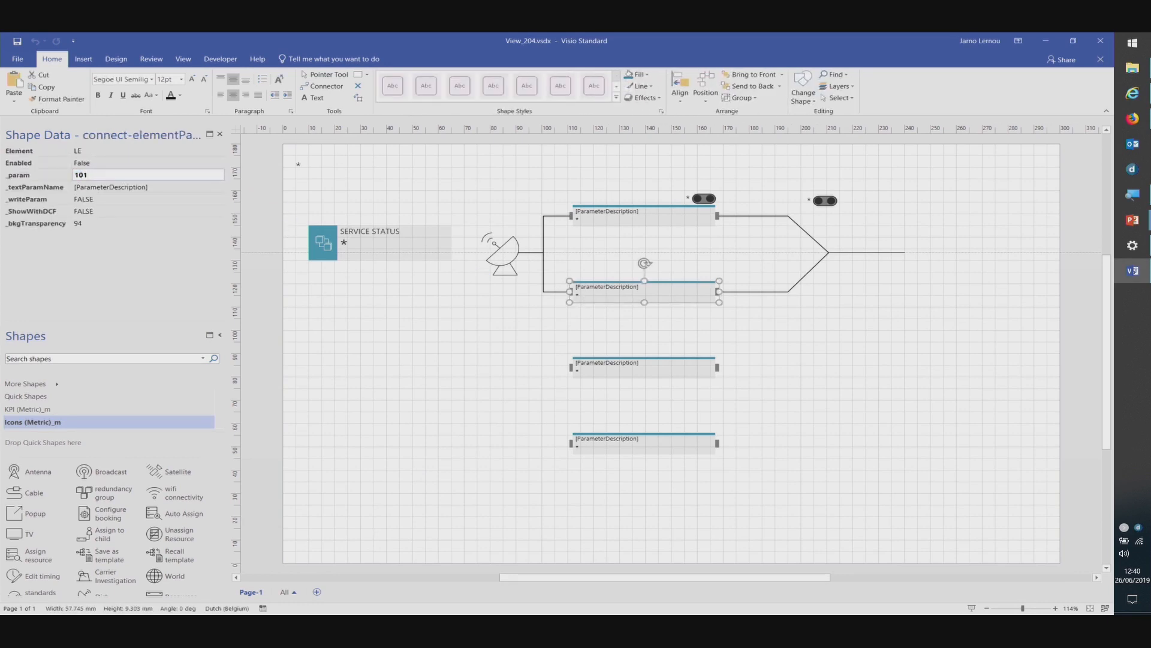
pyautogui.press('Tab')
# - Set the third parameter block's _param value to 102
pyautogui.click(649, 366)
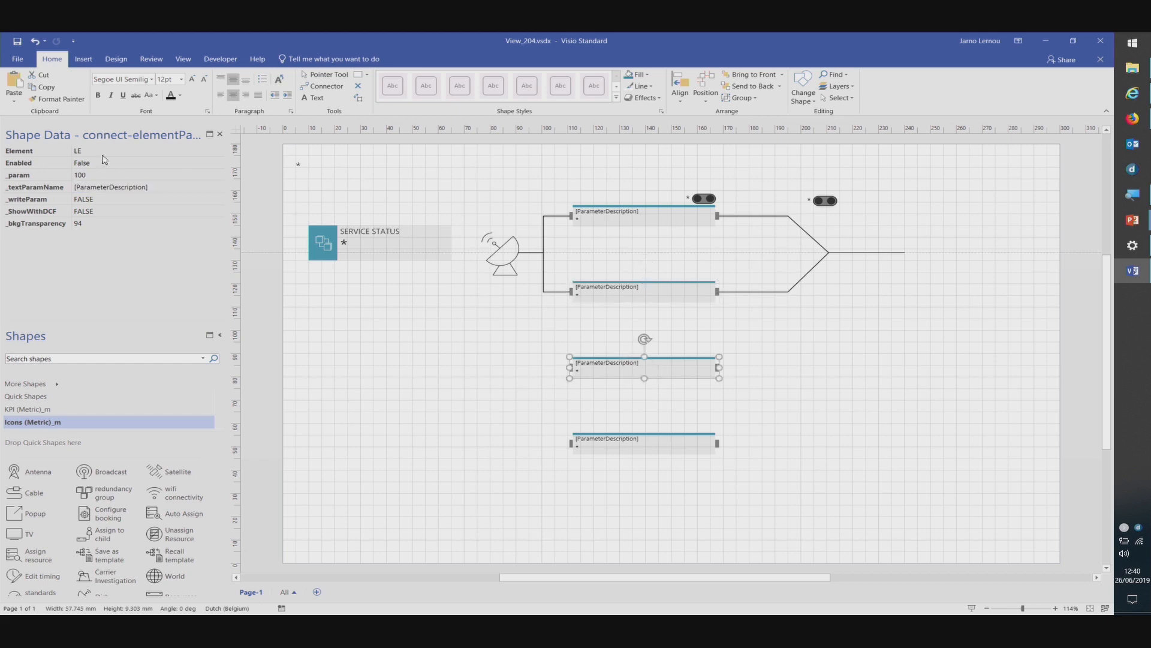
pyautogui.click(91, 175)
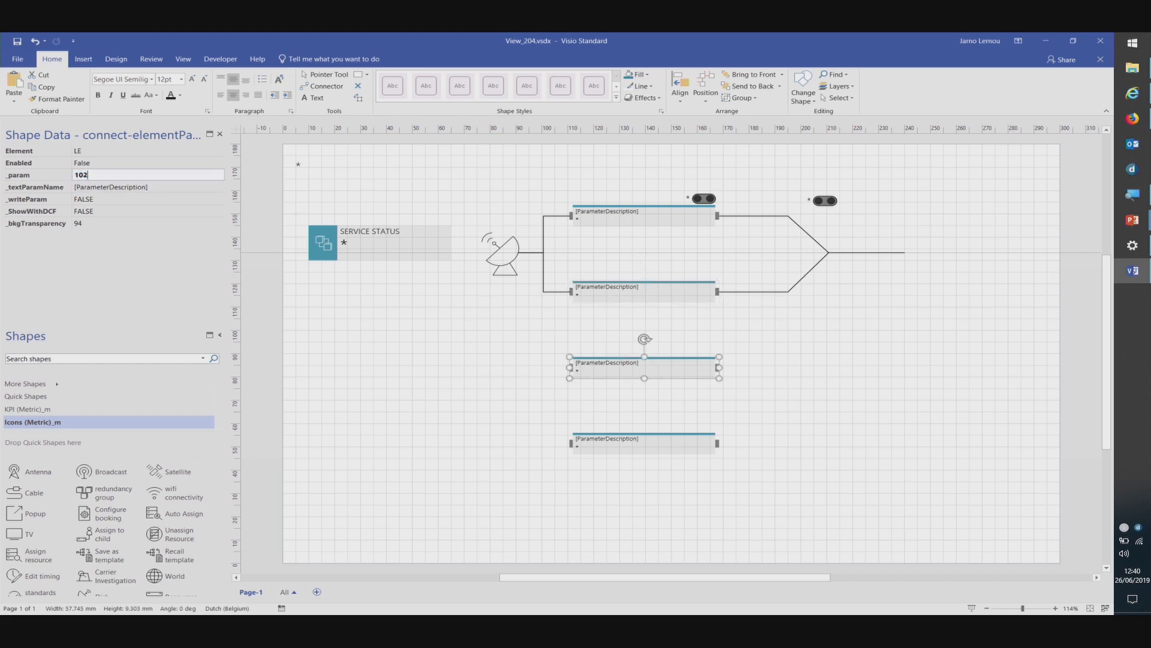
pyautogui.click(605, 457)
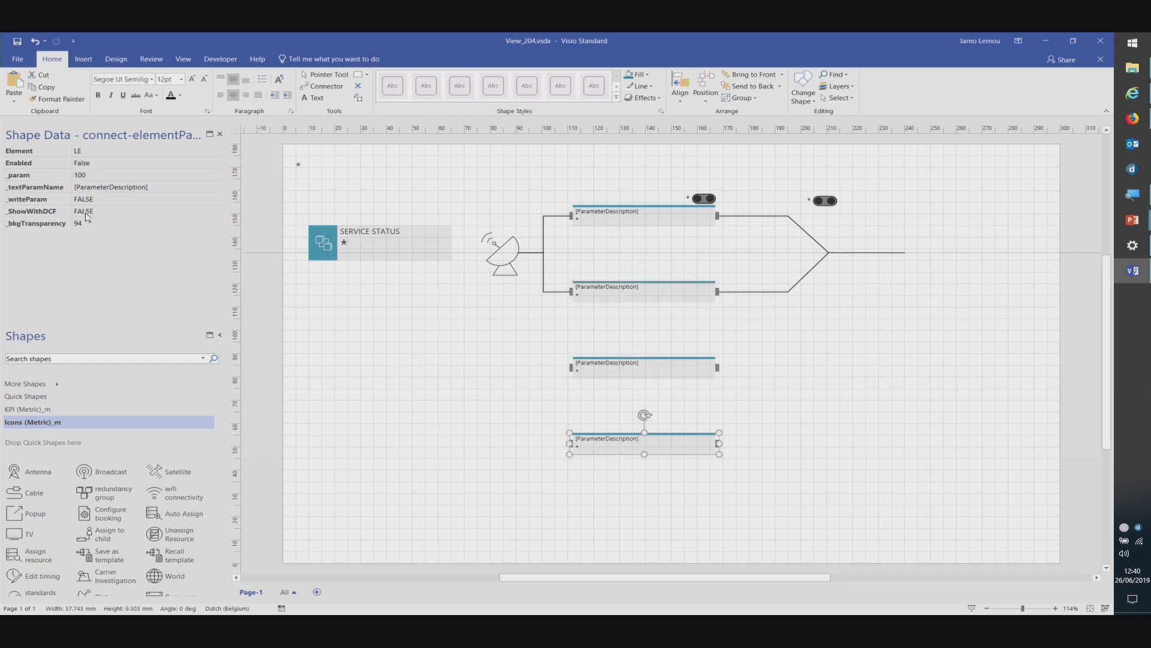
# - Set the fourth parameter block's _param value to 103
pyautogui.click(93, 175)
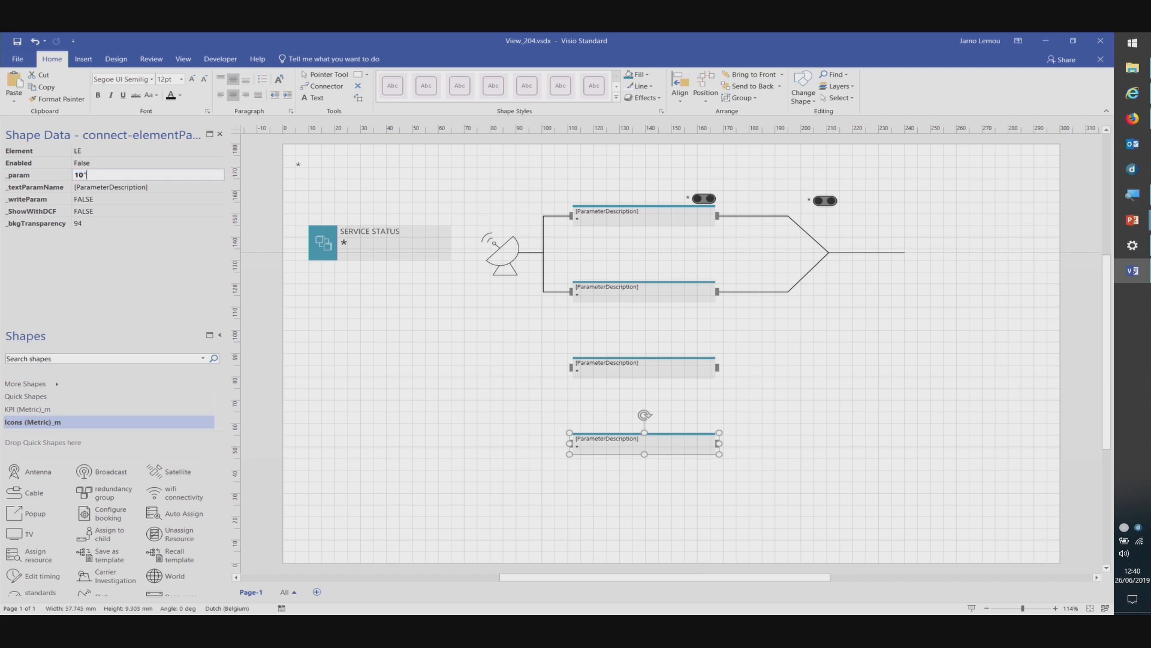
pyautogui.write('103')
pyautogui.press('Return')
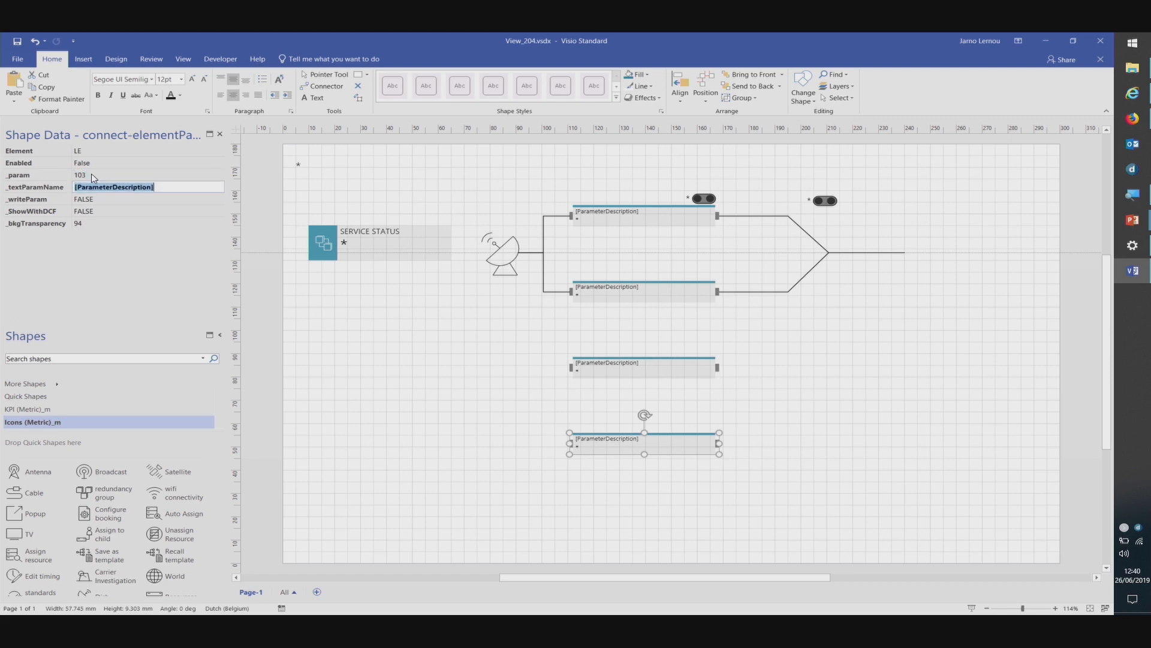
# - Copy the first block's toggle button above each of the other three parameter blocks and nudge the copies down into place
pyautogui.click(708, 201)
pyautogui.moveTo(707, 201); pyautogui.dragTo(703, 426)
pyautogui.keyDown('shift'); pyautogui.click(703, 346); pyautogui.keyUp('shift')
pyautogui.keyDown('shift'); pyautogui.click(704, 271); pyautogui.keyUp('shift')
pyautogui.press('Down')
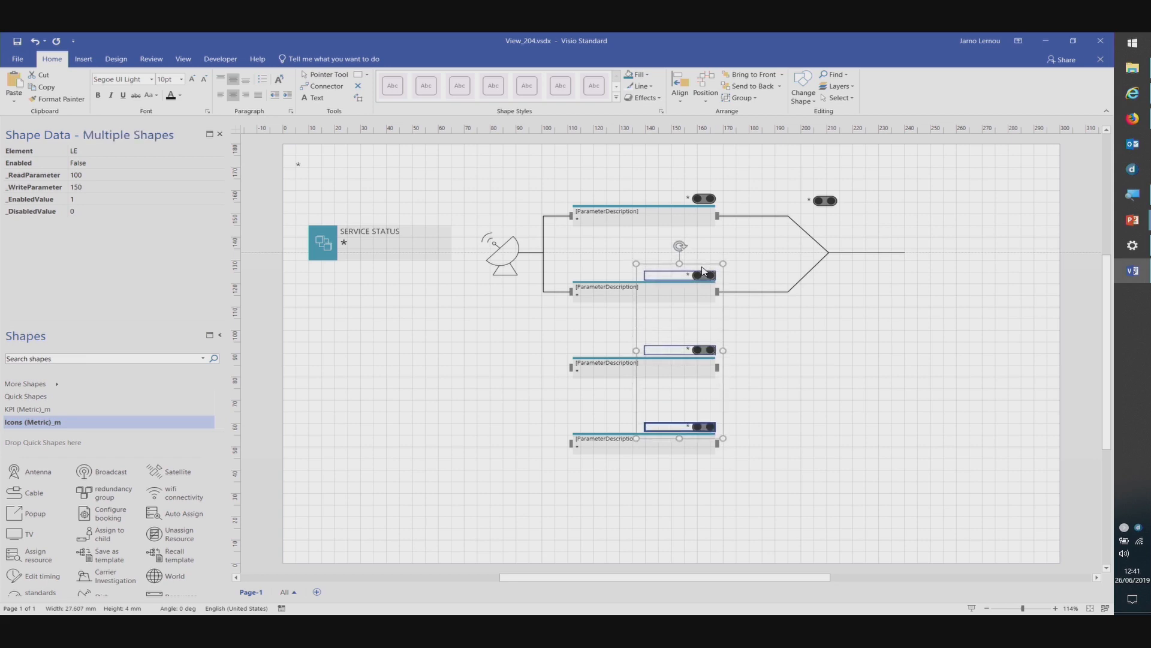
pyautogui.click(744, 330)
# - Set the second block's toggle to _ReadParameter 101 and _WriteParameter 151
pyautogui.moveTo(635, 302); pyautogui.dragTo(760, 485)
pyautogui.click(693, 168)
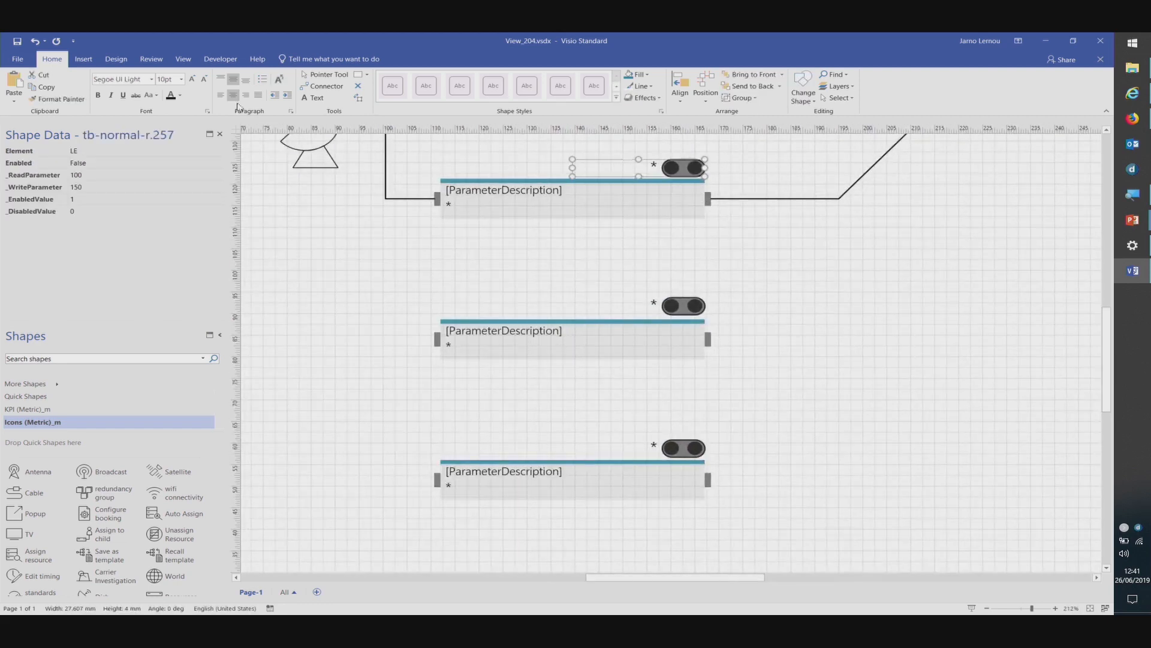
pyautogui.click(91, 175)
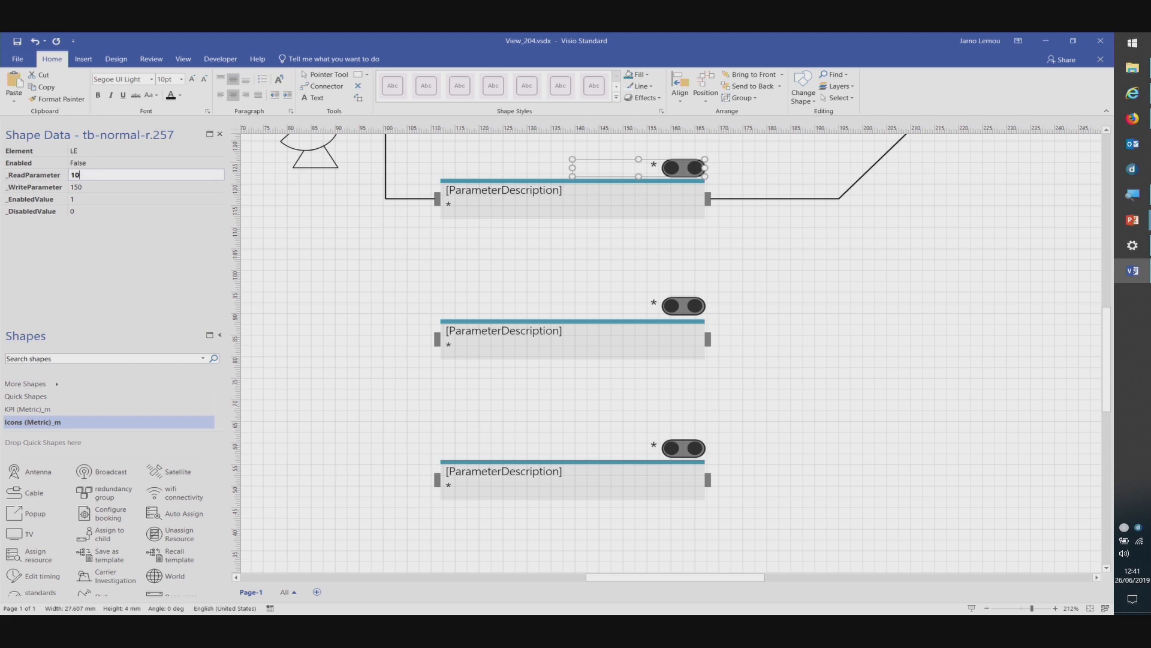
pyautogui.write('1')
pyautogui.press('Tab')
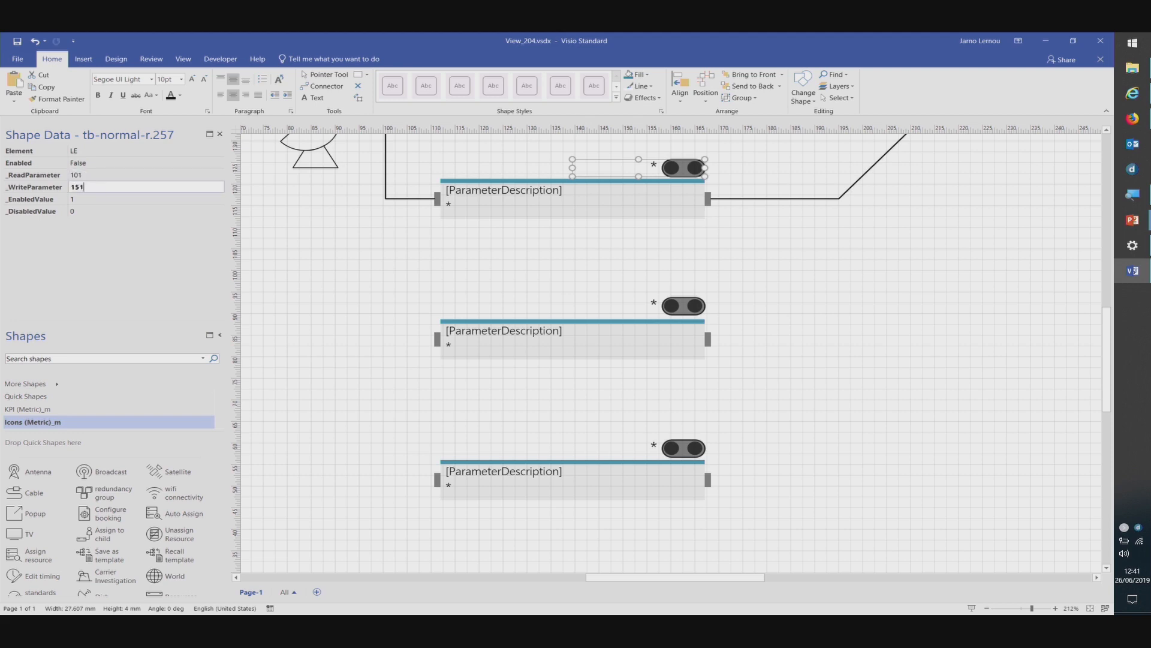
pyautogui.write('151')
# - Set the third block's toggle to _ReadParameter 102 and _WriteParameter 152
pyautogui.click(689, 306)
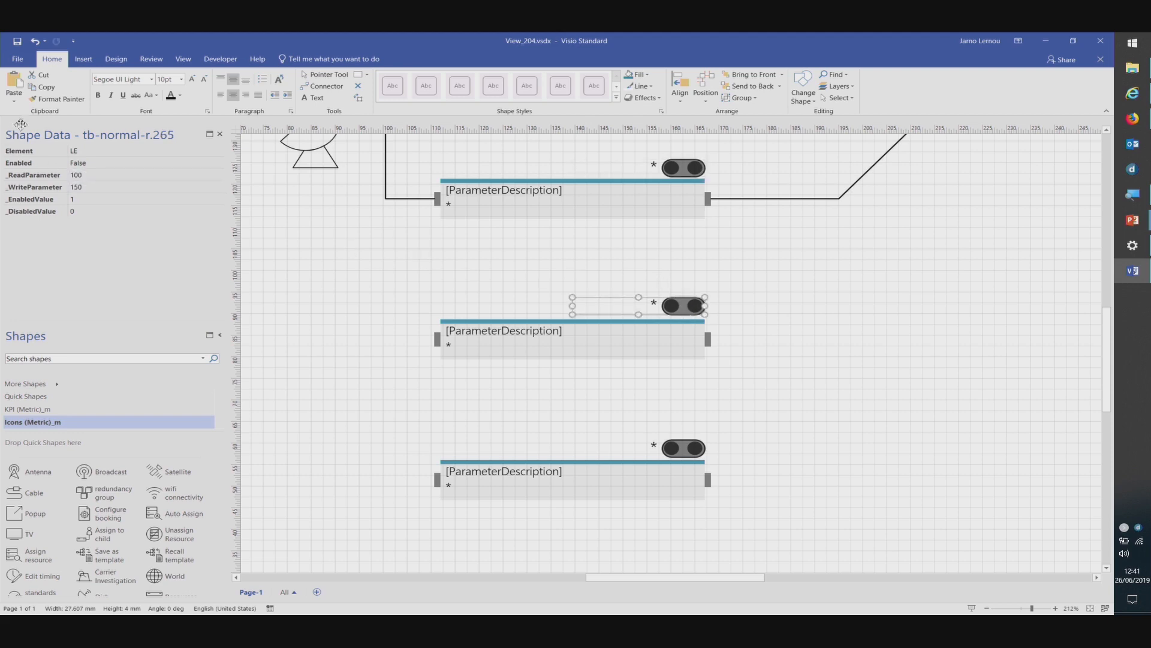
pyautogui.click(93, 173)
pyautogui.write('102')
pyautogui.press('Tab')
pyautogui.write('15')
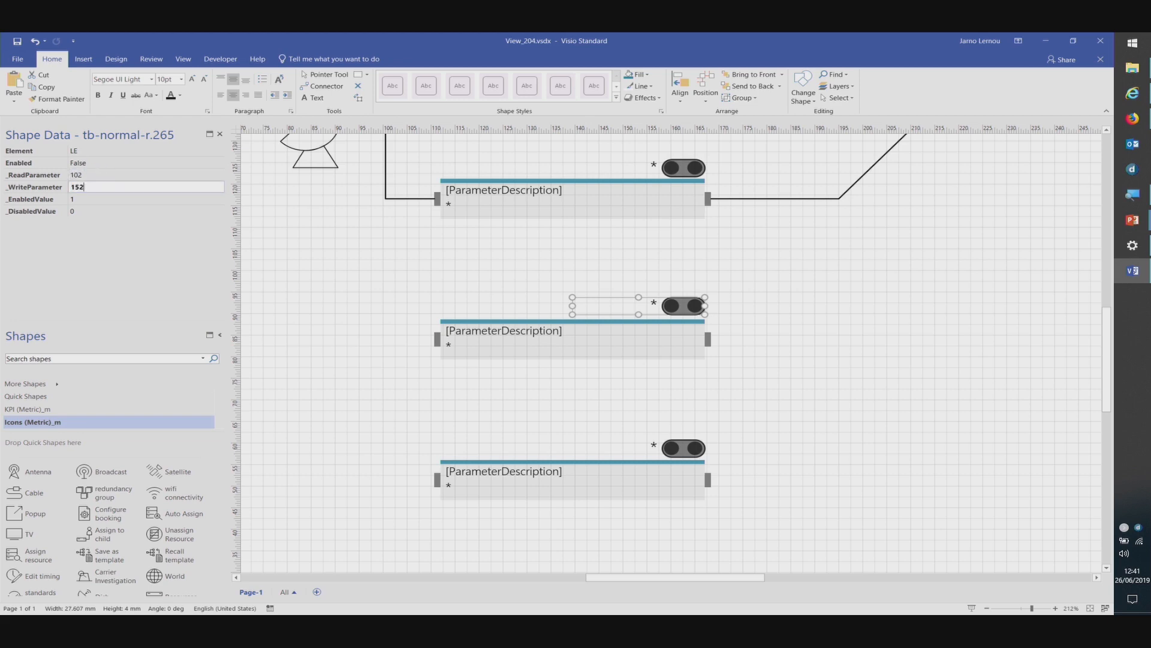
pyautogui.write('2')
# - Set the fourth block's toggle to _ReadParameter 103 and _WriteParameter 153
pyautogui.click(683, 445)
pyautogui.click(105, 173)
pyautogui.click(101, 174)
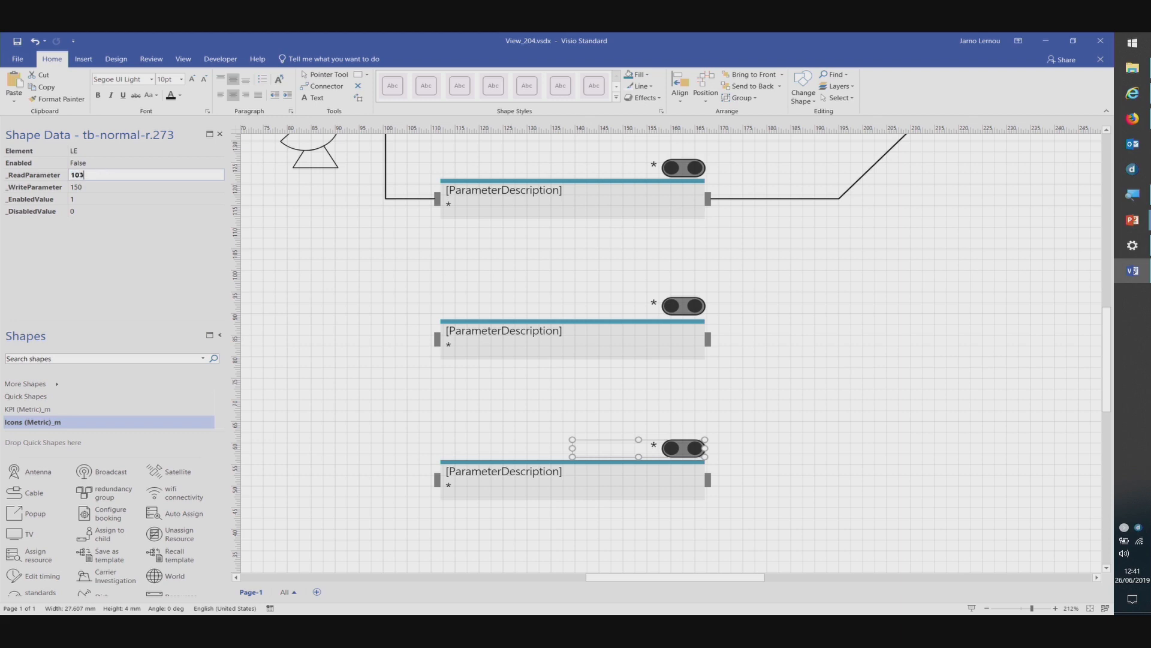
pyautogui.press('Tab')
pyautogui.write('3')
pyautogui.press('Tab')
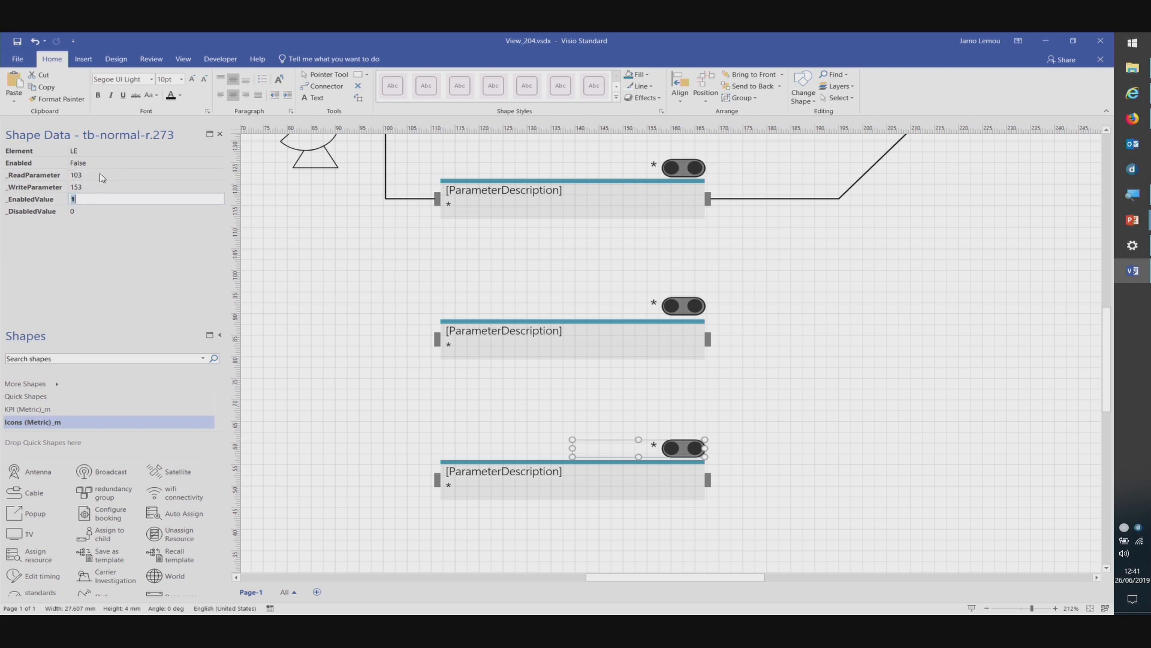
# - Switch to DataMiner and test the Site 1 Backup and Site 1 Main toggles by switching each off and back on
pyautogui.click(1090, 608)
pyautogui.hotkey('alt', 'Tab')
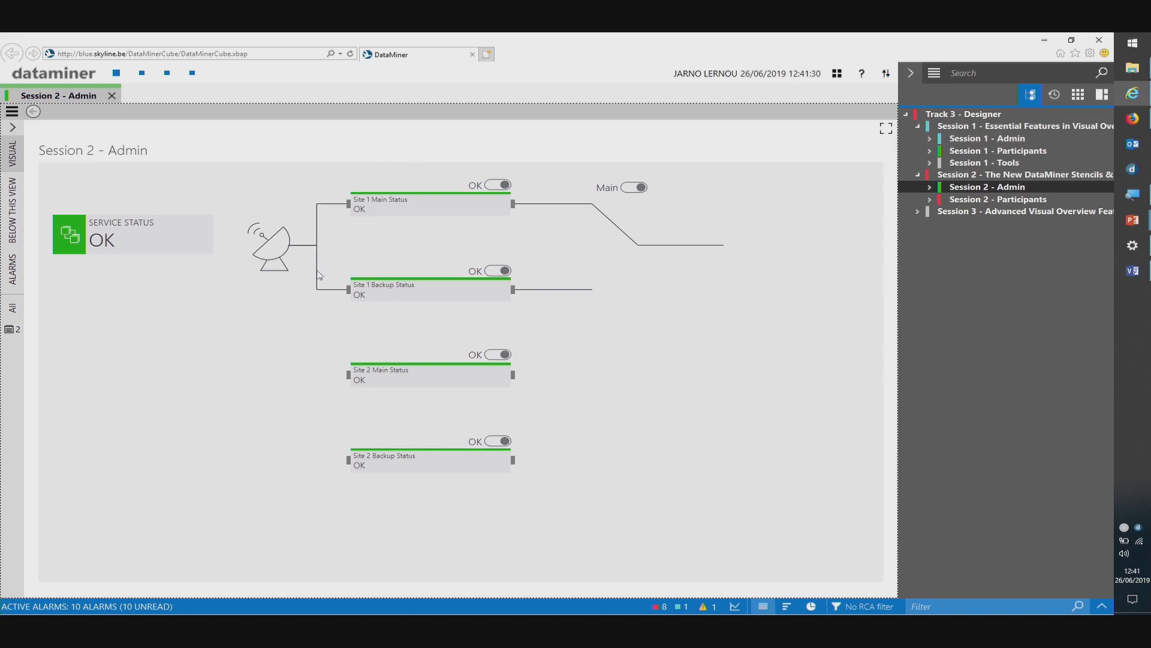
pyautogui.click(494, 275)
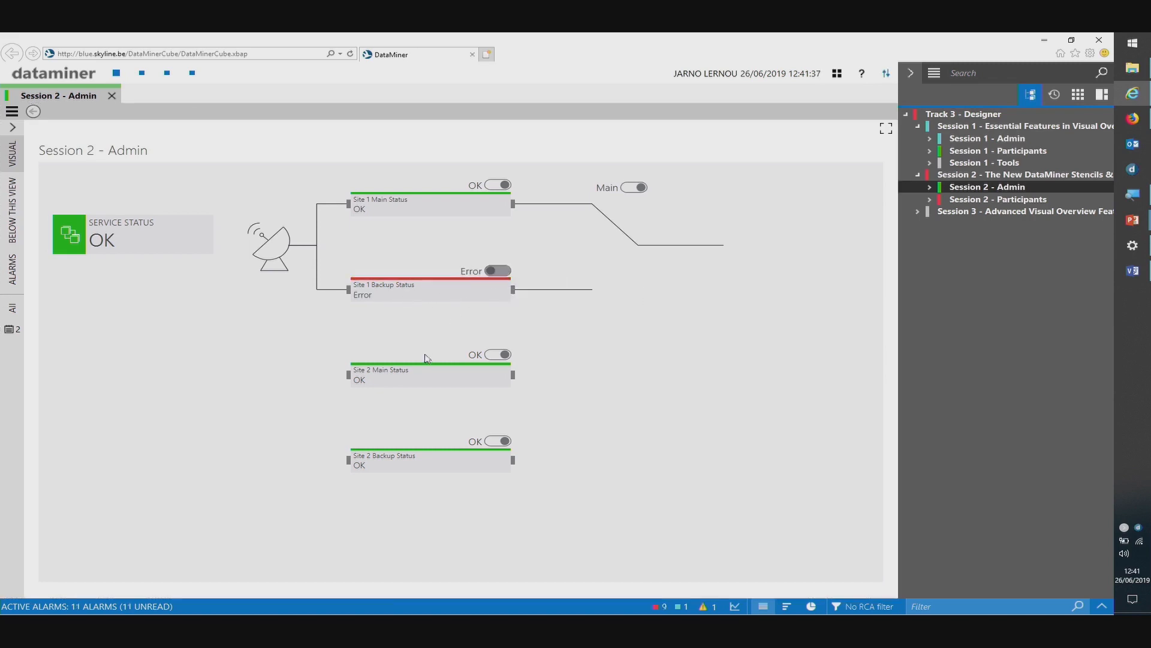
pyautogui.click(490, 274)
pyautogui.click(495, 185)
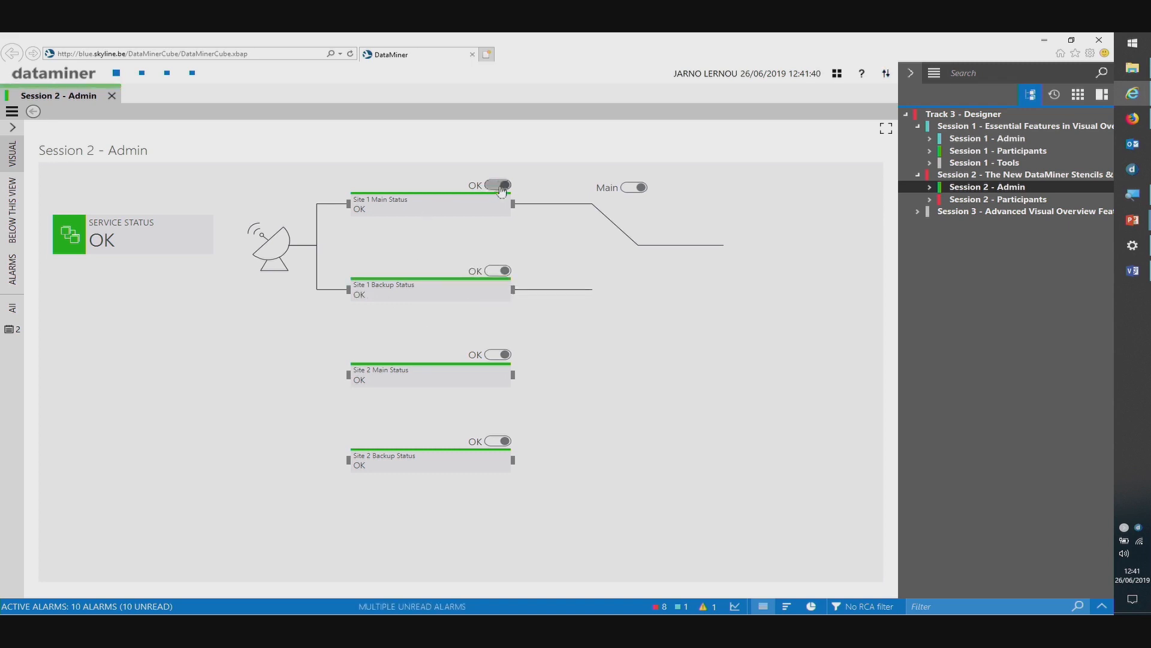
pyautogui.click(495, 184)
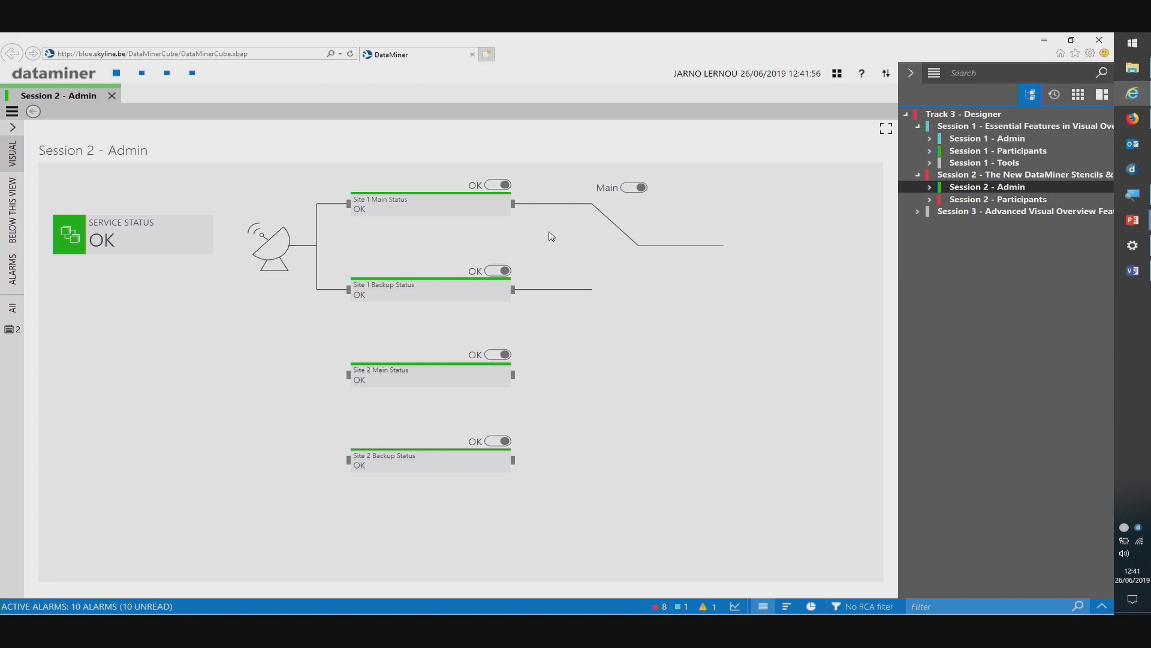
# - Switch back to Visio and align the Main/Backup toggle's middle with the first block's toggle
pyautogui.hotkey('alt', 'Tab')
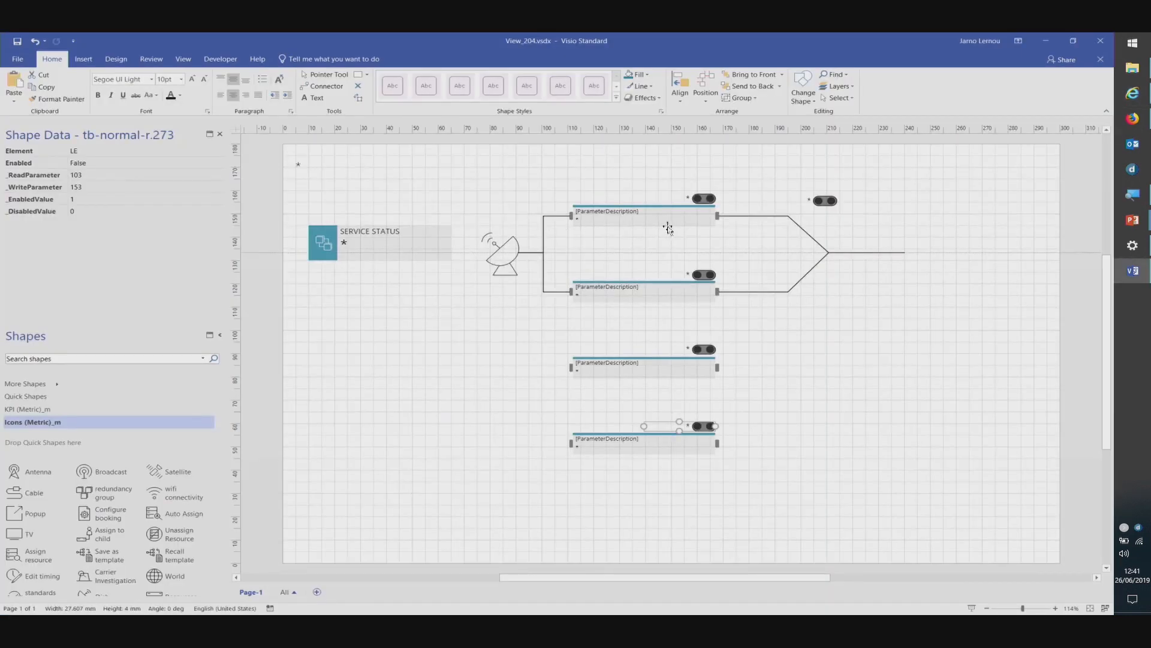
pyautogui.click(821, 201)
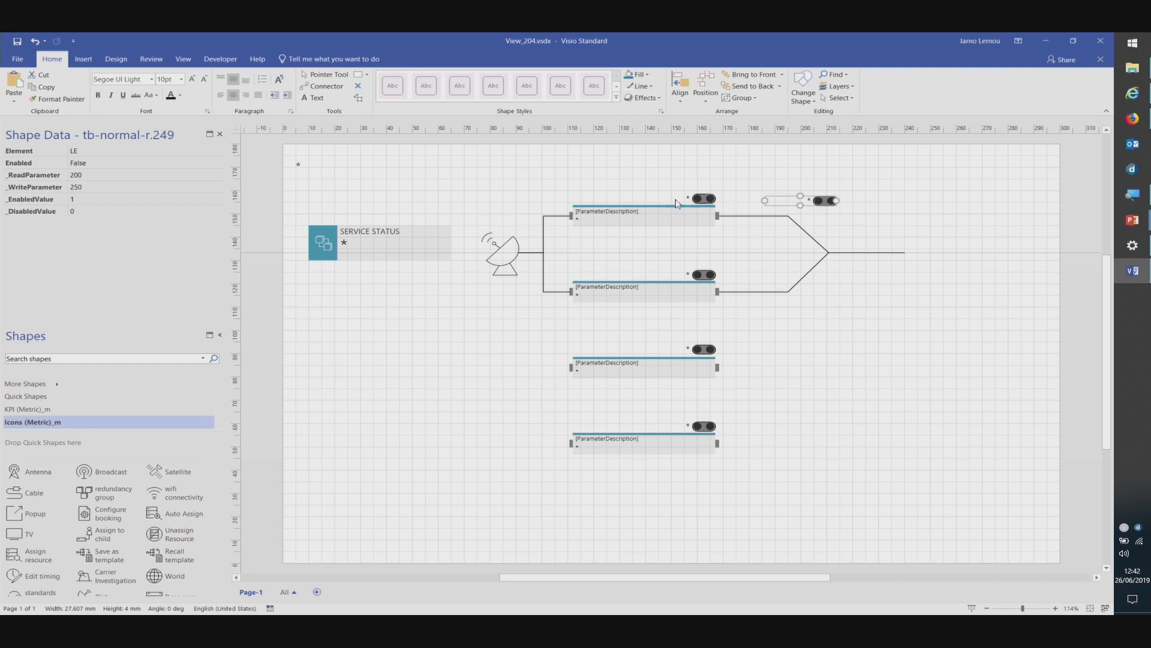
pyautogui.keyDown('shift'); pyautogui.click(697, 199); pyautogui.keyUp('shift')
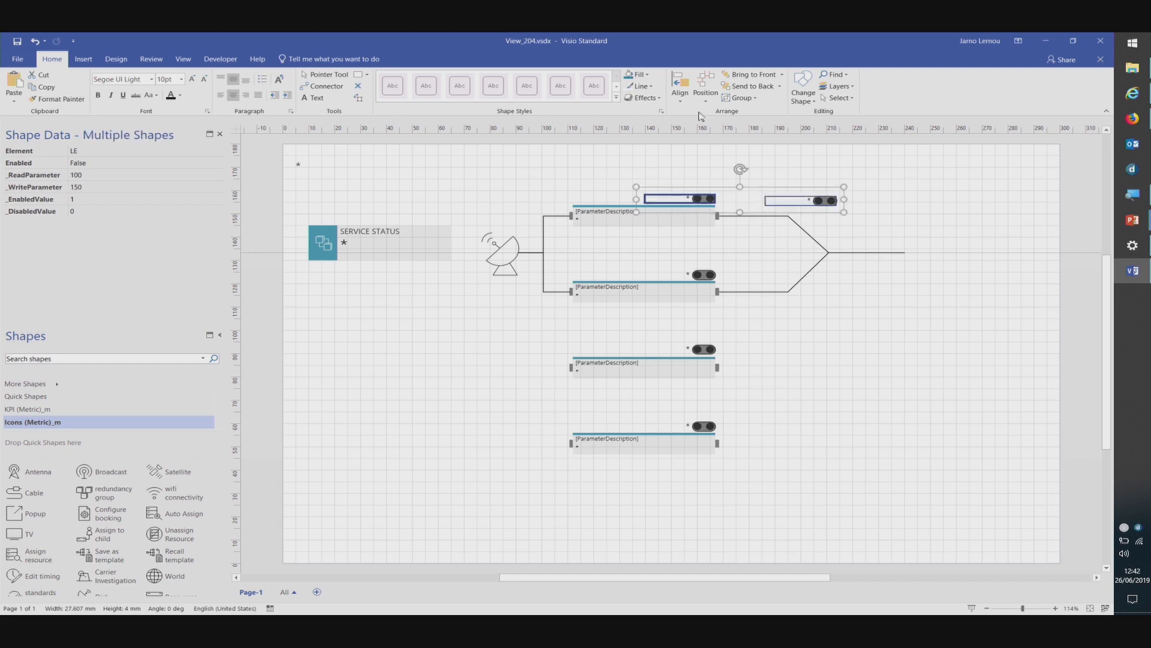
pyautogui.click(691, 88)
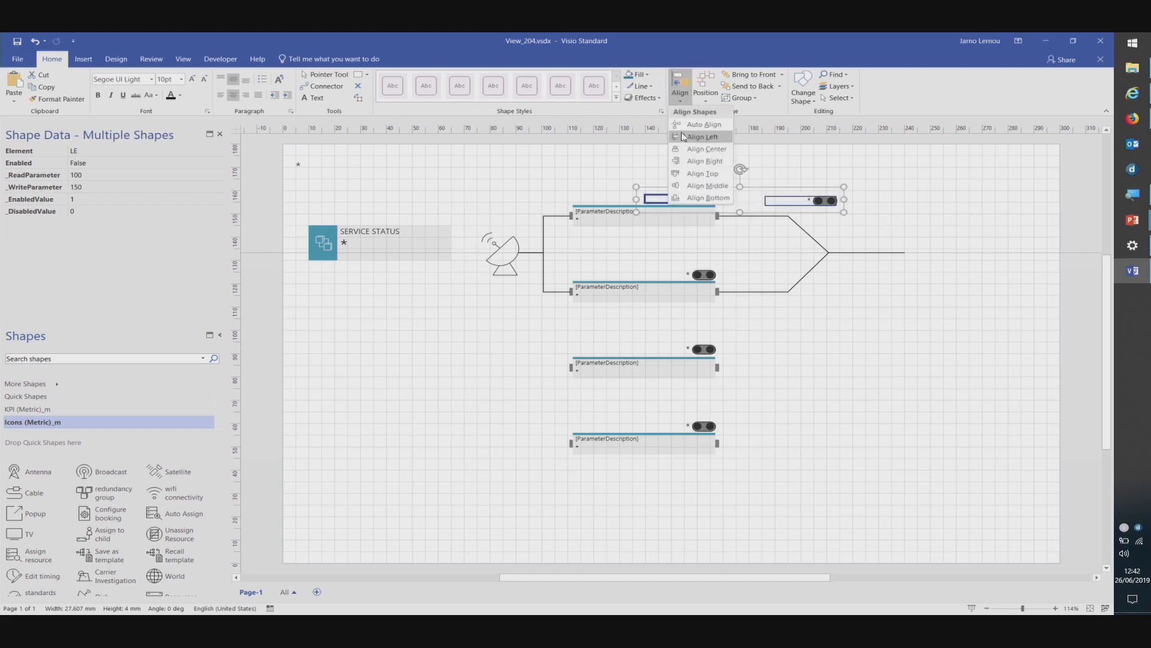
pyautogui.click(693, 188)
pyautogui.click(641, 175)
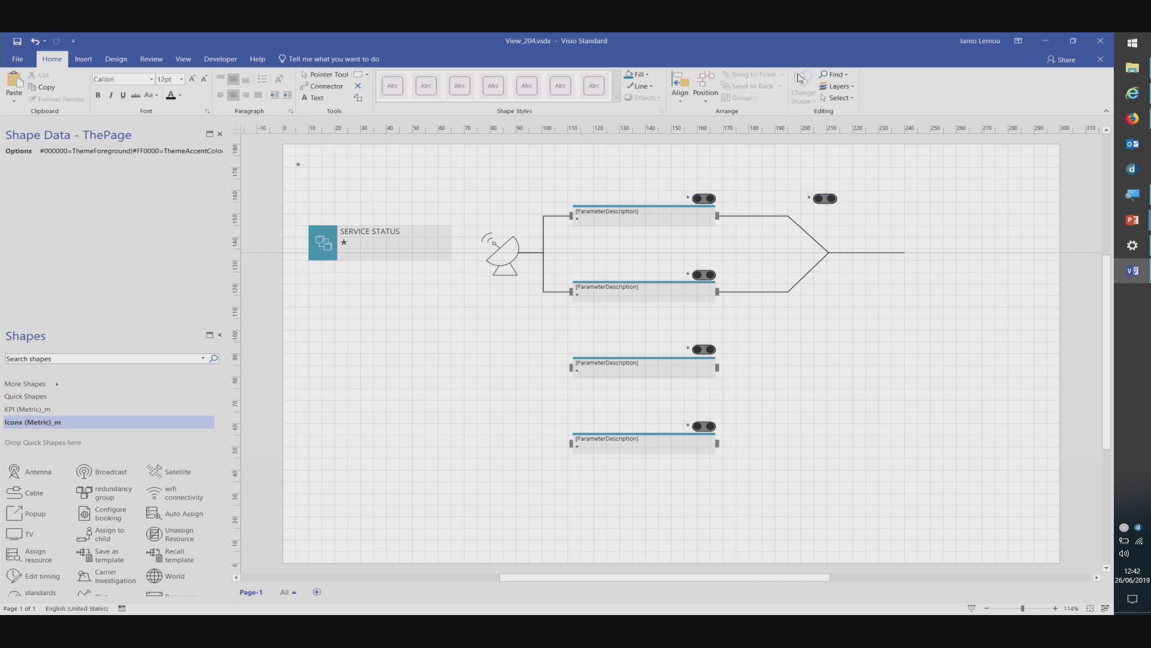
# - Make the Background layer visible in the layer properties
pyautogui.click(848, 87)
pyautogui.click(852, 112)
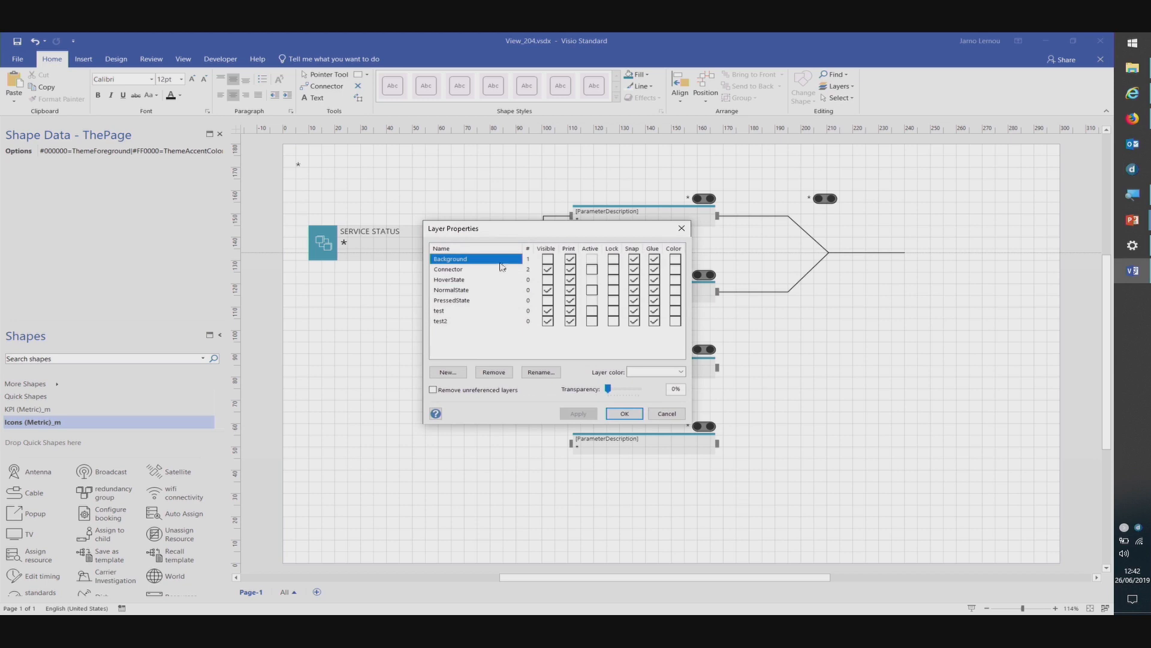
pyautogui.click(547, 259)
pyautogui.click(624, 413)
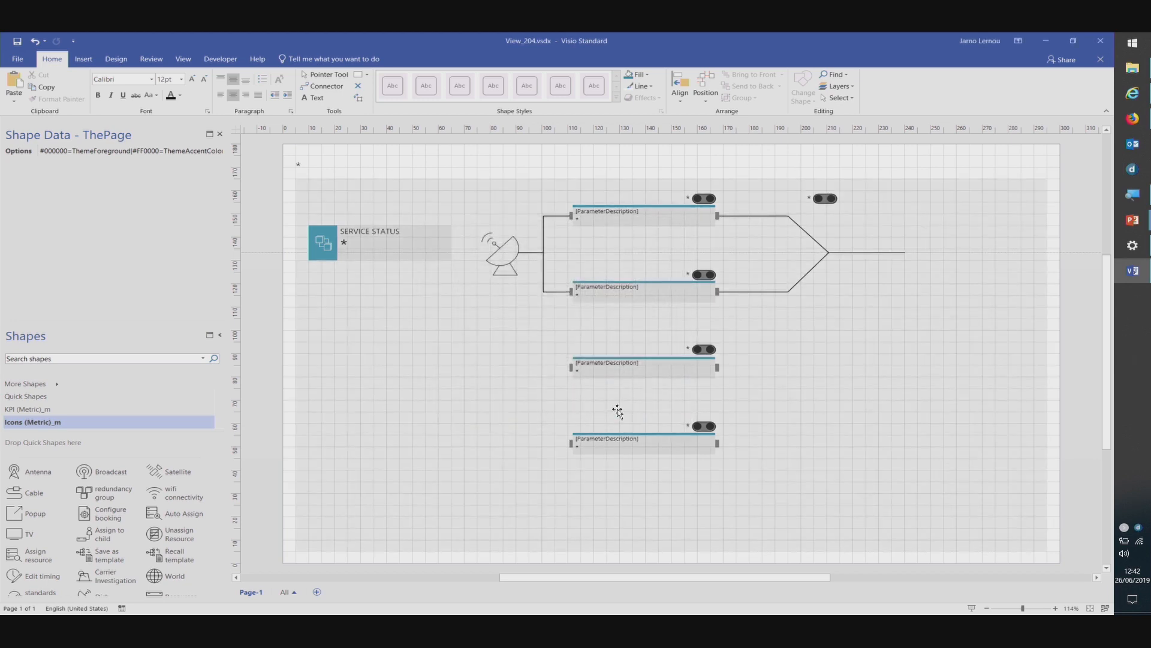
pyautogui.click(466, 326)
pyautogui.write('D')
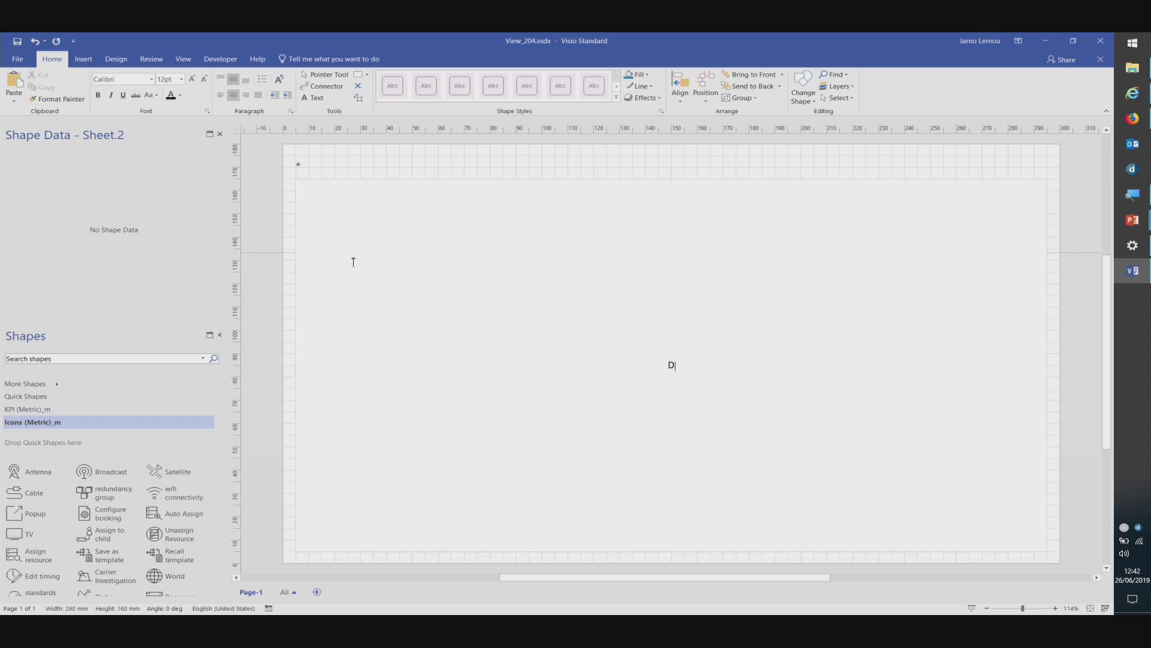
pyautogui.press('Escape')
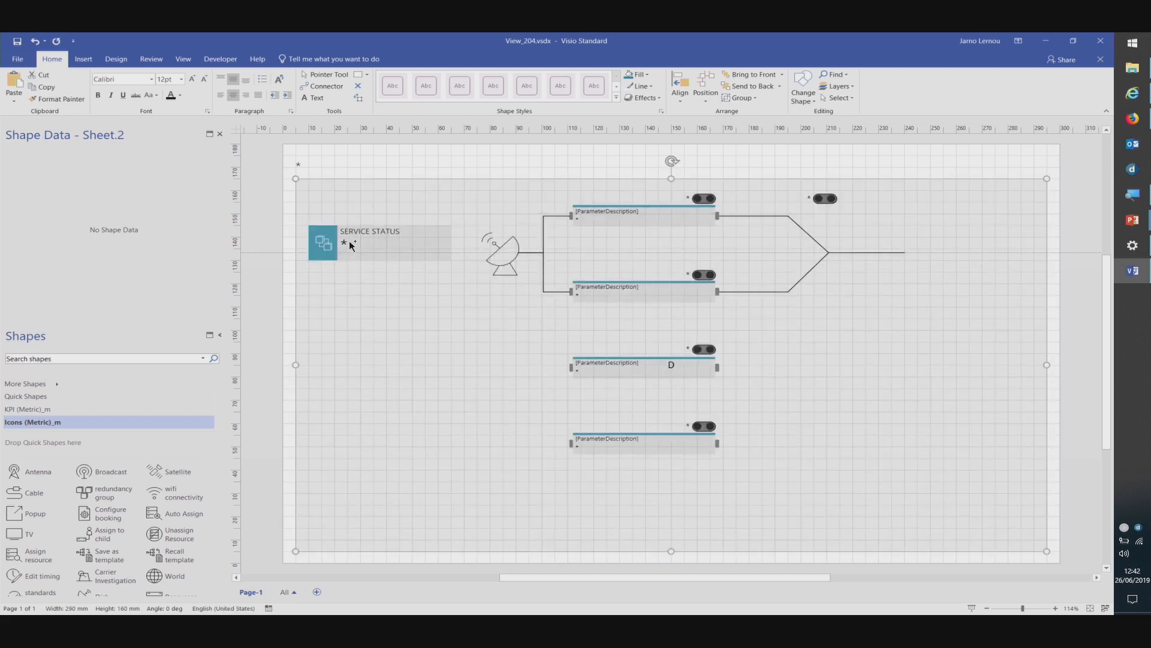
pyautogui.hotkey('ctrl', 'z')
# - Duplicate the background rectangle, shrink the copy to about 61 by 34 mm and place it over the diagonal switch lines
pyautogui.click(248, 298)
pyautogui.click(327, 297)
pyautogui.hotkey('ctrl', 'd')
pyautogui.moveTo(318, 200); pyautogui.dragTo(881, 379)
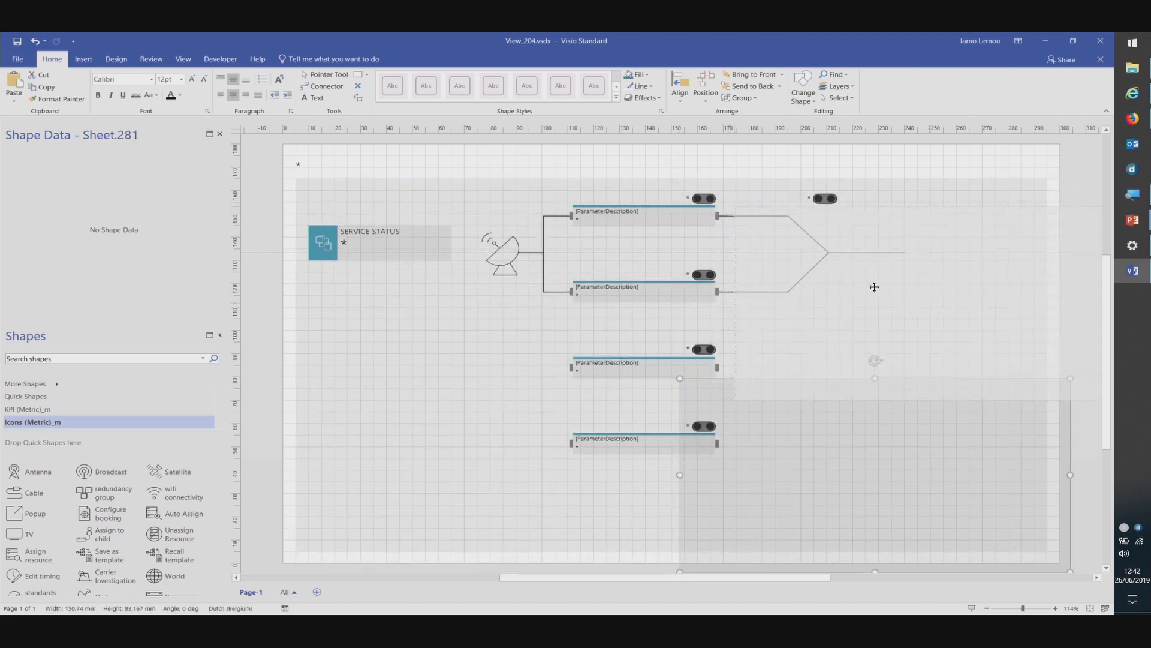
pyautogui.moveTo(888, 285); pyautogui.dragTo(888, 286)
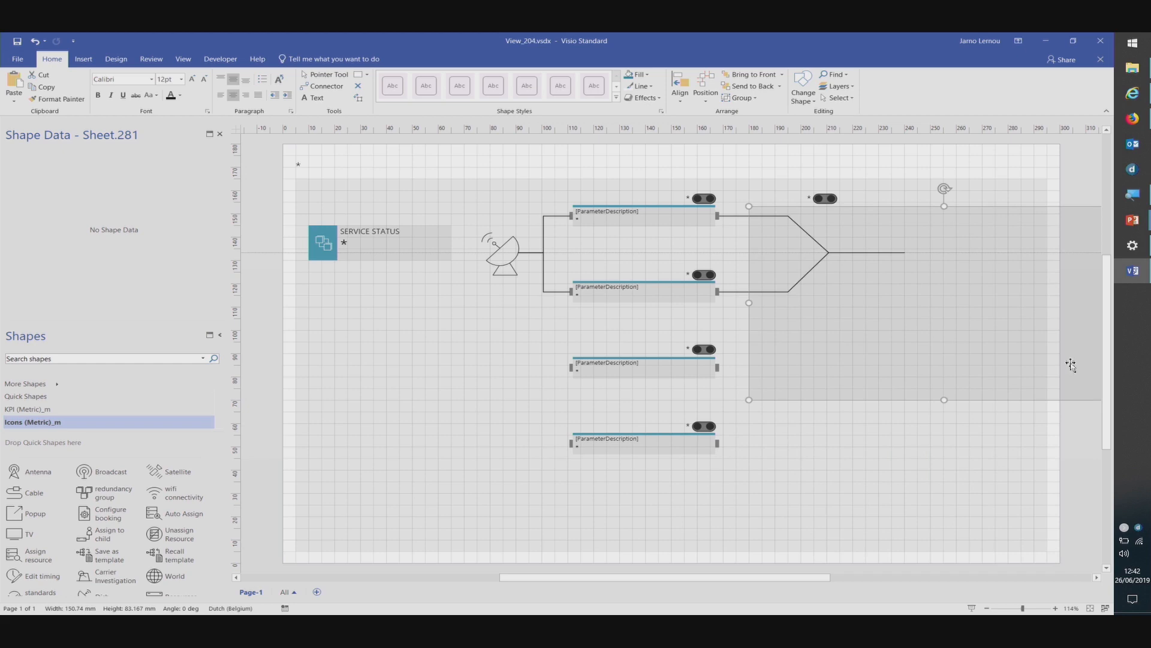
pyautogui.moveTo(737, 400); pyautogui.dragTo(987, 288)
pyautogui.moveTo(781, 277); pyautogui.dragTo(778, 259)
# - Align the new rectangle's top edge with the top of the first parameter block
pyautogui.click(680, 222)
pyautogui.keyDown('shift'); pyautogui.click(774, 226); pyautogui.keyUp('shift')
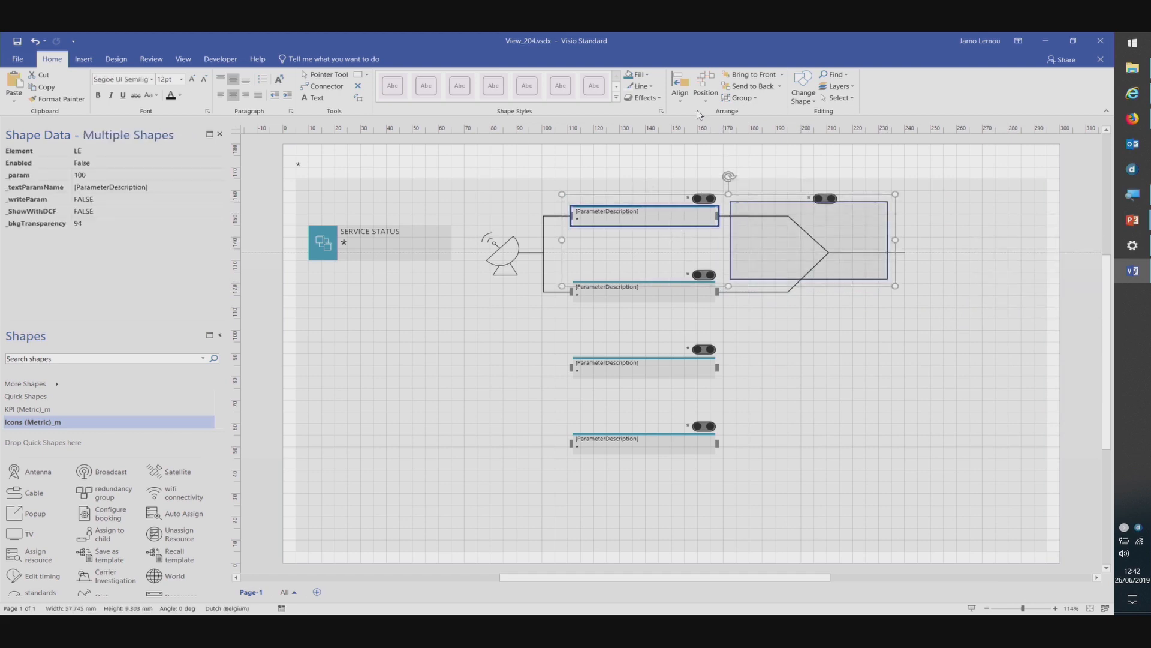
pyautogui.click(680, 87)
pyautogui.click(690, 173)
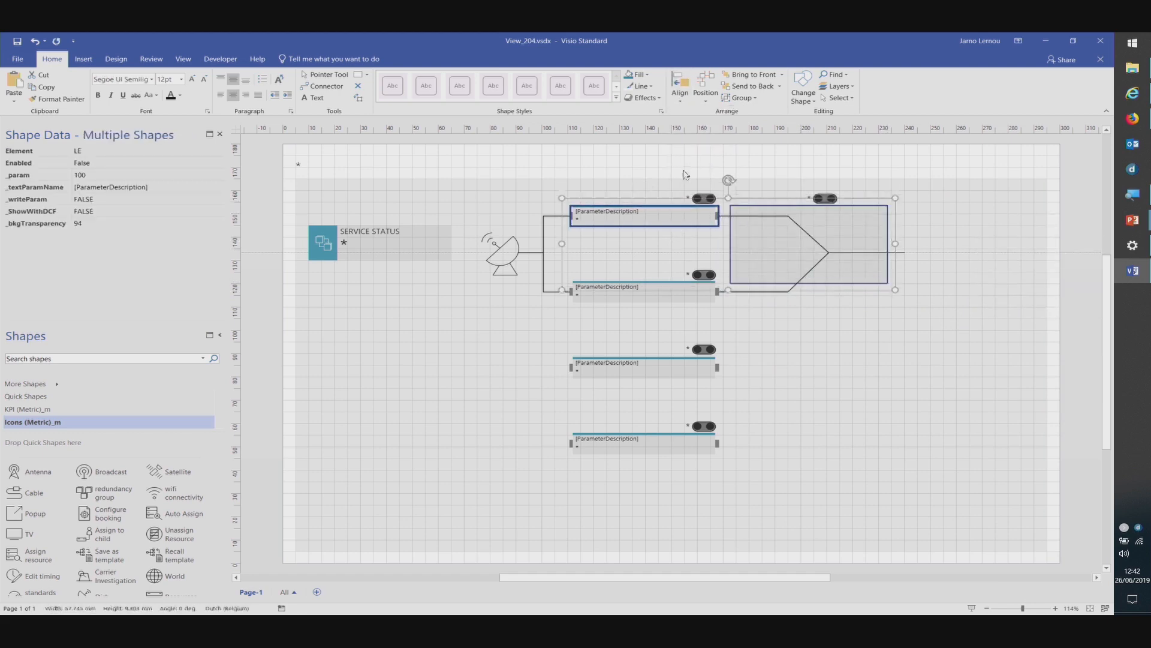
pyautogui.click(810, 293)
# - Resize the switch rectangle to about 39 mm wide and 42 mm high, ending level with the second block's lower edge
pyautogui.click(815, 267)
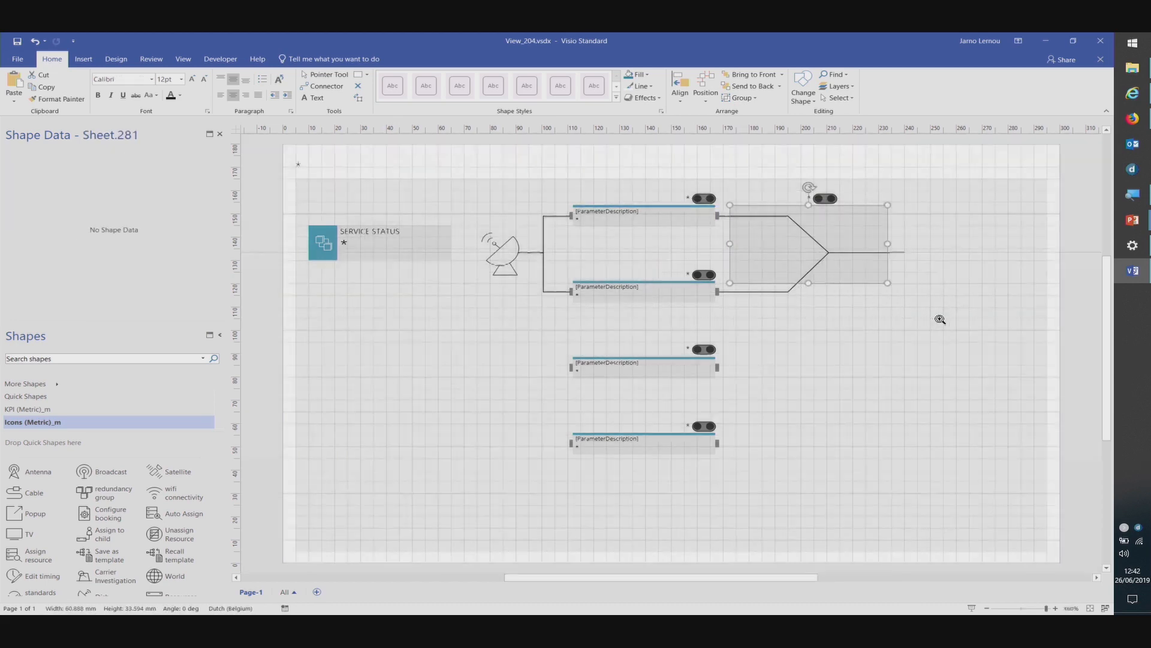
pyautogui.keyDown('ctrl'); pyautogui.scroll(5, 864, 288); pyautogui.keyUp('ctrl')
pyautogui.moveTo(693, 336); pyautogui.dragTo(684, 397)
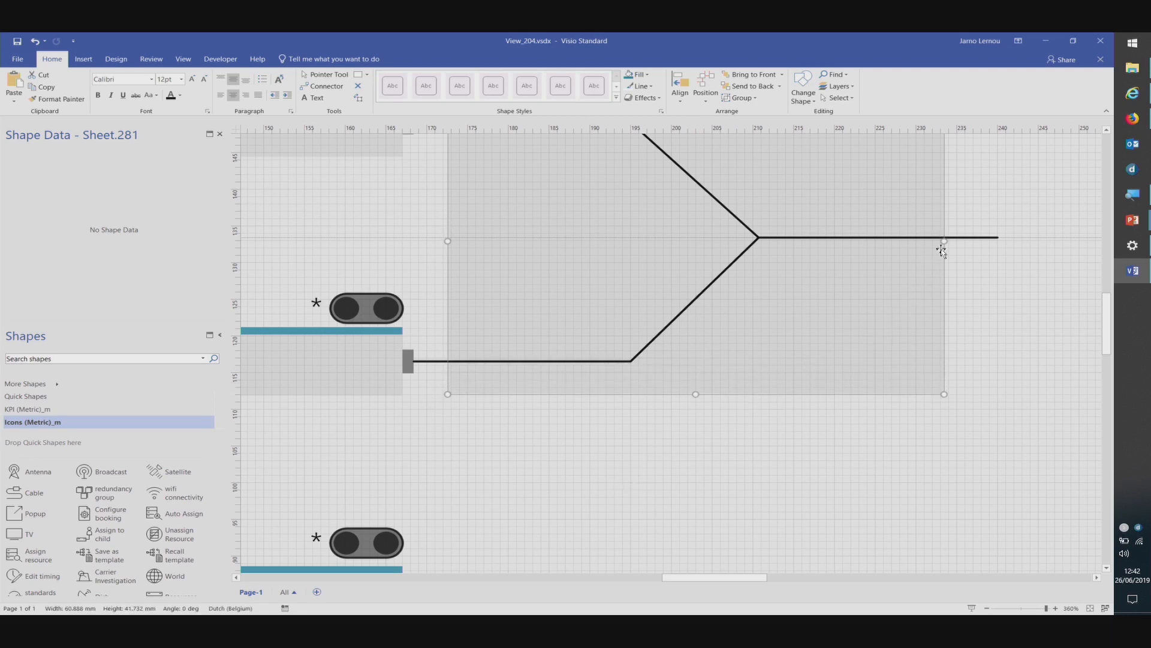
pyautogui.moveTo(944, 241); pyautogui.dragTo(842, 241)
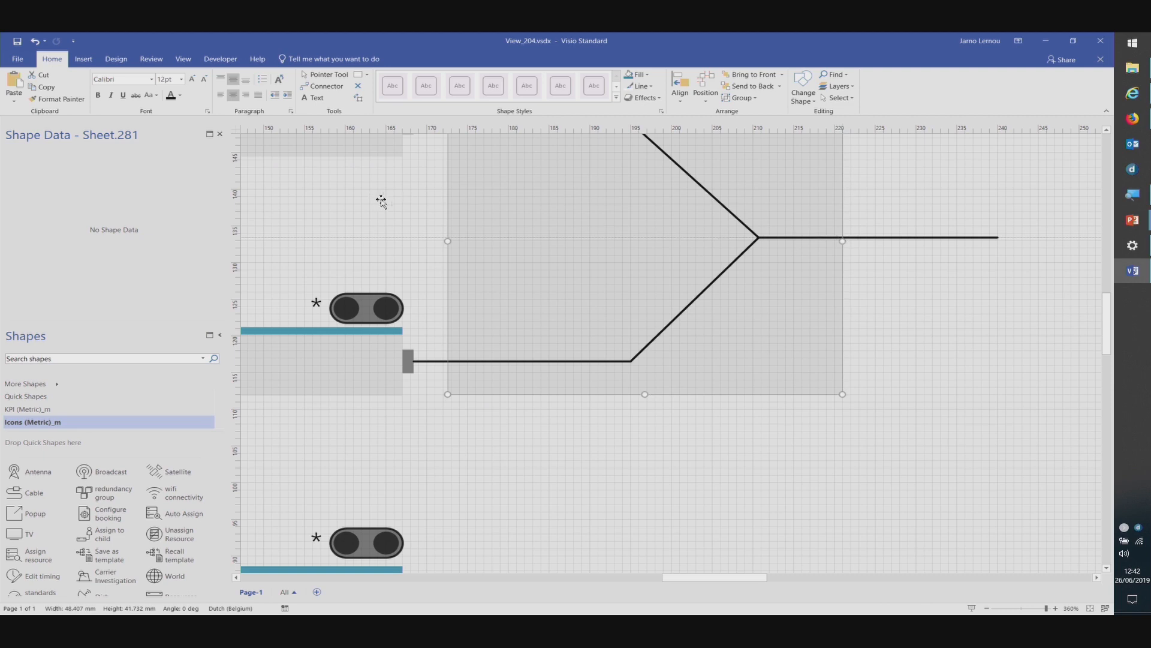
pyautogui.moveTo(442, 241); pyautogui.dragTo(524, 241)
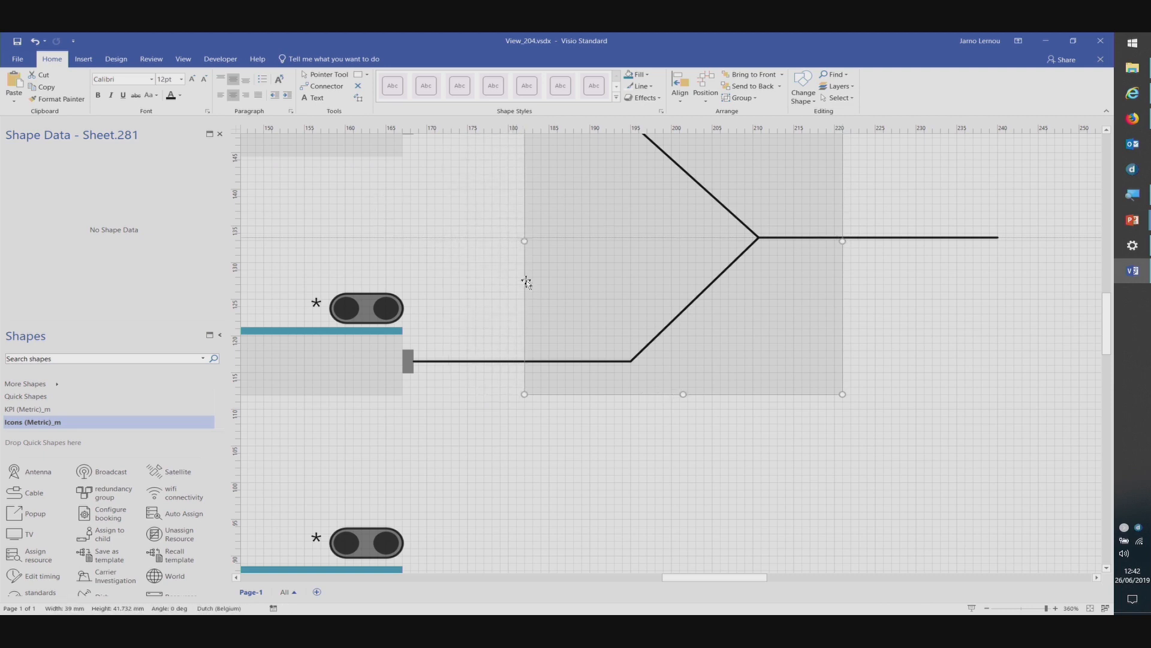
pyautogui.click(534, 448)
pyautogui.hotkey('ctrl', 'shift', 'w')
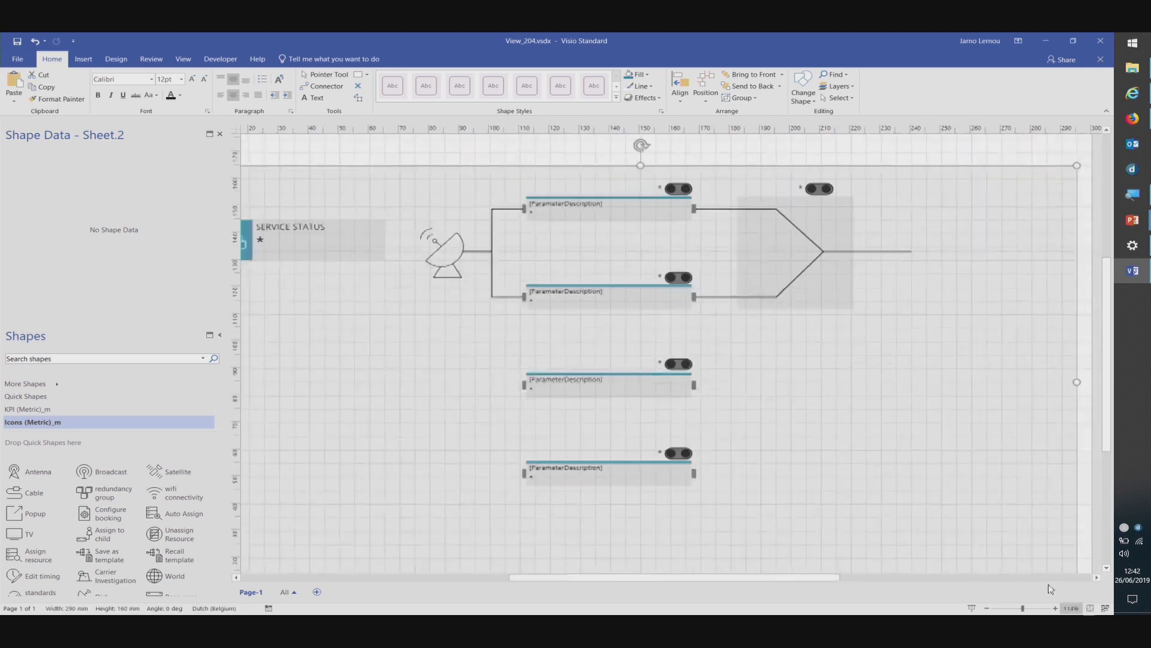
# - Align the Main/Backup toggle with the switch rectangle's right edge and save the drawing
pyautogui.click(851, 259)
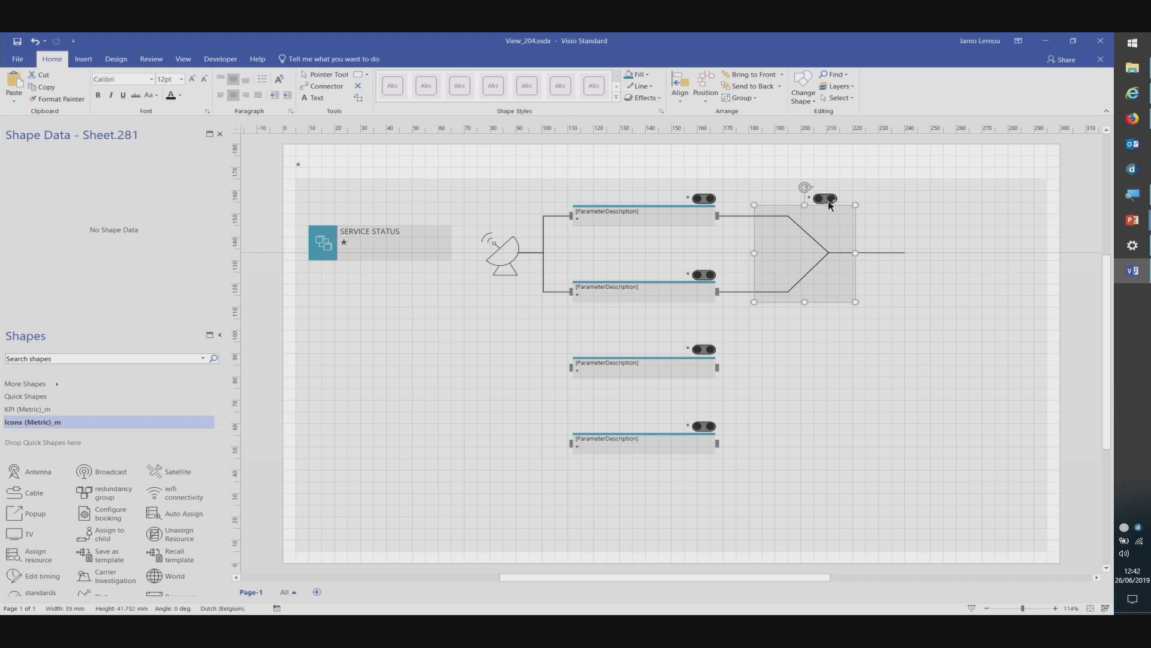
pyautogui.click(680, 87)
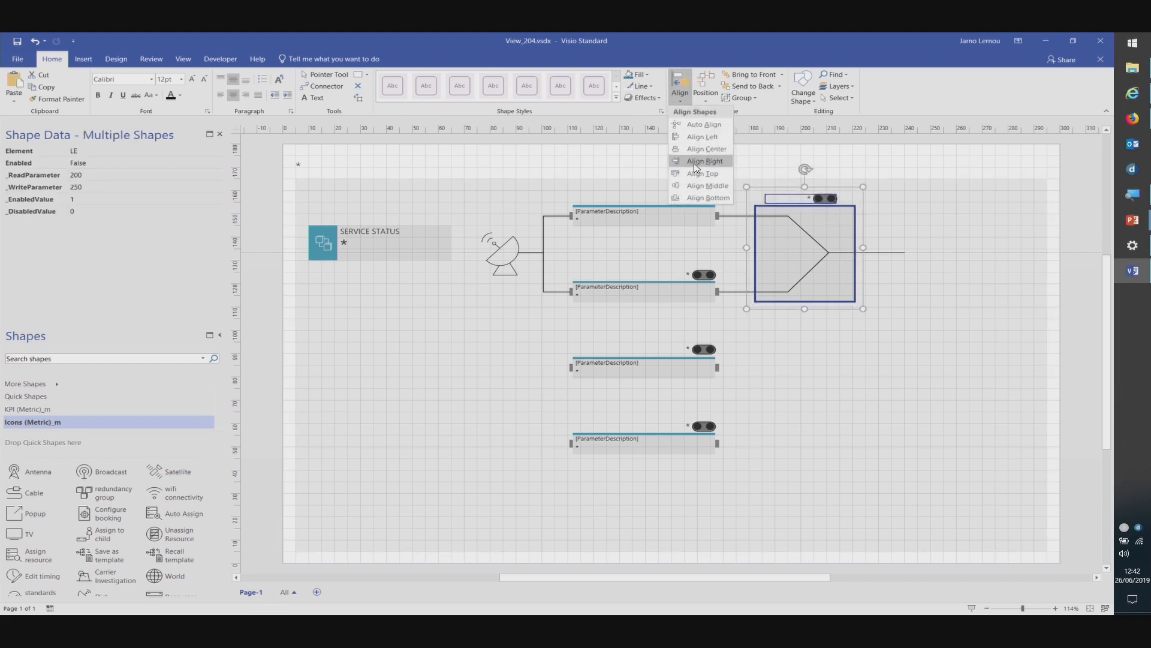
pyautogui.click(667, 166)
pyautogui.click(668, 166)
pyautogui.hotkey('ctrl', 's')
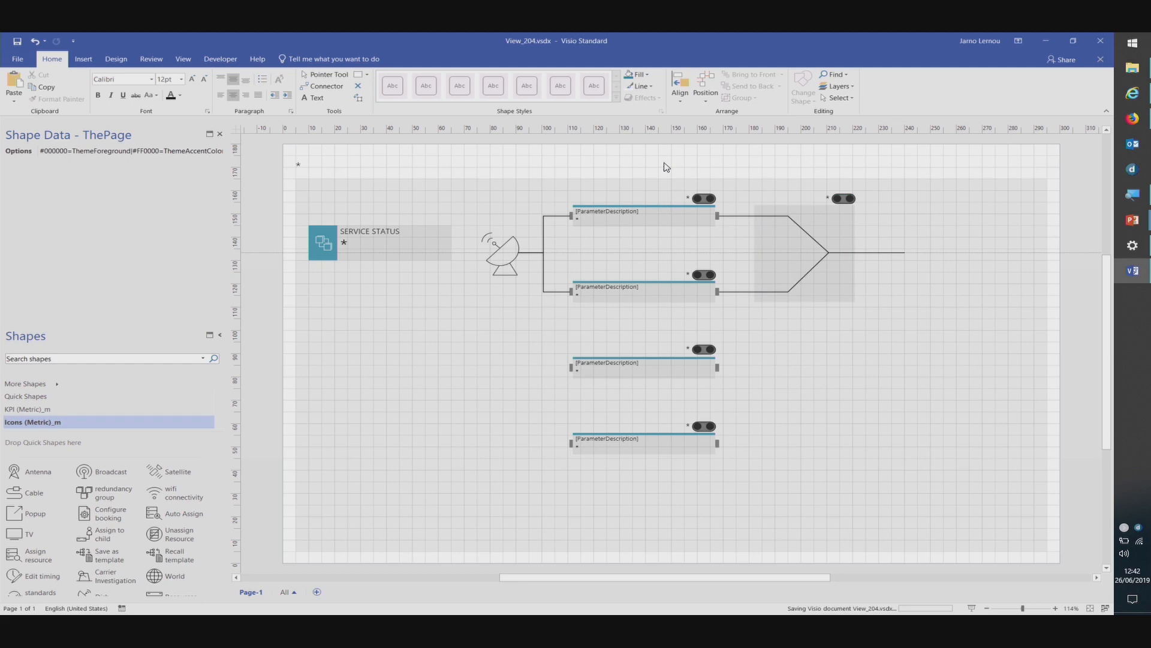
# - Switch to DataMiner Cube and test the switch area's toggle by setting it to Backup and back to Main
pyautogui.hotkey('alt', 'Tab')
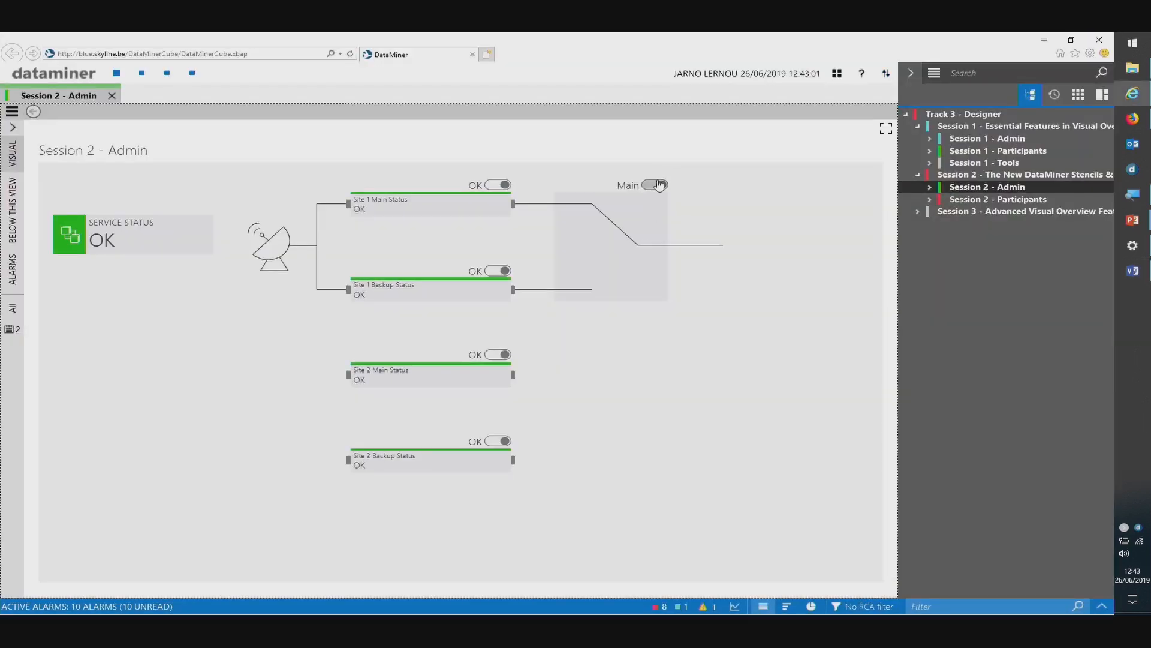
pyautogui.click(506, 354)
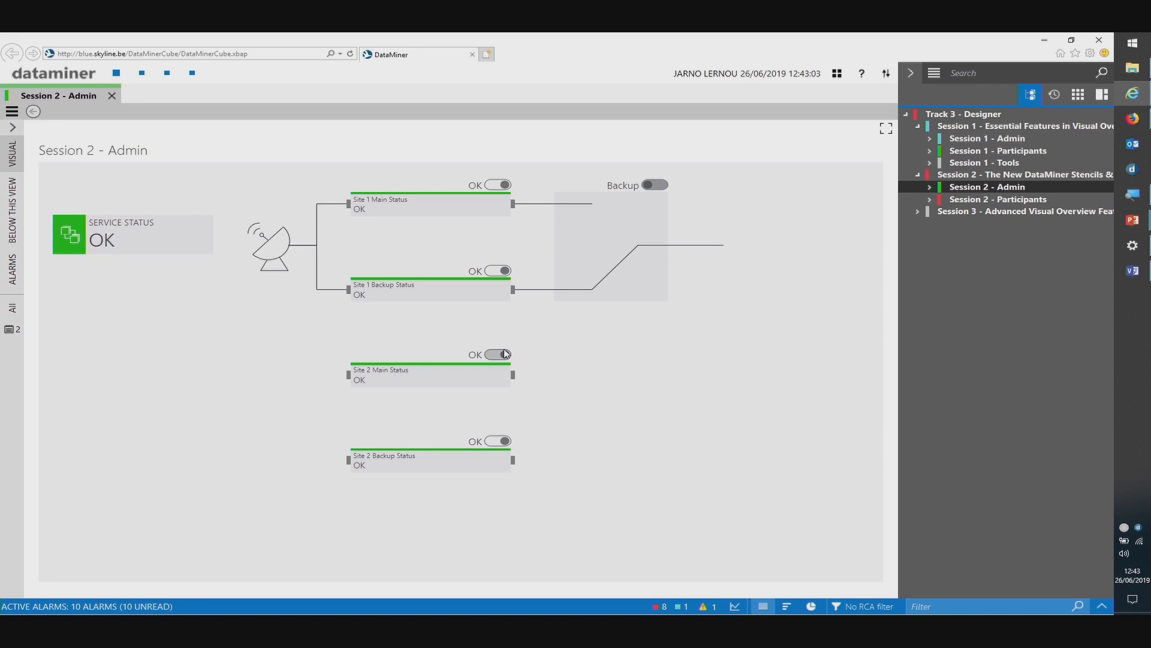
pyautogui.click(653, 186)
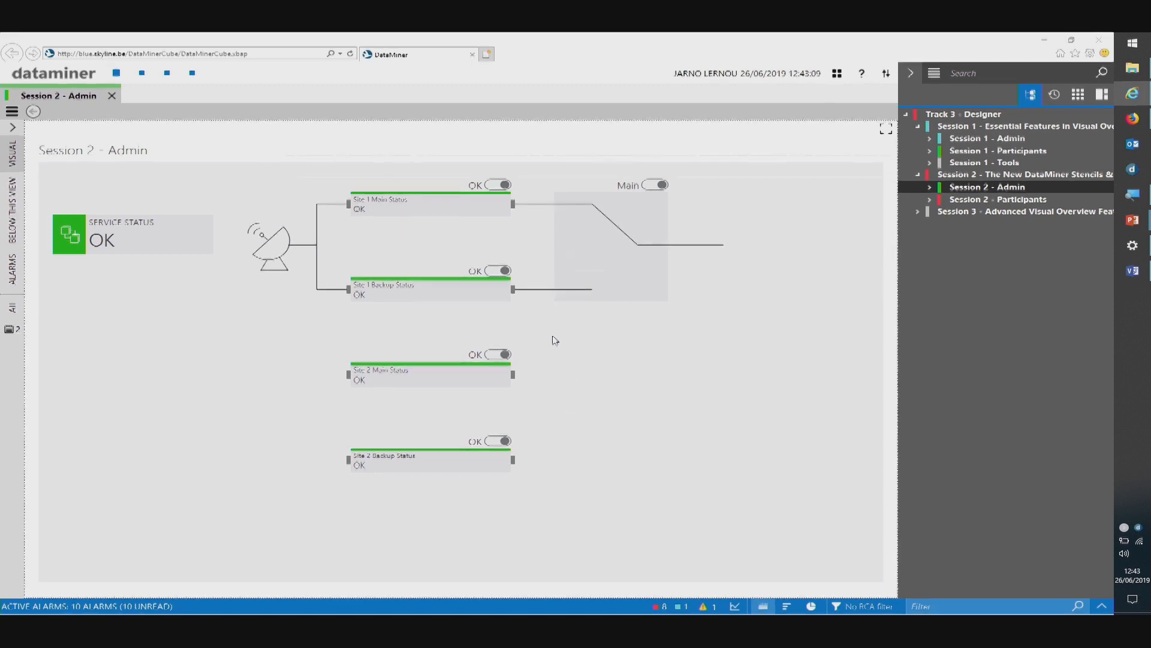
# - Return to Visio and place a param-normal shape from the KPI stencil directly below the Service Status block
pyautogui.hotkey('alt', 'Tab')
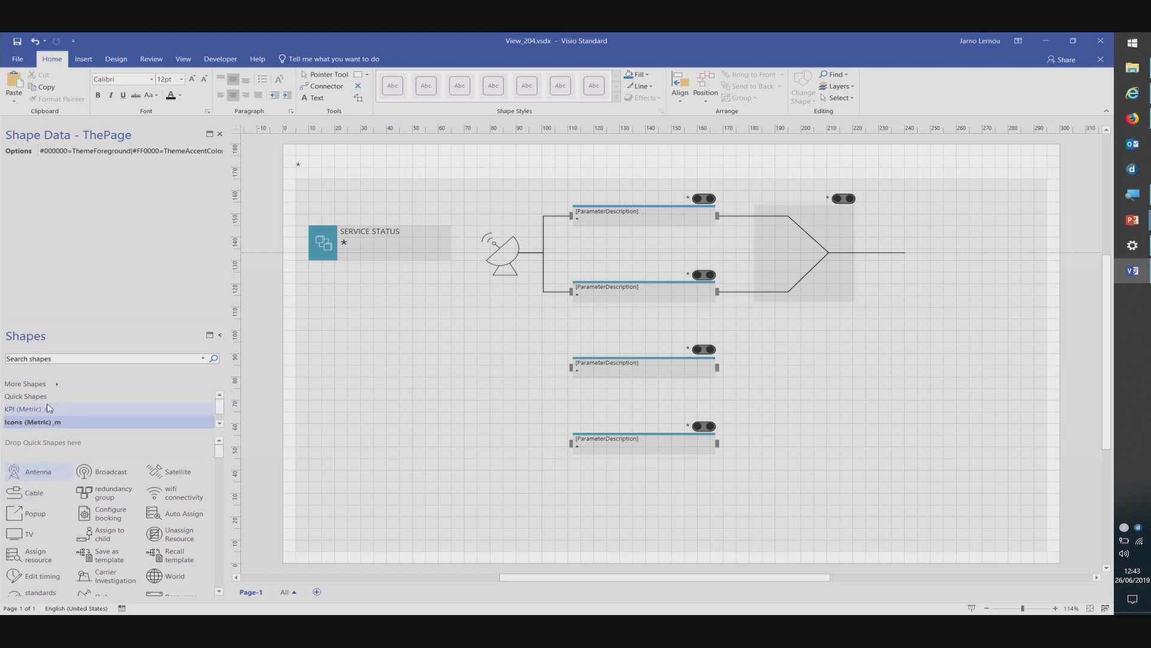
pyautogui.click(22, 409)
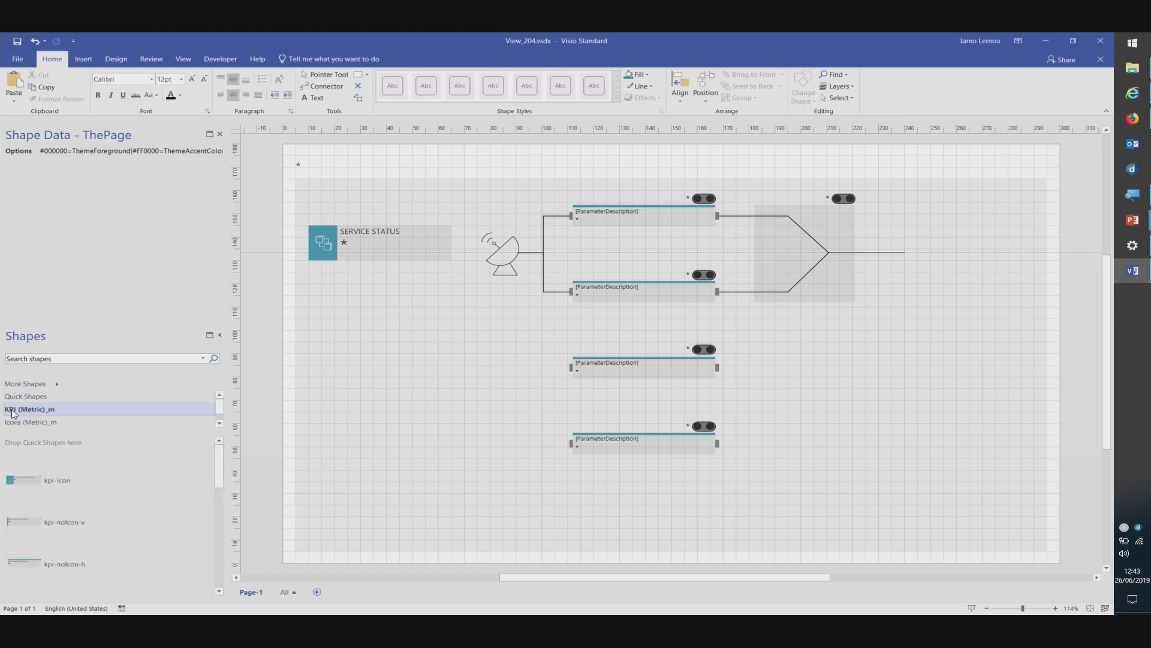
pyautogui.scroll(-2, 42, 528)
pyautogui.moveTo(48, 535); pyautogui.dragTo(383, 300)
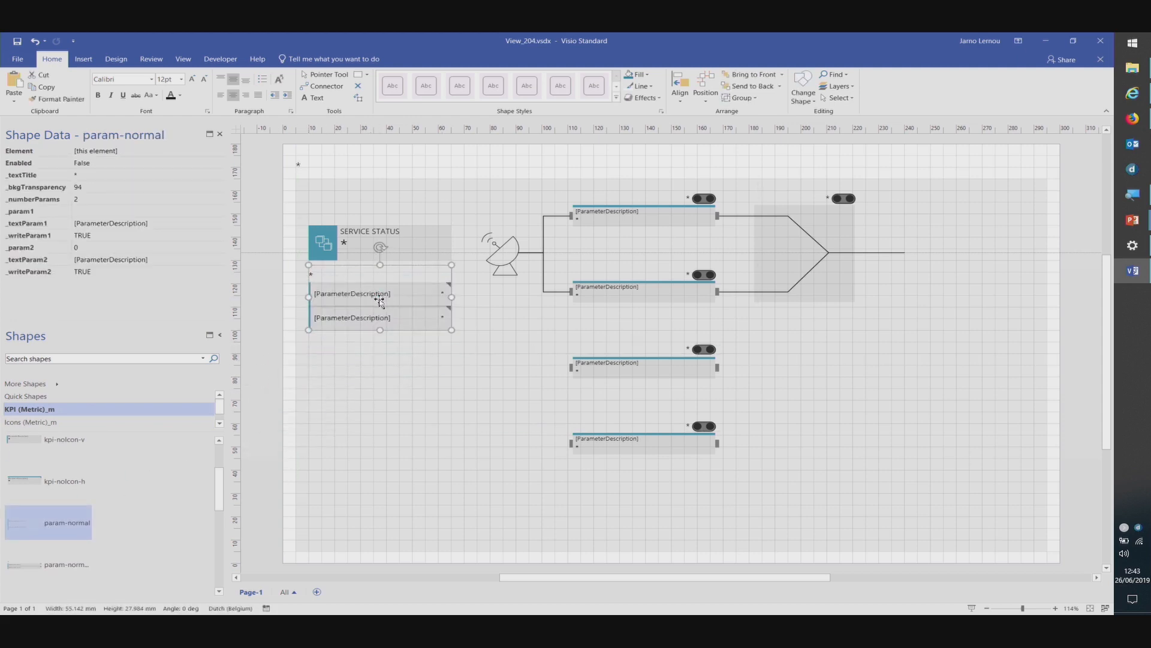
# - Link the new parameter list to element LE and title it SLA
pyautogui.click(104, 153)
pyautogui.write('LE')
pyautogui.press('Tab')
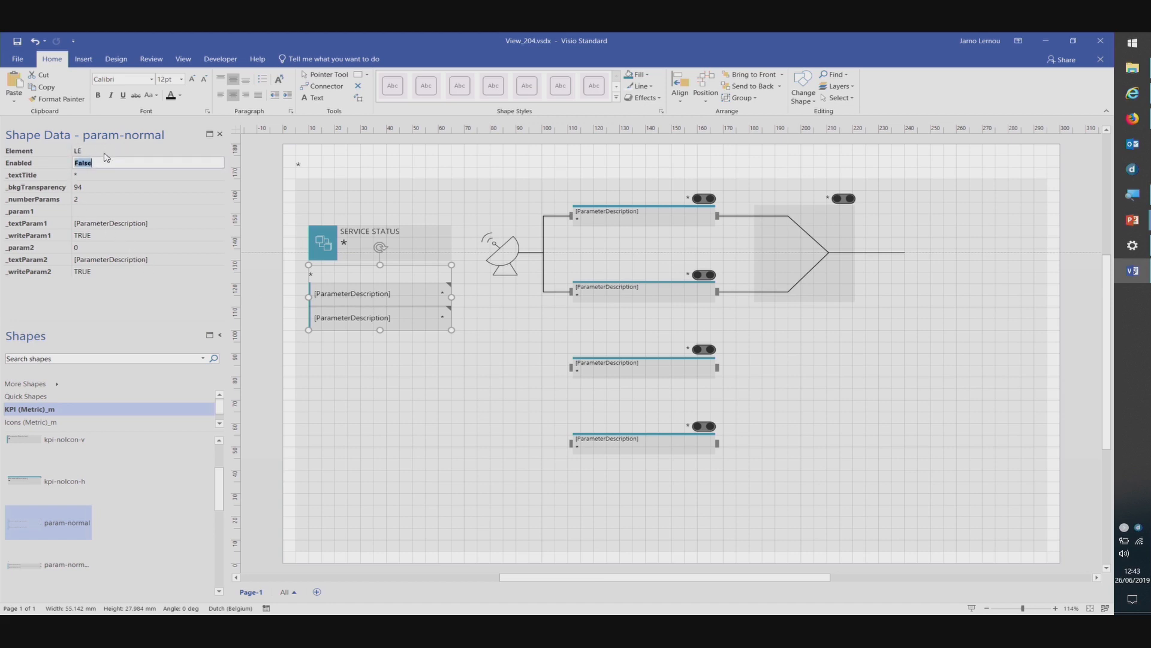
pyautogui.click(100, 173)
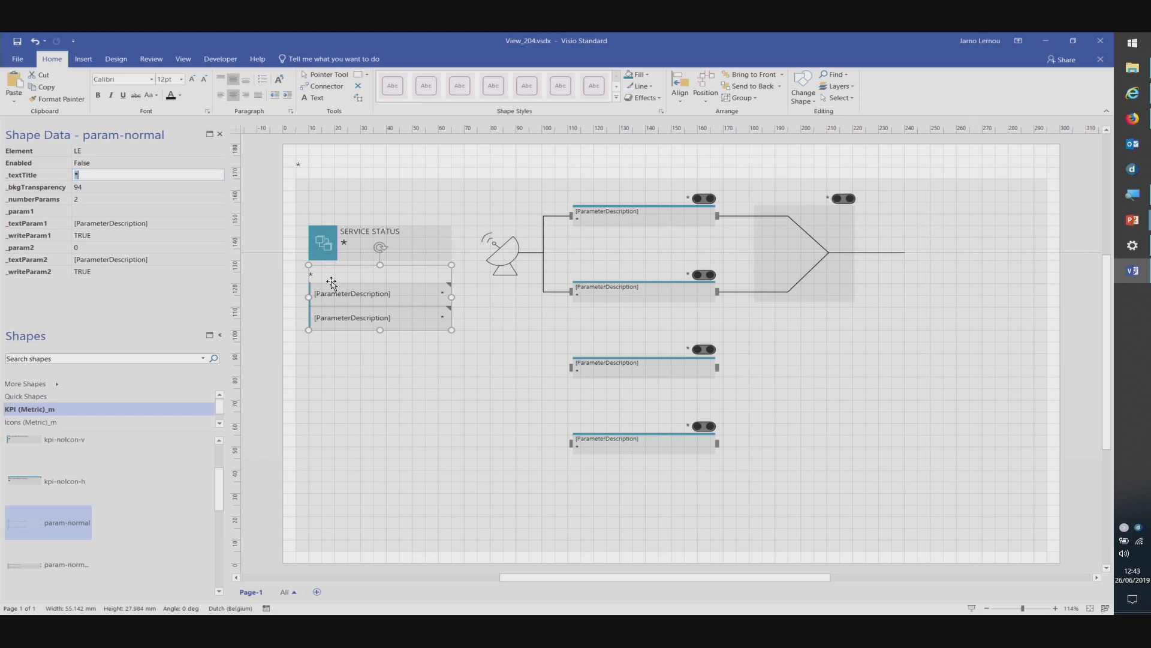
pyautogui.write('SLA')
pyautogui.press('Tab')
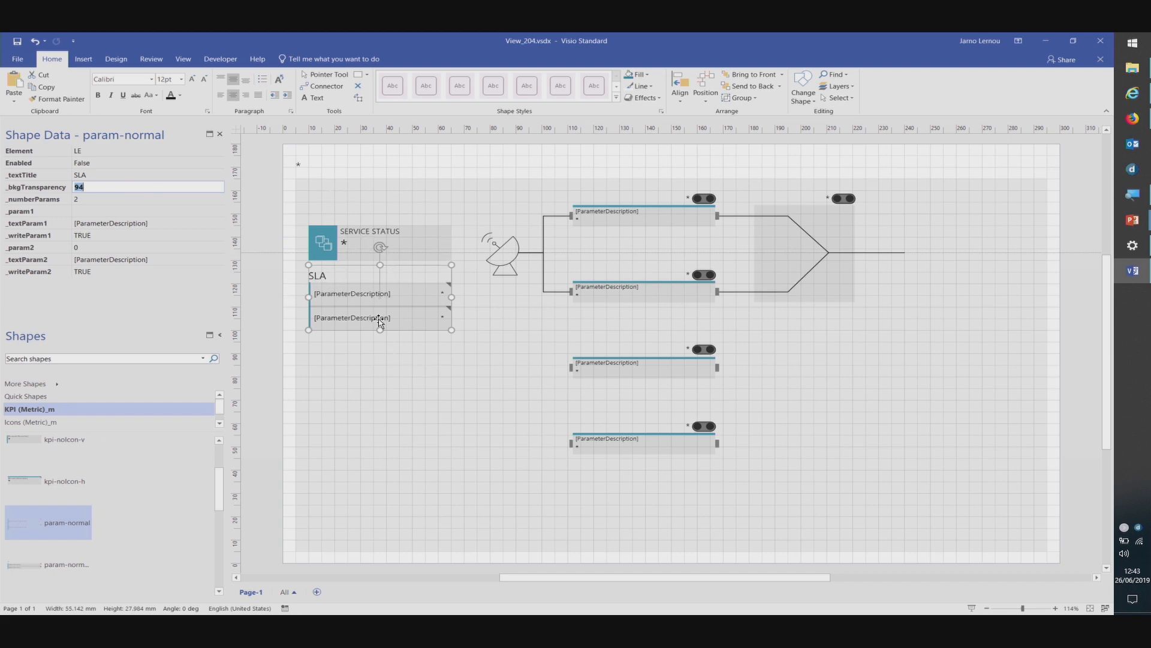
# - Try the SLA block with 3 parameters, then set its number of parameters back to 2
pyautogui.click(85, 210)
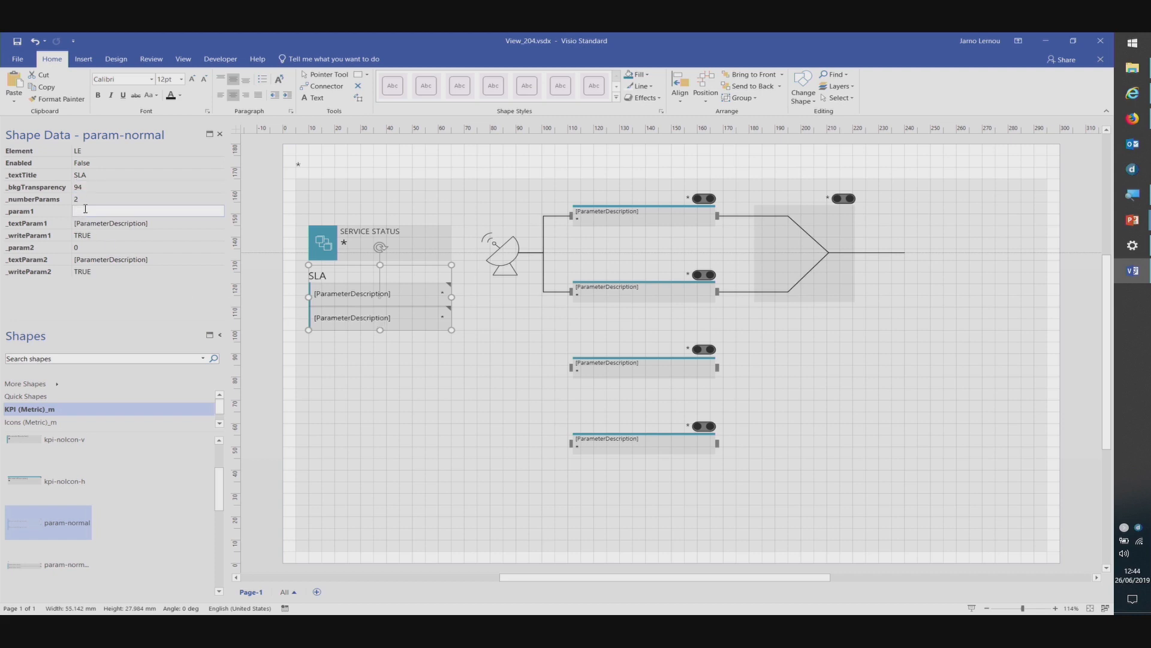
pyautogui.click(86, 202)
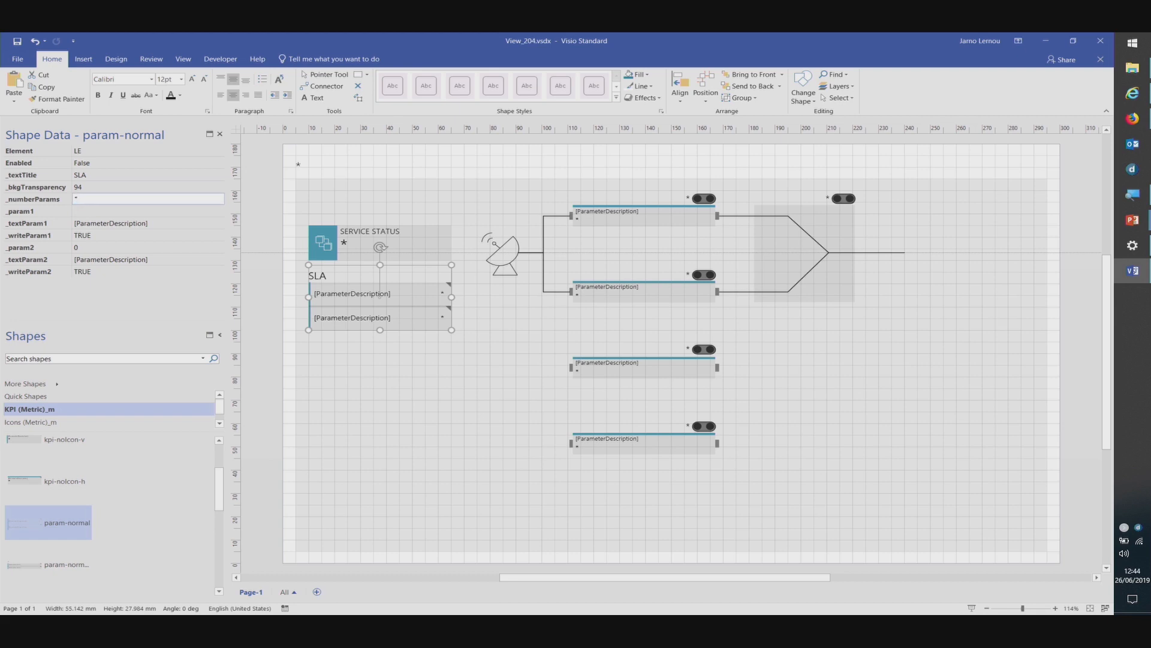
pyautogui.write('3')
pyautogui.press('Return')
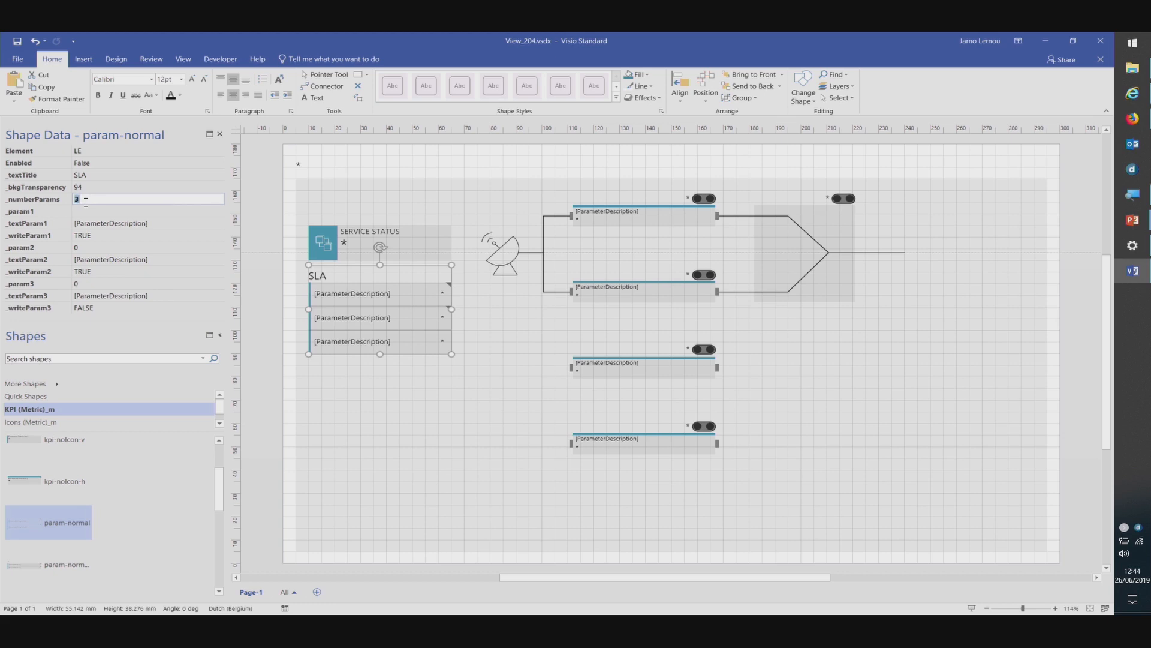
pyautogui.write('2')
pyautogui.press('Return')
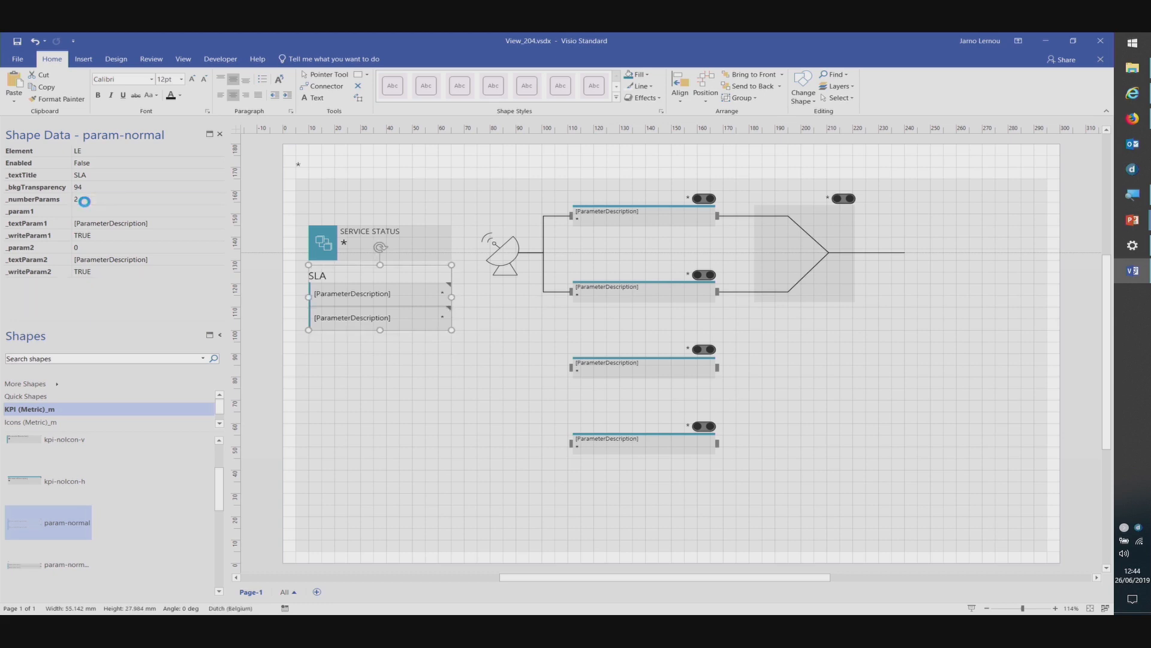
# - Bind the SLA block's first row to parameter 11 and set its write option to FALSE
pyautogui.click(90, 212)
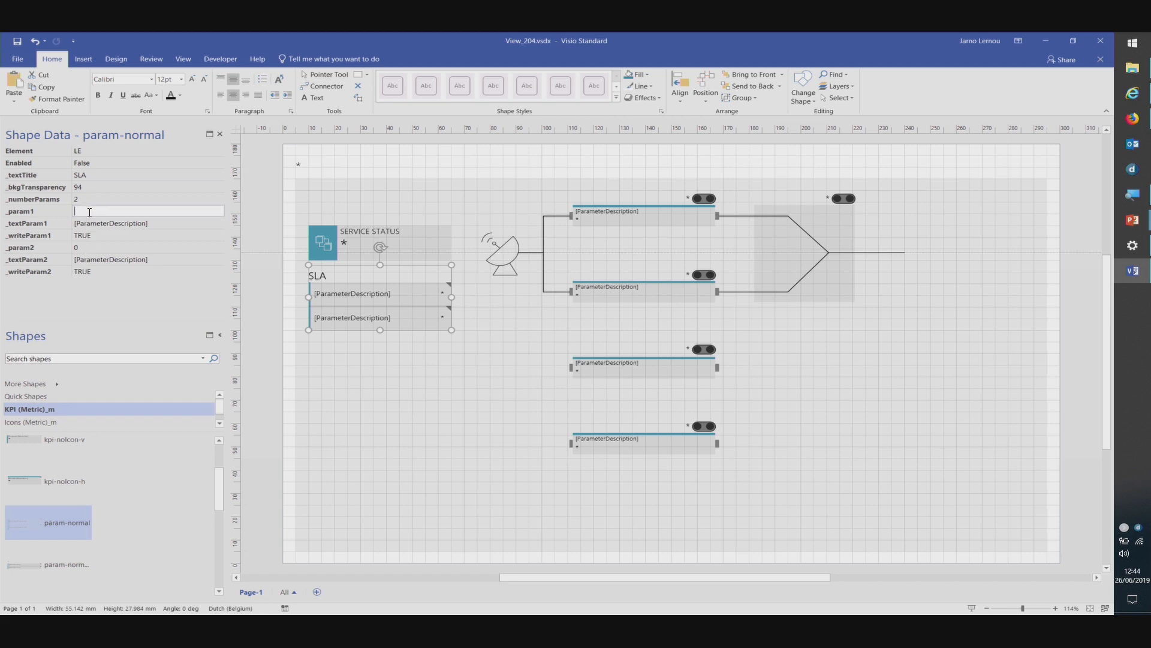
pyautogui.rightClick(89, 214)
pyautogui.click(74, 217)
pyautogui.click(81, 213)
pyautogui.press('Return')
pyautogui.click(167, 238)
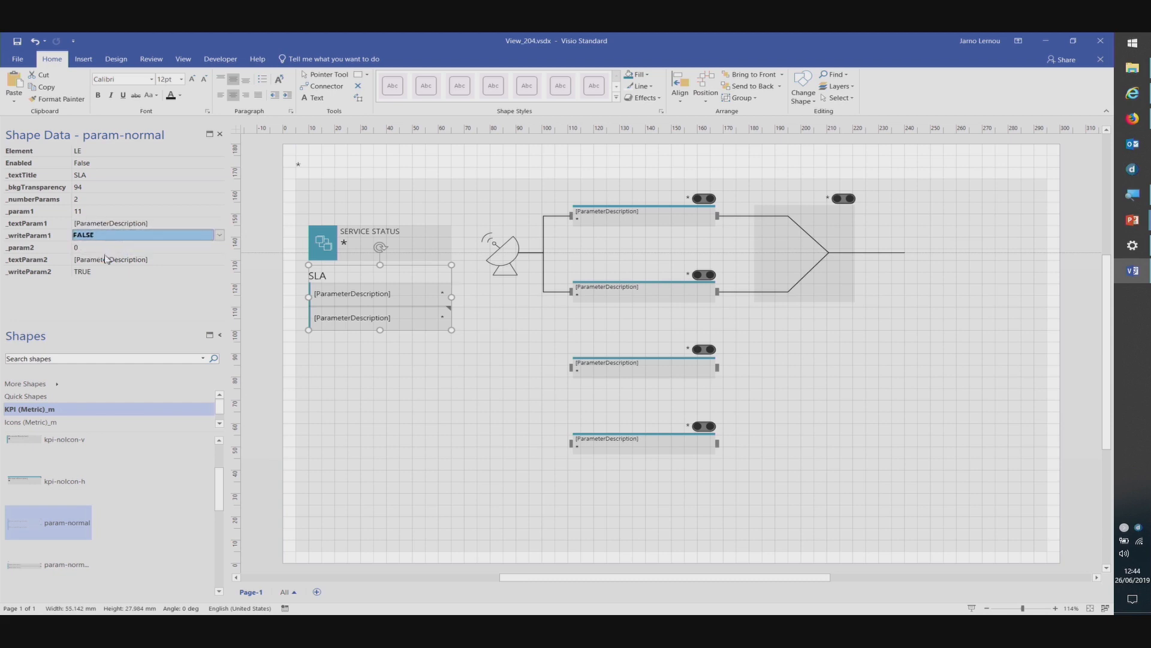
# - Bind the SLA block's second row to parameter 12, set its write option to FALSE and save the drawing
pyautogui.click(105, 259)
pyautogui.click(102, 251)
pyautogui.write('12')
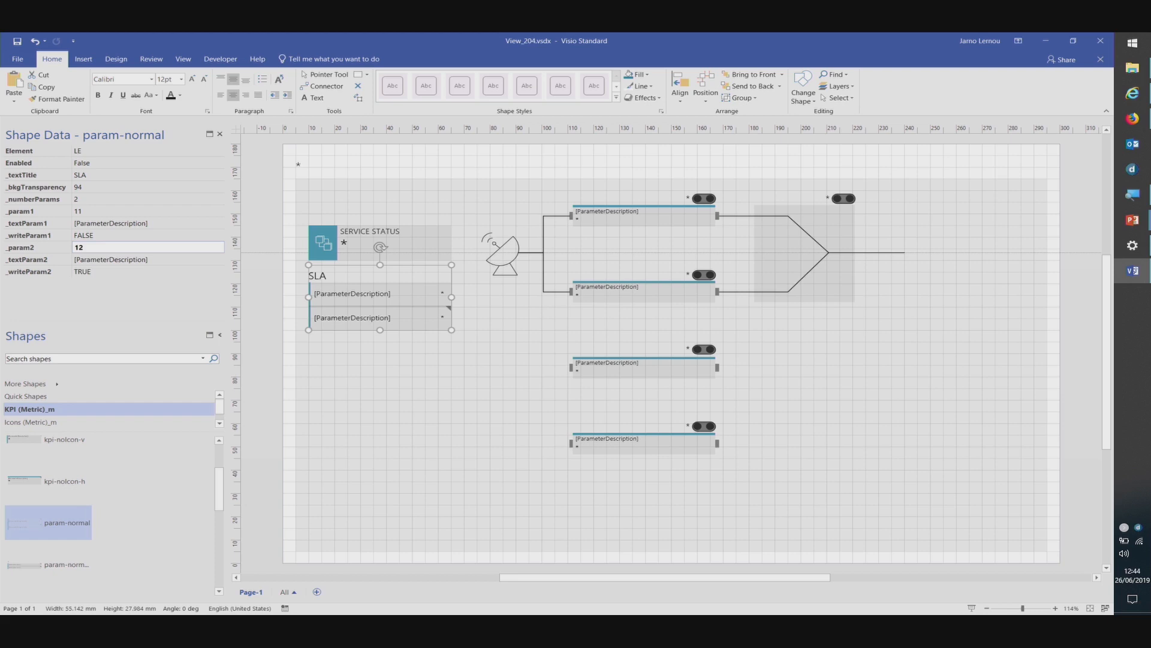
pyautogui.click(102, 272)
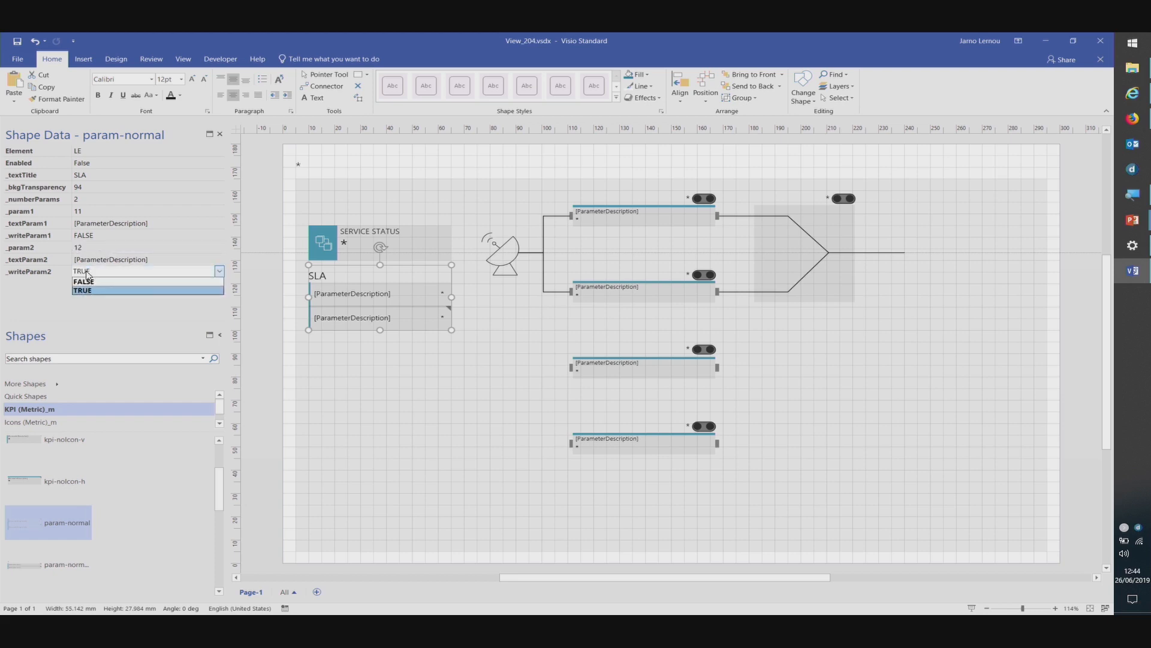
pyautogui.click(90, 287)
pyautogui.click(255, 298)
pyautogui.hotkey('ctrl', 's')
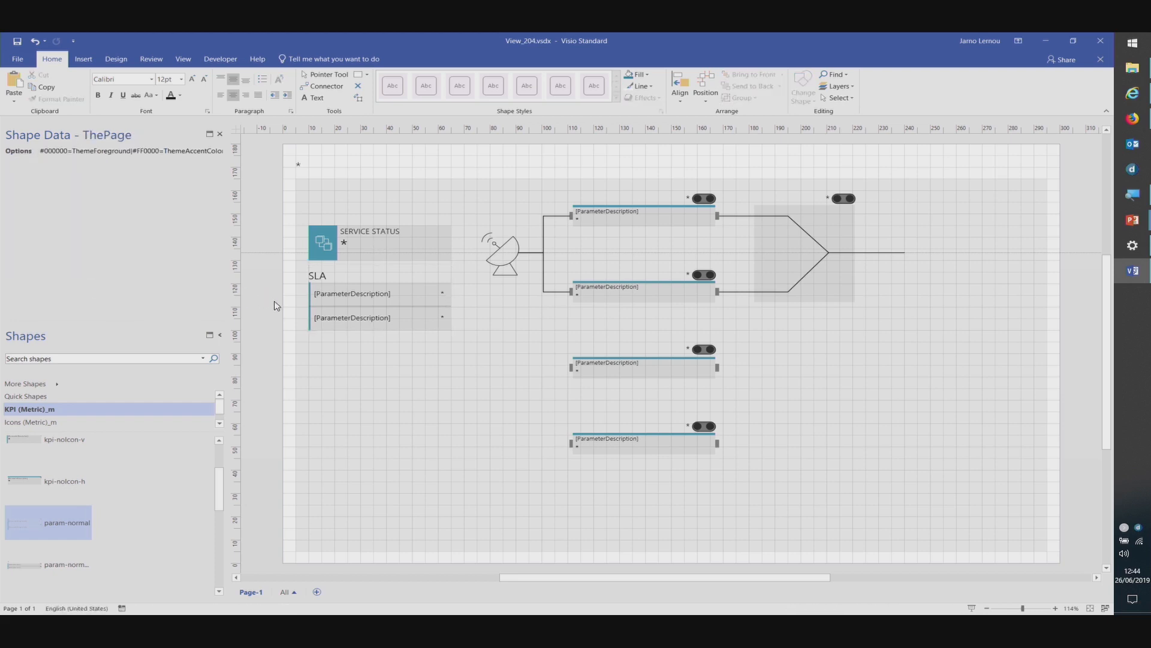
# - Switch to DataMiner Cube to check the SLA block's live values, and return to Visio
pyautogui.hotkey('alt', 'Tab')
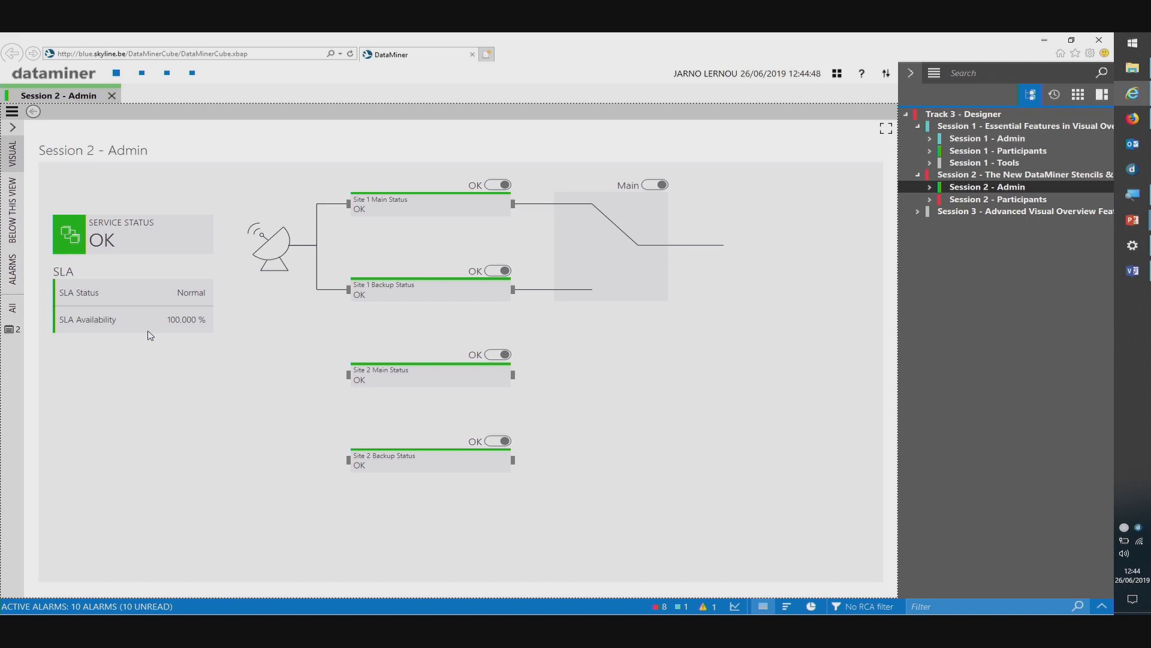
pyautogui.hotkey('alt', 'Tab')
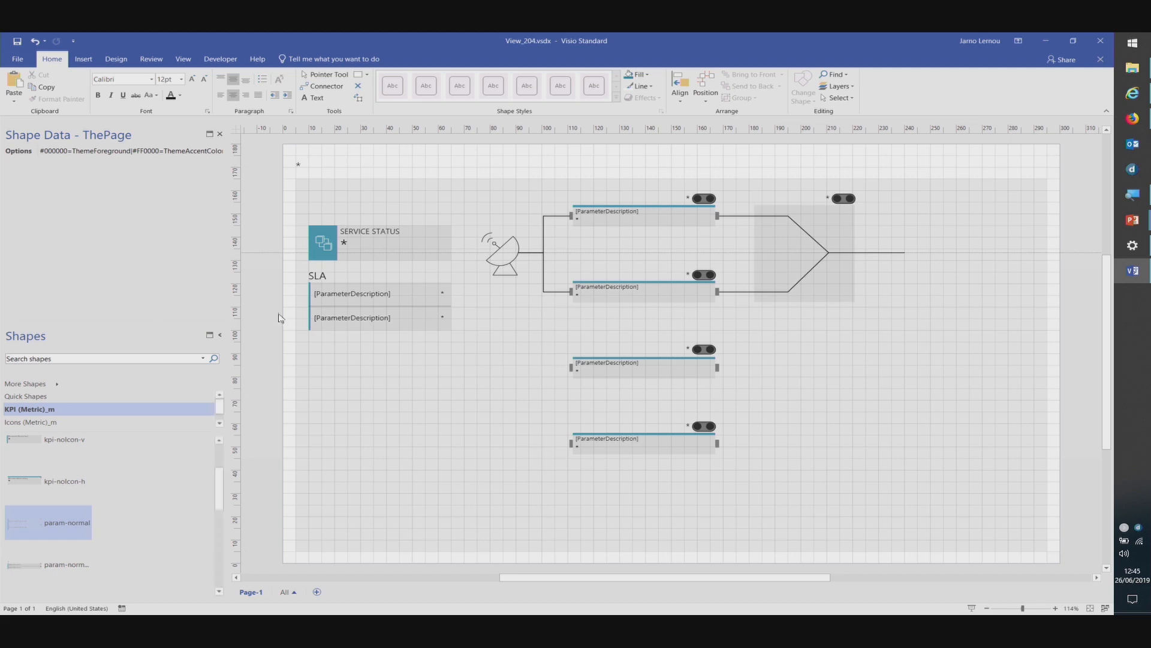
# - Switch to DataMiner Cube and consult the final-info and visiosetup pages of the Session 2 - Participants view
pyautogui.click(346, 307)
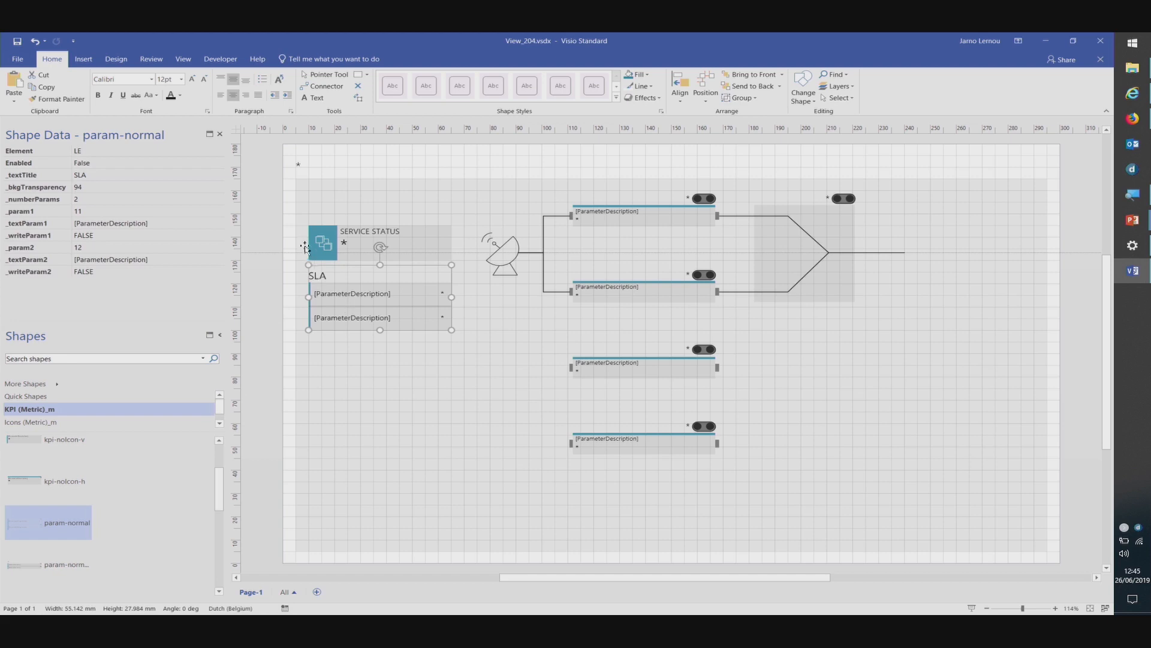
pyautogui.click(226, 55)
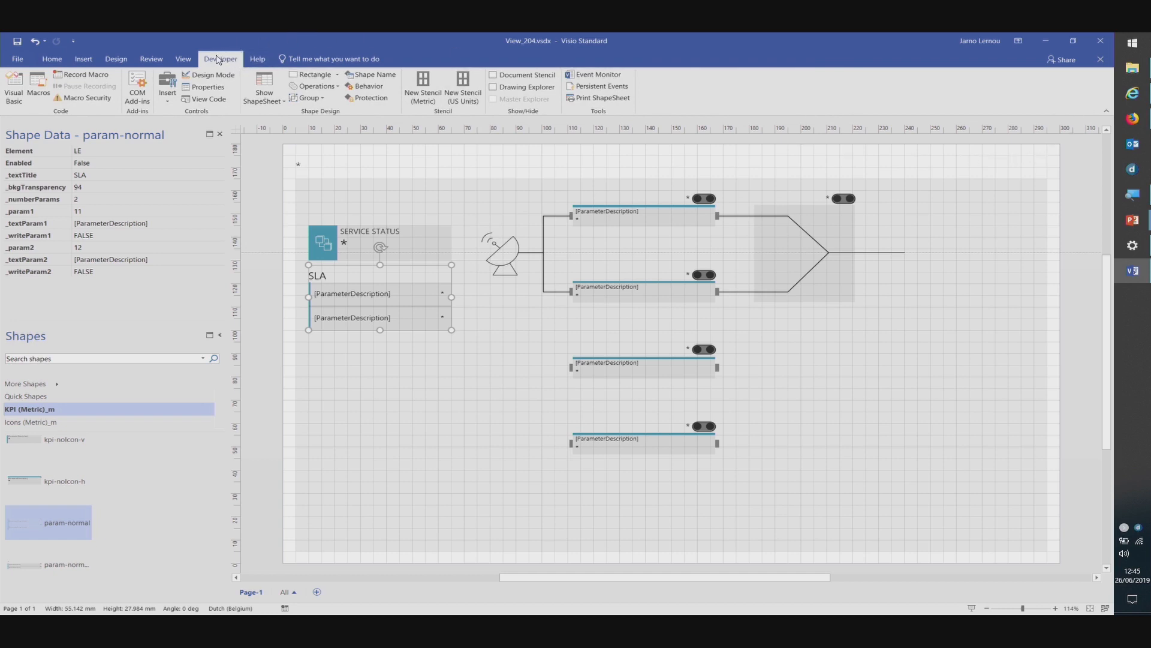
pyautogui.click(1133, 94)
pyautogui.click(998, 199)
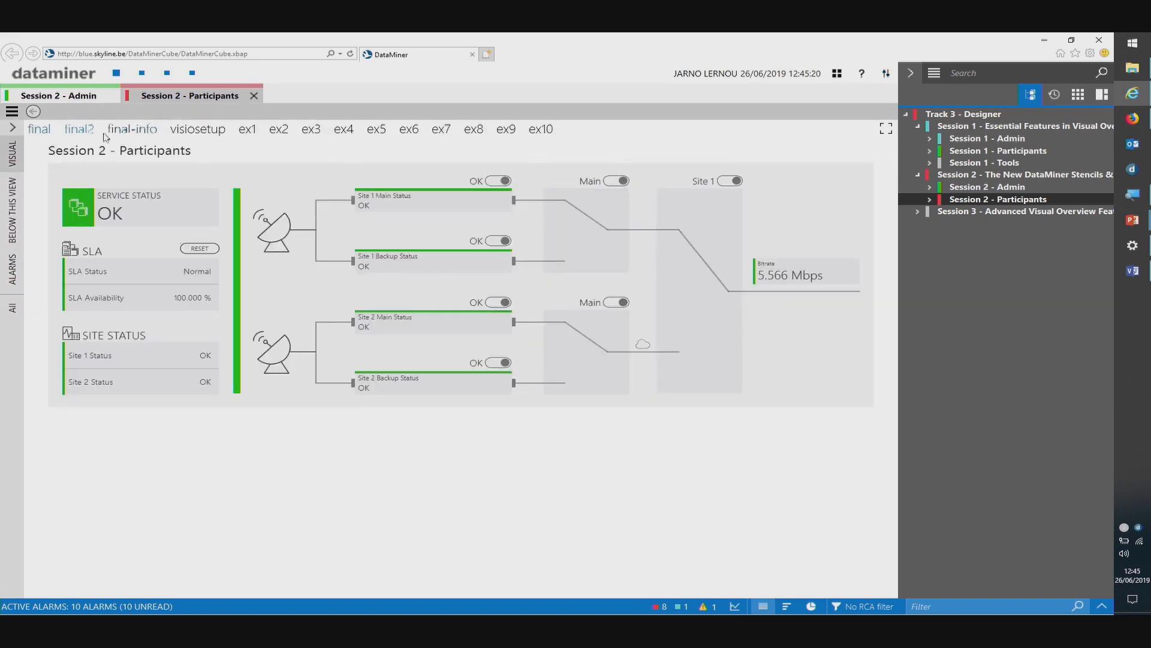
pyautogui.click(133, 137)
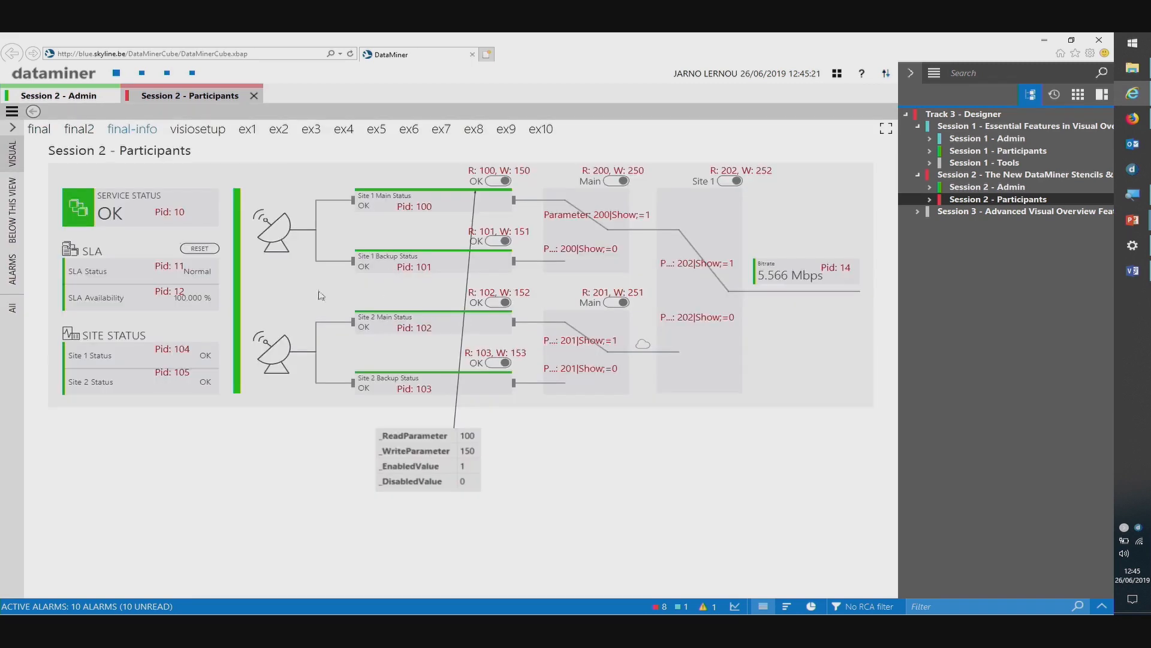
pyautogui.click(194, 136)
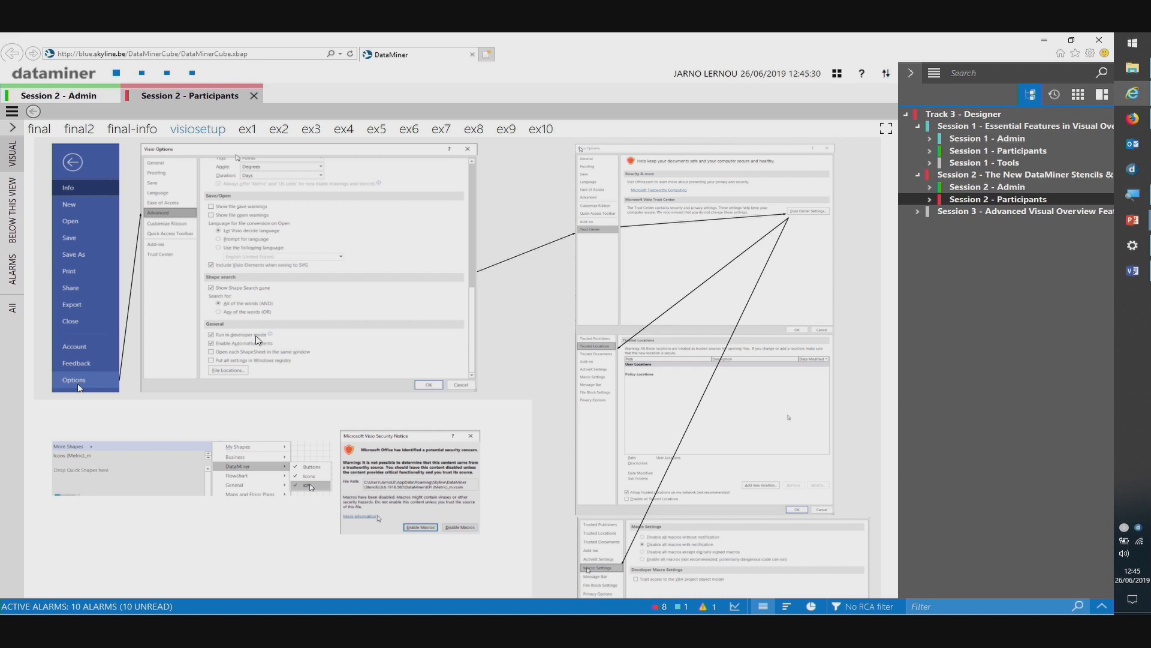
# - Return to Visio and examine the protection settings of the SLA block and the first parameter block
pyautogui.click(1044, 40)
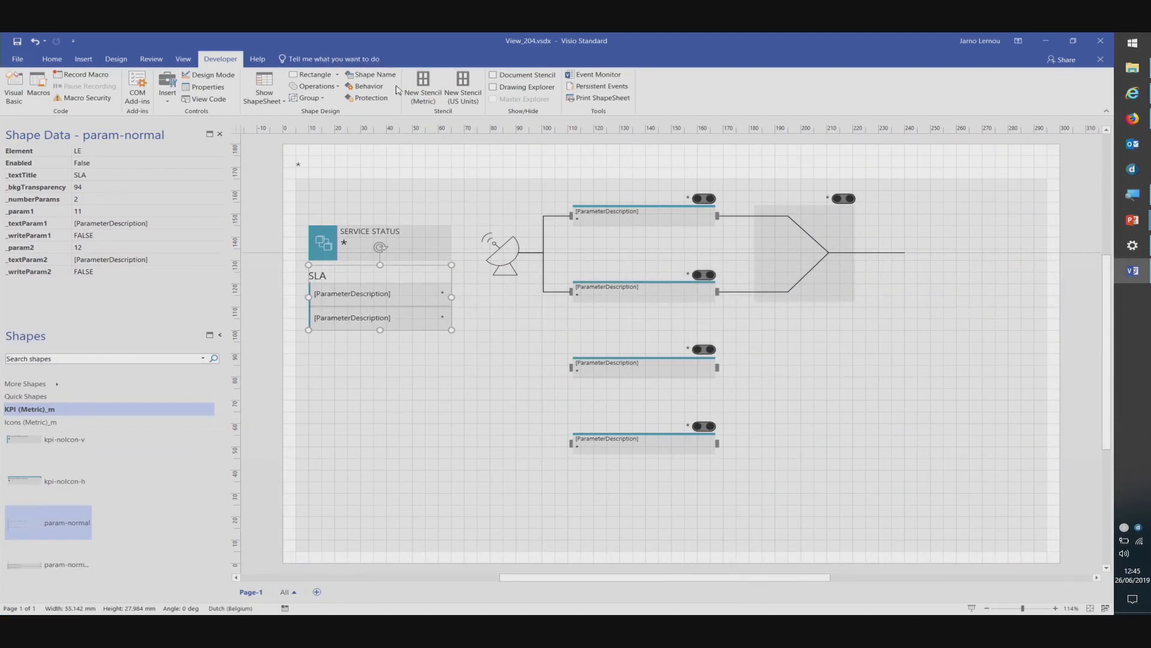
pyautogui.click(373, 100)
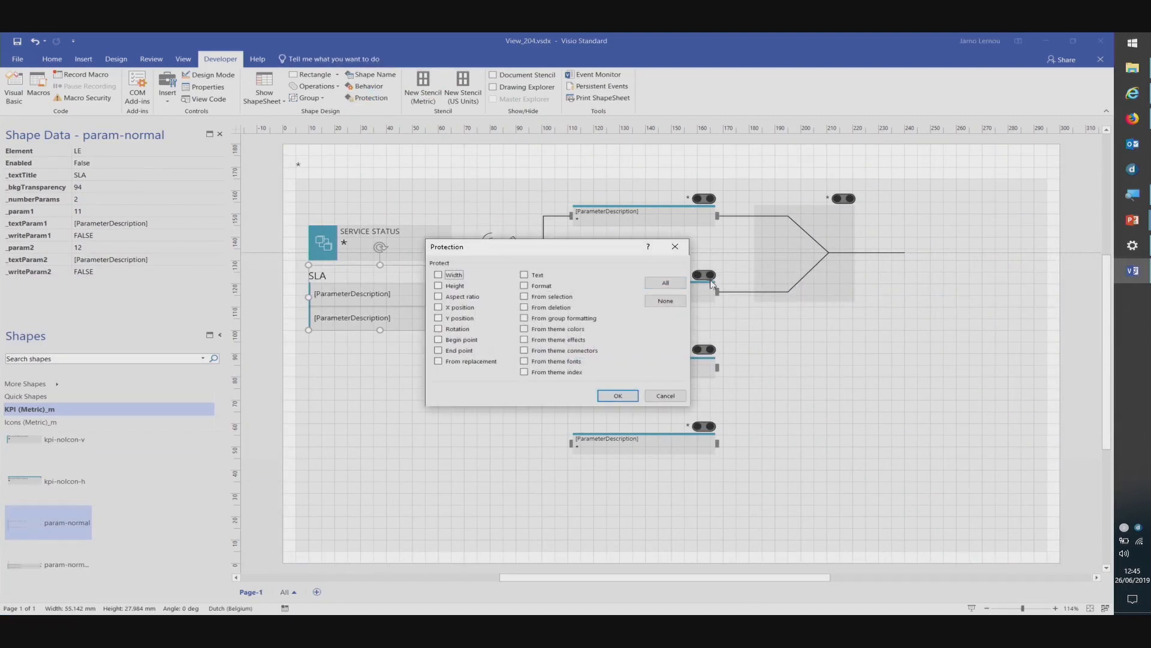
pyautogui.click(674, 250)
pyautogui.click(668, 211)
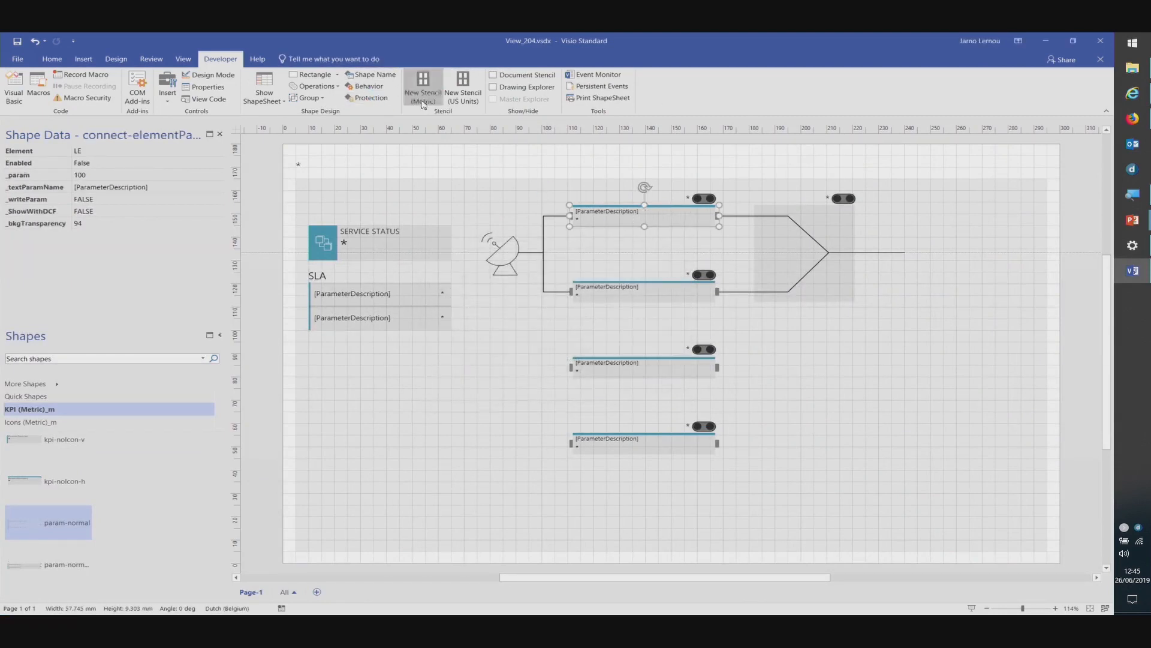
pyautogui.click(371, 98)
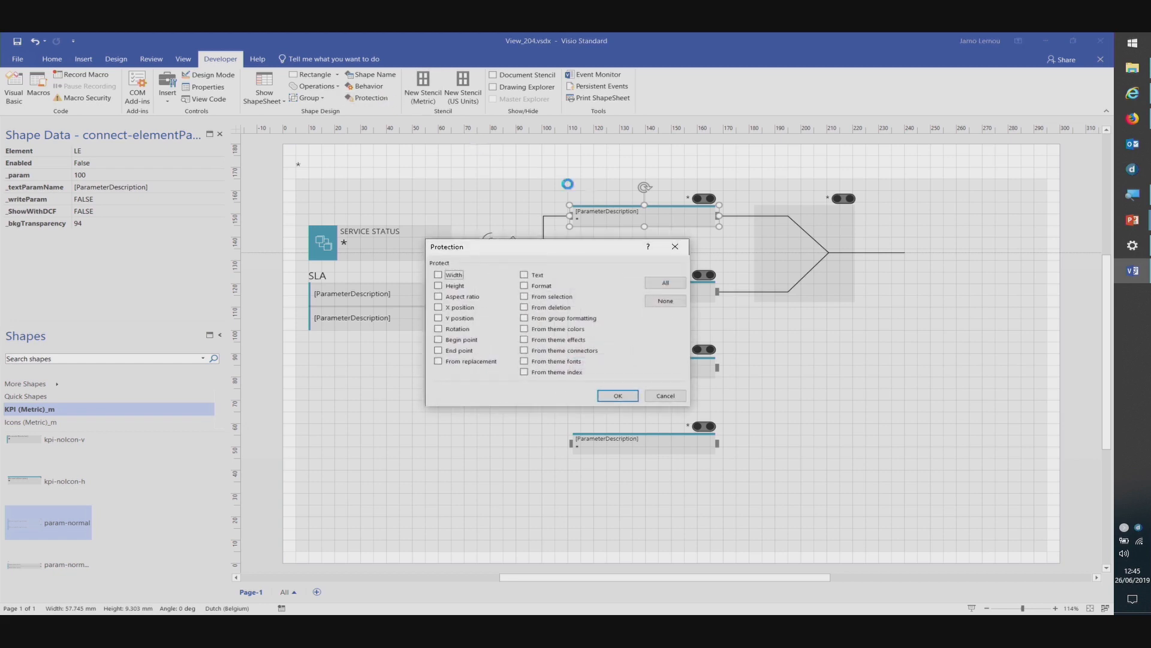
pyautogui.click(671, 248)
# - Examine the protection settings of the Background sub-shape inside the first parameter block
pyautogui.click(618, 222)
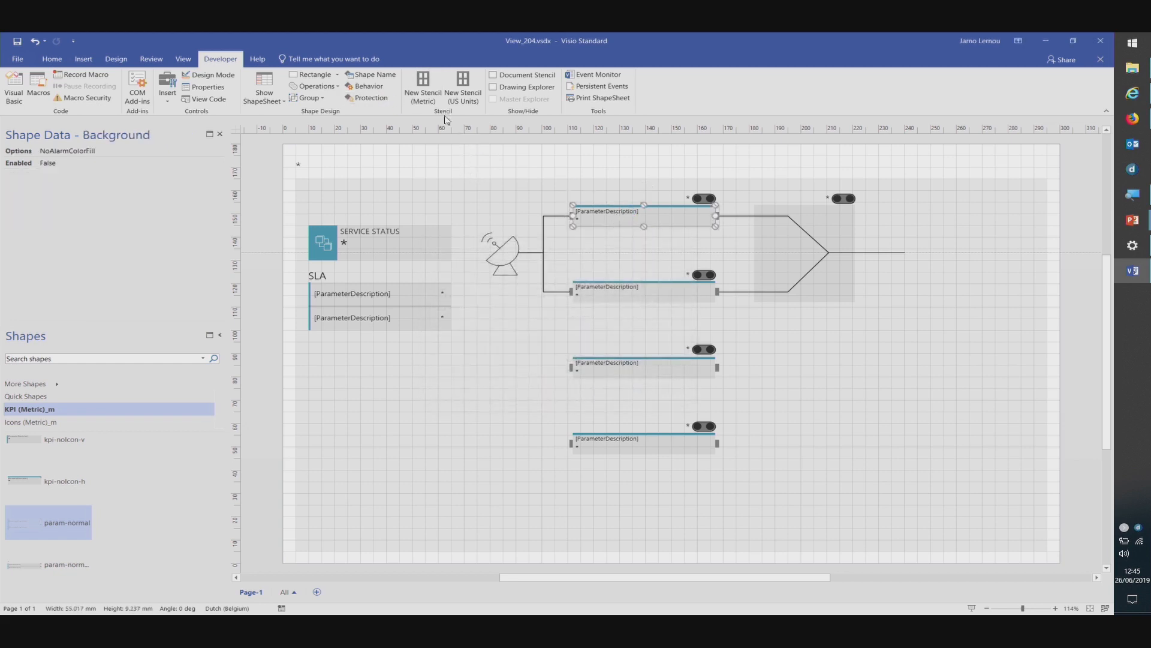
pyautogui.click(370, 98)
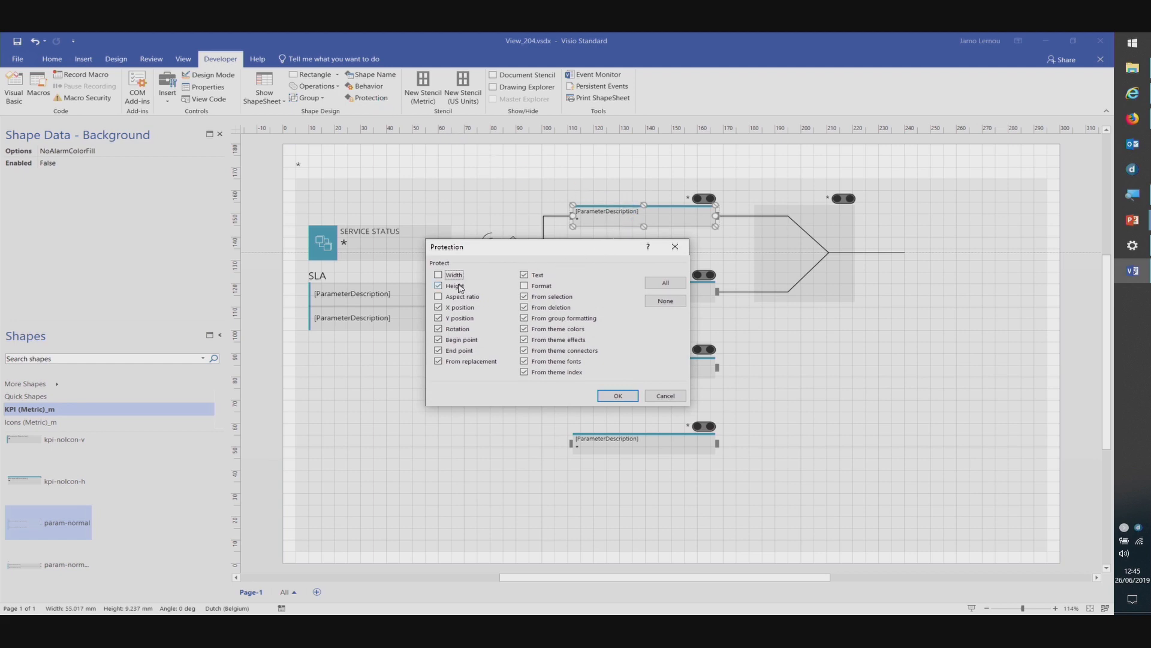
pyautogui.click(674, 246)
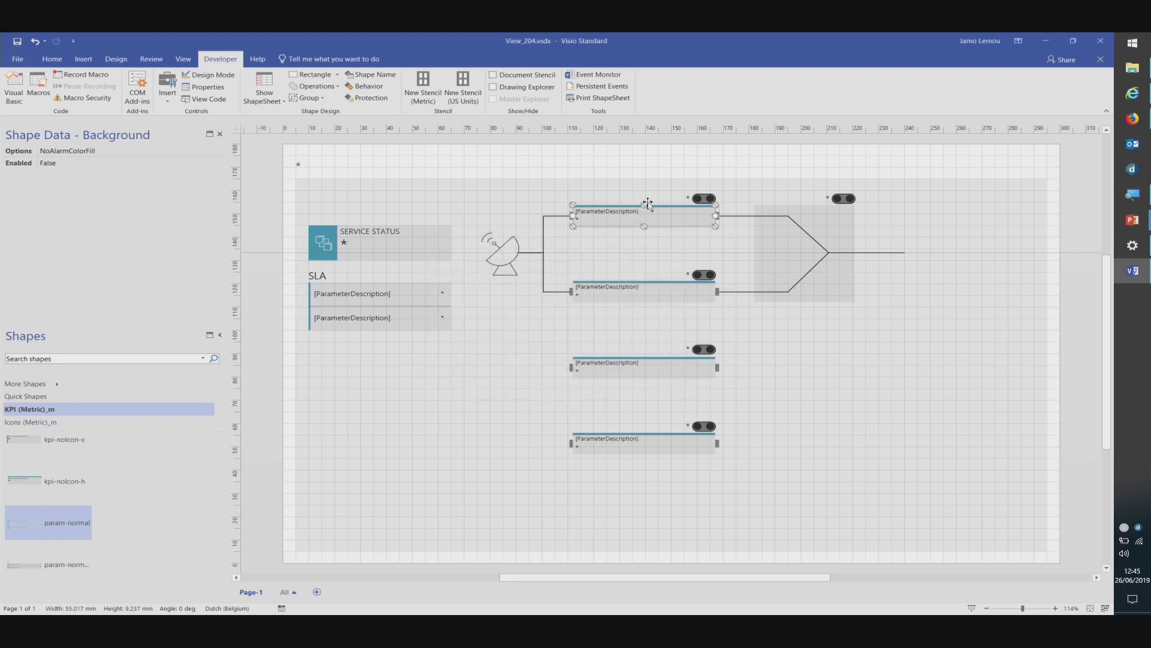
# - Remove the height protection from the Background sub-shape inside the first parameter block
pyautogui.moveTo(545, 191); pyautogui.dragTo(745, 262)
pyautogui.click(591, 173)
pyautogui.click(525, 310)
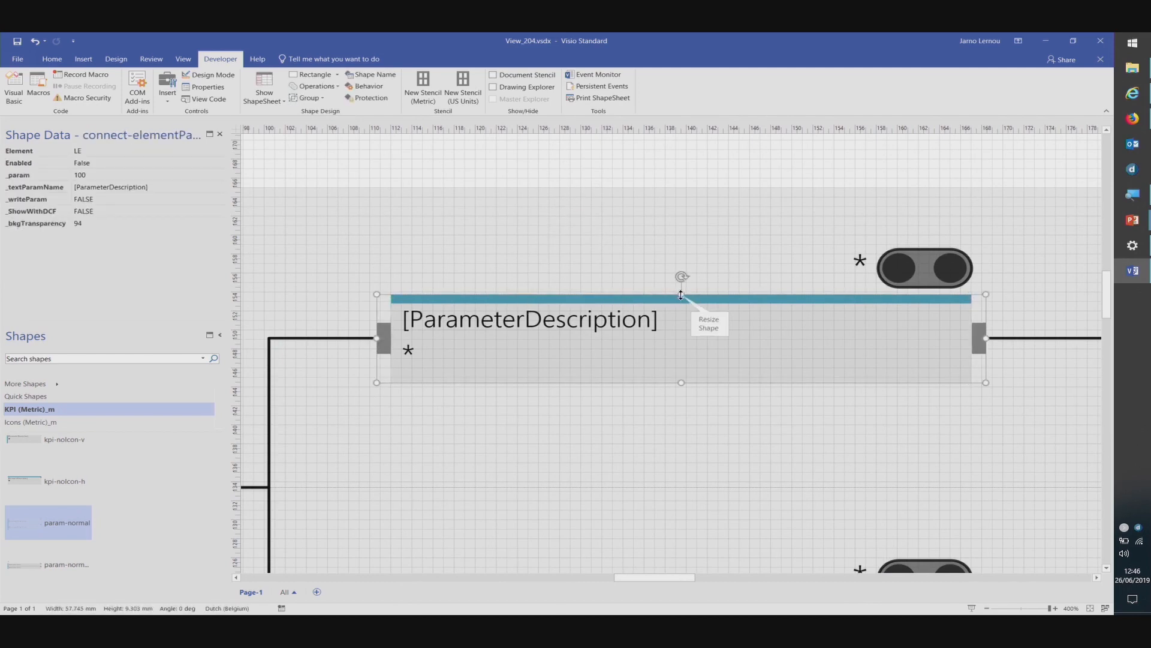
pyautogui.click(718, 348)
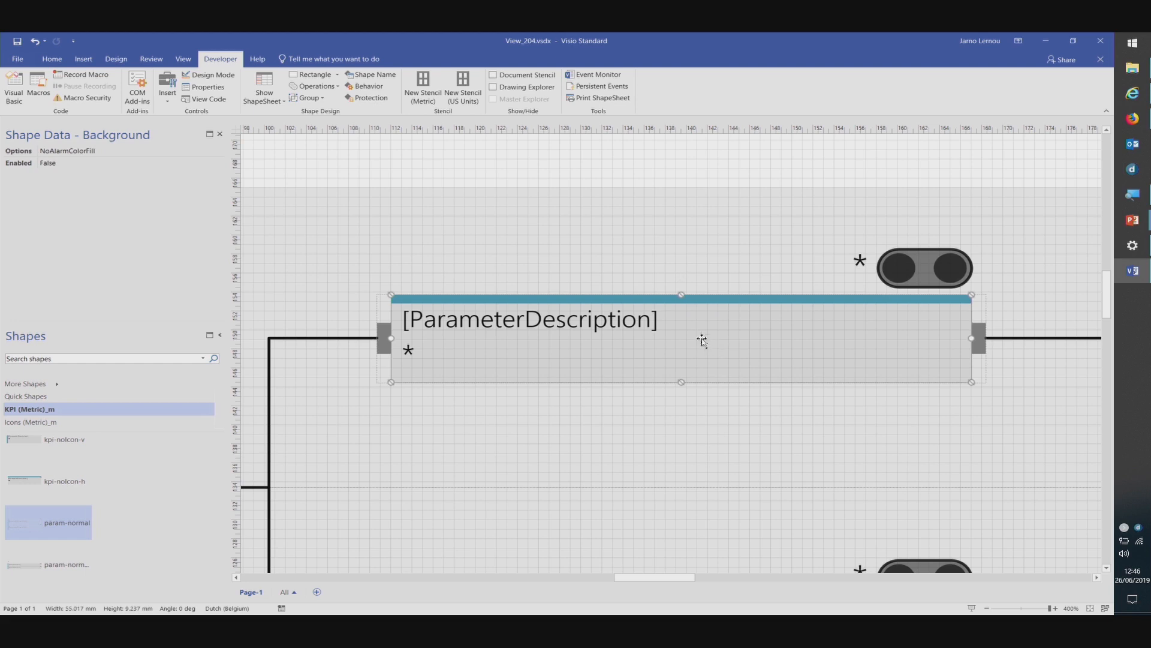
pyautogui.click(367, 98)
pyautogui.click(453, 287)
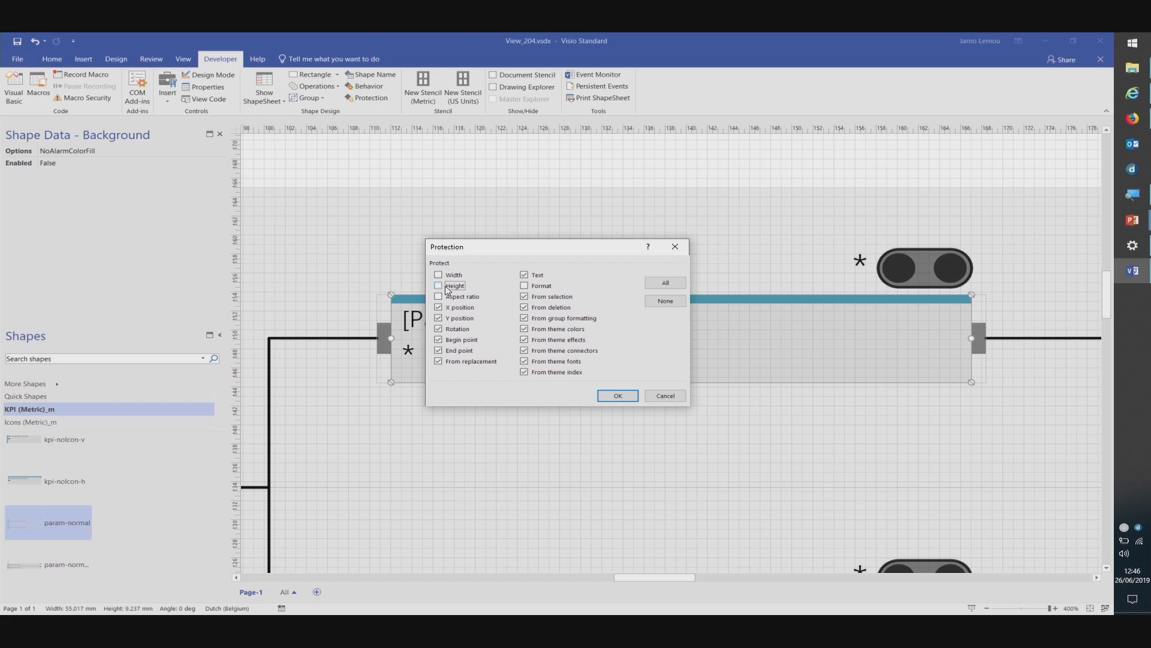
pyautogui.click(619, 396)
# - Try stretching the Background sub-shape downward to about 20.3 mm high, and undo the resize
pyautogui.moveTo(681, 382); pyautogui.dragTo(683, 487)
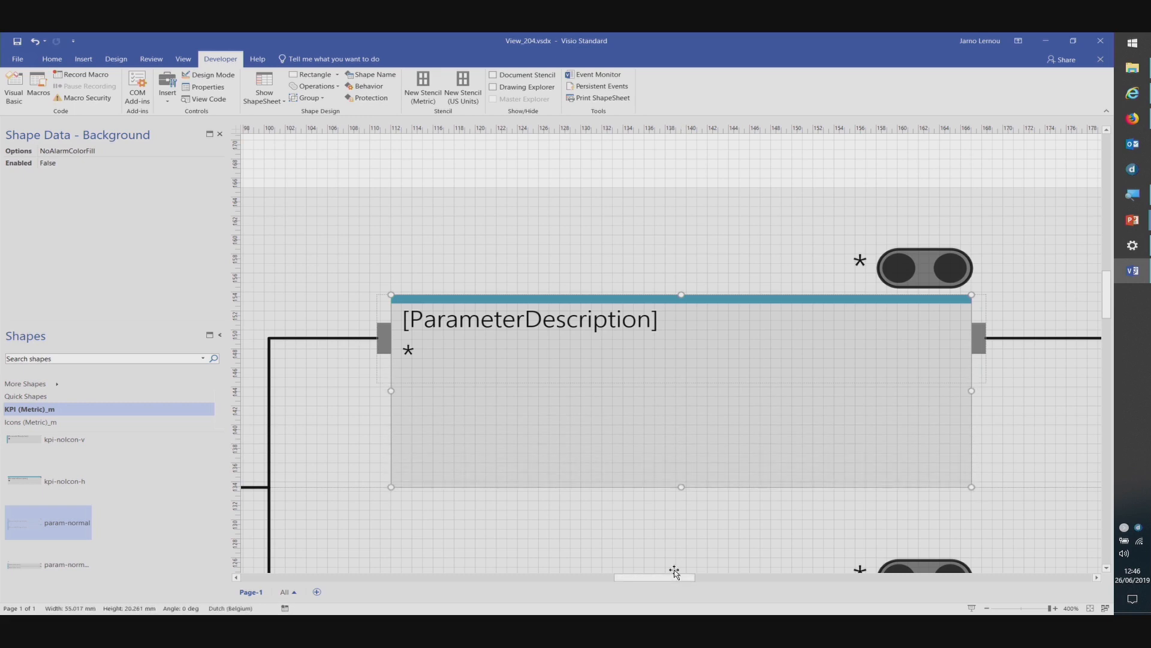
pyautogui.hotkey('ctrl', 'z')
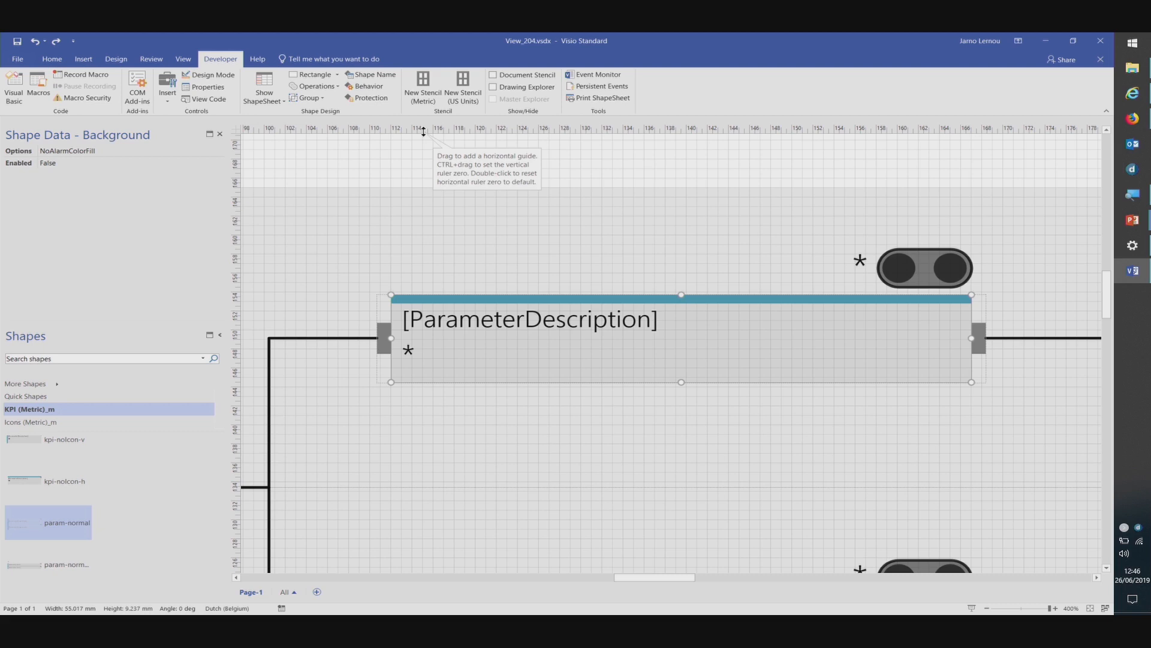
# - Compare the shape data of the ParamValue sub-shape with that of the whole first parameter block
pyautogui.click(408, 349)
pyautogui.click(407, 352)
pyautogui.click(407, 353)
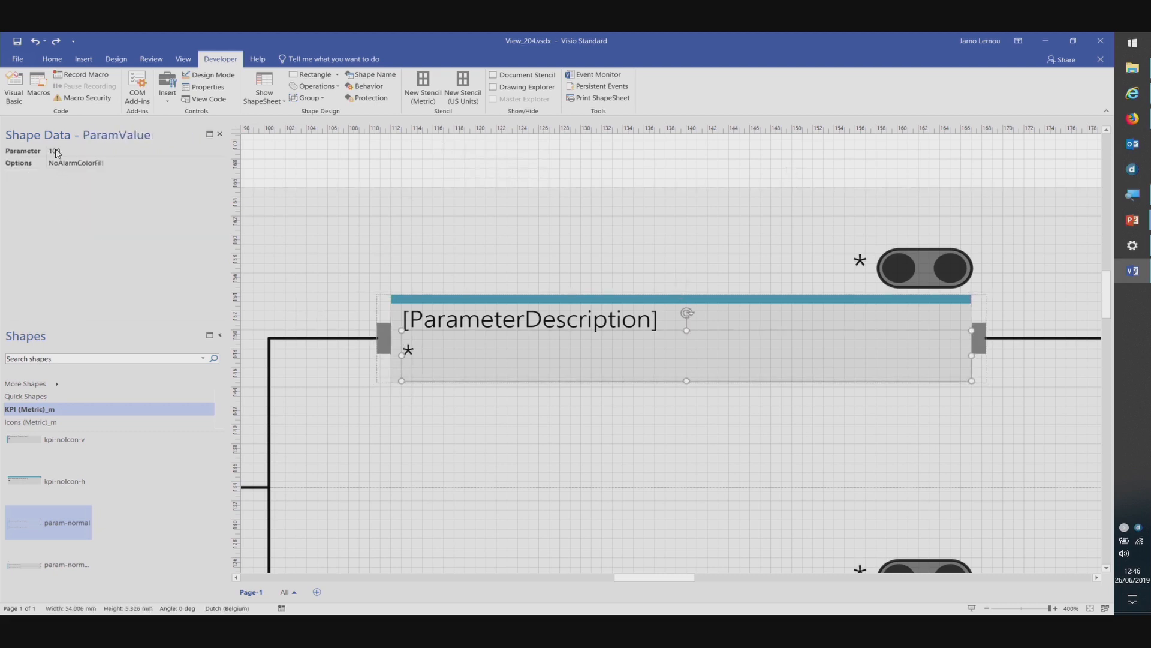
pyautogui.click(396, 204)
pyautogui.click(462, 367)
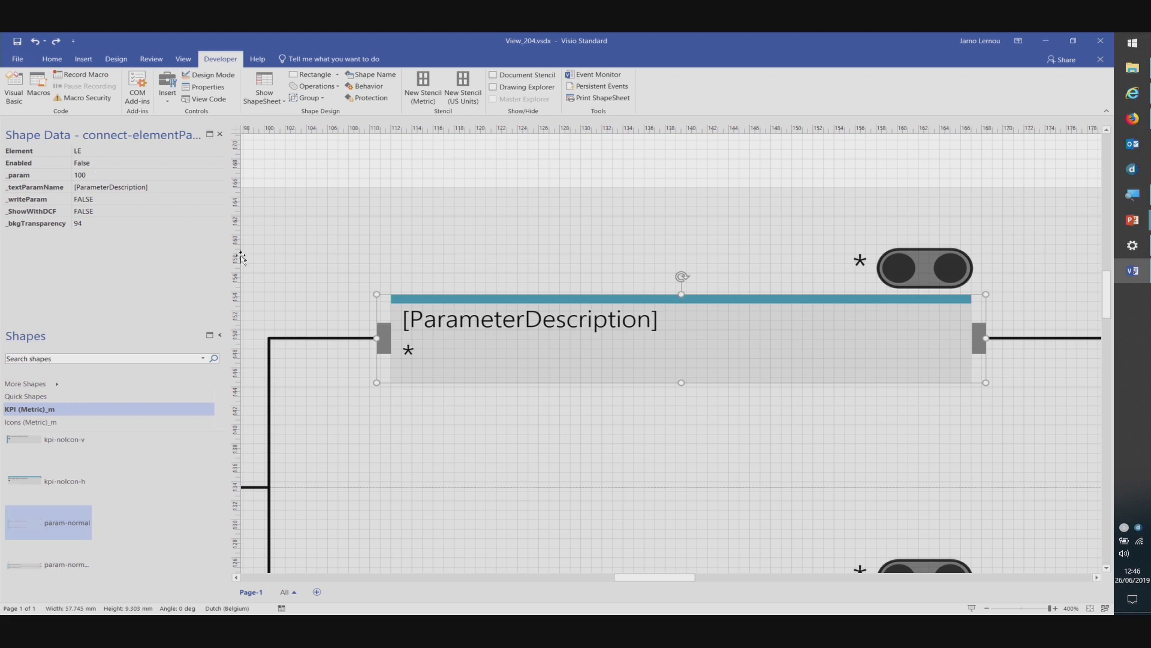
# - Enter 100 as the Parameter value of the ParamValue sub-shape in the first parameter block
pyautogui.click(409, 353)
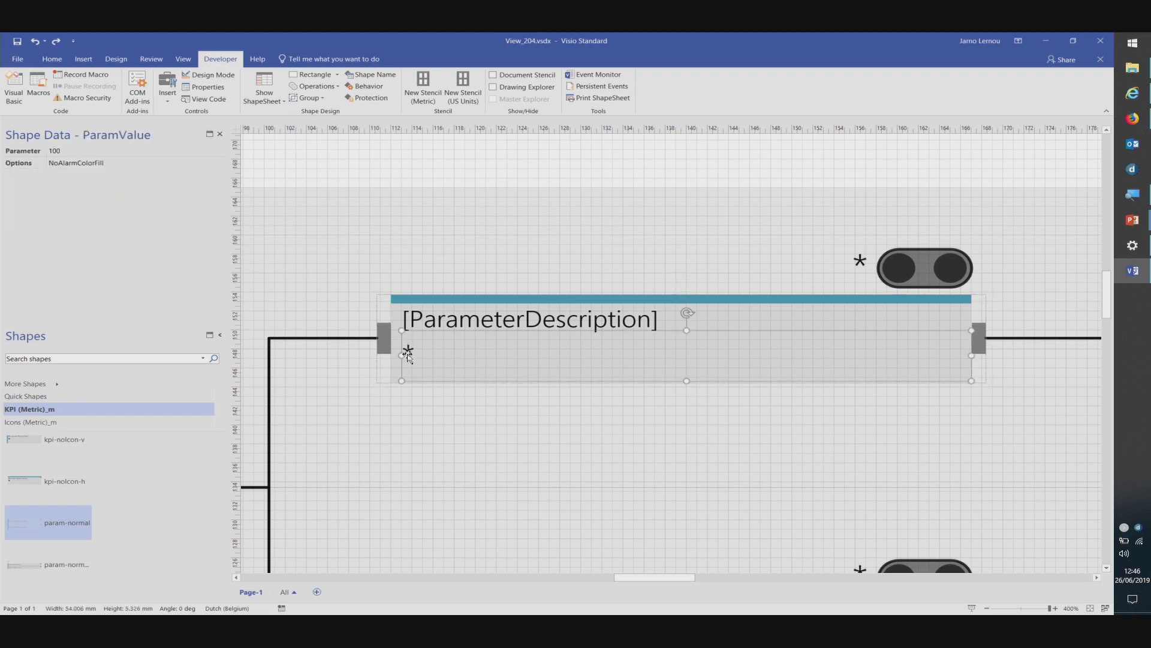
pyautogui.click(70, 151)
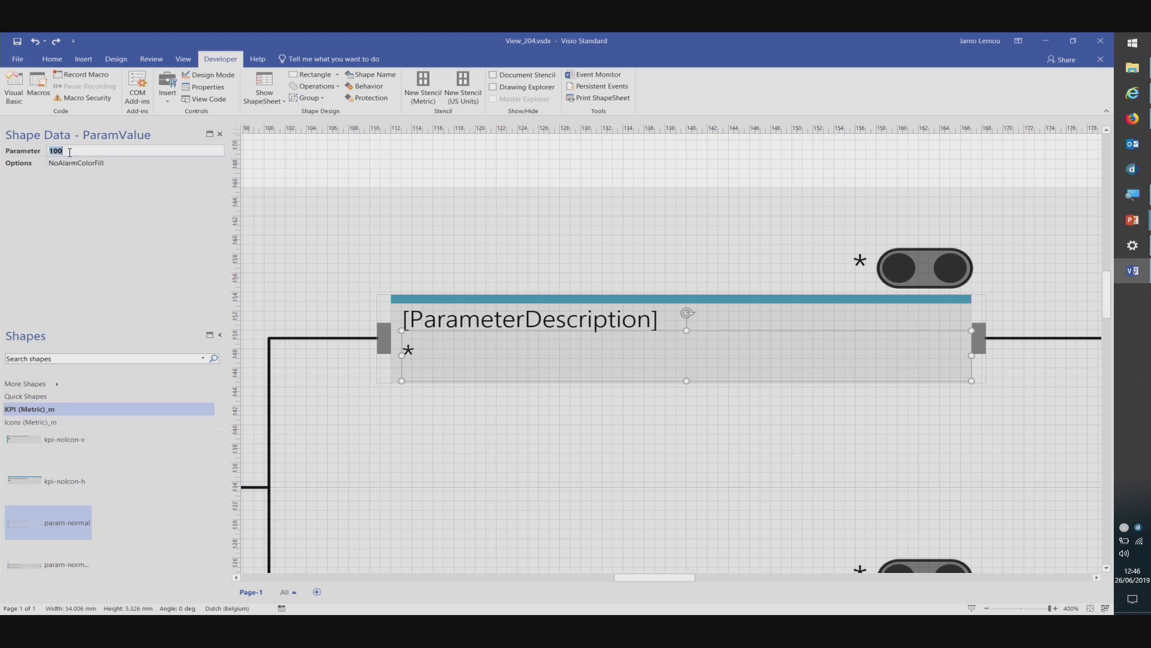
pyautogui.write('100')
pyautogui.press('Return')
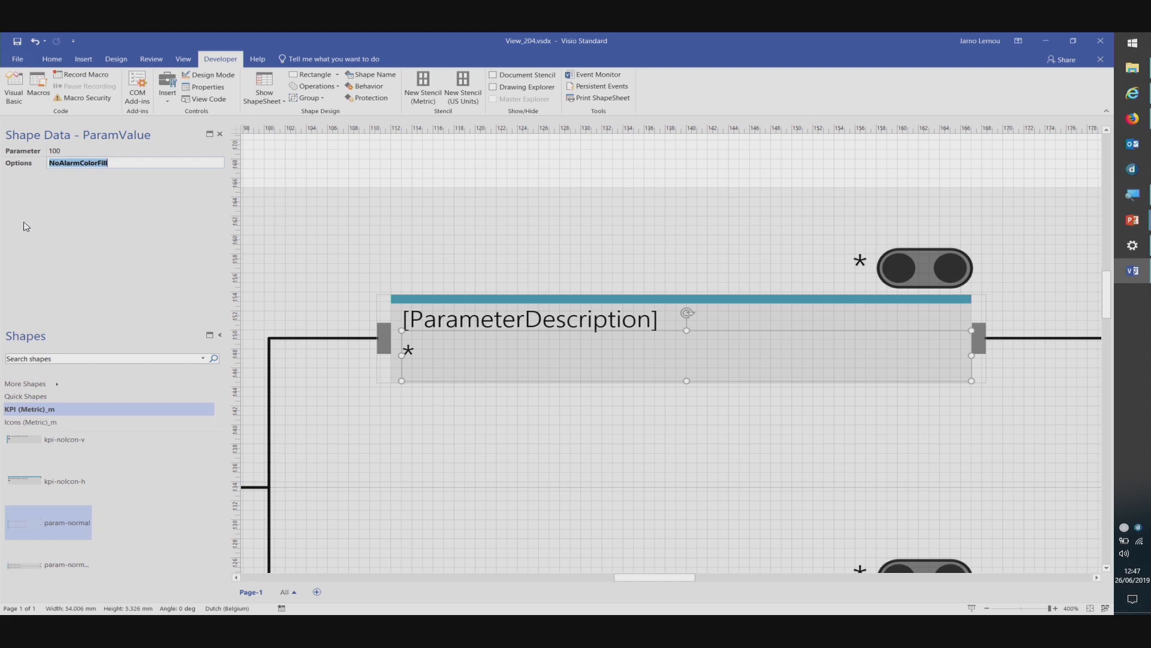
pyautogui.click(336, 168)
pyautogui.click(334, 167)
pyautogui.click(411, 338)
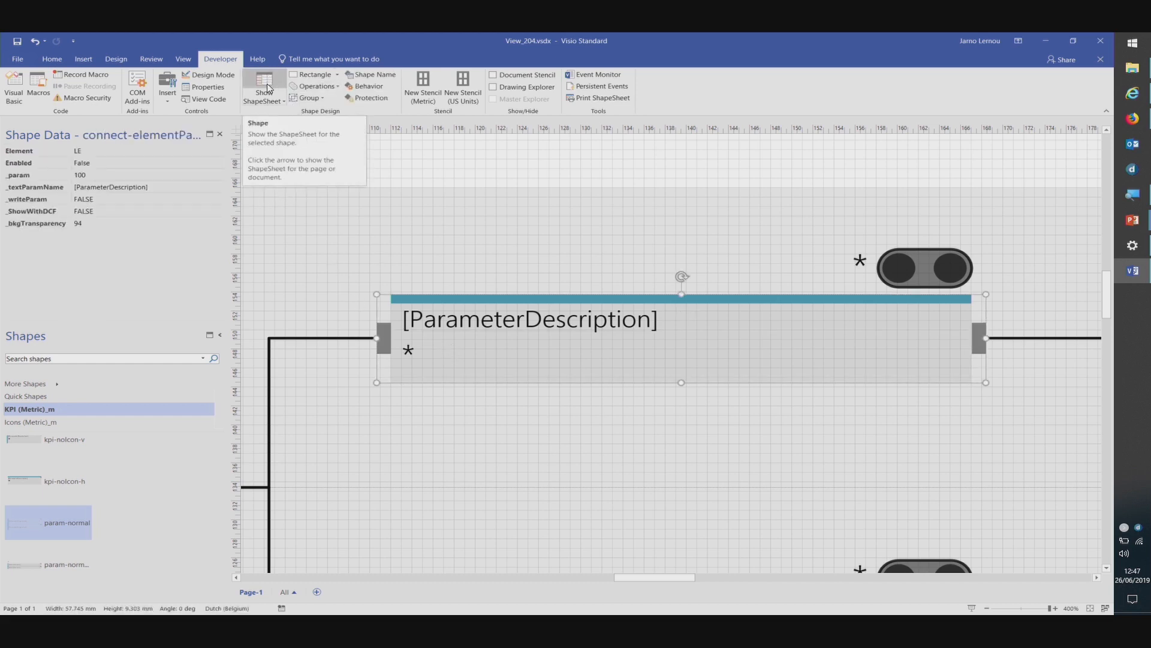
pyautogui.rightClick(432, 166)
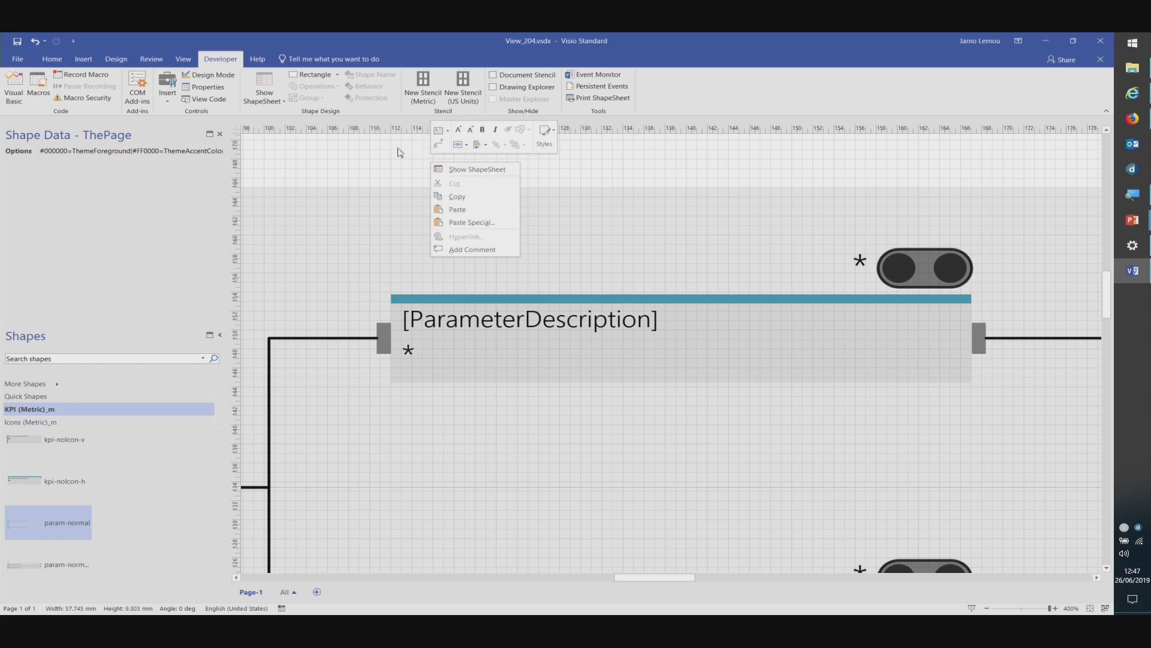
pyautogui.click(399, 152)
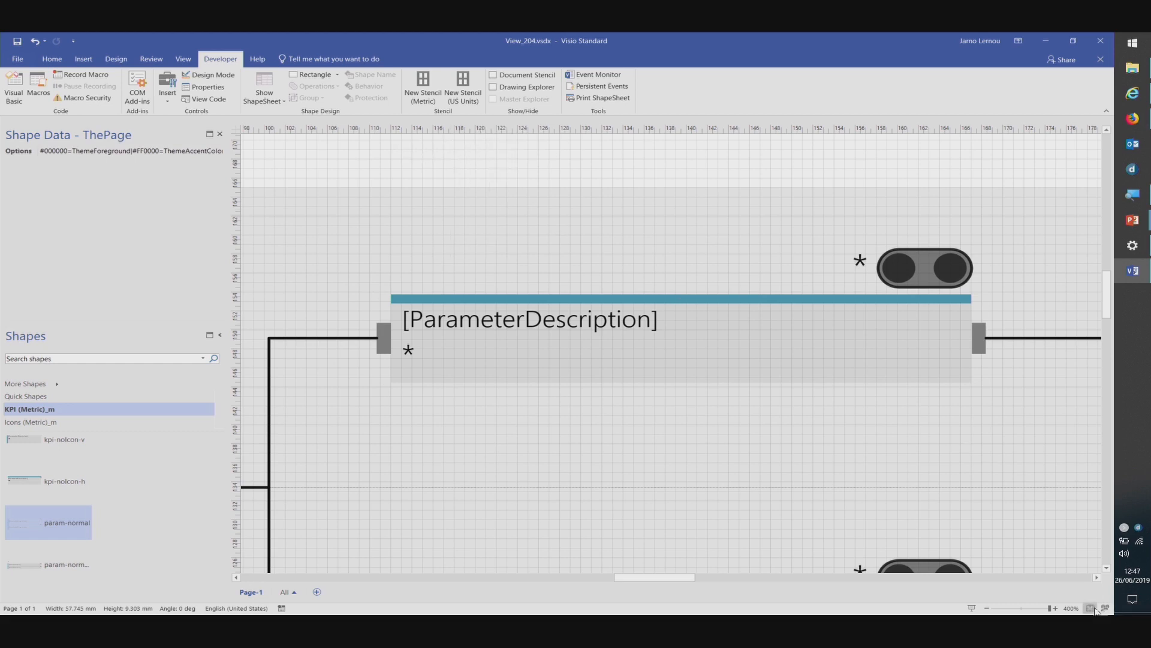
# - Examine the SLA block's shape data and its live values in the Session 2 - Admin view of DataMiner Cube, and return to Visio
pyautogui.click(1090, 608)
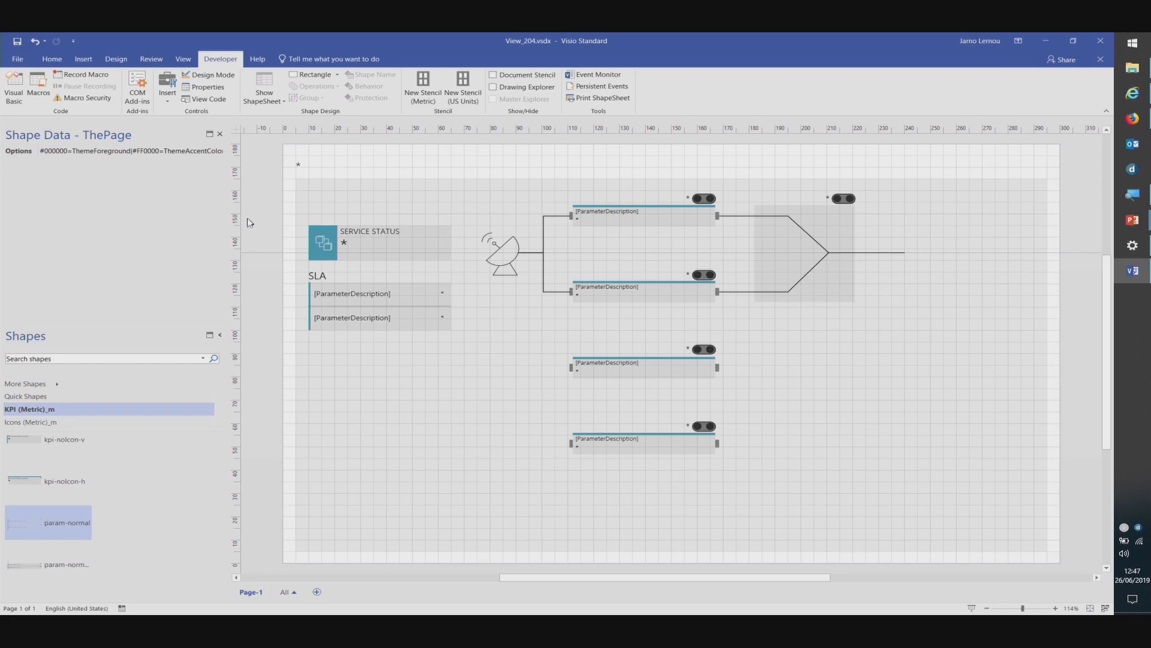
pyautogui.click(390, 292)
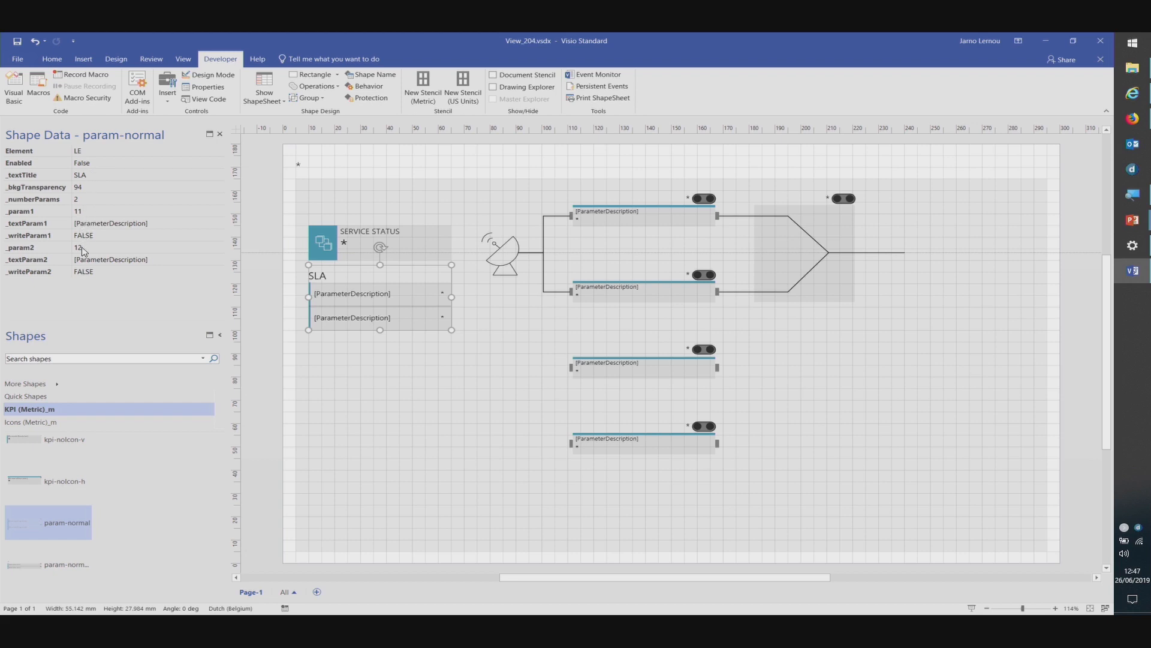
pyautogui.click(1134, 94)
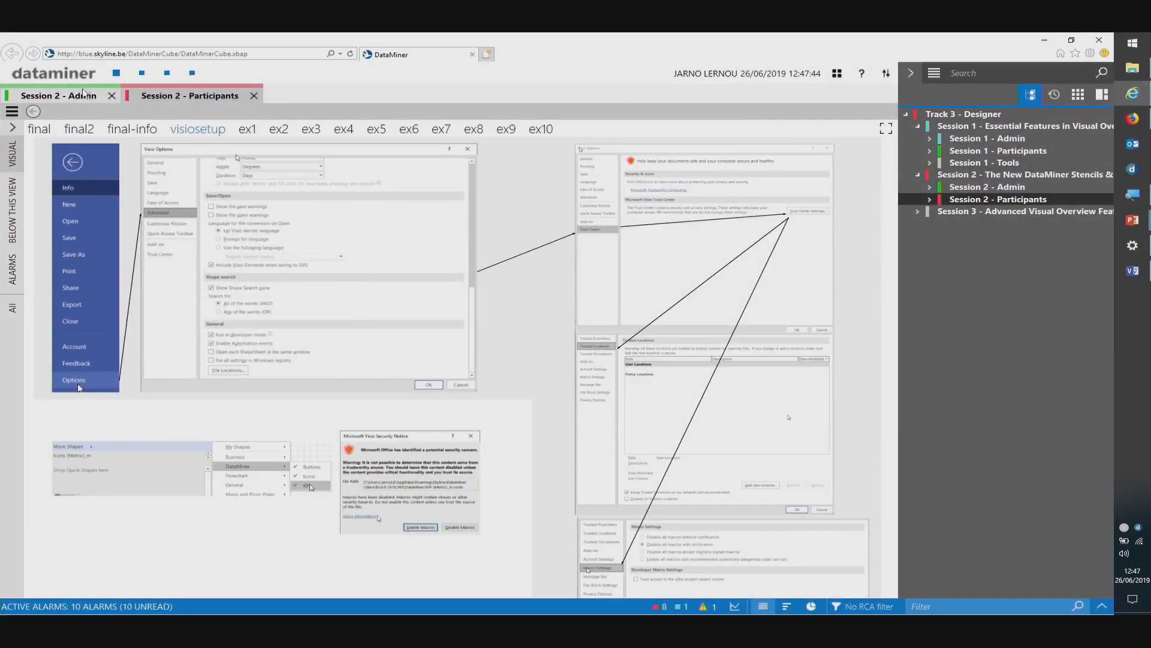
pyautogui.click(83, 94)
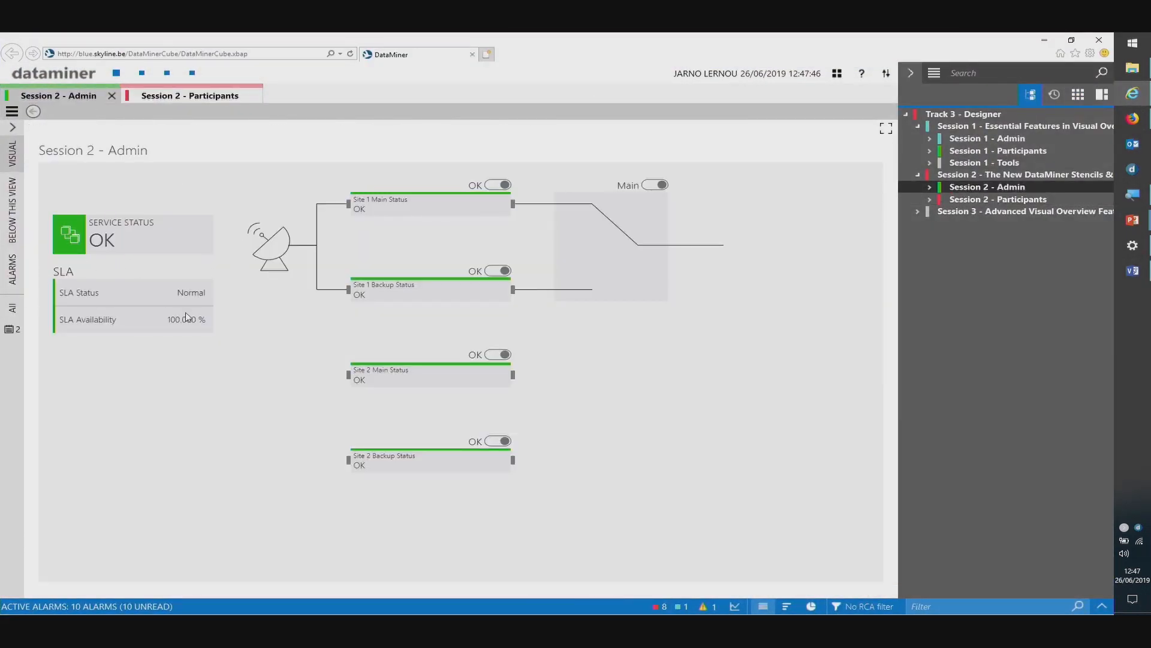
pyautogui.hotkey('alt', 'Tab')
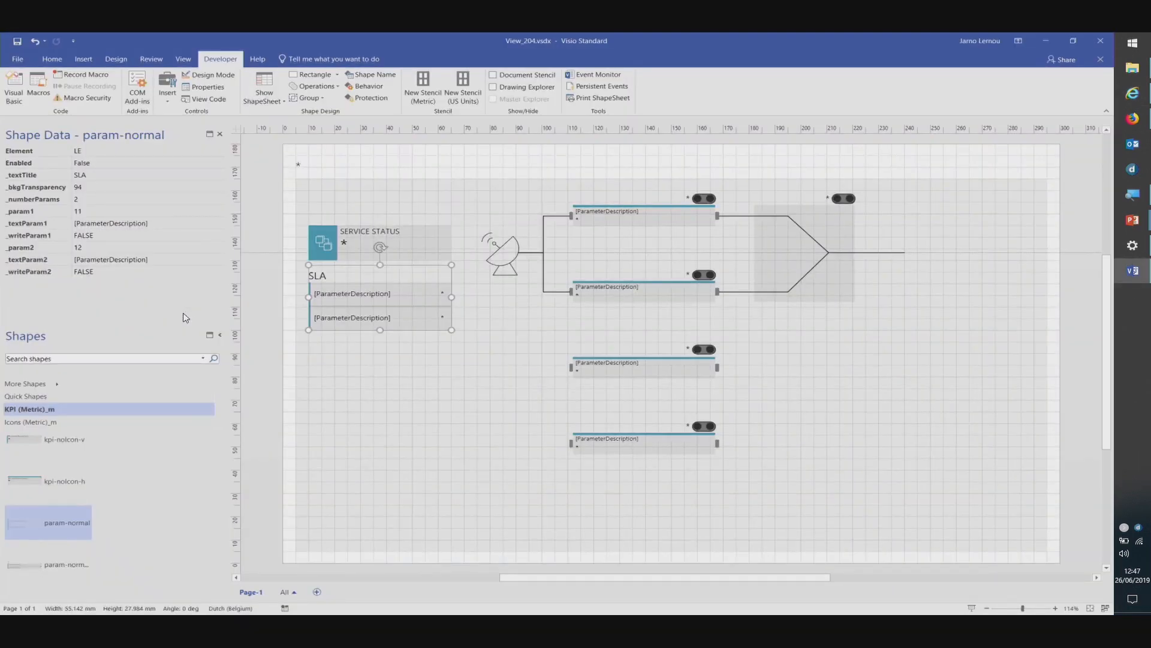
# - Narrow the SLA block's Title sub-shape from its left edge to about 46.6 mm wide
pyautogui.click(309, 275)
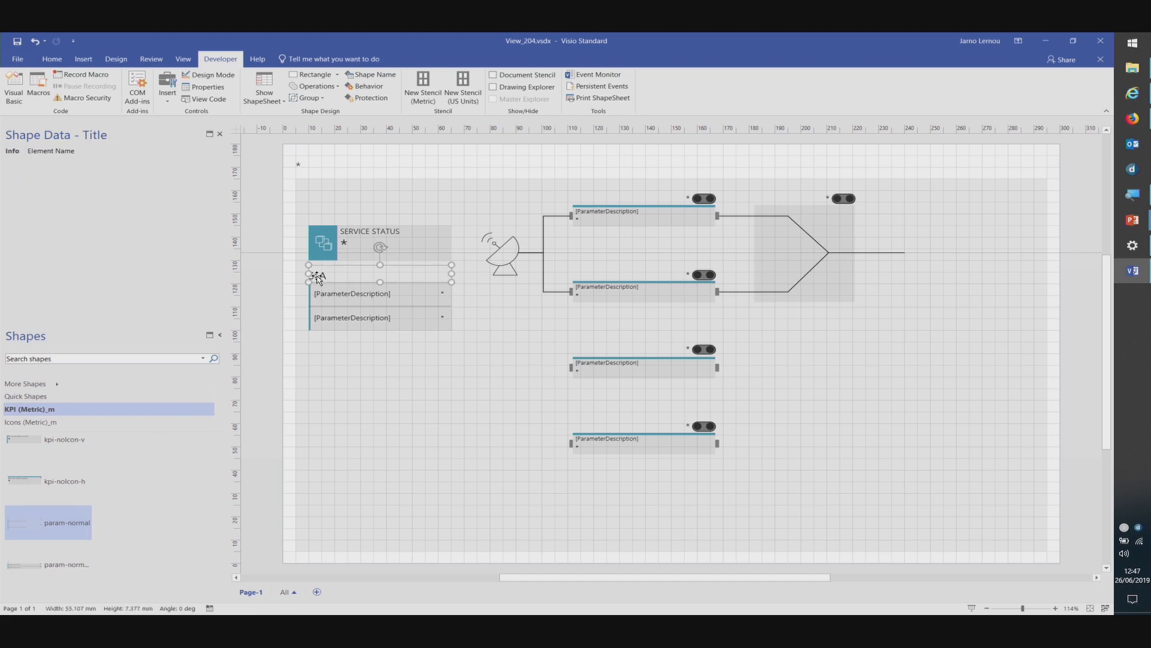
pyautogui.moveTo(309, 276); pyautogui.dragTo(330, 277)
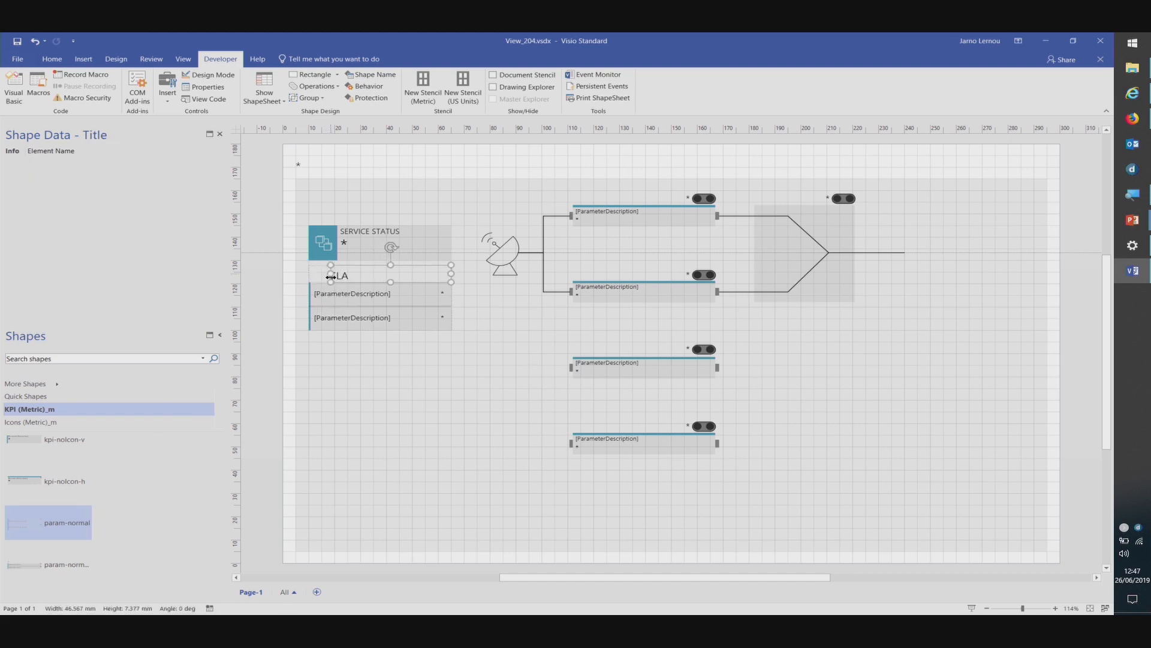
# - Search the shape library for SLA and place the SLA 2 icon to the left of the SLA title
pyautogui.moveTo(293, 256); pyautogui.dragTo(350, 308)
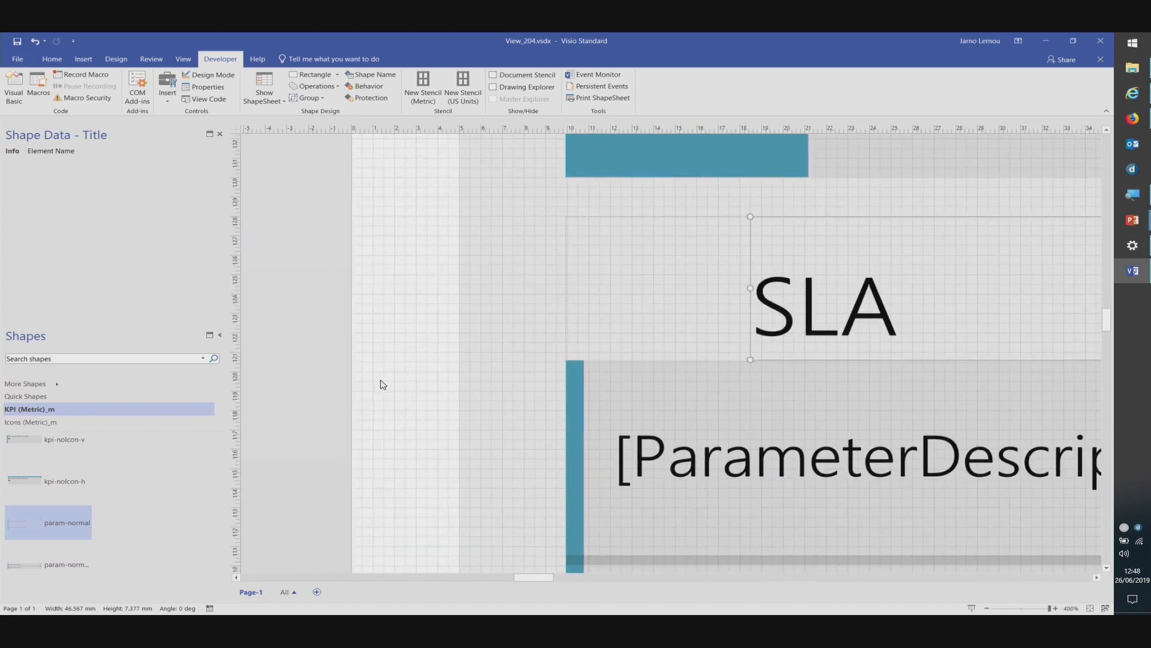
pyautogui.click(31, 422)
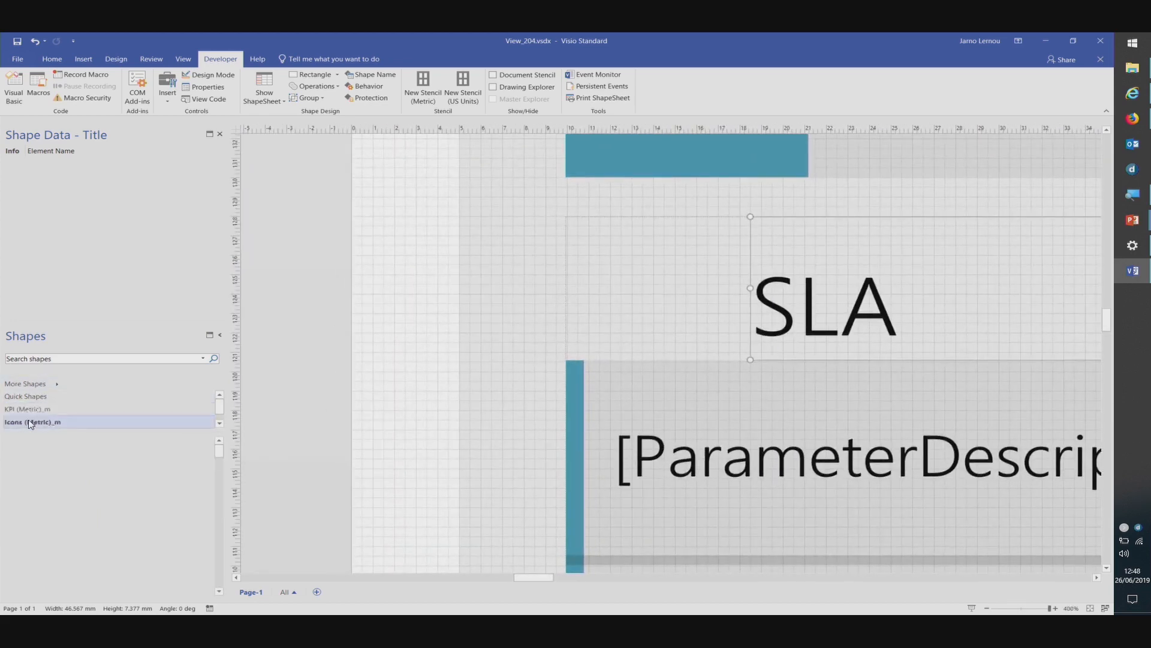
pyautogui.click(30, 359)
pyautogui.write('LS')
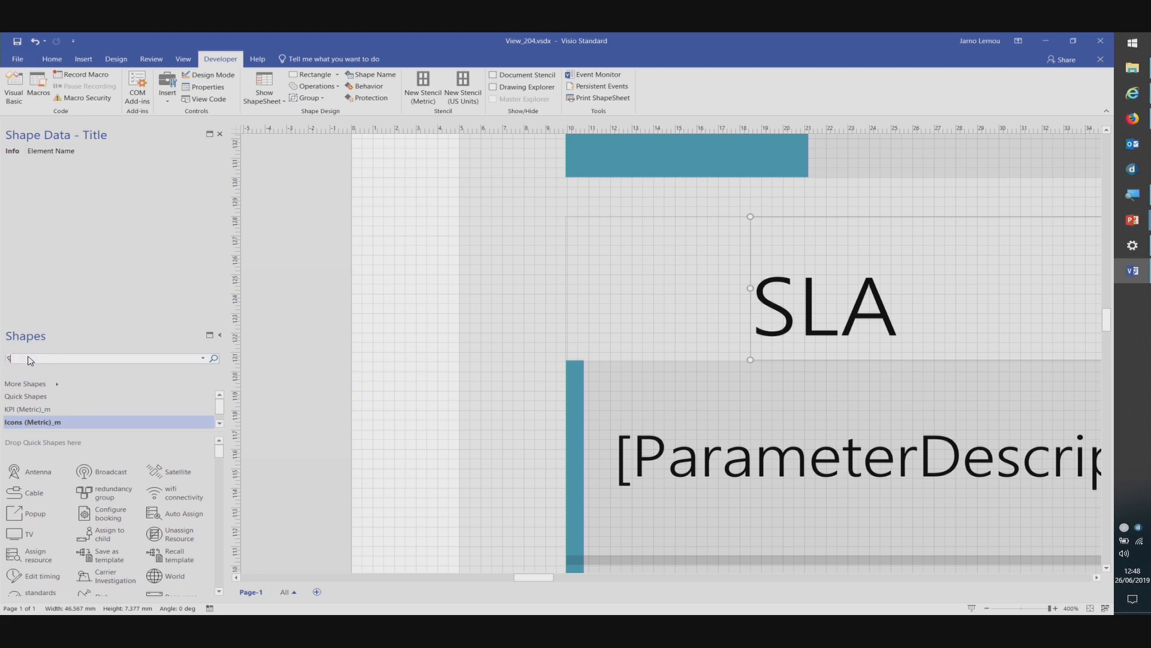
pyautogui.write('A')
pyautogui.press('Return')
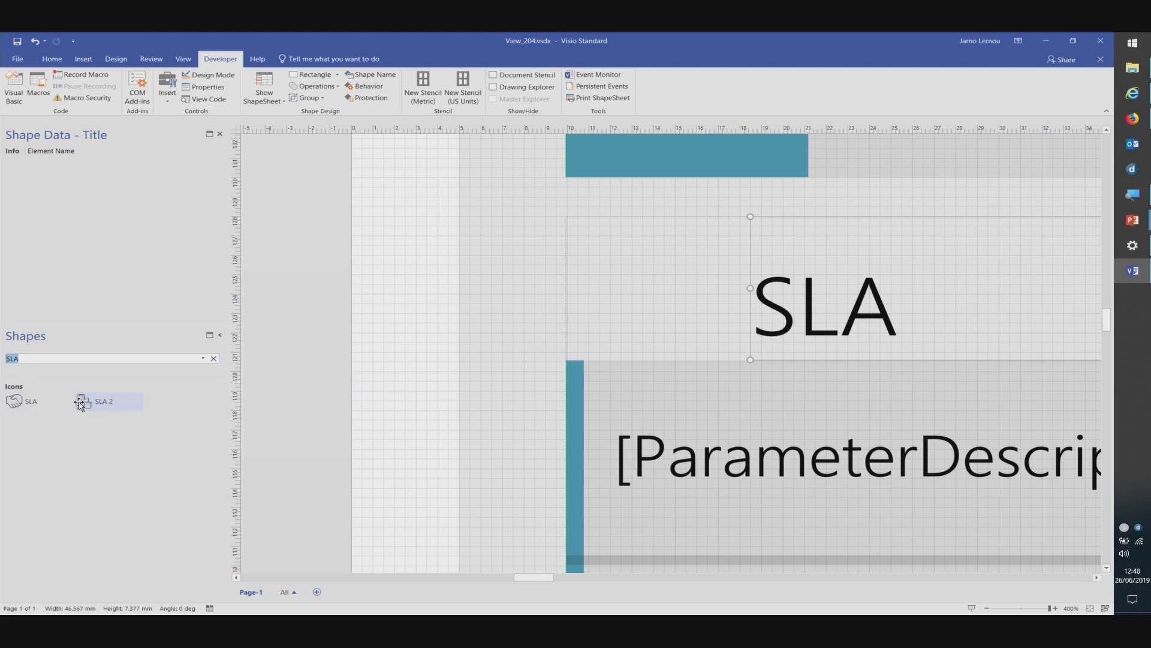
pyautogui.moveTo(80, 403); pyautogui.dragTo(650, 271)
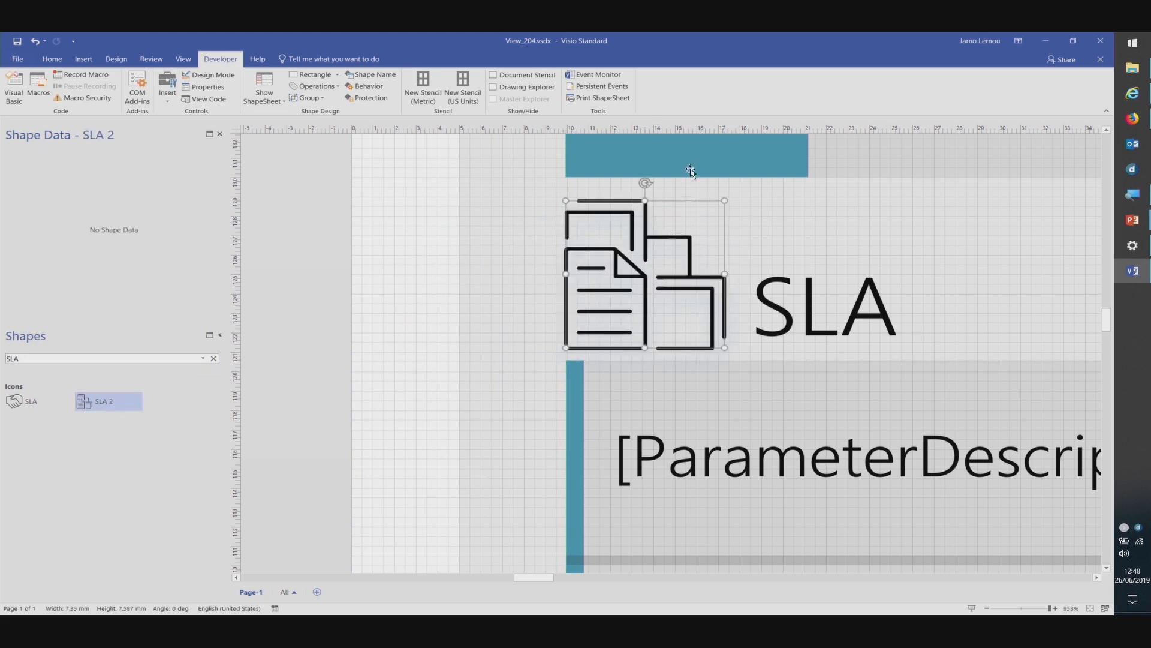
# - Shrink the SLA 2 icon to about 4.6 by 4.7 mm, keeping its lower-left corner in place
pyautogui.click(699, 245)
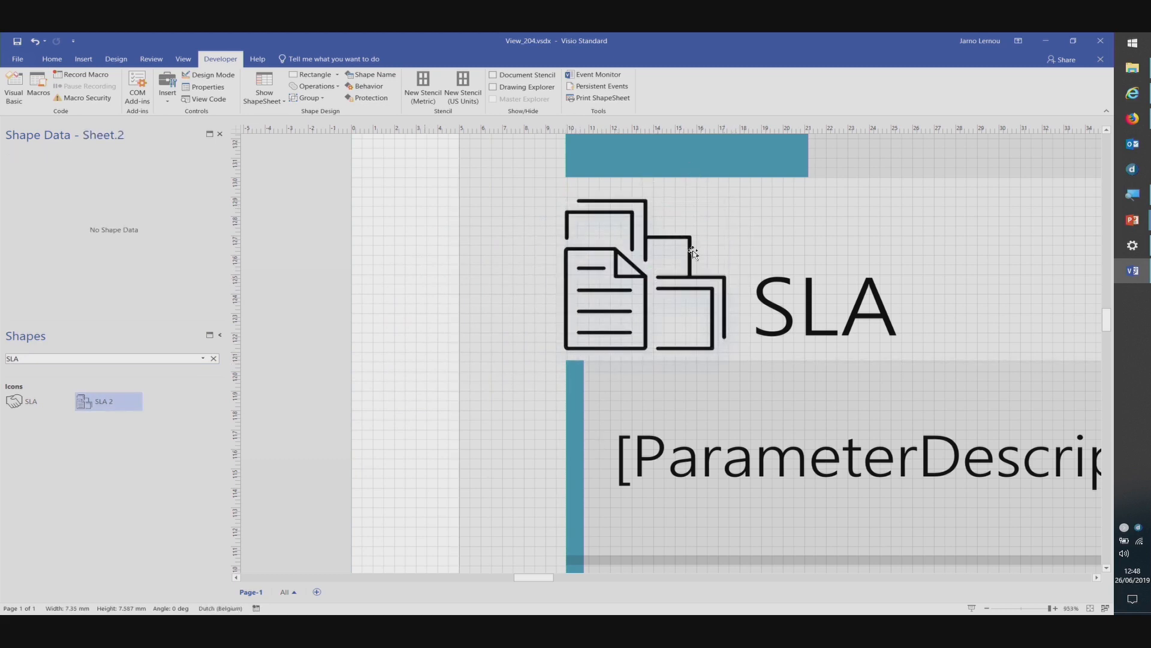
pyautogui.hotkey('ctrl', 'z')
pyautogui.hotkey('ctrl', 'z')
pyautogui.click(627, 265)
pyautogui.moveTo(694, 225); pyautogui.dragTo(666, 250)
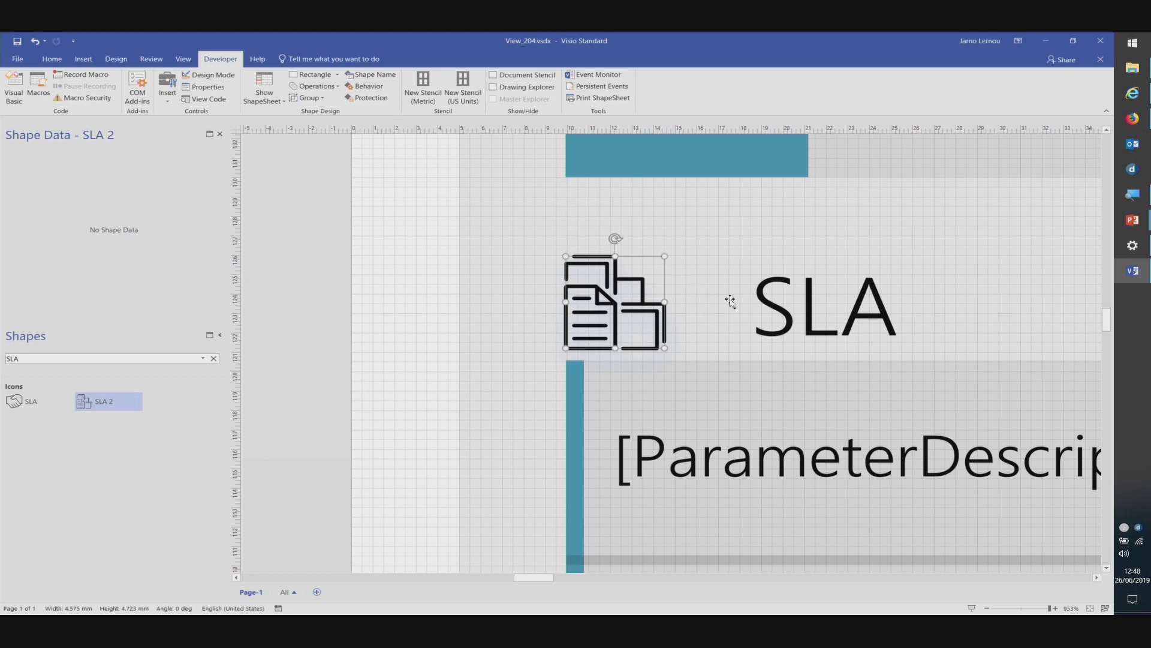
# - Extend the SLA block's Title sub-shape toward the icon to about 49 mm wide
pyautogui.click(749, 300)
pyautogui.click(749, 298)
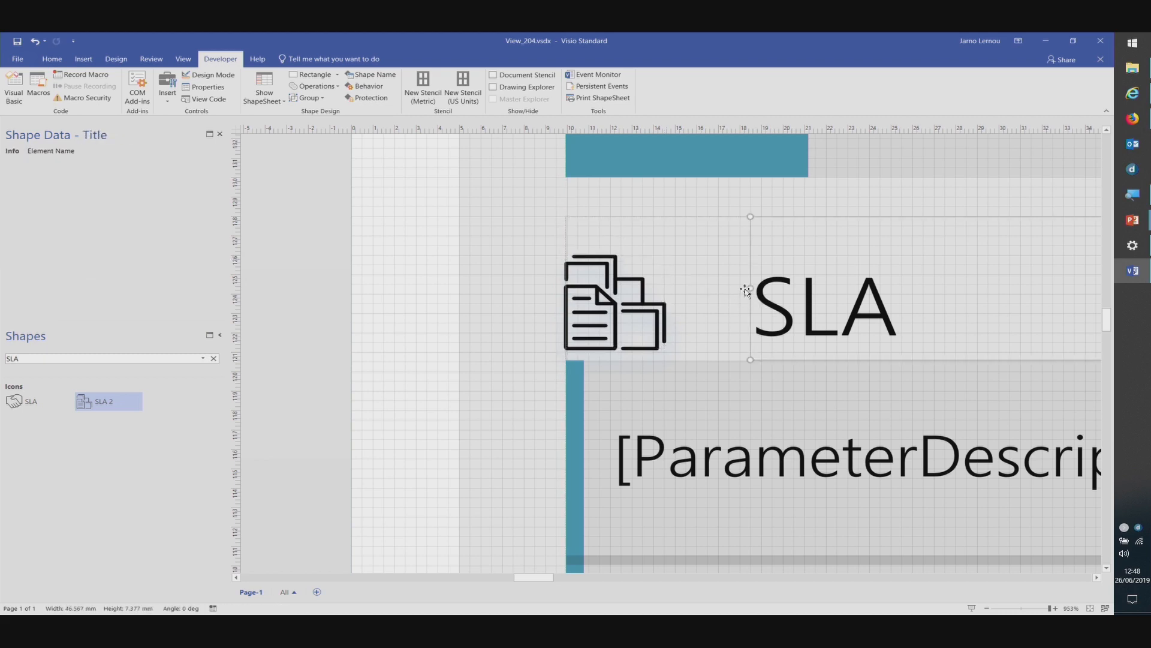
pyautogui.moveTo(749, 290); pyautogui.dragTo(696, 304)
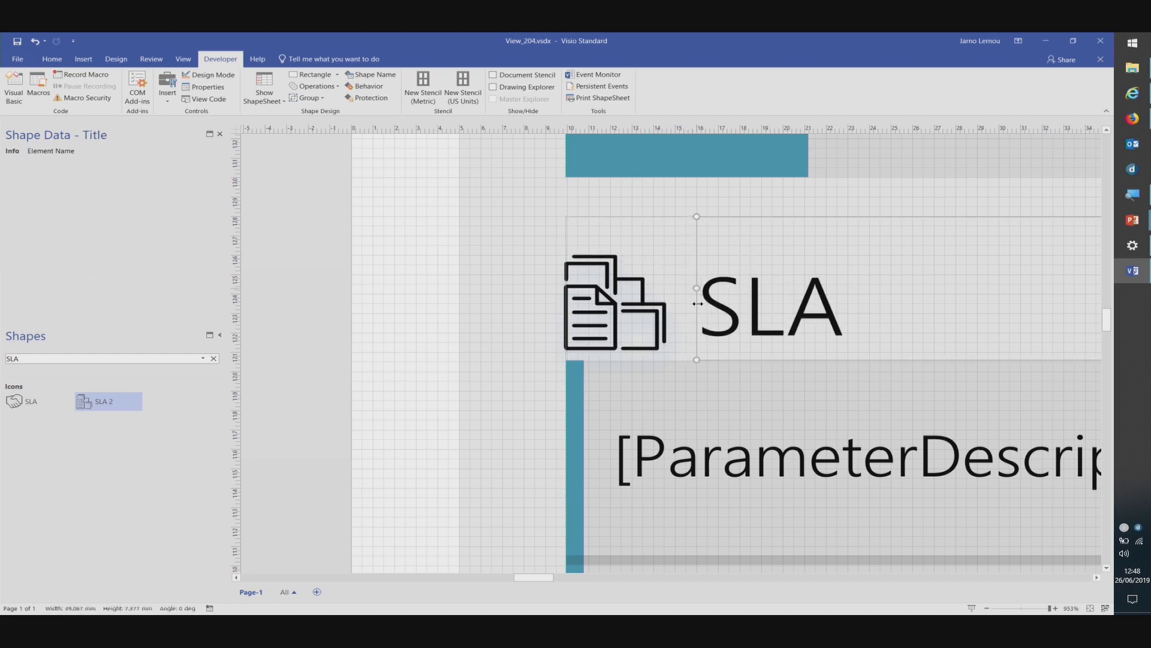
pyautogui.click(336, 310)
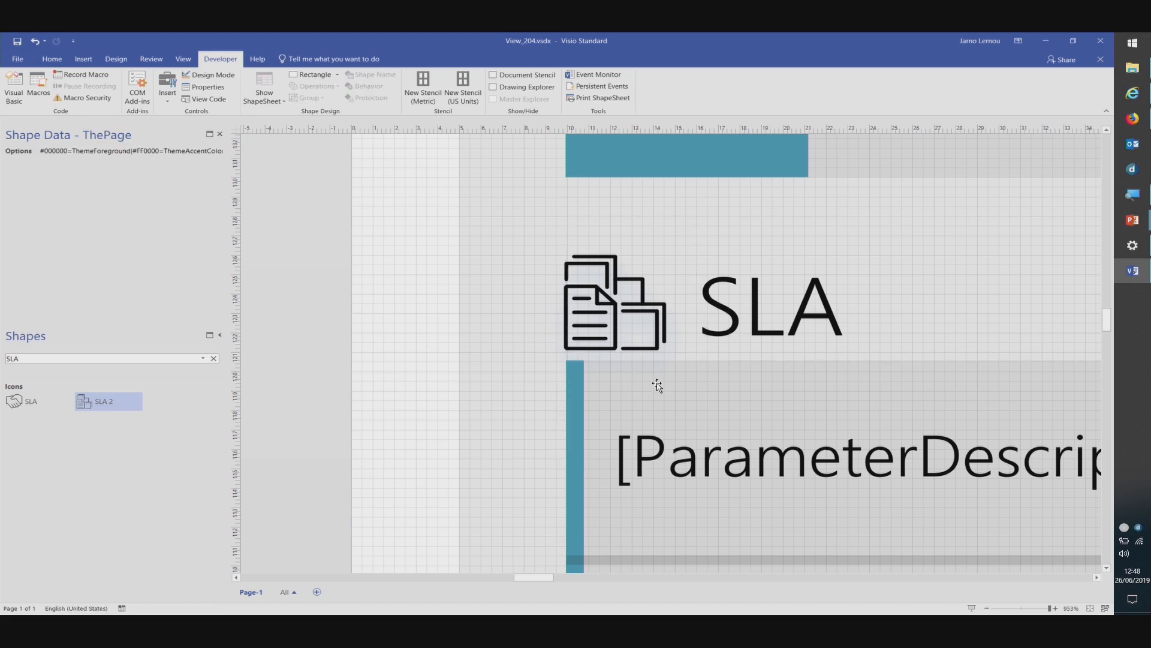
# - Try moving the SLA block to the right without its icon, and undo the move
pyautogui.click(679, 429)
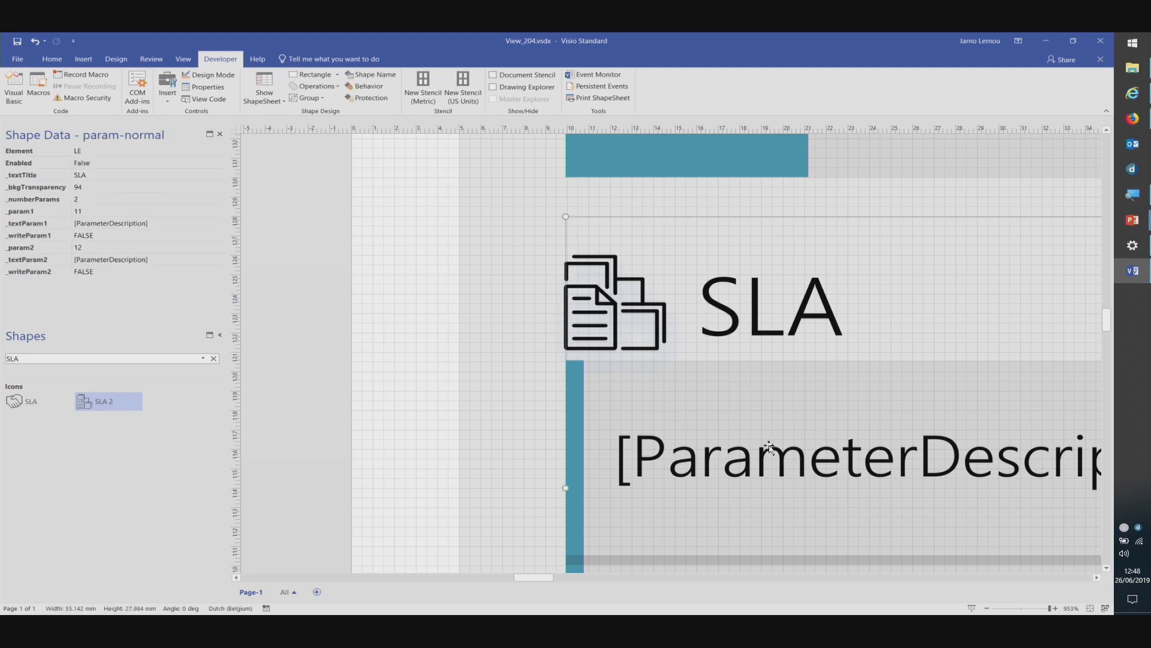
pyautogui.moveTo(831, 432); pyautogui.dragTo(901, 434)
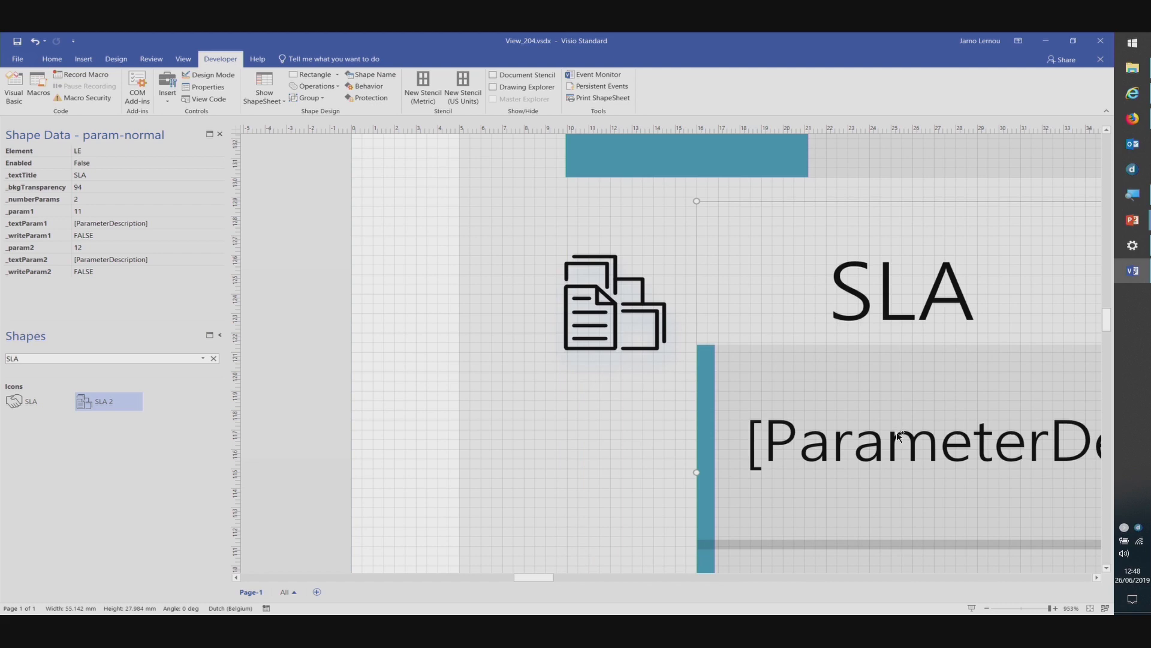
pyautogui.hotkey('ctrl', 'z')
# - Add the SLA 2 icon to the SLA block's existing group
pyautogui.keyDown('shift'); pyautogui.click(608, 305); pyautogui.keyUp('shift')
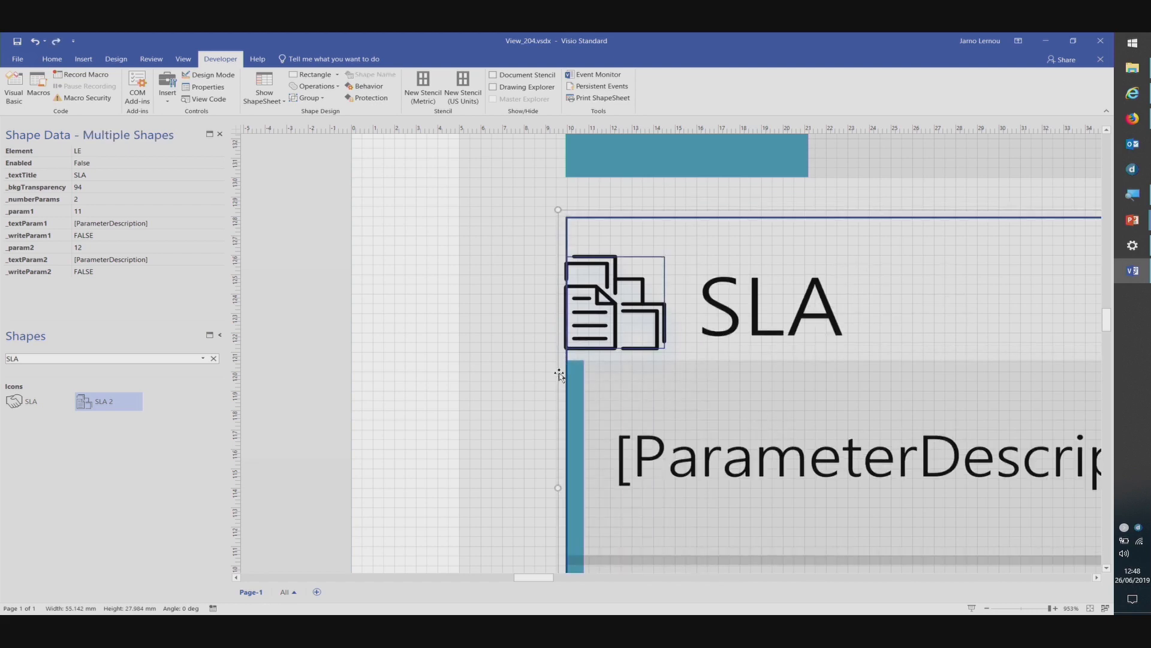
pyautogui.click(52, 59)
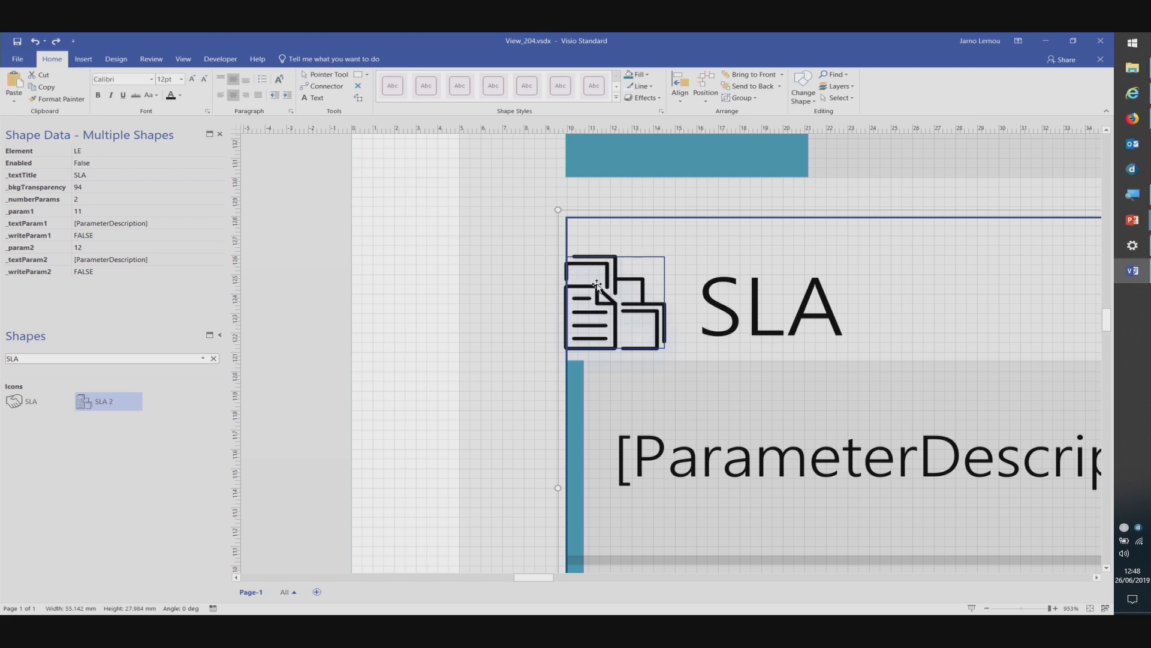
pyautogui.click(738, 100)
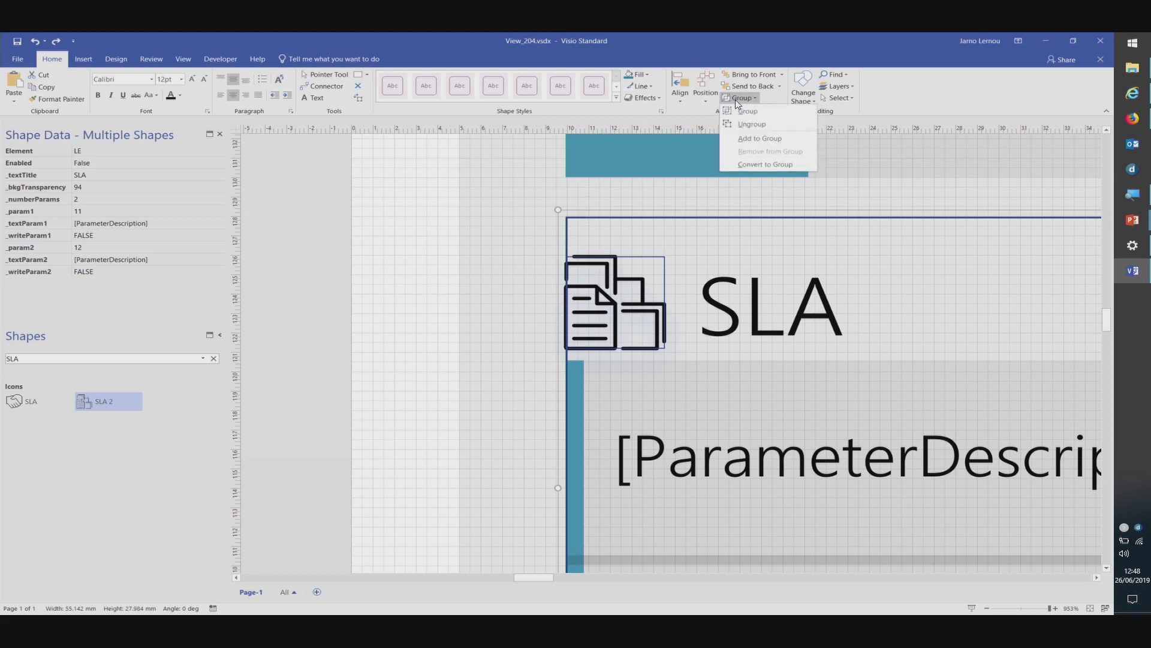
pyautogui.click(749, 140)
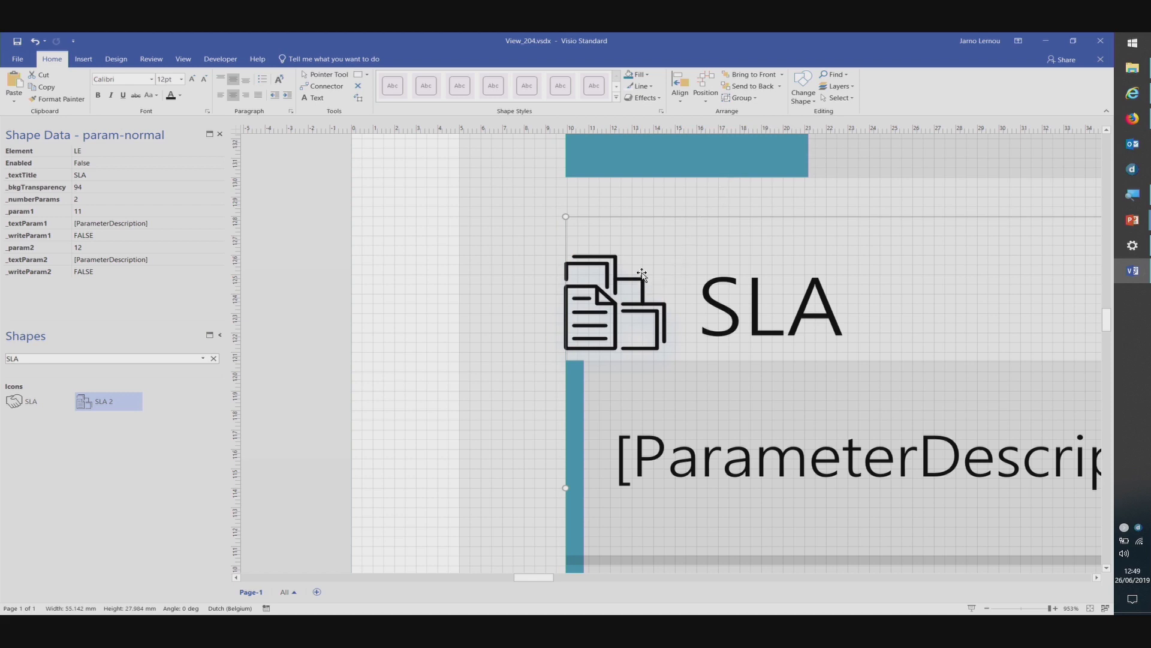
# - Draw a rectangle about 2.7 mm square in the margin beside the SLA block, and delete it
pyautogui.click(358, 74)
pyautogui.moveTo(362, 189); pyautogui.dragTo(427, 242)
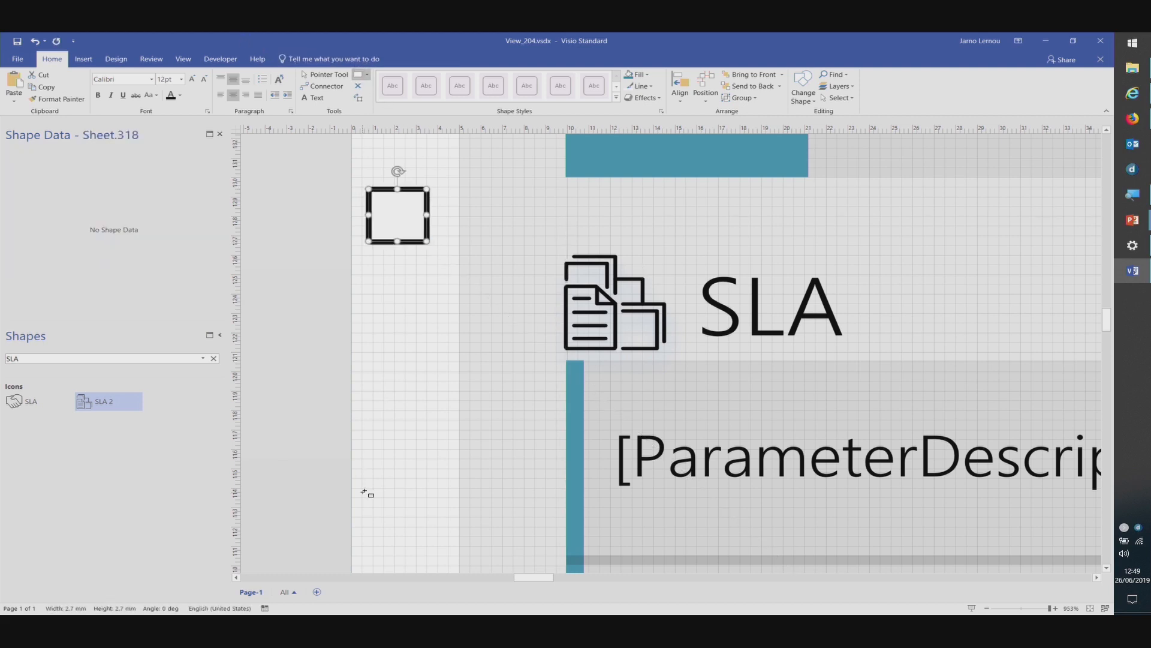
pyautogui.click(750, 354)
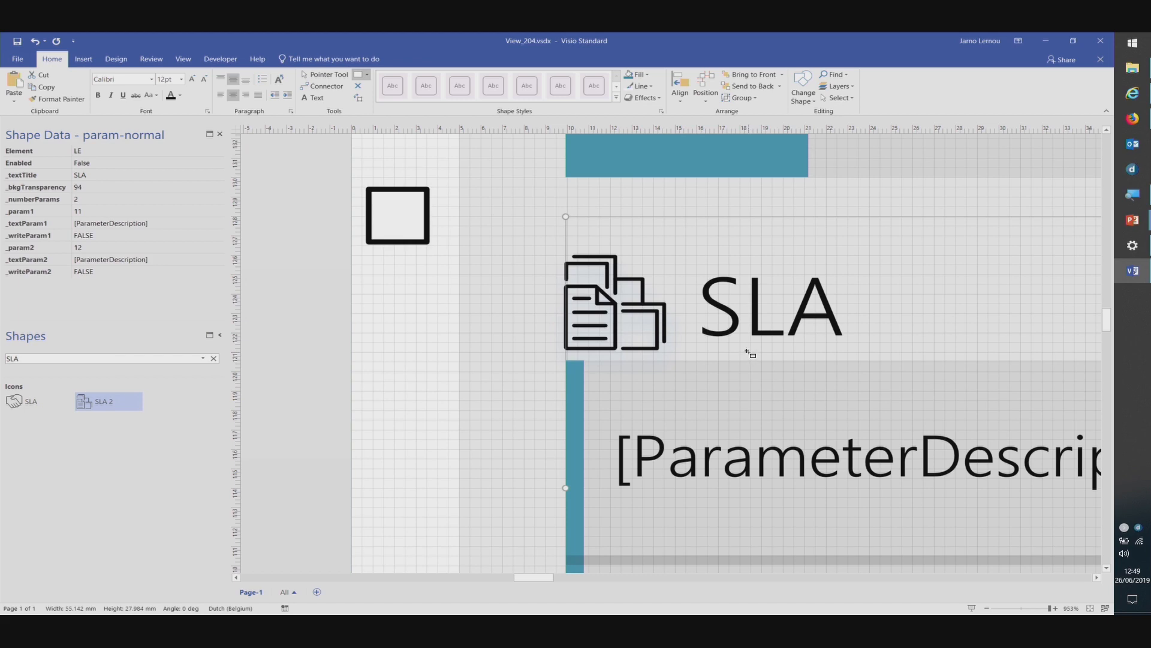
pyautogui.click(394, 223)
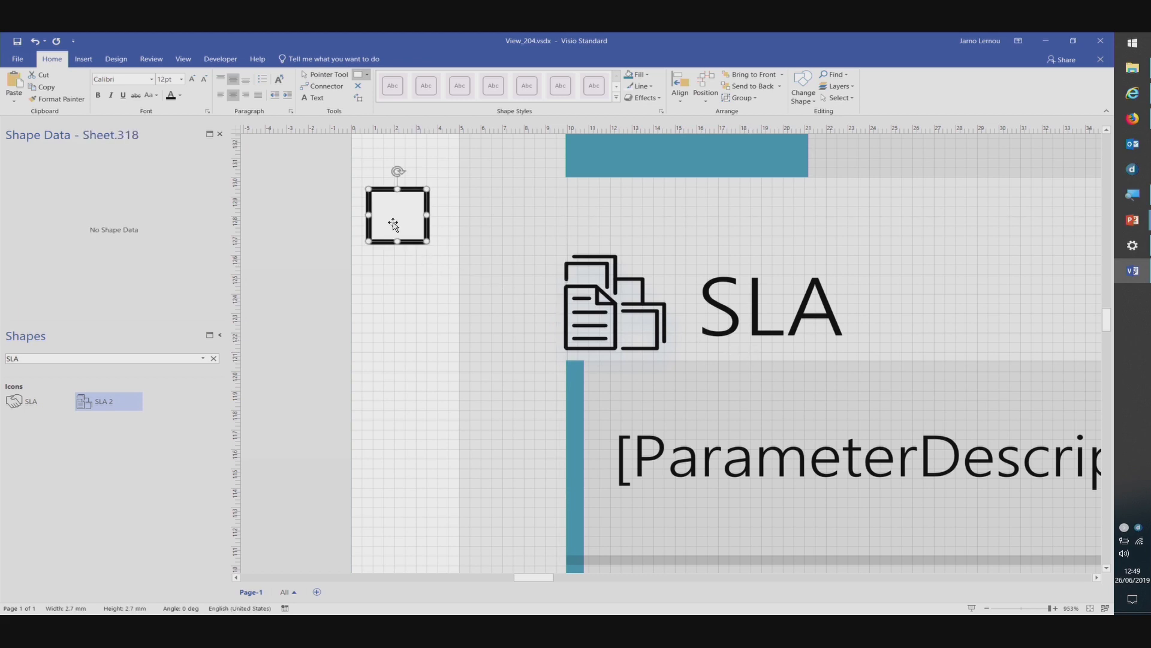
pyautogui.press('Delete')
# - Save the drawing, switch to DataMiner Cube and inspect the updated SLA block and the site status blocks
pyautogui.hotkey('ctrl', 's')
pyautogui.hotkey('alt', 'Tab')
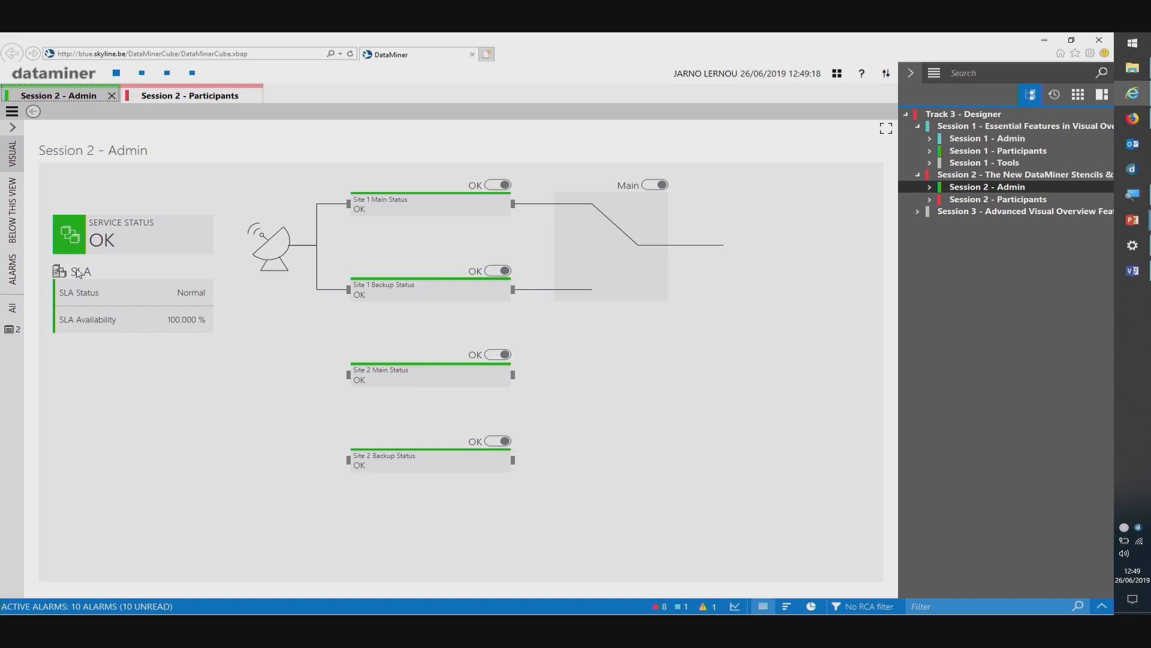
pyautogui.scroll(3, 77, 273)
pyautogui.moveTo(185, 268); pyautogui.dragTo(217, 264)
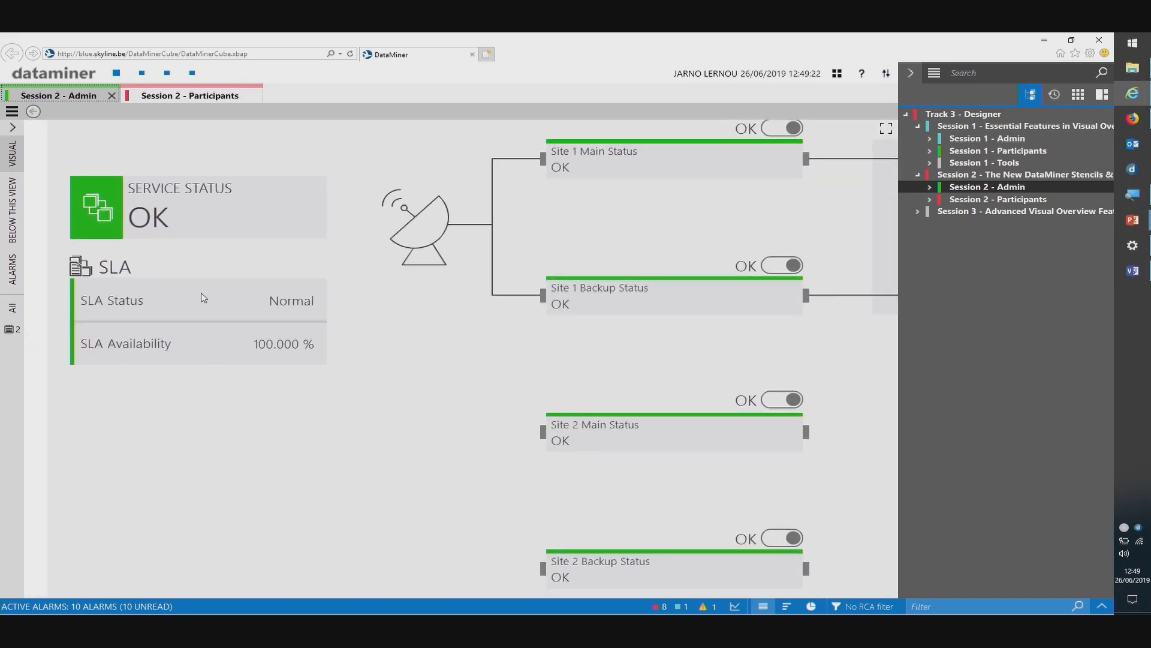
pyautogui.scroll(-5, 222, 298)
pyautogui.scroll(7, 502, 207)
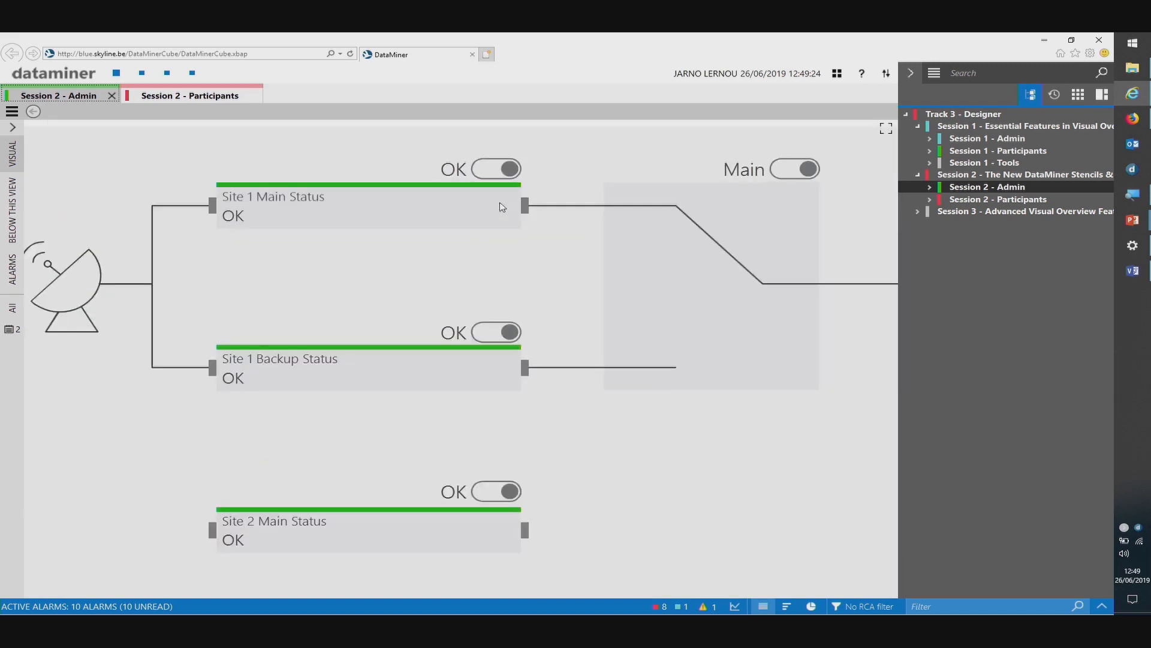
pyautogui.scroll(-7, 502, 207)
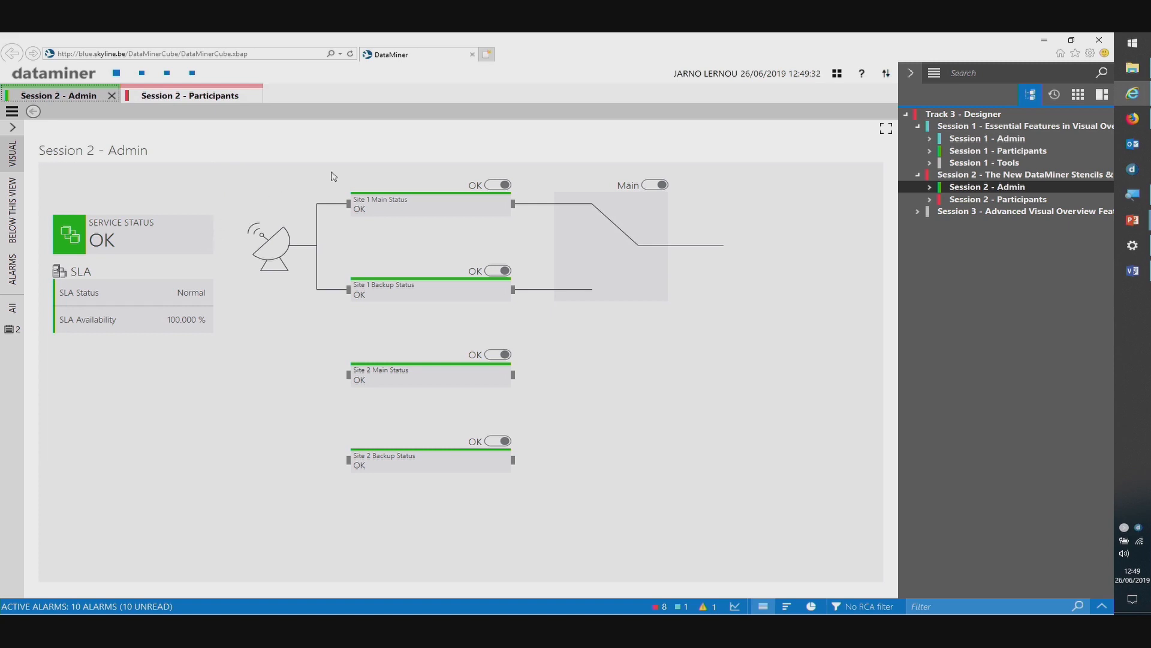
# - Switch back to Visio and place a copy of the SLA block directly below the original
pyautogui.click(1133, 271)
pyautogui.click(213, 358)
pyautogui.click(1091, 608)
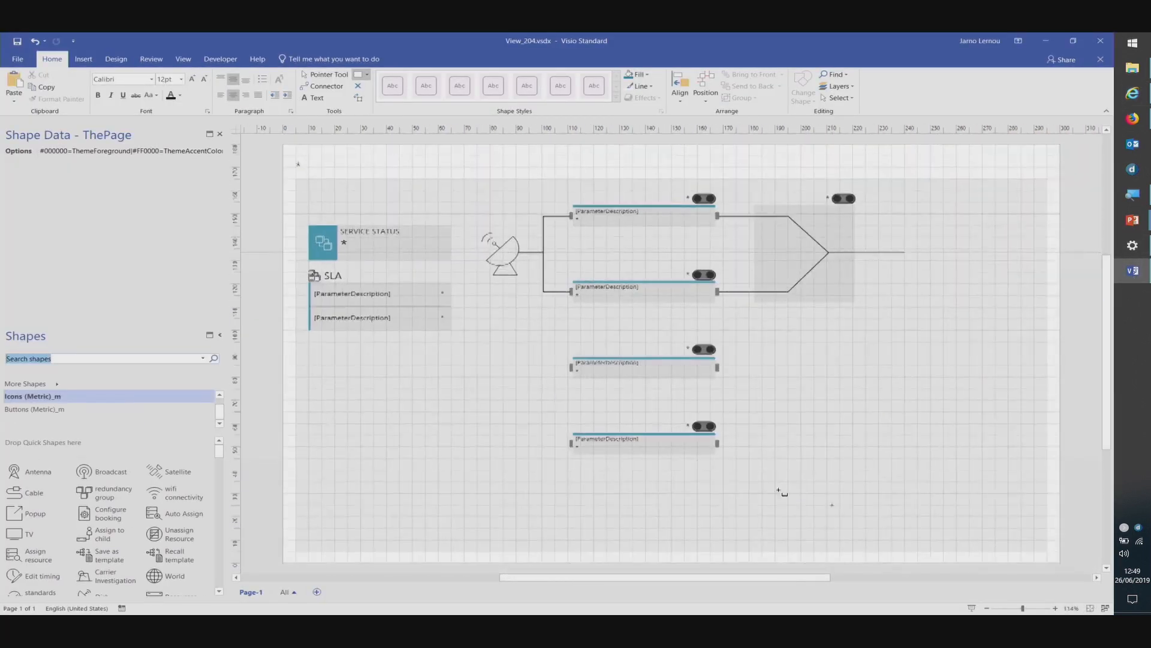
pyautogui.moveTo(371, 307); pyautogui.dragTo(365, 380)
pyautogui.click(367, 316)
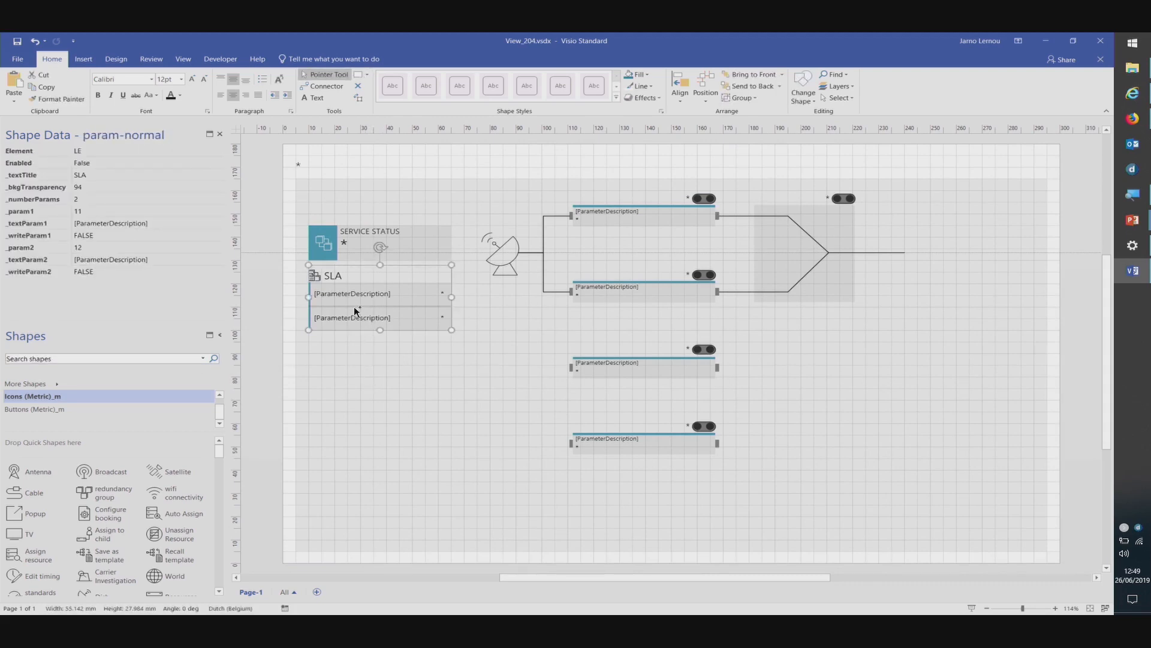
pyautogui.moveTo(353, 310); pyautogui.dragTo(352, 386)
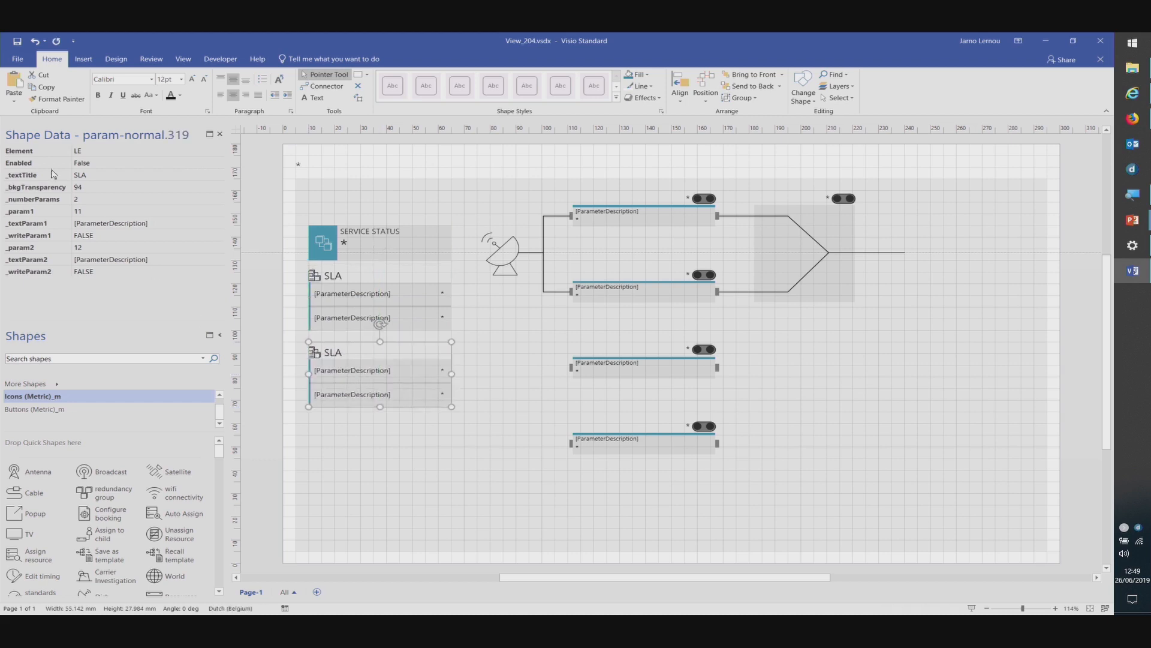
# - Set the copied block's _textTitle to SITE STATUS
pyautogui.click(79, 176)
pyautogui.write('SITE STATUS')
pyautogui.press('Return')
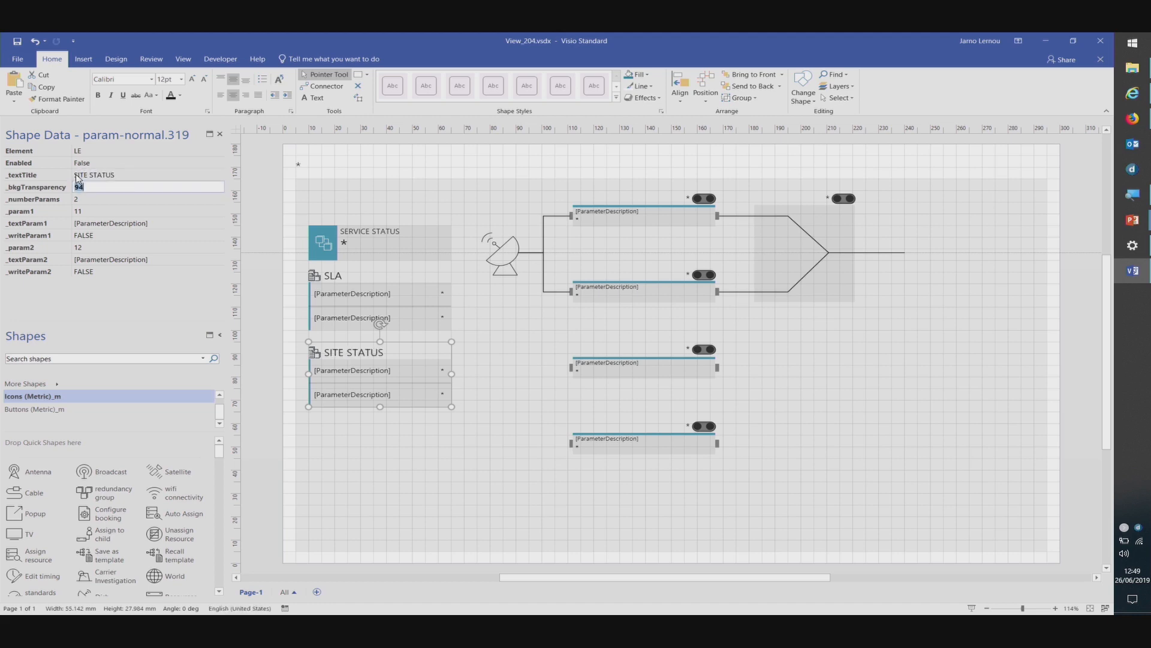
# - Set the SITE STATUS block's _param1 to 104 and _param2 to 105
pyautogui.click(79, 200)
pyautogui.click(83, 212)
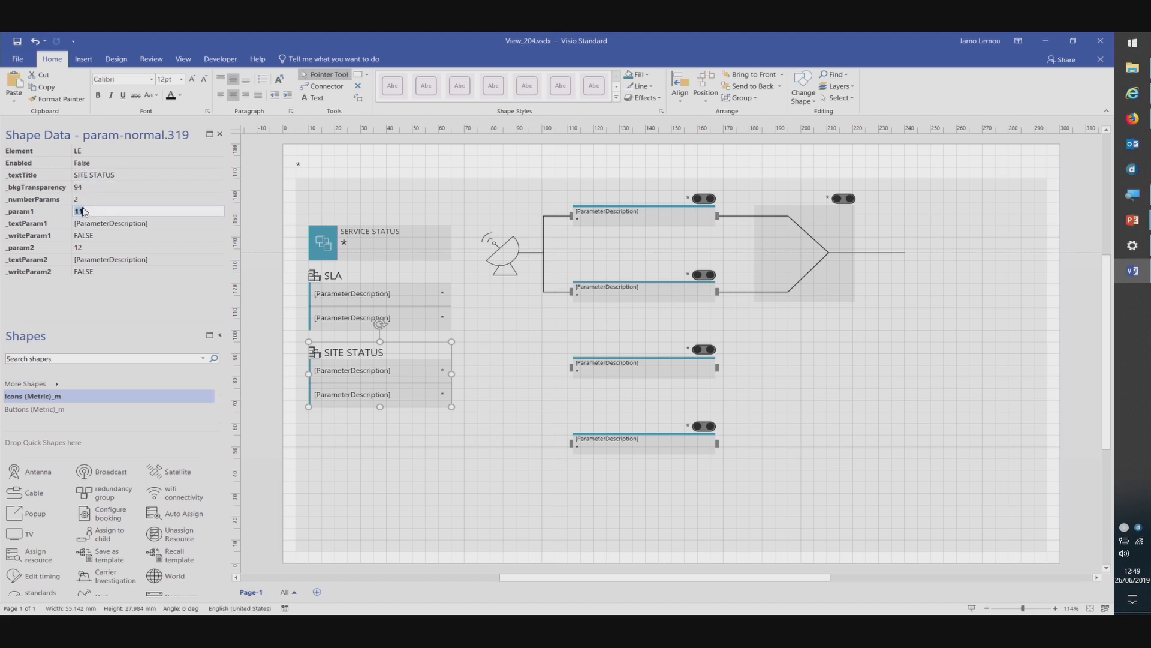
pyautogui.write('104')
pyautogui.press('Return')
pyautogui.press('Return')
pyautogui.press('Return')
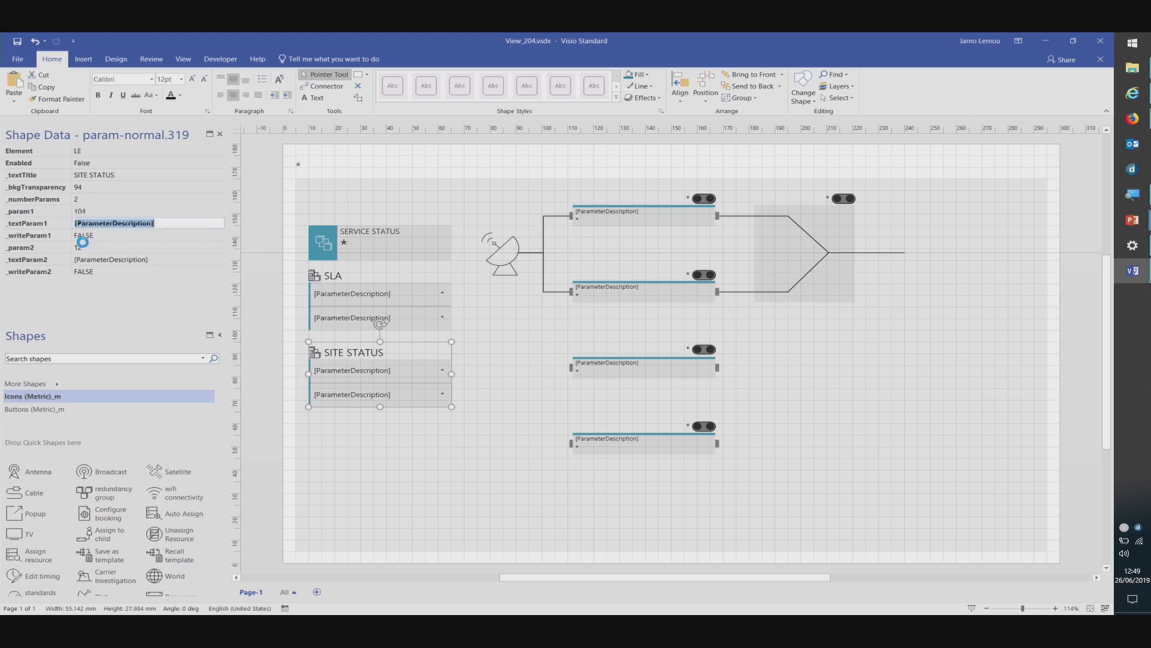
pyautogui.write('1')
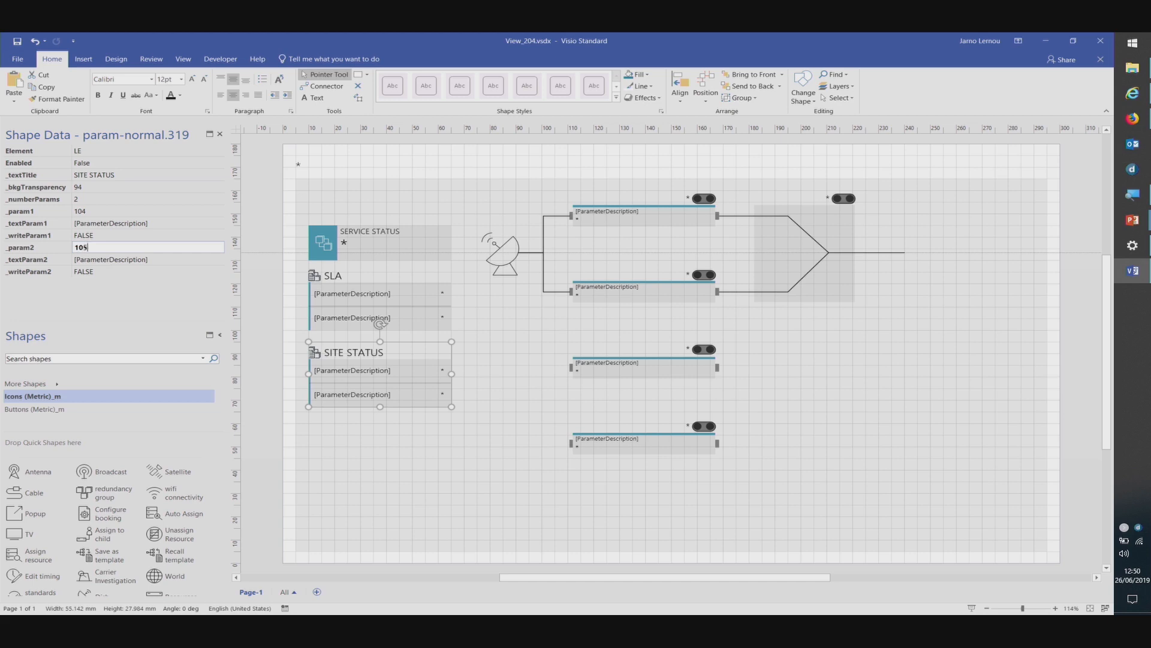
pyautogui.write('05')
pyautogui.press('Return')
# - Save the drawing and switch to DataMiner Cube to check the SITE STATUS block
pyautogui.hotkey('ctrl', 's')
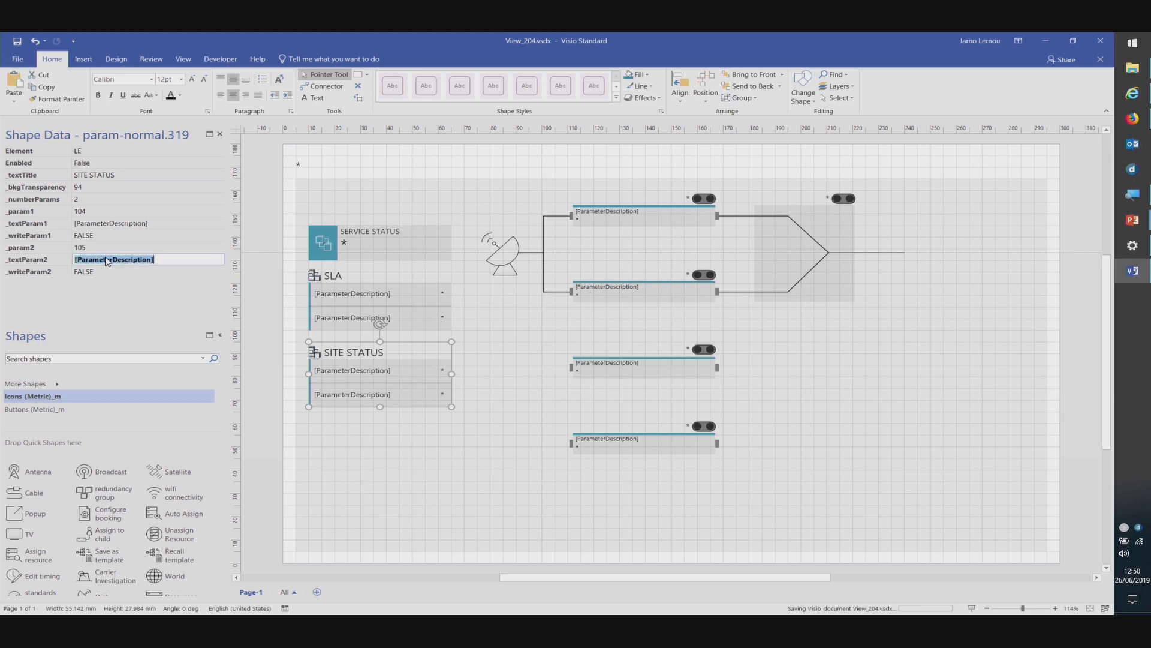
pyautogui.click(1146, 94)
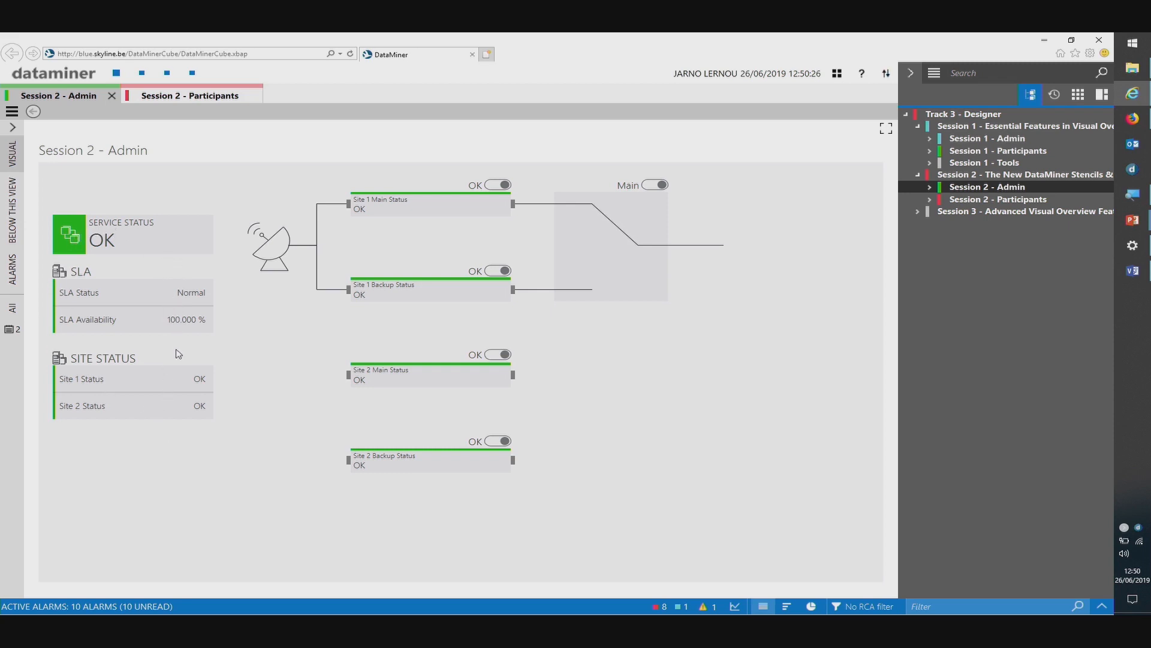
# - Switch back to Visio and shorten the large background rectangle from its lower edge to about 122 mm high
pyautogui.click(1133, 270)
pyautogui.click(682, 493)
pyautogui.moveTo(671, 538); pyautogui.dragTo(671, 463)
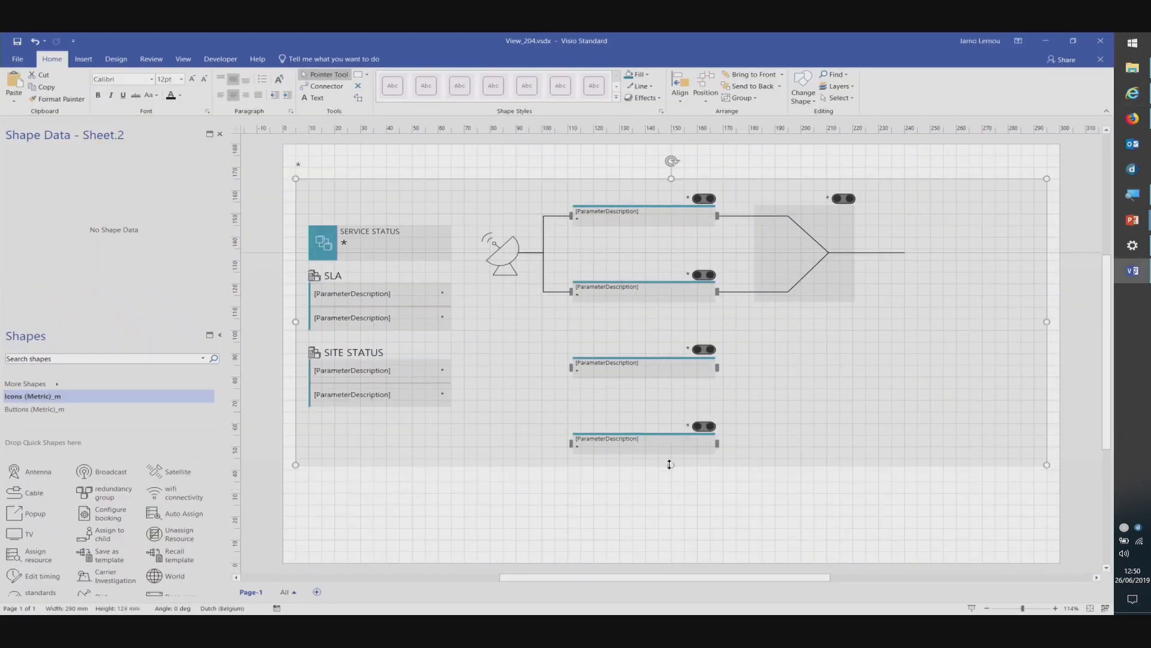
pyautogui.moveTo(362, 233); pyautogui.dragTo(363, 215)
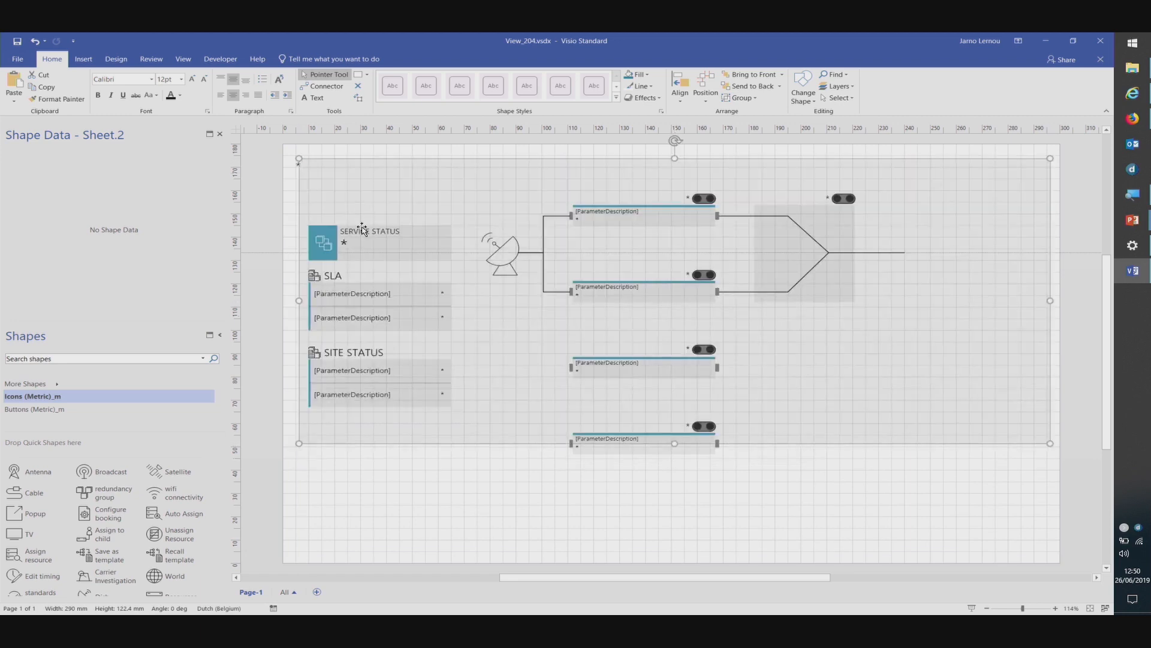
pyautogui.doubleClick(475, 193)
pyautogui.hotkey('alt', 'shift')
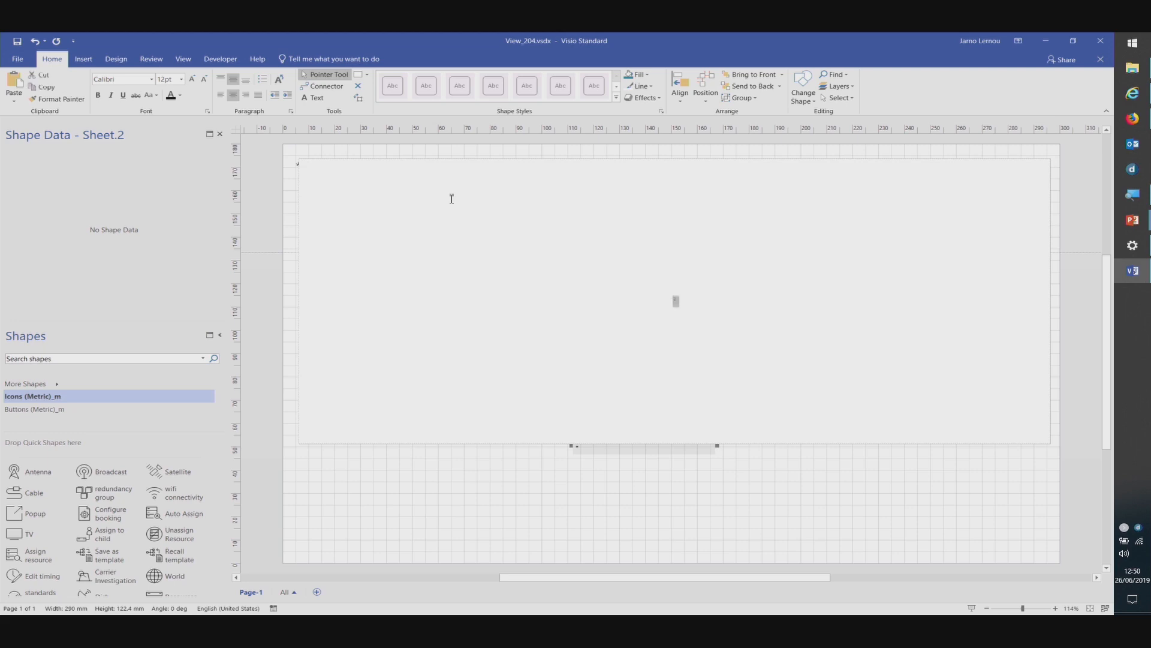
pyautogui.press('Escape')
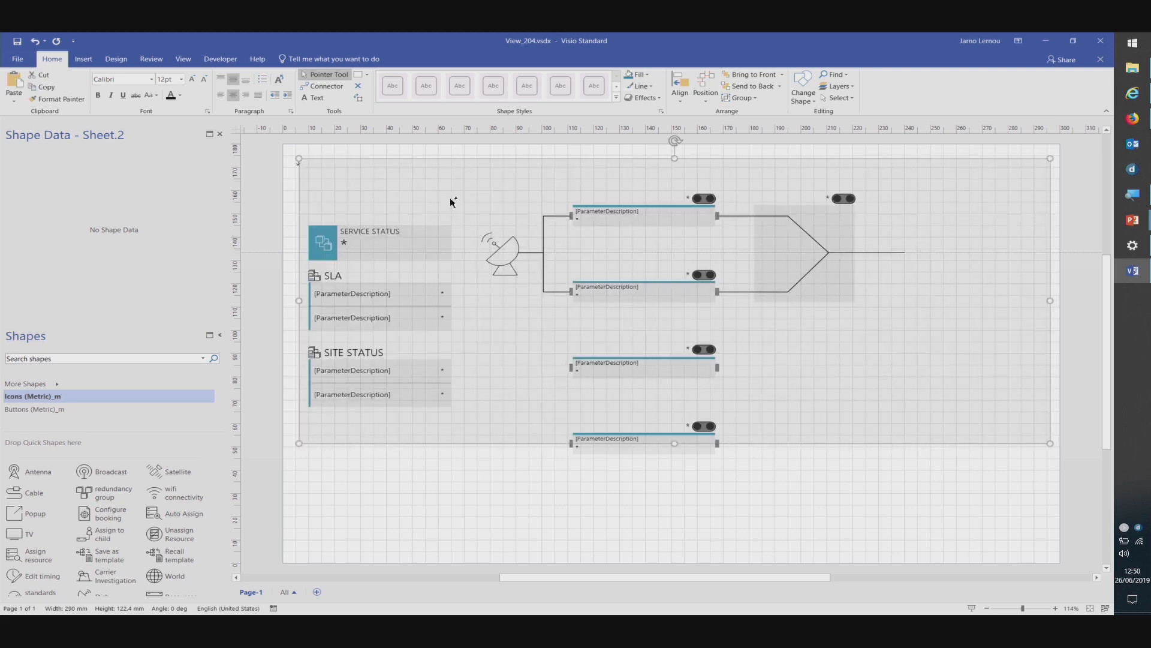
pyautogui.doubleClick(450, 200)
pyautogui.press('BackSpace')
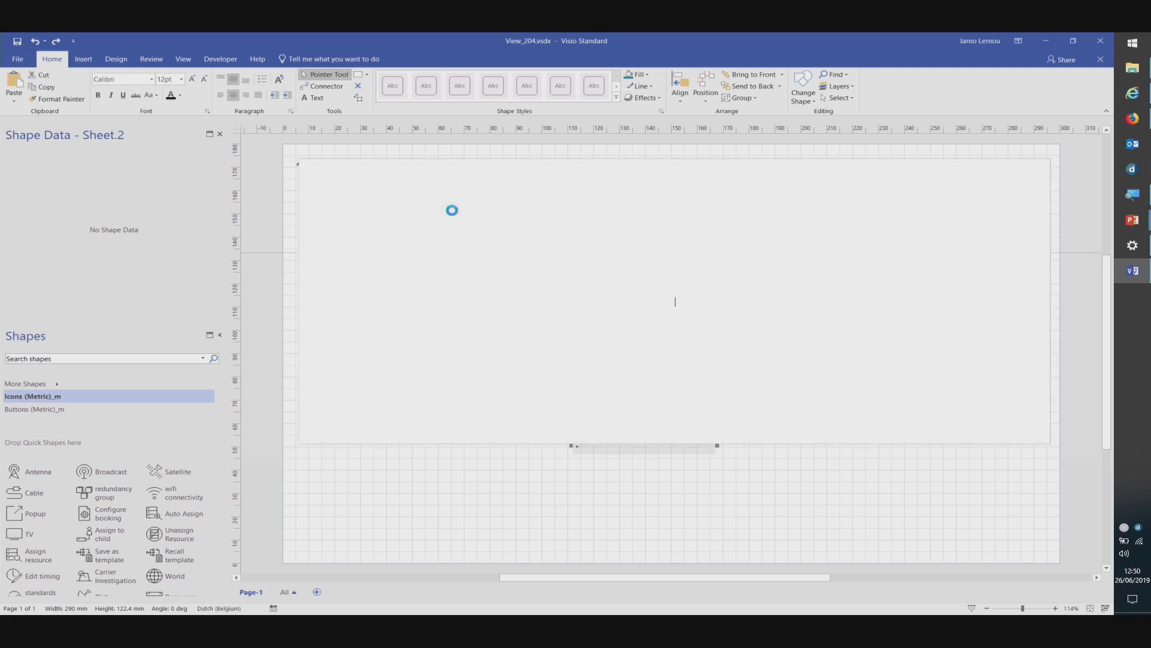
pyautogui.press('Escape')
pyautogui.doubleClick(453, 211)
pyautogui.click(286, 212)
pyautogui.click(390, 186)
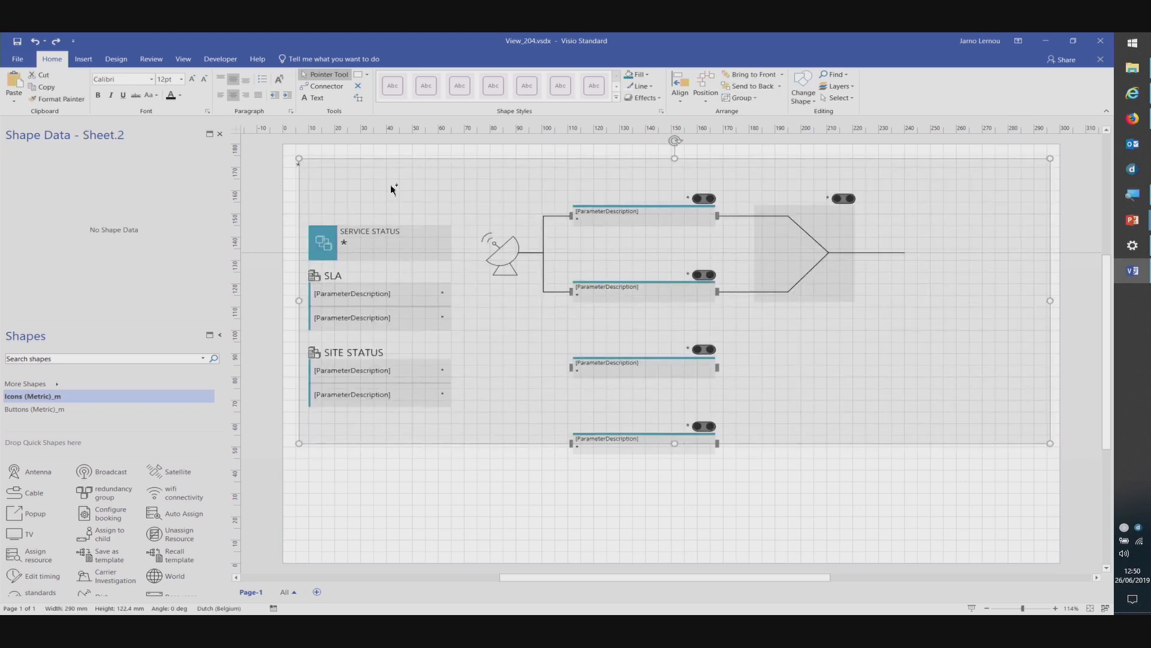
pyautogui.hotkey('ctrl', 'z')
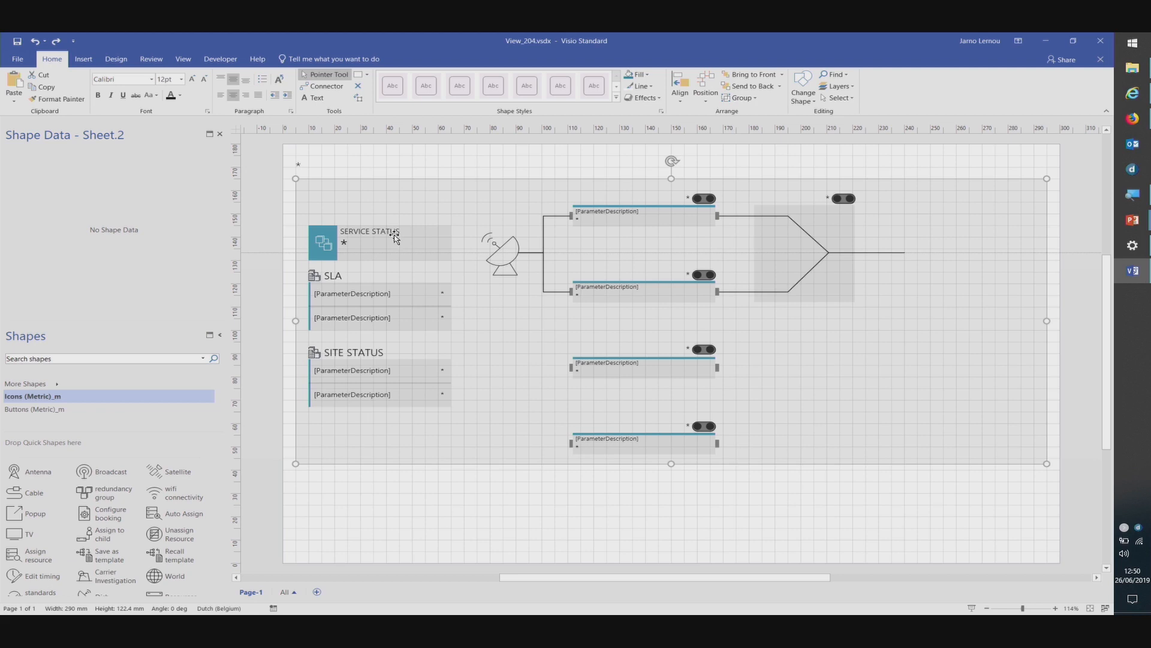
# - Align the top of the SERVICE STATUS block with the uppermost parameter block in the middle column
pyautogui.click(608, 206)
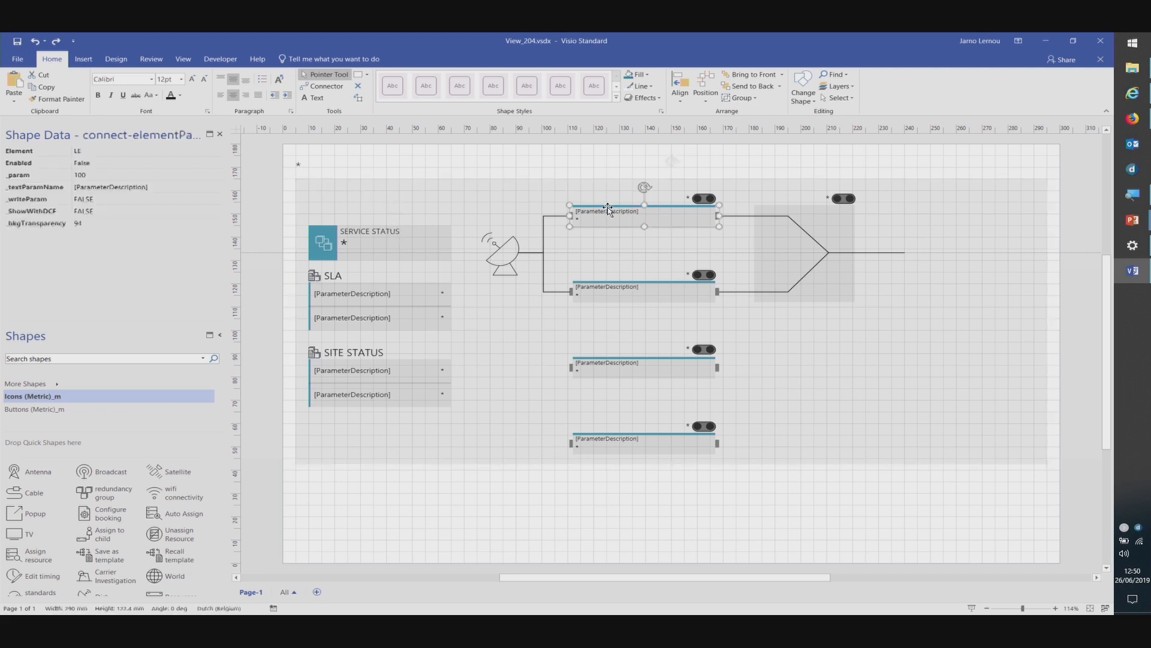
pyautogui.click(397, 253)
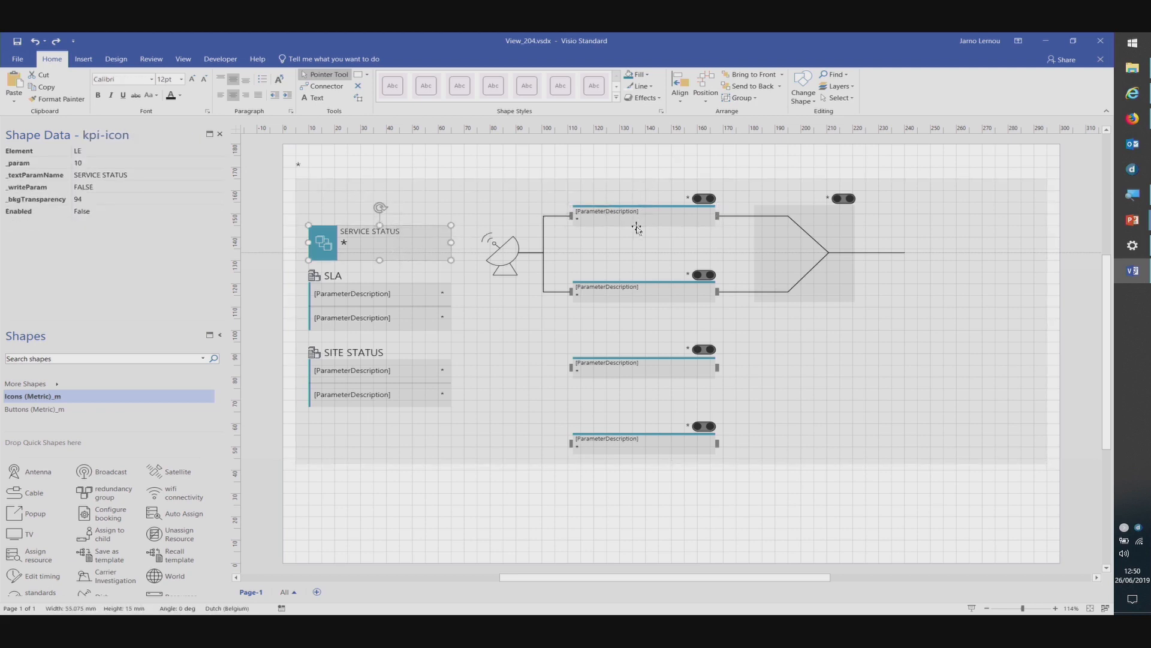
pyautogui.click(636, 227)
pyautogui.keyDown('shift'); pyautogui.click(399, 245); pyautogui.keyUp('shift')
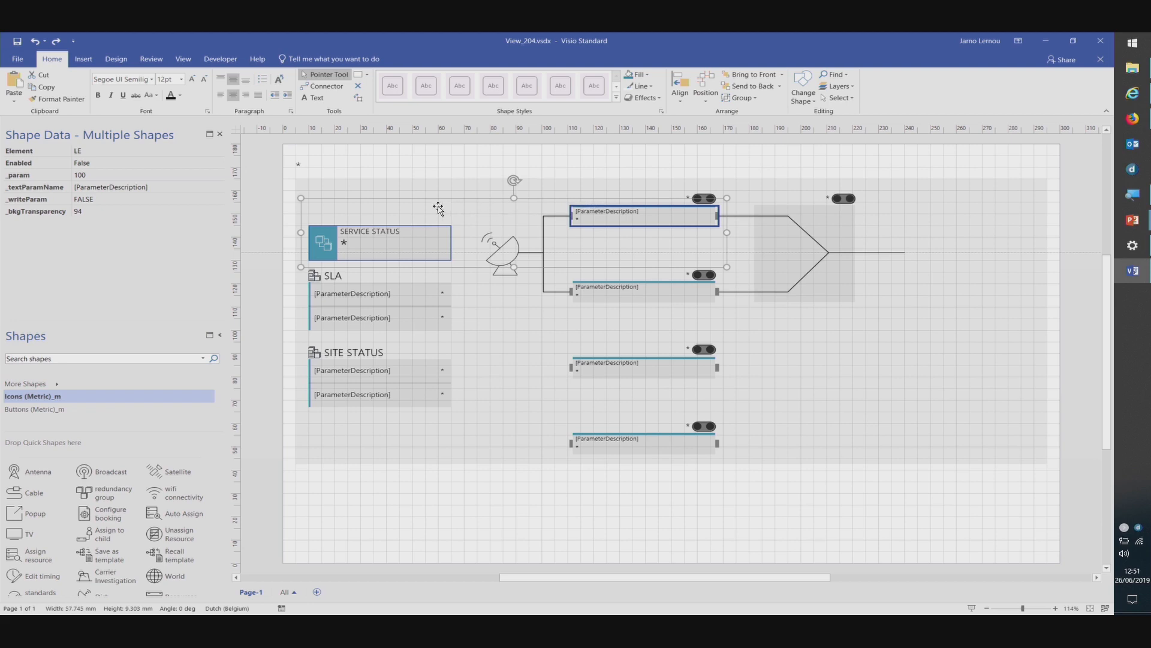
pyautogui.click(680, 85)
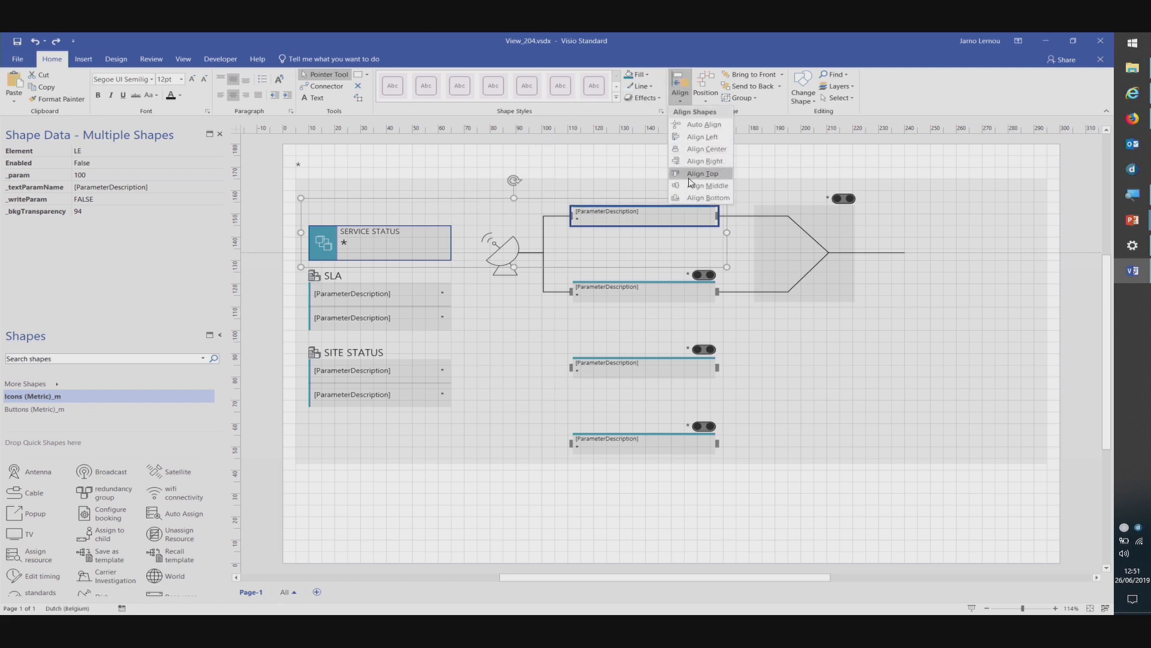
pyautogui.click(701, 173)
# - Align the bottom of the SITE STATUS block with the lowest parameter block in the middle column
pyautogui.click(587, 444)
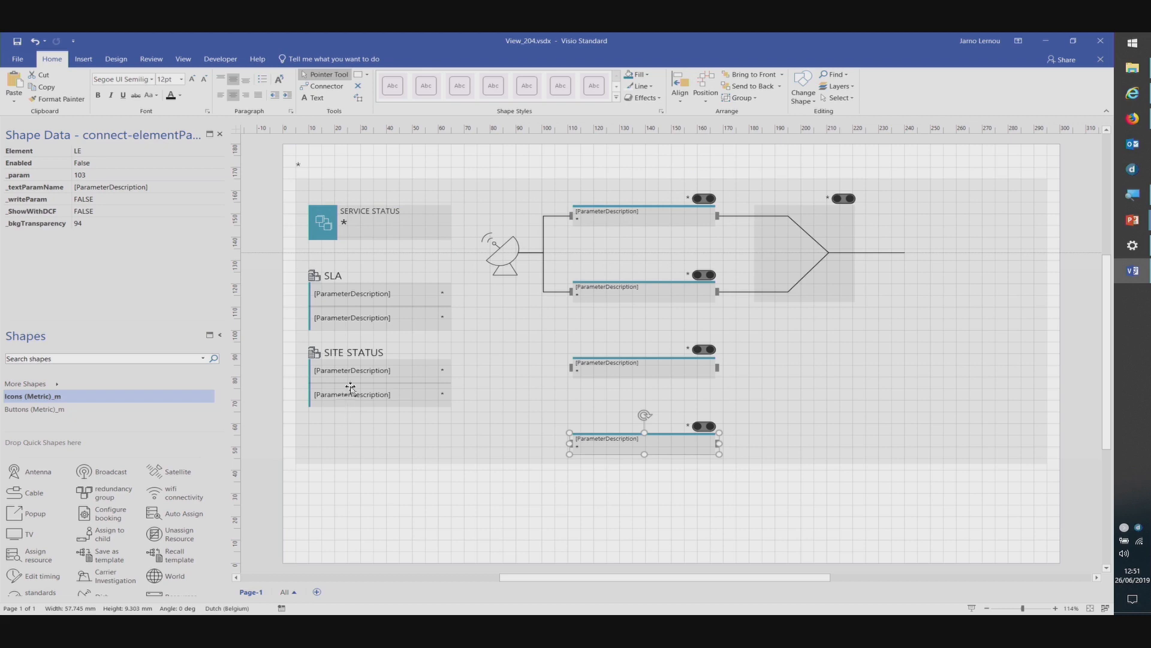
pyautogui.keyDown('shift'); pyautogui.click(377, 352); pyautogui.keyUp('shift')
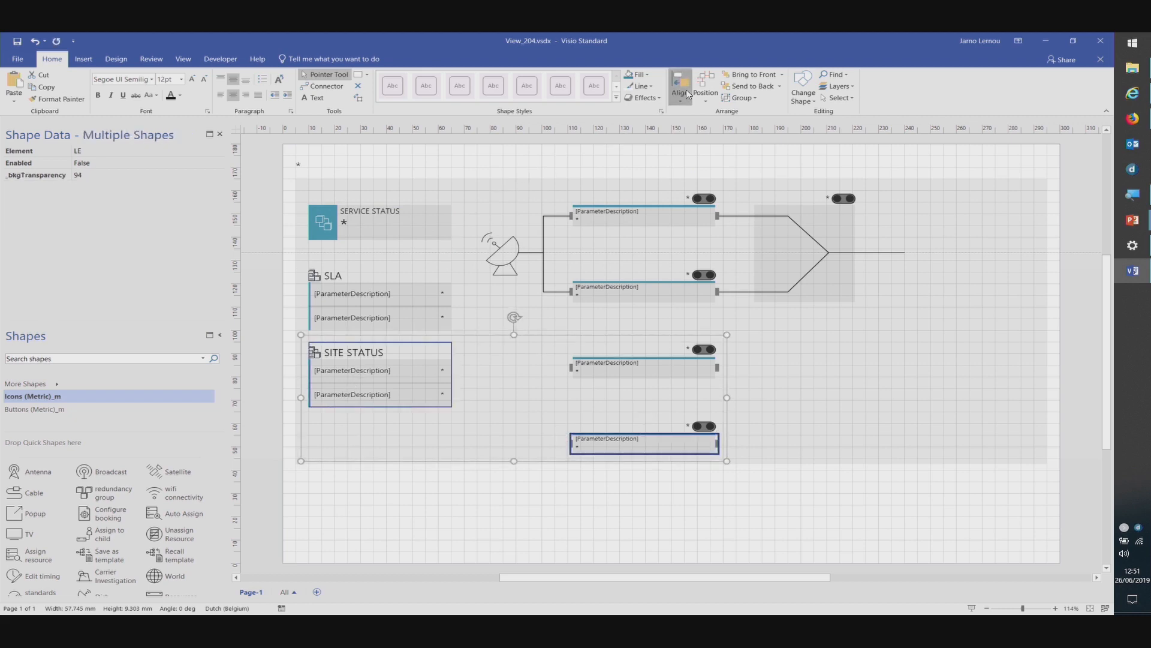
pyautogui.click(680, 99)
pyautogui.click(692, 199)
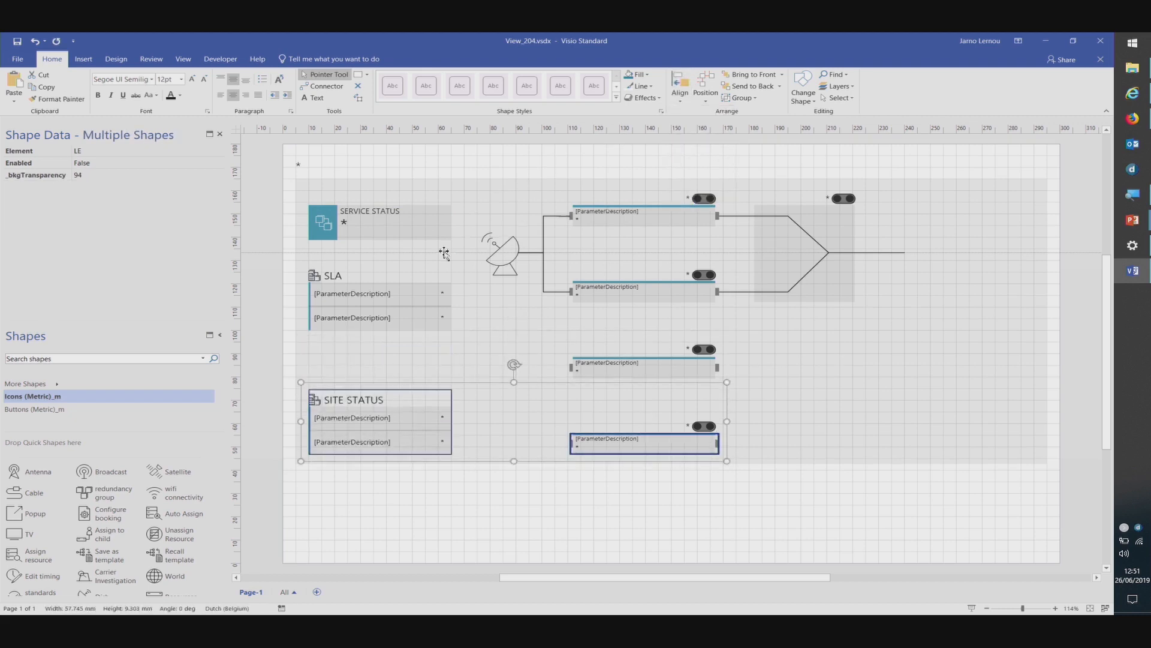
pyautogui.click(248, 267)
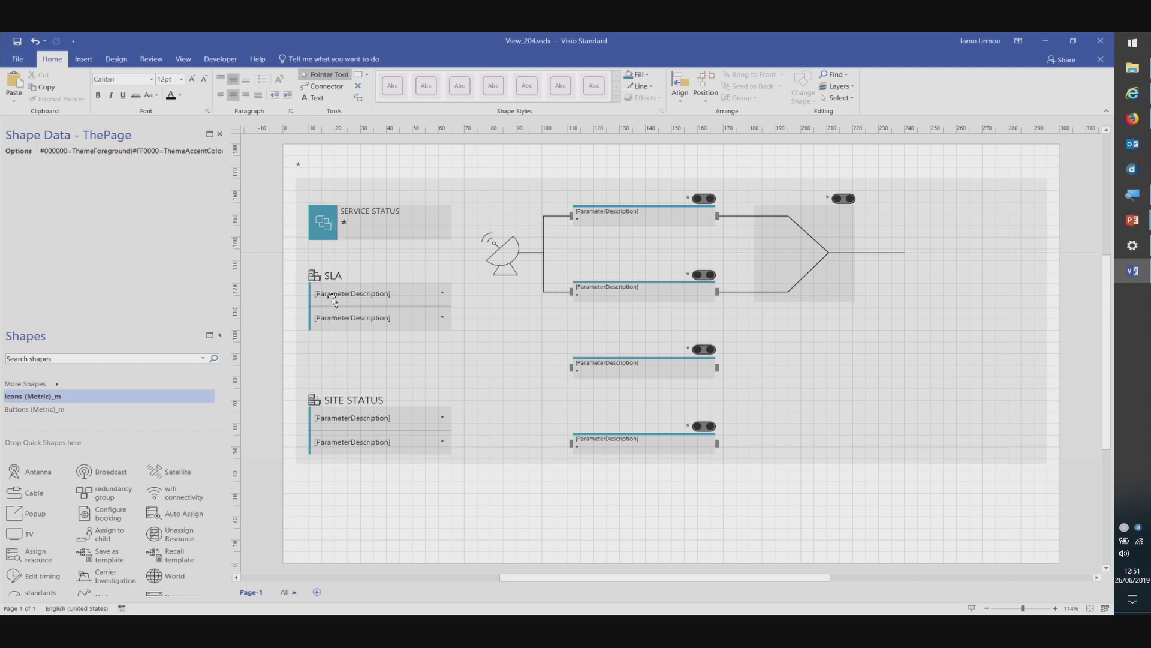
# - Distribute the SERVICE STATUS, SLA and SITE STATUS blocks vertically, and switch to DataMiner Cube to check the spacing
pyautogui.click(333, 235)
pyautogui.keyDown('shift'); pyautogui.click(343, 308); pyautogui.keyUp('shift')
pyautogui.keyDown('shift'); pyautogui.click(337, 455); pyautogui.keyUp('shift')
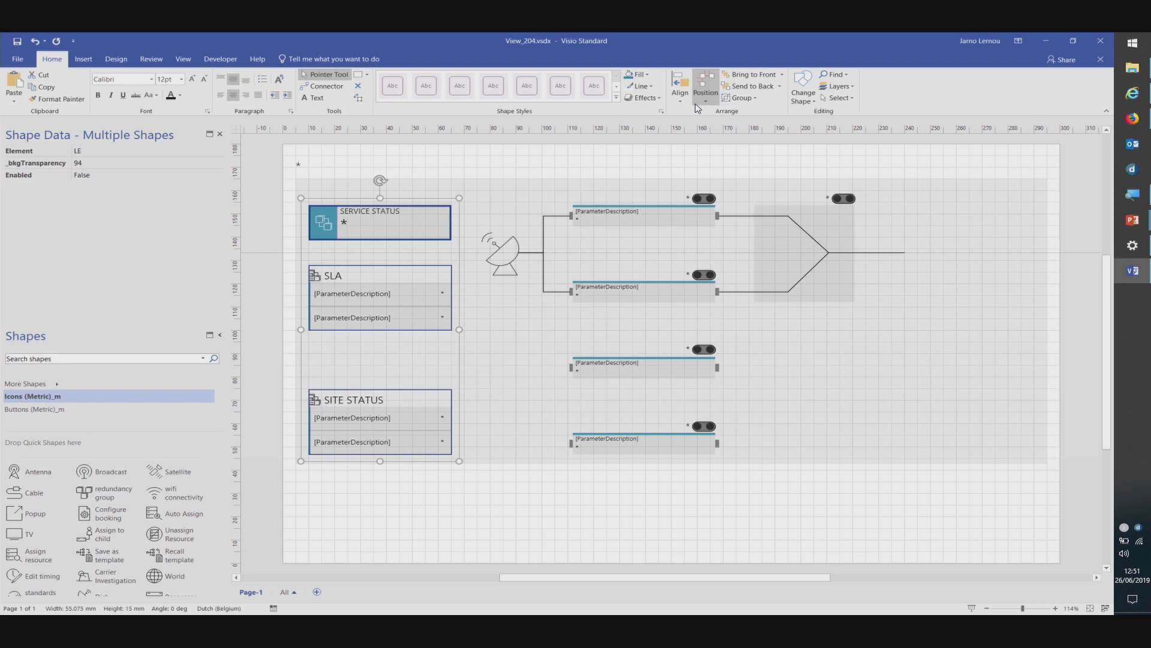
pyautogui.click(701, 106)
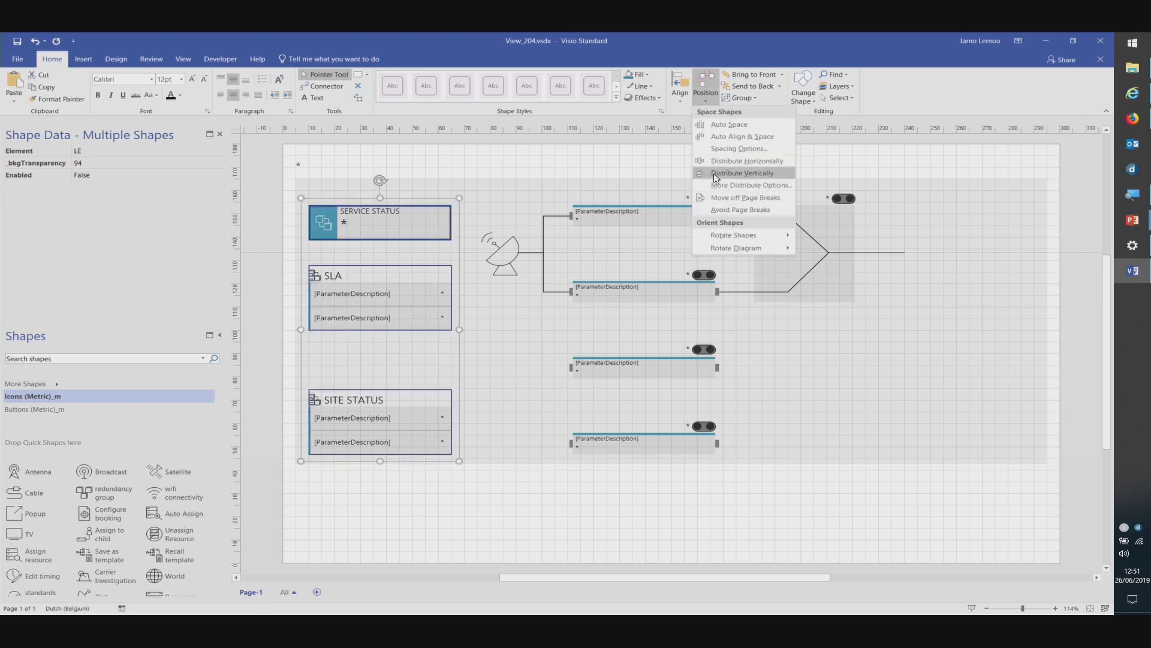
pyautogui.click(717, 174)
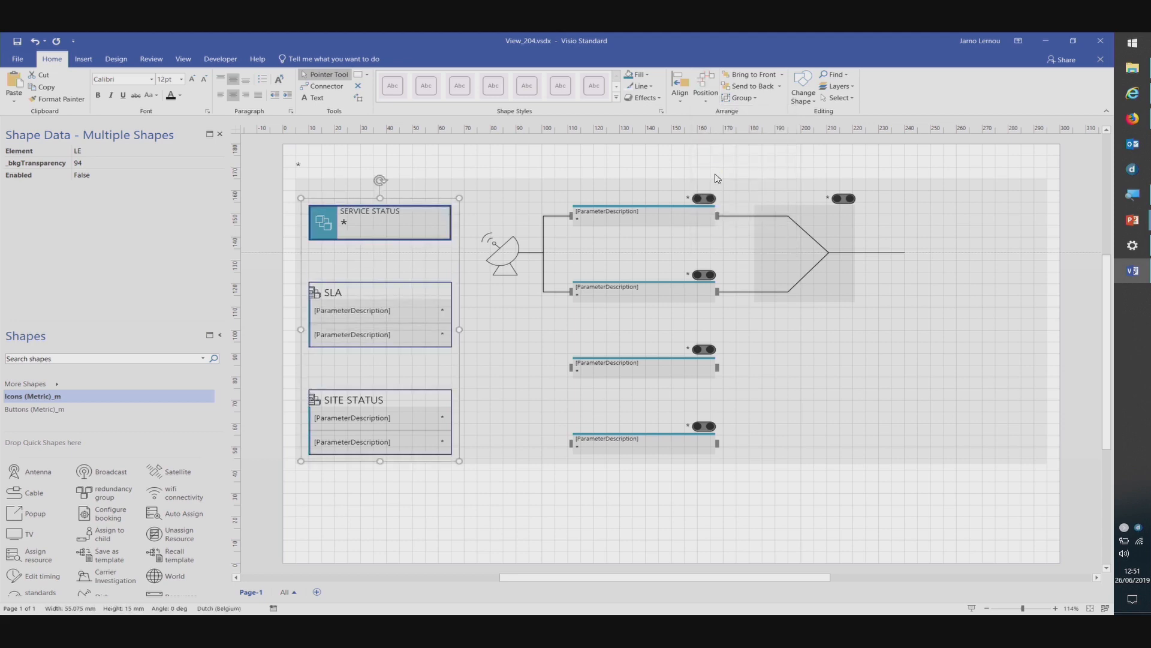
pyautogui.click(285, 322)
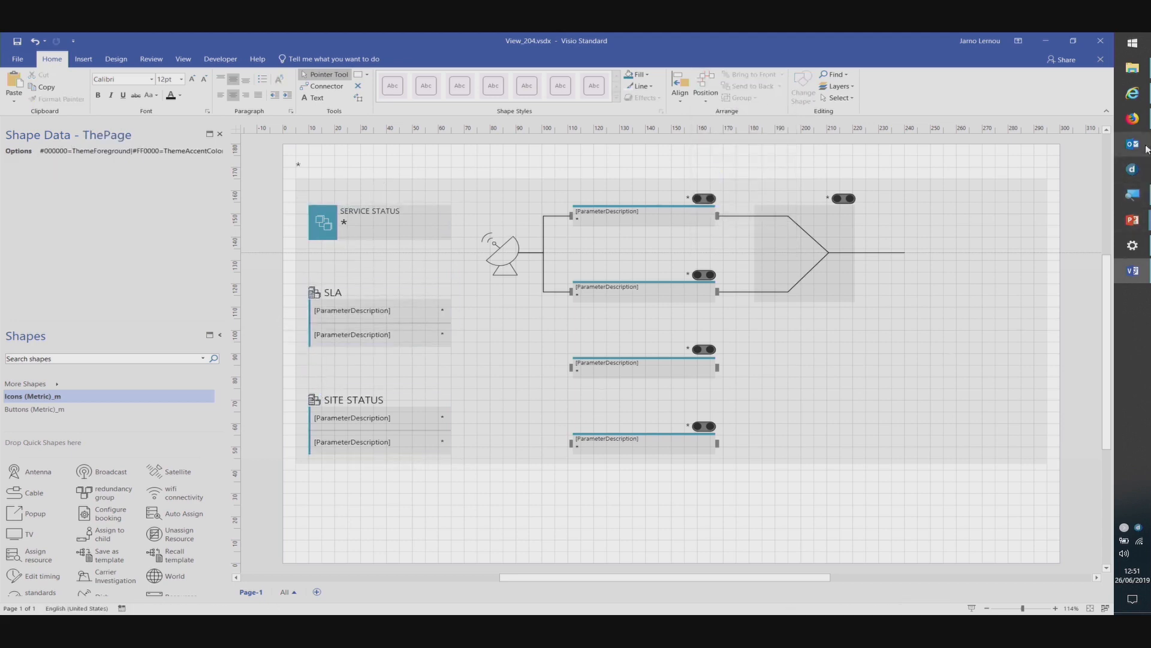
pyautogui.click(1135, 95)
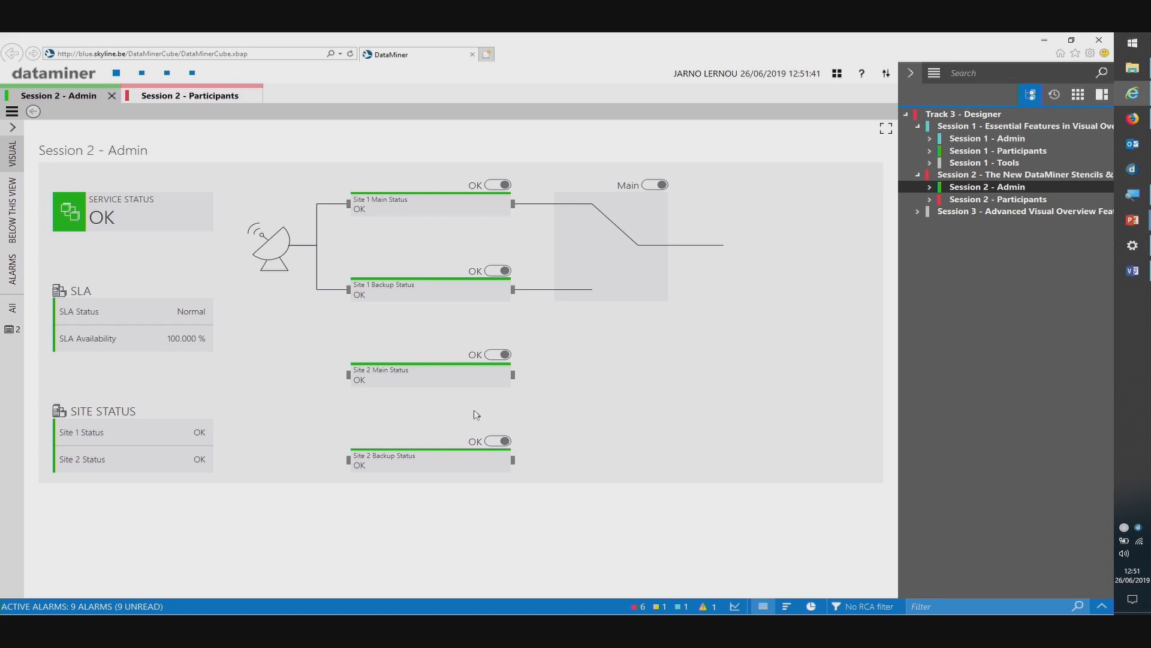
# - Switch back to Visio and copy the antenna, its connectors and the switch area with its toggle down to the two lower parameter blocks
pyautogui.hotkey('alt', 'Tab')
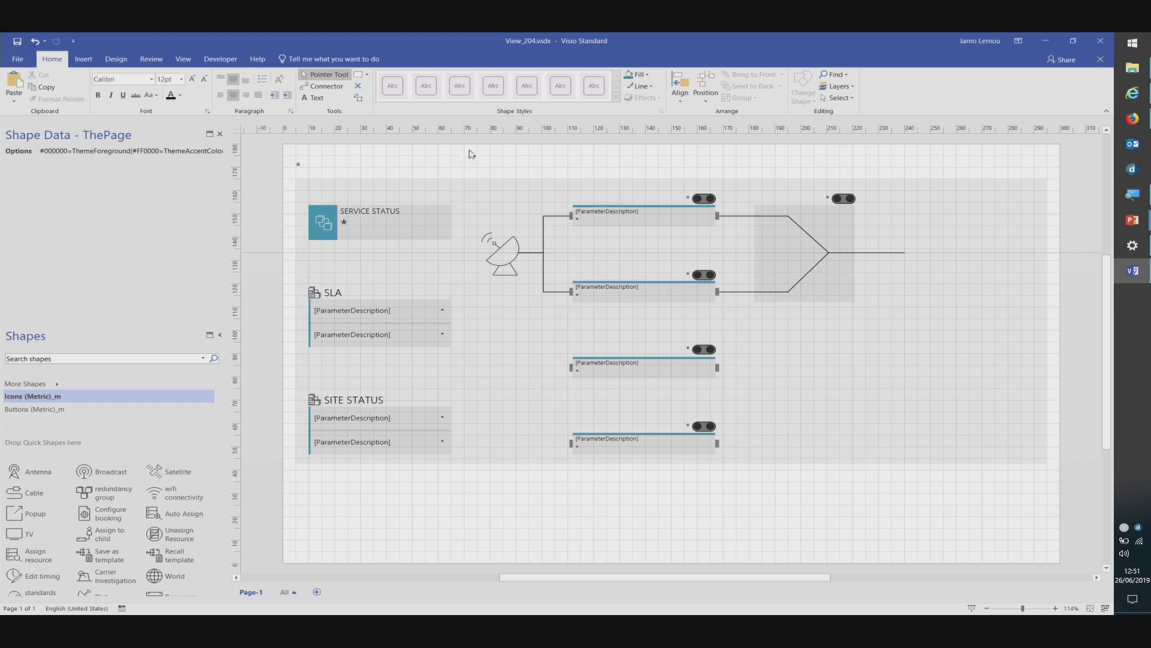
pyautogui.moveTo(472, 161); pyautogui.dragTo(579, 318)
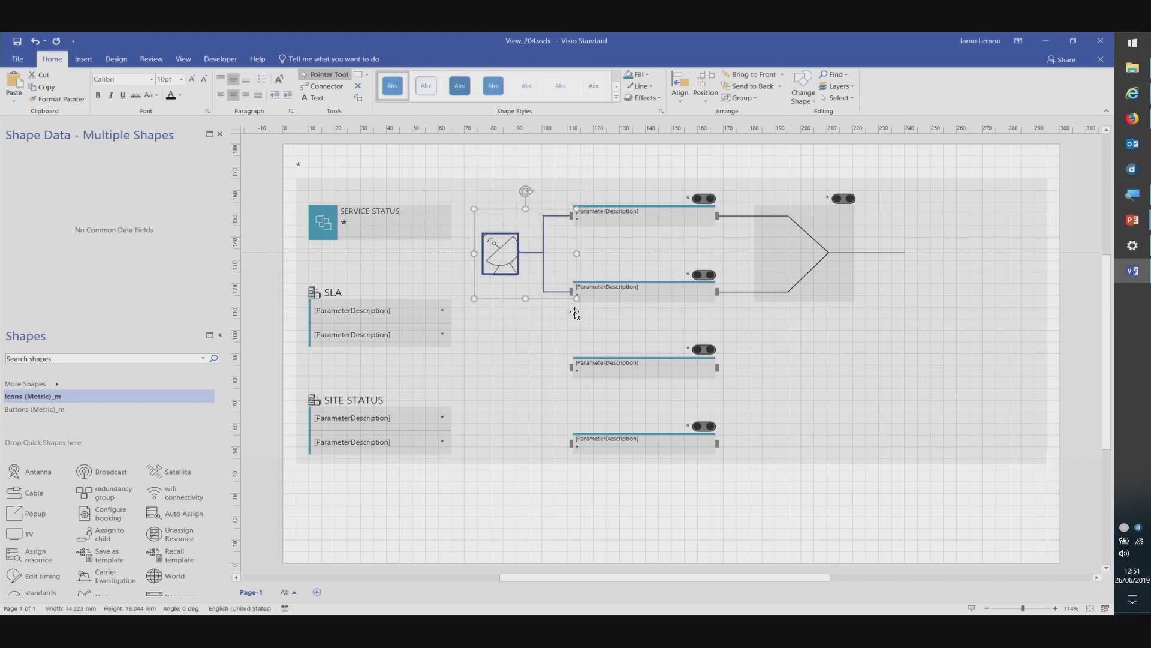
pyautogui.moveTo(703, 168); pyautogui.dragTo(927, 336)
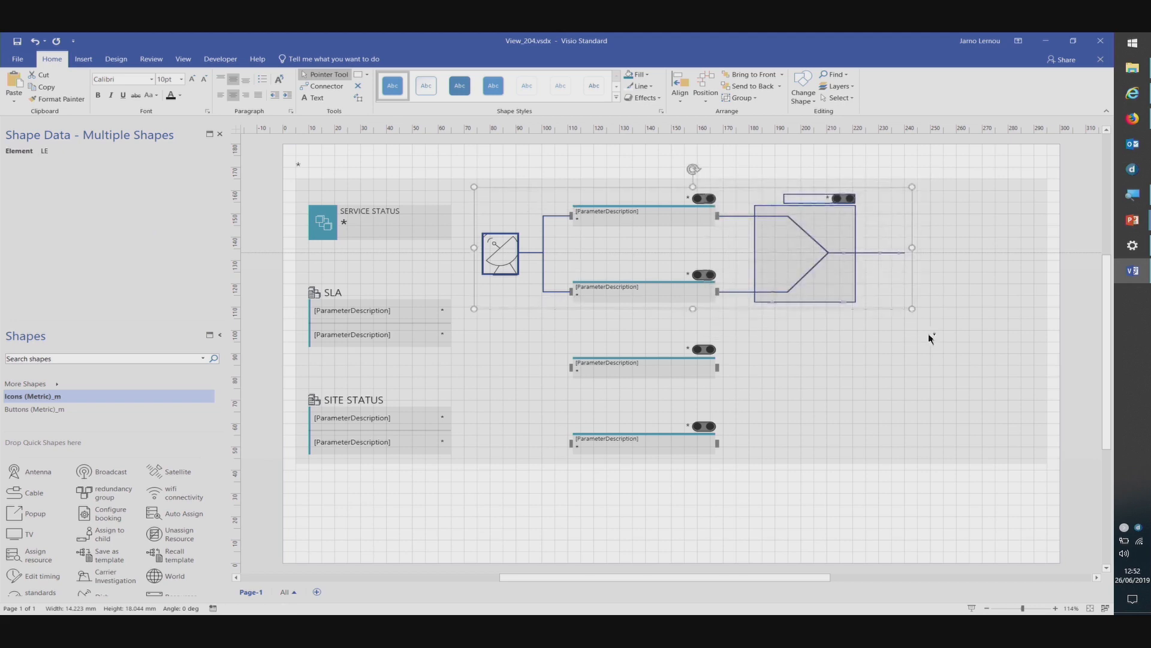
pyautogui.moveTo(787, 277); pyautogui.dragTo(802, 428)
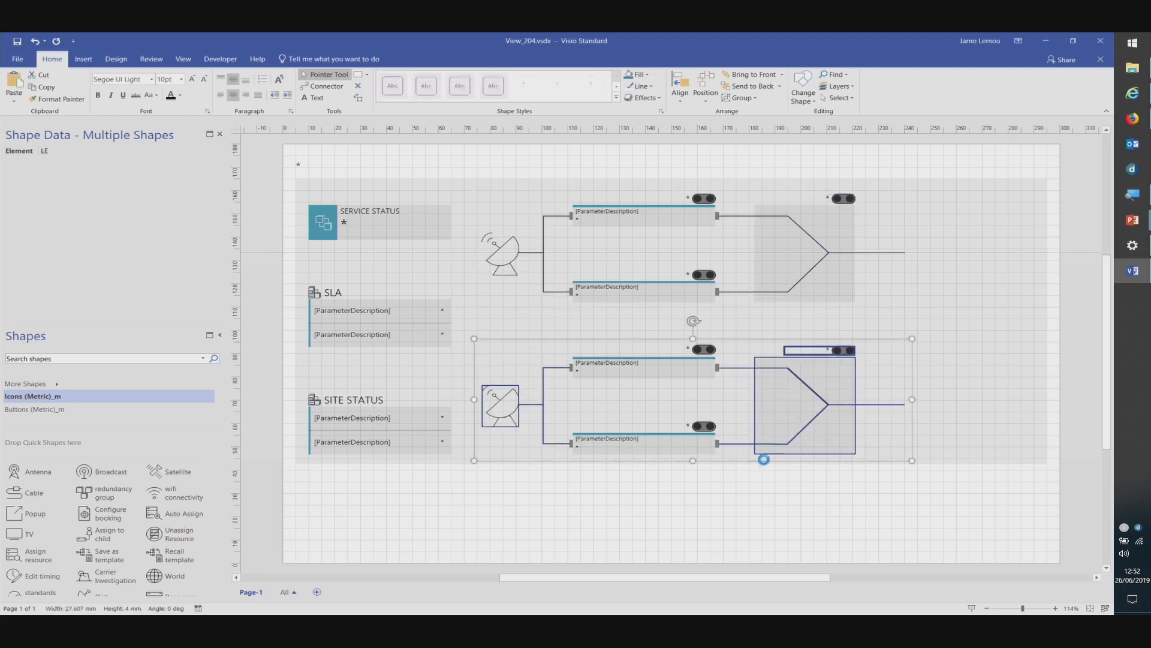
pyautogui.click(675, 528)
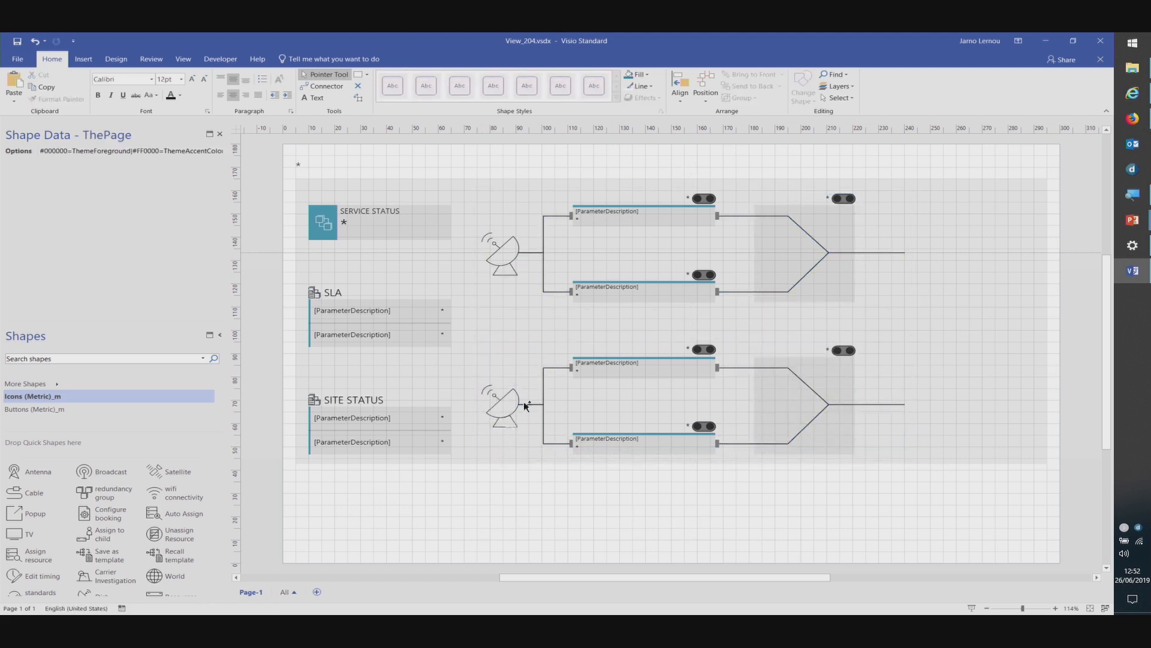
# - Move the vertical segment of the copied antenna's upper connector in line with the vertical segment of its lower connector
pyautogui.moveTo(525, 347); pyautogui.dragTo(581, 465)
pyautogui.click(691, 204)
pyautogui.click(712, 199)
pyautogui.moveTo(726, 200)
pyautogui.mouseDown()
pyautogui.moveTo(711, 200)
pyautogui.moveTo(726, 199)
pyautogui.mouseUp()
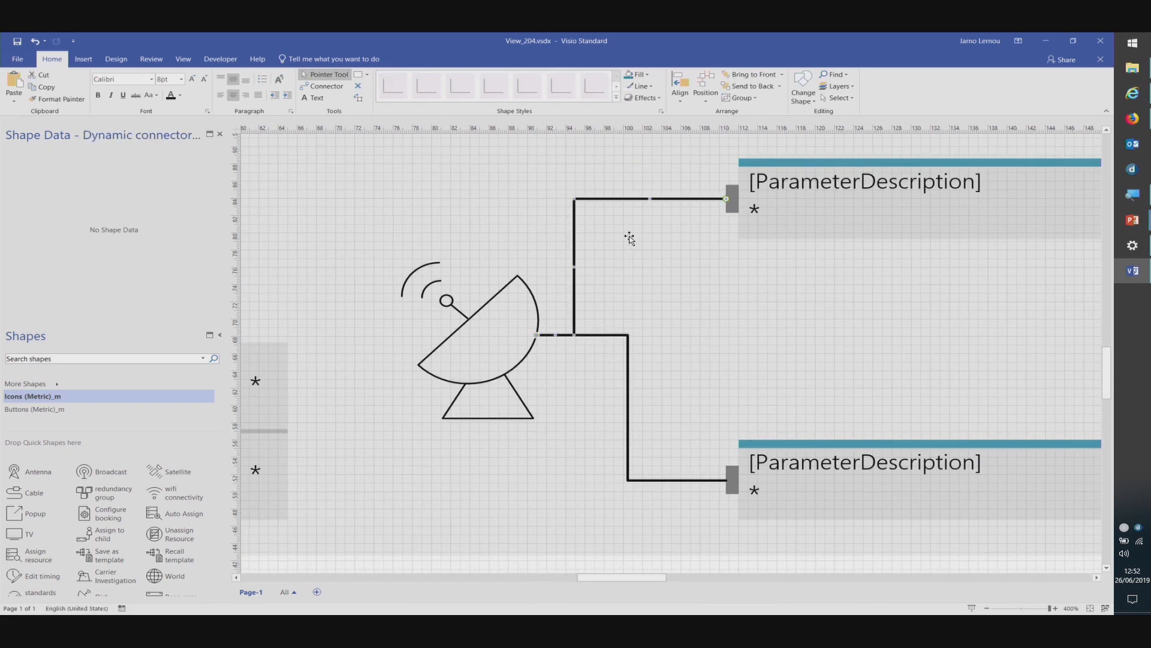
pyautogui.moveTo(573, 265); pyautogui.dragTo(627, 432)
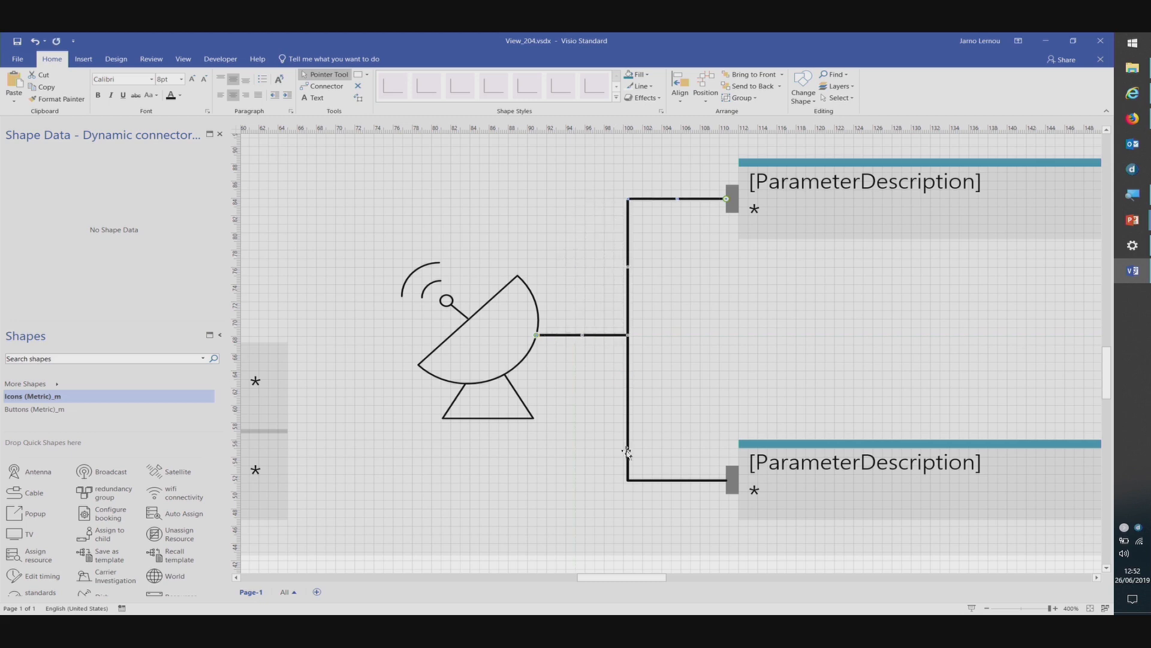
pyautogui.click(699, 481)
pyautogui.moveTo(628, 407); pyautogui.dragTo(574, 408)
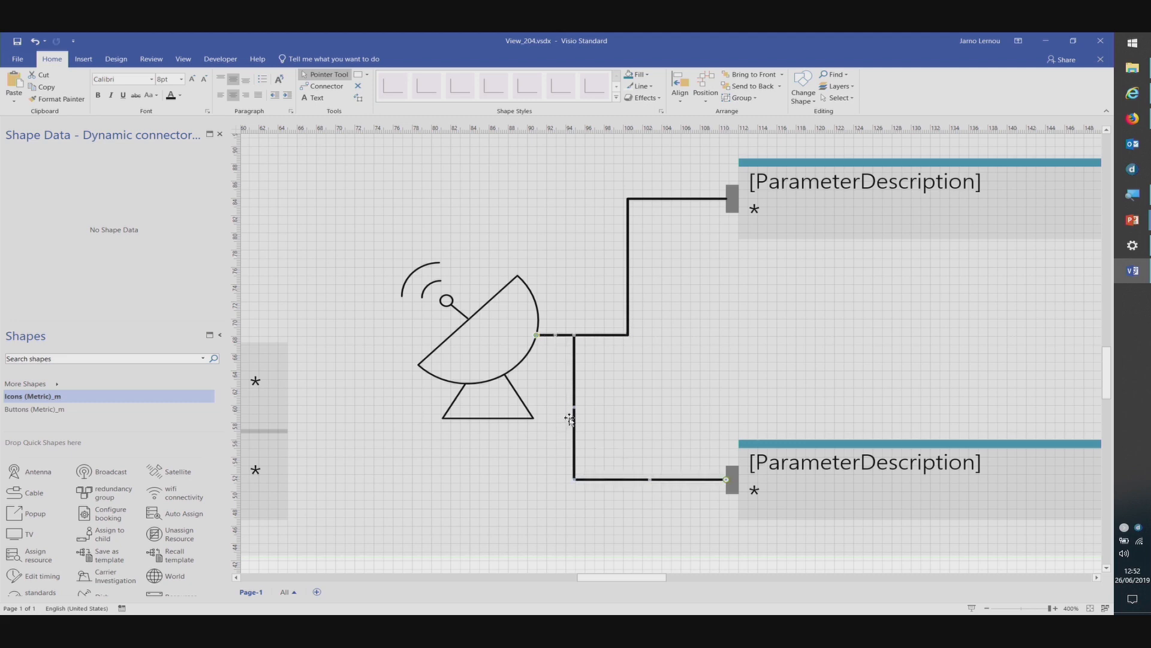
pyautogui.click(627, 286)
pyautogui.hotkey('ctrl', 'z')
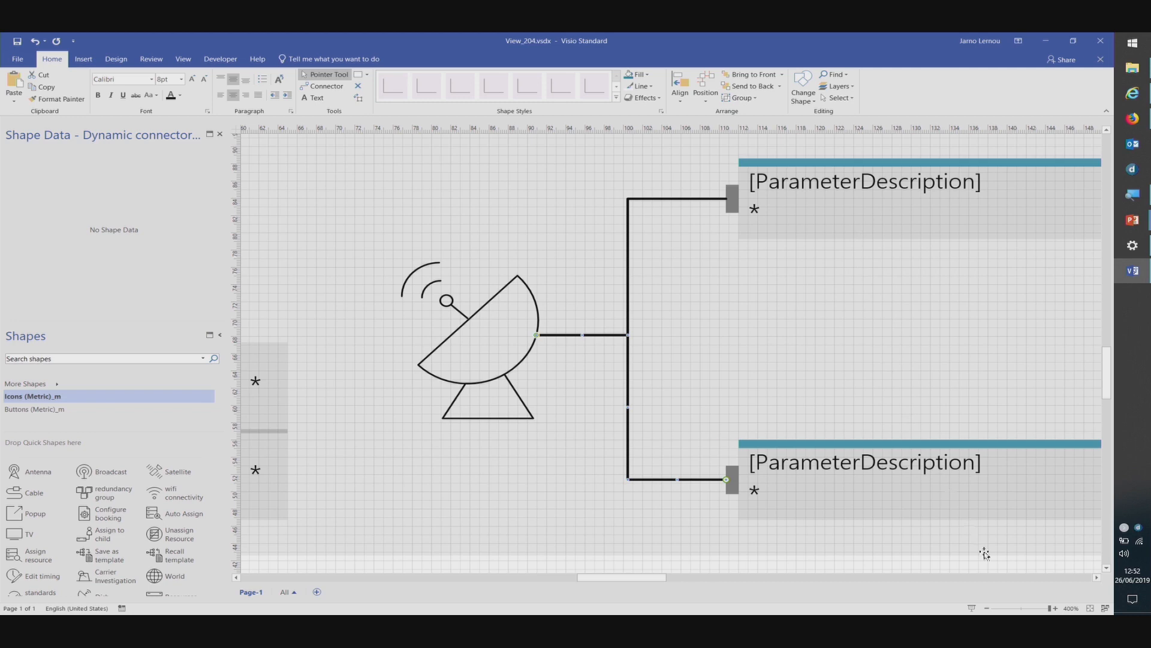
# - Set the Parameter value of the upper diagonal line in the copied switch area to 201|Show:=1
pyautogui.click(1071, 608)
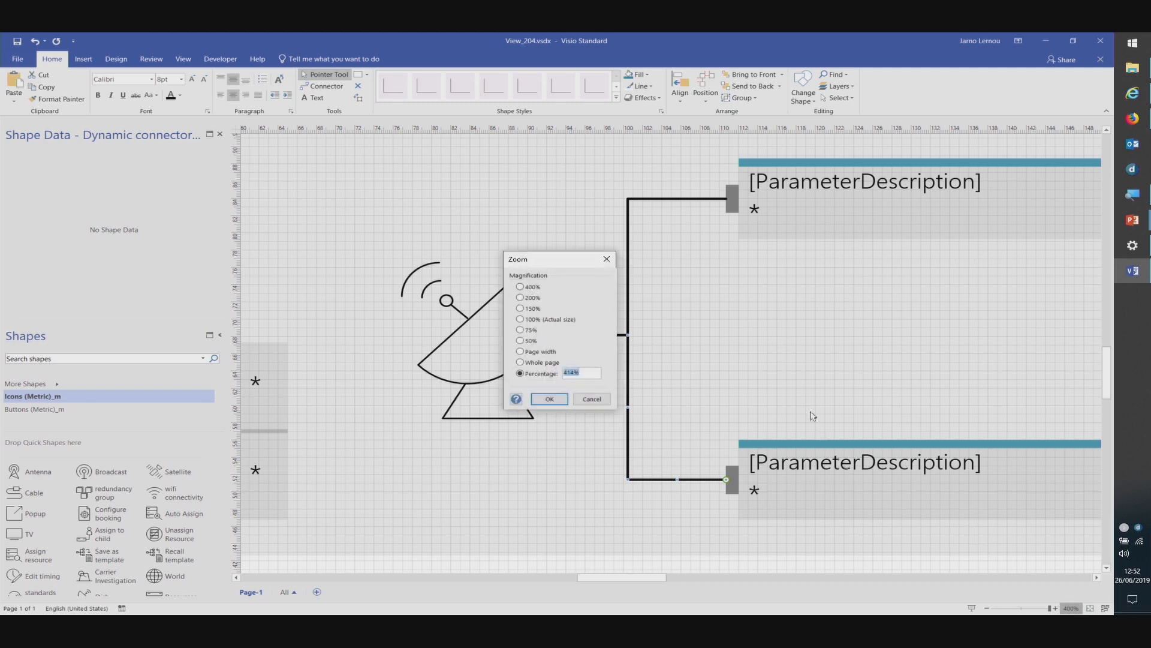
pyautogui.click(591, 398)
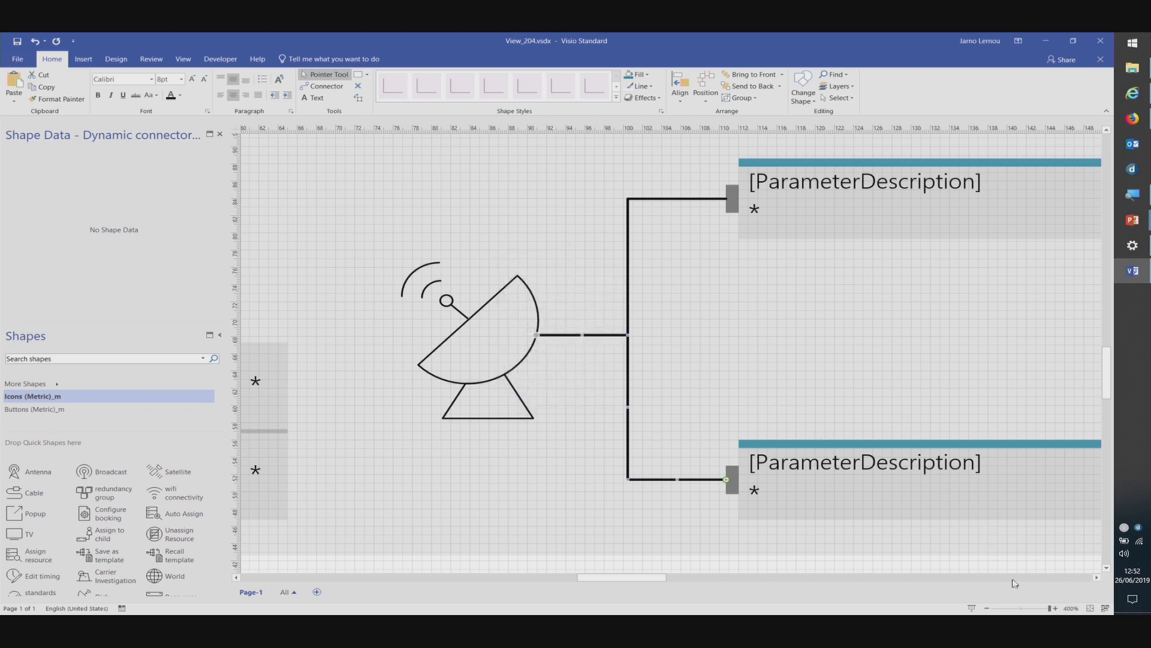
pyautogui.click(1090, 609)
pyautogui.click(799, 379)
pyautogui.click(798, 379)
pyautogui.click(55, 163)
pyautogui.press('BackSpace')
pyautogui.write('1')
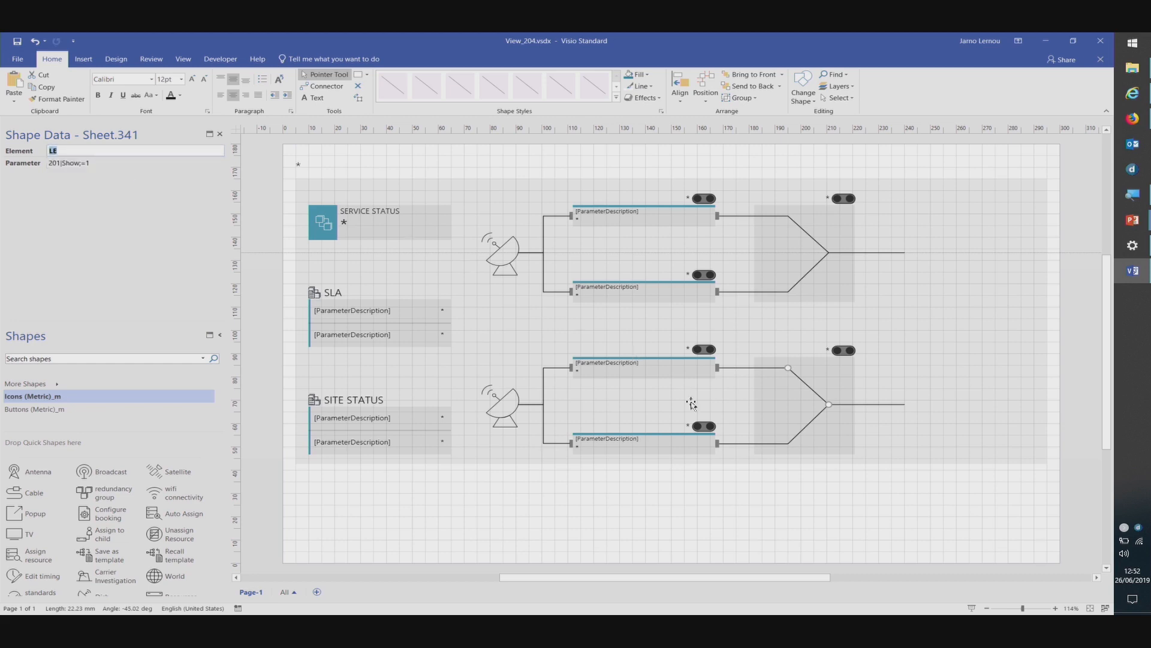
# - Set the Parameter value of the lower diagonal line in the copied switch area to 201|Show:=0
pyautogui.click(805, 425)
pyautogui.click(792, 441)
pyautogui.click(58, 164)
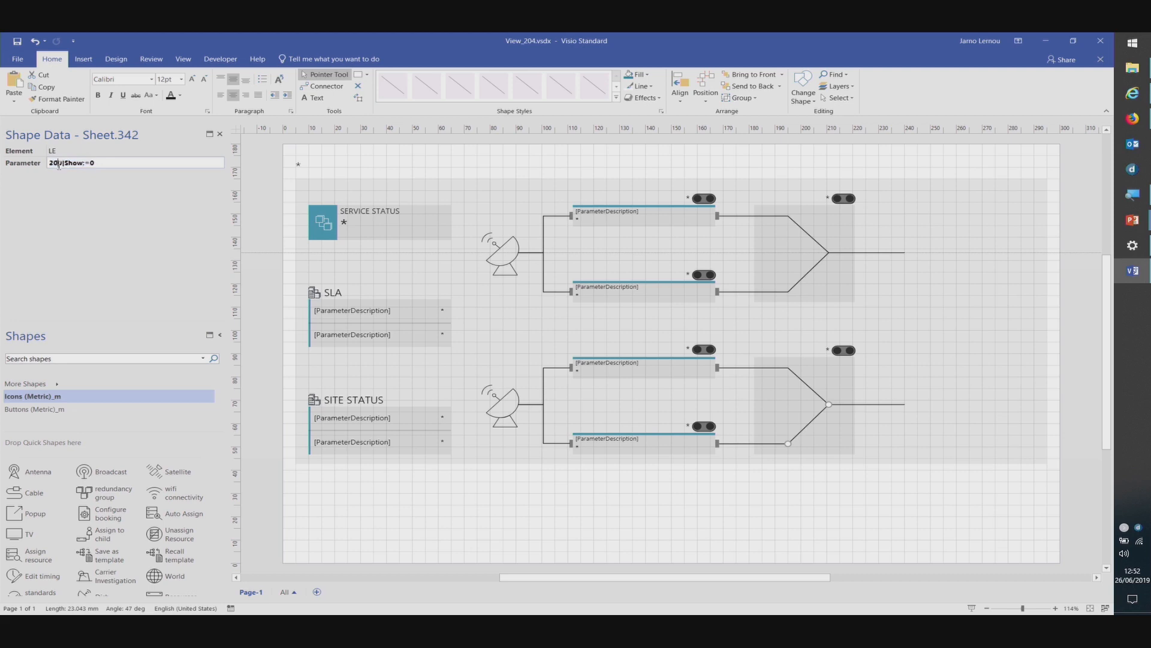
pyautogui.press('Delete')
pyautogui.write('1')
pyautogui.hotkey('shift', 'Tab')
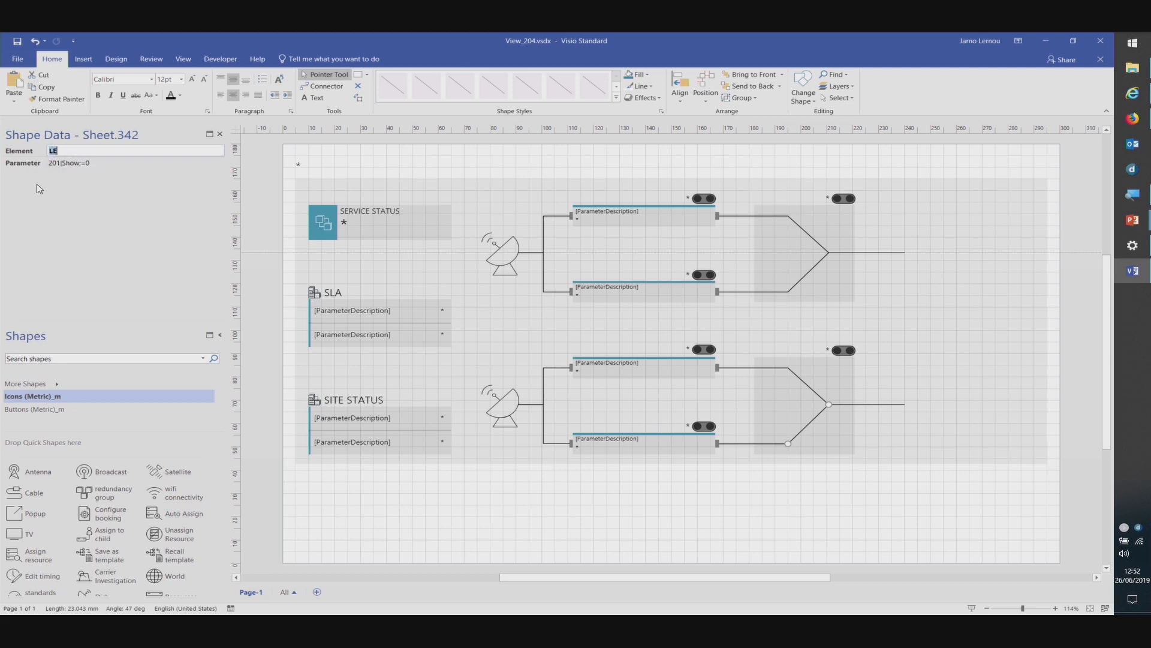
# - Set the copied switch toggle's _ReadParameter to 201 and _WriteParameter to 251, and save the drawing
pyautogui.click(835, 351)
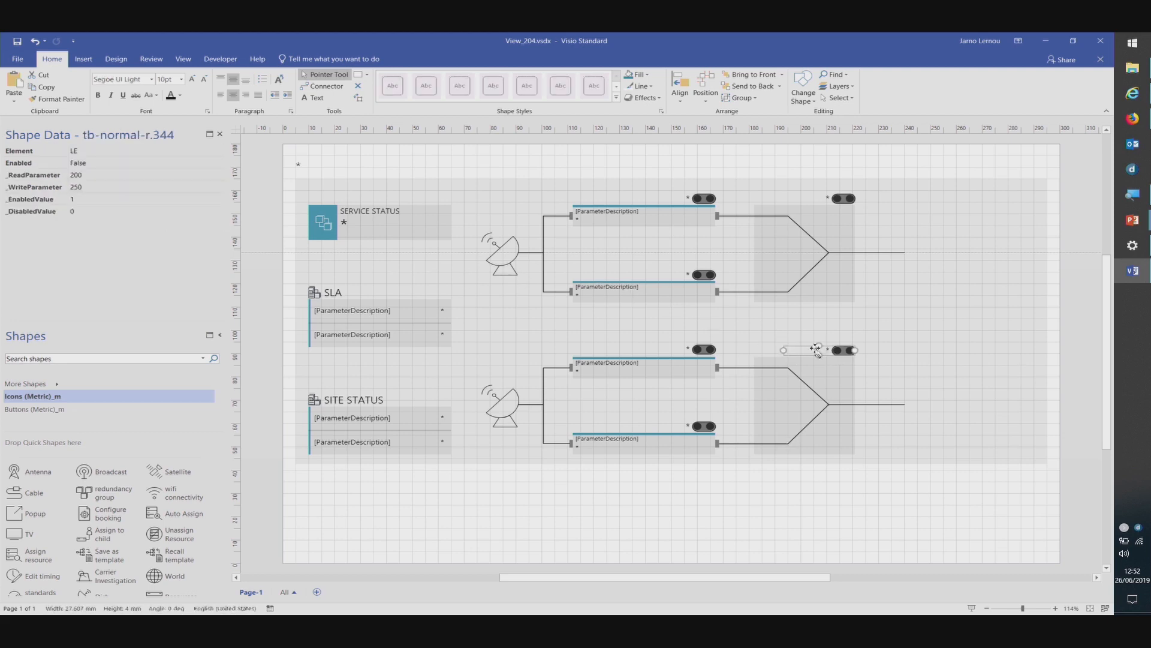
pyautogui.click(87, 175)
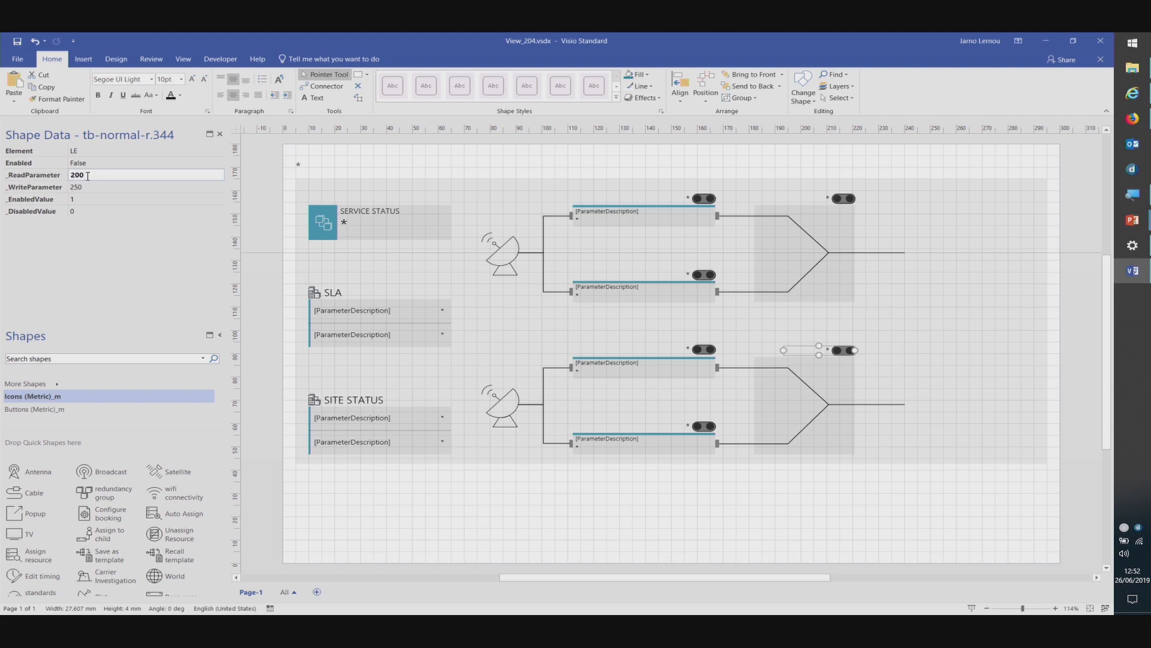
pyautogui.press('Tab')
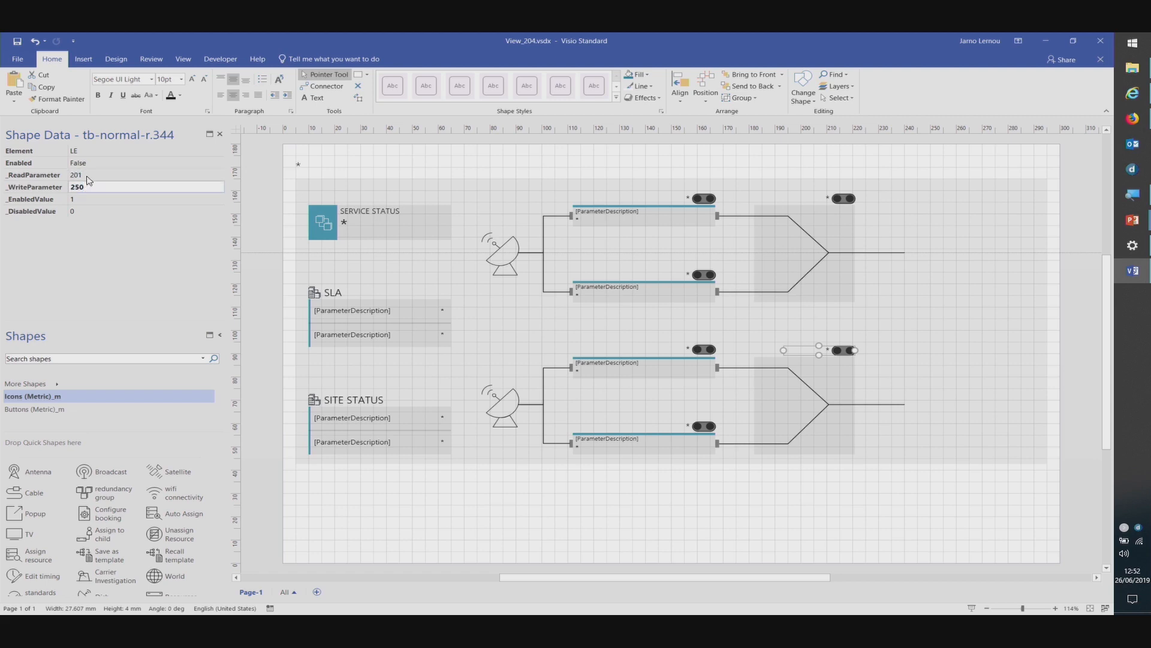
pyautogui.write('251')
pyautogui.press('Tab')
pyautogui.hotkey('ctrl', 's')
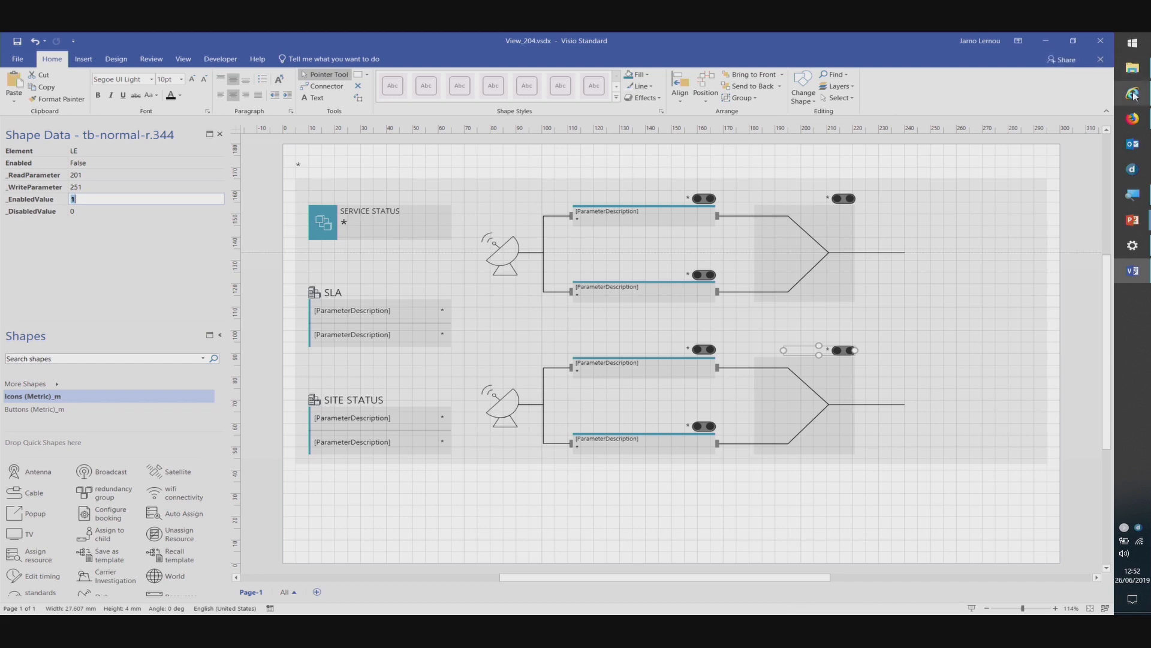
# - Switch to DataMiner Cube and test the Site 2 and Site 1 switch toggles between Main and Backup
pyautogui.click(1133, 95)
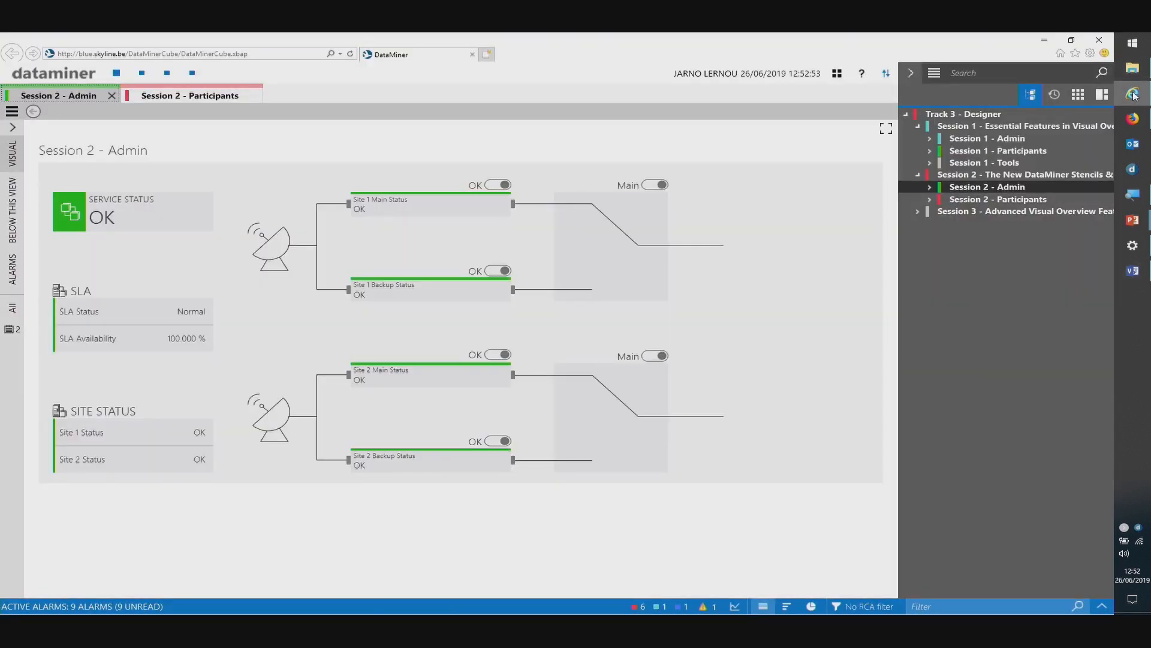
pyautogui.click(660, 358)
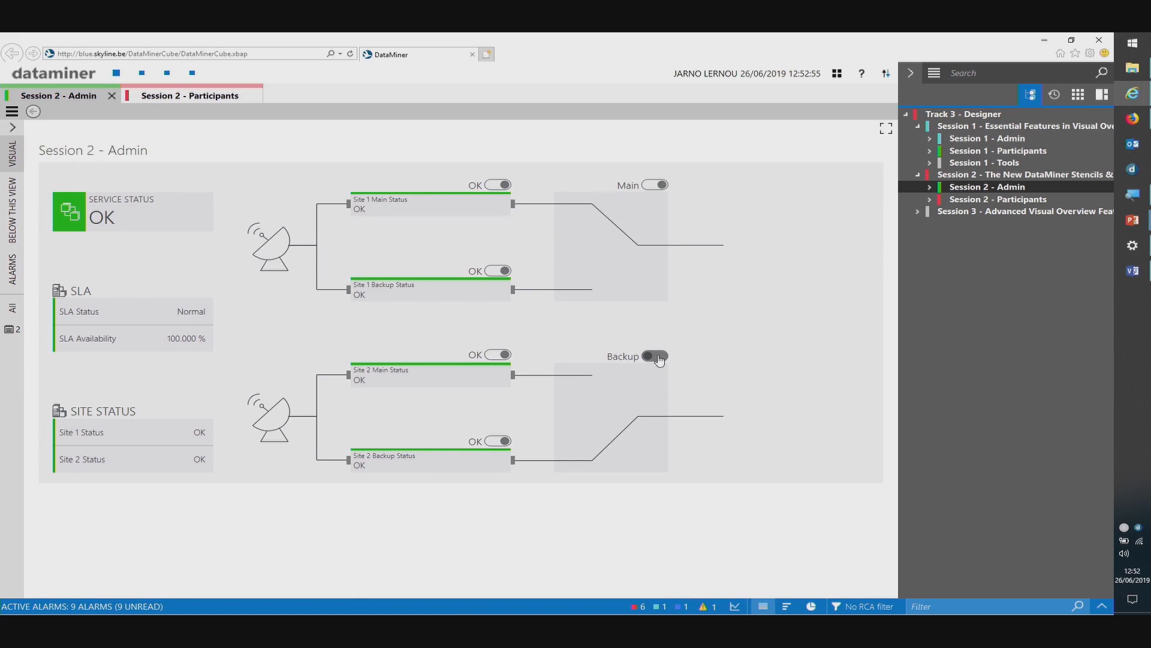
pyautogui.click(659, 357)
pyautogui.click(655, 183)
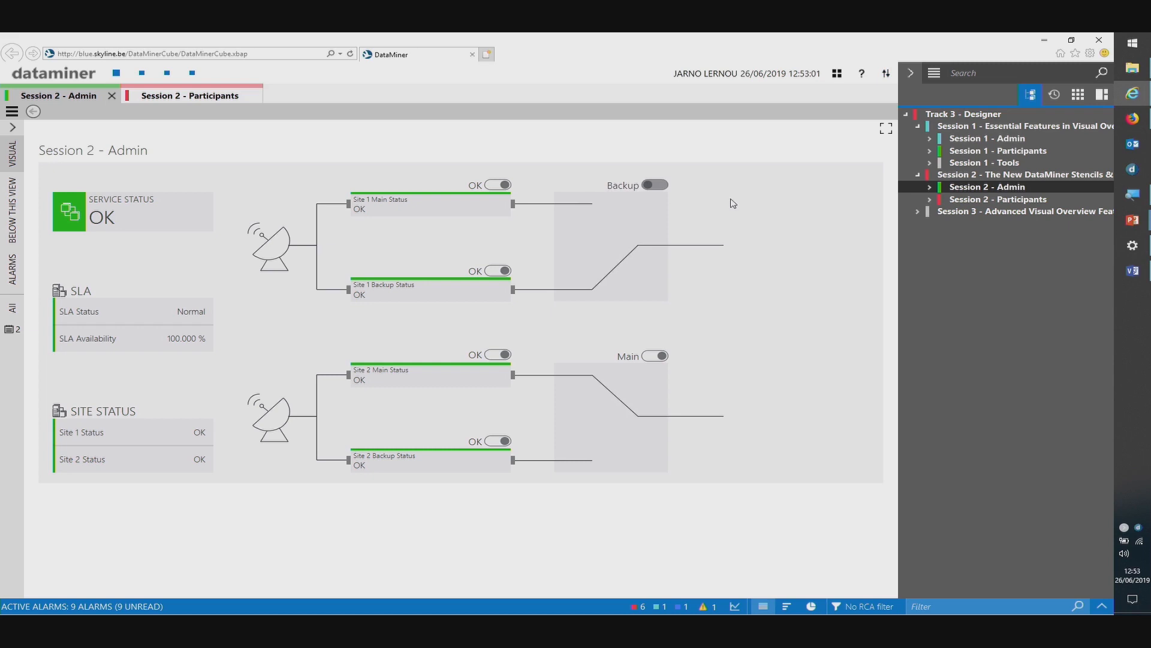
pyautogui.click(655, 185)
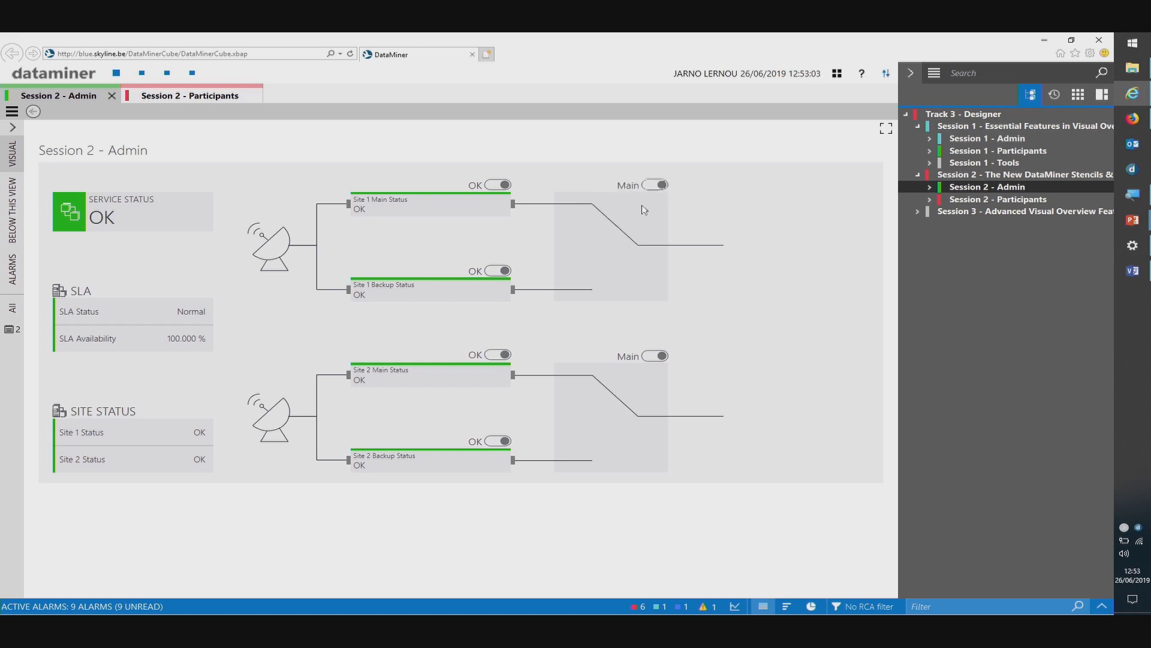
# - Test the Site 1 Main Status and Site 1 Backup Status toggles between OK and Error
pyautogui.click(497, 185)
pyautogui.click(492, 187)
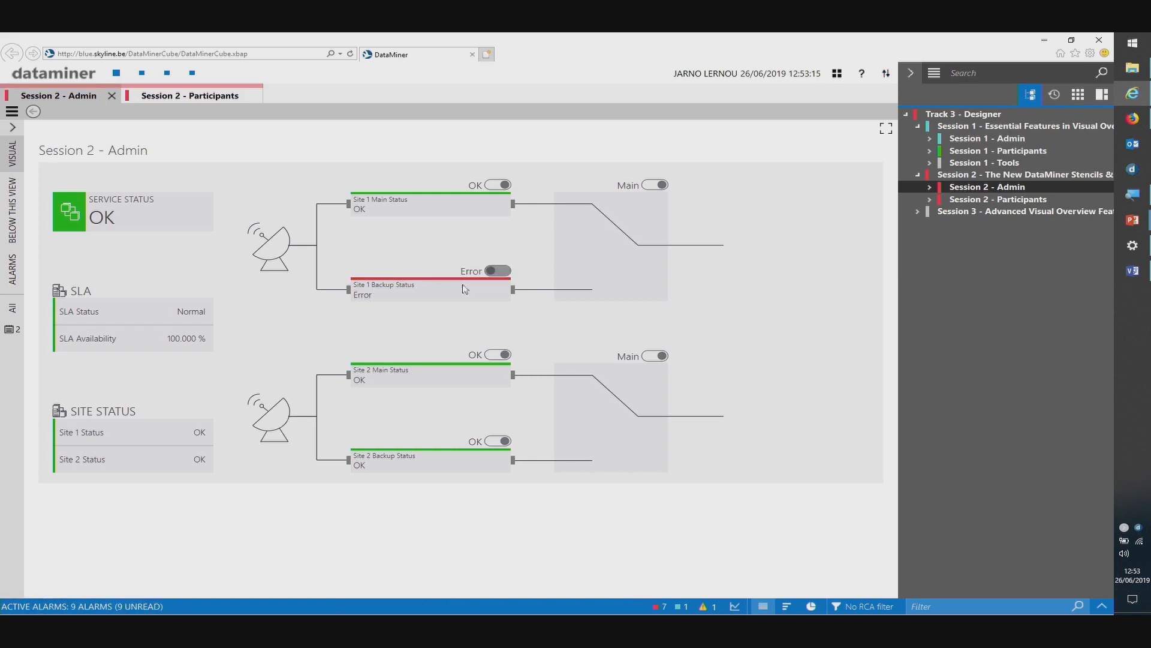
pyautogui.click(494, 271)
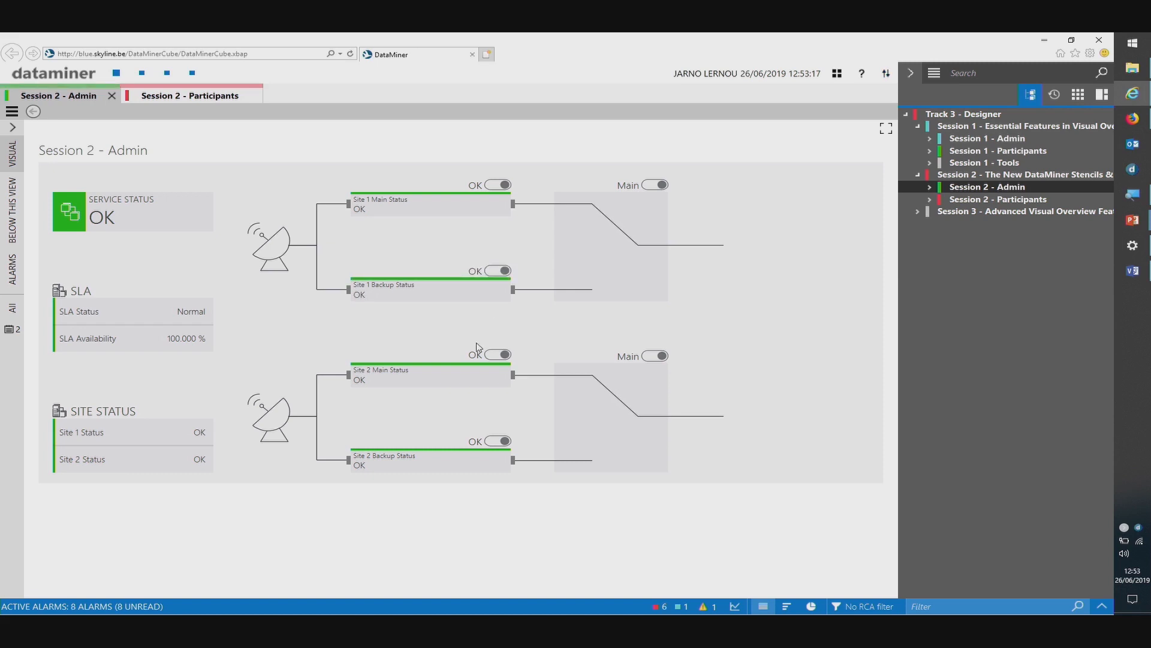
# - Switch back to Visio and draw an outline-free vertical separator bar about 1.5 mm wide and 106.8 mm high between the status blocks and the antennas
pyautogui.click(1131, 270)
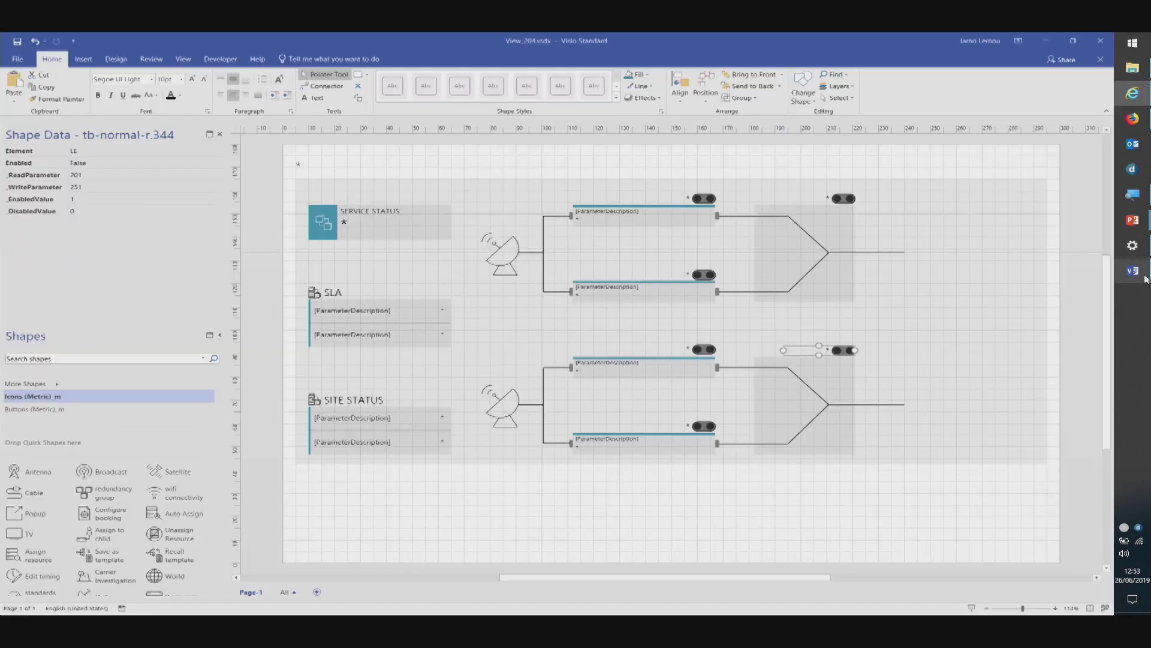
pyautogui.click(358, 74)
pyautogui.moveTo(460, 208); pyautogui.dragTo(466, 456)
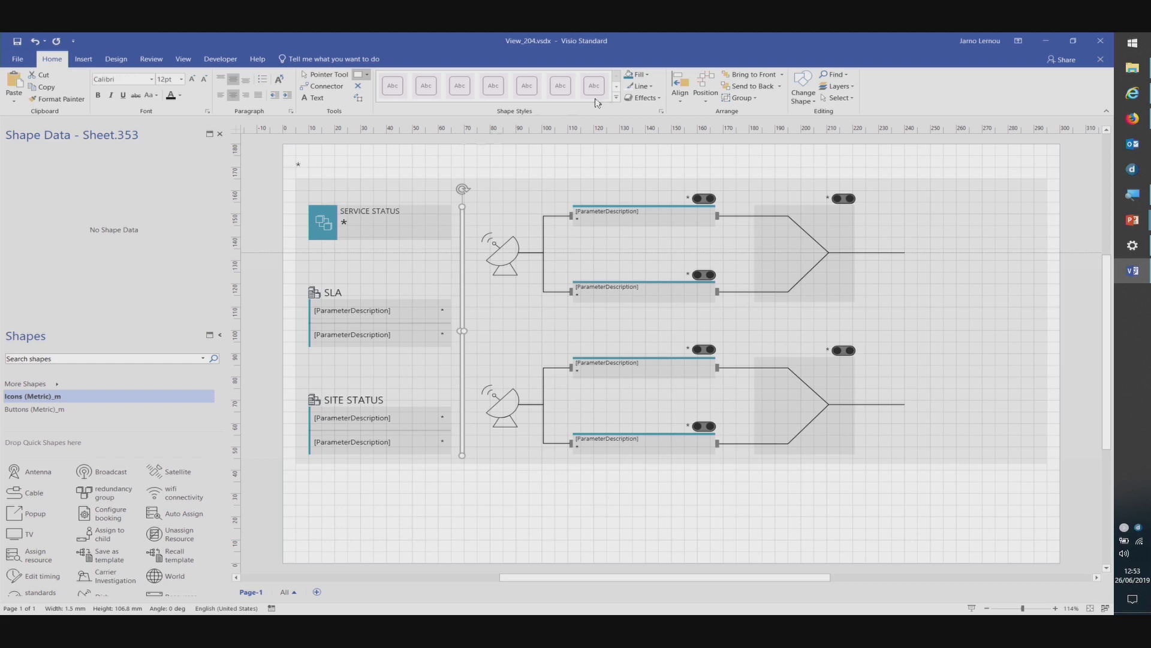
pyautogui.click(643, 85)
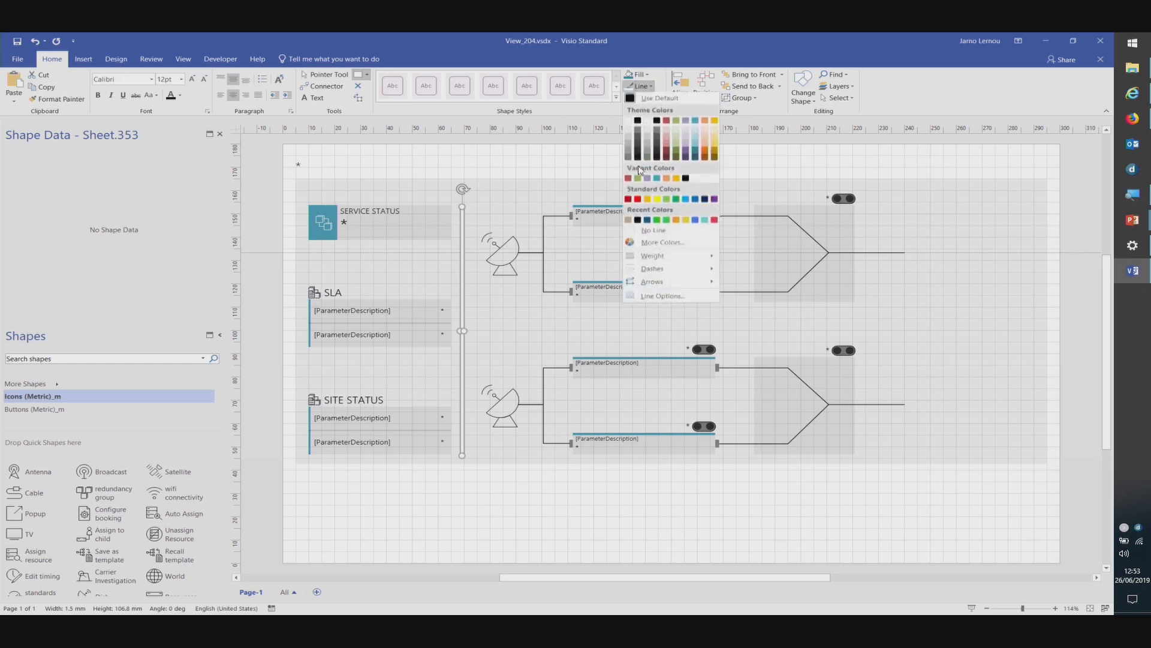
pyautogui.click(643, 235)
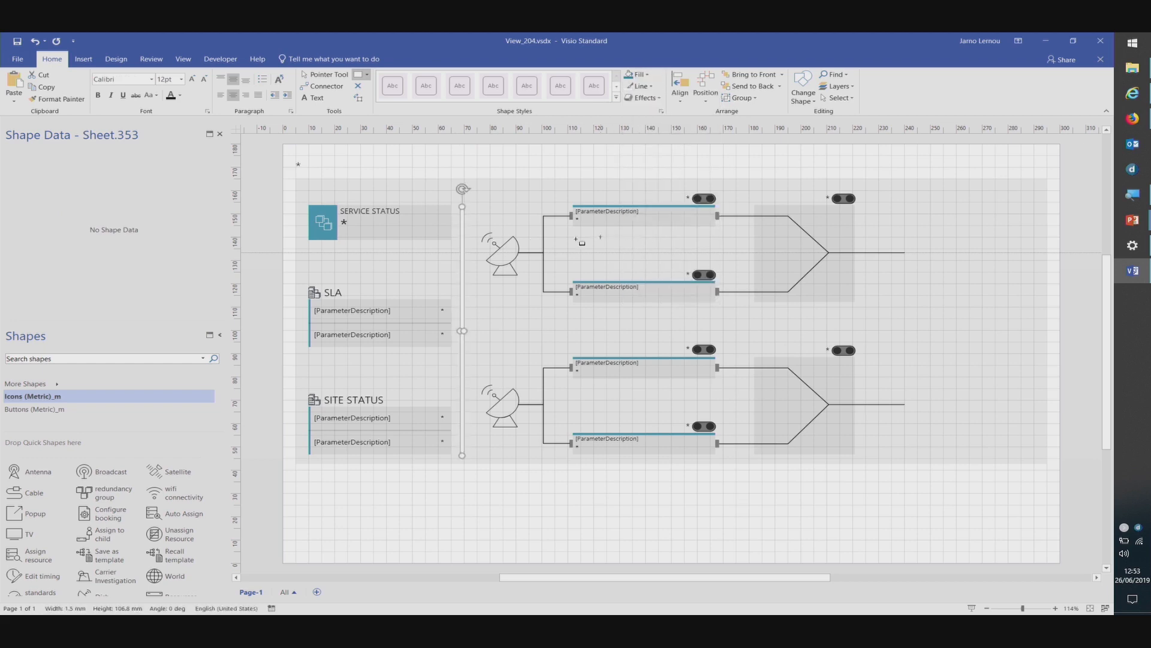
pyautogui.moveTo(425, 190); pyautogui.dragTo(522, 483)
pyautogui.hotkey('ctrl', 'z')
pyautogui.press('Escape')
pyautogui.press('Escape')
# - Align the top of the vertical separator bar with the top of the SERVICE STATUS block
pyautogui.click(438, 189)
pyautogui.click(433, 157)
pyautogui.moveTo(432, 158); pyautogui.dragTo(510, 493)
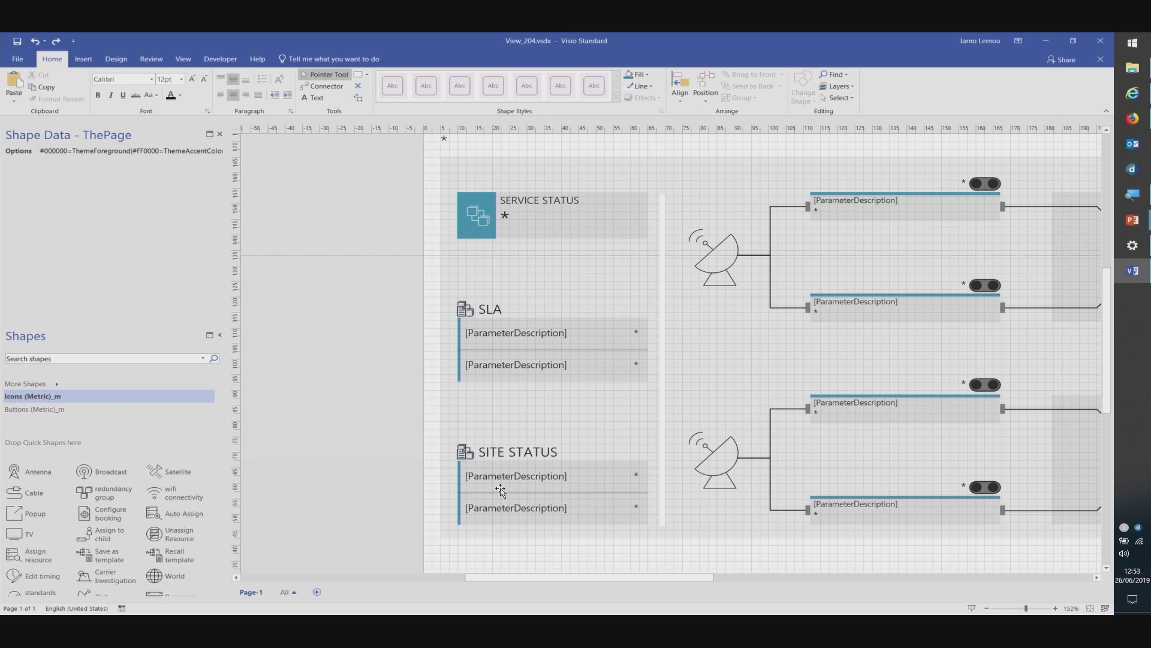
pyautogui.click(663, 206)
pyautogui.click(663, 206)
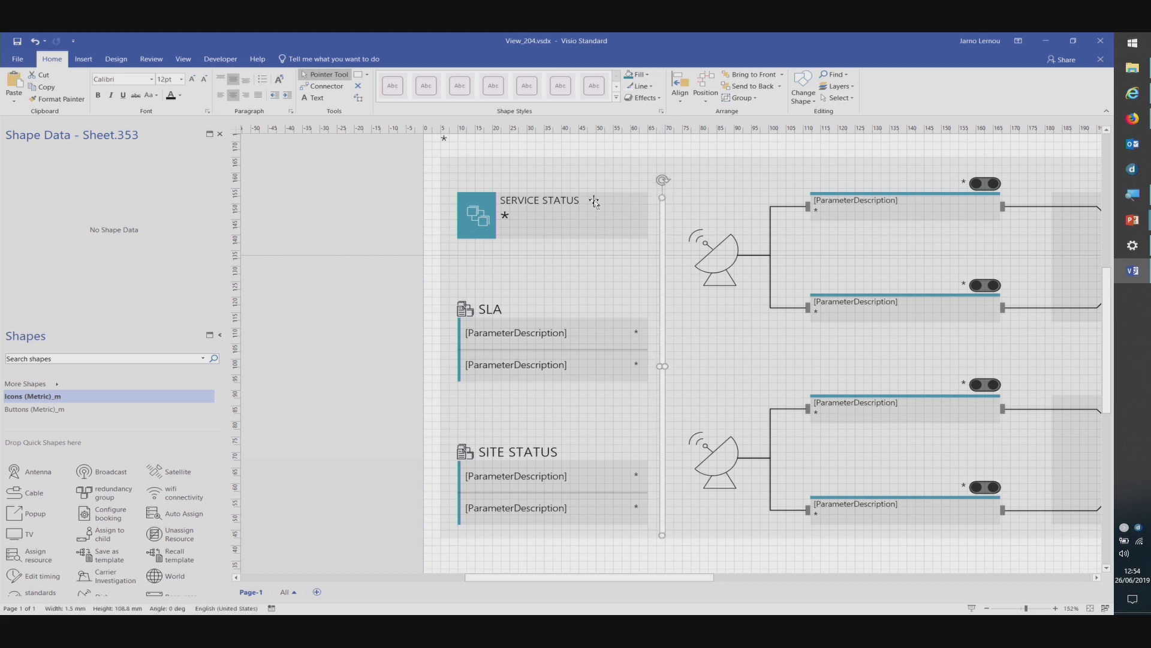
pyautogui.click(594, 203)
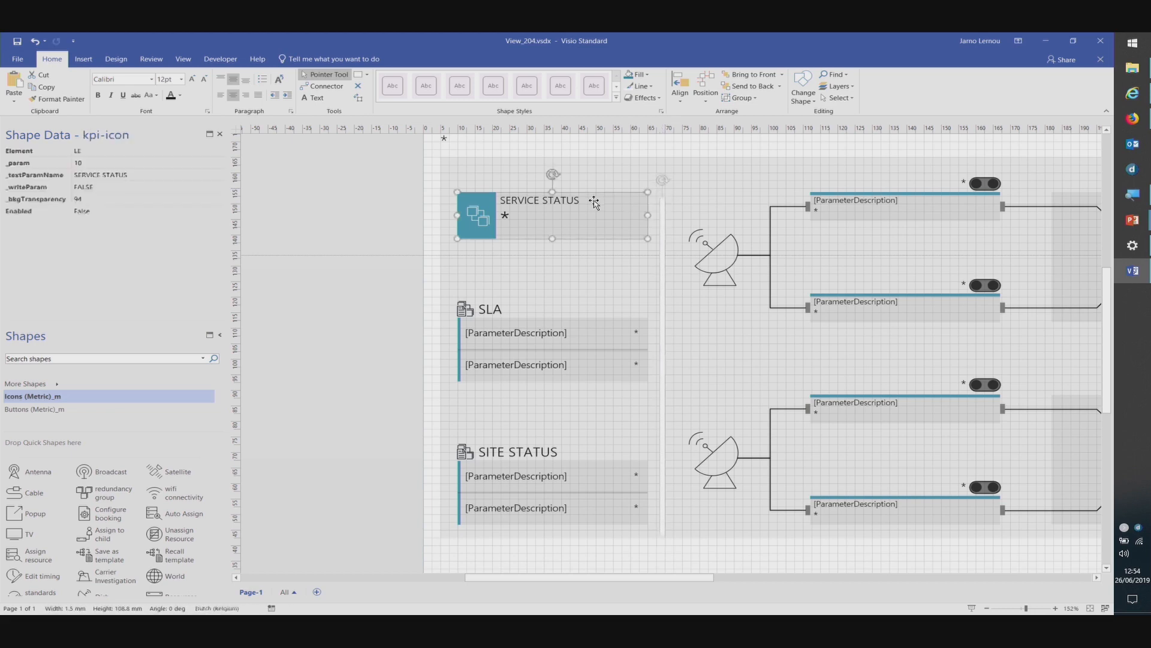
pyautogui.keyDown('shift'); pyautogui.click(664, 223); pyautogui.keyUp('shift')
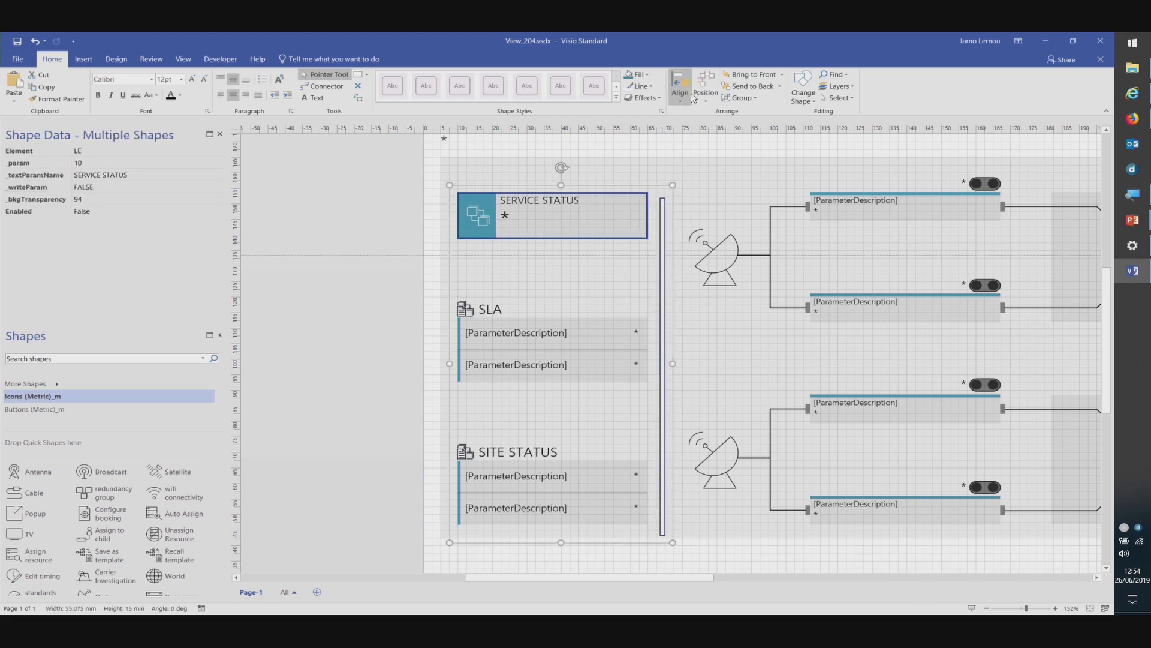
pyautogui.click(680, 87)
pyautogui.click(696, 174)
# - Lengthen the separator bar to about 107 mm so its lower end meets the bottom of the SITE STATUS block
pyautogui.click(621, 555)
pyautogui.scroll(-2, 677, 547)
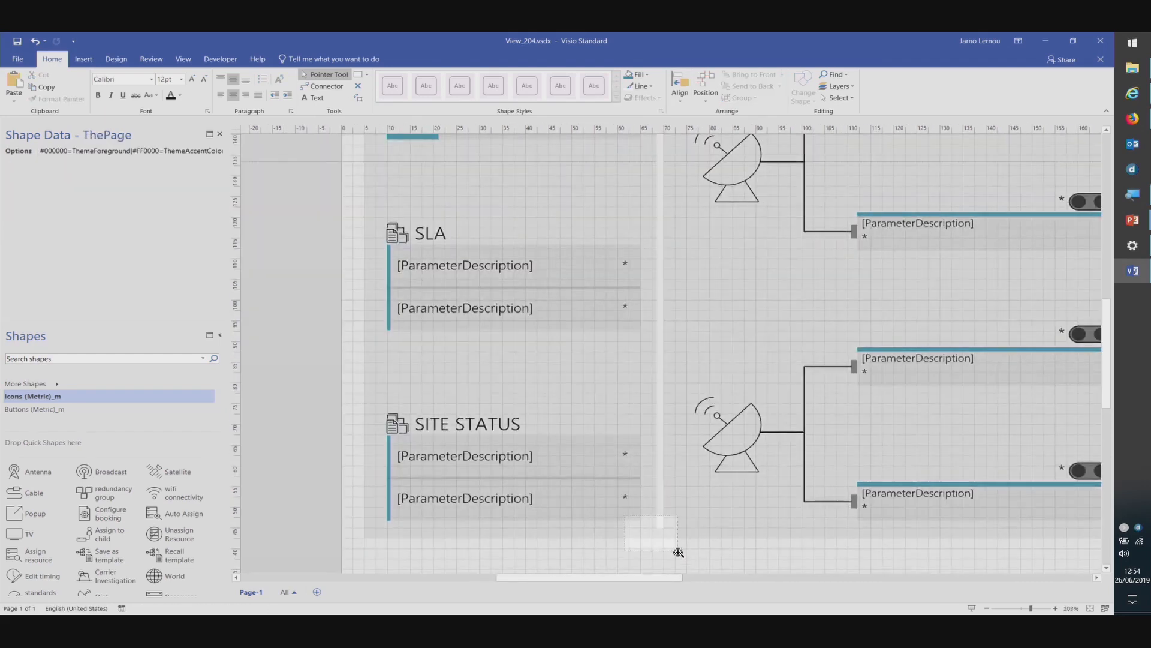
pyautogui.keyDown('ctrl'); pyautogui.scroll(5, 676, 547); pyautogui.keyUp('ctrl')
pyautogui.click(754, 237)
pyautogui.moveTo(765, 287); pyautogui.dragTo(516, 201)
pyautogui.click(712, 457)
pyautogui.click(1090, 608)
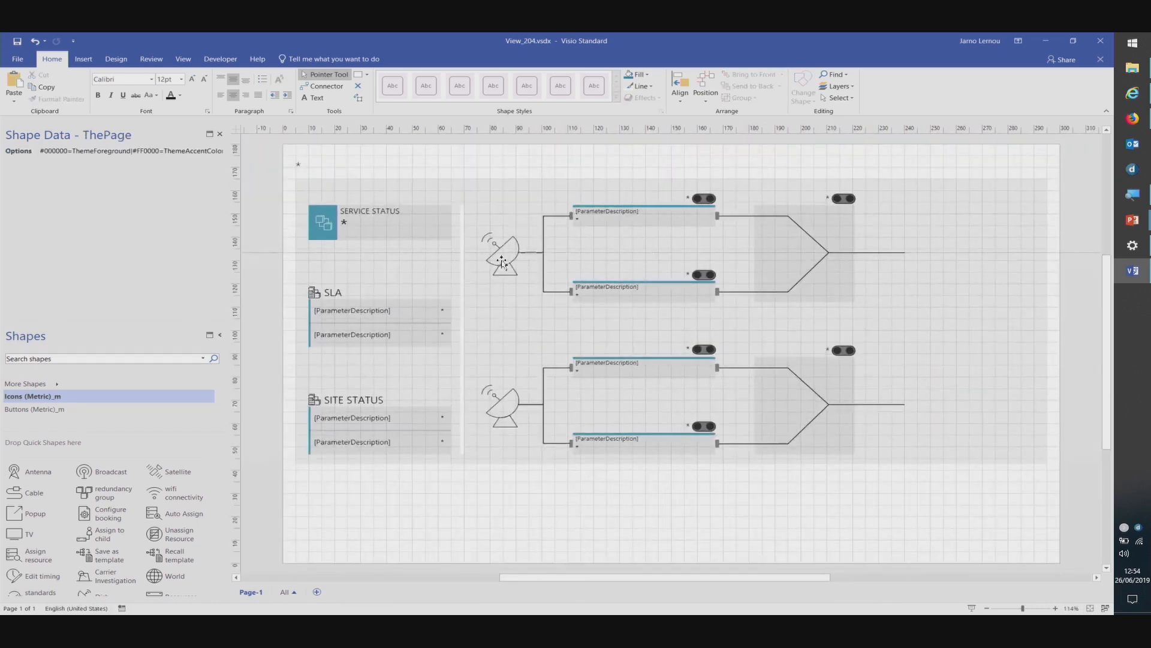
# - Define an Element shape data property with the value LE on the separator bar
pyautogui.click(462, 264)
pyautogui.rightClick(70, 166)
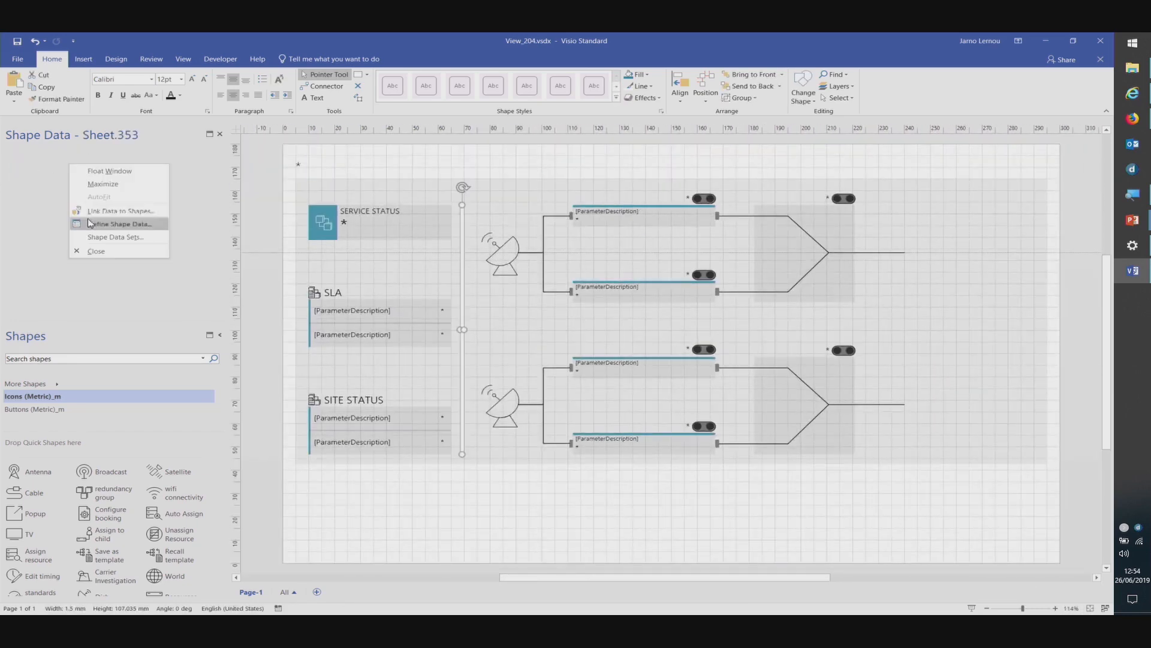
pyautogui.click(89, 223)
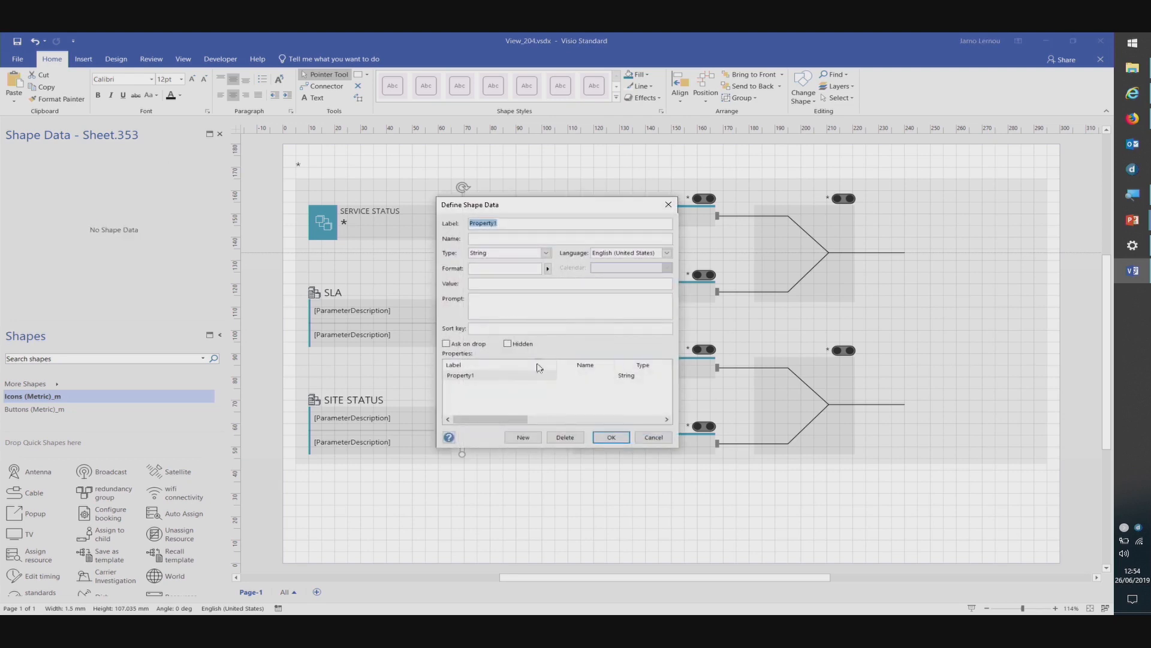
pyautogui.write('E')
pyautogui.press('Tab')
pyautogui.press('Tab')
pyautogui.press('Tab')
pyautogui.press('Tab')
pyautogui.press('Tab')
pyautogui.press('Tab')
pyautogui.write('LE')
# - Add an Enabled shape data property with the value False to the separator bar and save the drawing
pyautogui.click(511, 438)
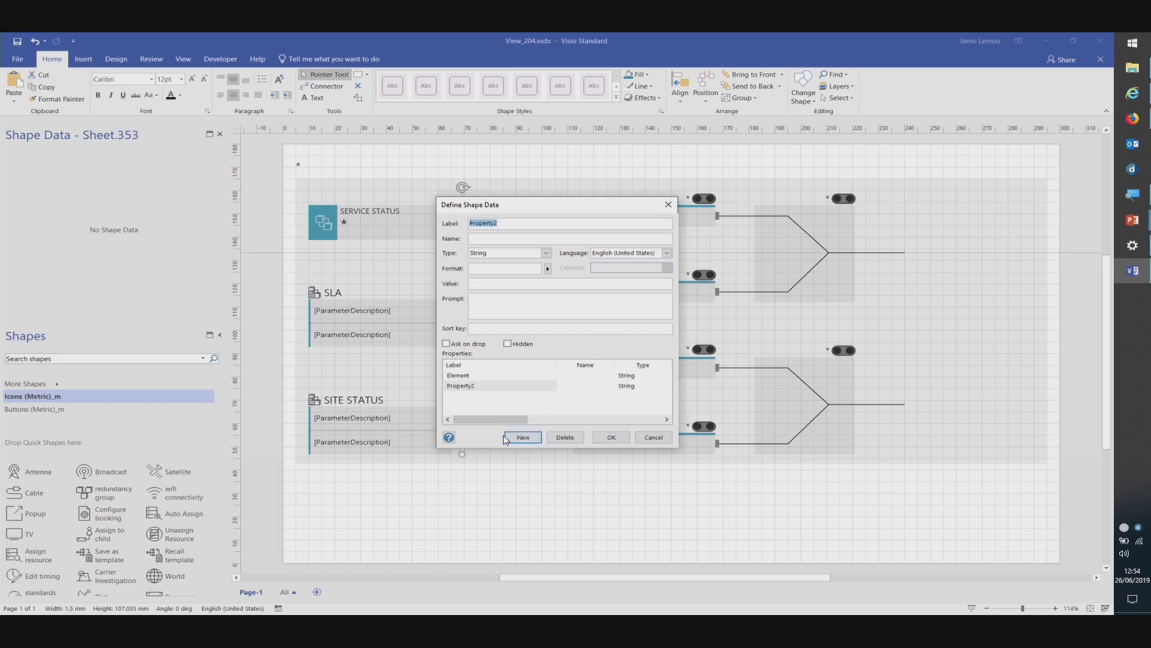
pyautogui.write('E')
pyautogui.press('Tab')
pyautogui.press('Tab')
pyautogui.press('Tab')
pyautogui.press('Tab')
pyautogui.write('False')
pyautogui.press('Return')
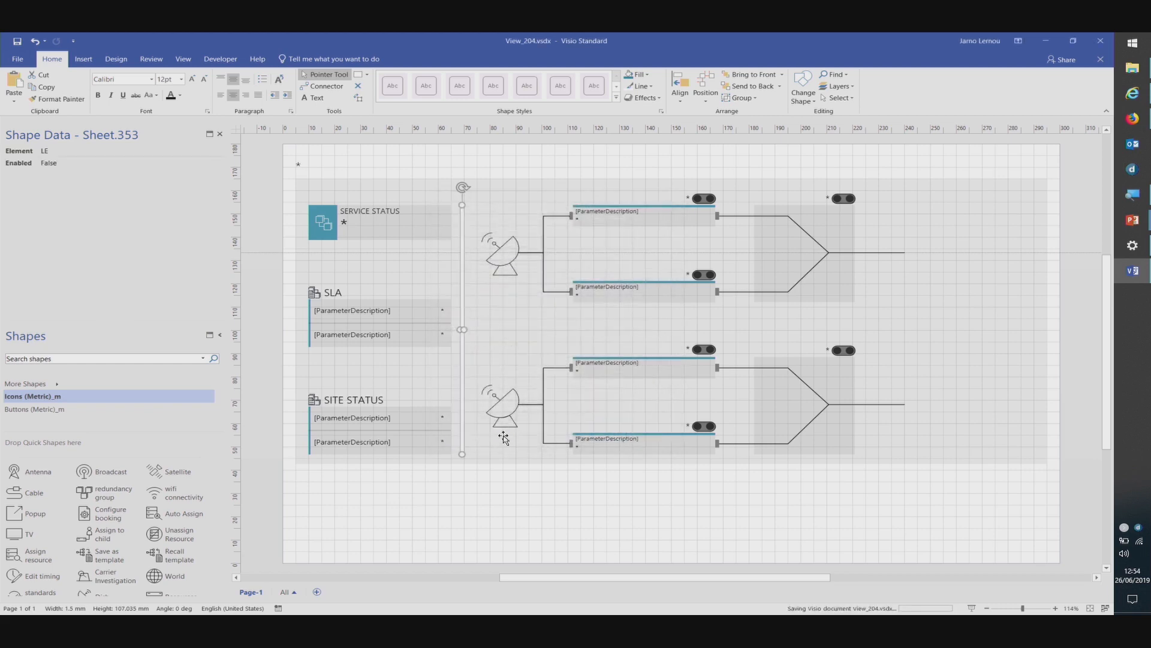
# - Switch to DataMiner Cube and test the separator bar by toggling Site 1 Backup Status to Error and back to OK
pyautogui.click(1132, 93)
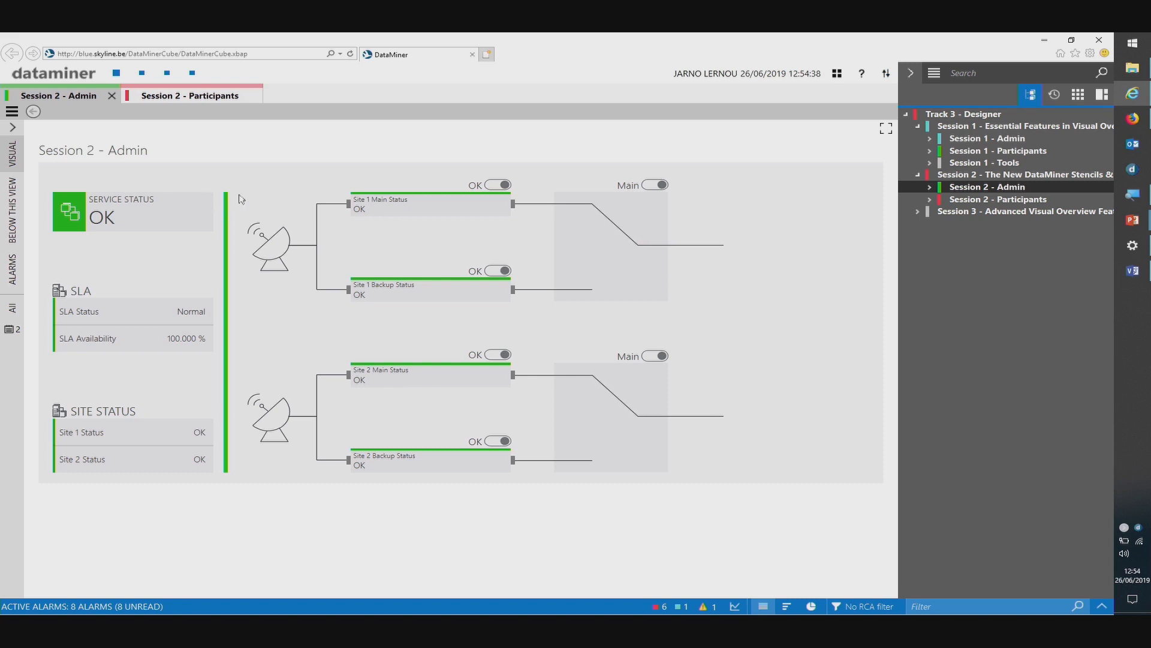
pyautogui.click(497, 271)
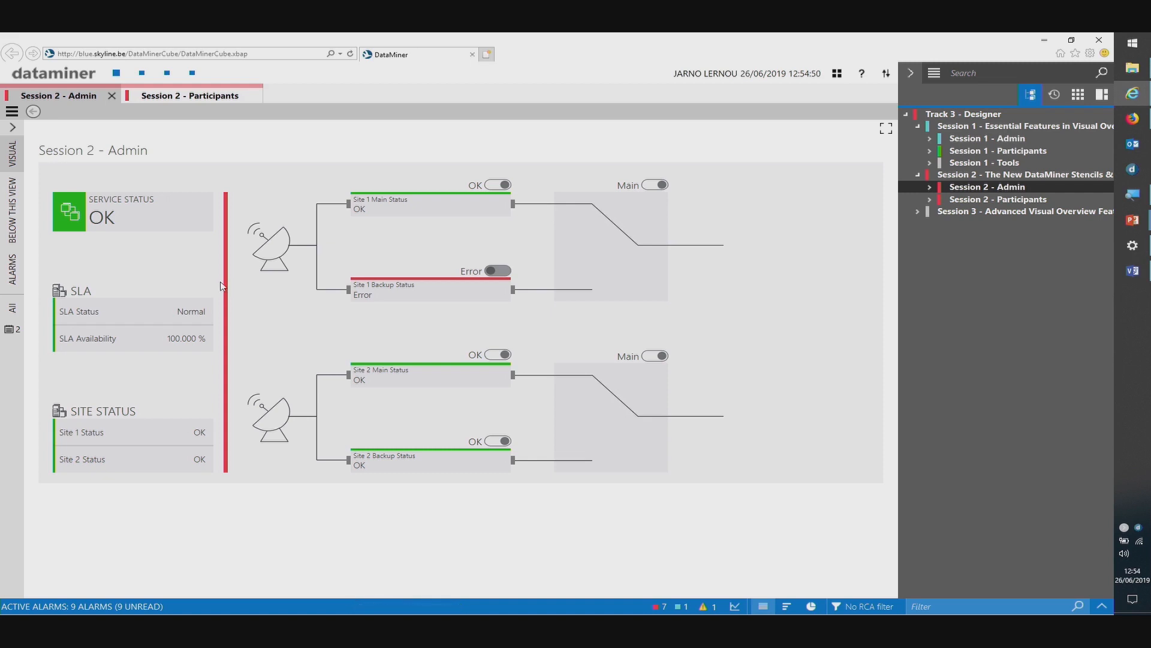
pyautogui.click(499, 271)
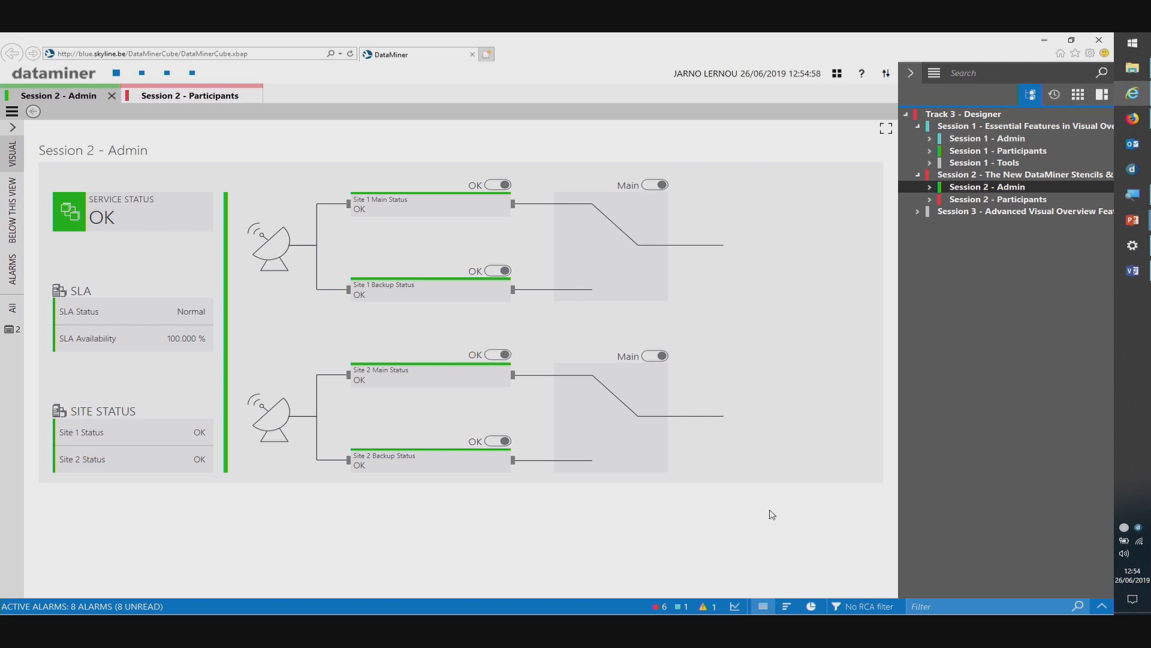
# - Switch back to Visio and shorten the output lines of both antenna chains to about 24.3 mm
pyautogui.click(1132, 270)
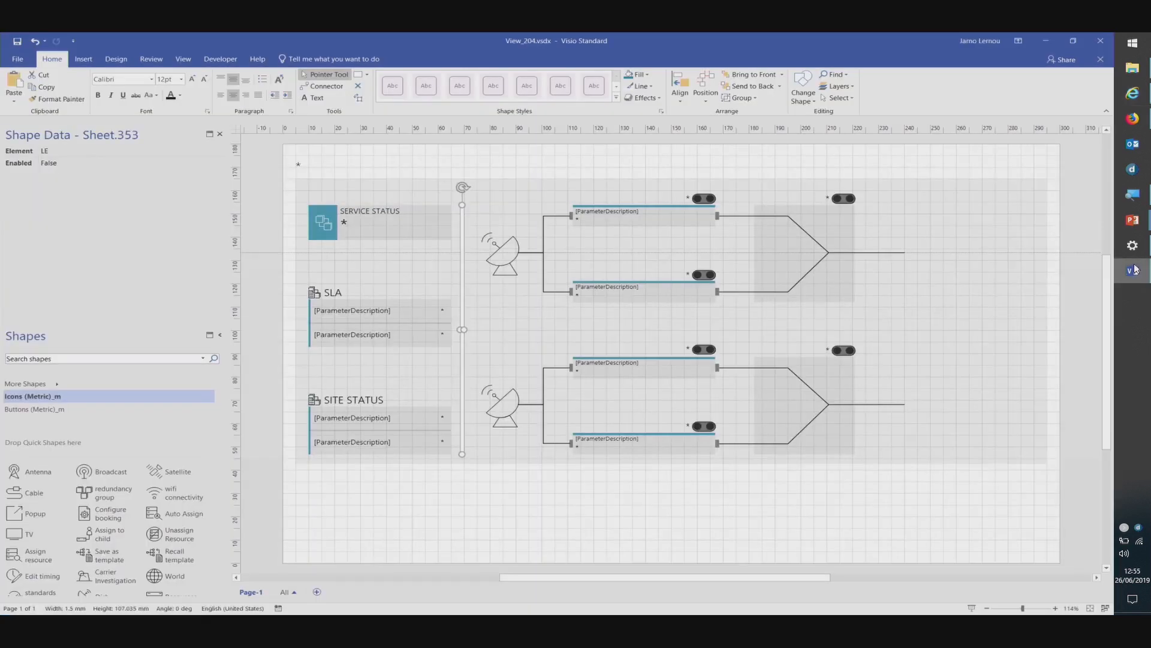
pyautogui.click(911, 254)
pyautogui.doubleClick(873, 254)
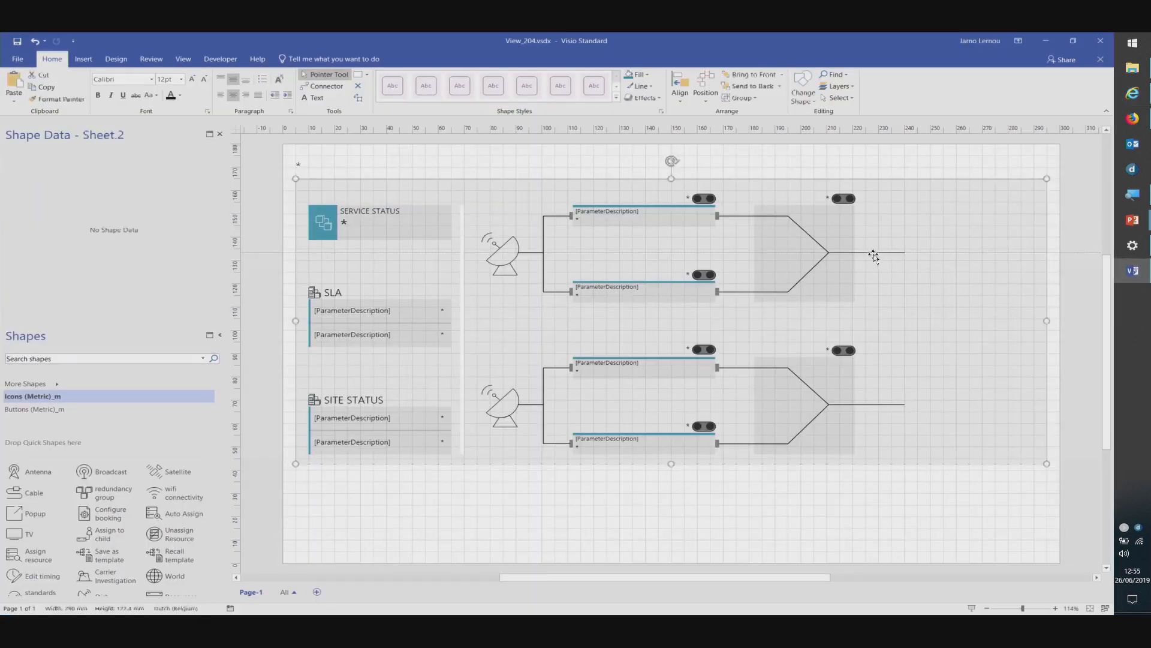
pyautogui.click(907, 255)
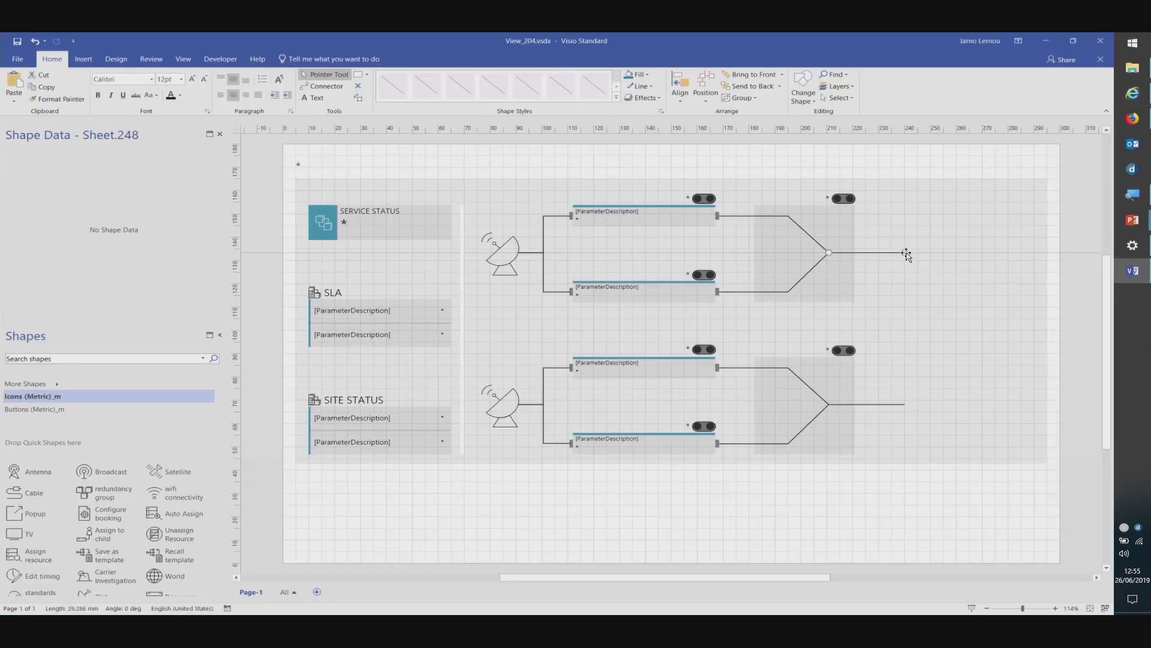
pyautogui.moveTo(905, 252)
pyautogui.mouseDown()
pyautogui.moveTo(873, 251)
pyautogui.moveTo(893, 250)
pyautogui.mouseUp()
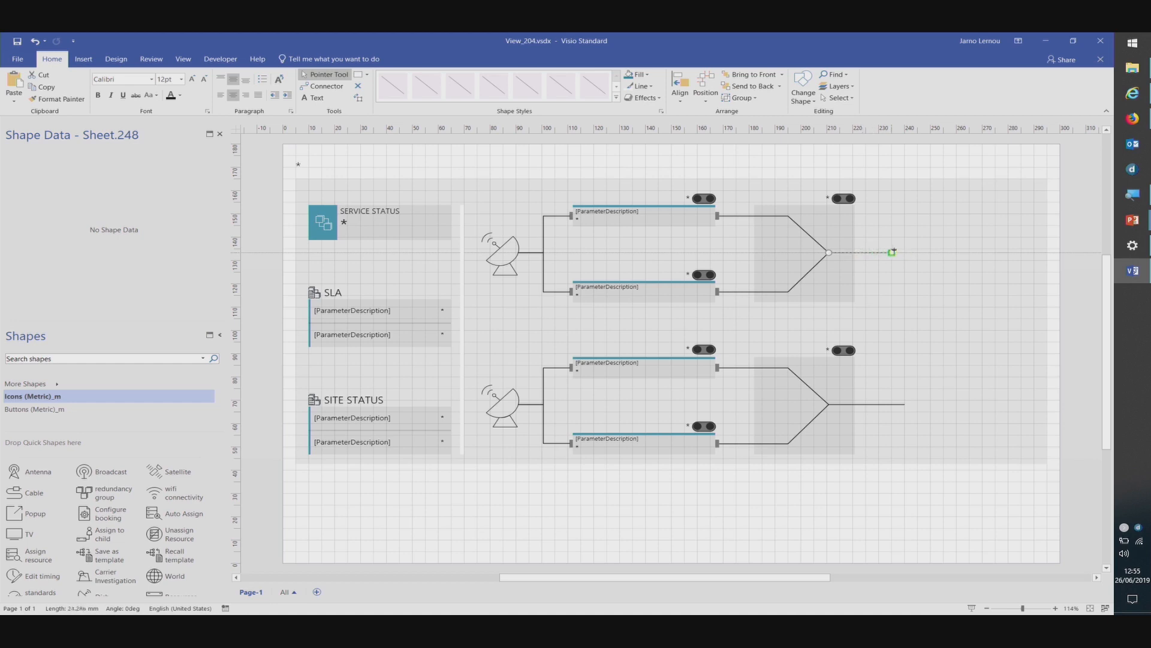
pyautogui.click(896, 404)
pyautogui.moveTo(903, 404)
pyautogui.mouseDown()
pyautogui.moveTo(866, 388)
pyautogui.moveTo(892, 404)
pyautogui.mouseUp()
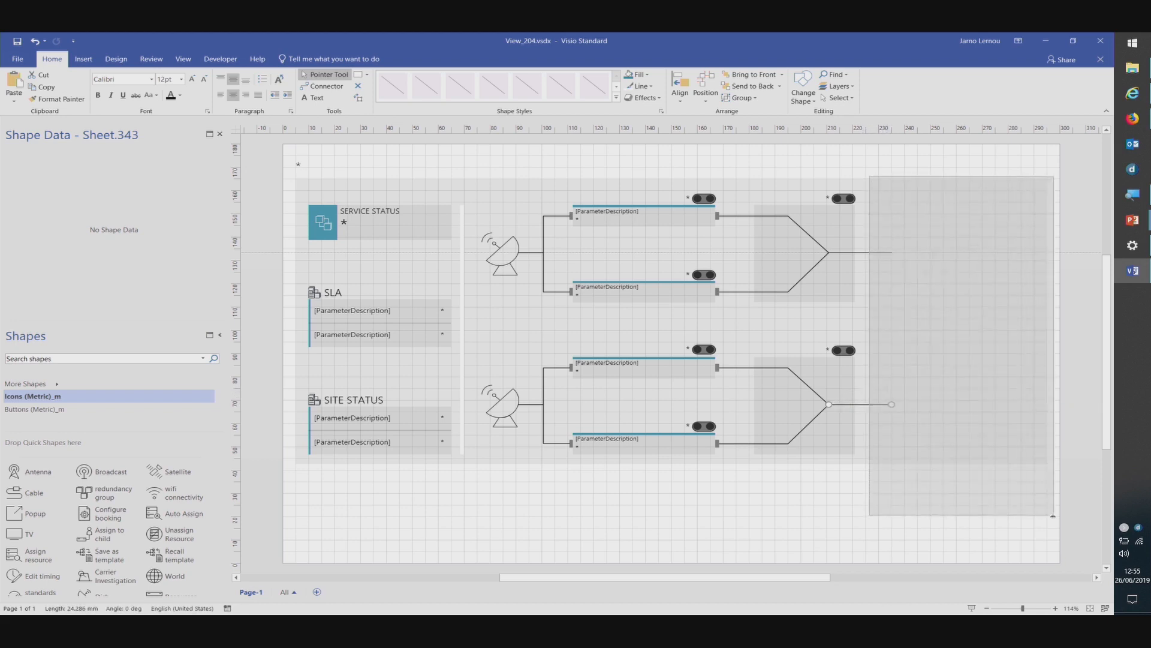
# - Place a horizontal guide between the upper and lower switch background rectangles
pyautogui.moveTo(868, 163); pyautogui.dragTo(1071, 499)
pyautogui.hscroll(-1, 969, 339)
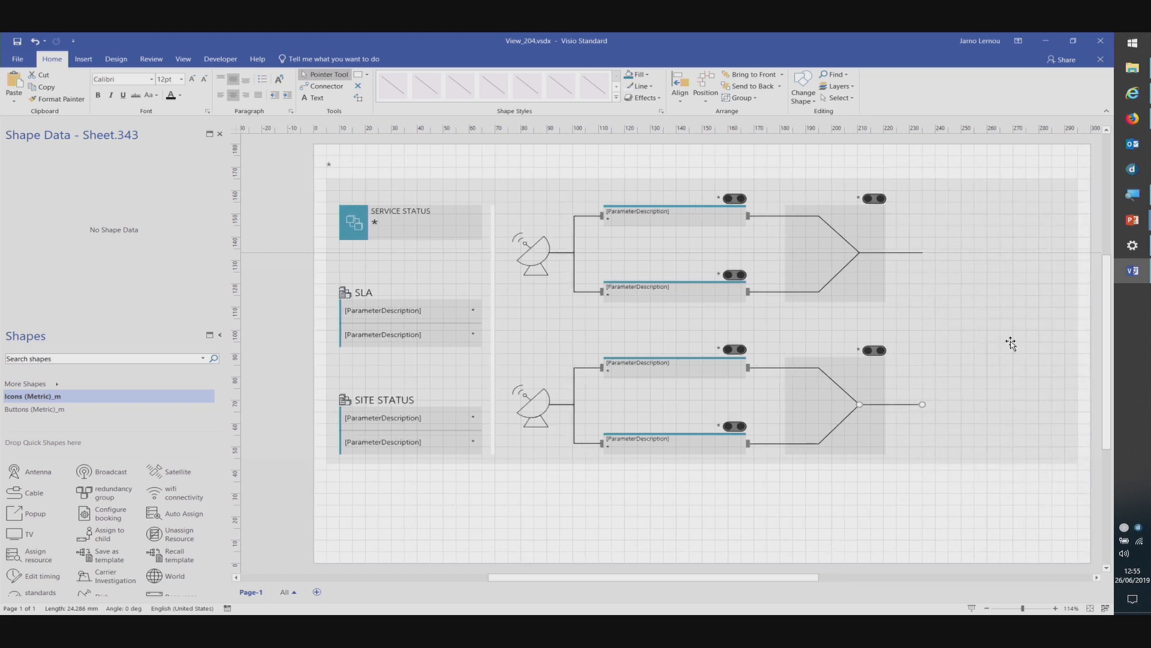
pyautogui.scroll(2, 1012, 345)
pyautogui.moveTo(763, 577); pyautogui.dragTo(868, 577)
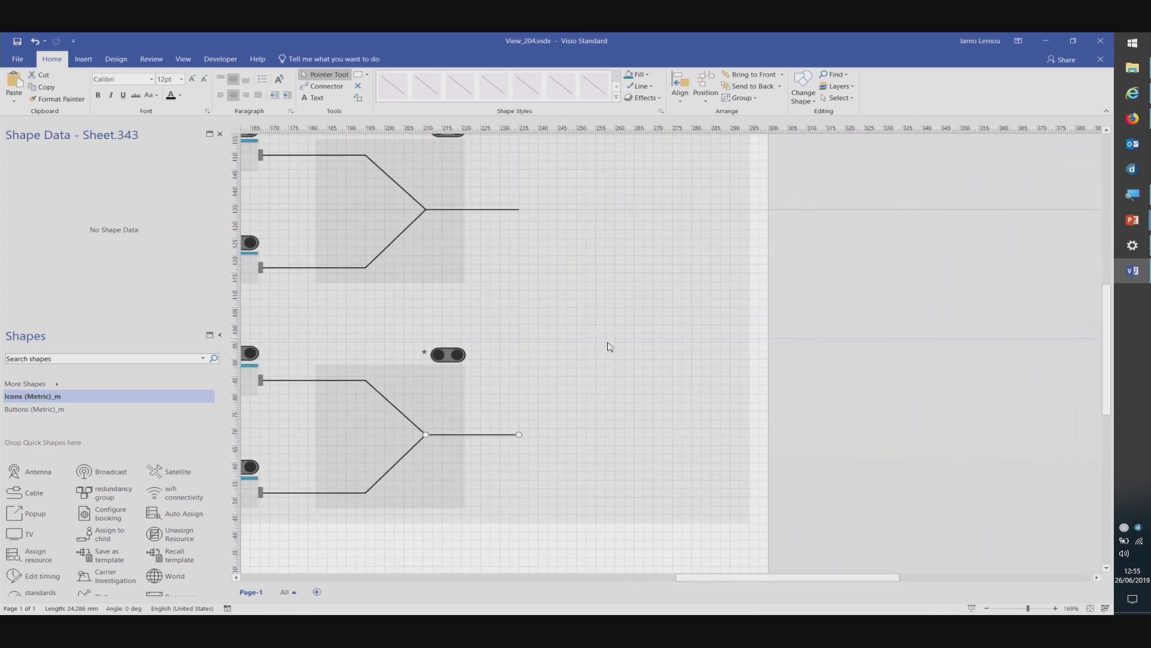
pyautogui.moveTo(607, 322); pyautogui.dragTo(599, 317)
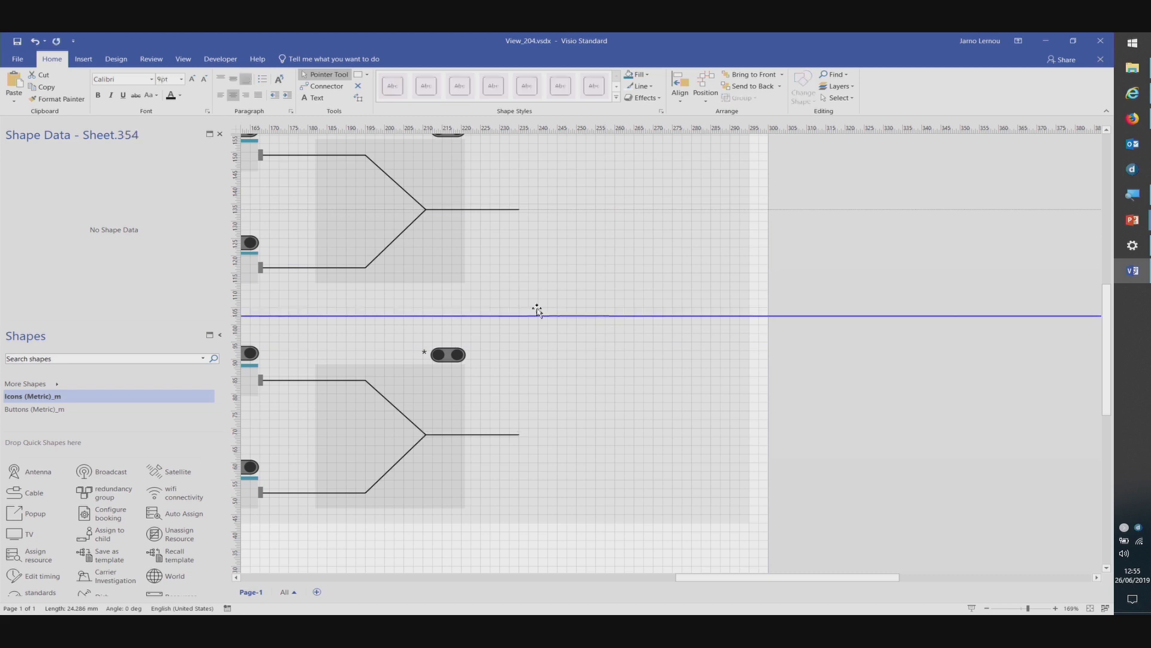
# - Select the upper switch background, the new horizontal guide and the lower switch background together
pyautogui.click(449, 281)
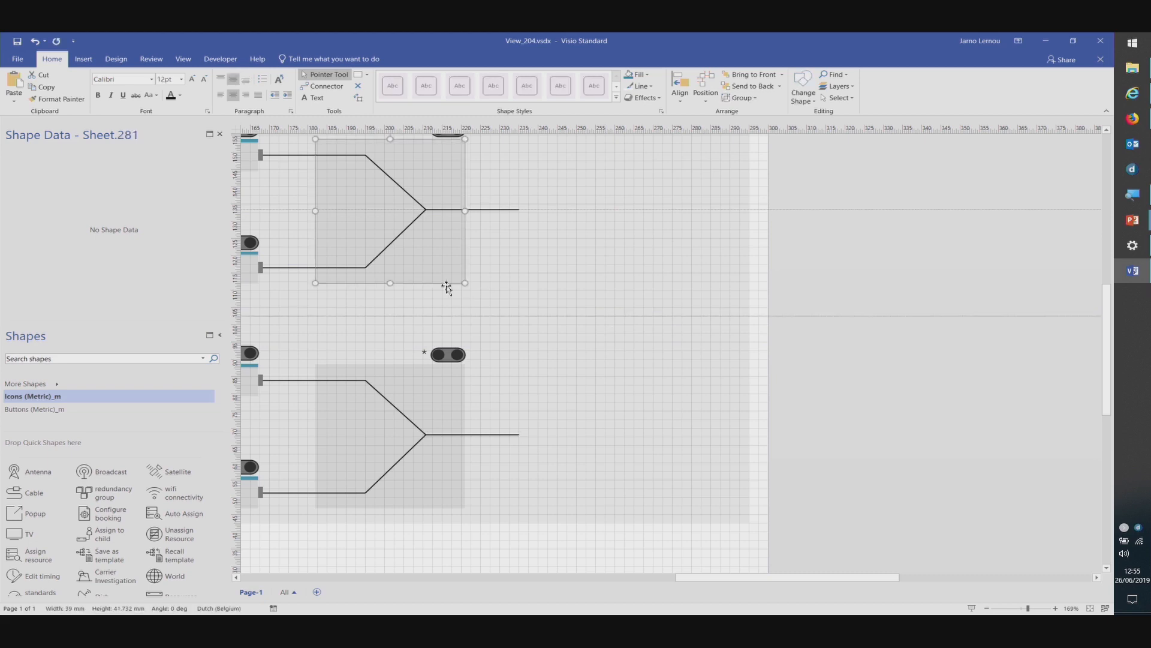
pyautogui.keyDown('ctrl'); pyautogui.click(351, 317); pyautogui.keyUp('ctrl')
pyautogui.keyDown('ctrl'); pyautogui.click(371, 316); pyautogui.keyUp('ctrl')
pyautogui.keyDown('ctrl'); pyautogui.click(370, 316); pyautogui.keyUp('ctrl')
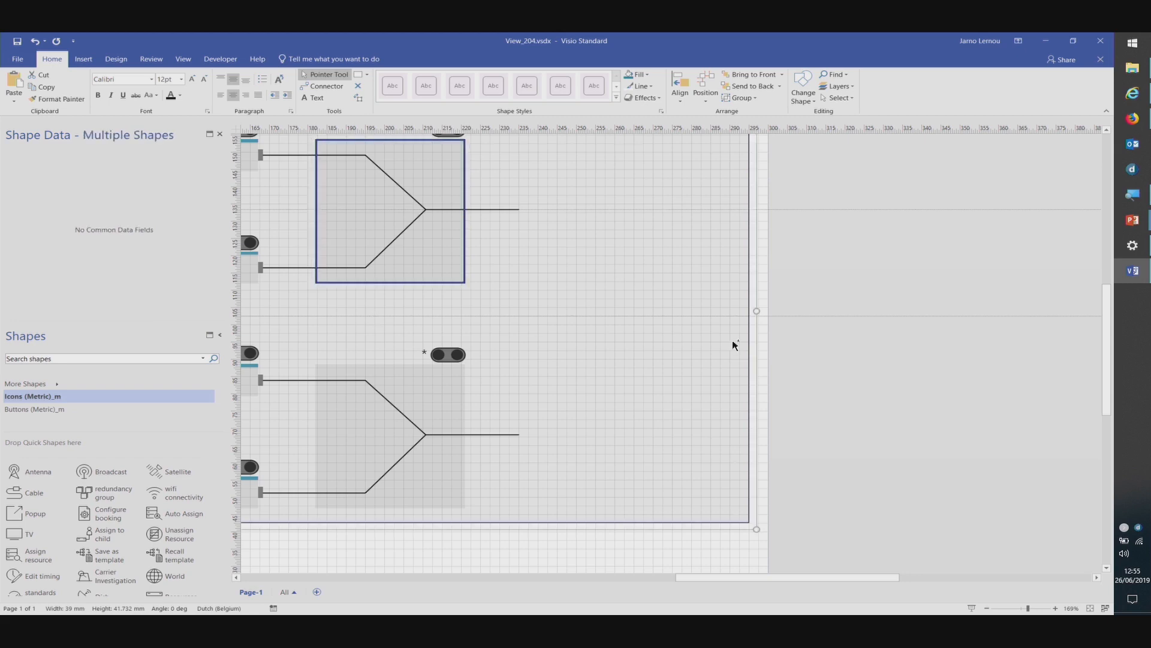
pyautogui.keyDown('ctrl'); pyautogui.click(771, 316); pyautogui.keyUp('ctrl')
pyautogui.keyDown('ctrl'); pyautogui.click(347, 290); pyautogui.keyUp('ctrl')
pyautogui.keyDown('ctrl'); pyautogui.click(369, 384); pyautogui.keyUp('ctrl')
pyautogui.scroll(1, 573, 180)
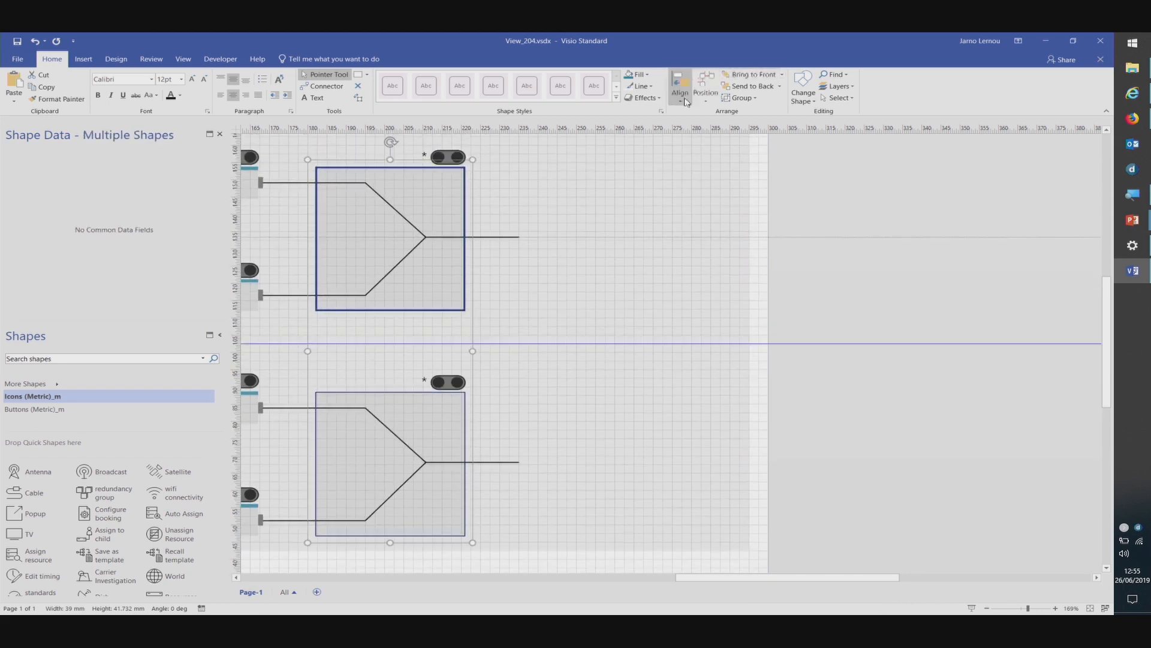
pyautogui.click(680, 84)
pyautogui.click(690, 193)
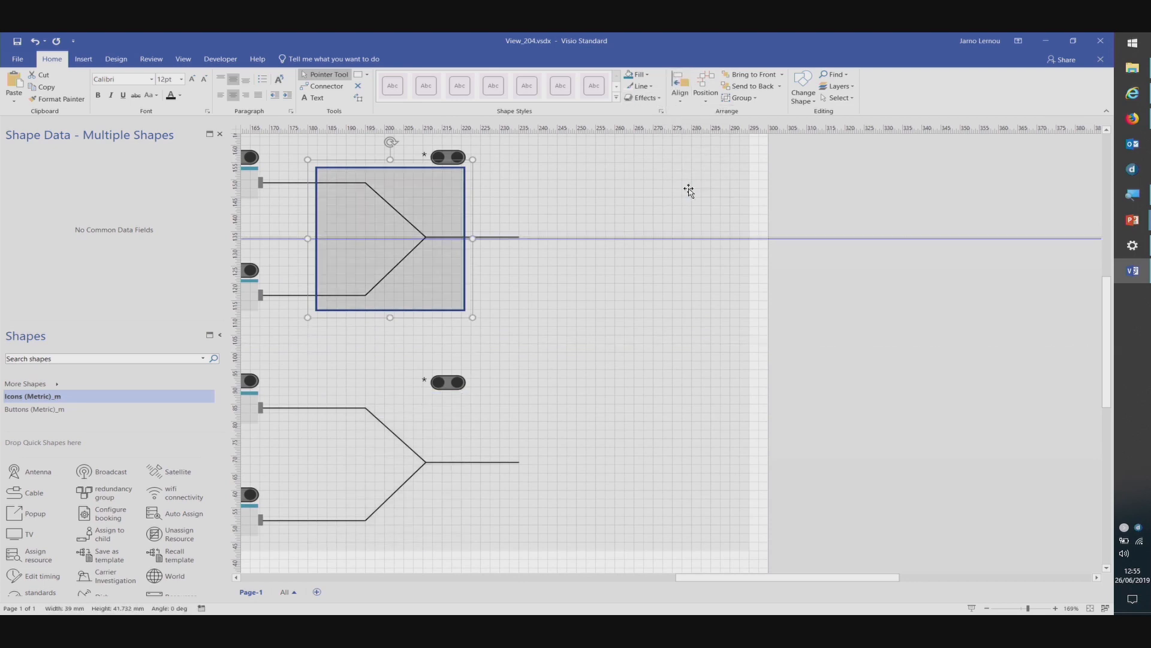
pyautogui.hotkey('ctrl', 'z')
# - Distribute the selected backgrounds and guide vertically so the guide lies midway between the two switch backgrounds
pyautogui.click(681, 104)
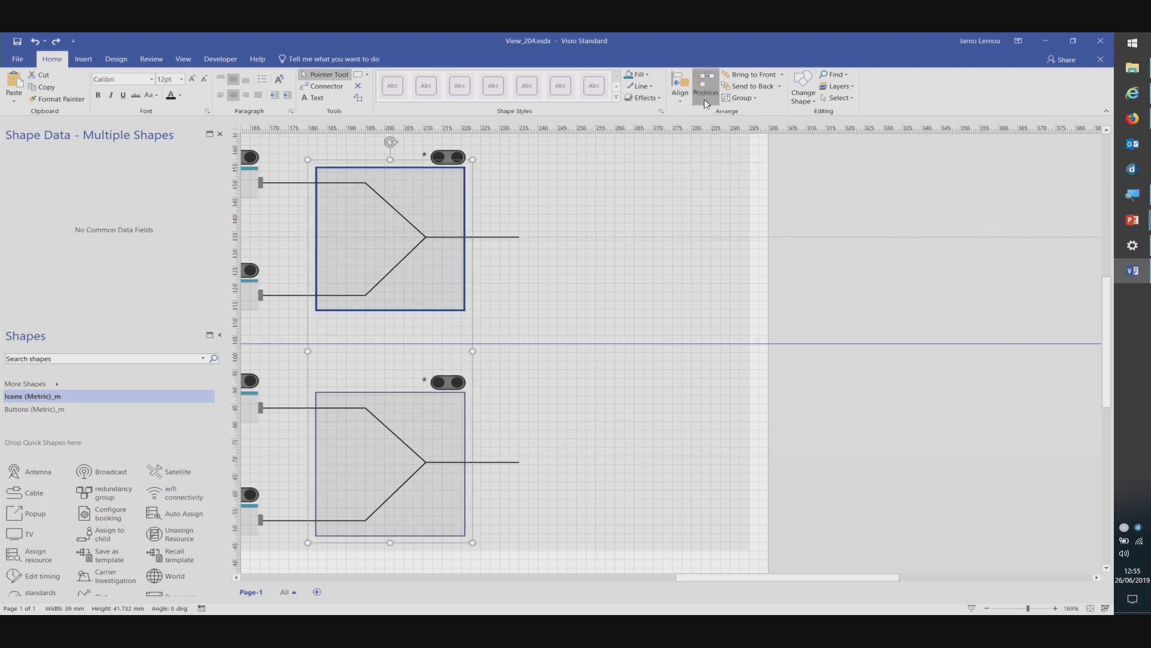
pyautogui.click(755, 176)
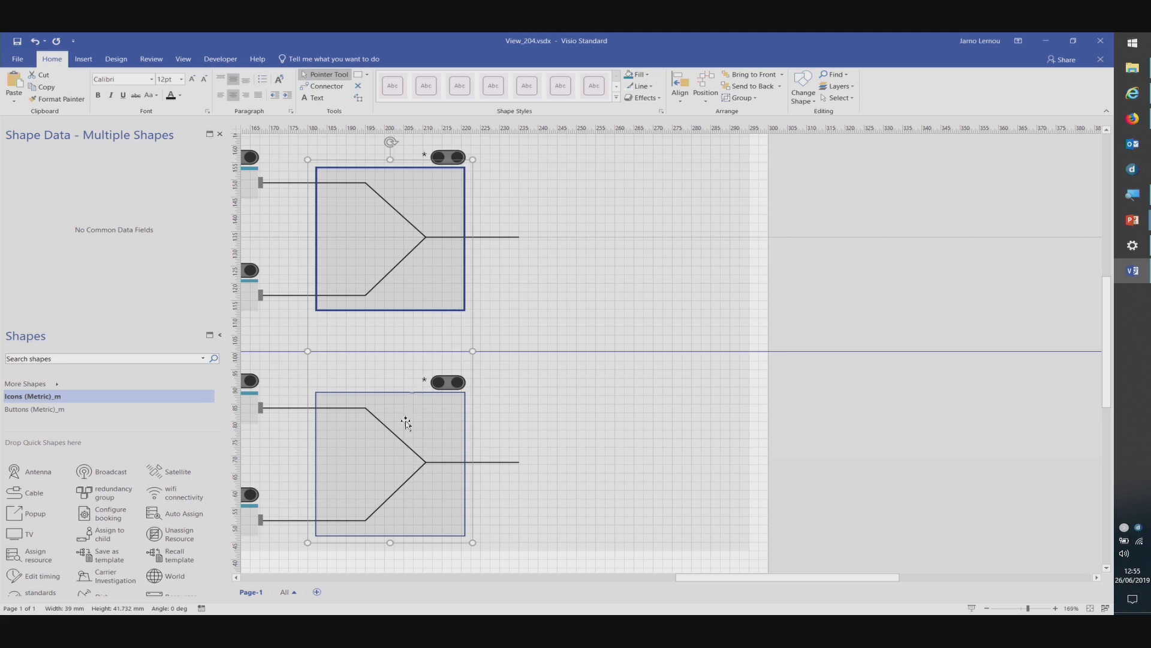
pyautogui.click(898, 317)
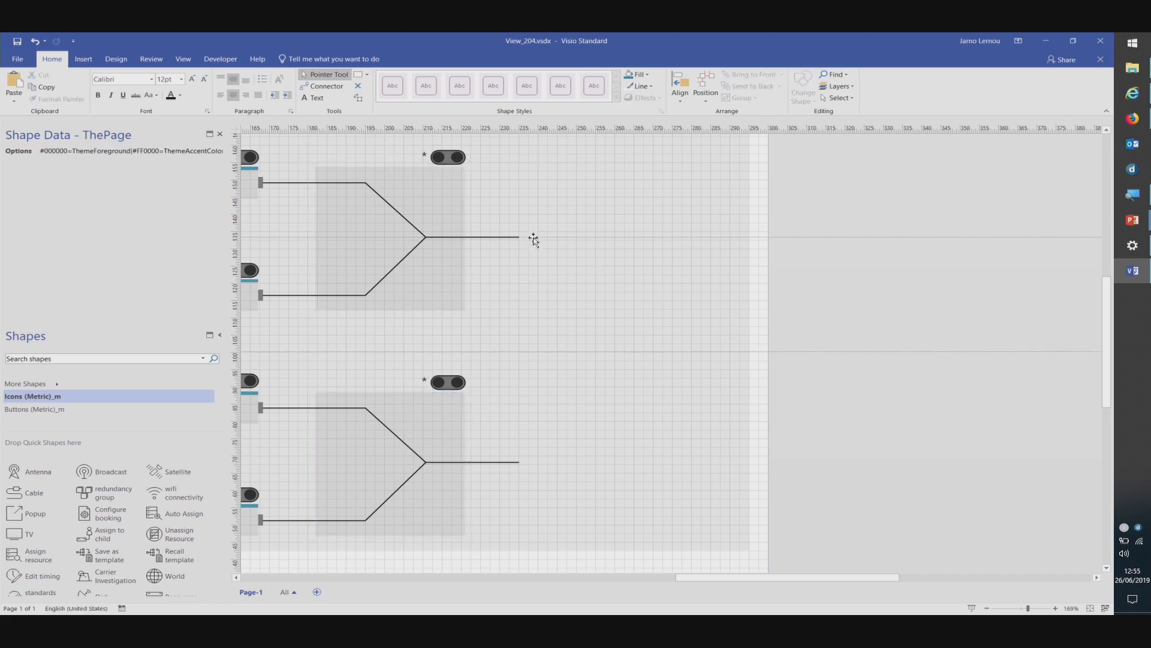
pyautogui.click(367, 75)
pyautogui.click(376, 114)
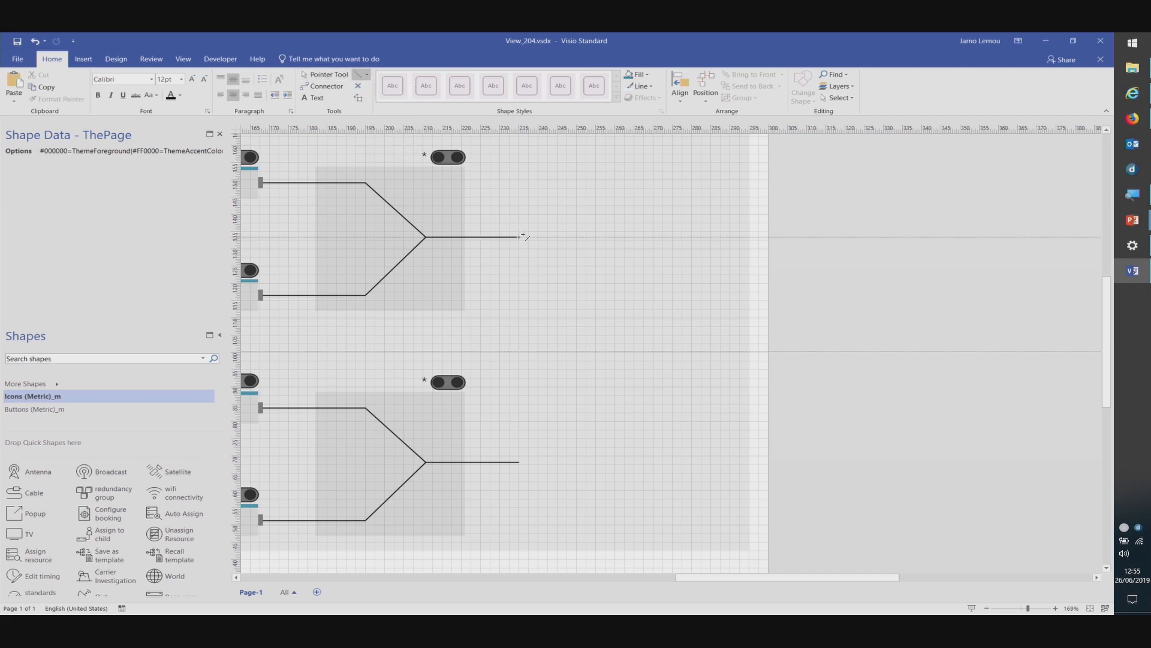
pyautogui.moveTo(520, 236)
pyautogui.mouseDown()
pyautogui.moveTo(587, 290)
pyautogui.moveTo(551, 305)
pyautogui.moveTo(635, 313)
pyautogui.mouseUp()
pyautogui.hotkey('ctrl', 'z')
pyautogui.click(521, 237)
pyautogui.click(586, 315)
pyautogui.hotkey('ctrl', 'z')
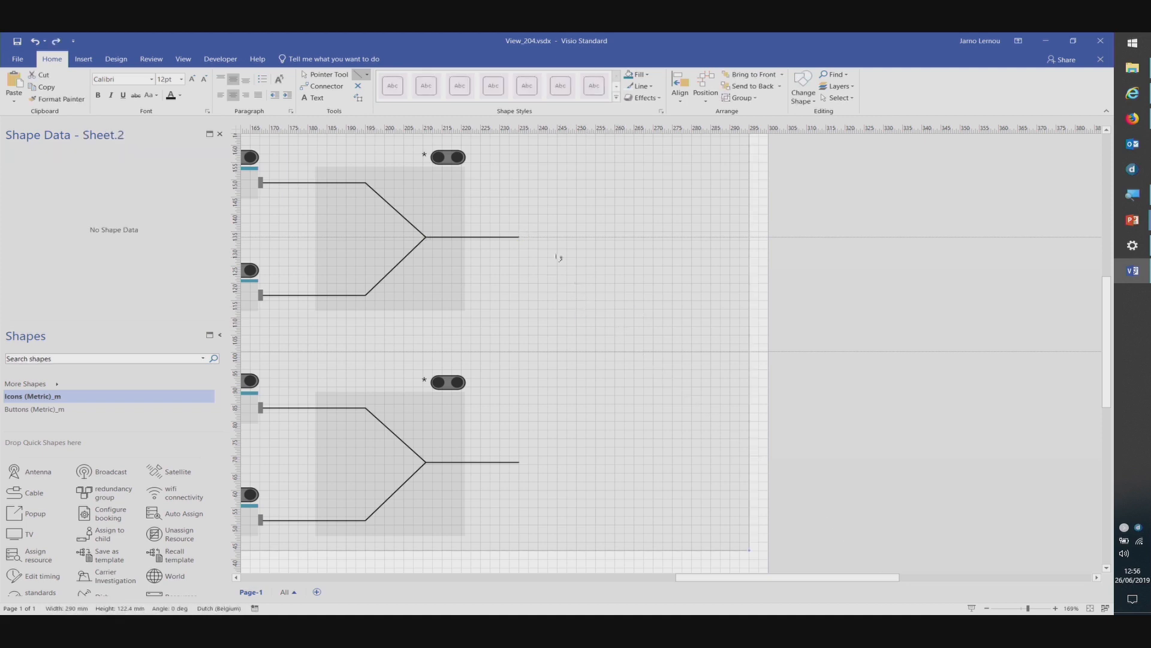
pyautogui.click(519, 237)
pyautogui.moveTo(547, 262); pyautogui.dragTo(593, 318)
pyautogui.press('Escape')
# - Draw diagonal lines from the ends of both output lines to one point on the middle guide, the upper one about 47 mm long
pyautogui.scroll(1, 536, 257)
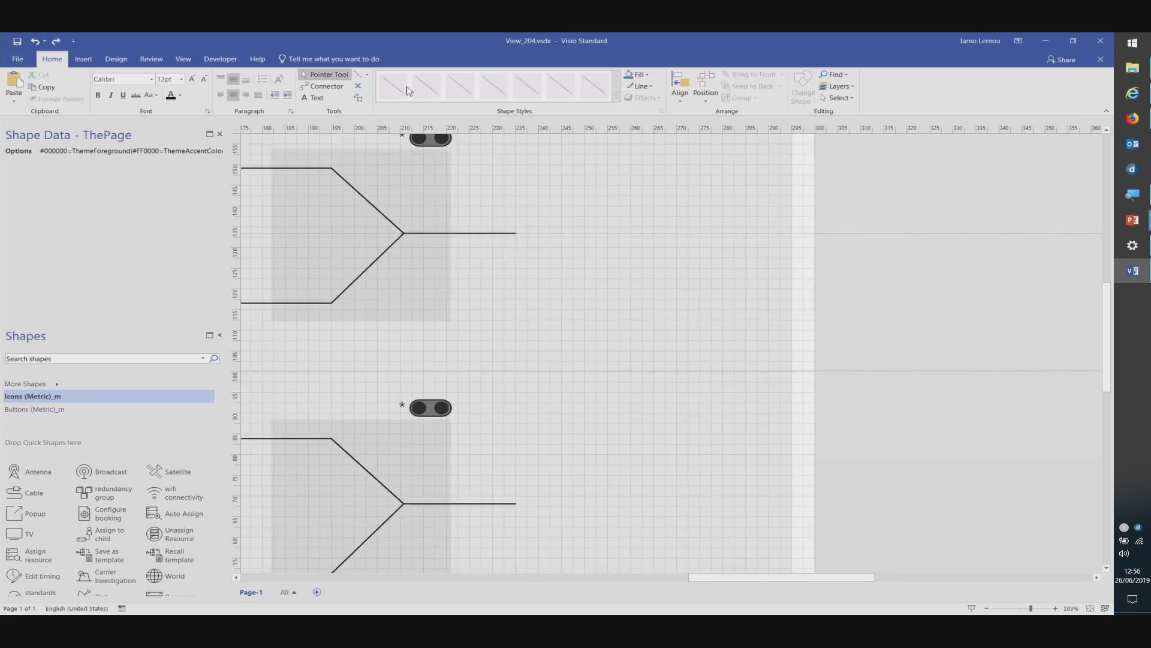
pyautogui.moveTo(514, 235)
pyautogui.mouseDown()
pyautogui.moveTo(568, 311)
pyautogui.moveTo(670, 371)
pyautogui.mouseUp()
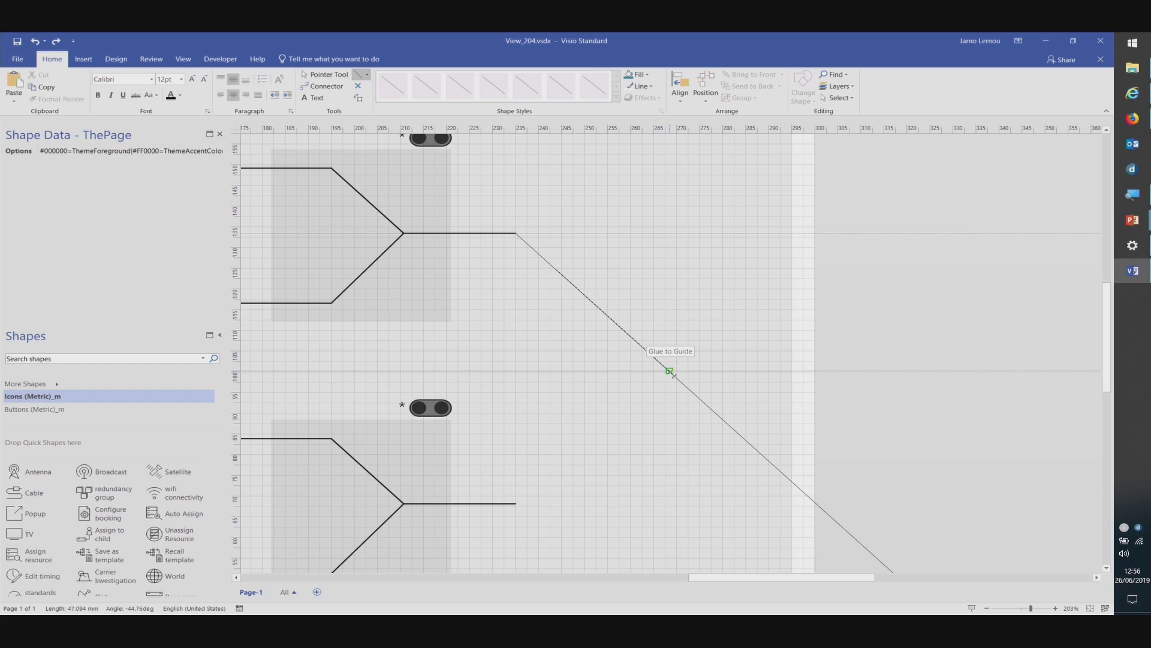
pyautogui.moveTo(670, 372); pyautogui.dragTo(670, 372)
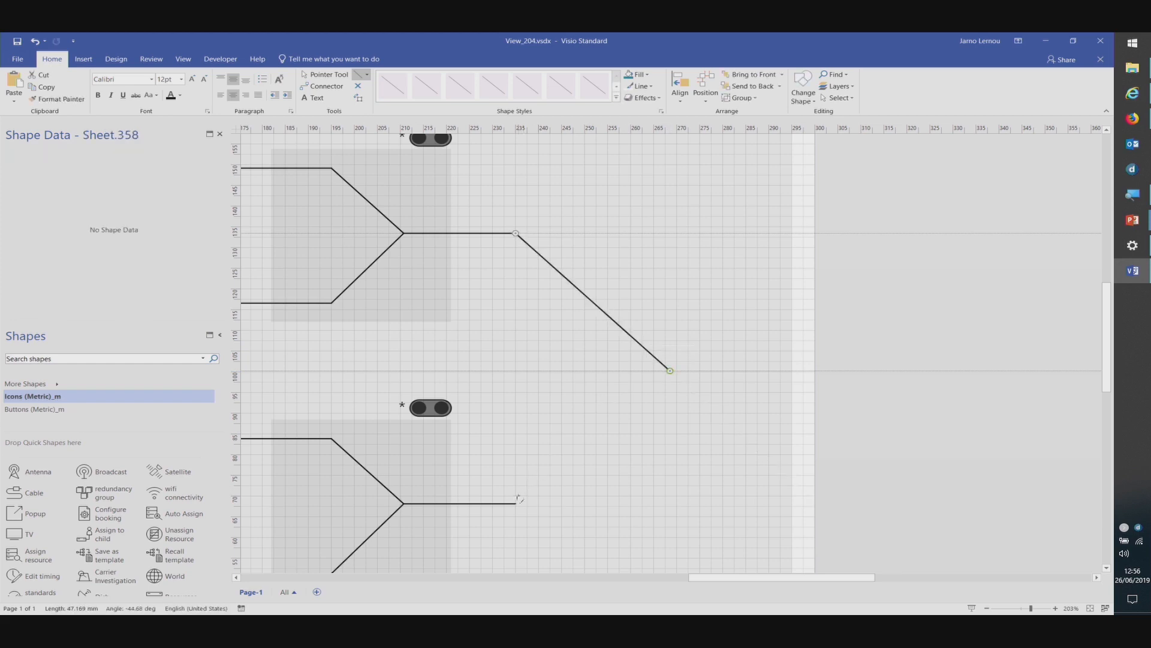
pyautogui.moveTo(517, 506); pyautogui.dragTo(669, 372)
pyautogui.click(811, 418)
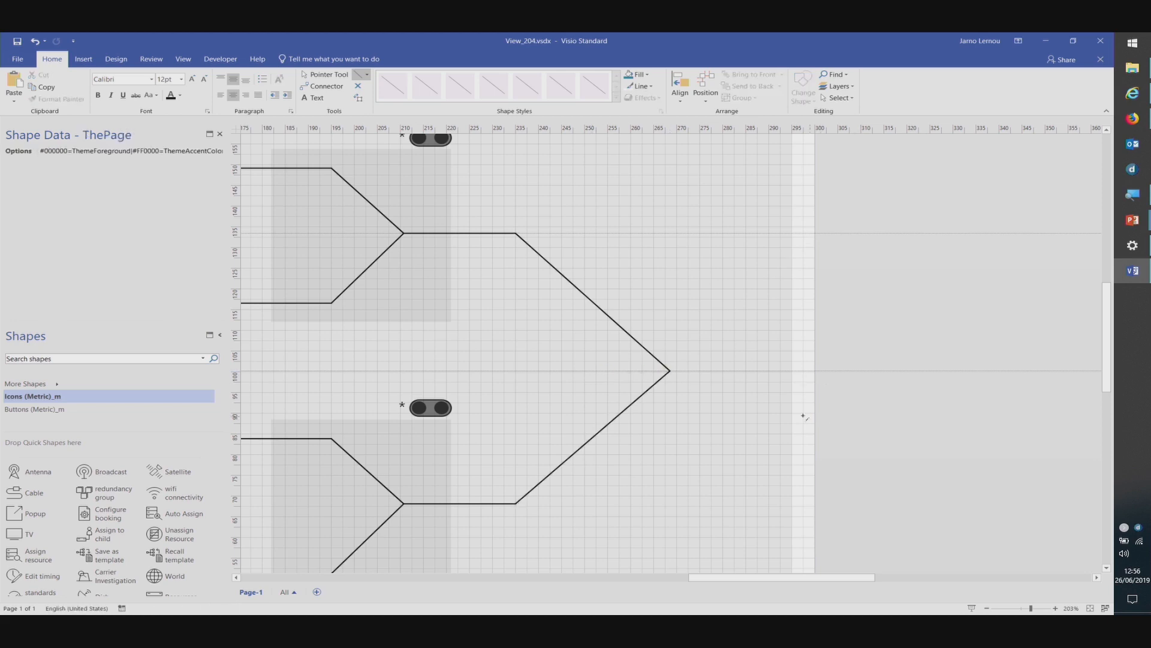
pyautogui.scroll(-3, 763, 410)
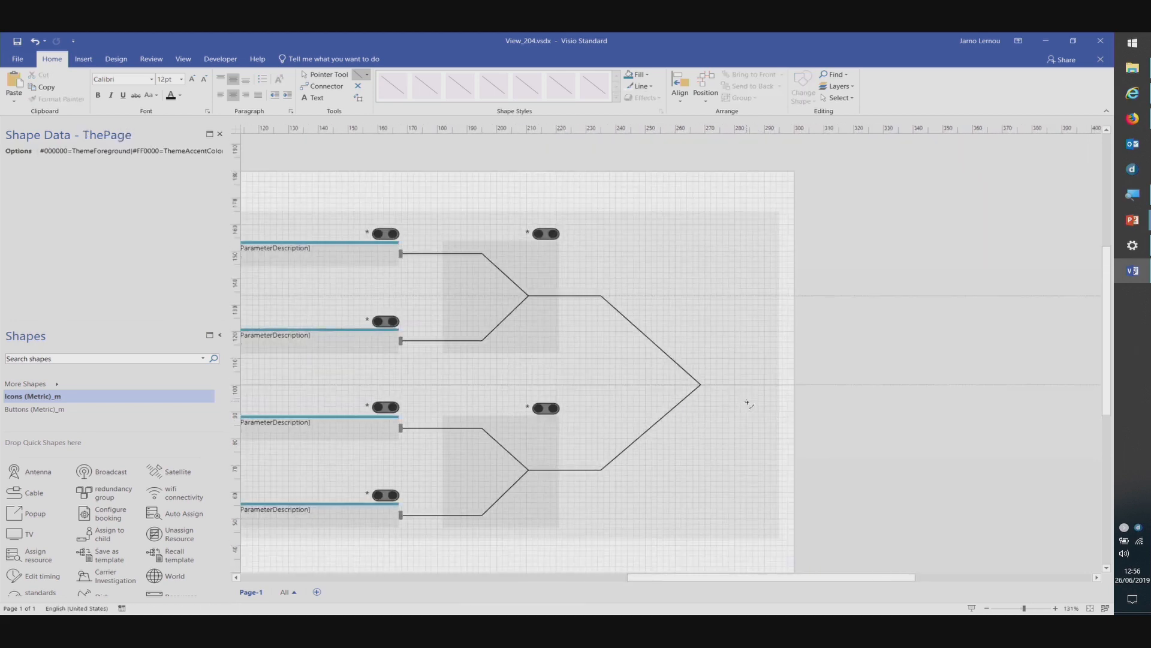
# - Place a copy of the upper switch background over the start of the diagonal lines, level with the original
pyautogui.click(472, 249)
pyautogui.press('Escape')
pyautogui.press('Escape')
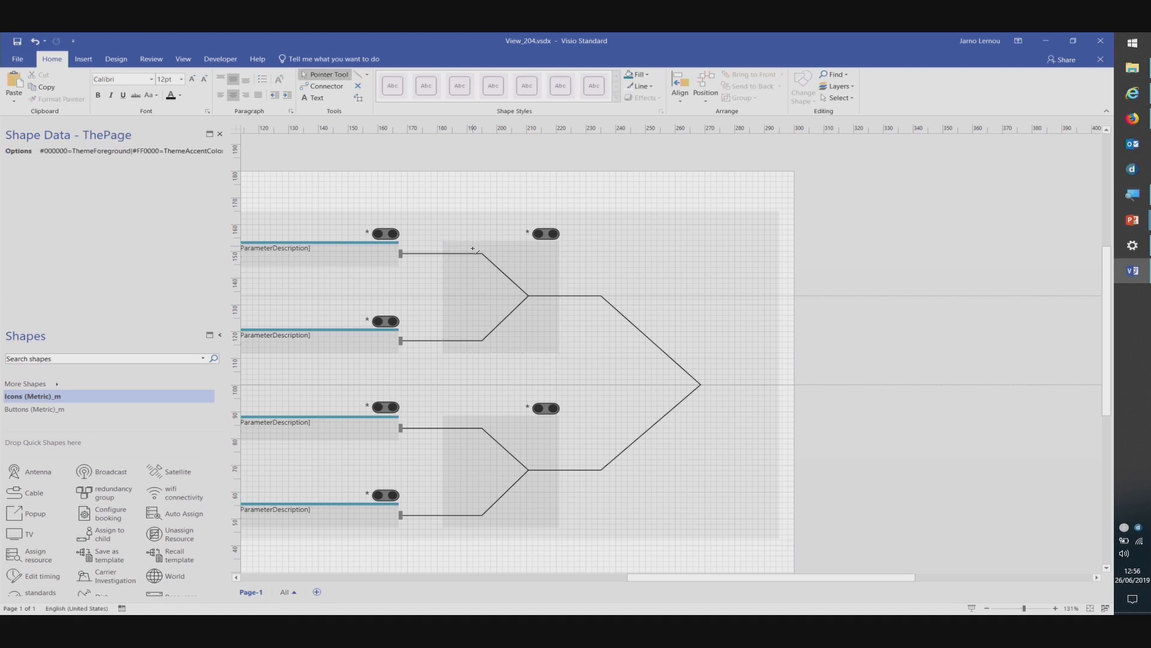
pyautogui.click(474, 250)
pyautogui.moveTo(483, 250); pyautogui.dragTo(617, 252)
pyautogui.scroll(2, 616, 253)
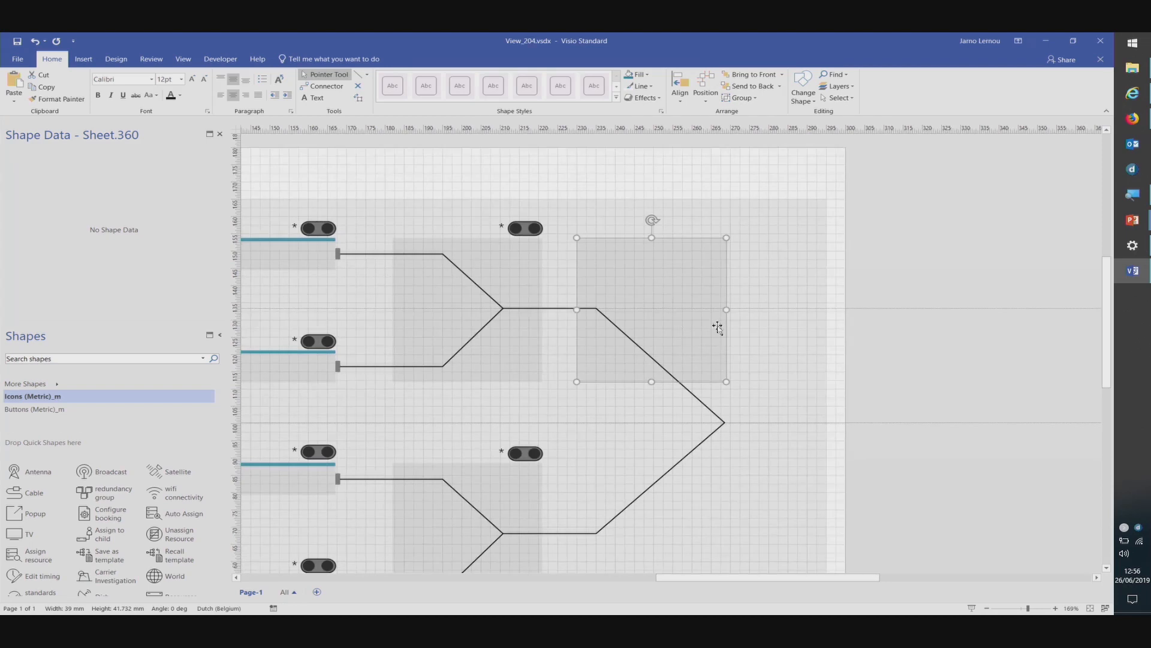
# - Enlarge the copied background to about 45 mm wide and 107 mm high so it encloses both diagonal lines
pyautogui.moveTo(726, 310); pyautogui.dragTo(748, 311)
pyautogui.moveTo(661, 382); pyautogui.dragTo(638, 552)
pyautogui.press('Escape')
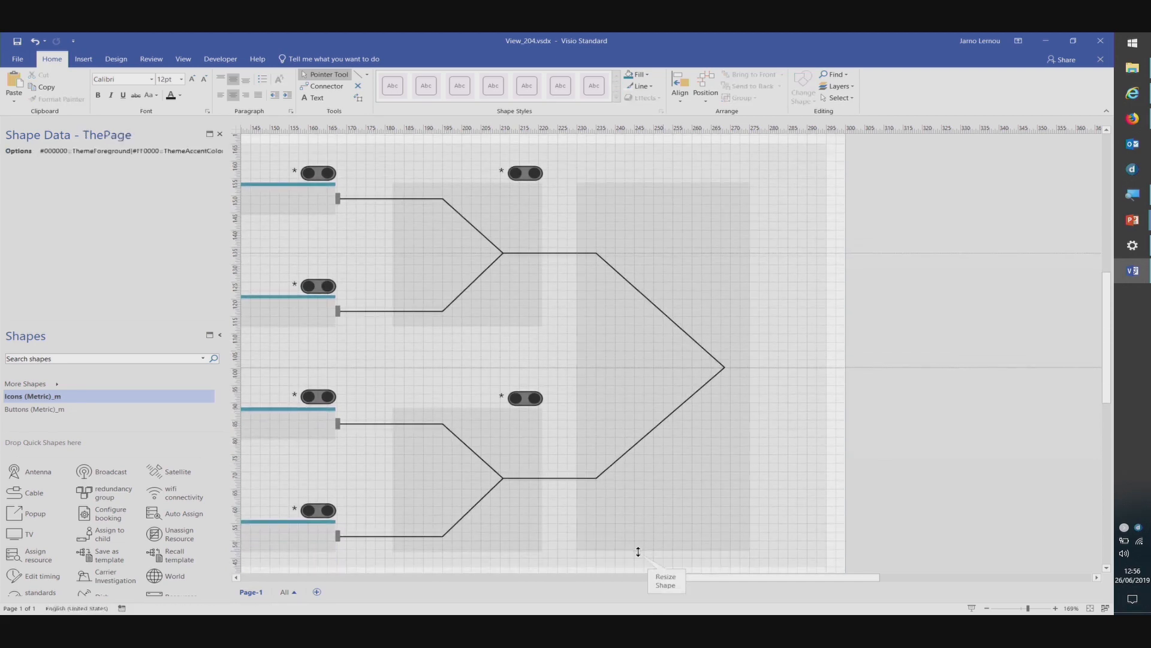
# - Try to select the upper and lower diagonal lines together on top of the large background
pyautogui.click(634, 285)
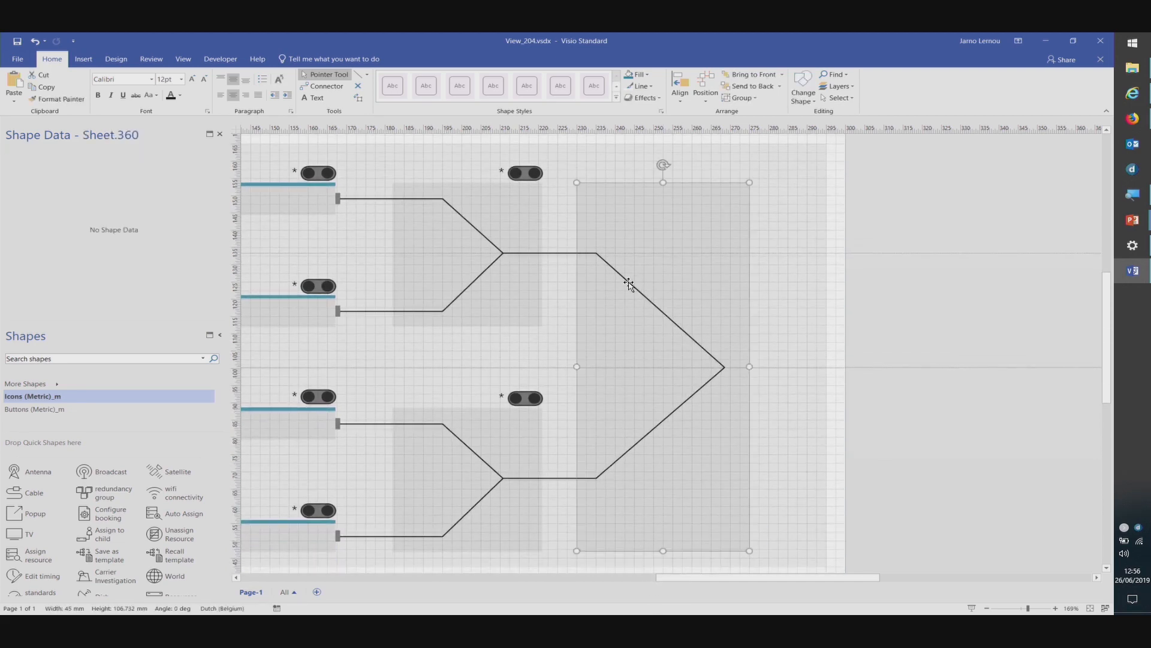
pyautogui.click(630, 282)
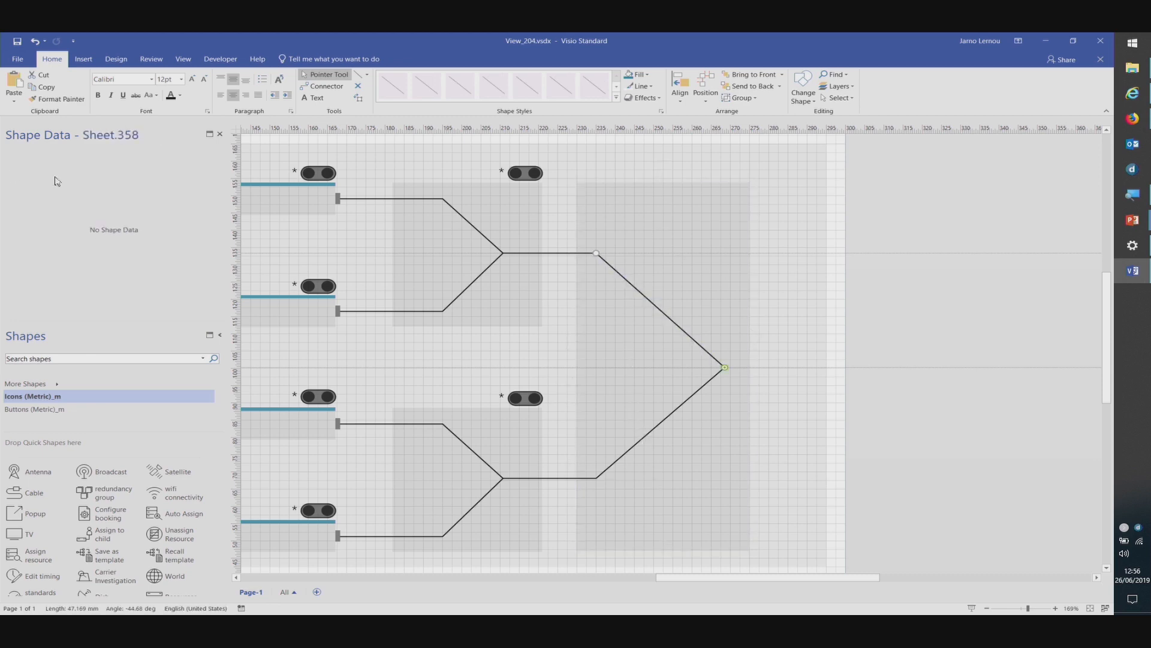
pyautogui.scroll(3, 617, 376)
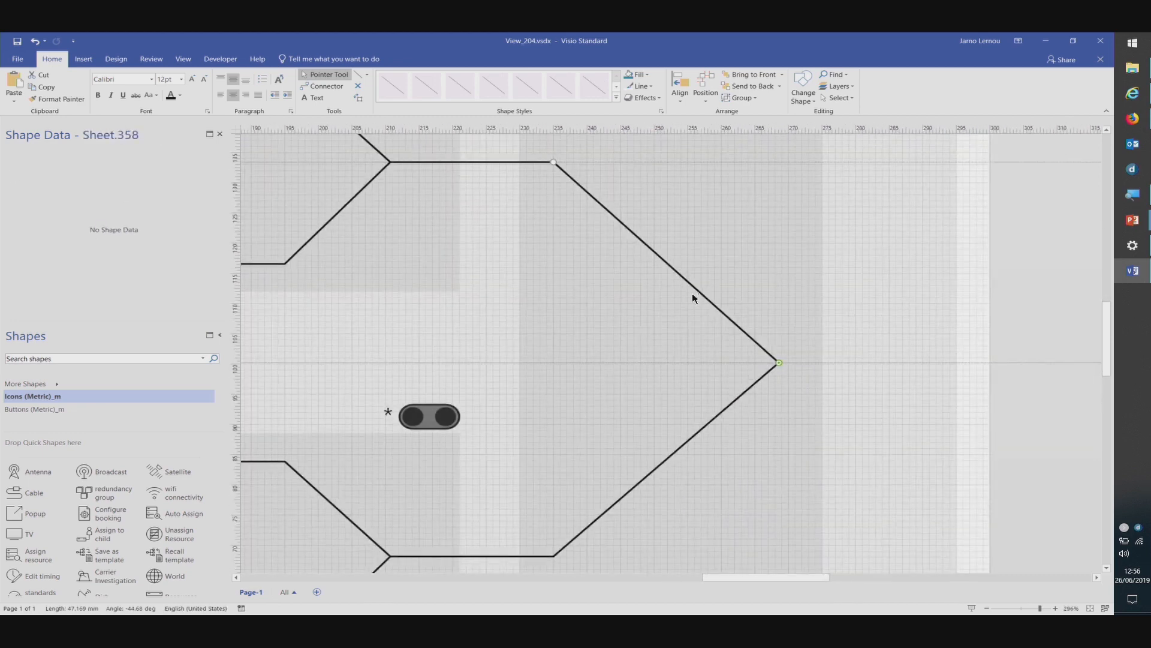
pyautogui.keyDown('shift'); pyautogui.click(719, 416); pyautogui.keyUp('shift')
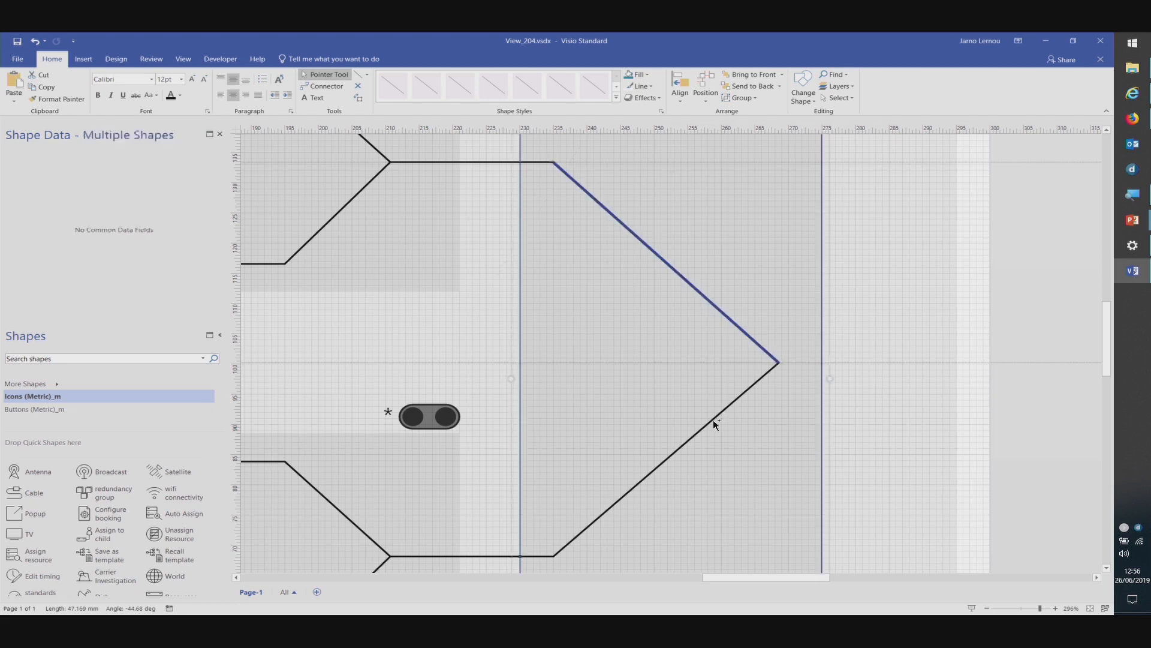
pyautogui.click(709, 423)
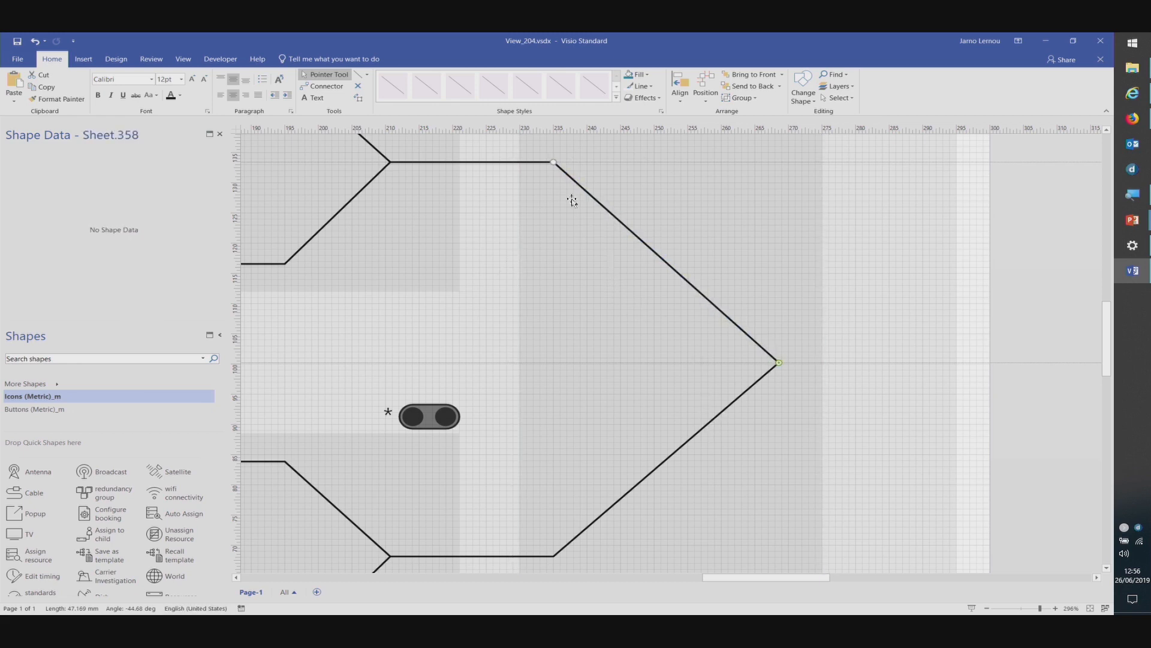
pyautogui.keyDown('shift'); pyautogui.click(633, 489); pyautogui.keyUp('shift')
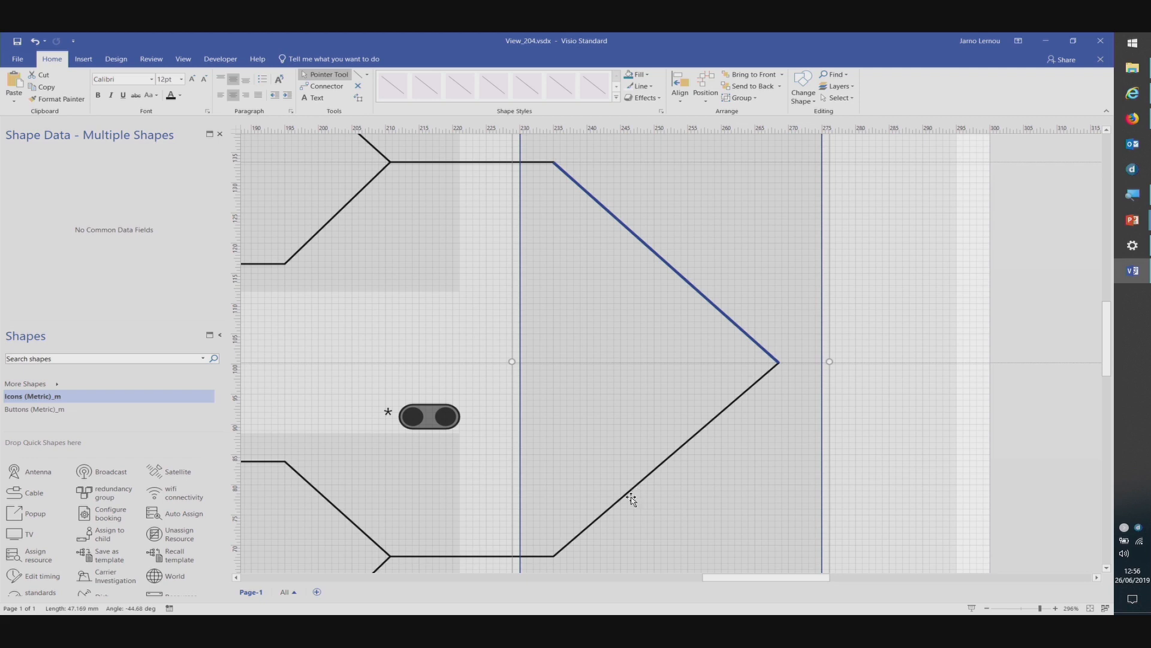
# - Check which layer the large background behind the diagonal lines is assigned to
pyautogui.click(484, 303)
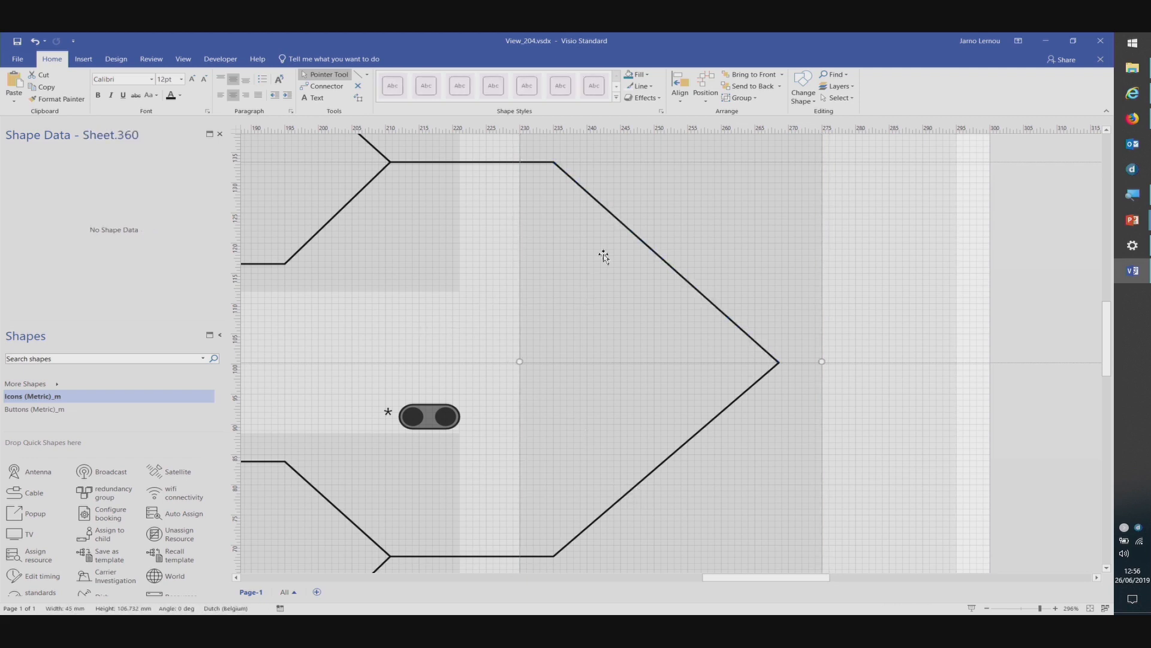
pyautogui.click(838, 86)
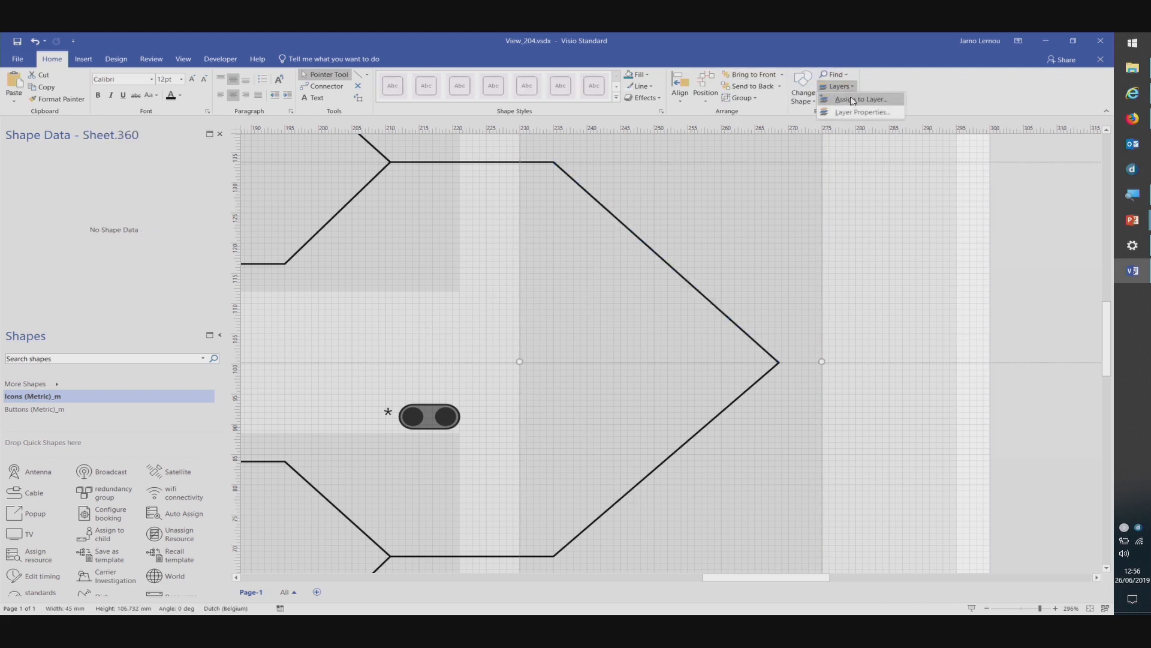
pyautogui.click(853, 99)
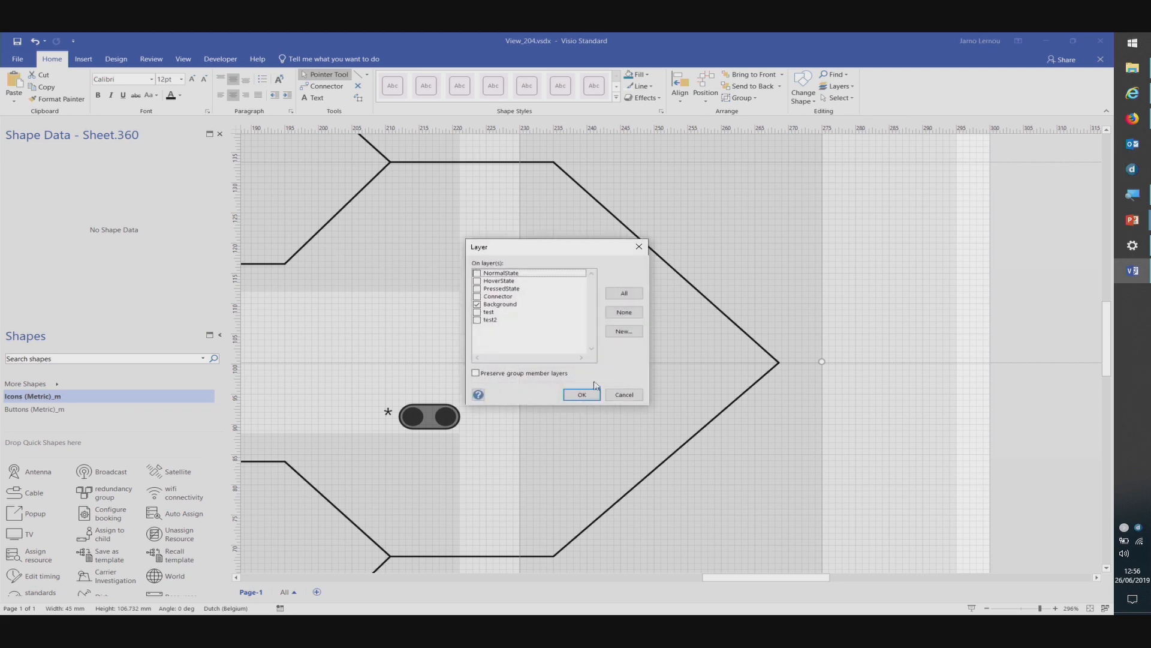
pyautogui.click(579, 394)
# - Hide the Background layer so only the lines and toggles remain selectable
pyautogui.click(838, 86)
pyautogui.click(843, 113)
pyautogui.click(548, 259)
pyautogui.click(623, 413)
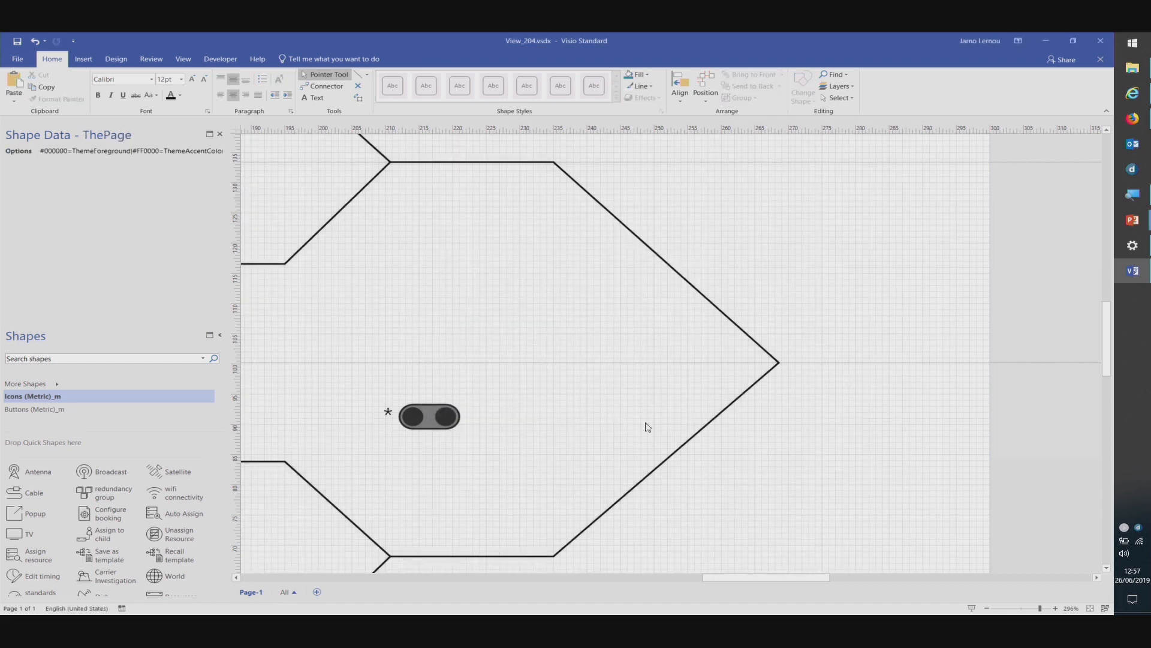
# - Select both diagonal lines and define an Element shape data field with the value LE for them
pyautogui.moveTo(541, 154); pyautogui.dragTo(799, 536)
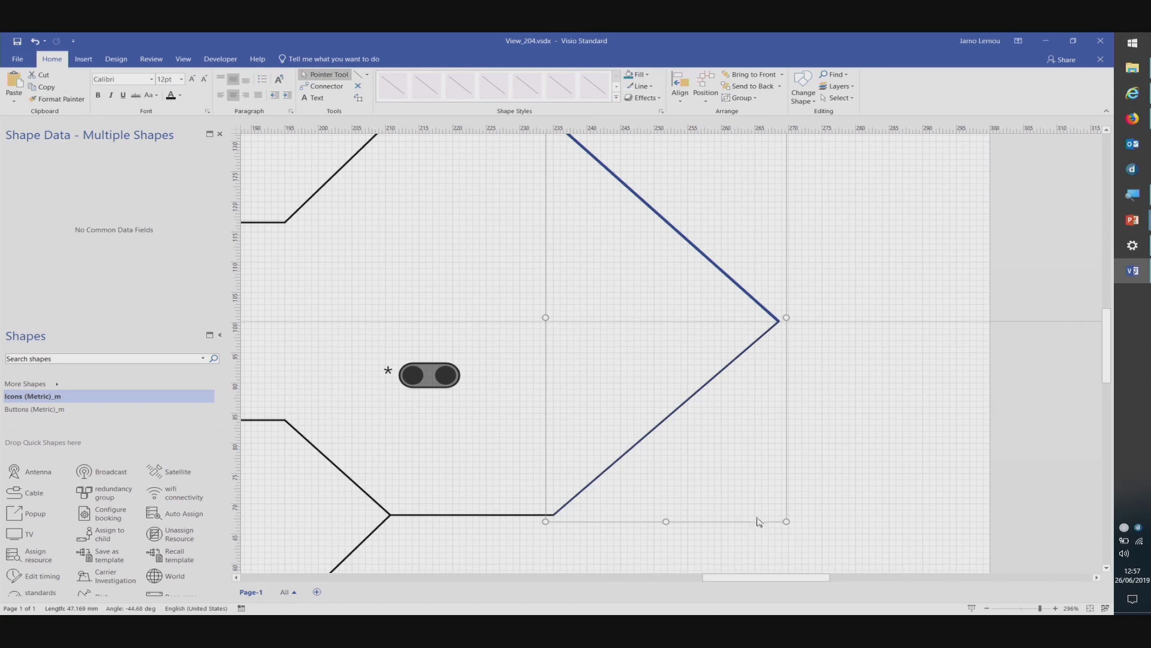
pyautogui.scroll(1, 758, 521)
pyautogui.scroll(-1, 539, 355)
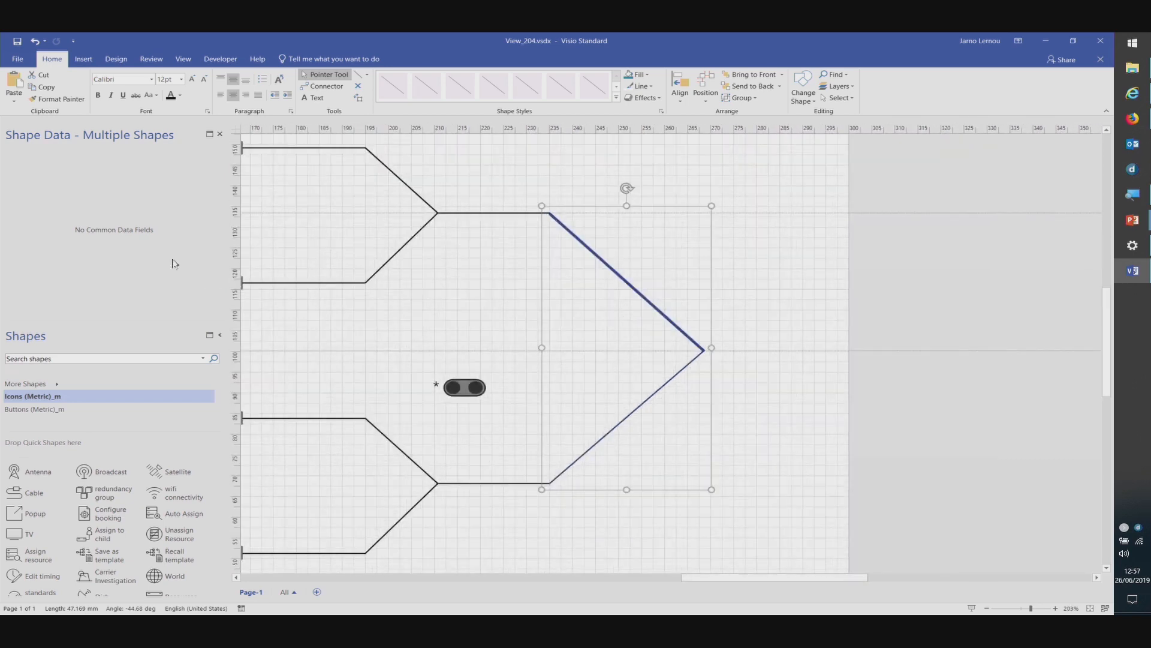
pyautogui.rightClick(111, 215)
pyautogui.click(126, 279)
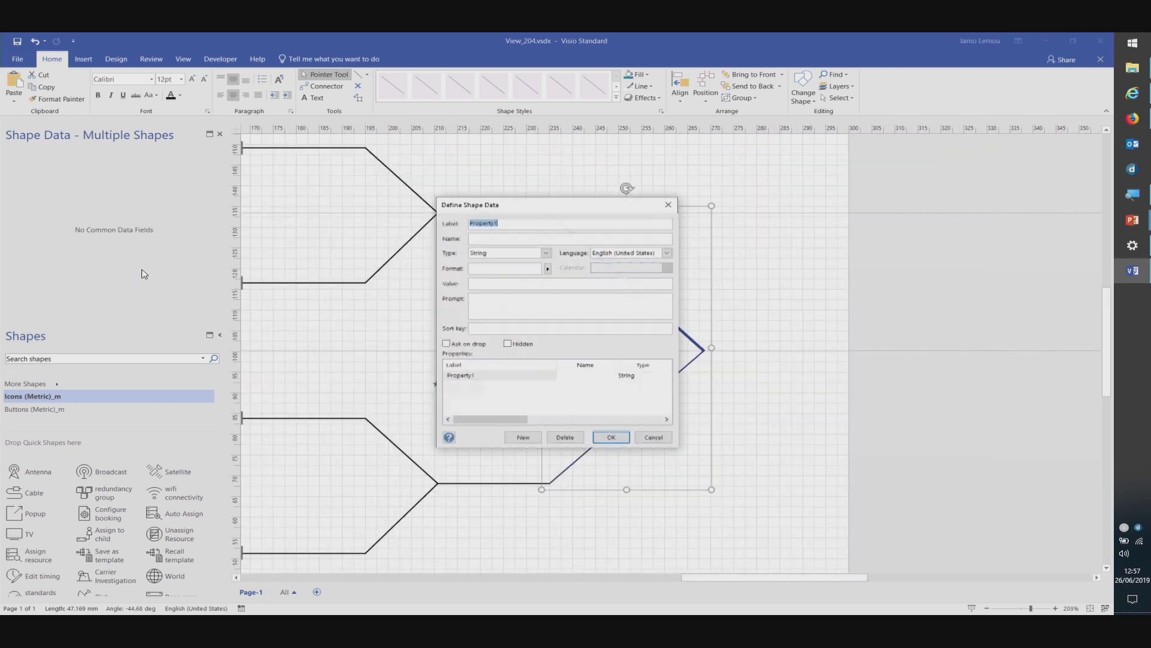
pyautogui.write('Elem')
pyautogui.press('Tab')
pyautogui.press('Tab')
# - Add a Parameter shape data field with the value 202|Show:=1 to both diagonal lines
pyautogui.click(527, 437)
pyautogui.write('Parameter')
pyautogui.press('Tab')
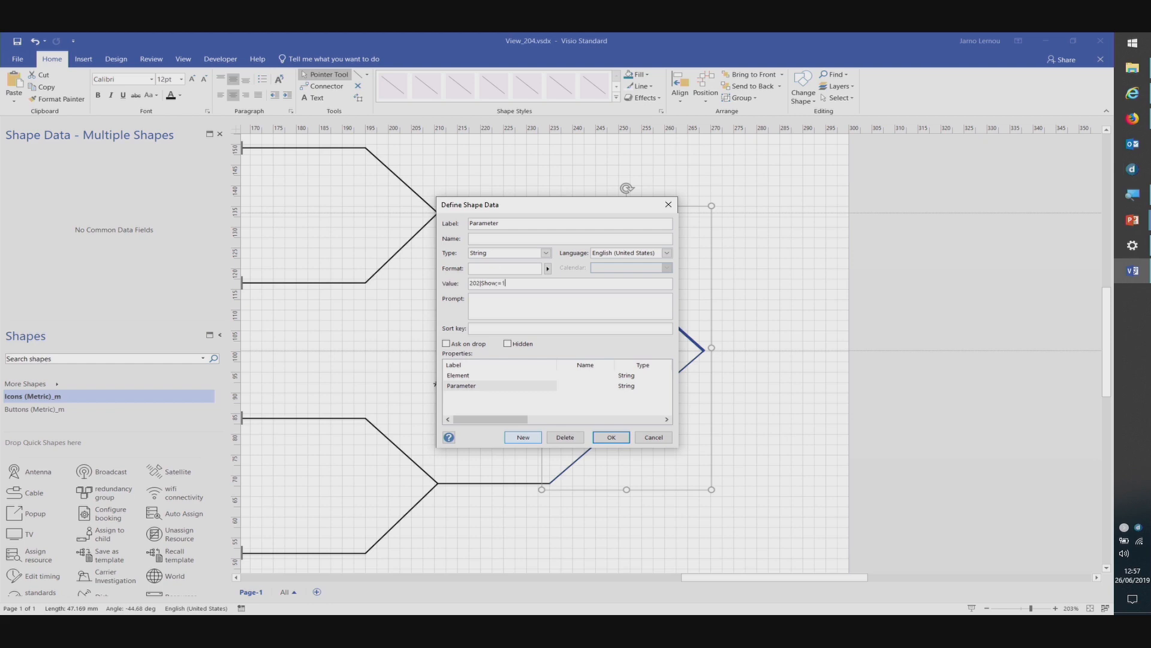
pyautogui.press('Return')
pyautogui.click(700, 454)
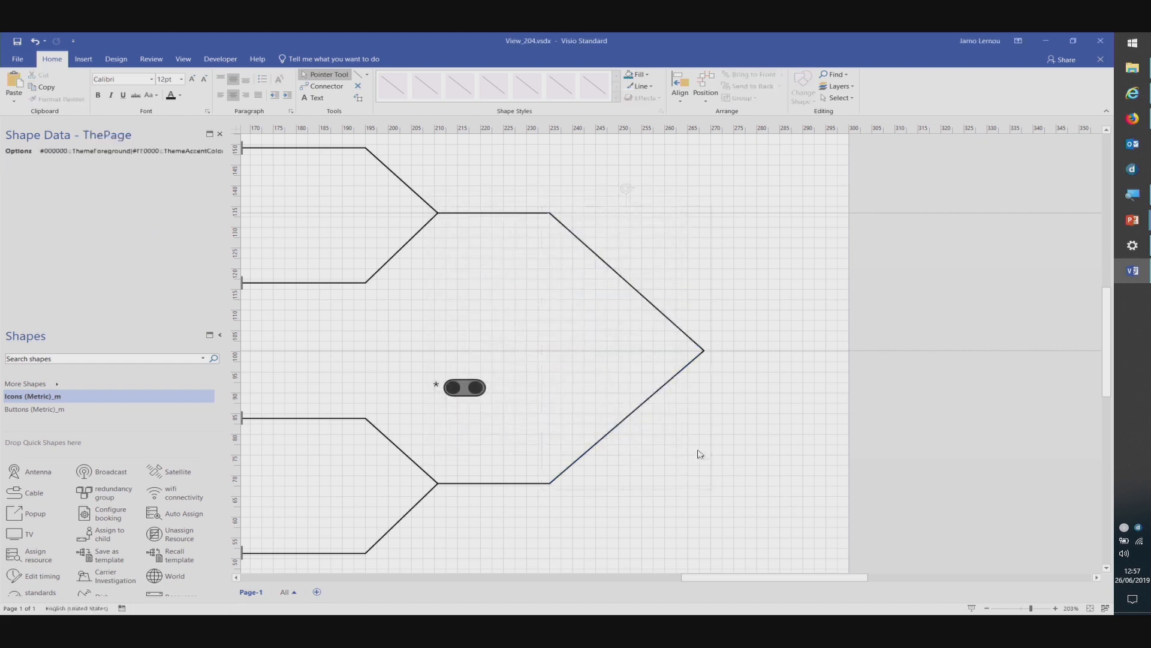
# - Set the lower diagonal line's Parameter value to 202|Show:=0
pyautogui.click(629, 414)
pyautogui.click(69, 168)
pyautogui.click(118, 162)
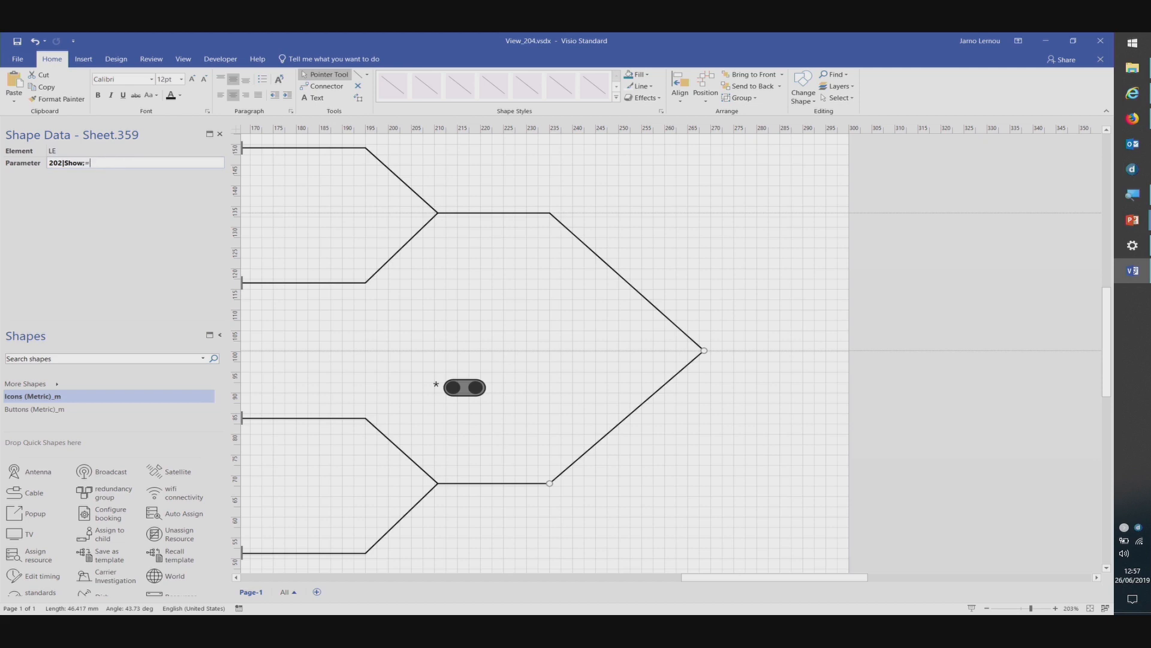
pyautogui.hotkey('shift', 'Tab')
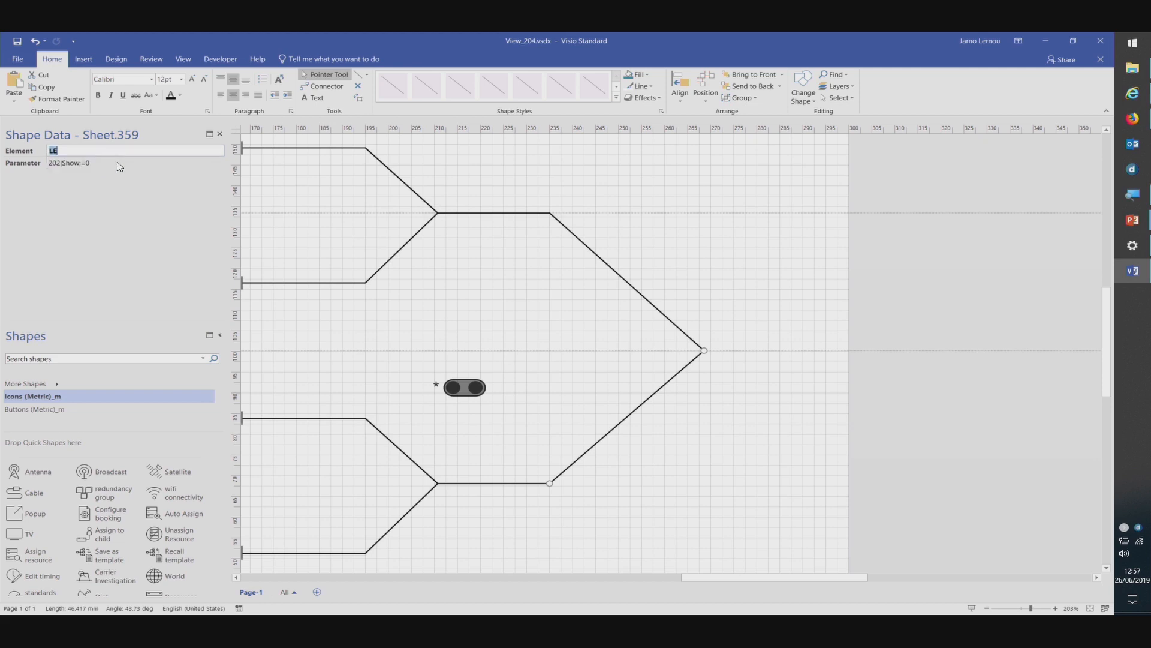
pyautogui.click(538, 157)
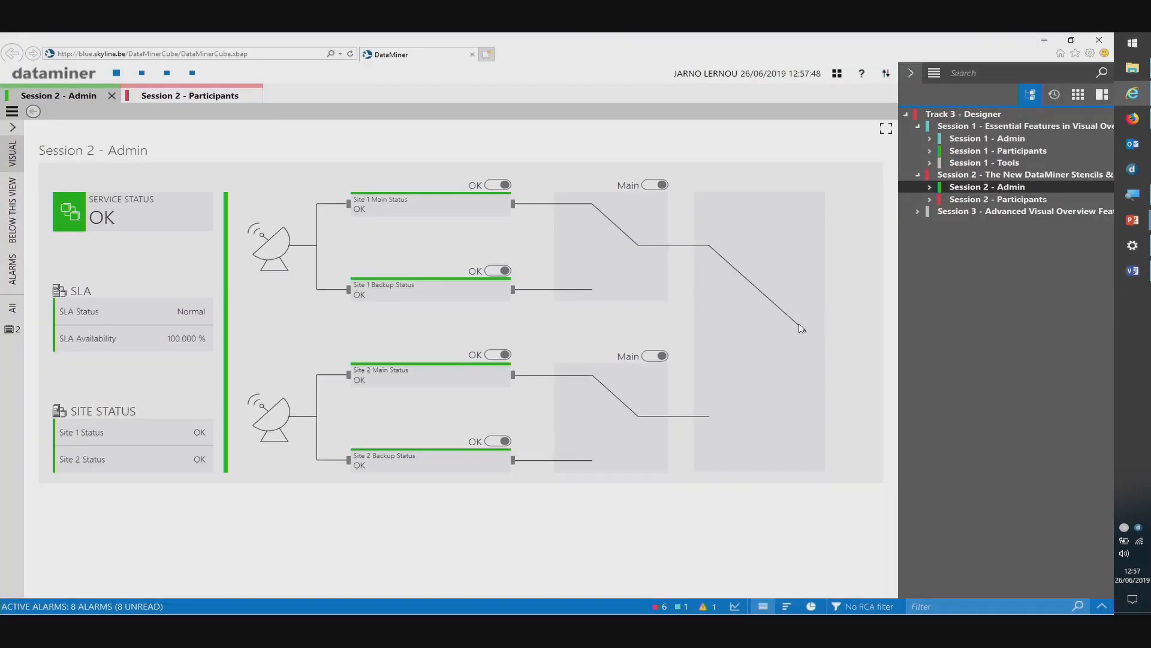
# - In Visio, draw a horizontal output line about 27 mm long along the middle guide, starting where the two diagonals meet
pyautogui.hotkey('alt', 'Tab')
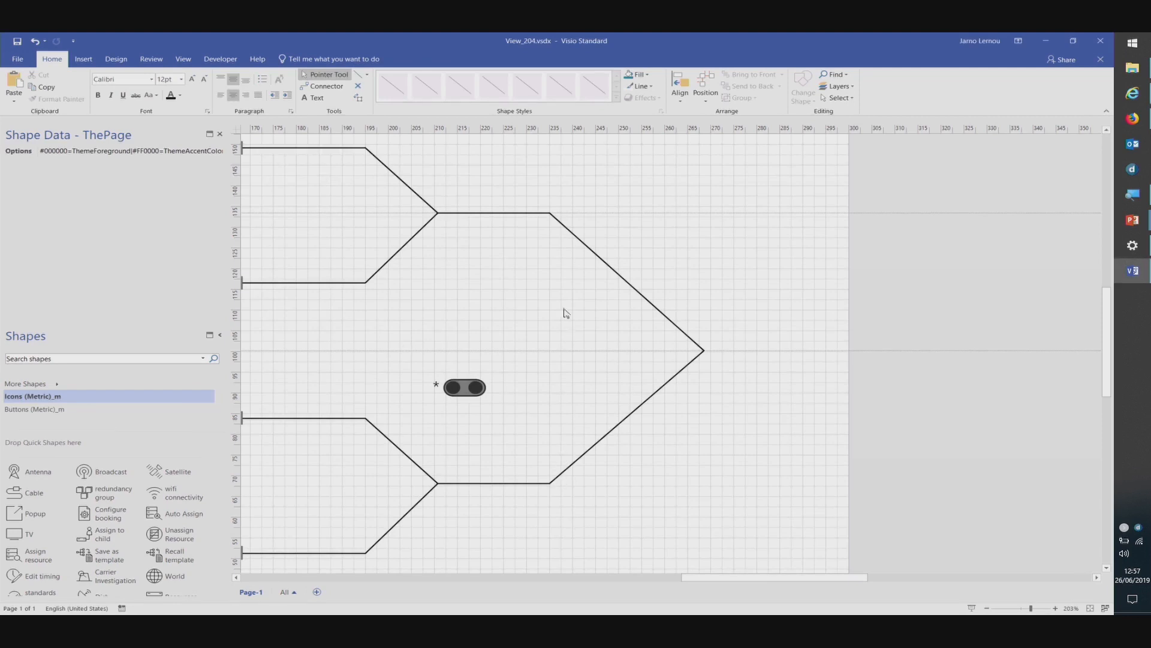
pyautogui.click(359, 74)
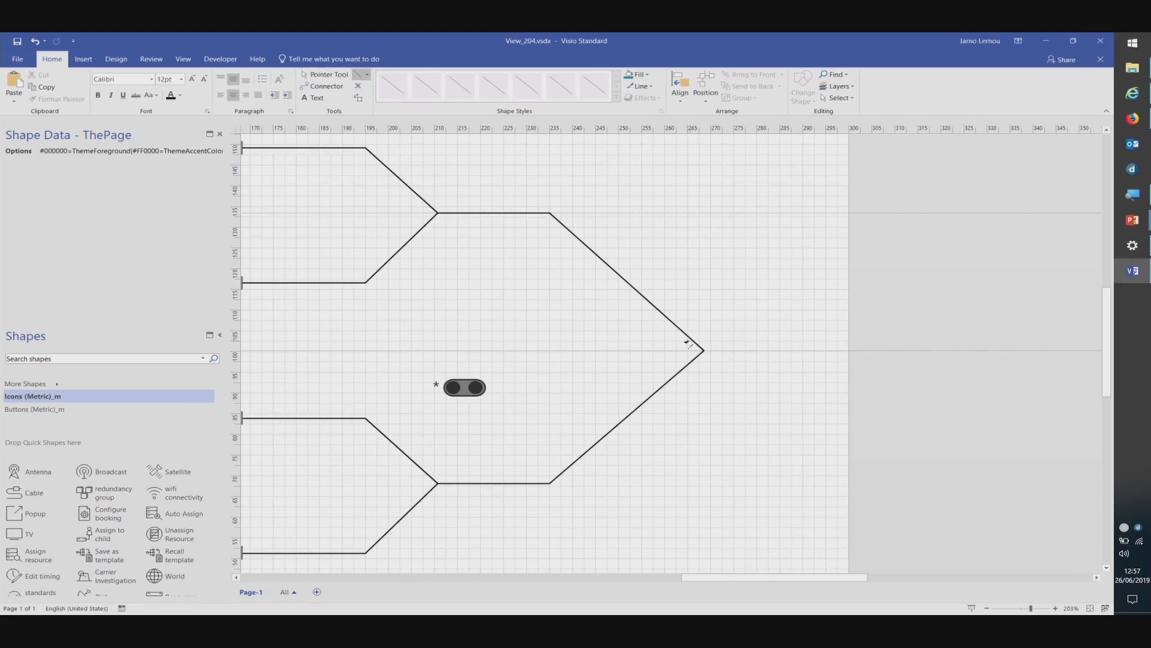
pyautogui.moveTo(704, 352); pyautogui.dragTo(826, 350)
pyautogui.click(815, 437)
# - Make the Background layer visible again in the layer properties
pyautogui.hotkey('alt', 'Tab')
pyautogui.hotkey('alt', 'Tab')
pyautogui.scroll(-2, 459, 193)
pyautogui.hotkey('ctrl', '1')
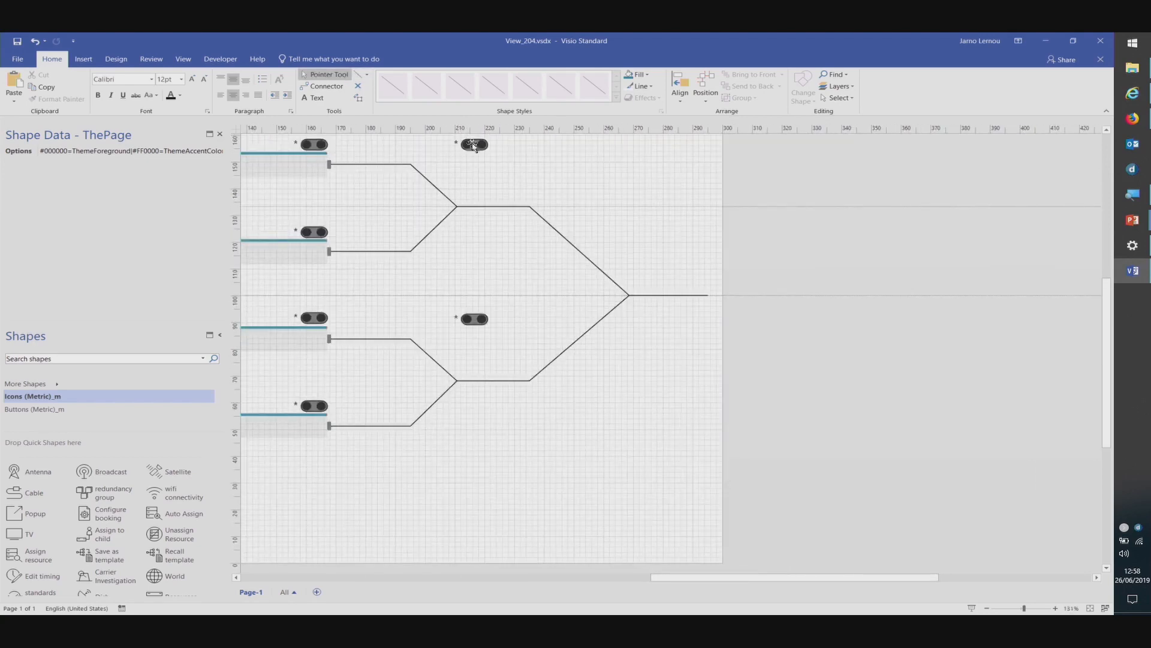
pyautogui.click(838, 86)
pyautogui.click(844, 112)
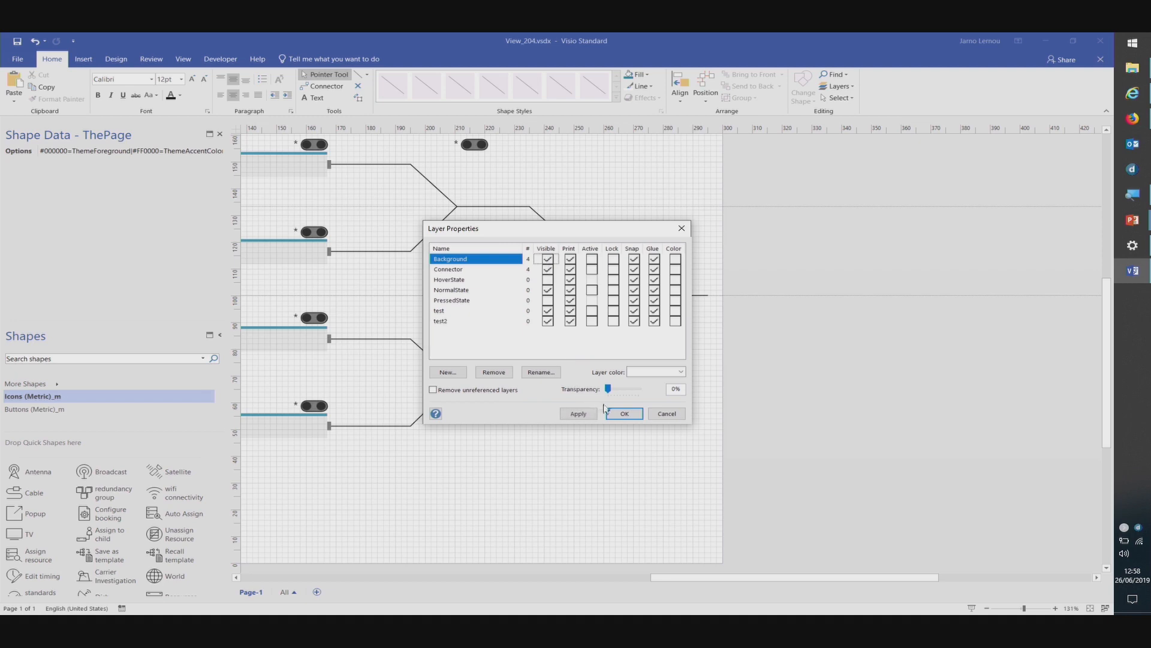
pyautogui.click(625, 413)
# - Copy the upper switch's toggle to above the large background and right-align the copy with that background
pyautogui.click(474, 146)
pyautogui.moveTo(475, 146); pyautogui.dragTo(629, 152)
pyautogui.click(638, 168)
pyautogui.keyDown('shift'); pyautogui.click(634, 146); pyautogui.keyUp('shift')
pyautogui.click(682, 97)
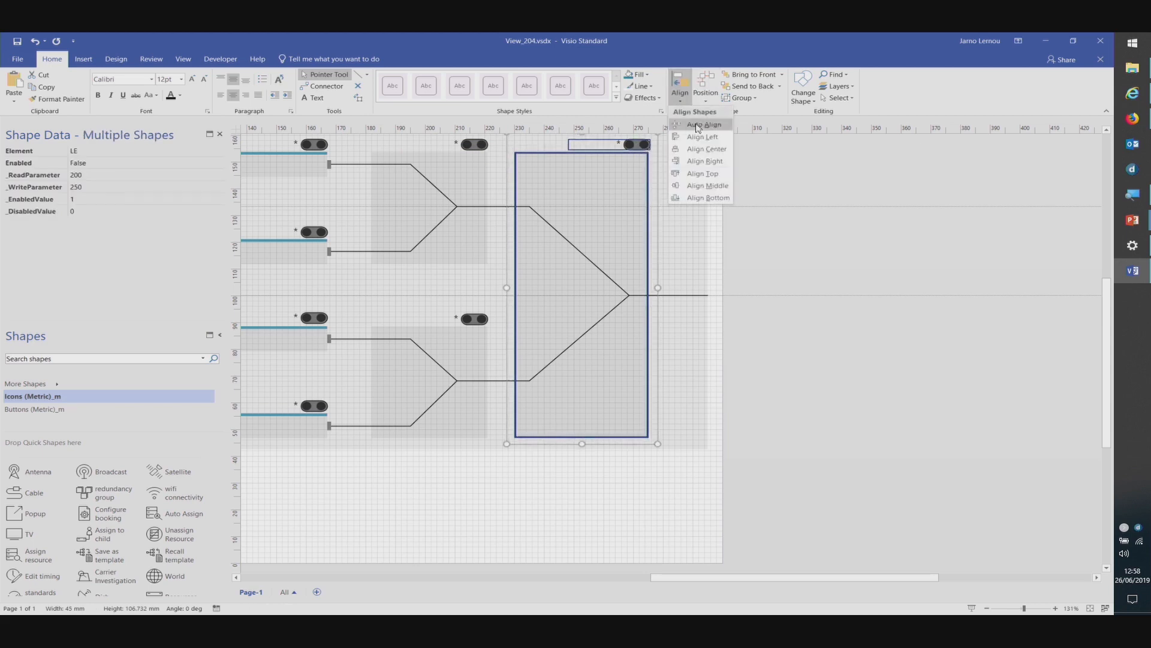
pyautogui.click(696, 160)
pyautogui.click(735, 183)
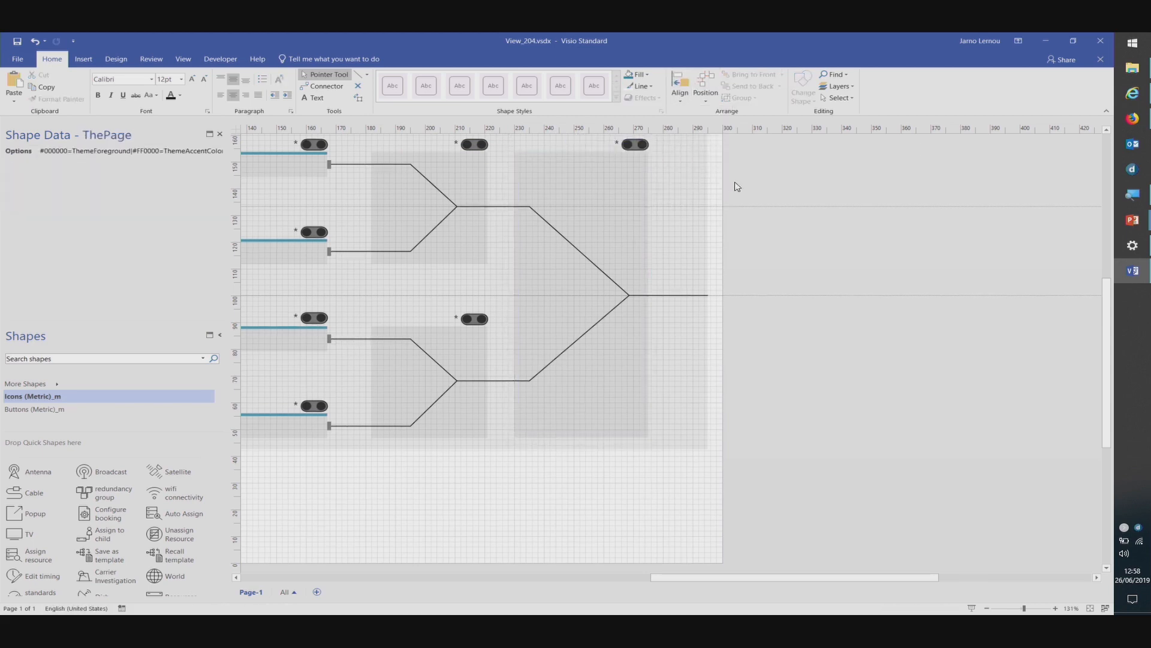
# - Compare the drawing with the DataMiner view, then return to Visio and save the drawing
pyautogui.hotkey('alt', 'Tab')
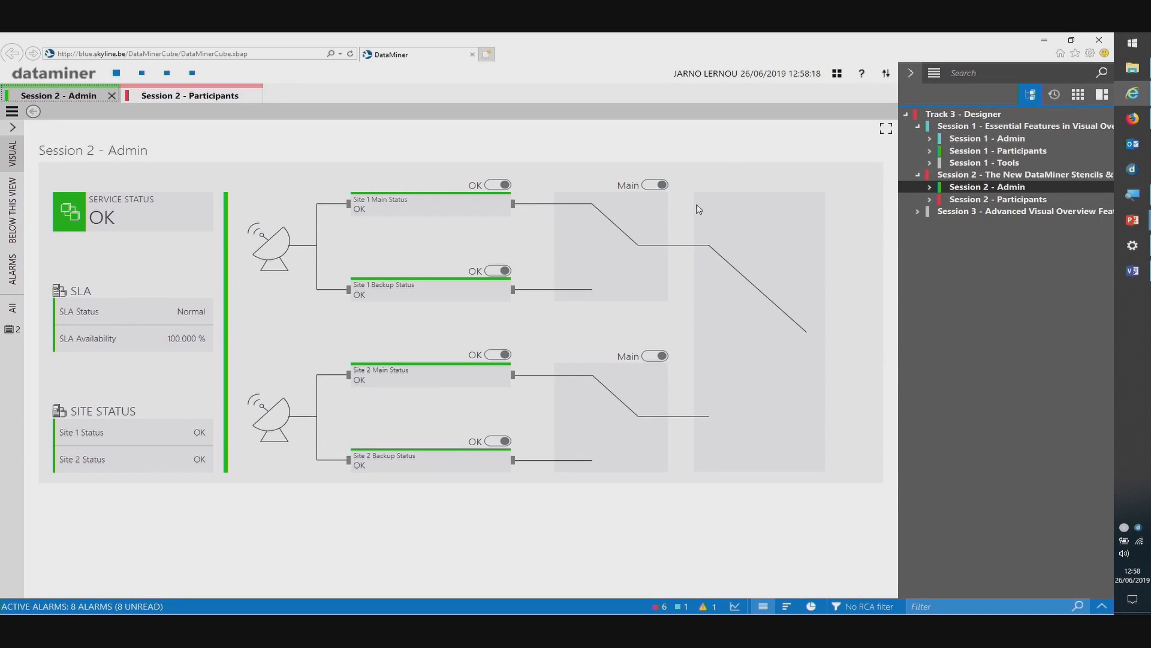
pyautogui.hotkey('alt', 'Tab')
pyautogui.click(682, 212)
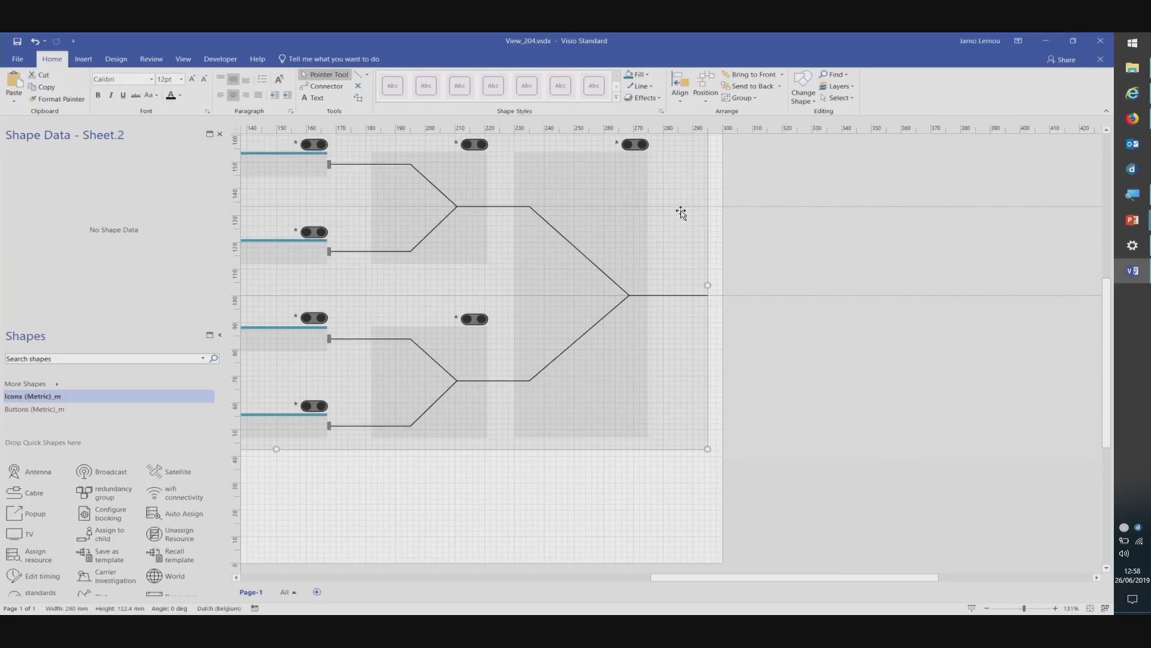
pyautogui.hotkey('ctrl', 's')
# - Switch to DataMiner and test the new toggle by setting it to Backup and back to Main
pyautogui.hotkey('alt', 'Tab')
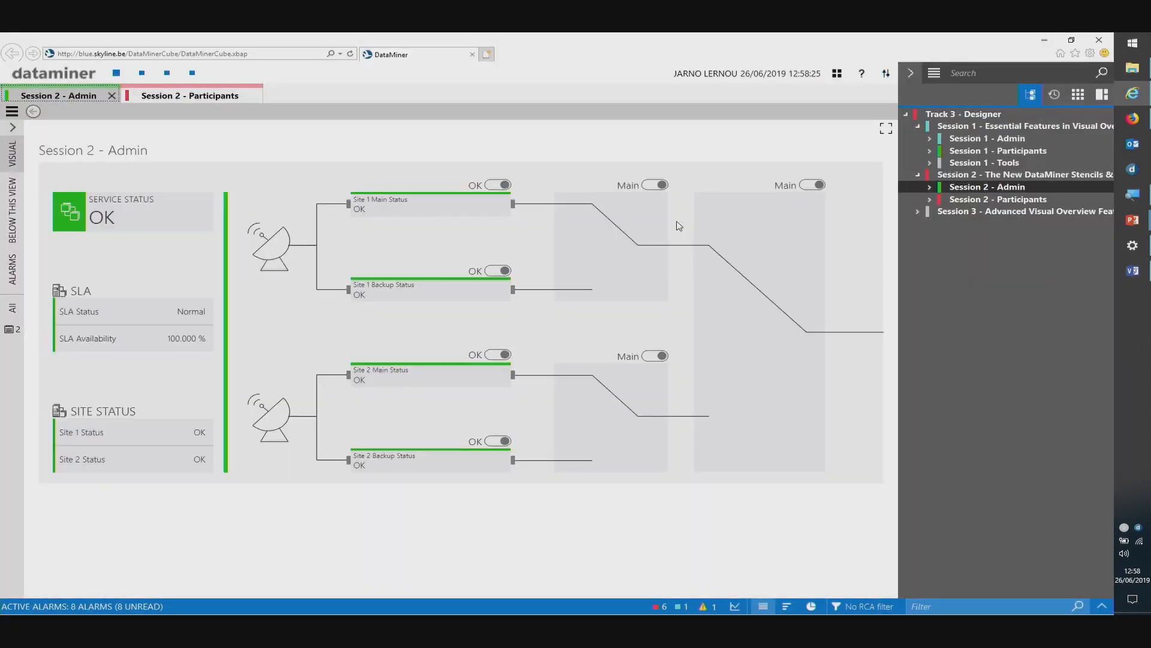
pyautogui.click(812, 186)
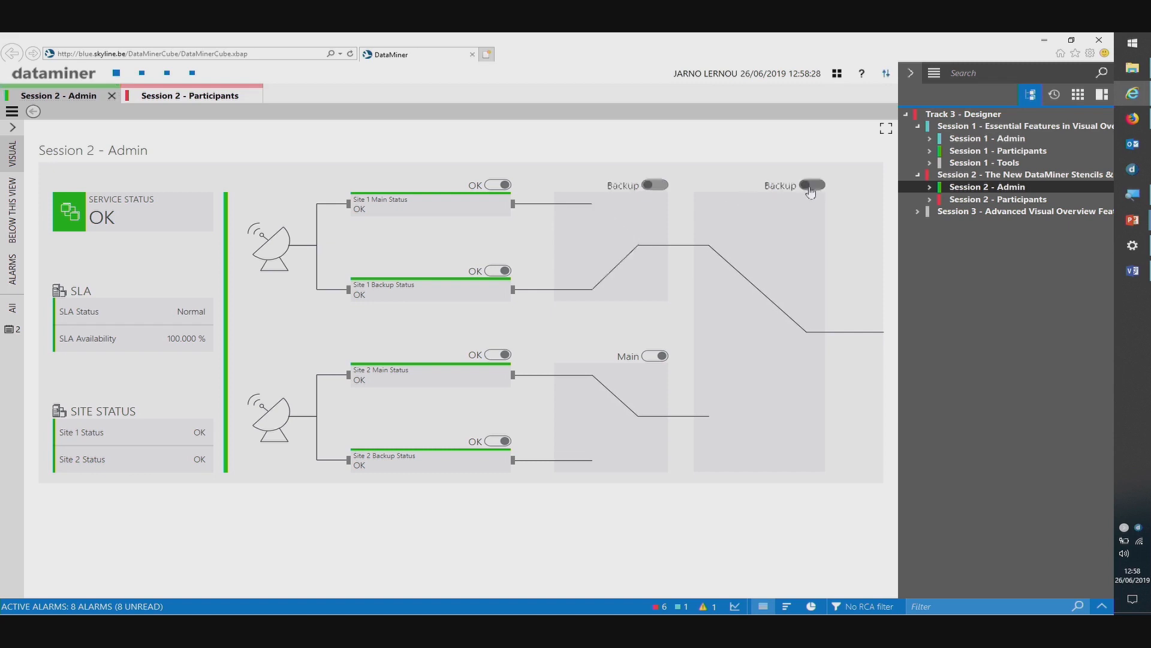
pyautogui.click(812, 186)
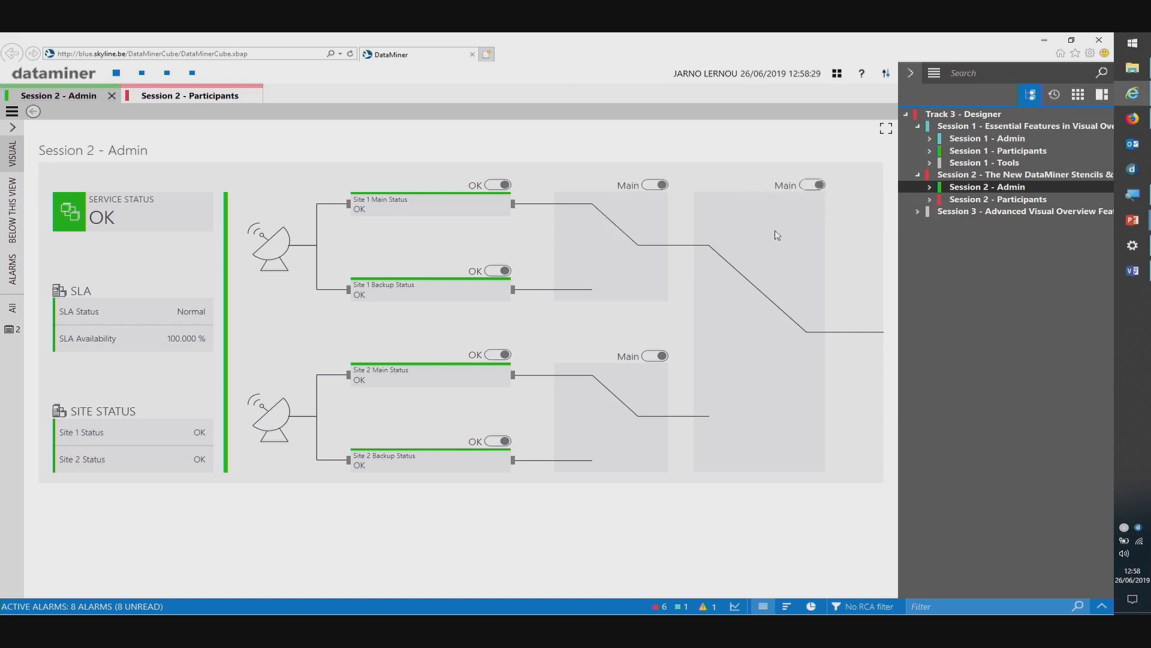
# - Switch to Visio, set the large background's toggle to read parameter 202 and write parameter 252, and save the drawing
pyautogui.hotkey('alt', 'Tab')
pyautogui.click(634, 149)
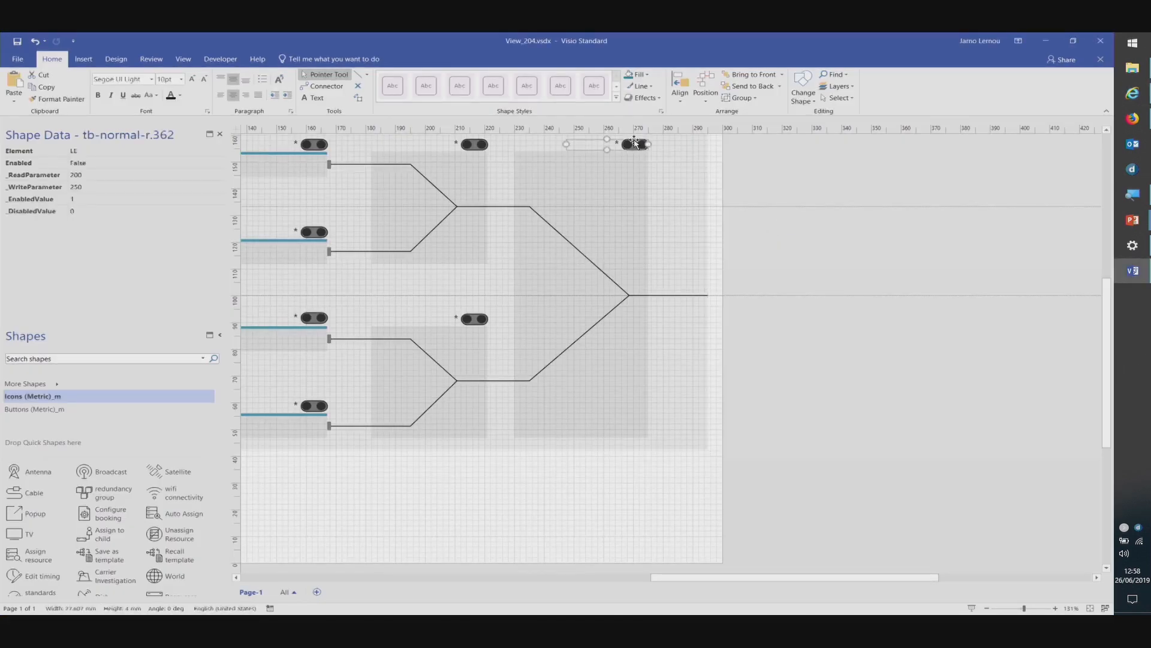
pyautogui.click(123, 173)
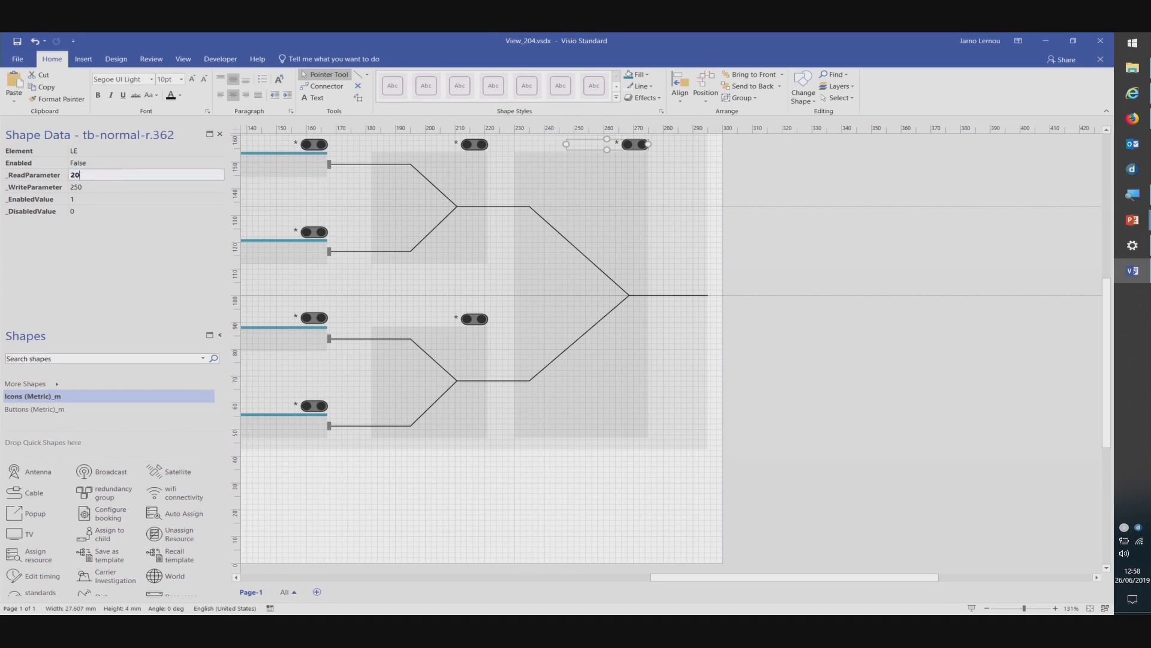
pyautogui.press('Tab')
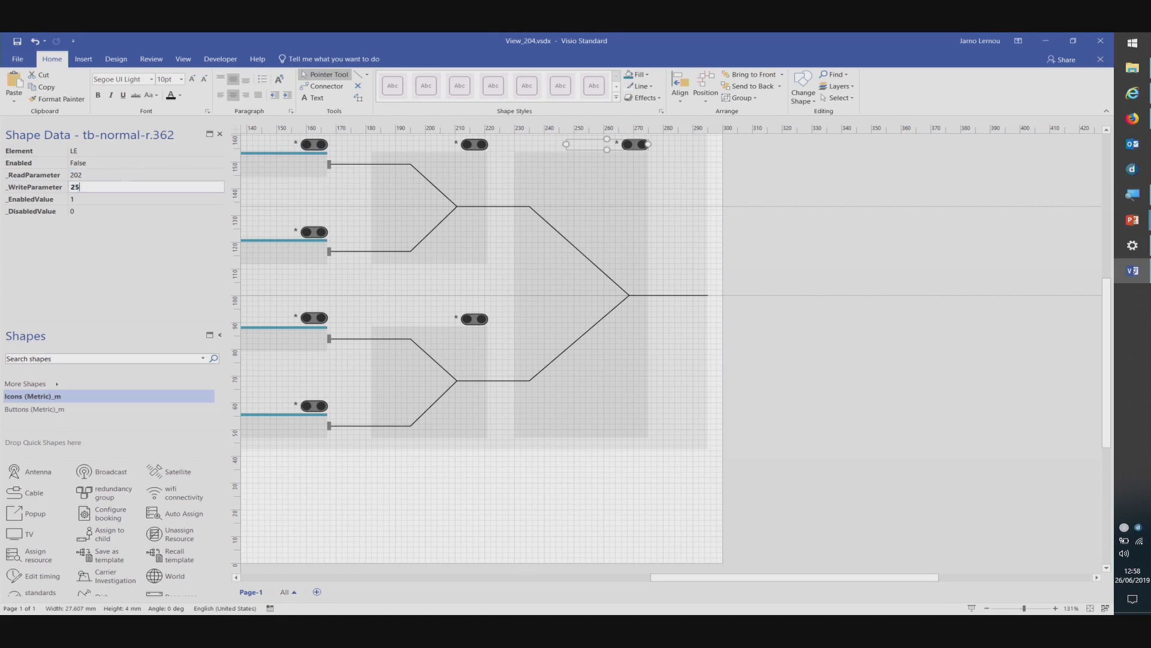
pyautogui.write('252')
pyautogui.press('Tab')
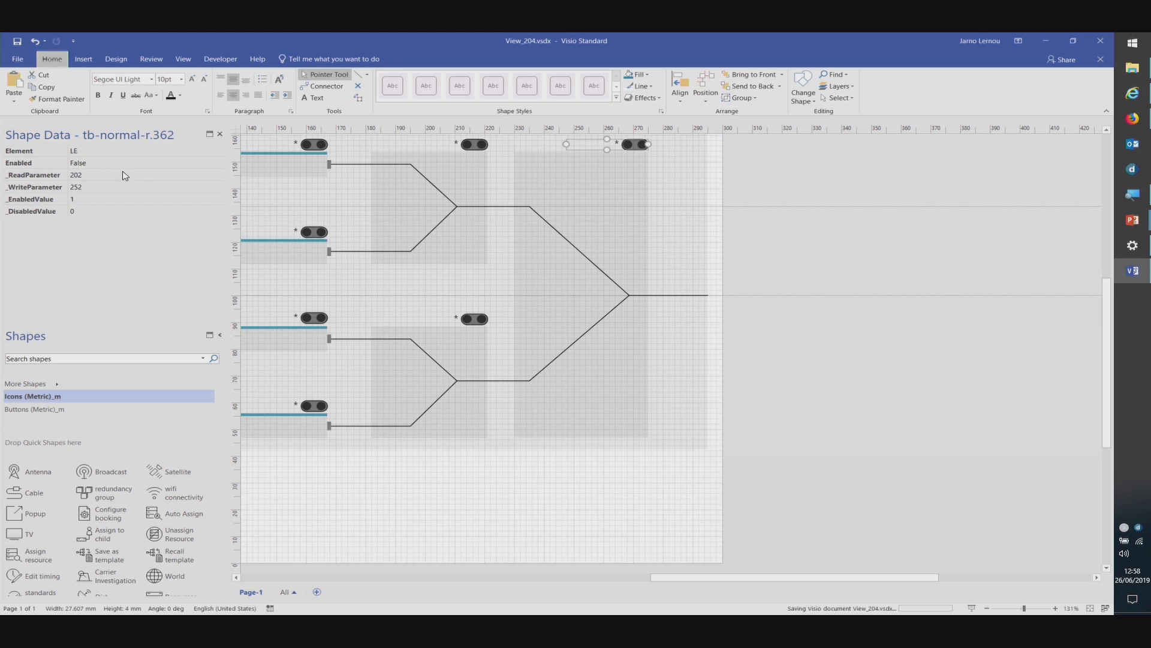
pyautogui.click(13, 43)
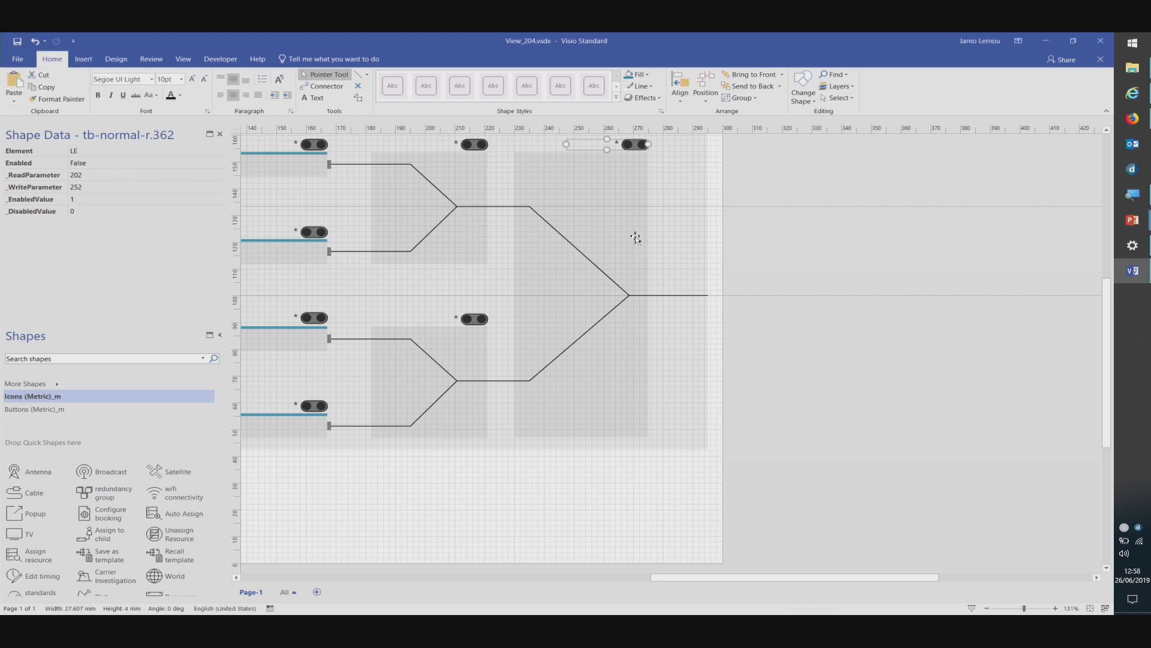
pyautogui.click(719, 243)
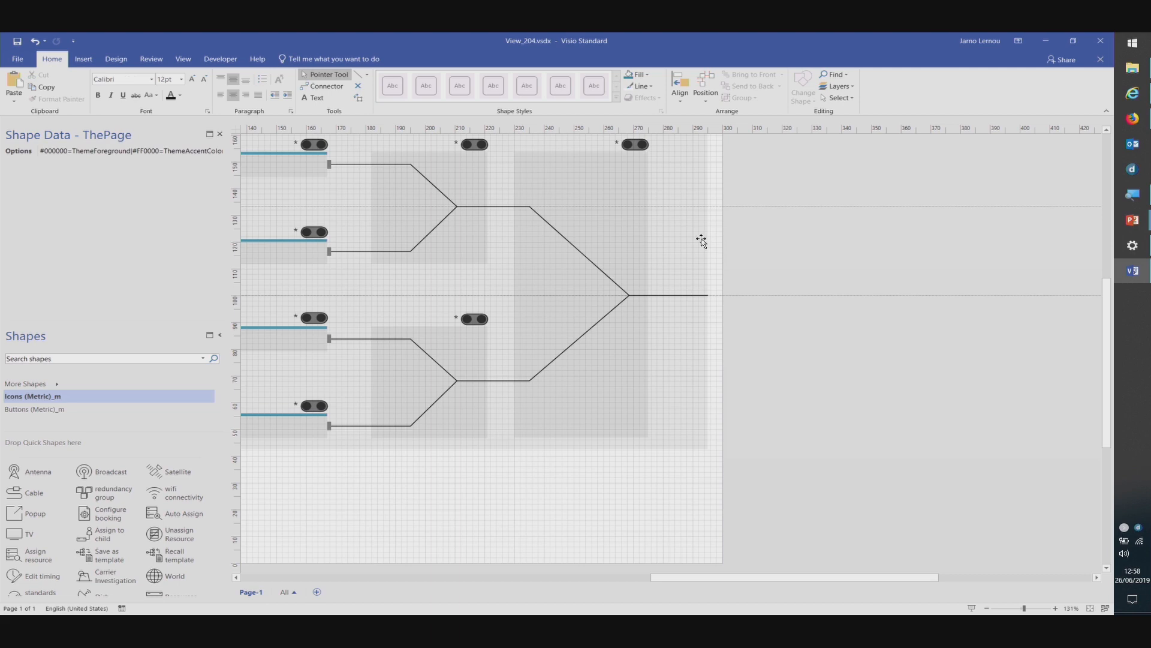
# - Switch to DataMiner and test the output toggle by setting it to Site 2 and back to Site 1
pyautogui.press('super')
pyautogui.press('super')
pyautogui.hotkey('alt', 'Tab')
pyautogui.click(814, 187)
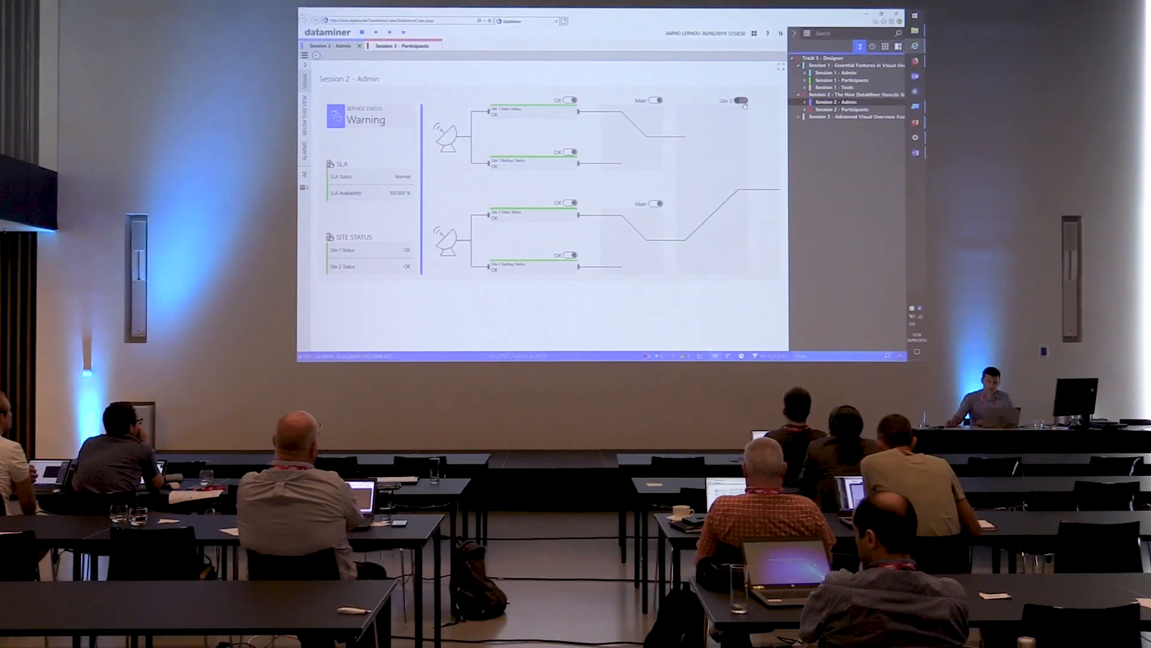
pyautogui.click(813, 186)
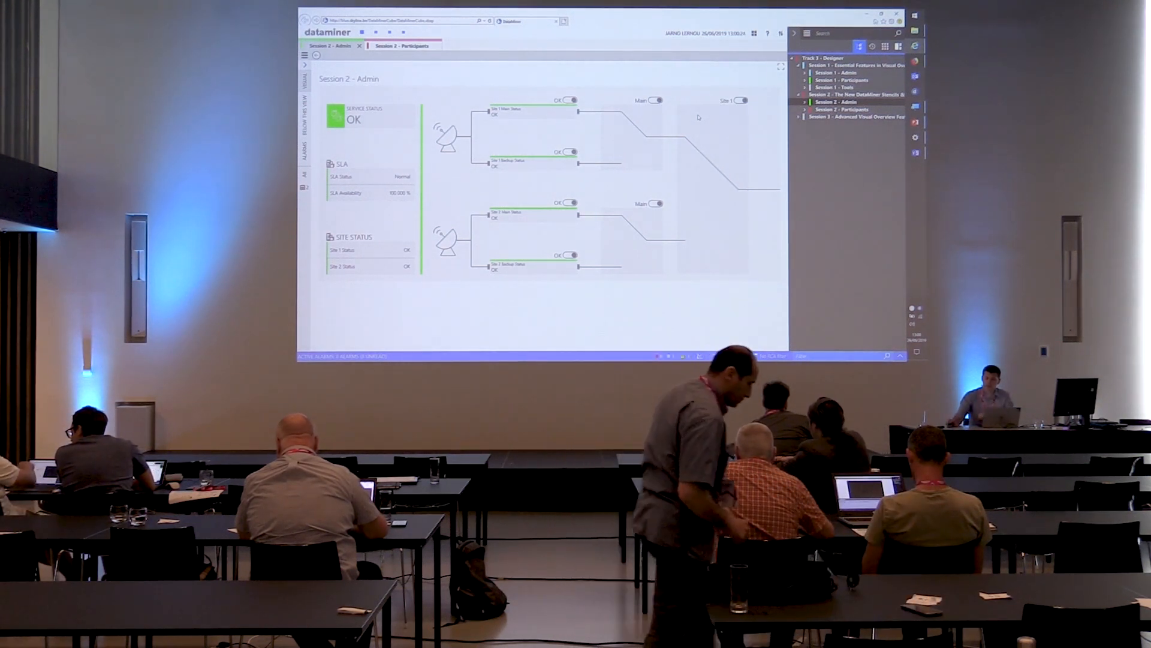
# - Return to Visio and look through the options for adding more shape stencils, including Open Stencil, without opening one
pyautogui.click(915, 153)
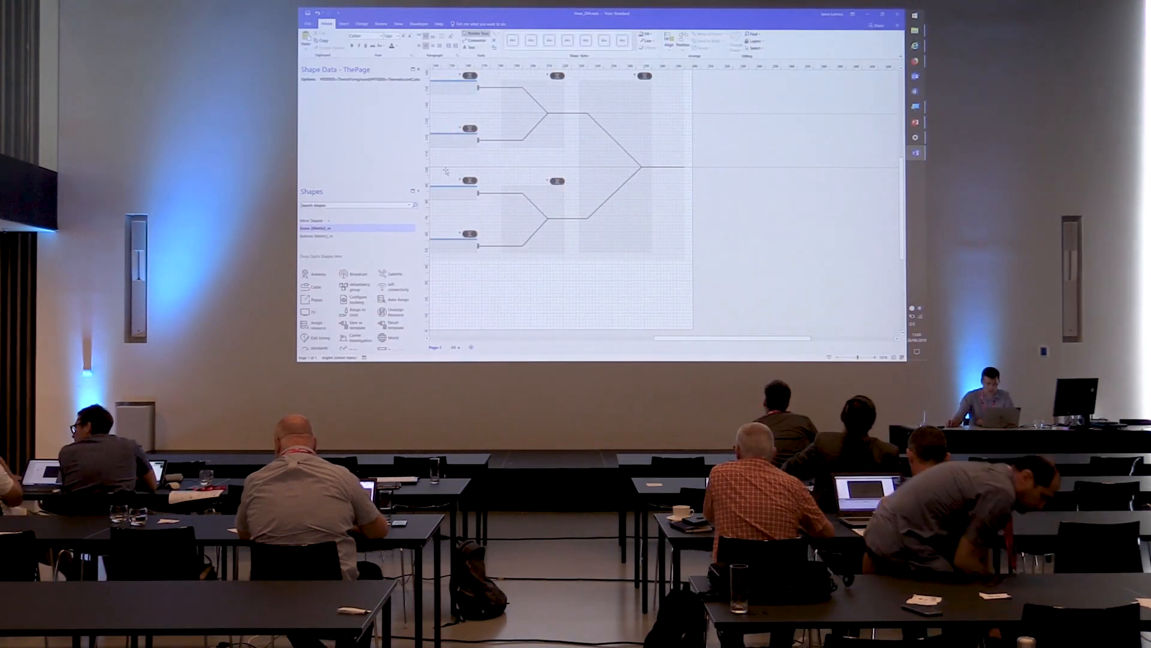
pyautogui.click(318, 221)
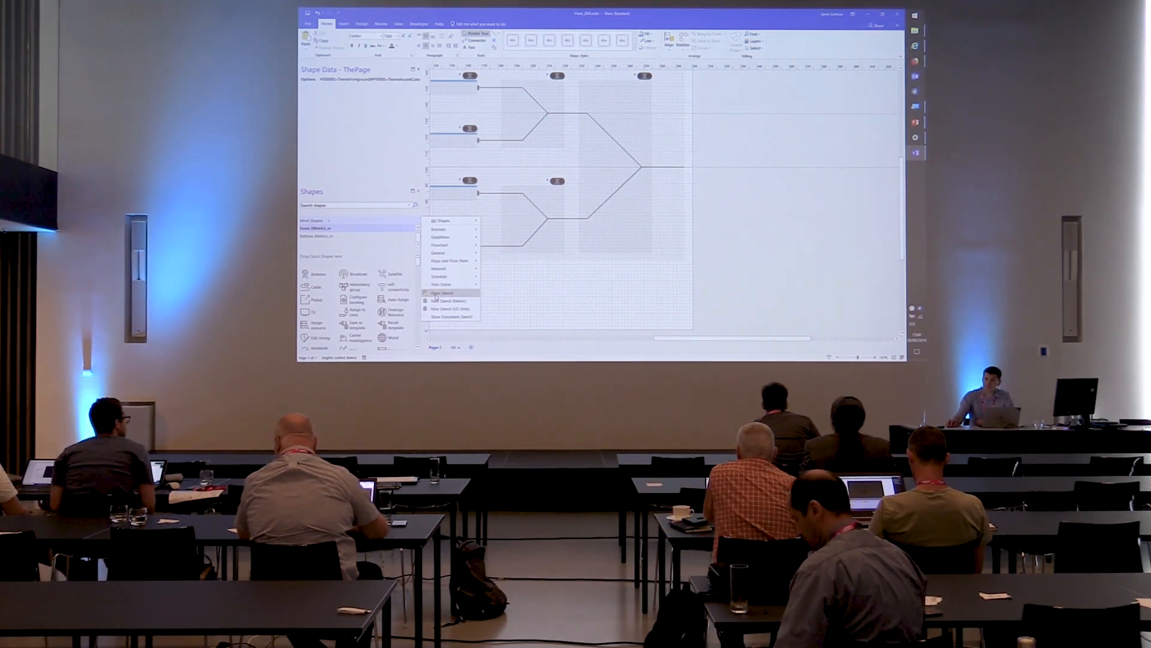
pyautogui.click(601, 281)
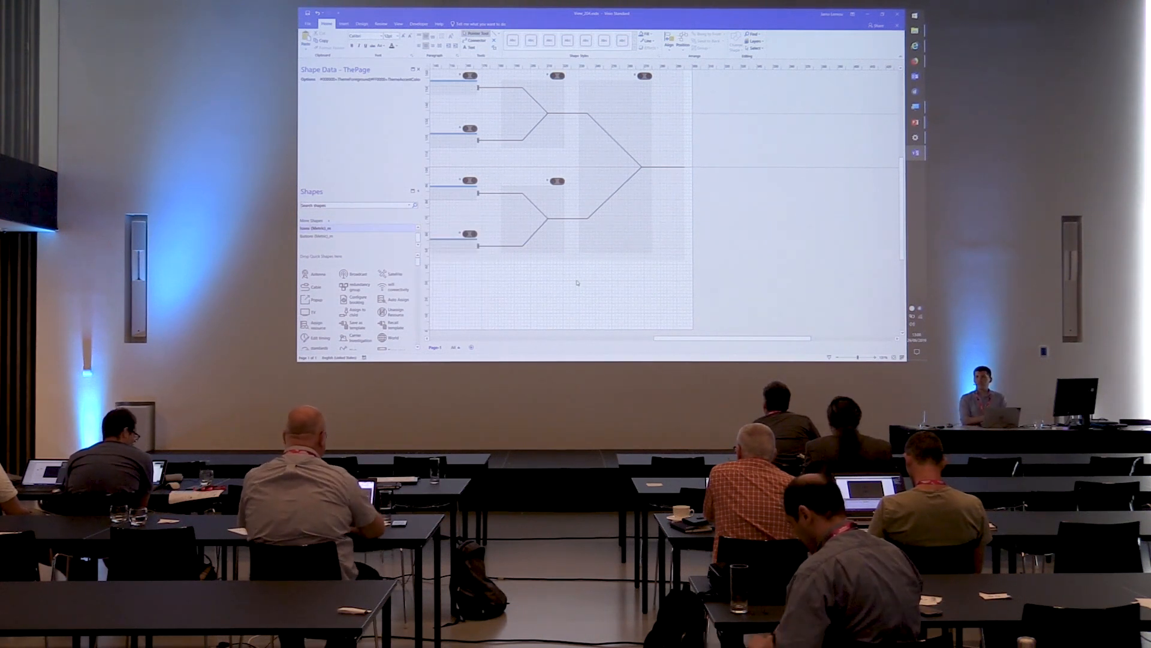